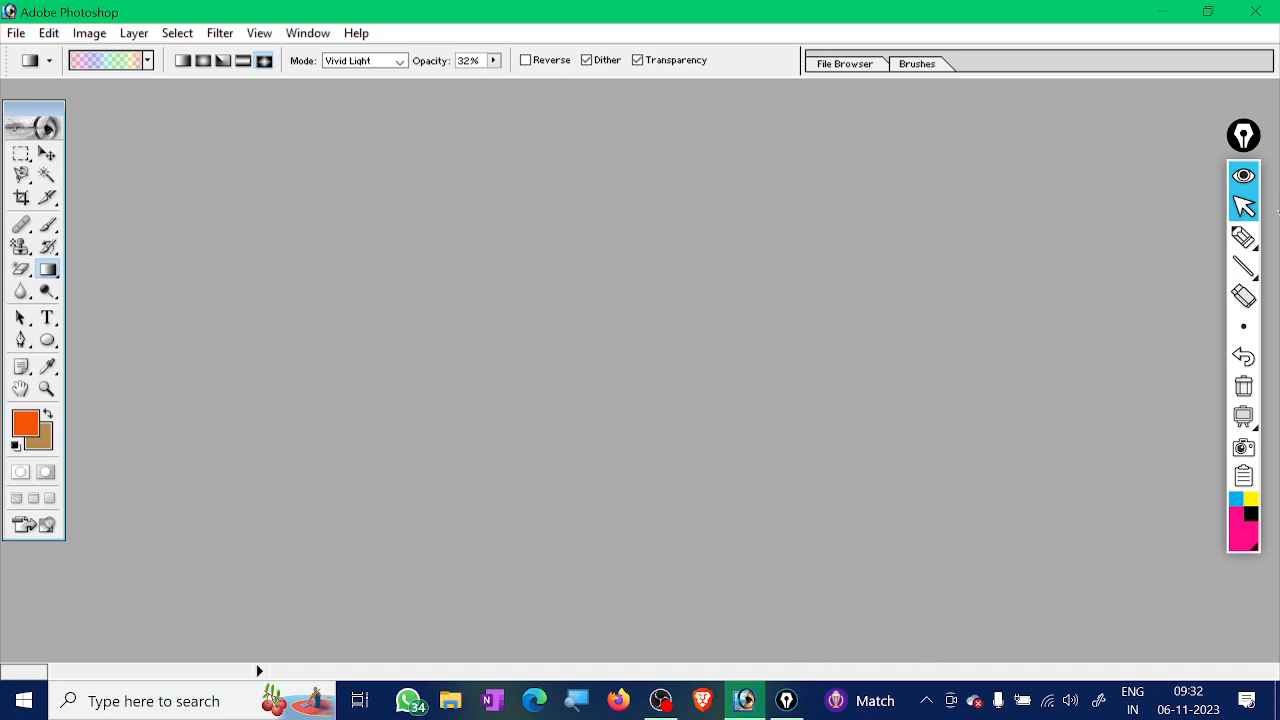
# Draw a pink rectangle annotation around the whole title bar
pyautogui.click(1243, 237)
pyautogui.moveTo(1243, 268)
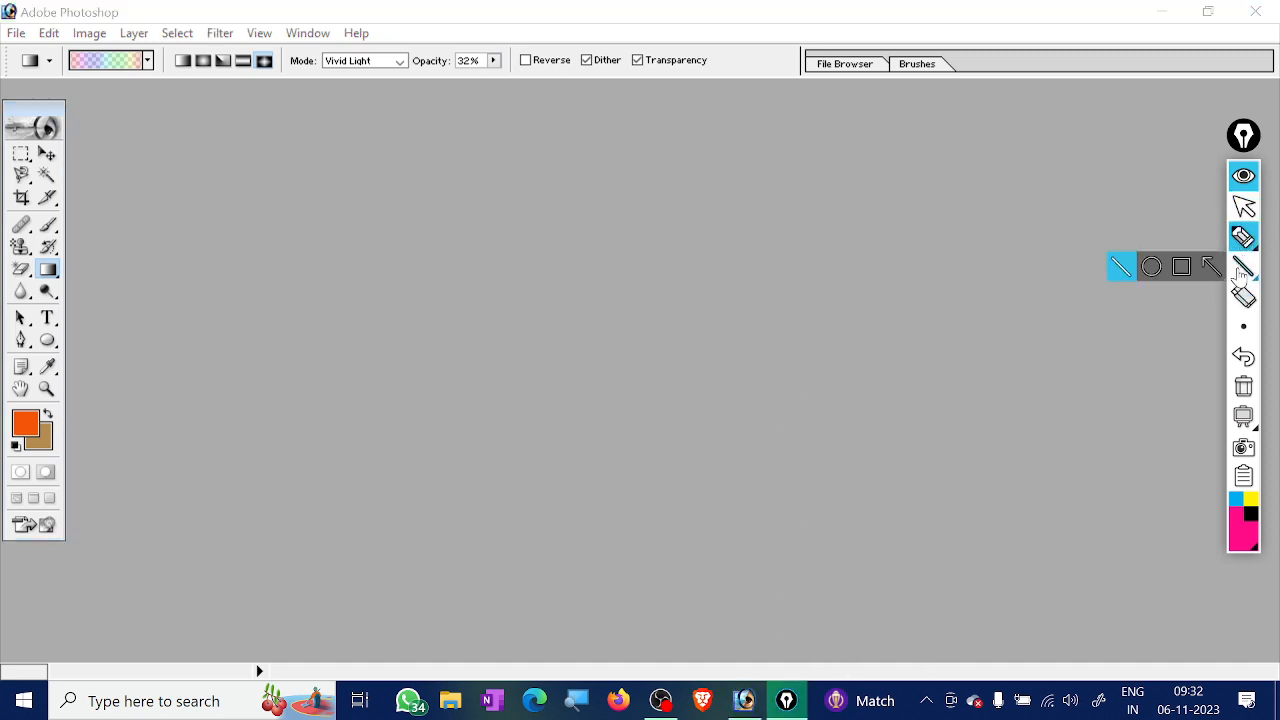
pyautogui.click(1181, 266)
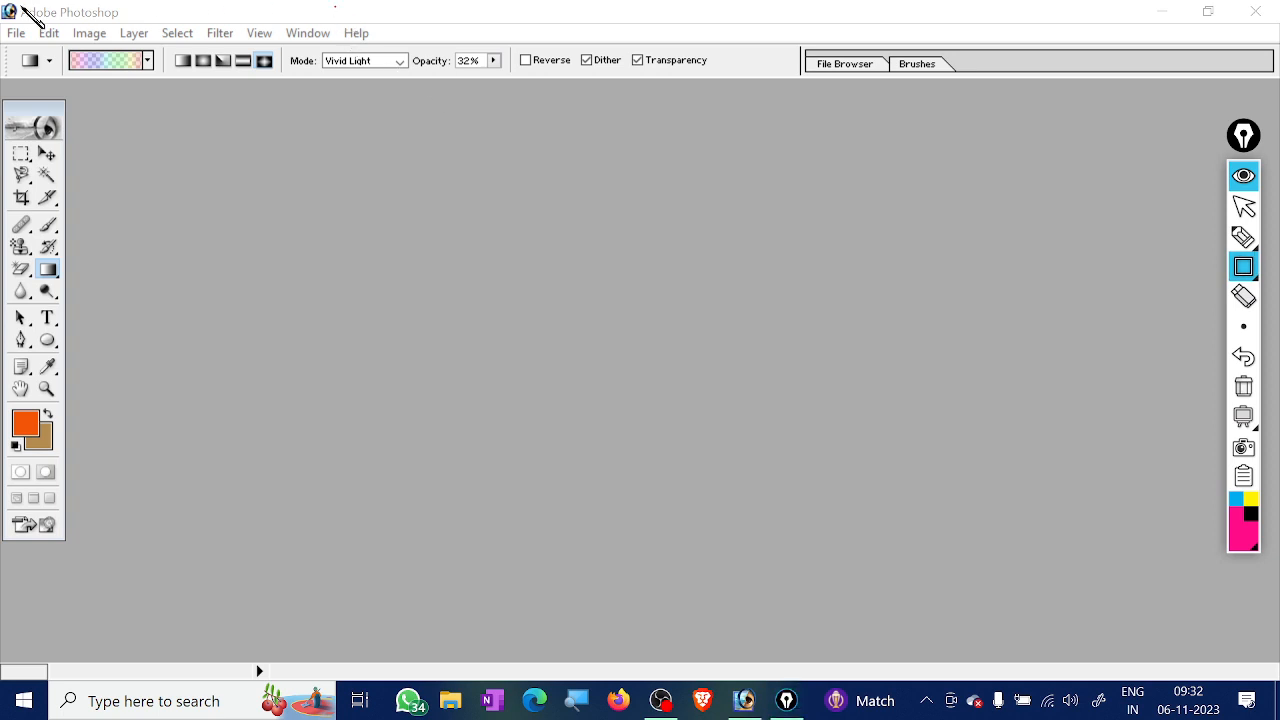
pyautogui.moveTo(3, 2)
pyautogui.mouseDown()
pyautogui.moveTo(616, 4)
pyautogui.moveTo(1166, 40)
pyautogui.moveTo(1276, 35)
pyautogui.moveTo(1276, 24)
pyautogui.mouseUp()
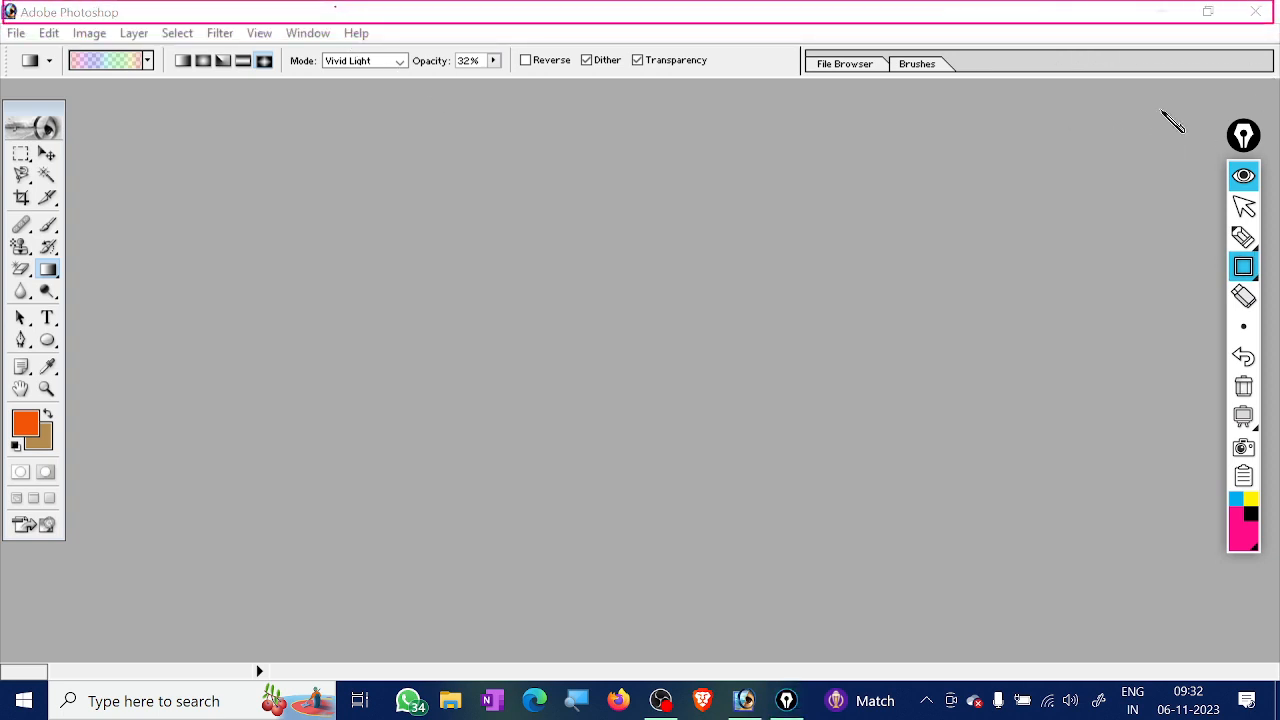
# Mark the minimize, maximize and close buttons with the freehand pen and handwrite a label beneath each one
pyautogui.click(1243, 237)
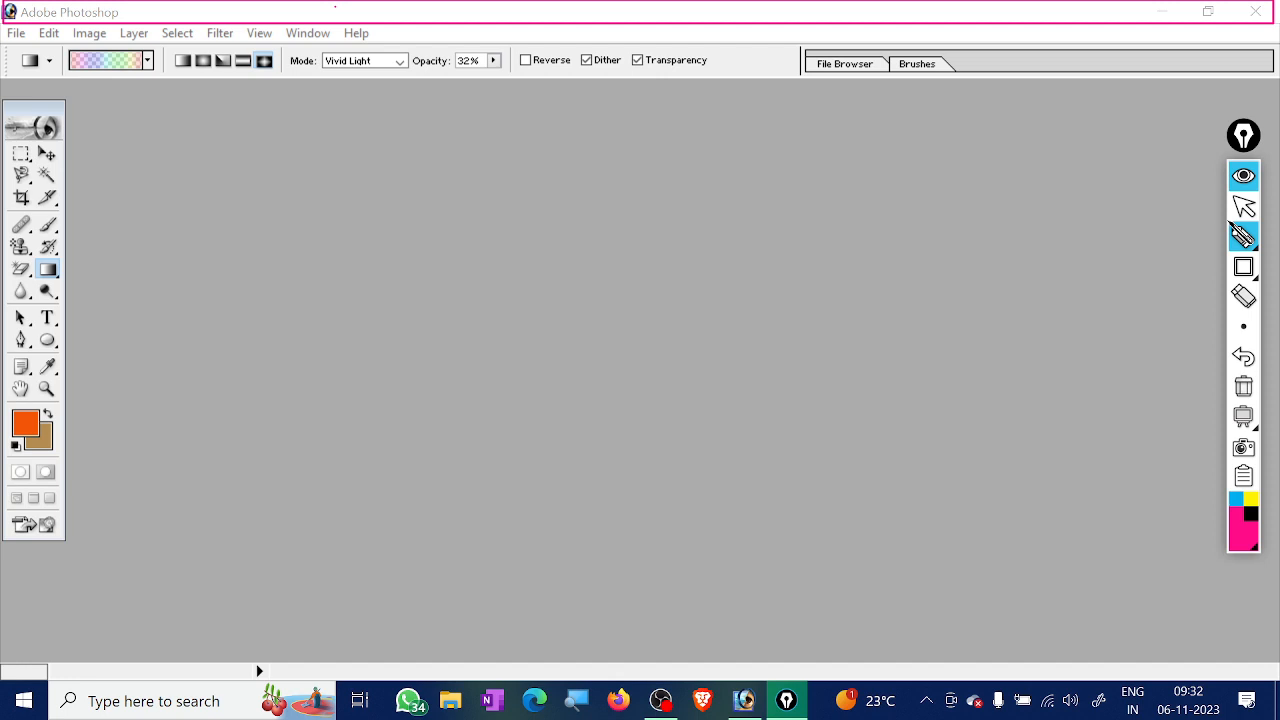
pyautogui.moveTo(1172, 9); pyautogui.dragTo(1118, 56)
pyautogui.moveTo(1042, 140); pyautogui.dragTo(1068, 106)
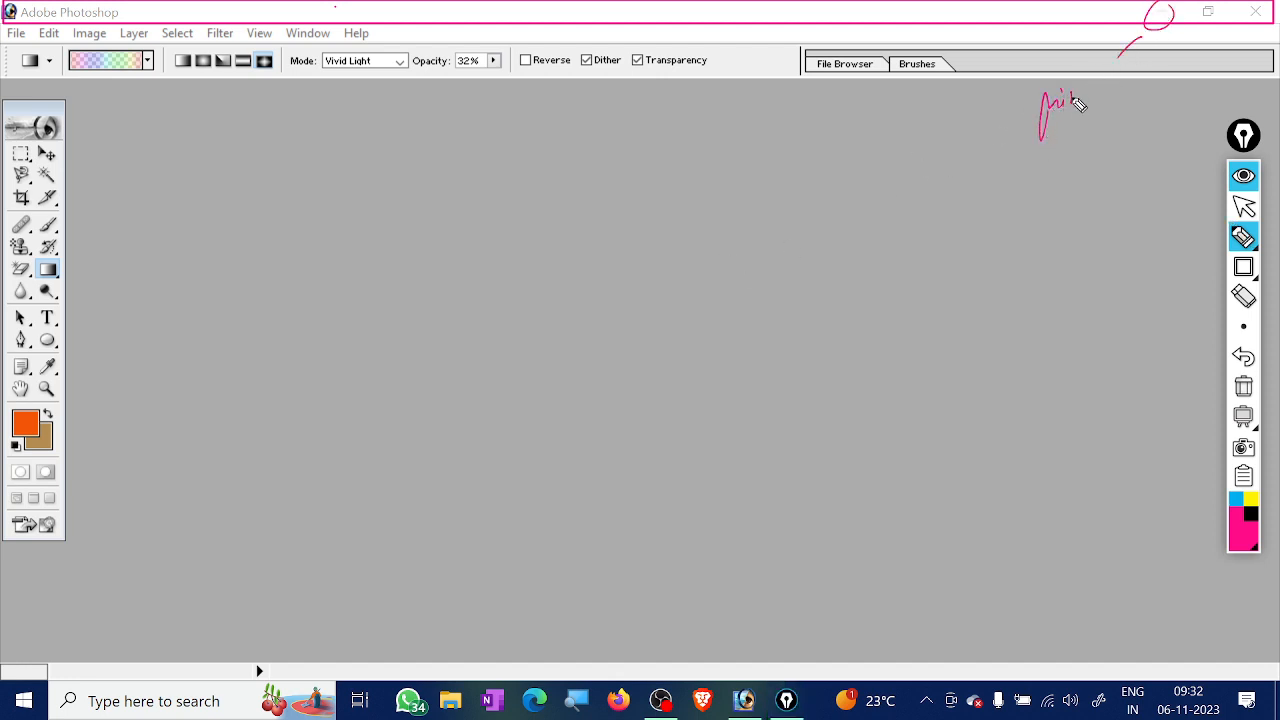
pyautogui.moveTo(1207, 22)
pyautogui.mouseDown()
pyautogui.moveTo(1224, 10)
pyautogui.moveTo(1184, 49)
pyautogui.mouseUp()
pyautogui.moveTo(1247, 25); pyautogui.dragTo(1239, 40)
pyautogui.moveTo(1125, 101)
pyautogui.mouseDown()
pyautogui.moveTo(1253, 38)
pyautogui.moveTo(1216, 66)
pyautogui.moveTo(1211, 86)
pyautogui.moveTo(1238, 62)
pyautogui.mouseUp()
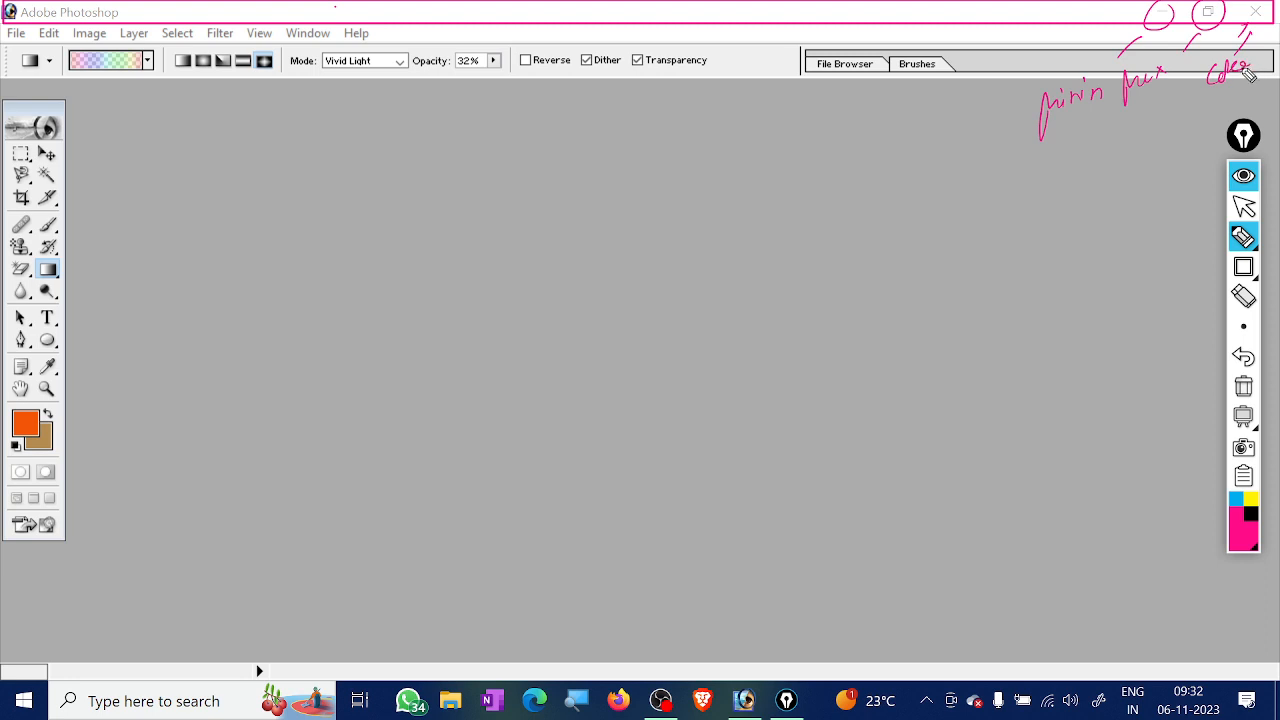
# Underline the menu names from File to Help with the label "Menubar", and outline the toolbox with the circled label "Tools"
pyautogui.moveTo(14, 42)
pyautogui.mouseDown()
pyautogui.moveTo(256, 64)
pyautogui.moveTo(396, 32)
pyautogui.mouseUp()
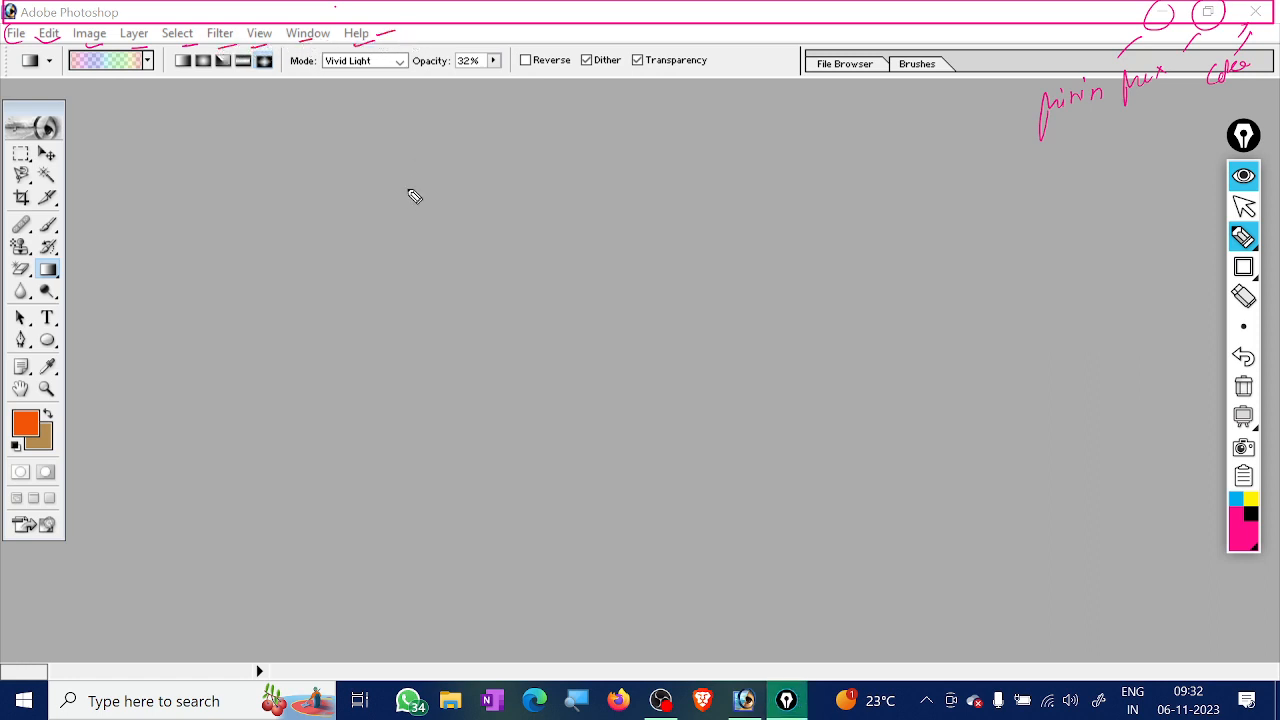
pyautogui.moveTo(410, 156)
pyautogui.mouseDown()
pyautogui.moveTo(464, 116)
pyautogui.moveTo(497, 120)
pyautogui.moveTo(455, 138)
pyautogui.mouseUp()
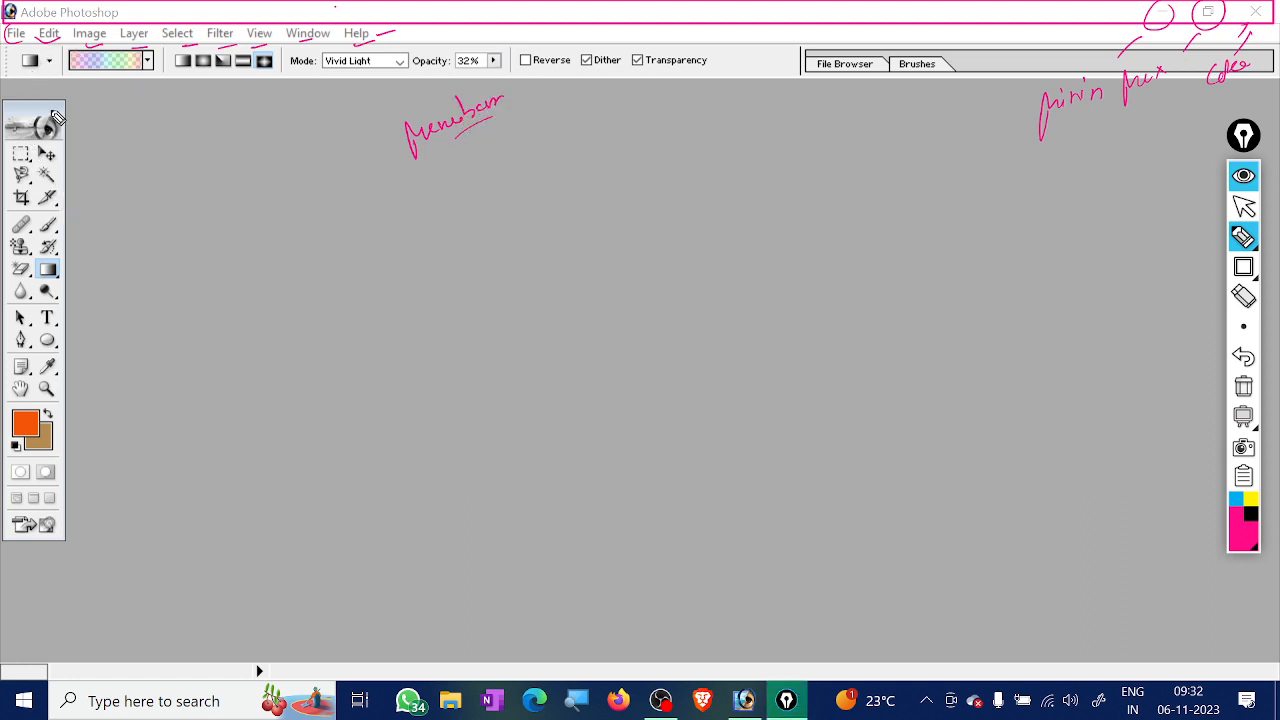
pyautogui.moveTo(4, 96)
pyautogui.mouseDown()
pyautogui.moveTo(68, 90)
pyautogui.moveTo(85, 113)
pyautogui.moveTo(84, 361)
pyautogui.moveTo(67, 553)
pyautogui.moveTo(6, 584)
pyautogui.mouseUp()
pyautogui.moveTo(132, 250)
pyautogui.mouseDown()
pyautogui.moveTo(130, 275)
pyautogui.moveTo(178, 228)
pyautogui.moveTo(160, 266)
pyautogui.mouseUp()
pyautogui.moveTo(182, 215); pyautogui.dragTo(152, 310)
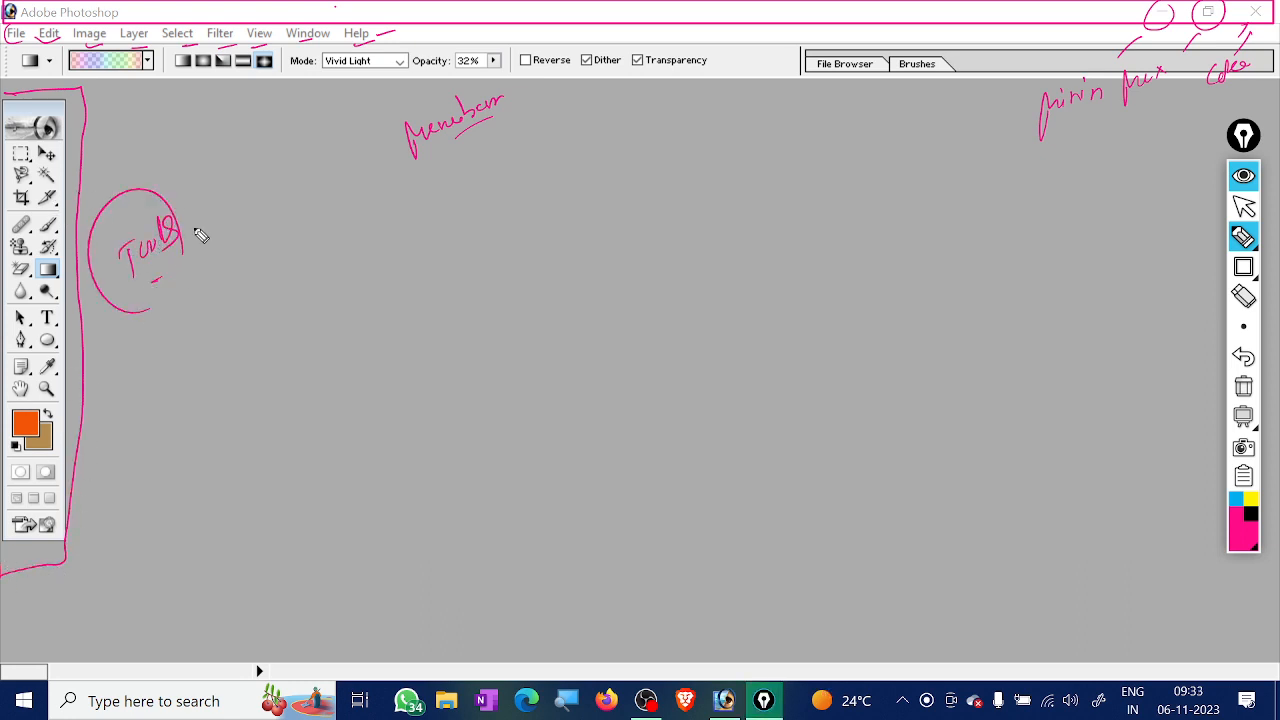
pyautogui.click(200, 217)
# Handwrite a word beginning "Pho" in the middle of the workspace, retrace it in black ink, and outline the toolbox in black
pyautogui.moveTo(376, 326)
pyautogui.mouseDown()
pyautogui.moveTo(386, 350)
pyautogui.moveTo(436, 290)
pyautogui.mouseUp()
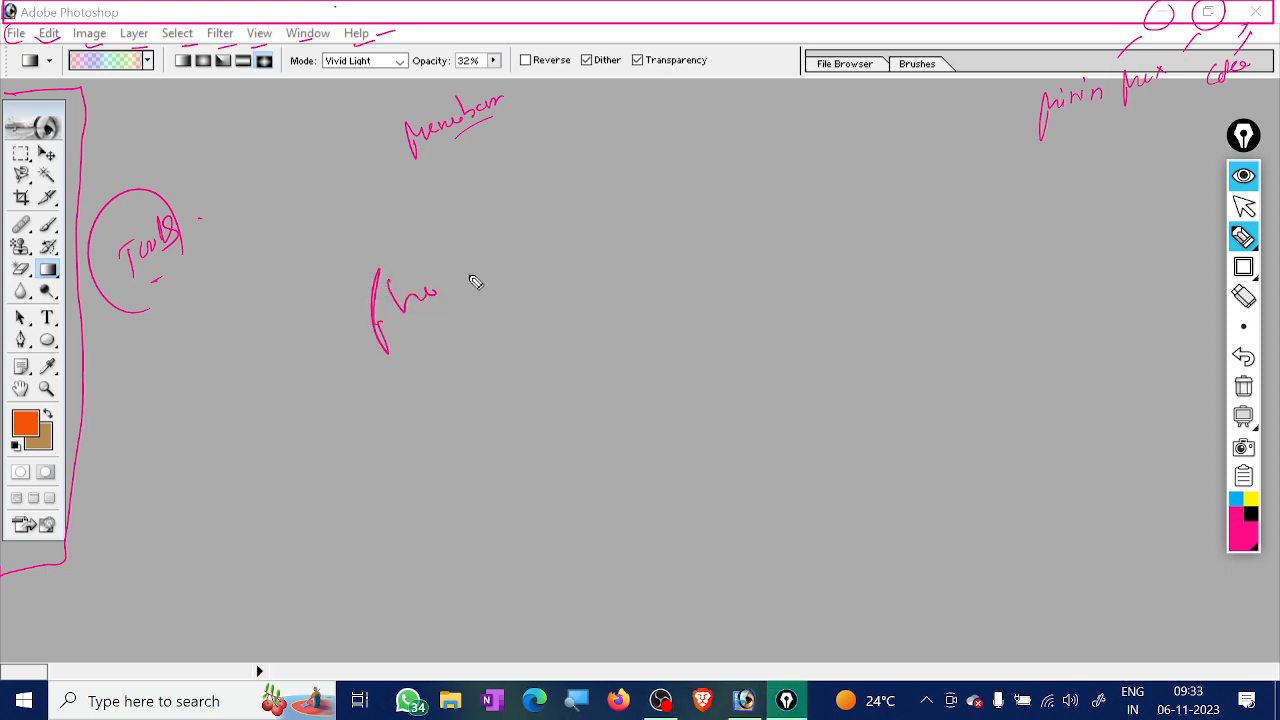
pyautogui.click(1250, 514)
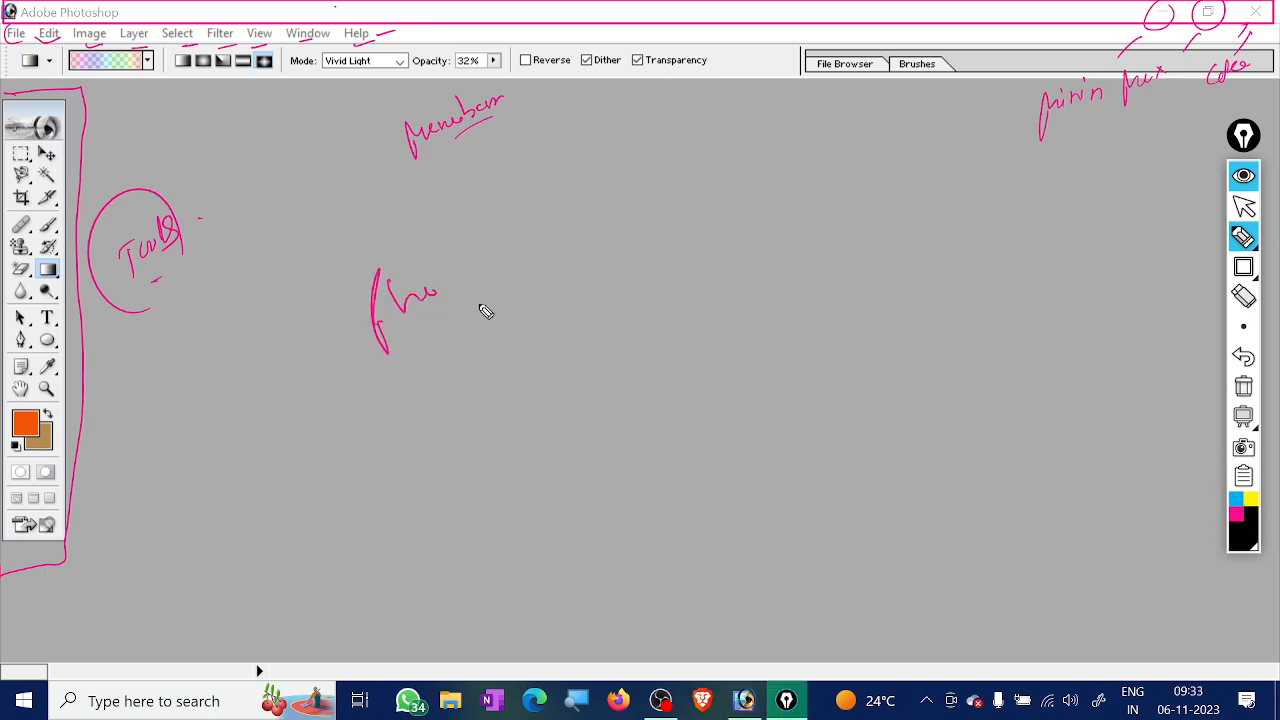
pyautogui.moveTo(380, 325)
pyautogui.mouseDown()
pyautogui.moveTo(368, 287)
pyautogui.moveTo(385, 271)
pyautogui.moveTo(419, 290)
pyautogui.moveTo(450, 283)
pyautogui.moveTo(456, 258)
pyautogui.moveTo(481, 266)
pyautogui.moveTo(491, 237)
pyautogui.moveTo(537, 240)
pyautogui.mouseUp()
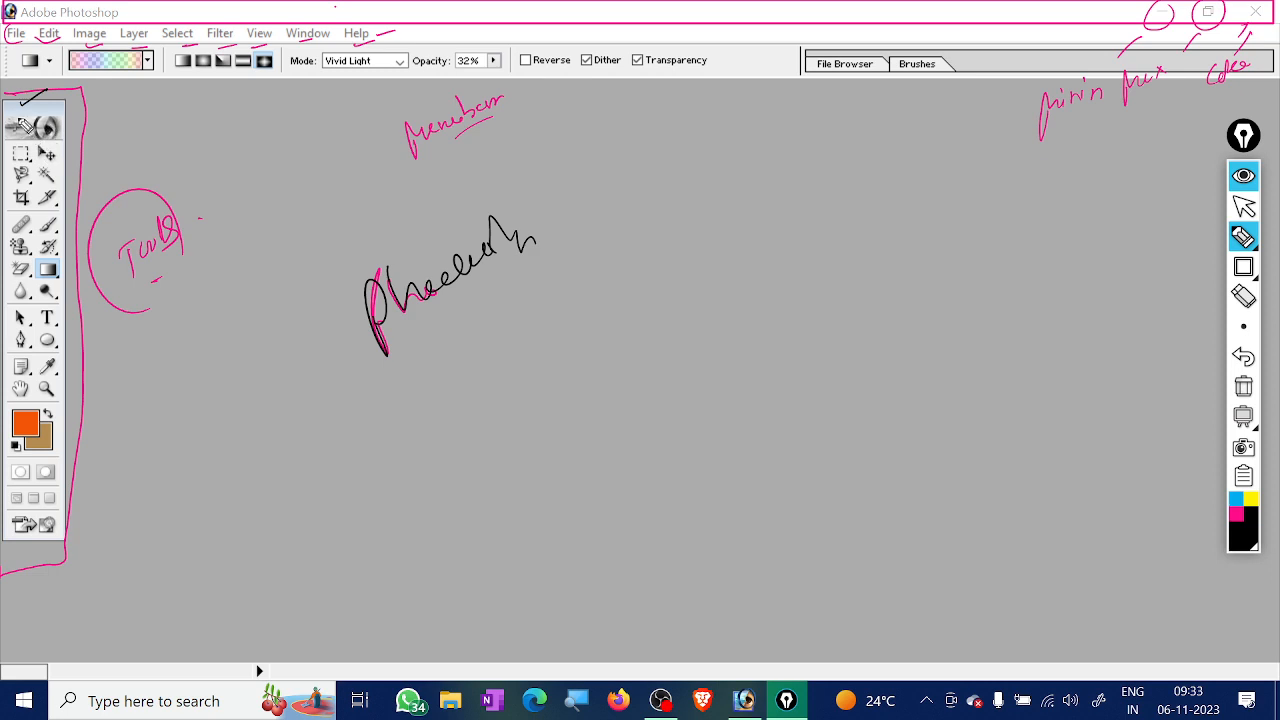
pyautogui.moveTo(8, 104)
pyautogui.mouseDown()
pyautogui.moveTo(76, 102)
pyautogui.moveTo(64, 534)
pyautogui.moveTo(48, 547)
pyautogui.mouseUp()
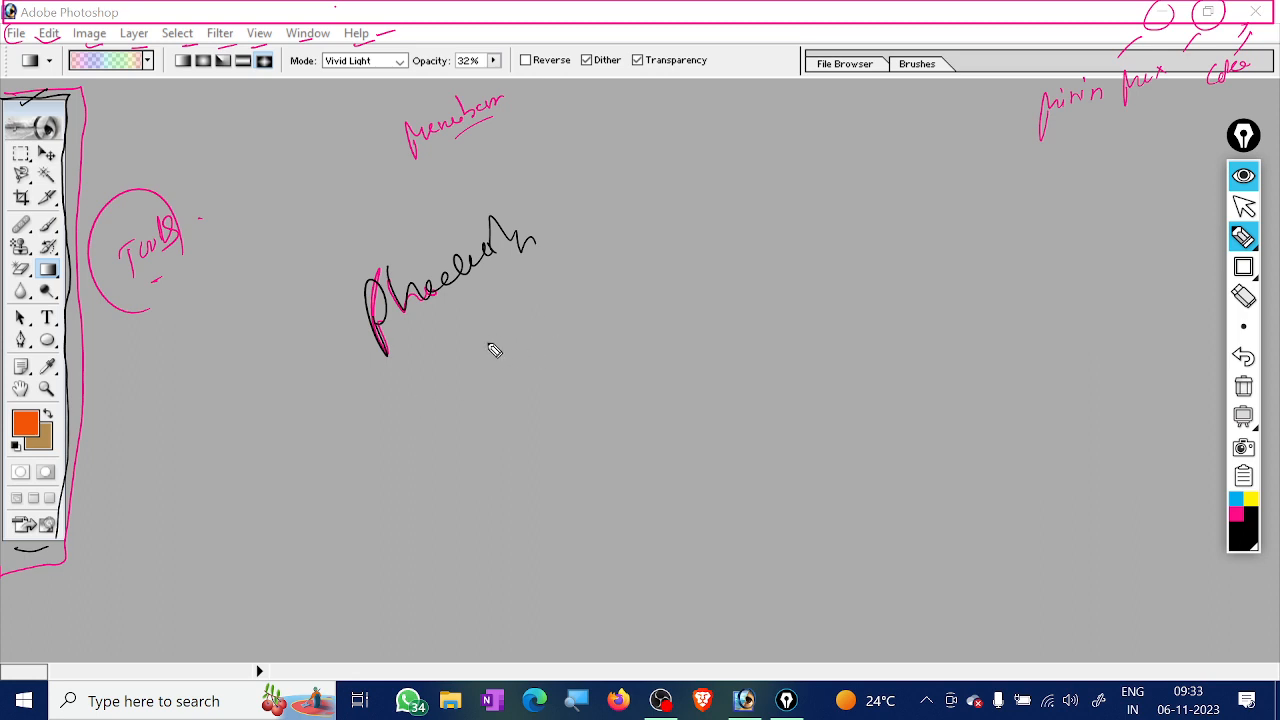
# Handwrite and underline "Photo" in black, and sketch a small circled box beside it
pyautogui.moveTo(494, 350)
pyautogui.mouseDown()
pyautogui.moveTo(498, 360)
pyautogui.moveTo(545, 345)
pyautogui.moveTo(565, 325)
pyautogui.moveTo(556, 362)
pyautogui.moveTo(574, 340)
pyautogui.mouseUp()
pyautogui.moveTo(698, 300)
pyautogui.mouseDown()
pyautogui.moveTo(748, 266)
pyautogui.moveTo(710, 319)
pyautogui.mouseUp()
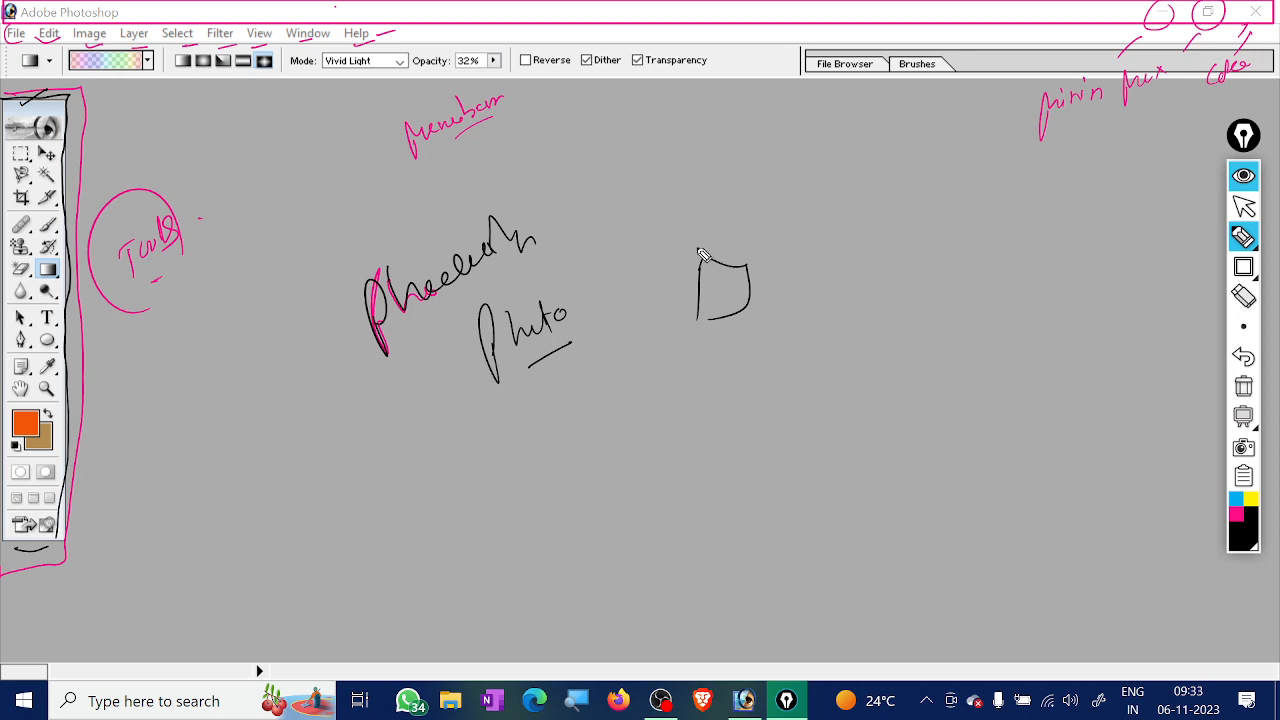
pyautogui.moveTo(686, 250)
pyautogui.mouseDown()
pyautogui.moveTo(645, 357)
pyautogui.moveTo(768, 242)
pyautogui.mouseUp()
pyautogui.moveTo(651, 357); pyautogui.dragTo(776, 236)
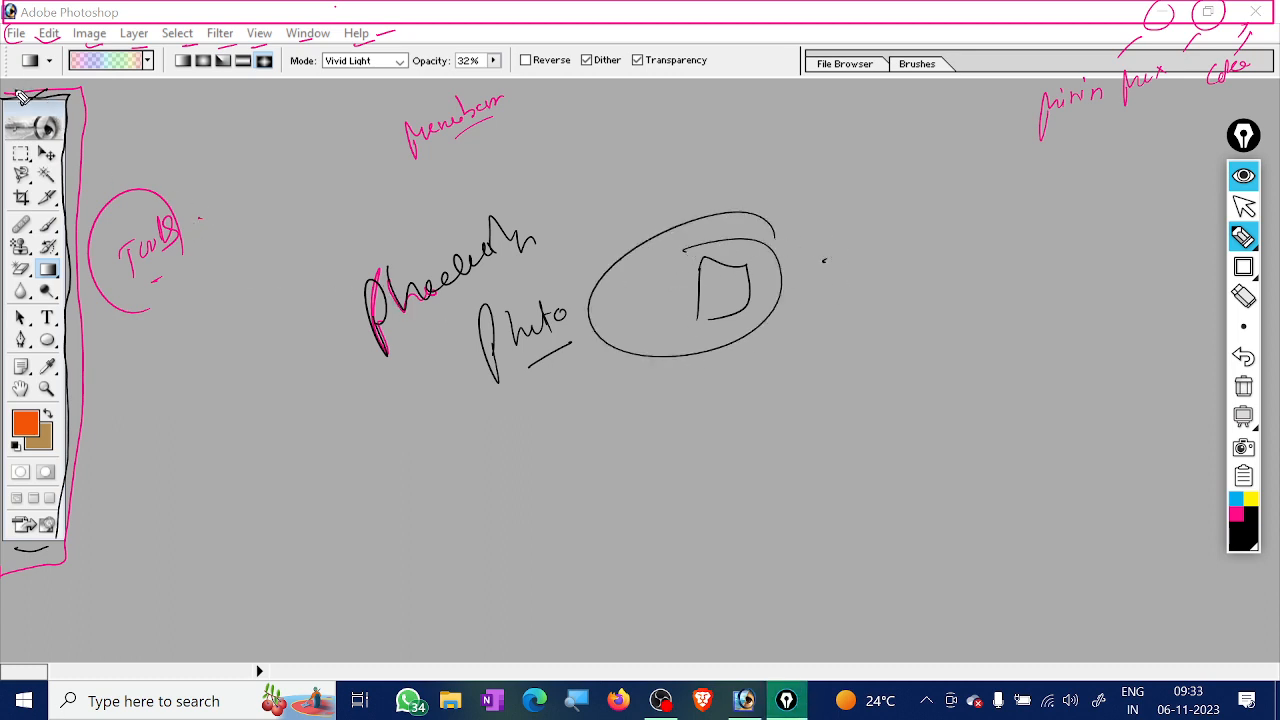
# Mark the individual tools in the toolbox, write a circled "90%" beside it, and rewrite the "Tools" label in black
pyautogui.moveTo(22, 95)
pyautogui.mouseDown()
pyautogui.moveTo(84, 99)
pyautogui.moveTo(86, 258)
pyautogui.moveTo(62, 422)
pyautogui.moveTo(86, 523)
pyautogui.moveTo(60, 555)
pyautogui.moveTo(30, 561)
pyautogui.mouseUp()
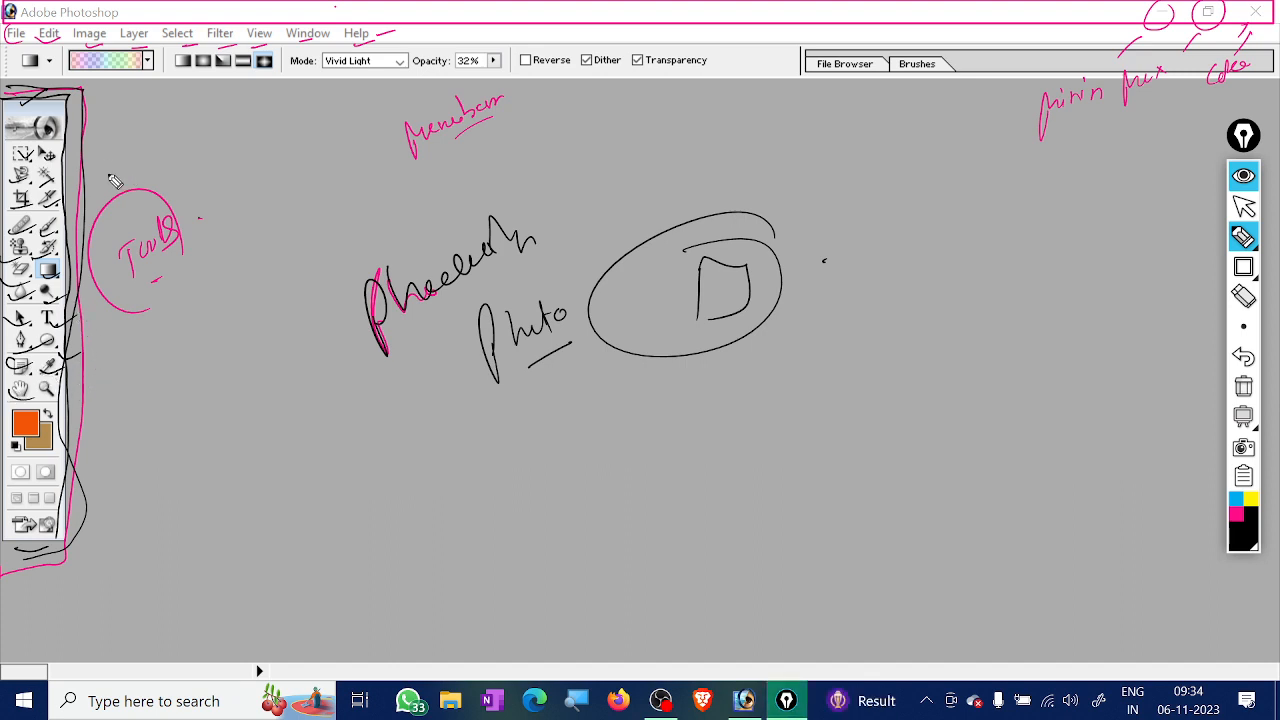
pyautogui.moveTo(198, 312)
pyautogui.mouseDown()
pyautogui.moveTo(190, 322)
pyautogui.moveTo(218, 325)
pyautogui.moveTo(242, 292)
pyautogui.mouseUp()
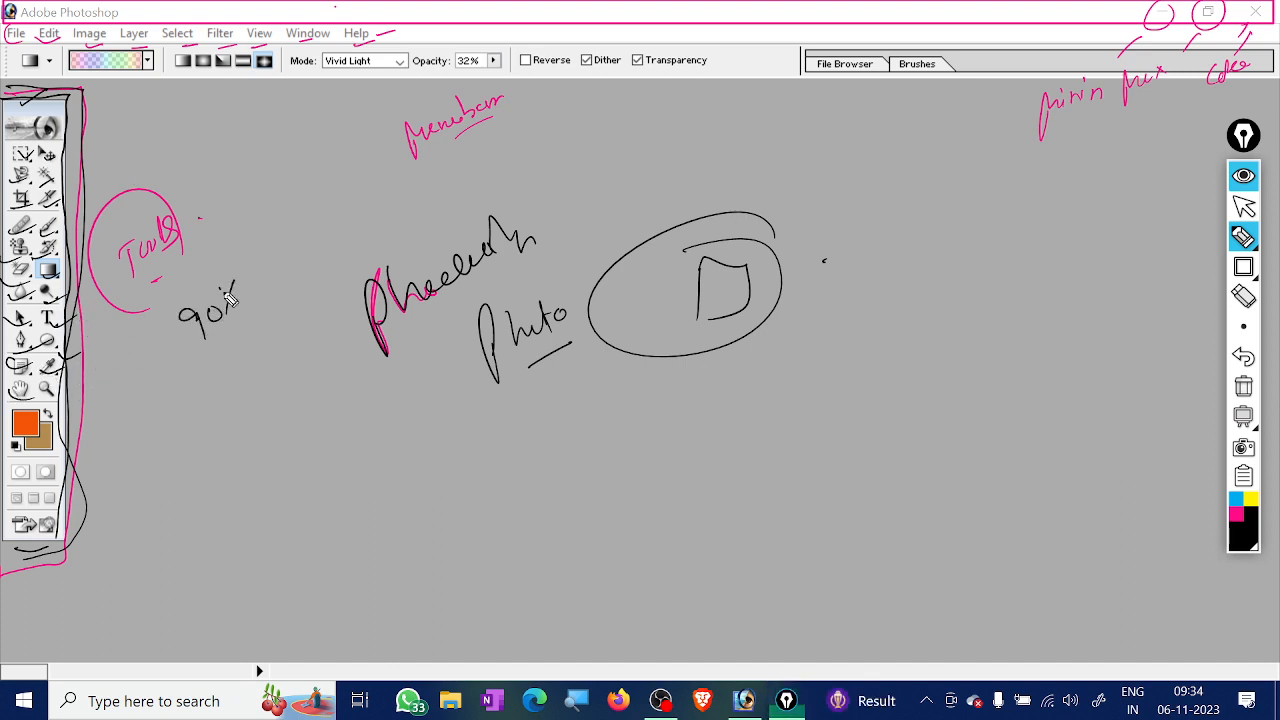
pyautogui.moveTo(210, 345)
pyautogui.mouseDown()
pyautogui.moveTo(262, 341)
pyautogui.moveTo(182, 390)
pyautogui.mouseUp()
pyautogui.moveTo(263, 238); pyautogui.dragTo(287, 236)
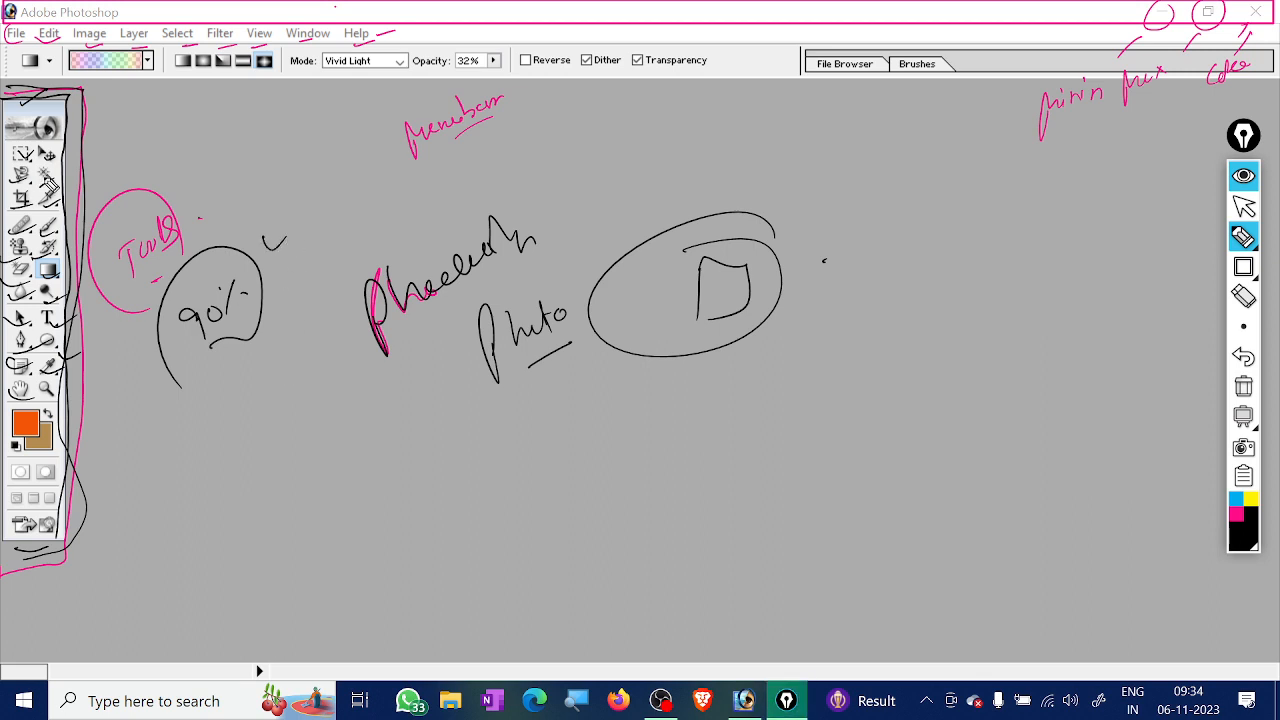
pyautogui.moveTo(5, 125)
pyautogui.mouseDown()
pyautogui.moveTo(70, 128)
pyautogui.moveTo(93, 239)
pyautogui.moveTo(88, 362)
pyautogui.mouseUp()
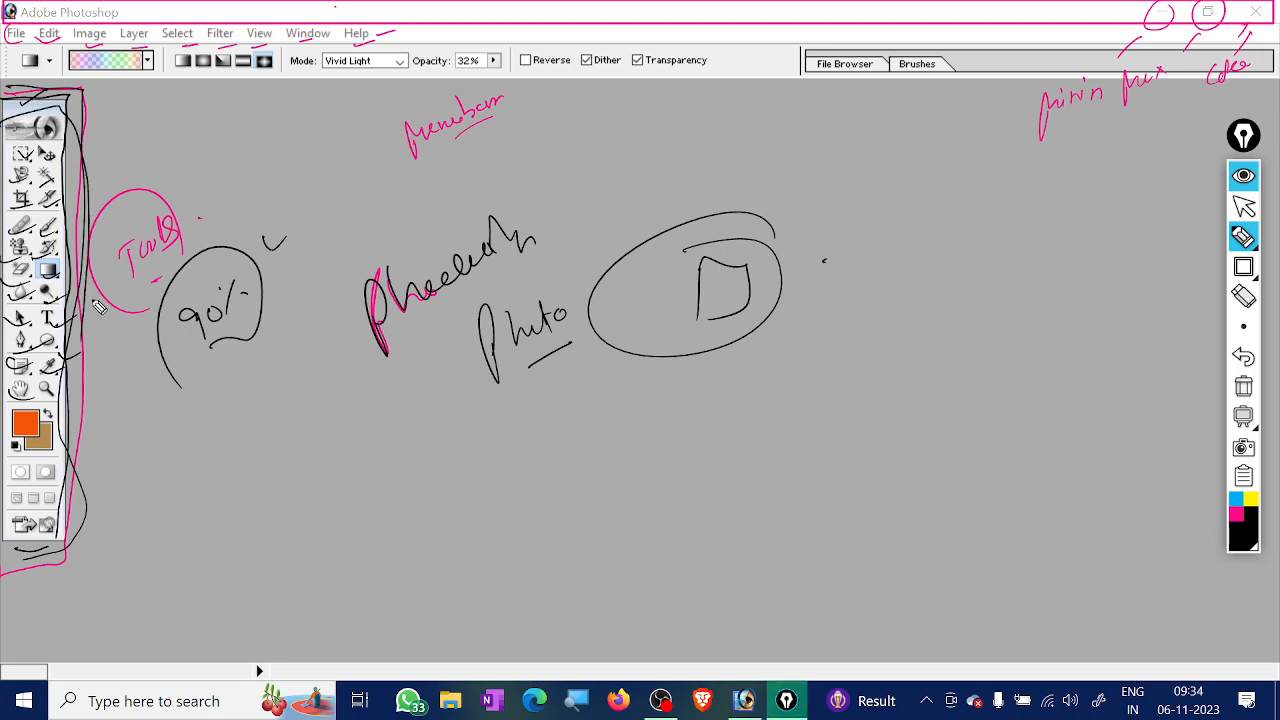
pyautogui.moveTo(110, 245); pyautogui.dragTo(190, 243)
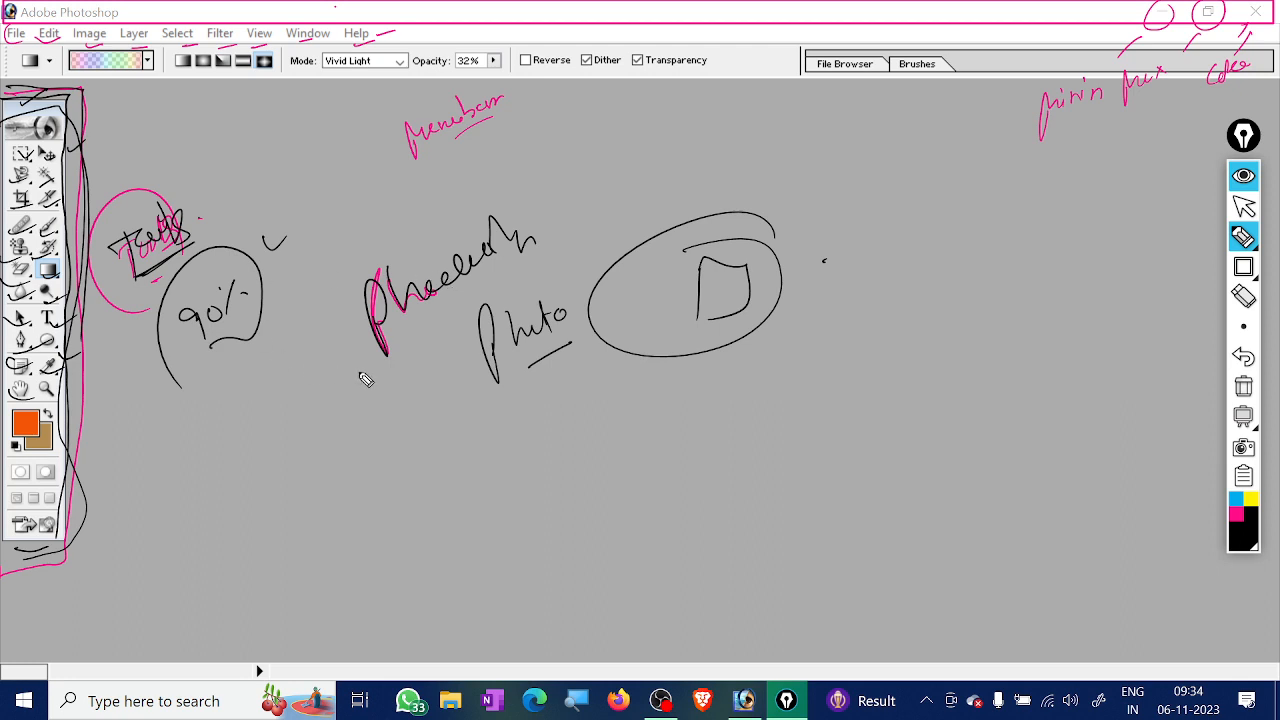
pyautogui.moveTo(215, 345)
pyautogui.mouseDown()
pyautogui.moveTo(198, 318)
pyautogui.moveTo(183, 320)
pyautogui.moveTo(225, 328)
pyautogui.mouseUp()
# Write a circled "10" in the workspace, tick the menu names, and write a circled "10%" beside the menu bar
pyautogui.moveTo(737, 130)
pyautogui.mouseDown()
pyautogui.moveTo(755, 146)
pyautogui.moveTo(744, 117)
pyautogui.mouseUp()
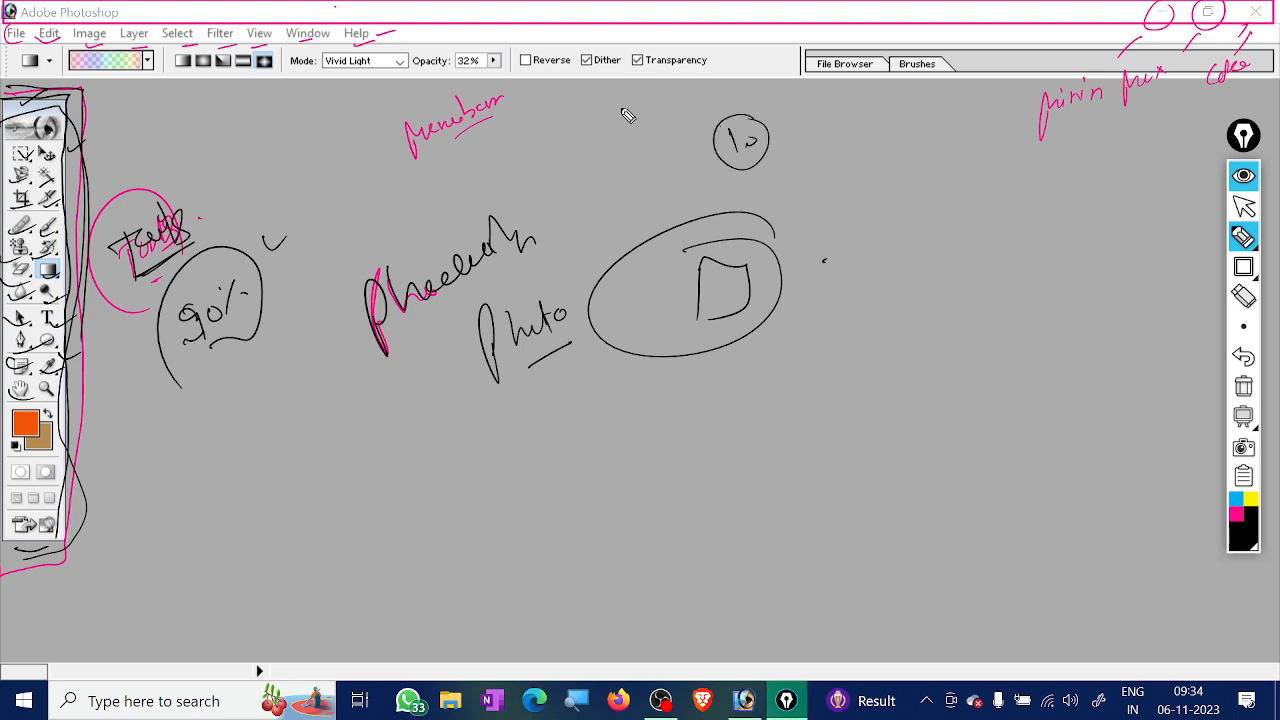
pyautogui.moveTo(14, 38)
pyautogui.mouseDown()
pyautogui.moveTo(252, 50)
pyautogui.moveTo(330, 38)
pyautogui.mouseUp()
pyautogui.moveTo(440, 44)
pyautogui.mouseDown()
pyautogui.moveTo(470, 45)
pyautogui.moveTo(454, 62)
pyautogui.moveTo(460, 20)
pyautogui.moveTo(504, 65)
pyautogui.moveTo(495, 24)
pyautogui.mouseUp()
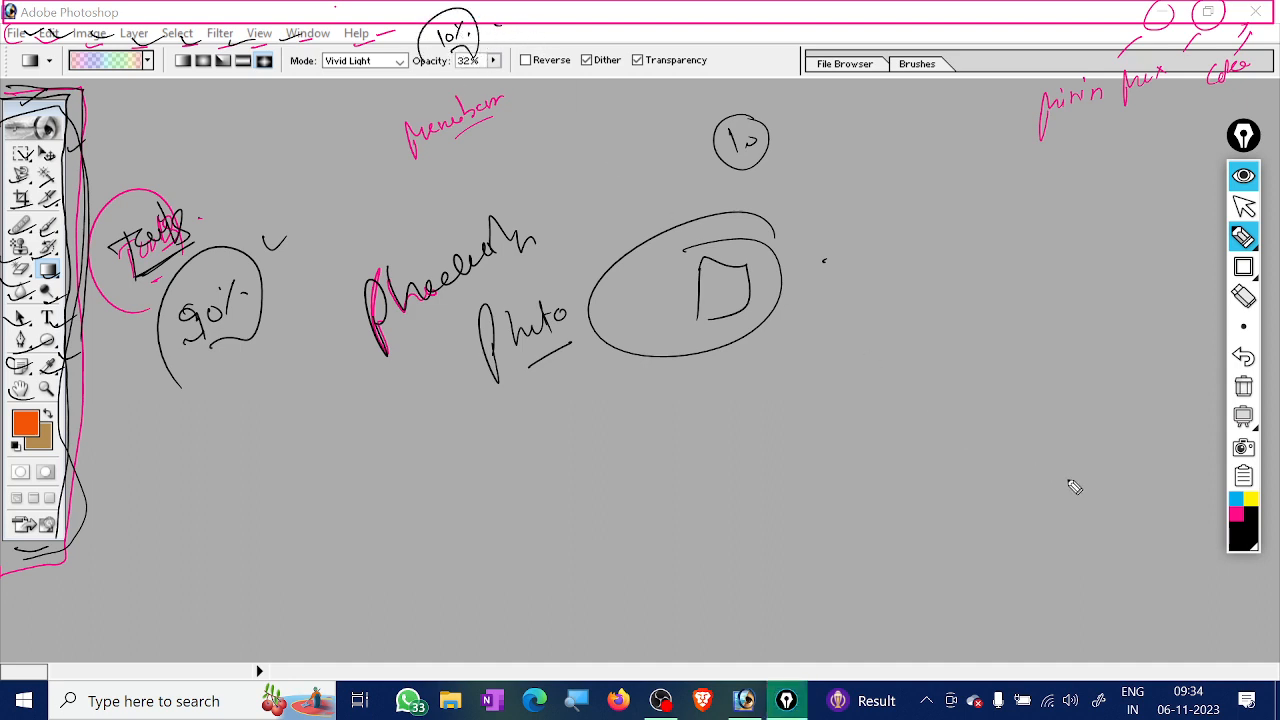
# Clear all the annotations from the screen and return to the normal cursor
pyautogui.moveTo(76, 166); pyautogui.dragTo(126, 146)
pyautogui.click(1241, 388)
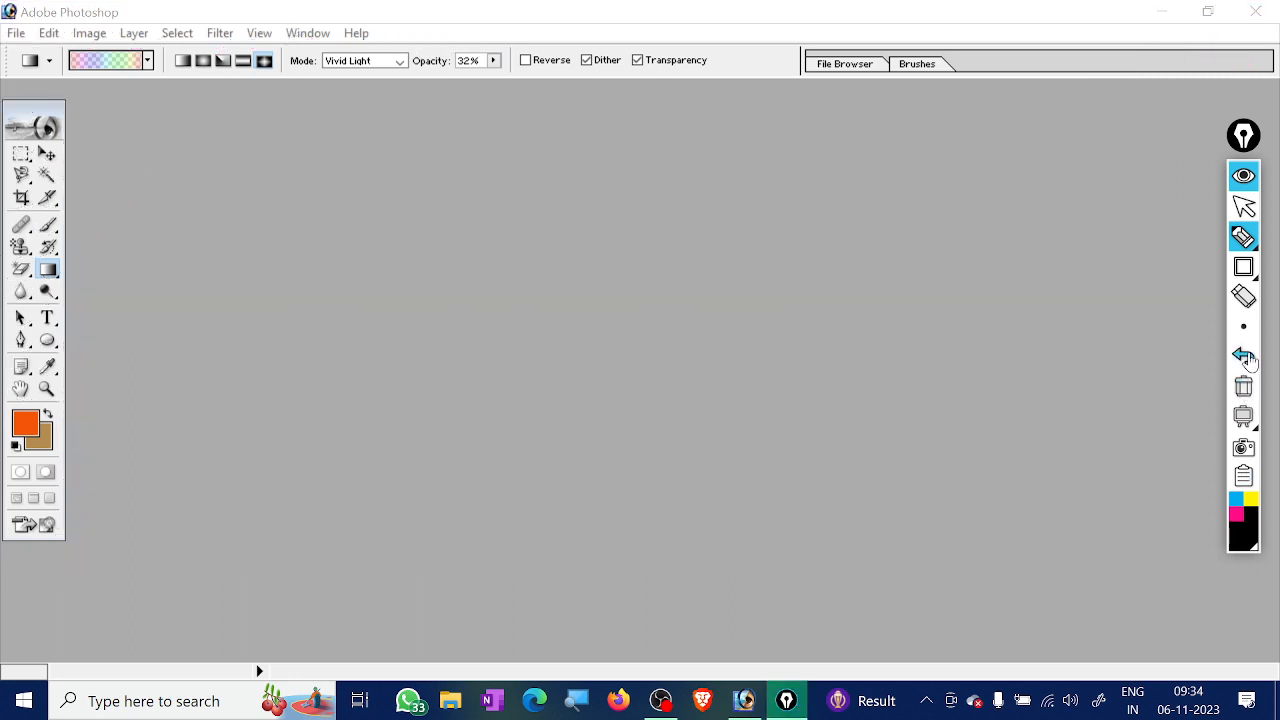
pyautogui.click(1244, 206)
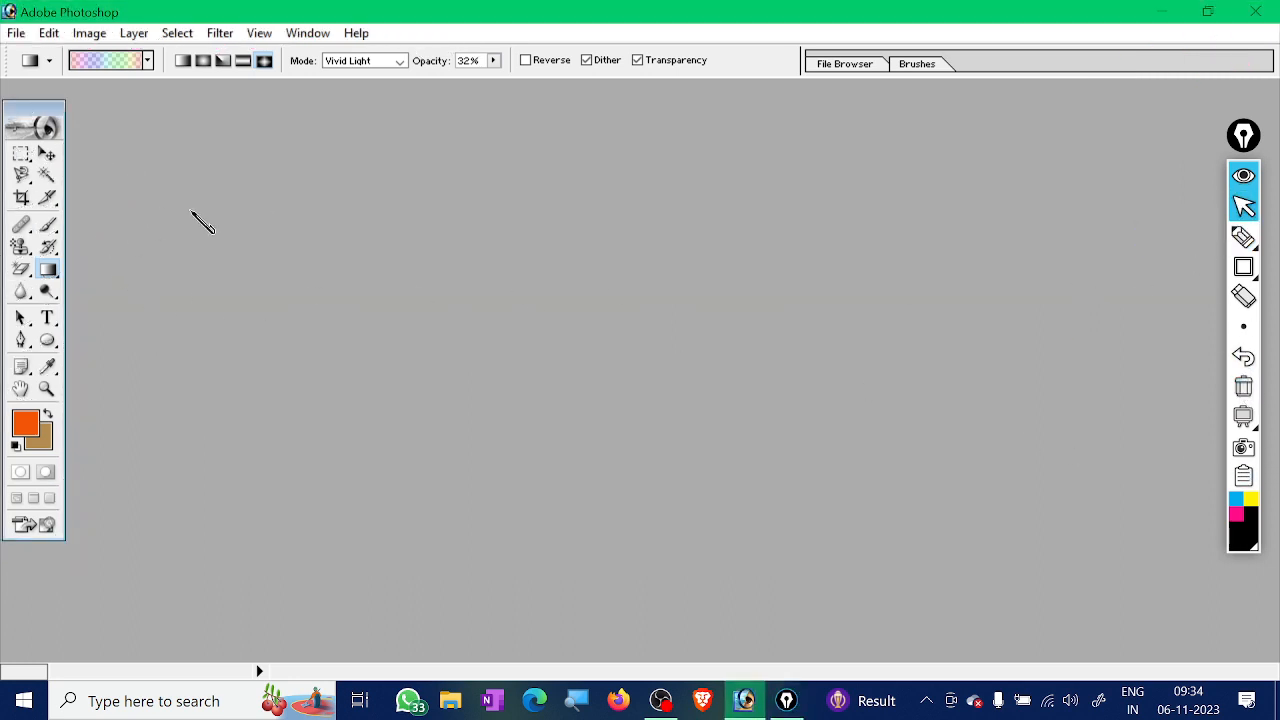
pyautogui.hotkey('ctrl', 'o')
pyautogui.click(1243, 237)
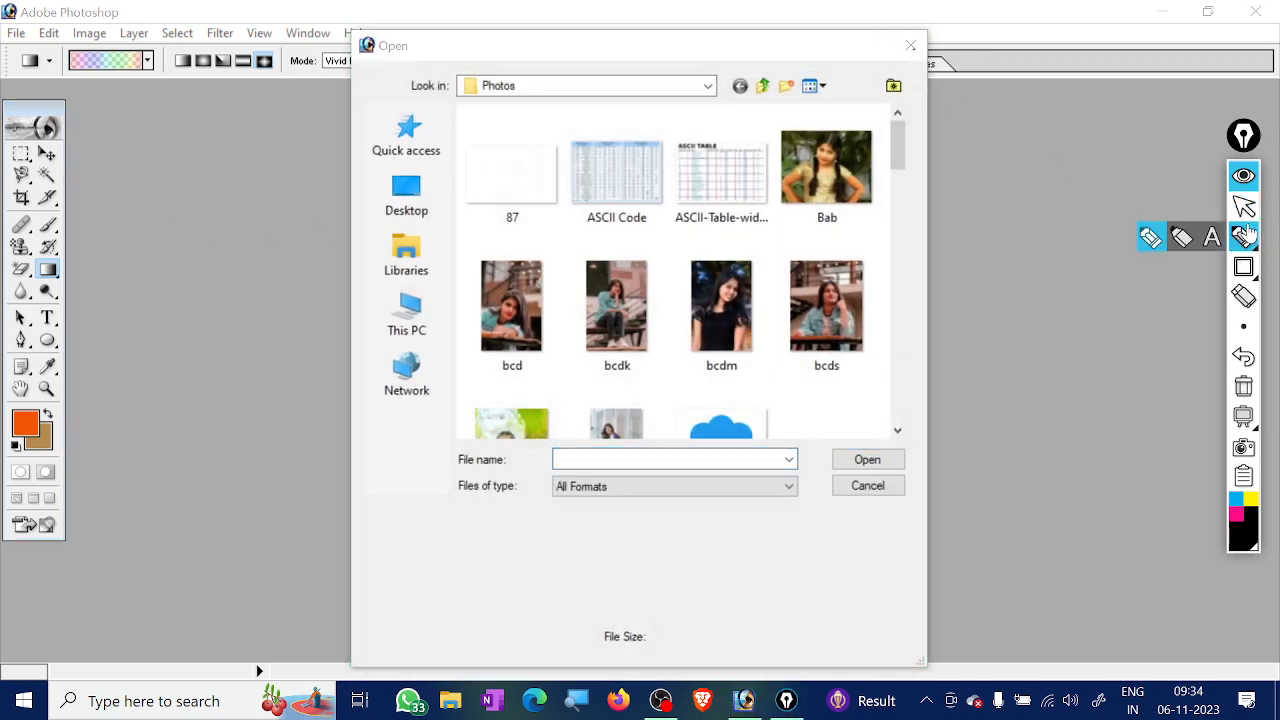
pyautogui.click(1244, 206)
pyautogui.click(911, 46)
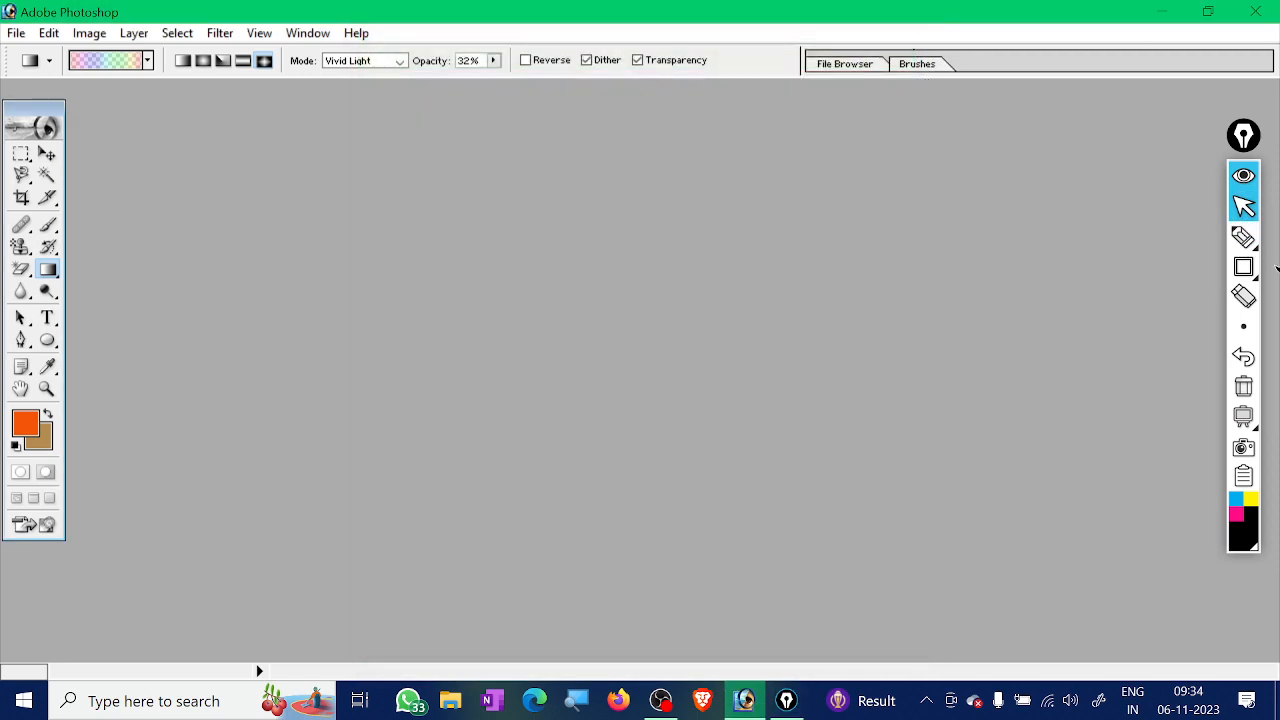
# Handwrite "Tools" beside the toolbox in black, mark the Move tool, and draw loops under the first settings of the options bar
pyautogui.click(1243, 237)
pyautogui.moveTo(1243, 267)
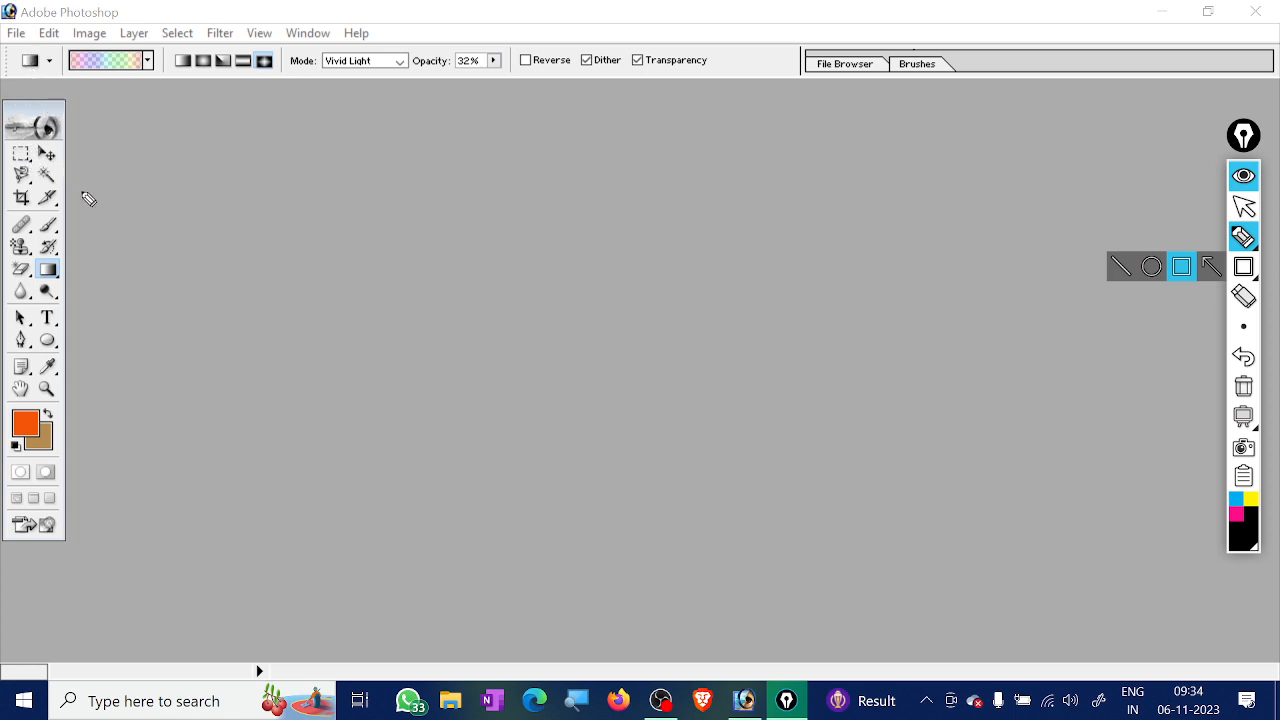
pyautogui.moveTo(80, 206)
pyautogui.mouseDown()
pyautogui.moveTo(118, 204)
pyautogui.moveTo(121, 166)
pyautogui.moveTo(143, 198)
pyautogui.mouseUp()
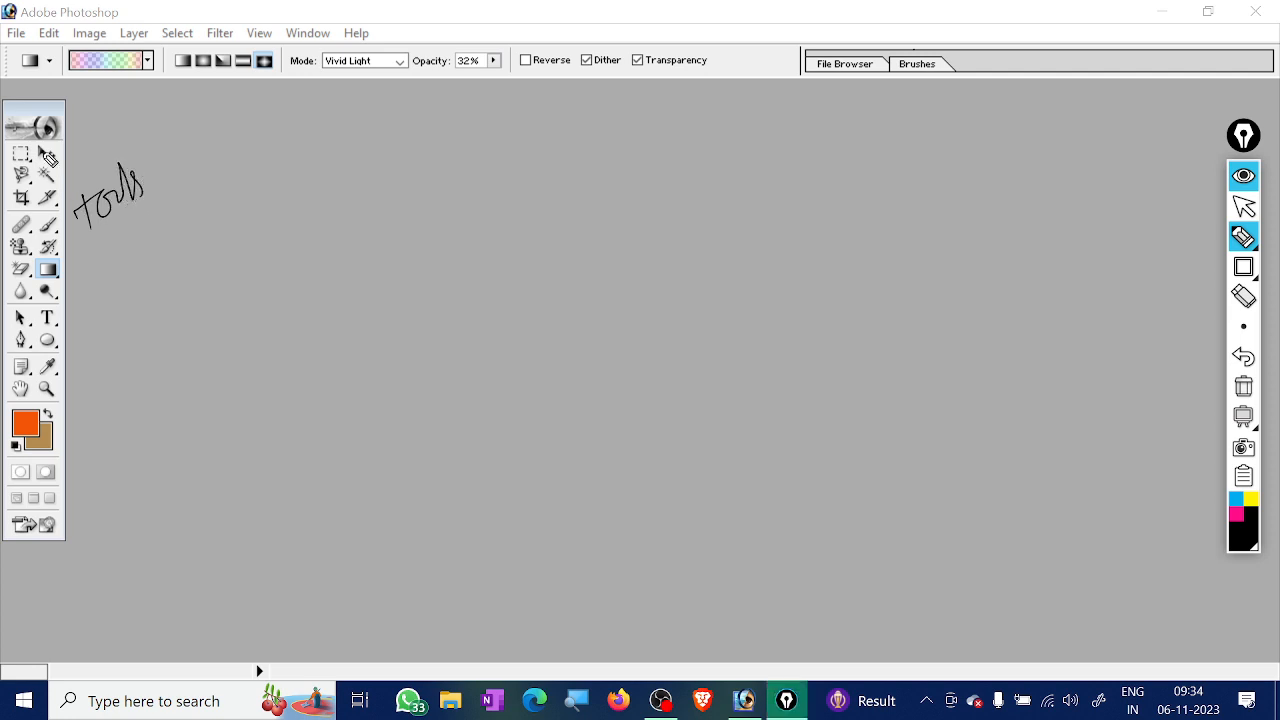
pyautogui.moveTo(64, 155)
pyautogui.mouseDown()
pyautogui.moveTo(74, 170)
pyautogui.moveTo(110, 158)
pyautogui.mouseUp()
pyautogui.moveTo(30, 50)
pyautogui.mouseDown()
pyautogui.moveTo(21, 90)
pyautogui.moveTo(59, 84)
pyautogui.moveTo(61, 59)
pyautogui.moveTo(89, 97)
pyautogui.moveTo(154, 75)
pyautogui.moveTo(165, 91)
pyautogui.moveTo(228, 75)
pyautogui.moveTo(256, 92)
pyautogui.moveTo(293, 80)
pyautogui.moveTo(324, 86)
pyautogui.mouseUp()
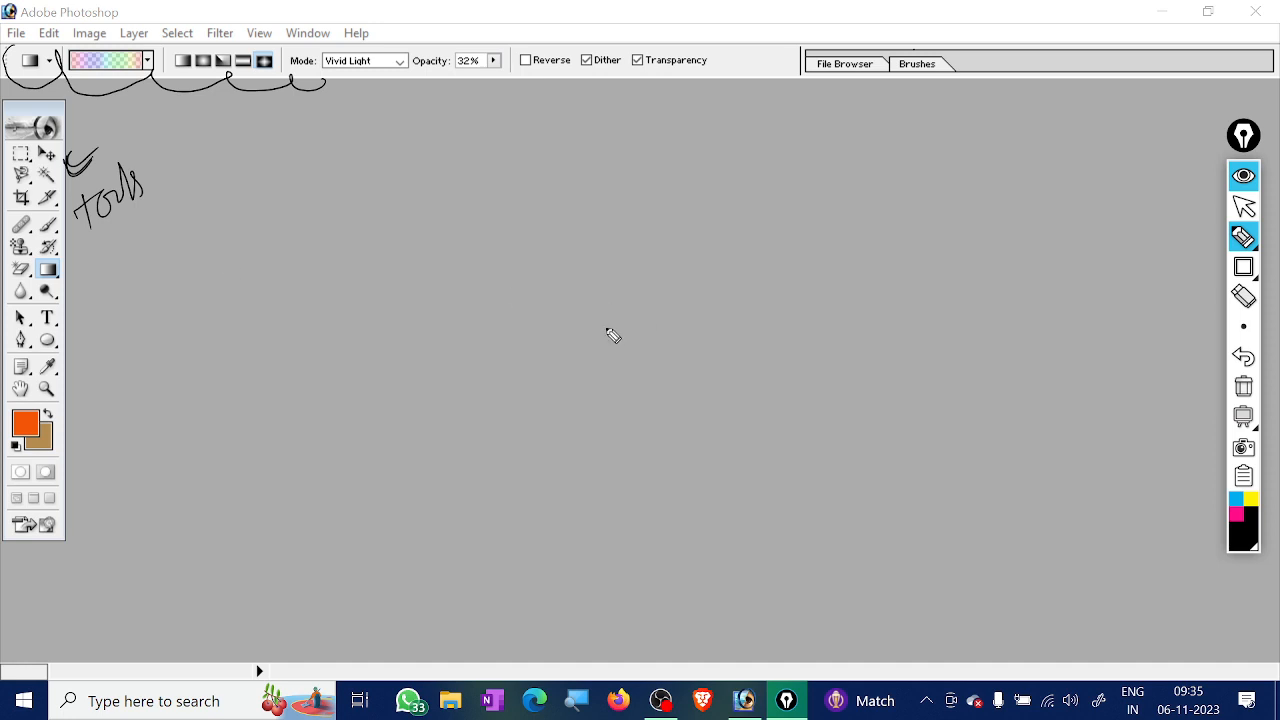
# Circle the Slice and Type tools, write "Change" below the options bar, and extend the looped underline along its settings
pyautogui.moveTo(62, 192)
pyautogui.mouseDown()
pyautogui.moveTo(70, 222)
pyautogui.moveTo(62, 188)
pyautogui.moveTo(28, 238)
pyautogui.moveTo(55, 228)
pyautogui.mouseUp()
pyautogui.moveTo(60, 78); pyautogui.dragTo(322, 97)
pyautogui.moveTo(388, 112)
pyautogui.mouseDown()
pyautogui.moveTo(371, 118)
pyautogui.moveTo(428, 122)
pyautogui.moveTo(476, 100)
pyautogui.mouseUp()
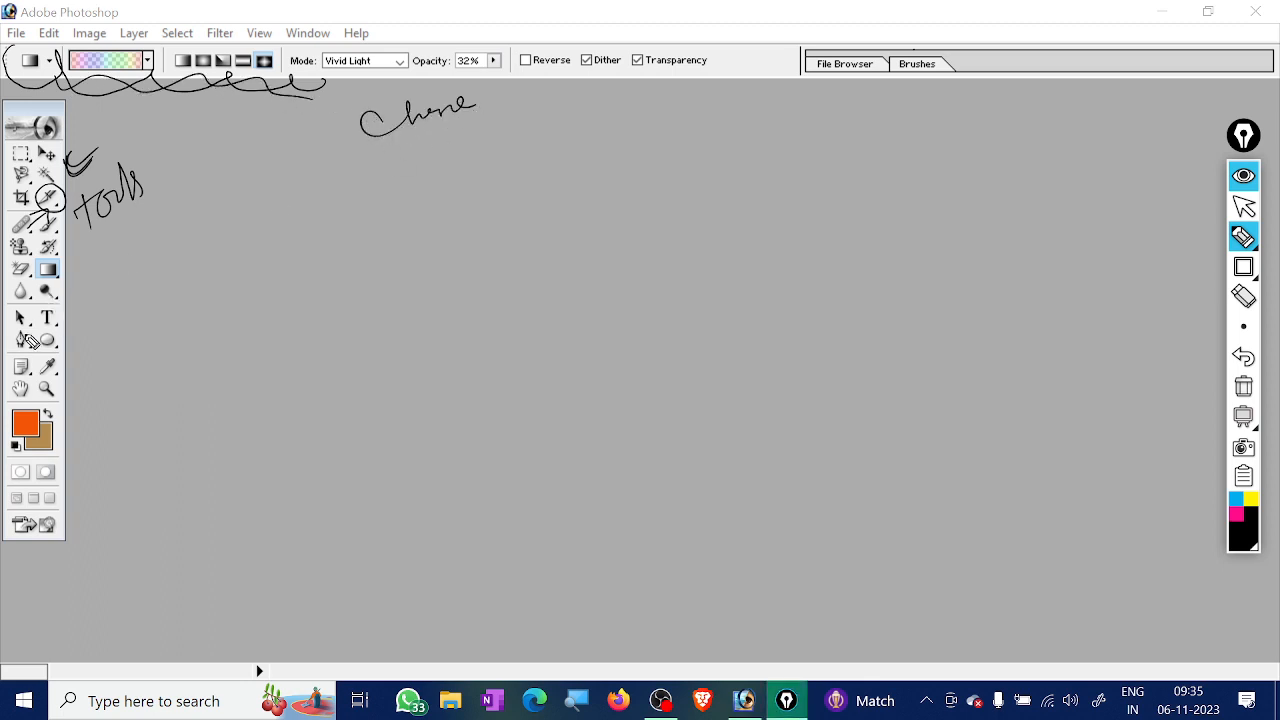
pyautogui.moveTo(55, 310); pyautogui.dragTo(60, 308)
pyautogui.moveTo(143, 89)
pyautogui.mouseDown()
pyautogui.moveTo(205, 70)
pyautogui.moveTo(578, 93)
pyautogui.mouseUp()
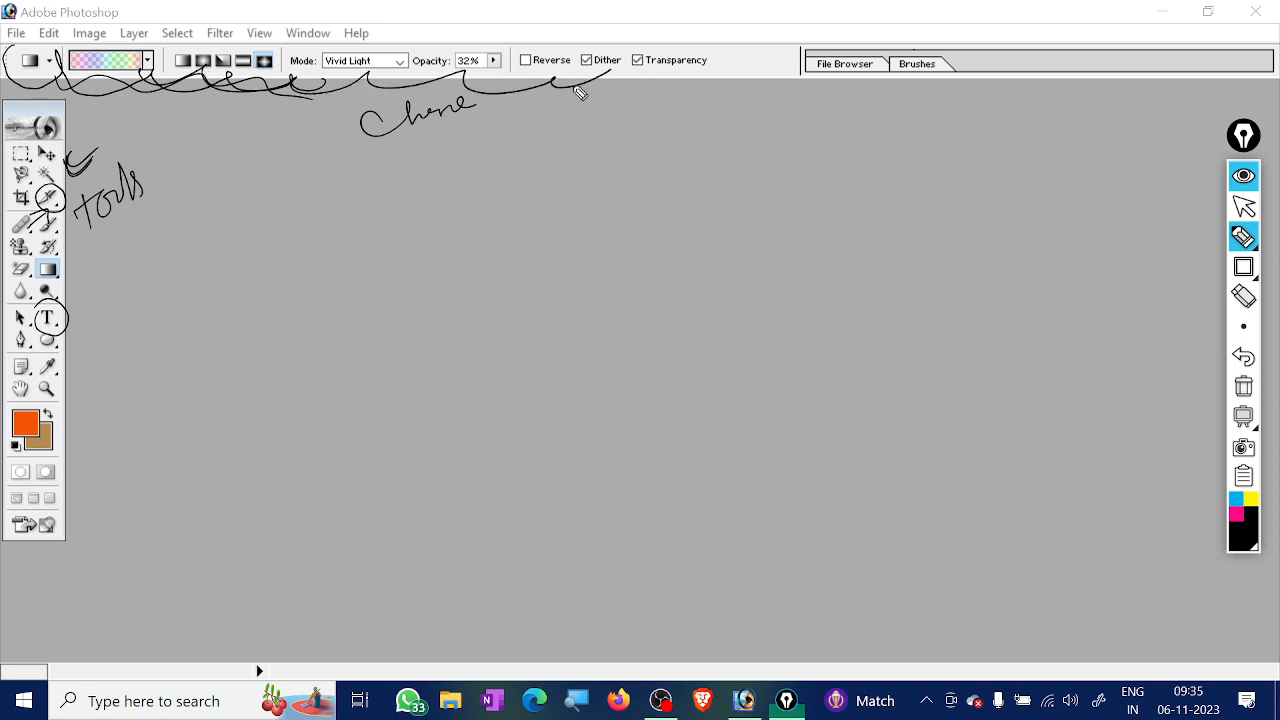
# Circle the Marquee and Crop tools, link the Marquee tool to the options bar, and underline the bar's settings further along
pyautogui.moveTo(35, 145)
pyautogui.mouseDown()
pyautogui.moveTo(20, 182)
pyautogui.moveTo(33, 143)
pyautogui.mouseUp()
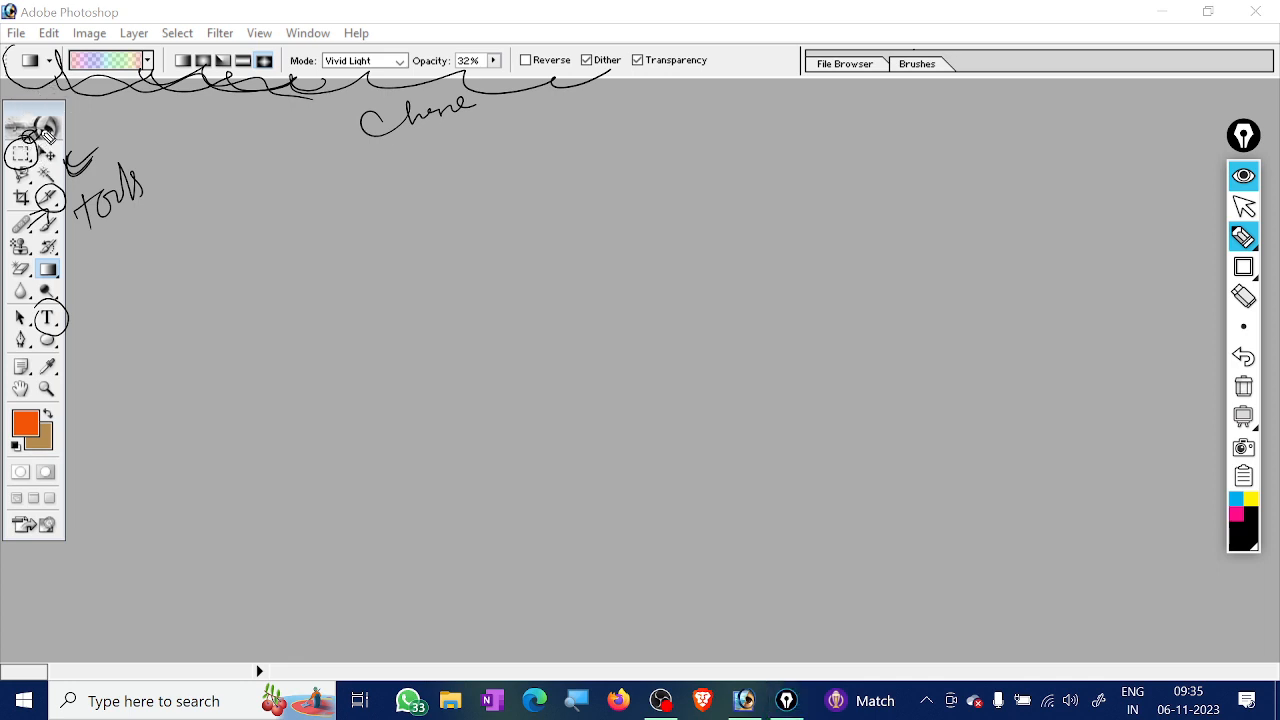
pyautogui.moveTo(38, 136)
pyautogui.mouseDown()
pyautogui.moveTo(106, 120)
pyautogui.moveTo(88, 93)
pyautogui.mouseUp()
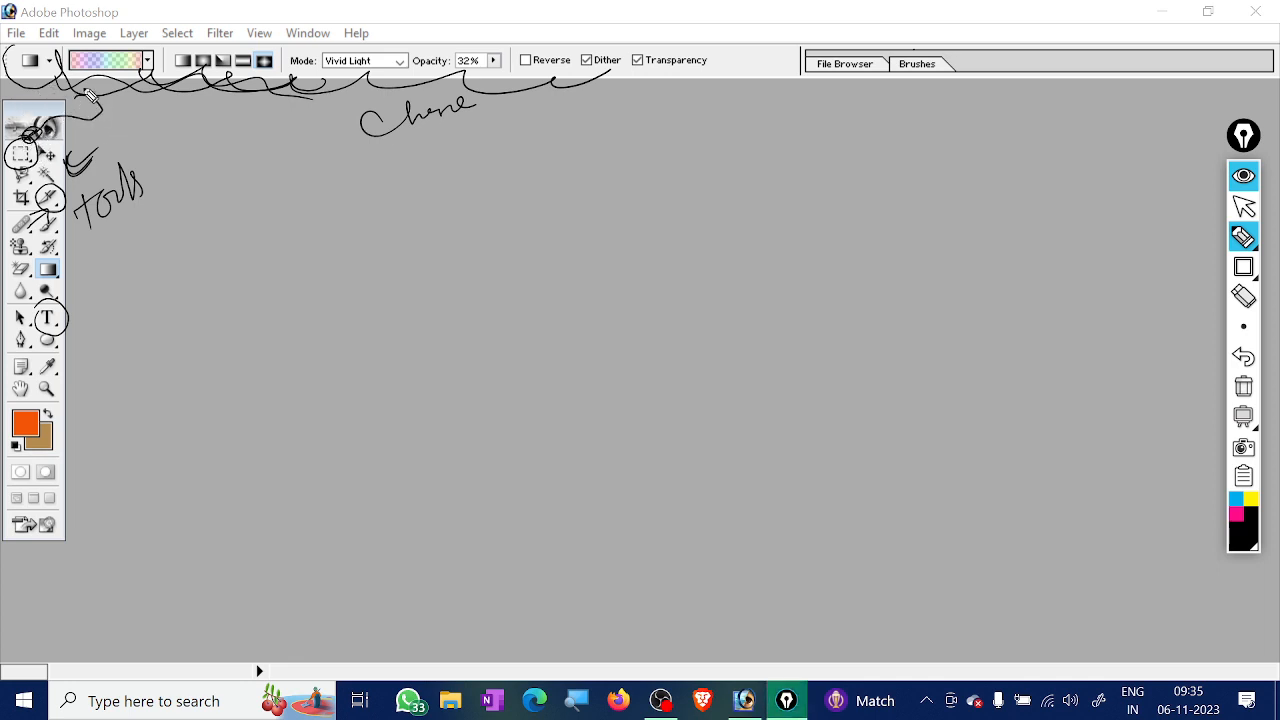
pyautogui.moveTo(320, 172)
pyautogui.mouseDown()
pyautogui.moveTo(334, 206)
pyautogui.moveTo(372, 170)
pyautogui.mouseUp()
pyautogui.moveTo(112, 72)
pyautogui.mouseDown()
pyautogui.moveTo(243, 96)
pyautogui.moveTo(760, 88)
pyautogui.mouseUp()
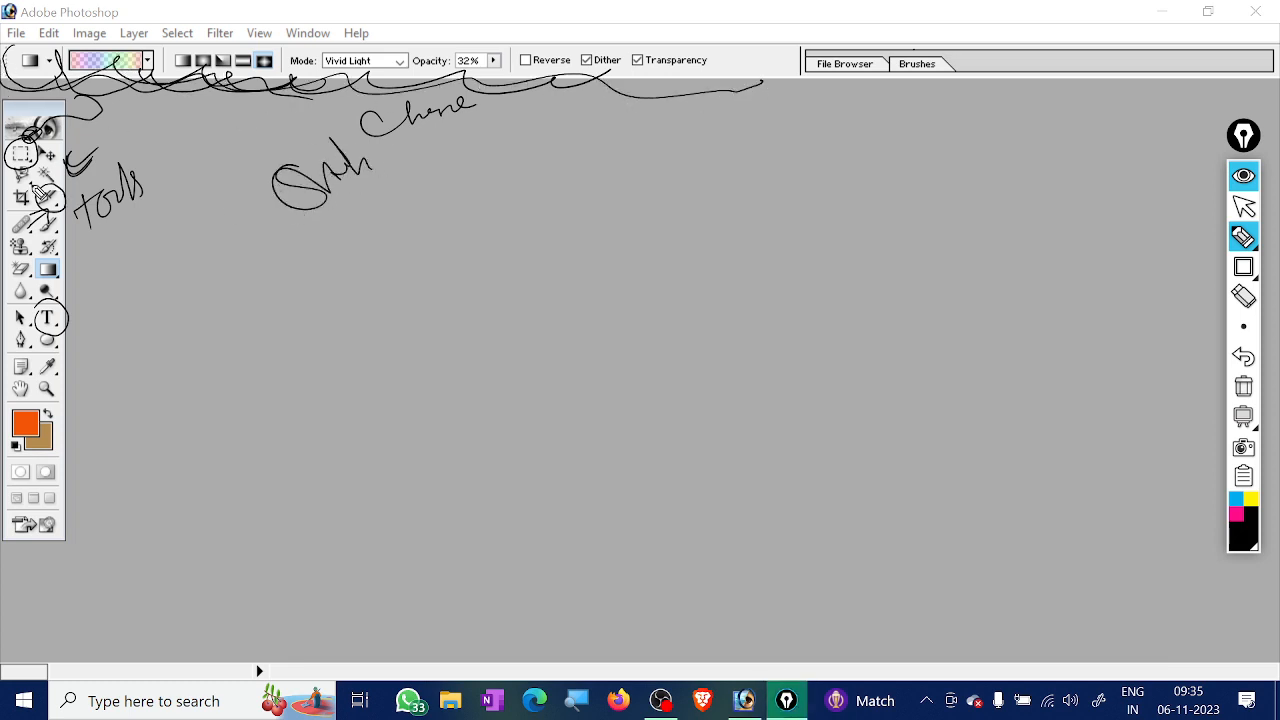
pyautogui.moveTo(50, 205)
pyautogui.mouseDown()
pyautogui.moveTo(8, 198)
pyautogui.moveTo(40, 212)
pyautogui.mouseUp()
pyautogui.moveTo(586, 94)
pyautogui.mouseDown()
pyautogui.moveTo(640, 69)
pyautogui.moveTo(654, 93)
pyautogui.moveTo(715, 82)
pyautogui.mouseUp()
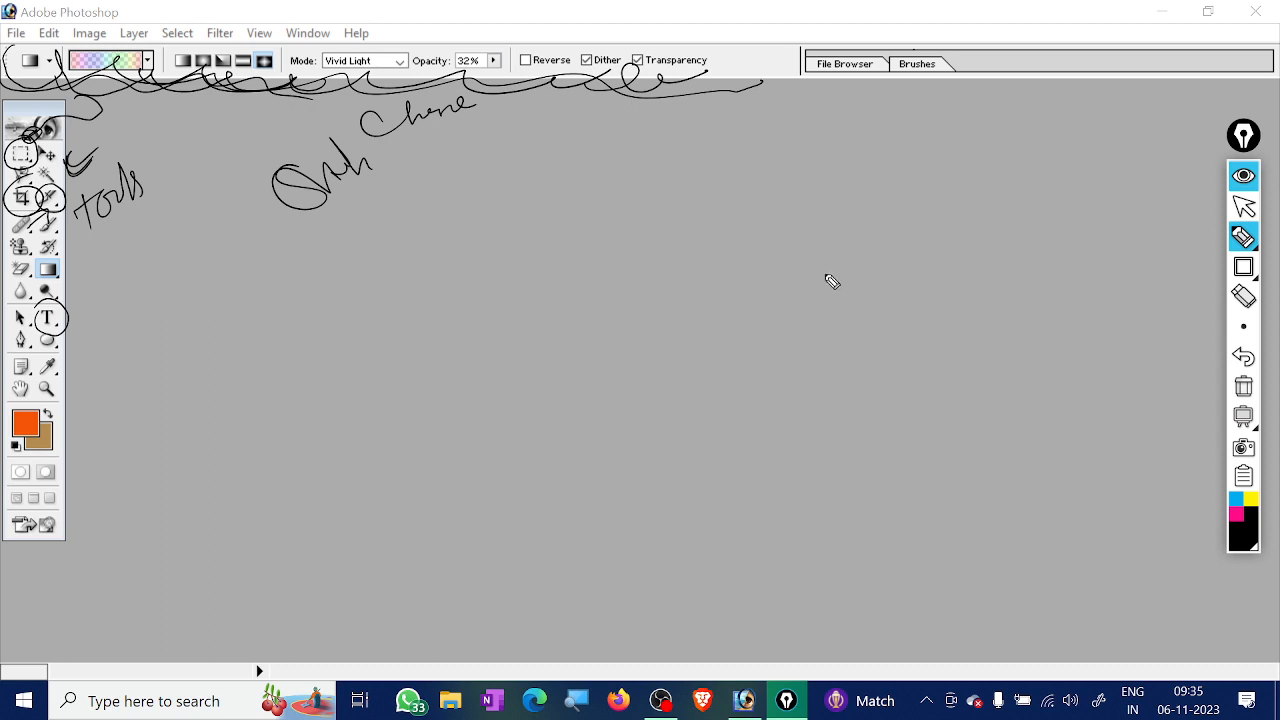
# Scribble a word beside the lower toolbox and draw a check mark enclosed in a large oval on the empty workspace
pyautogui.moveTo(197, 443)
pyautogui.mouseDown()
pyautogui.moveTo(145, 408)
pyautogui.moveTo(170, 398)
pyautogui.moveTo(201, 410)
pyautogui.moveTo(212, 391)
pyautogui.moveTo(308, 413)
pyautogui.mouseUp()
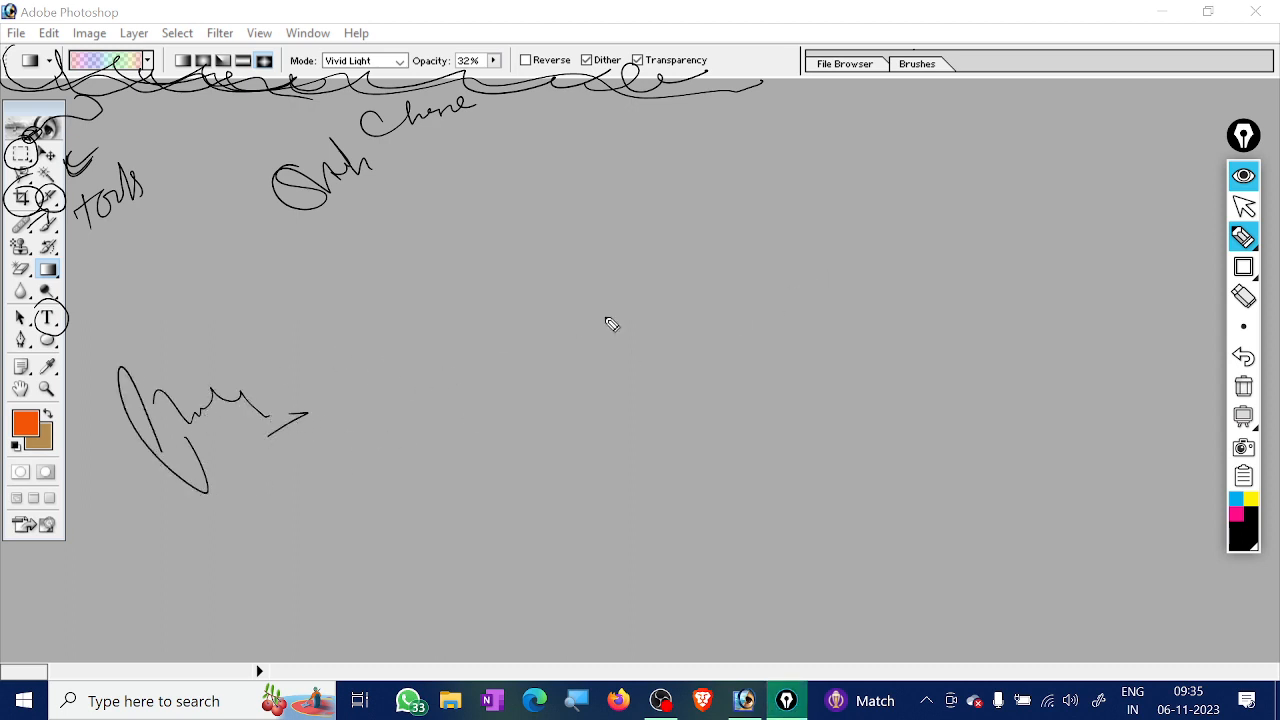
pyautogui.moveTo(470, 274); pyautogui.dragTo(620, 278)
pyautogui.moveTo(804, 237)
pyautogui.mouseDown()
pyautogui.moveTo(486, 210)
pyautogui.moveTo(580, 465)
pyautogui.moveTo(903, 368)
pyautogui.moveTo(768, 203)
pyautogui.mouseUp()
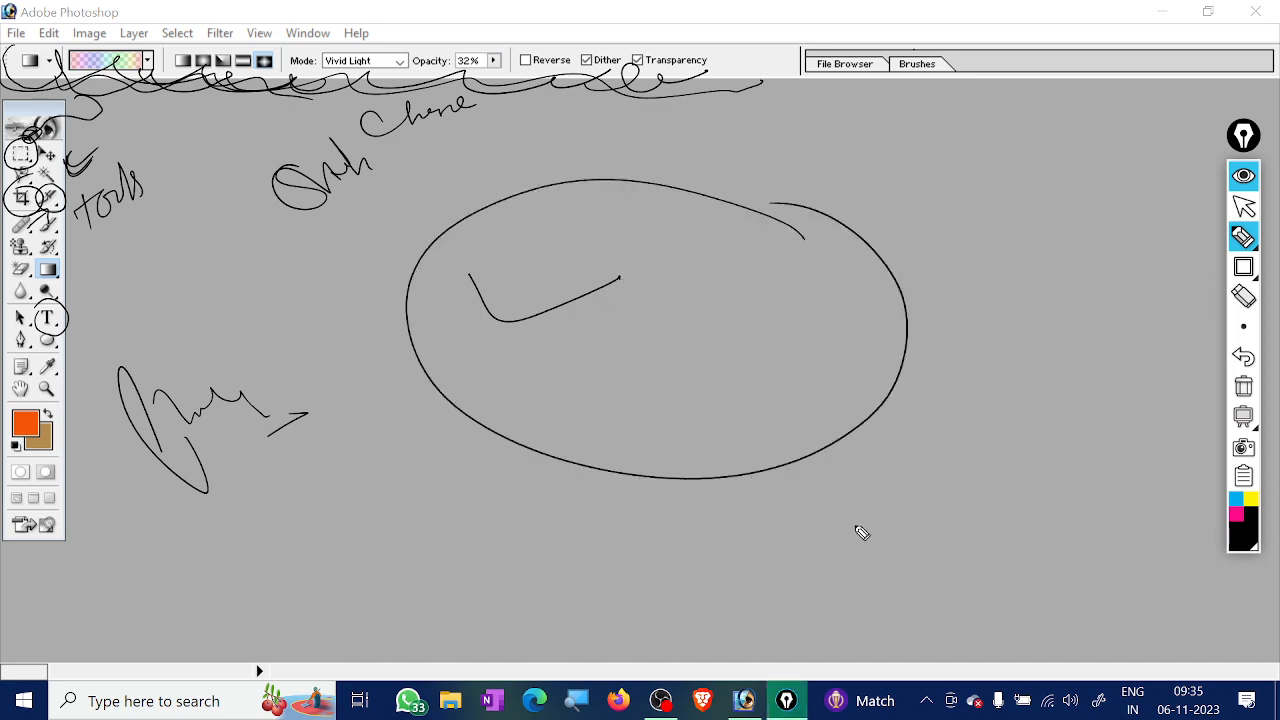
# Sketch a ticked square, a circled cross and an empty square outside the lower edge of the large oval
pyautogui.moveTo(855, 490); pyautogui.dragTo(861, 560)
pyautogui.moveTo(855, 487)
pyautogui.mouseDown()
pyautogui.moveTo(910, 476)
pyautogui.moveTo(876, 562)
pyautogui.mouseUp()
pyautogui.moveTo(890, 500); pyautogui.dragTo(930, 497)
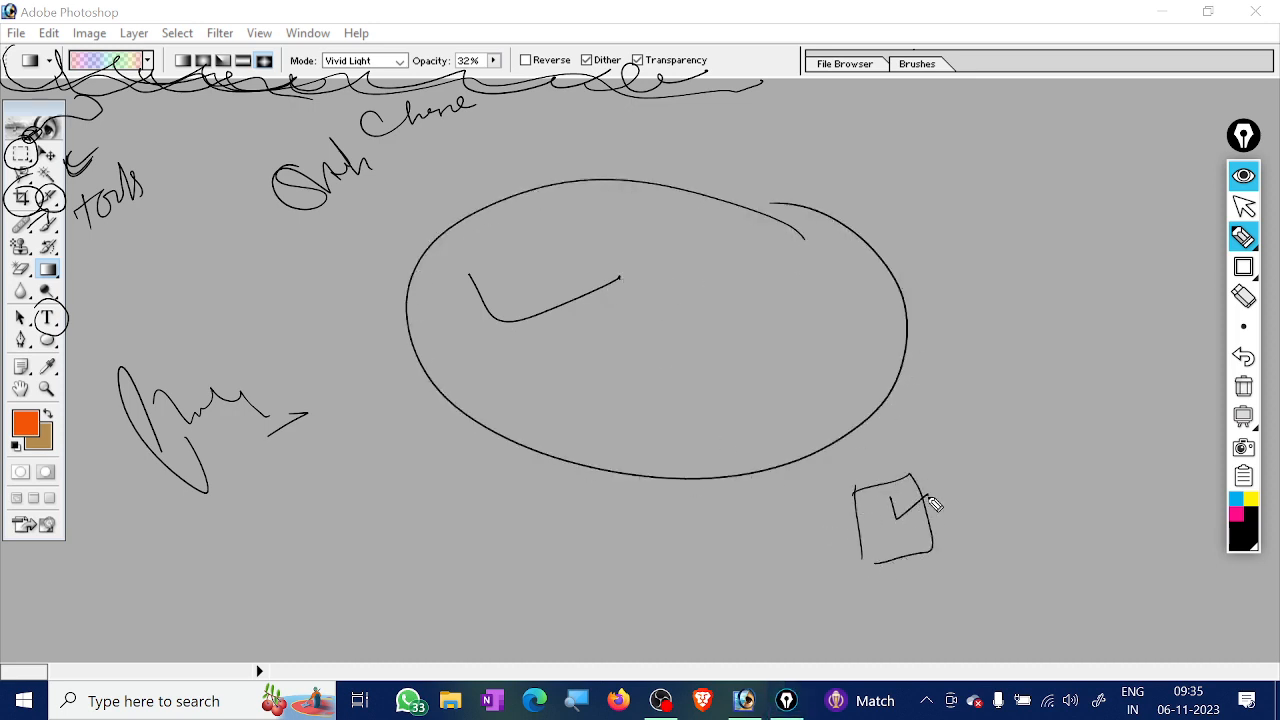
pyautogui.moveTo(1024, 452)
pyautogui.mouseDown()
pyautogui.moveTo(1001, 481)
pyautogui.moveTo(1027, 480)
pyautogui.mouseUp()
pyautogui.moveTo(1036, 427); pyautogui.dragTo(1046, 452)
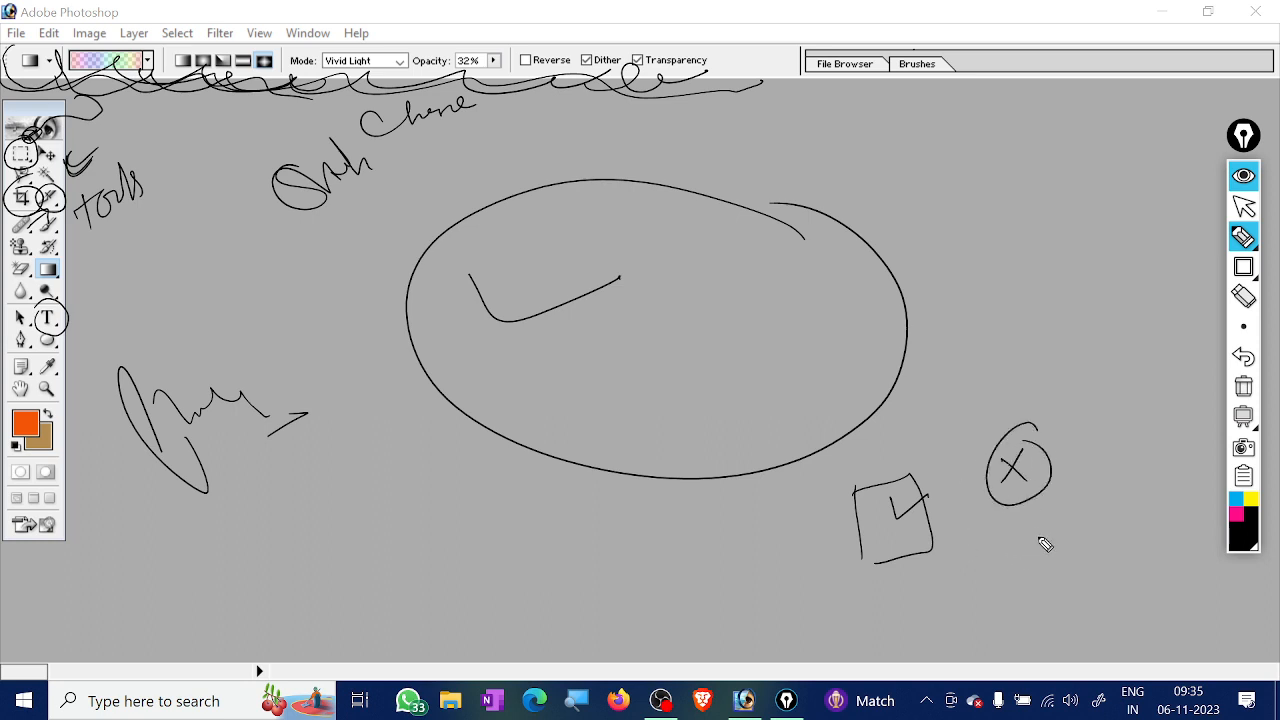
pyautogui.moveTo(1034, 532)
pyautogui.mouseDown()
pyautogui.moveTo(1091, 531)
pyautogui.moveTo(1089, 589)
pyautogui.moveTo(1024, 604)
pyautogui.mouseUp()
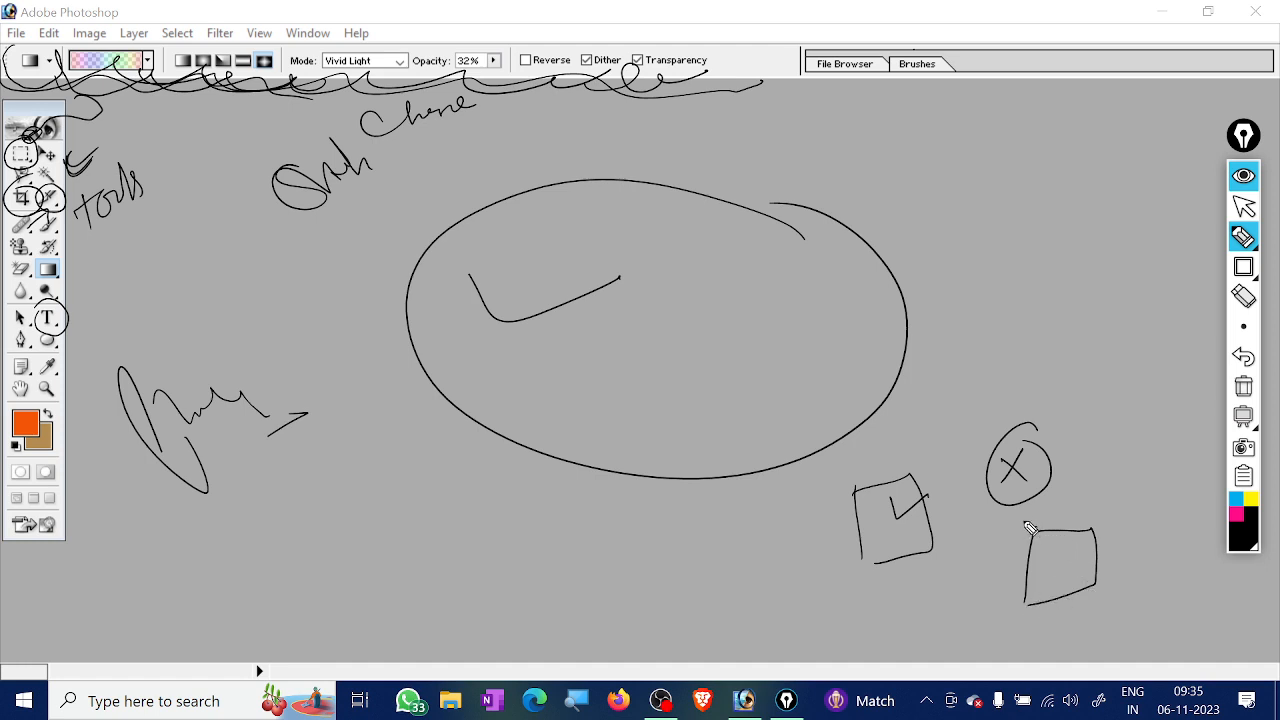
# Handwrite "Home" in a circle inside the large oval and add check marks around it and near the toolbox
pyautogui.moveTo(440, 483)
pyautogui.mouseDown()
pyautogui.moveTo(595, 396)
pyautogui.moveTo(659, 428)
pyautogui.moveTo(672, 404)
pyautogui.mouseUp()
pyautogui.moveTo(670, 390)
pyautogui.mouseDown()
pyautogui.moveTo(676, 414)
pyautogui.moveTo(745, 356)
pyautogui.moveTo(785, 350)
pyautogui.moveTo(678, 450)
pyautogui.moveTo(630, 436)
pyautogui.moveTo(714, 468)
pyautogui.mouseUp()
pyautogui.moveTo(788, 332); pyautogui.dragTo(865, 282)
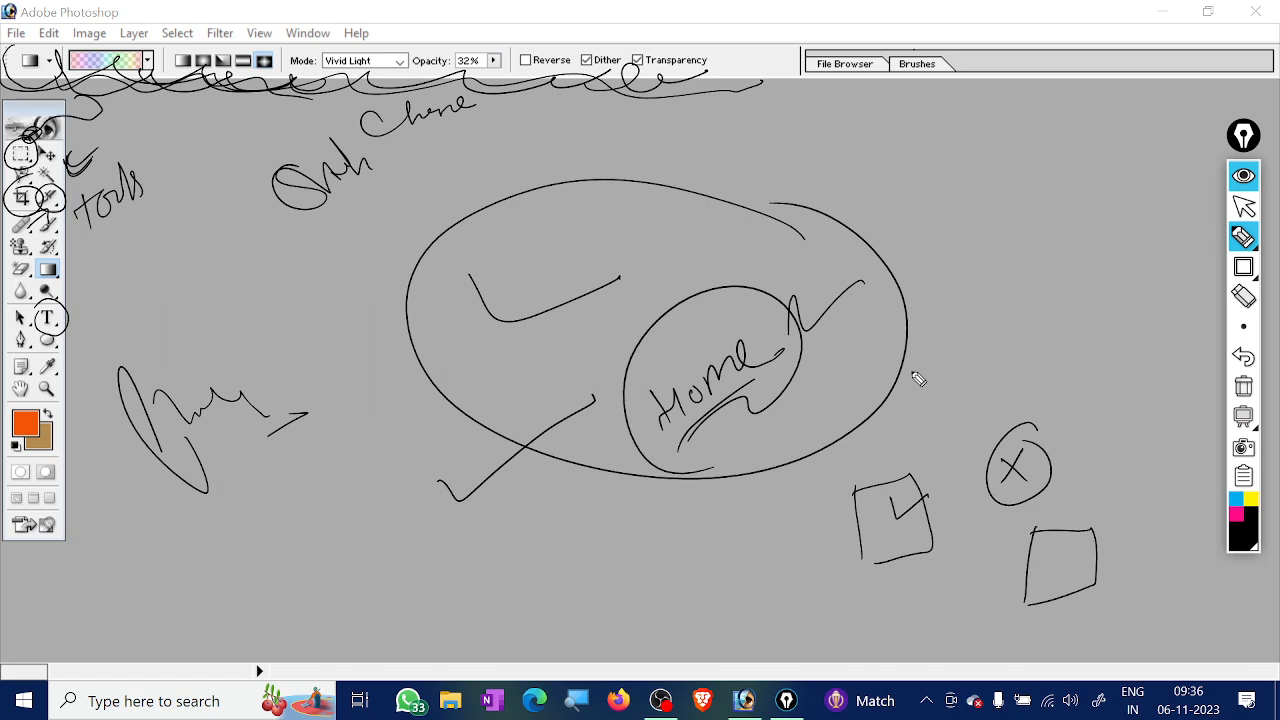
pyautogui.moveTo(221, 268); pyautogui.dragTo(250, 260)
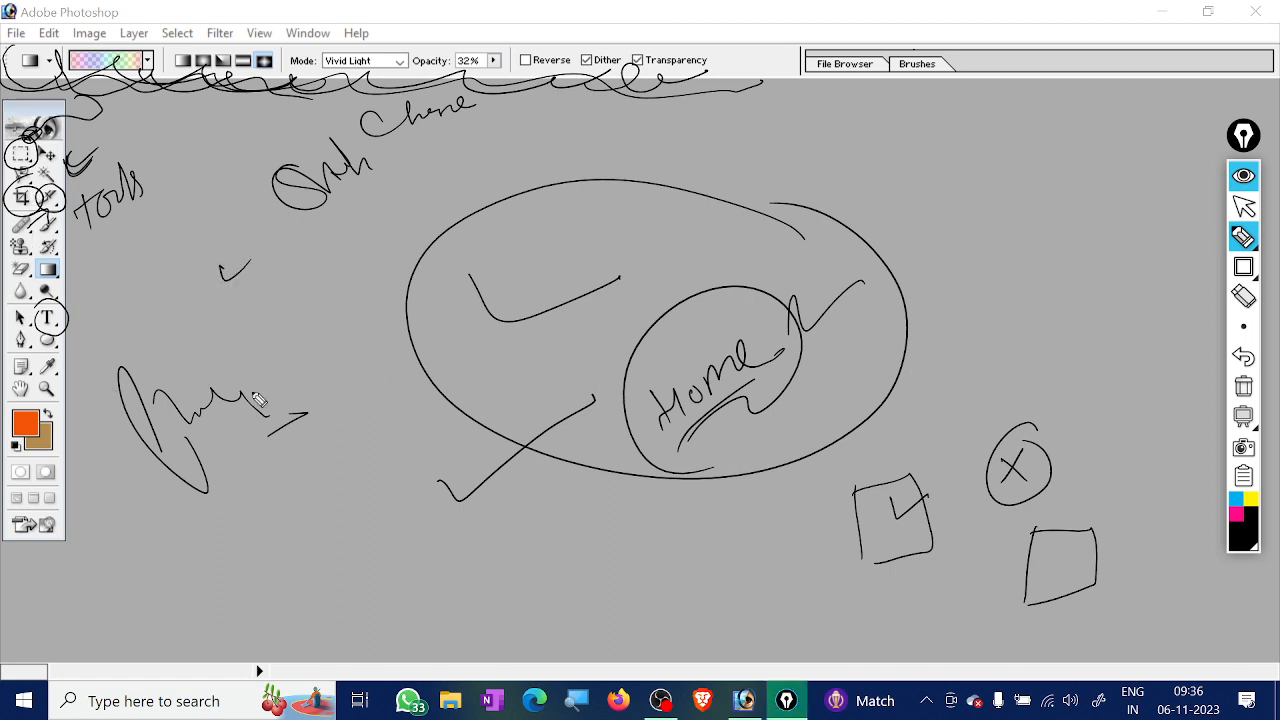
# Clear all the handwritten annotations from the workspace and switch back to the normal cursor
pyautogui.click(1244, 390)
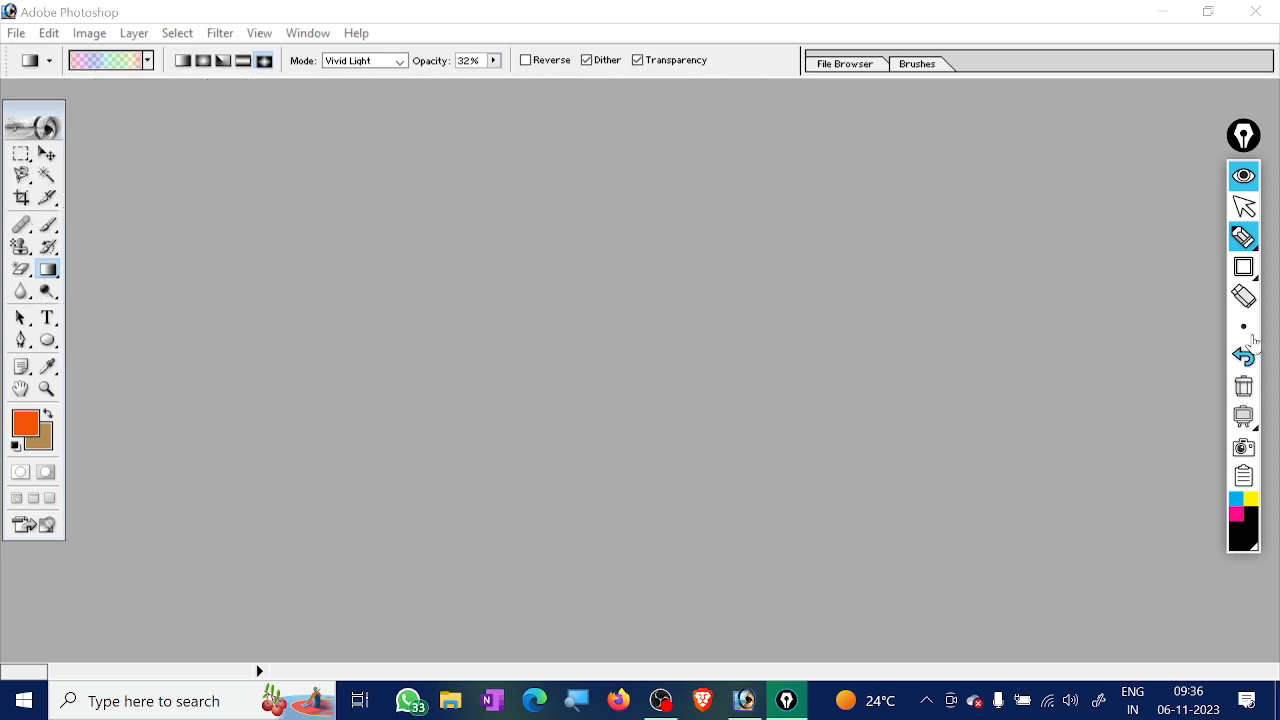
pyautogui.click(1243, 206)
pyautogui.moveTo(1212, 260)
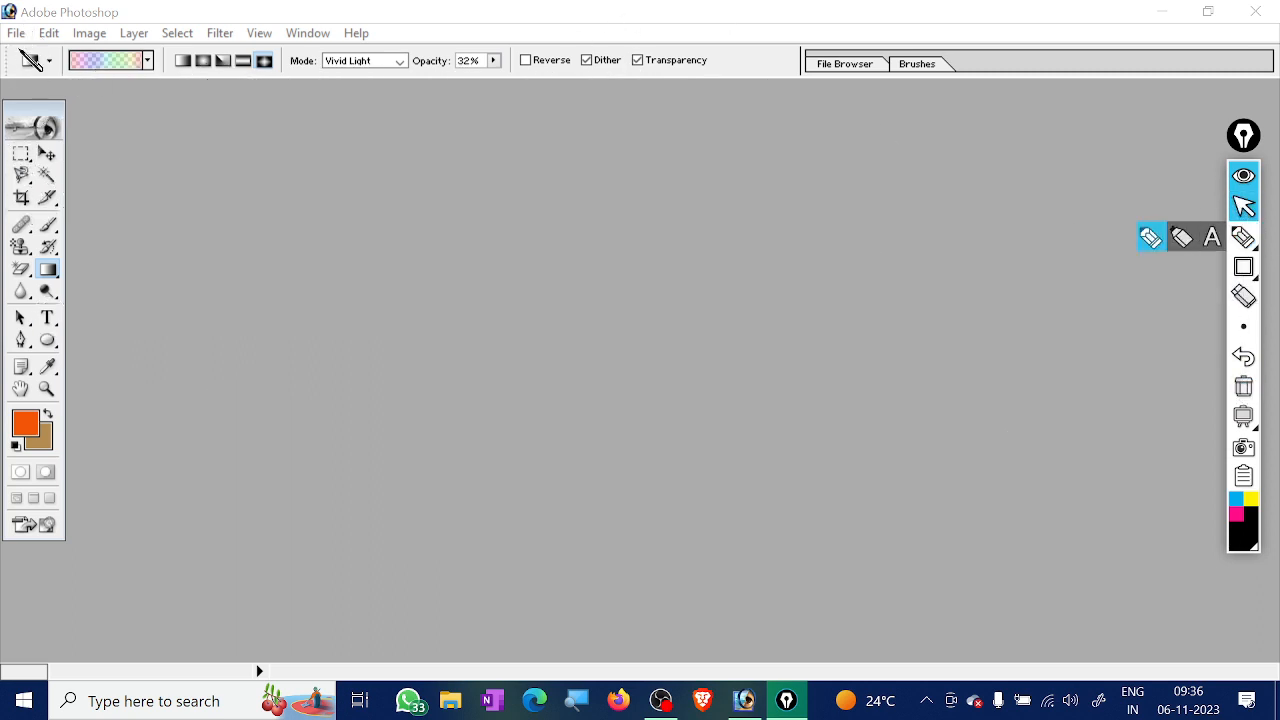
# Open the images vaishuy.jpg, Vaishu.jpg and rta.jpg together from the Photos folder
pyautogui.click(18, 34)
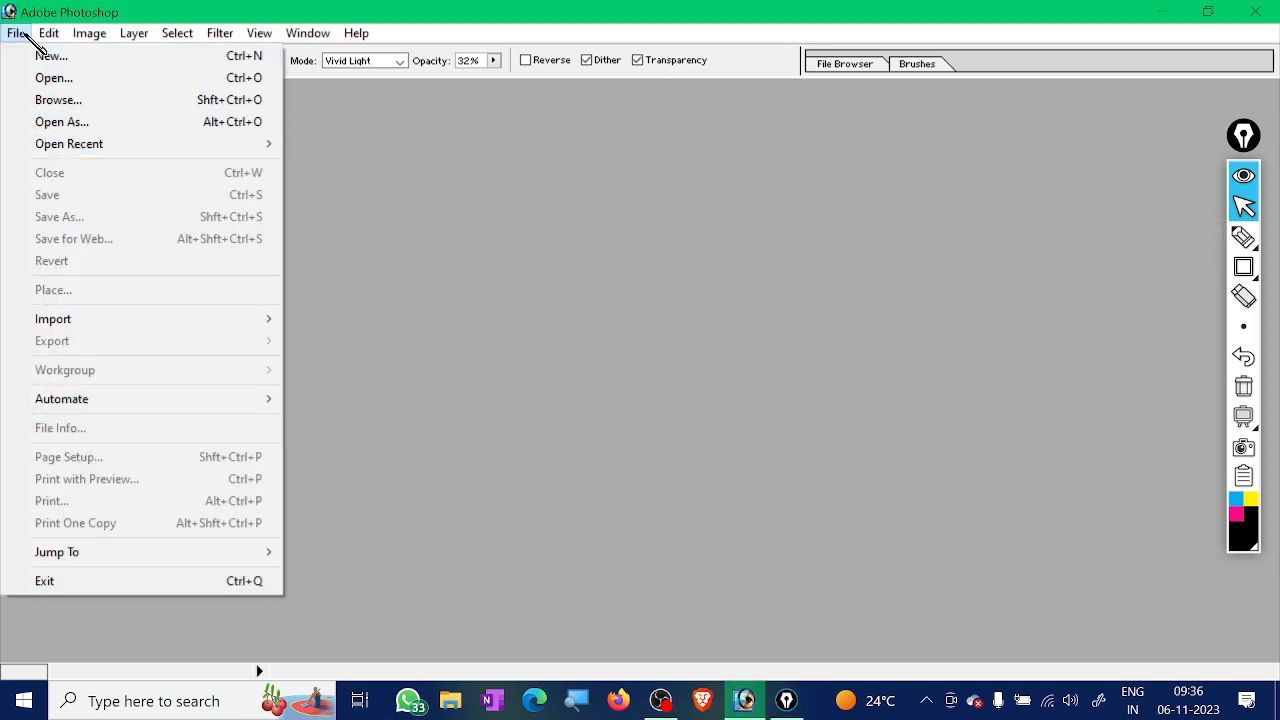
pyautogui.click(452, 260)
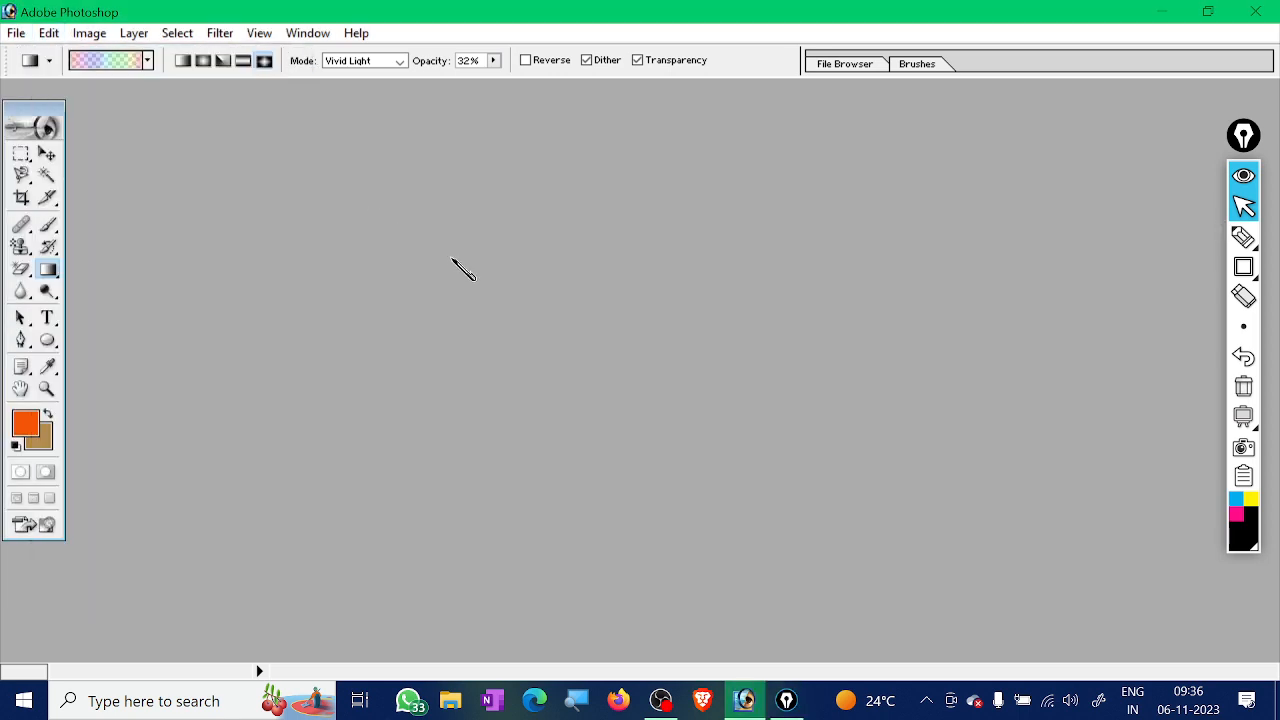
pyautogui.doubleClick(556, 349)
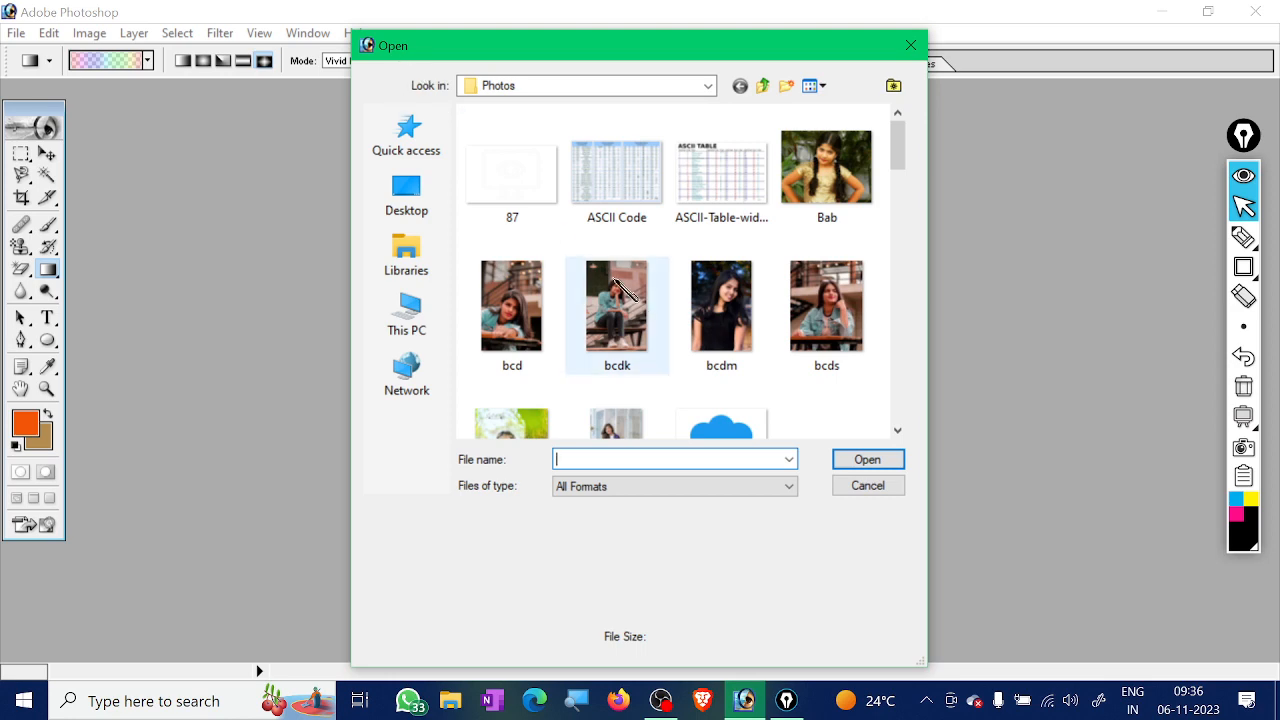
pyautogui.scroll(-5, 632, 305)
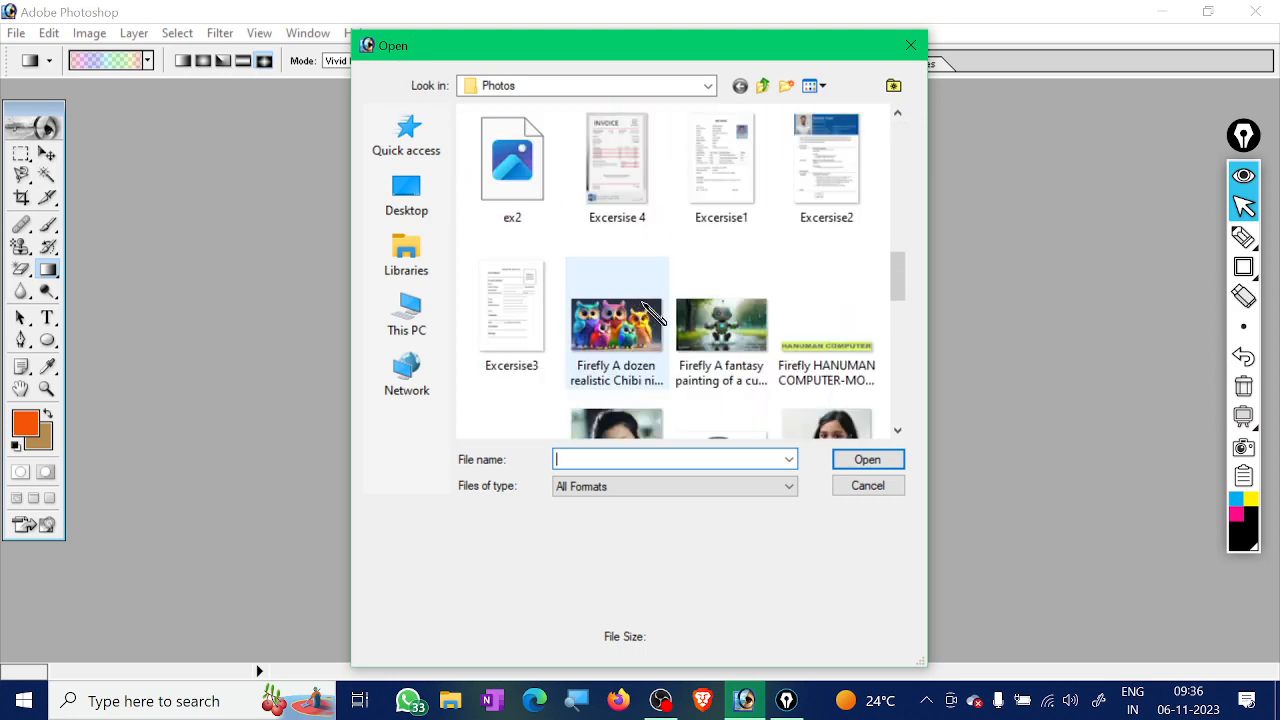
pyautogui.scroll(-5, 655, 340)
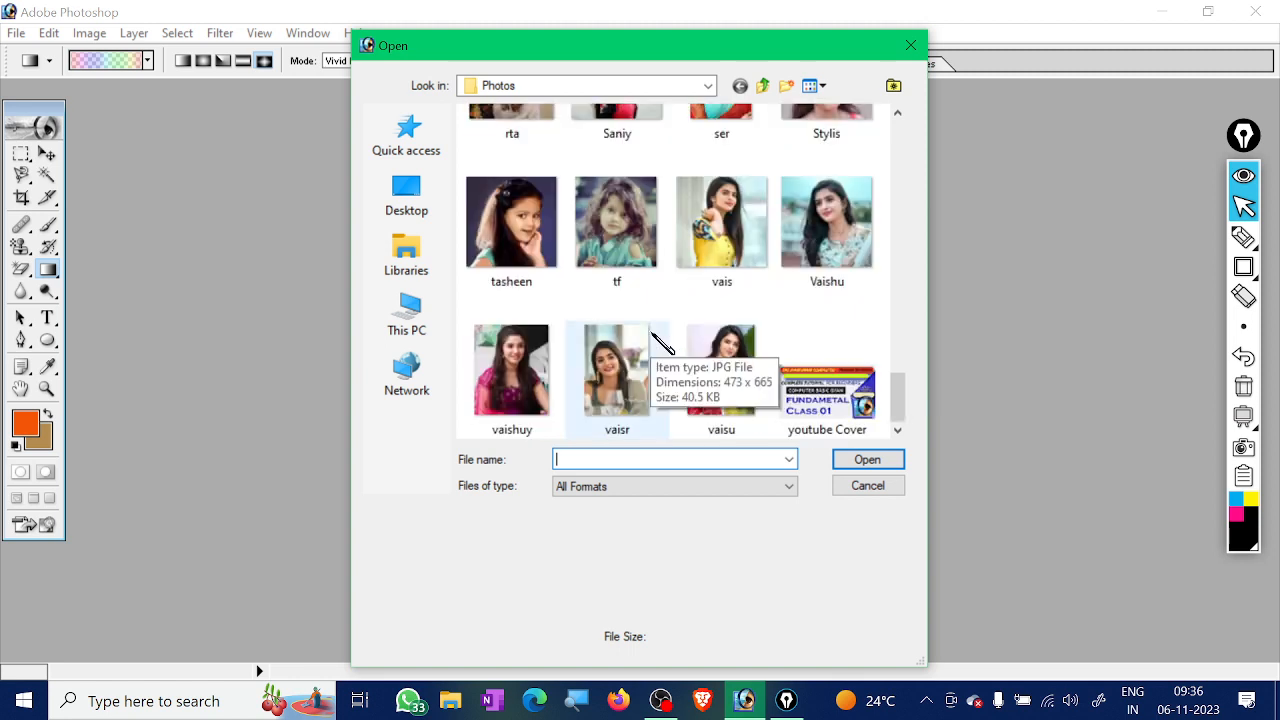
pyautogui.click(556, 365)
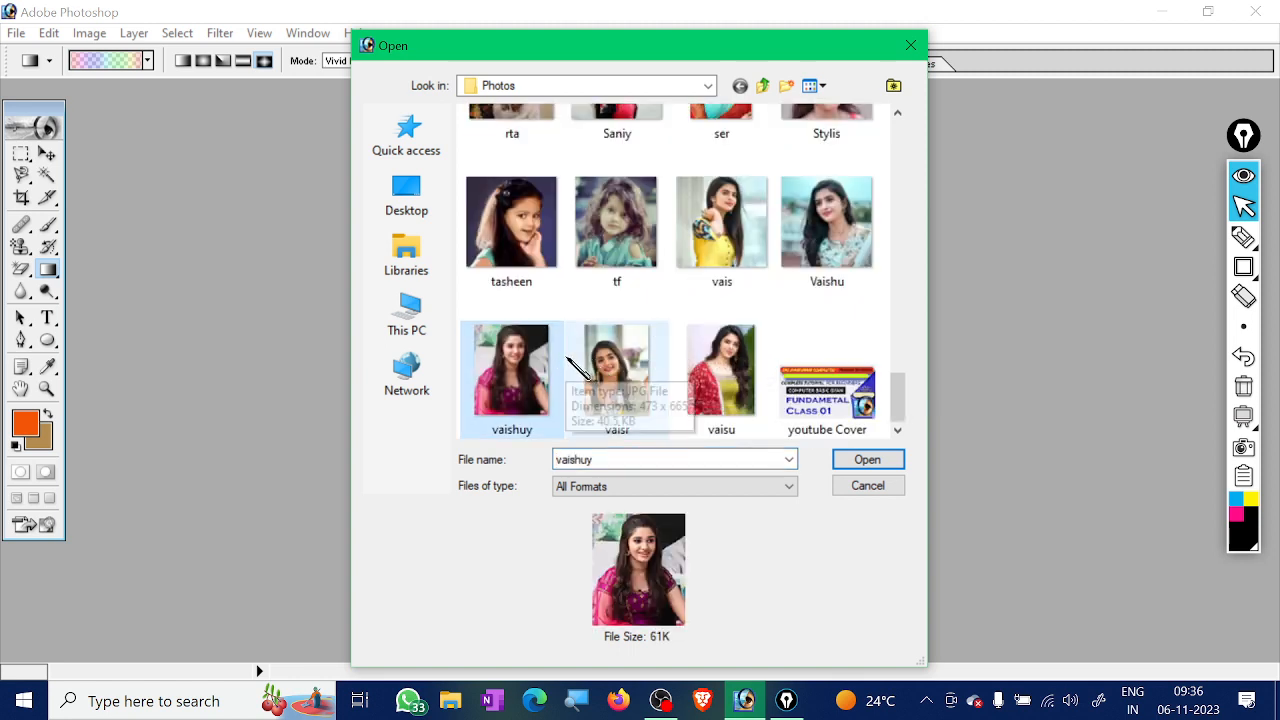
pyautogui.keyDown('ctrl'); pyautogui.click(808, 232); pyautogui.keyUp('ctrl')
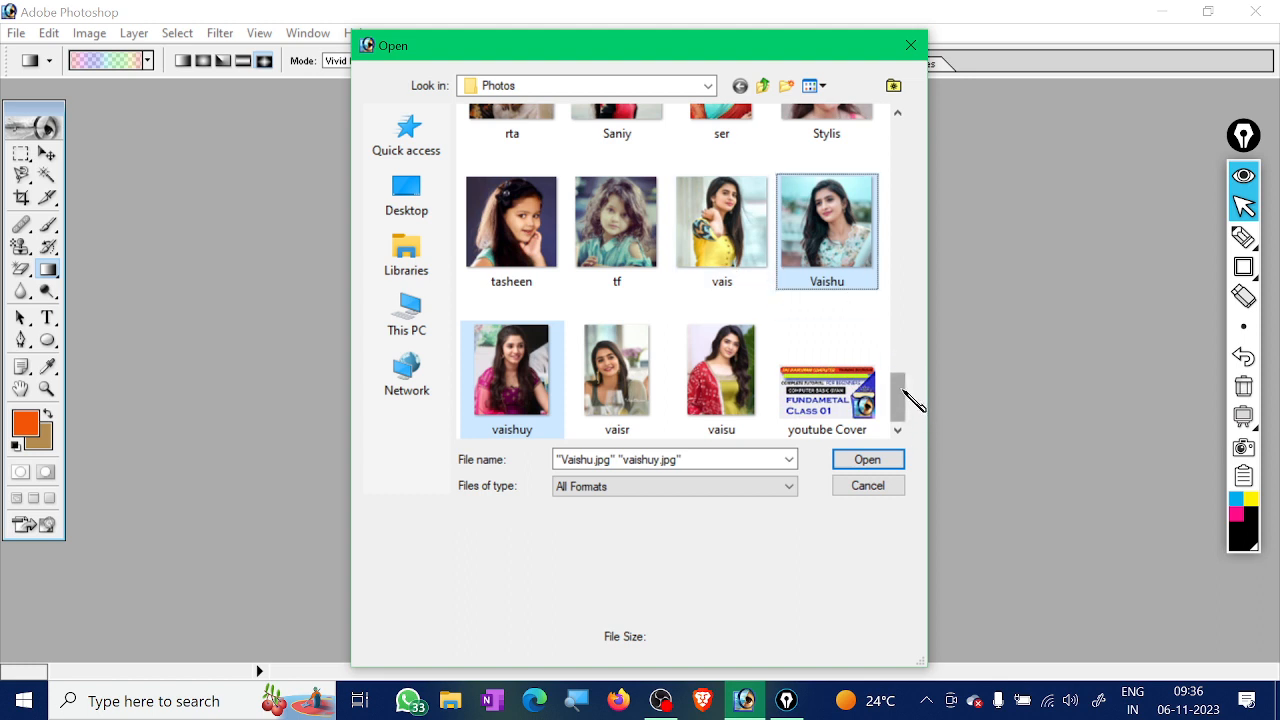
pyautogui.moveTo(898, 400); pyautogui.dragTo(905, 362)
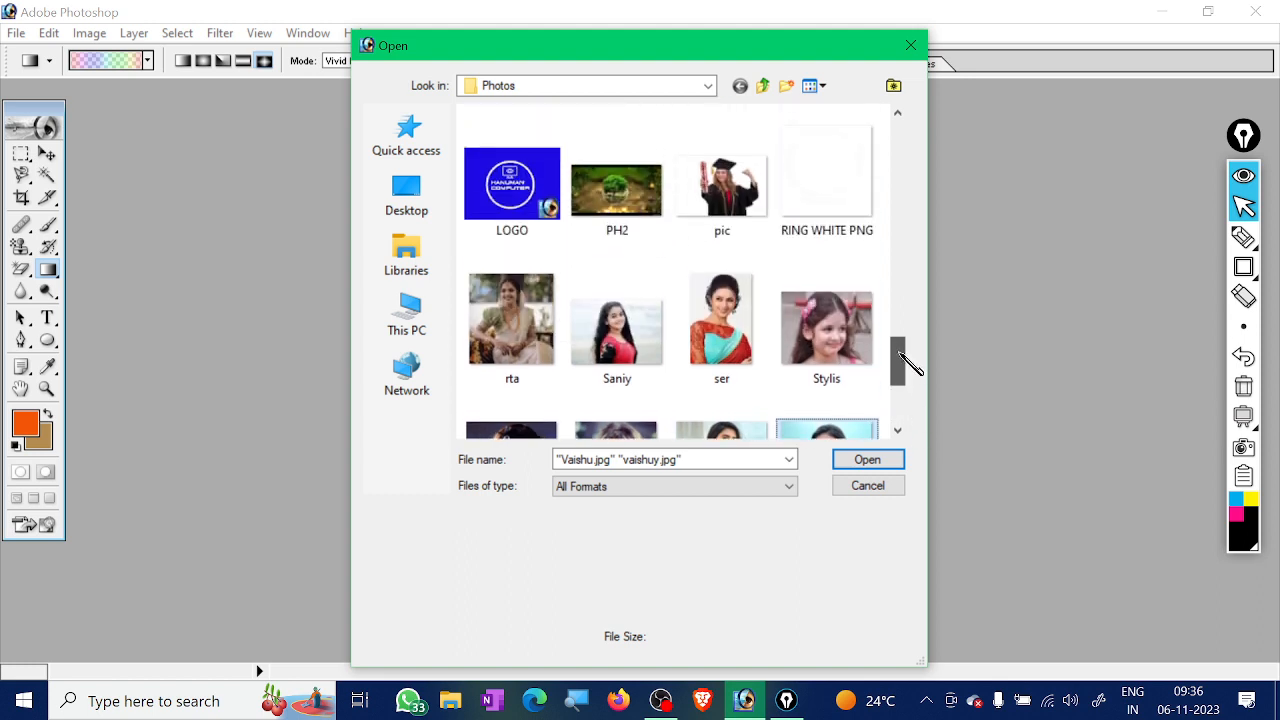
pyautogui.keyDown('ctrl'); pyautogui.click(548, 318); pyautogui.keyUp('ctrl')
pyautogui.click(858, 460)
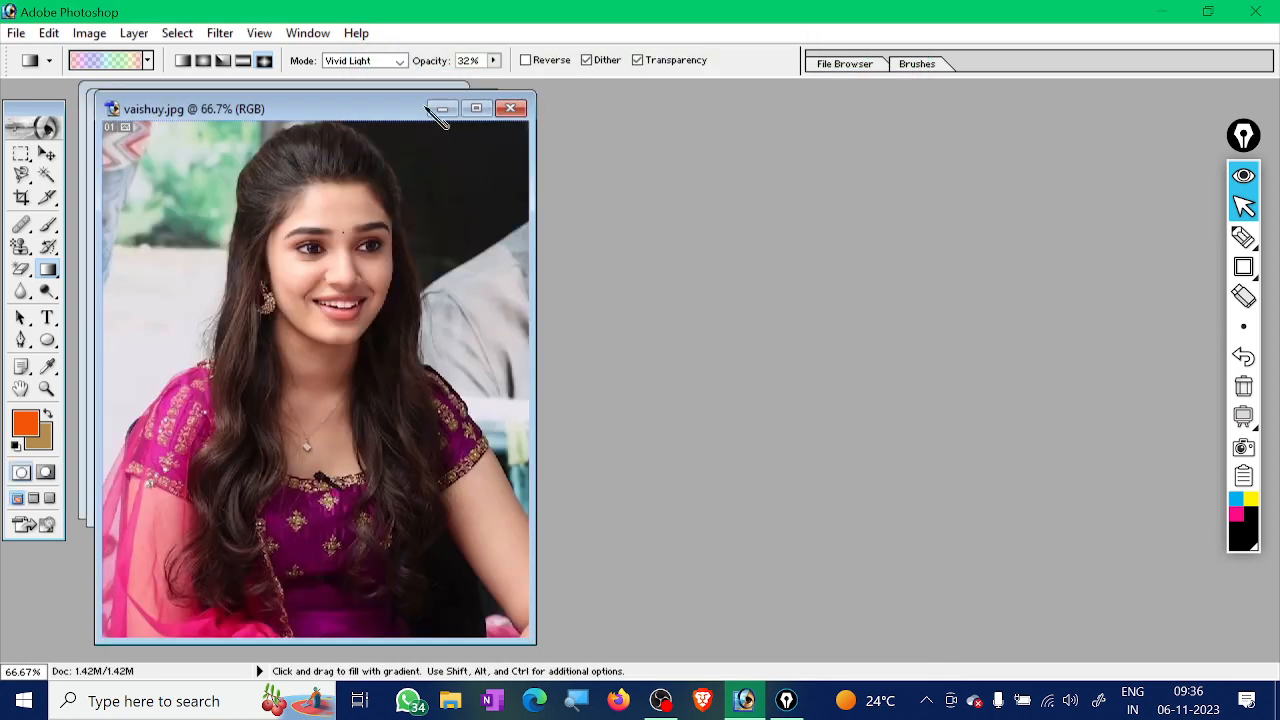
# Move the vaishuy.jpg window clear of the other images and frame its title bar and that of Vaishu.jpg with annotation rectangles, switching to red
pyautogui.moveTo(394, 114); pyautogui.dragTo(926, 105)
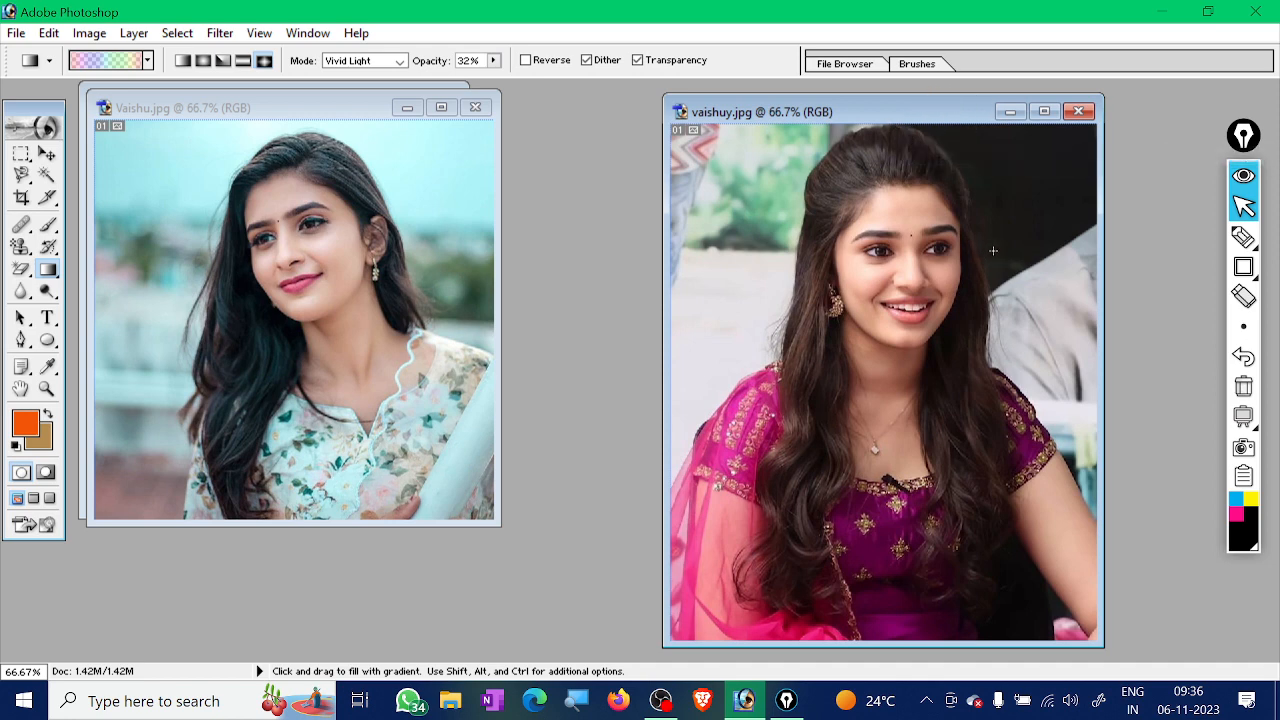
pyautogui.click(1244, 267)
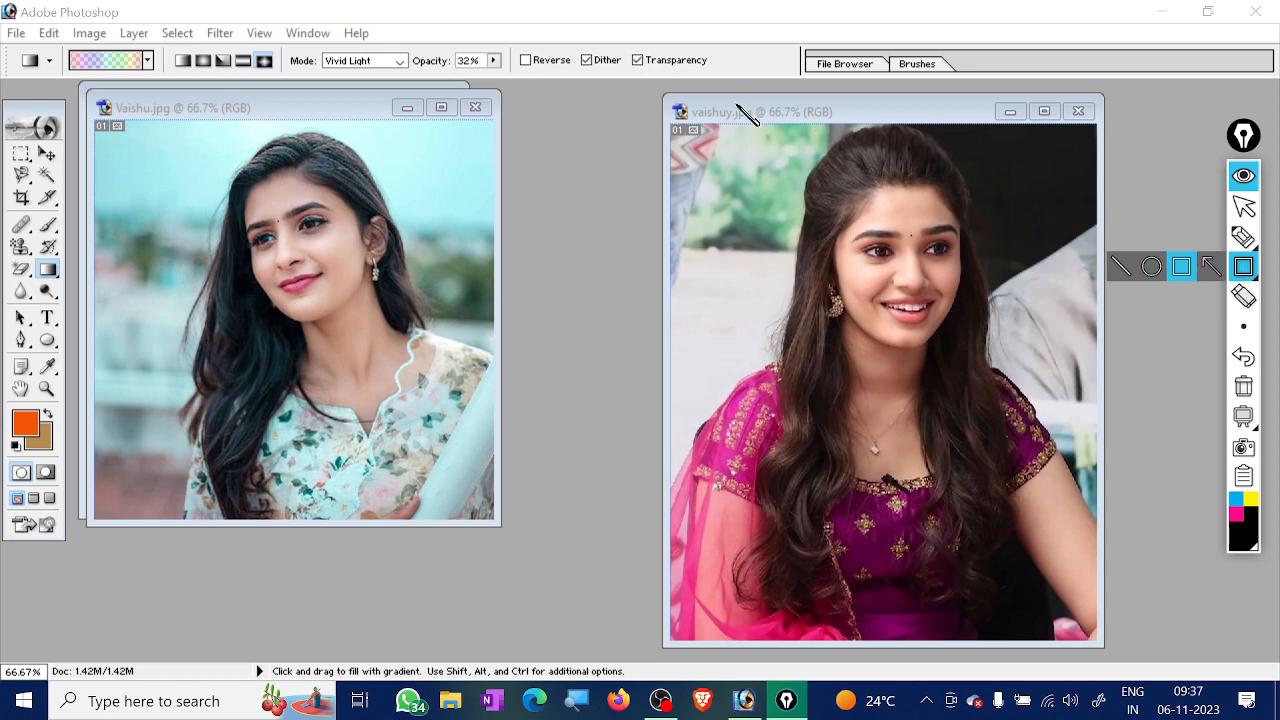
pyautogui.moveTo(667, 79)
pyautogui.mouseDown()
pyautogui.moveTo(780, 131)
pyautogui.moveTo(1132, 145)
pyautogui.moveTo(1131, 124)
pyautogui.mouseUp()
pyautogui.click(1240, 540)
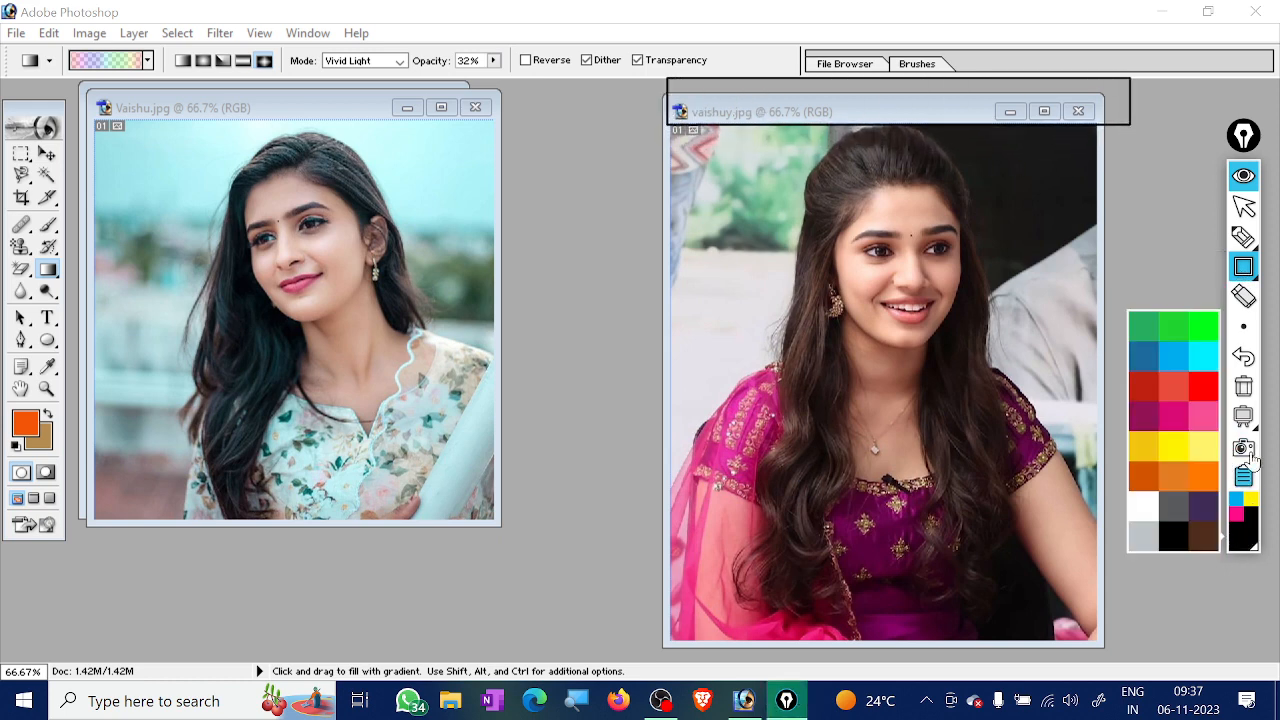
pyautogui.click(1203, 385)
pyautogui.moveTo(668, 83)
pyautogui.mouseDown()
pyautogui.moveTo(697, 138)
pyautogui.moveTo(1088, 152)
pyautogui.moveTo(1131, 124)
pyautogui.mouseUp()
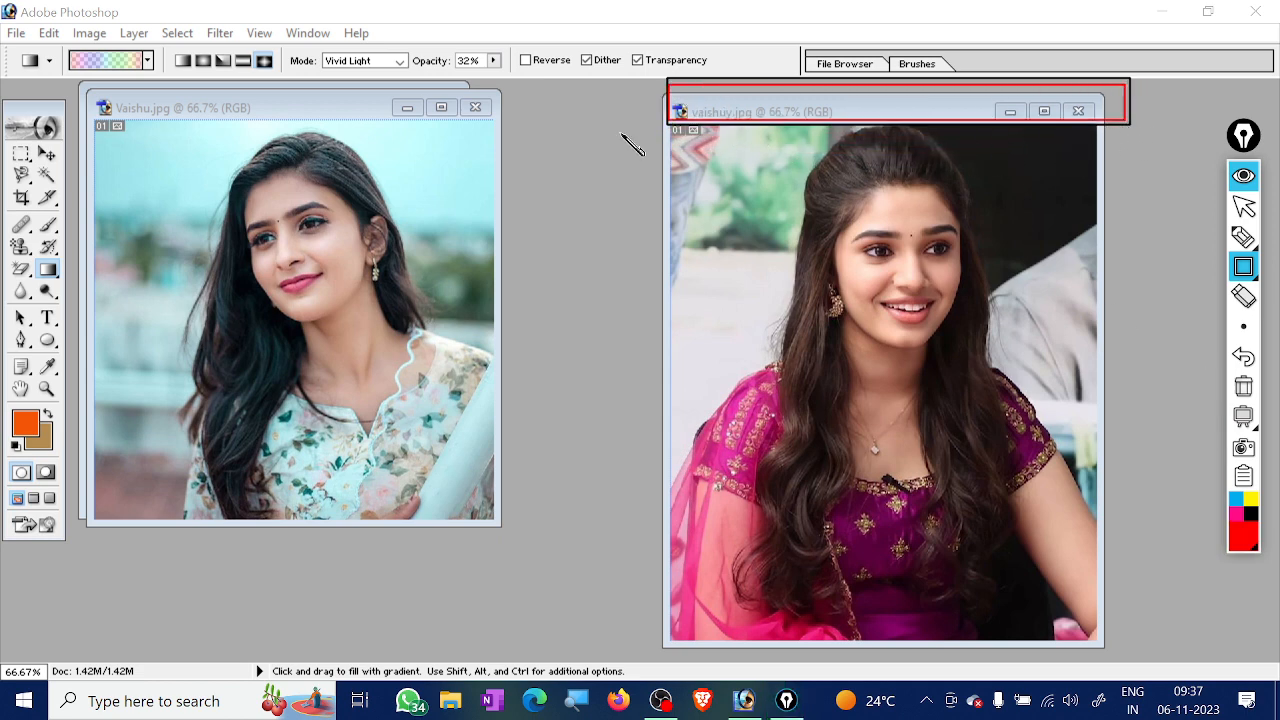
pyautogui.moveTo(88, 89)
pyautogui.mouseDown()
pyautogui.moveTo(262, 124)
pyautogui.moveTo(542, 129)
pyautogui.mouseUp()
pyautogui.moveTo(229, 120); pyautogui.dragTo(209, 110)
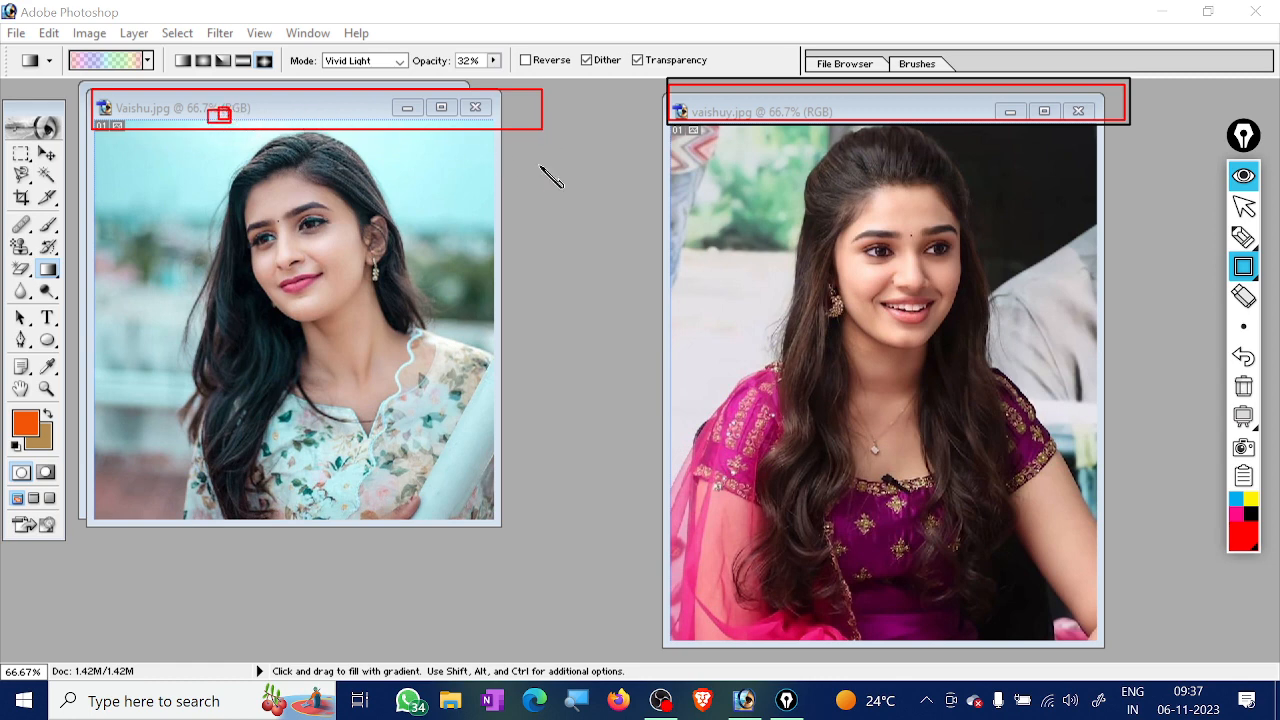
# Clear the annotation rectangles from the image title bars and return to the normal cursor
pyautogui.click(1243, 328)
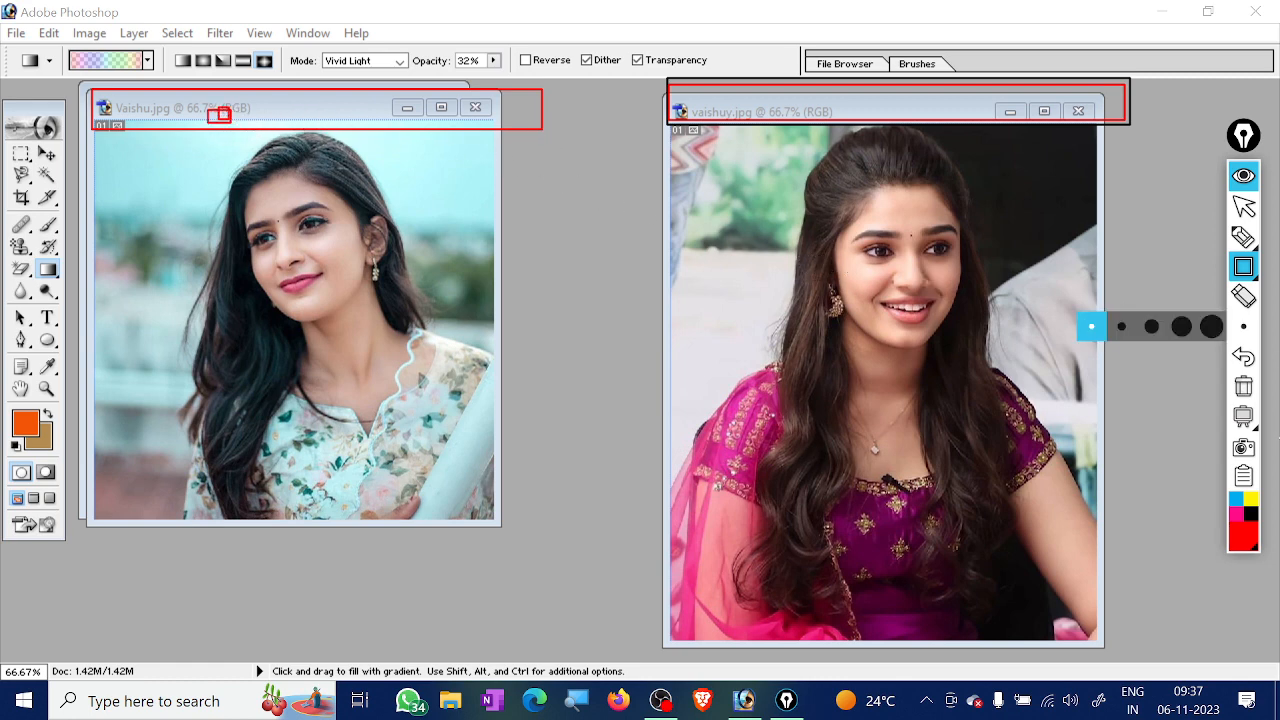
pyautogui.moveTo(1243, 416)
pyautogui.click(1243, 386)
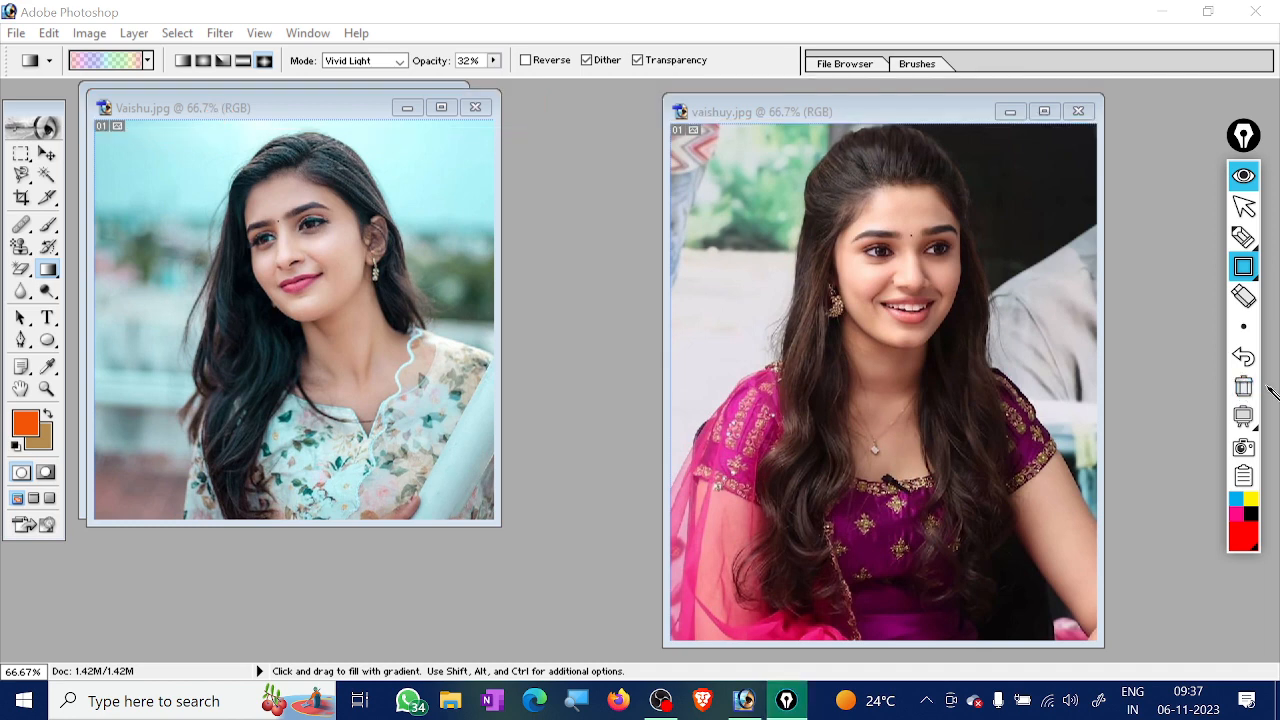
pyautogui.click(260, 106)
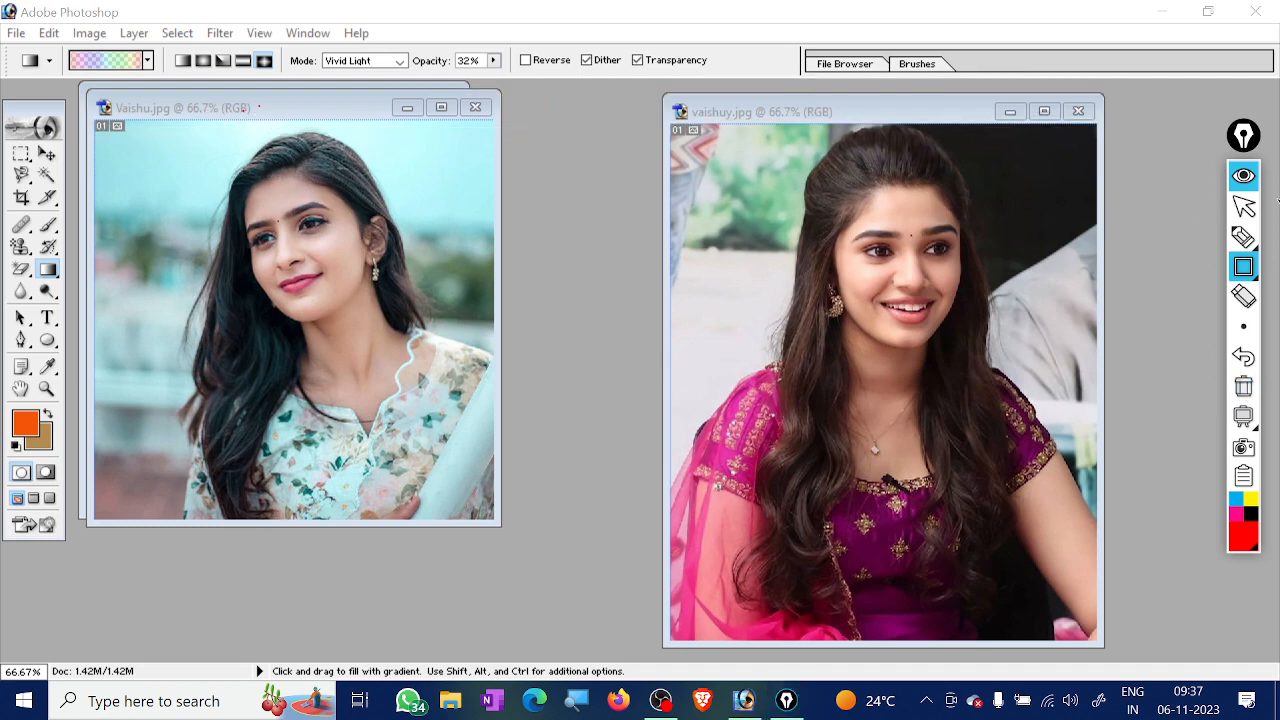
pyautogui.click(1254, 218)
# Move the Vaishu.jpg window so it overlaps vaishuy.jpg, and shift the rta.jpg window away from the toolbox
pyautogui.click(290, 113)
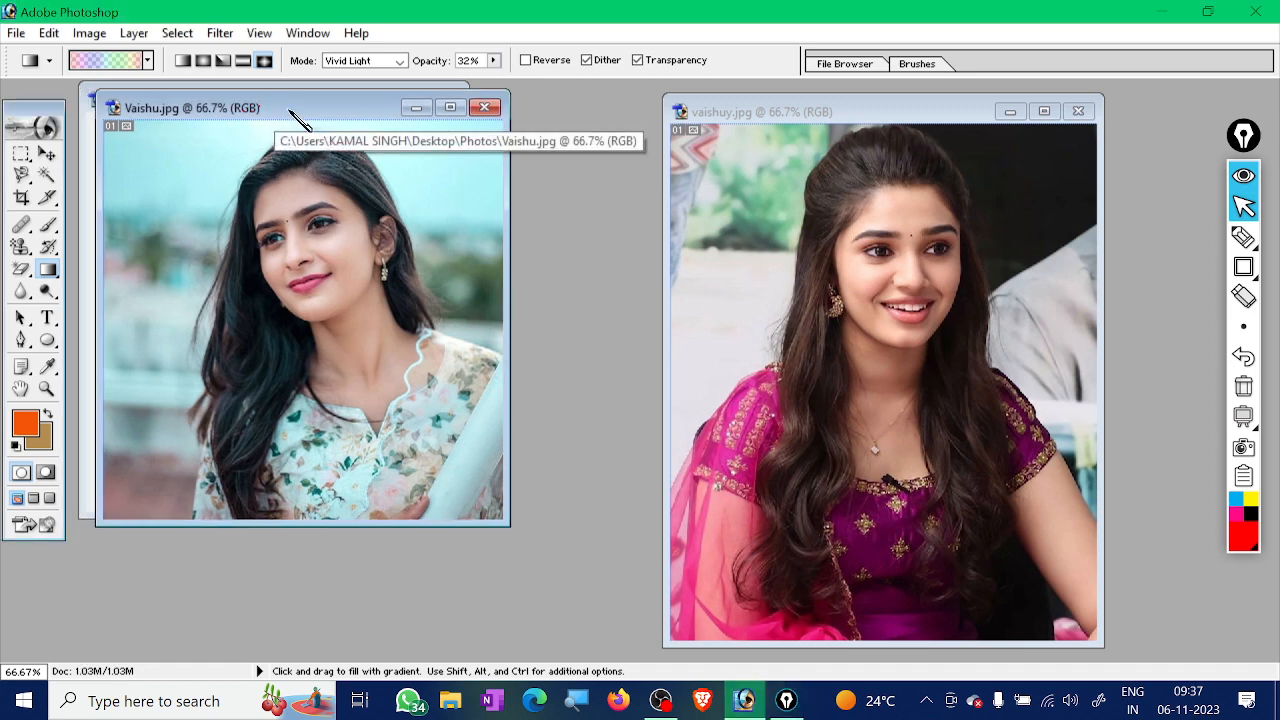
pyautogui.moveTo(295, 114)
pyautogui.mouseDown()
pyautogui.moveTo(830, 142)
pyautogui.moveTo(872, 165)
pyautogui.moveTo(917, 248)
pyautogui.moveTo(955, 252)
pyautogui.mouseUp()
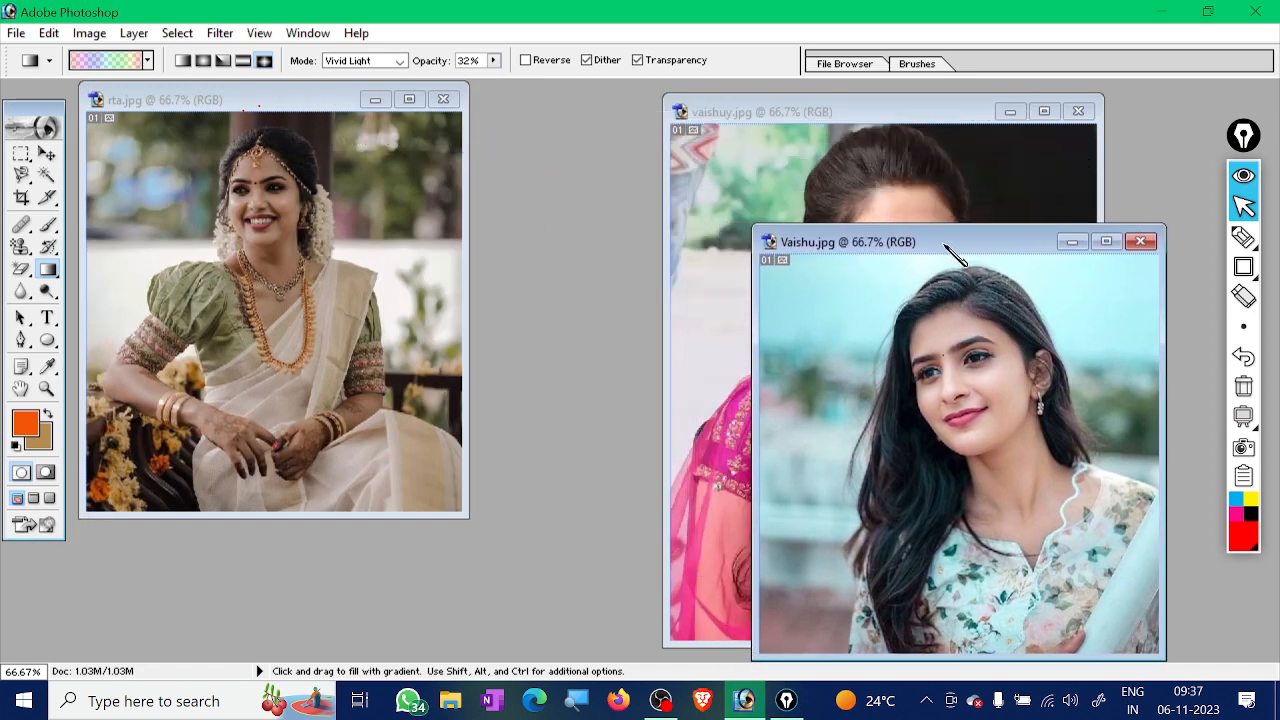
pyautogui.moveTo(205, 100); pyautogui.dragTo(317, 148)
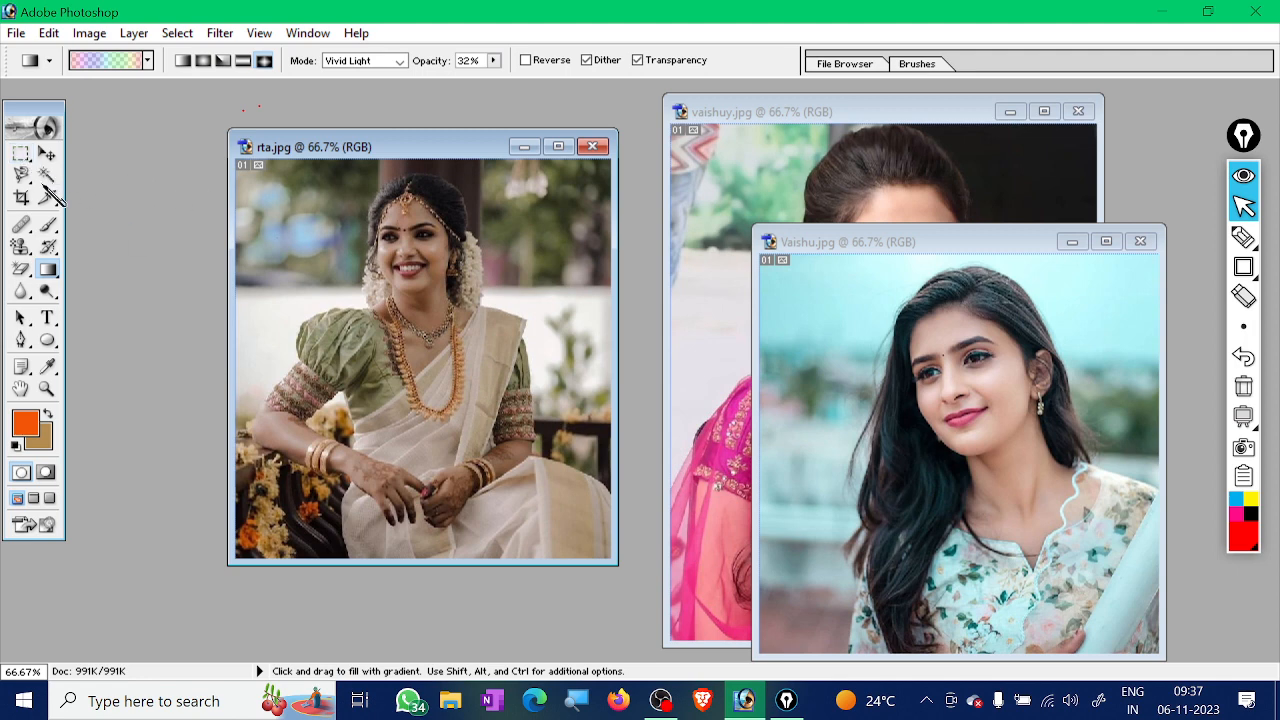
# Activate the Rectangular Marquee tool and show the other marquee tools grouped with it
pyautogui.click(21, 154)
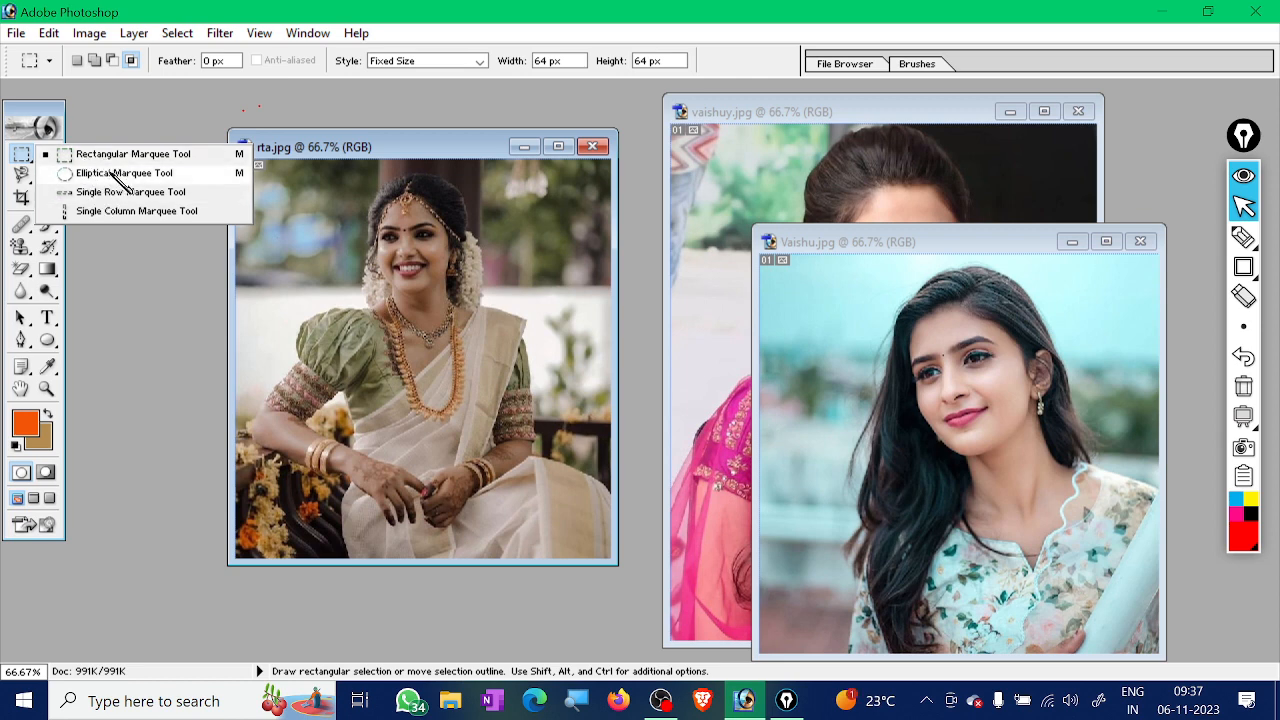
pyautogui.click(112, 121)
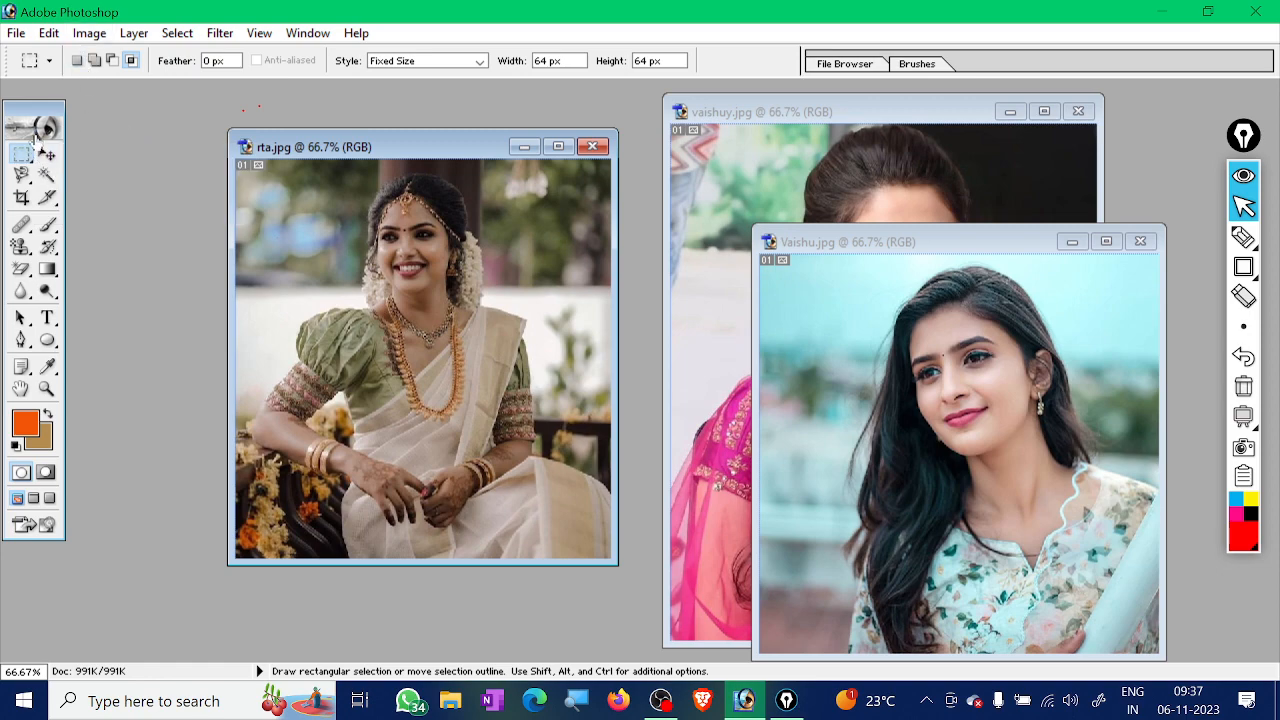
# Open the new document settings and move the dialog clear of the rta.jpg image
pyautogui.click(17, 35)
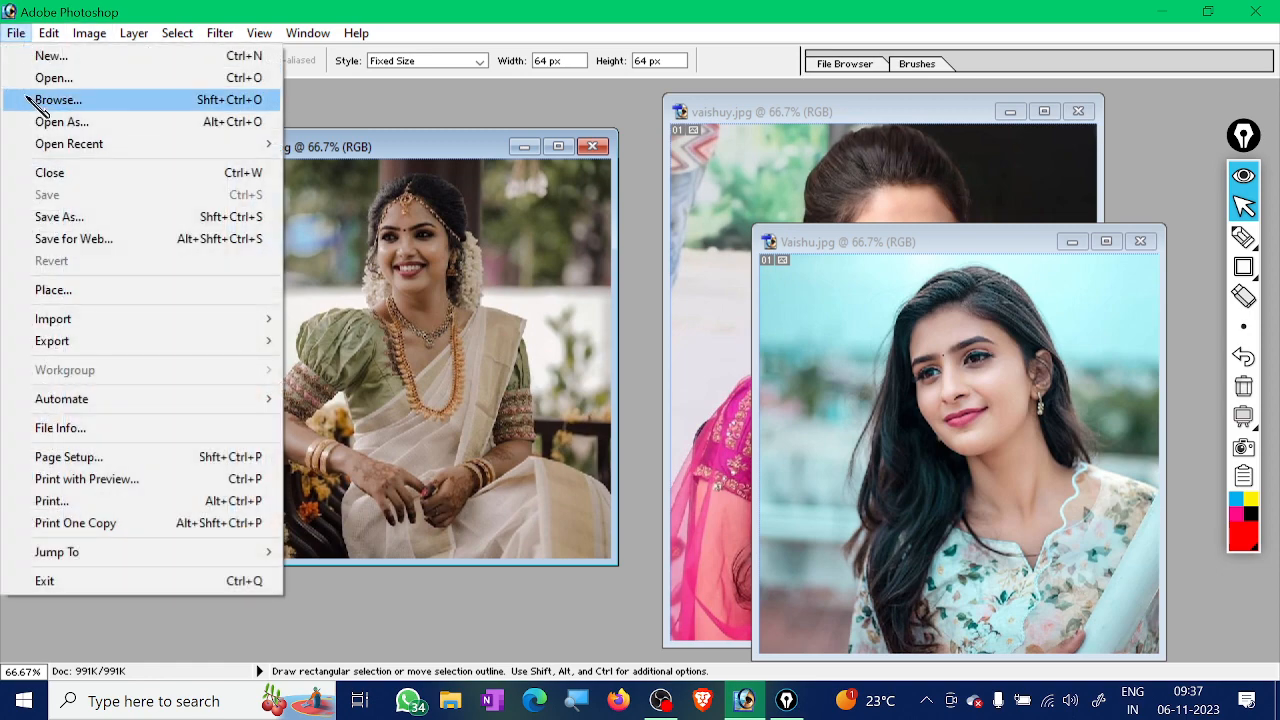
pyautogui.click(101, 57)
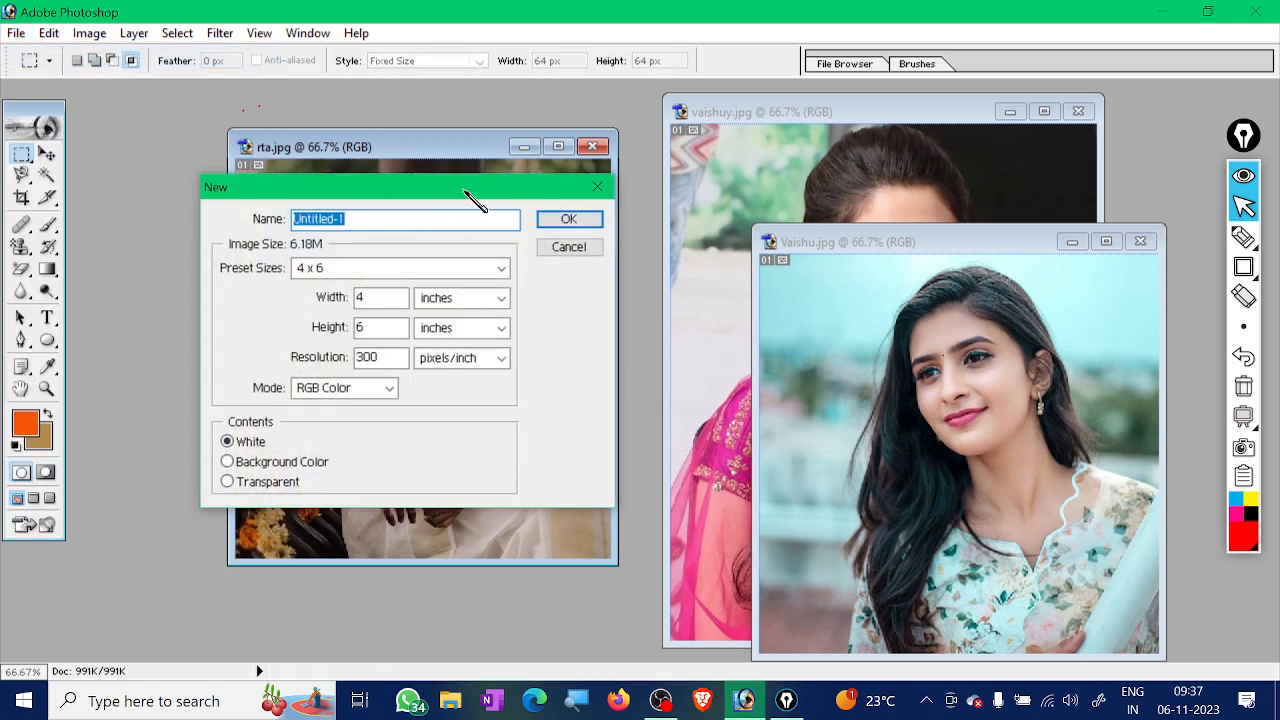
pyautogui.moveTo(492, 188)
pyautogui.mouseDown()
pyautogui.moveTo(943, 87)
pyautogui.moveTo(881, 121)
pyautogui.mouseUp()
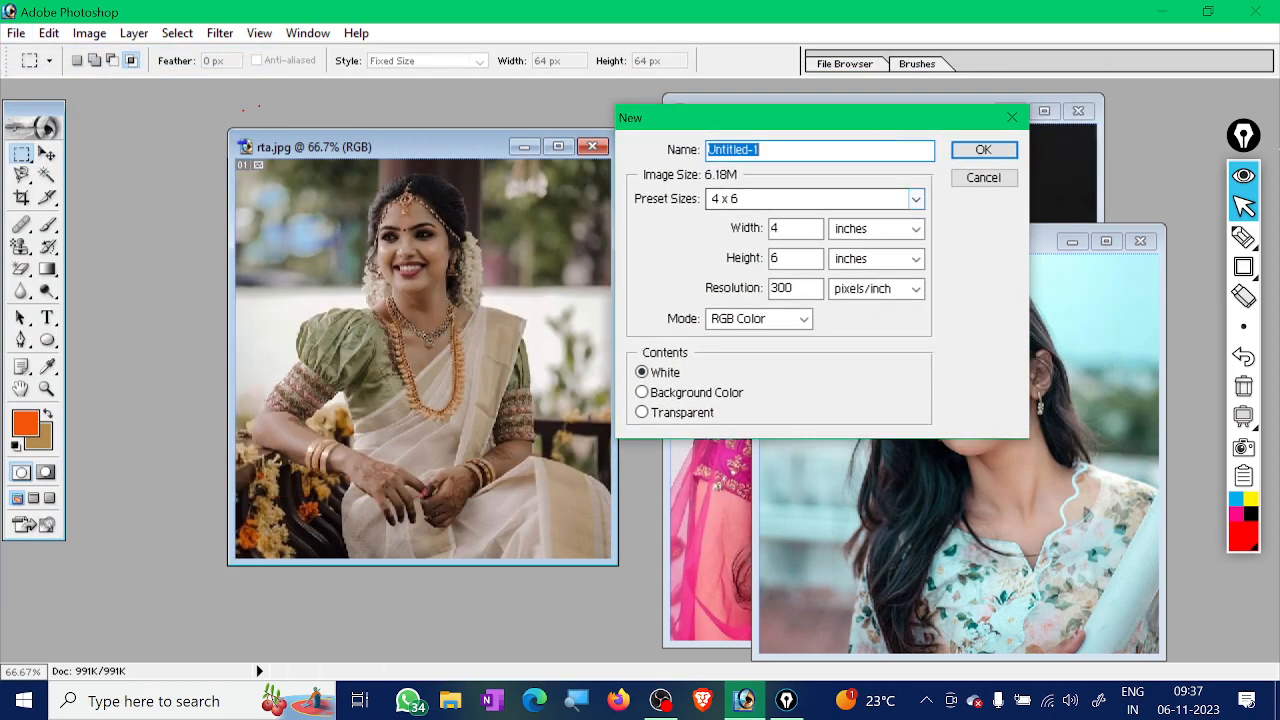
# Mark the Name setting and underline the Preset Sizes label with red pen annotations
pyautogui.click(1248, 238)
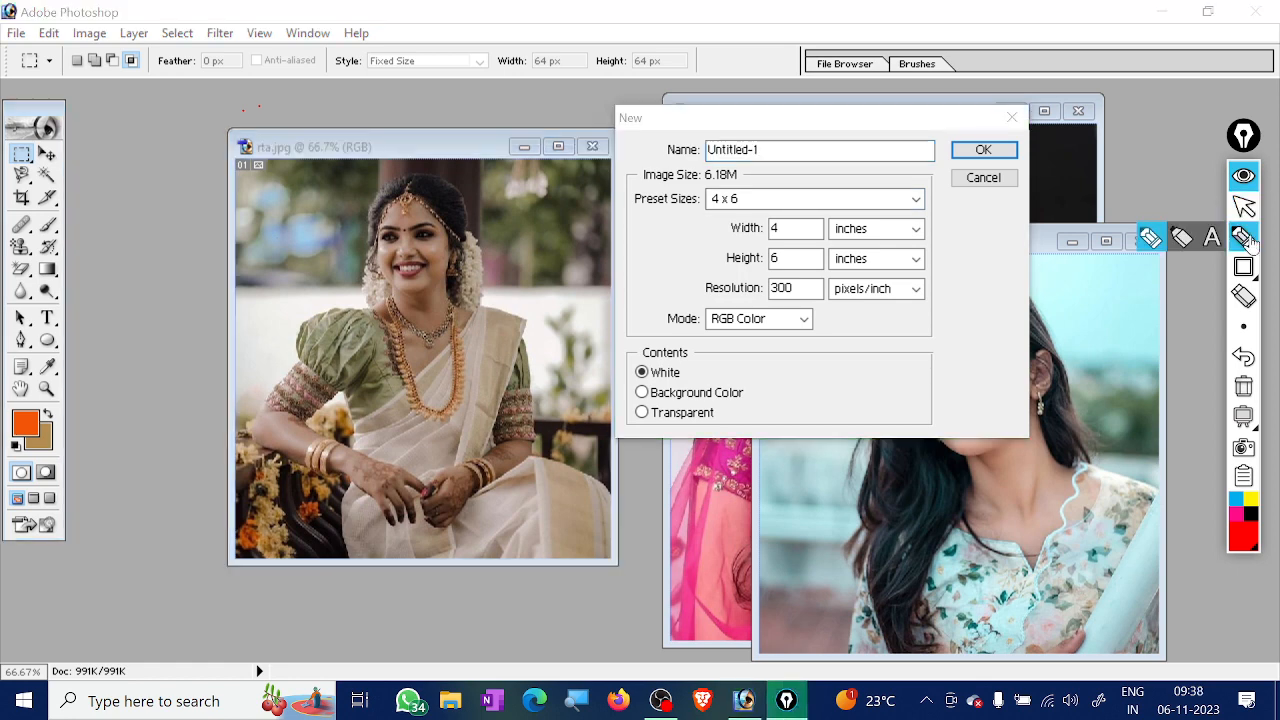
pyautogui.moveTo(650, 155)
pyautogui.mouseDown()
pyautogui.moveTo(765, 150)
pyautogui.moveTo(795, 128)
pyautogui.moveTo(815, 137)
pyautogui.moveTo(786, 158)
pyautogui.moveTo(846, 125)
pyautogui.moveTo(888, 148)
pyautogui.mouseUp()
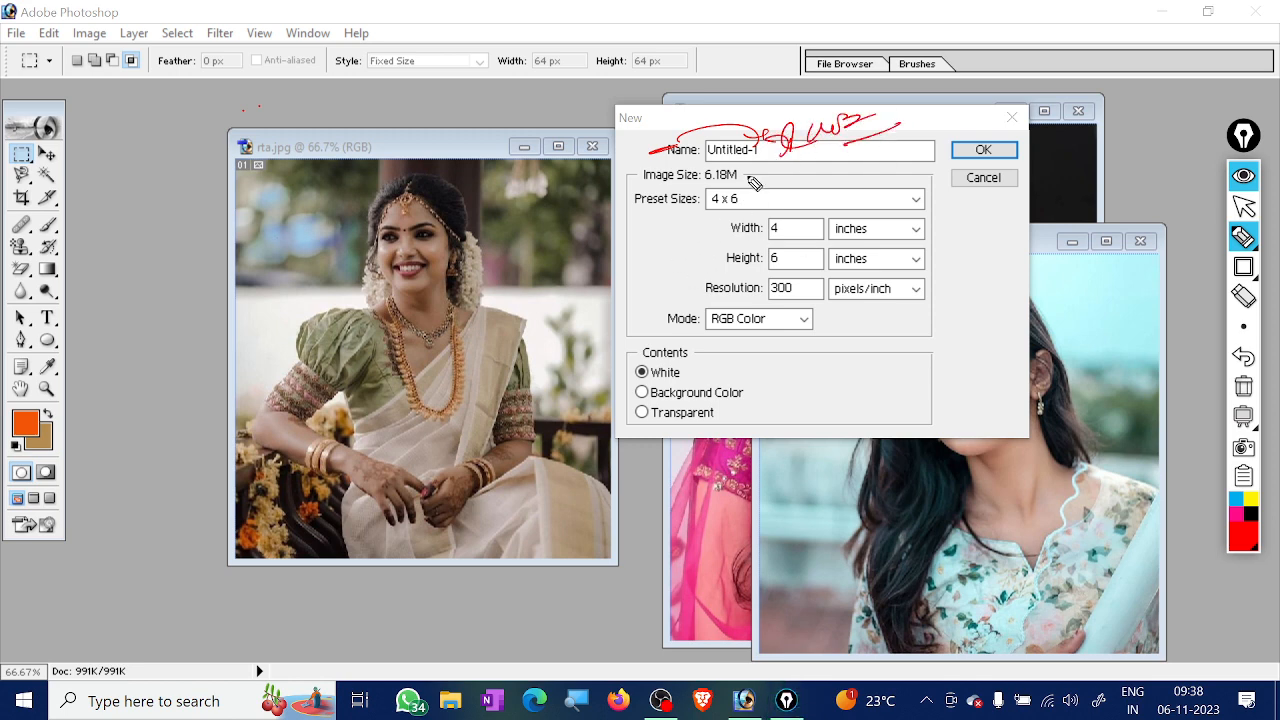
pyautogui.moveTo(642, 226); pyautogui.dragTo(690, 214)
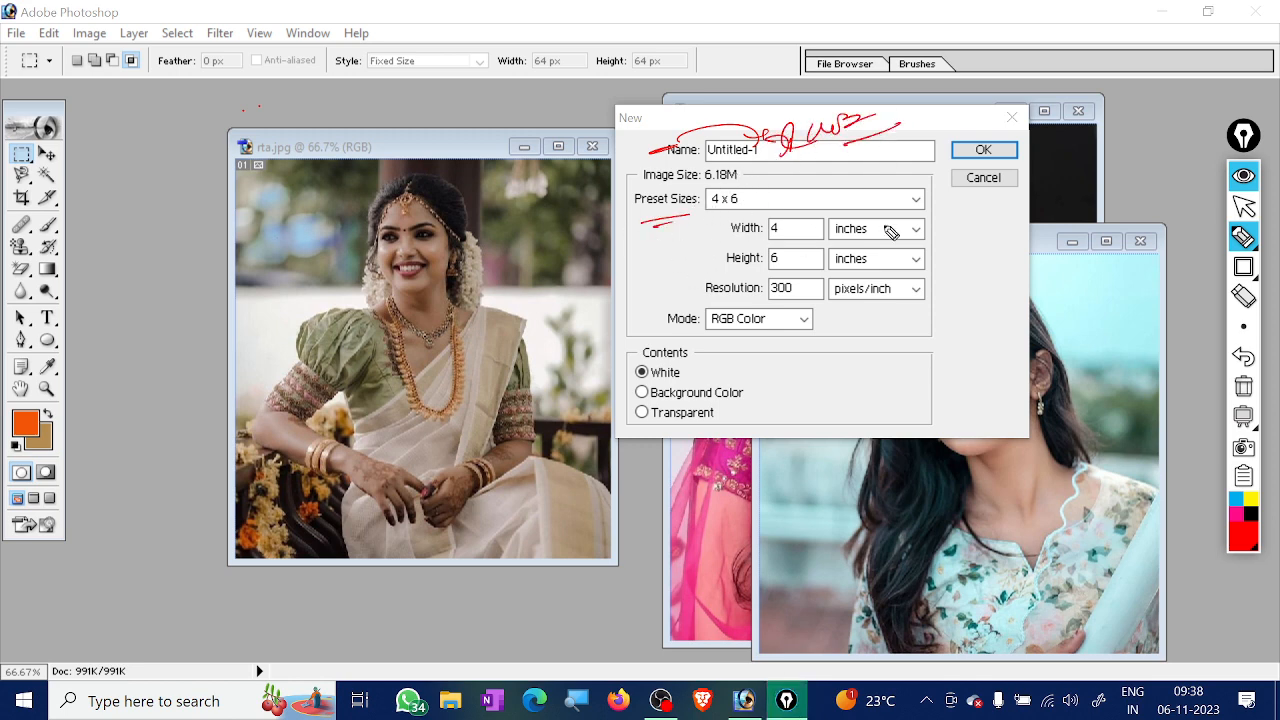
# Point an arrow at the preset list, write example sizes such as A4 and 4x6 beside it, and enclose these notes in a red outline
pyautogui.moveTo(920, 220)
pyautogui.mouseDown()
pyautogui.moveTo(970, 212)
pyautogui.moveTo(988, 240)
pyautogui.moveTo(1014, 228)
pyautogui.mouseUp()
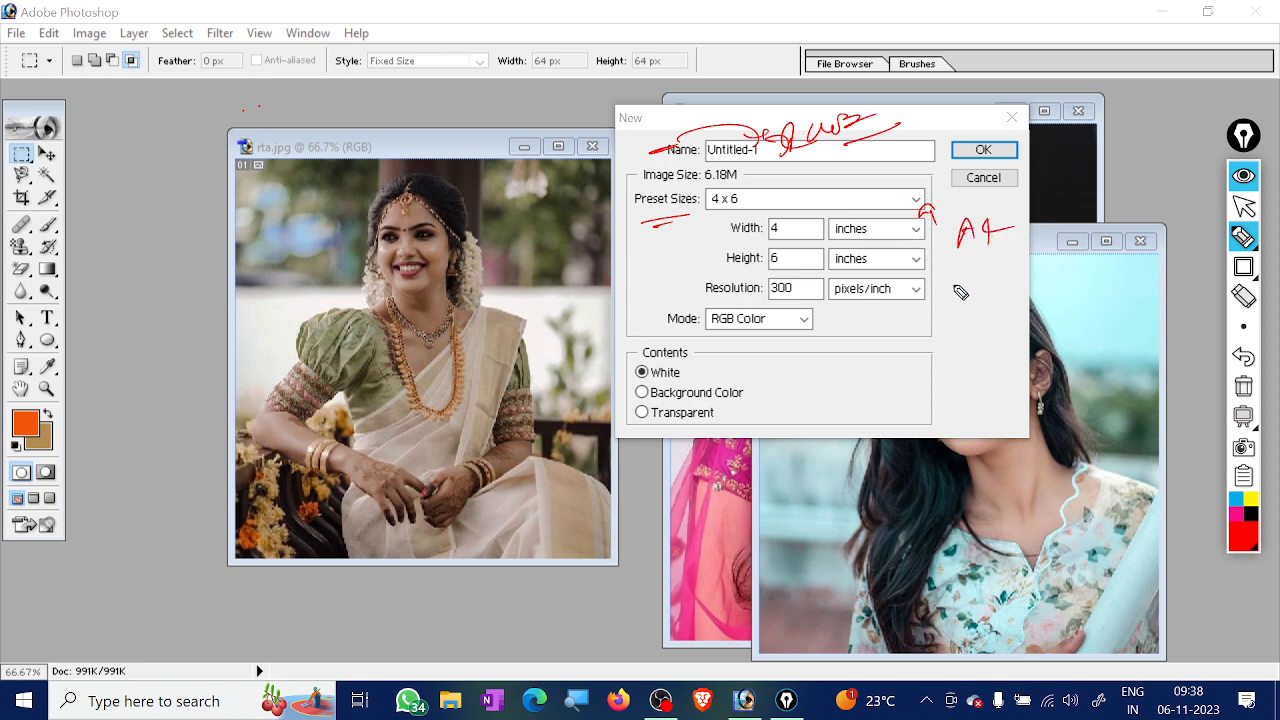
pyautogui.moveTo(962, 268)
pyautogui.mouseDown()
pyautogui.moveTo(963, 288)
pyautogui.moveTo(978, 279)
pyautogui.mouseUp()
pyautogui.moveTo(969, 264); pyautogui.dragTo(967, 289)
pyautogui.moveTo(993, 262)
pyautogui.mouseDown()
pyautogui.moveTo(994, 285)
pyautogui.moveTo(958, 338)
pyautogui.mouseUp()
pyautogui.moveTo(970, 326)
pyautogui.mouseDown()
pyautogui.moveTo(986, 318)
pyautogui.moveTo(992, 344)
pyautogui.mouseUp()
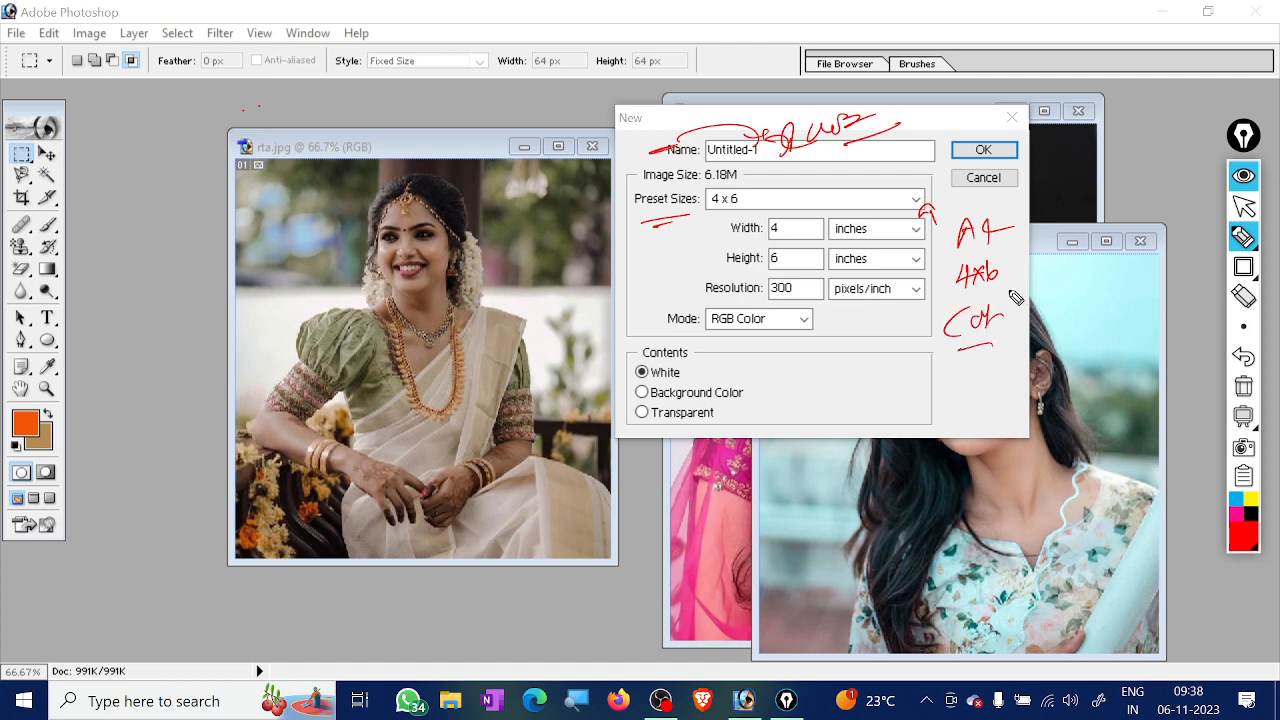
pyautogui.moveTo(1027, 197)
pyautogui.mouseDown()
pyautogui.moveTo(992, 192)
pyautogui.moveTo(942, 276)
pyautogui.moveTo(929, 380)
pyautogui.moveTo(1016, 352)
pyautogui.moveTo(996, 228)
pyautogui.mouseUp()
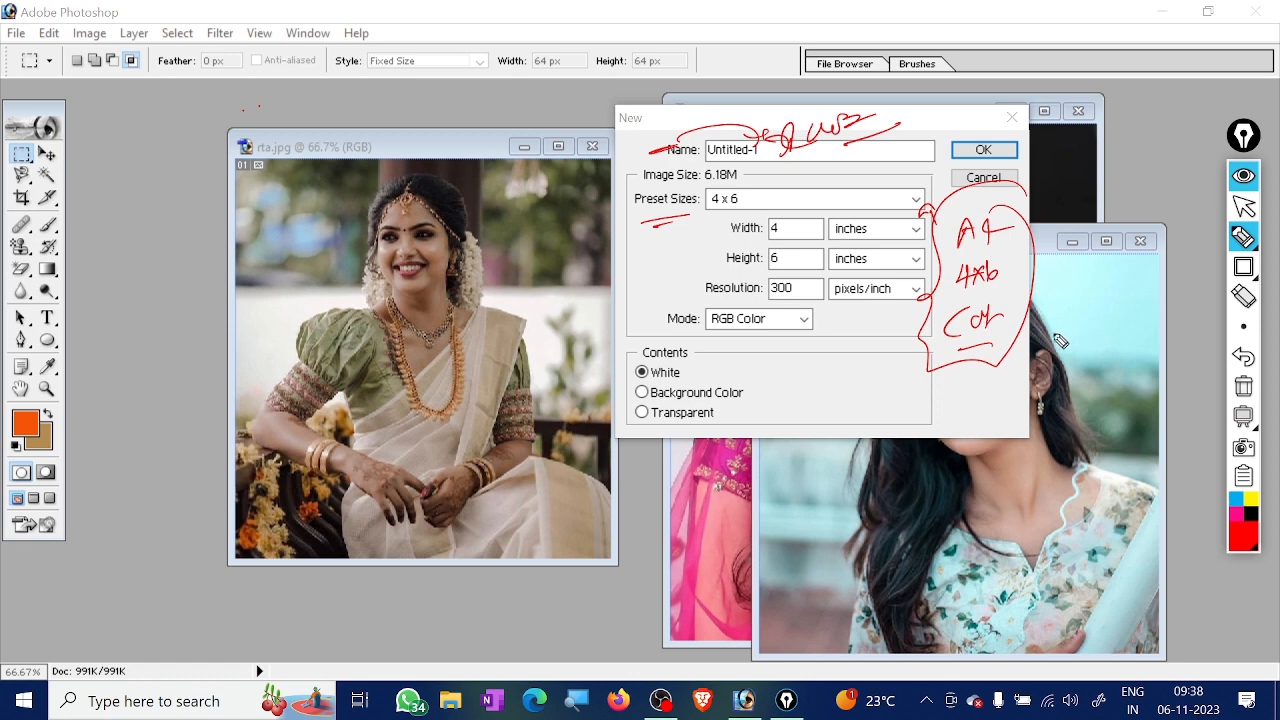
# Tick the preset, width and height settings, circle the handwritten size notes, bracket the dimension settings, and mark the Mode setting in red
pyautogui.moveTo(767, 199); pyautogui.dragTo(797, 189)
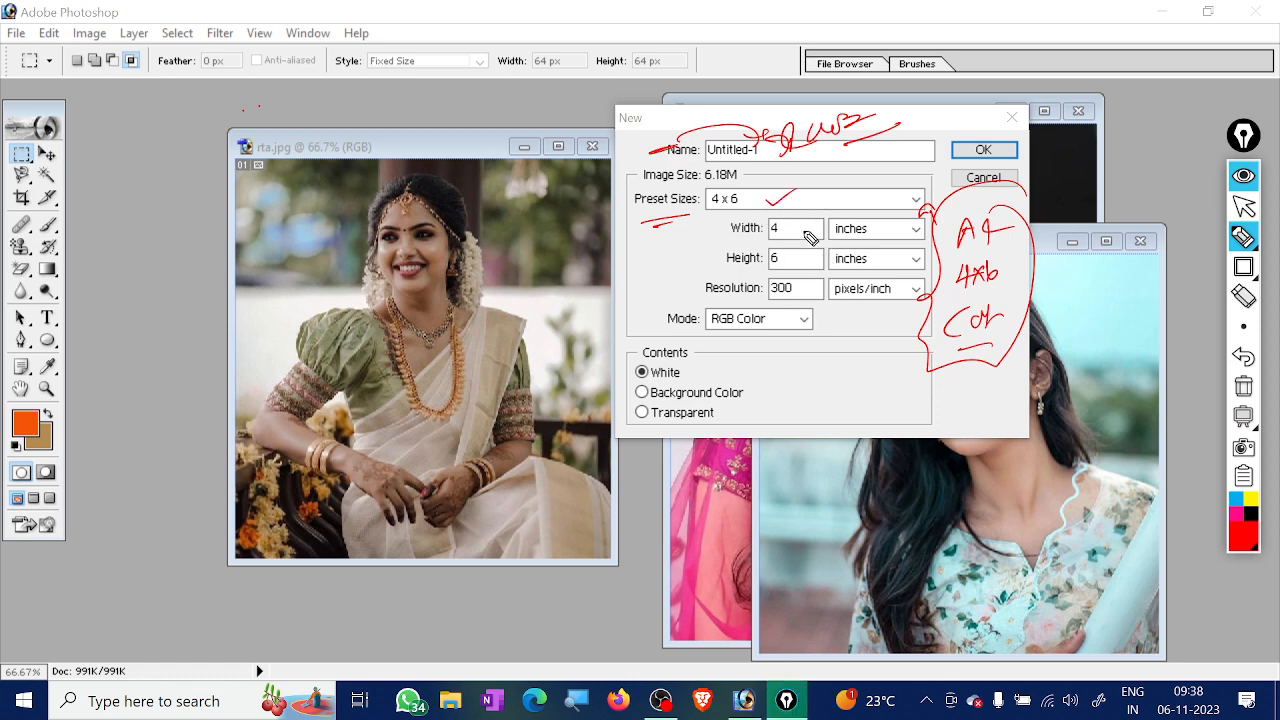
pyautogui.moveTo(700, 222); pyautogui.dragTo(740, 214)
pyautogui.moveTo(1000, 320)
pyautogui.mouseDown()
pyautogui.moveTo(1025, 332)
pyautogui.moveTo(945, 318)
pyautogui.mouseUp()
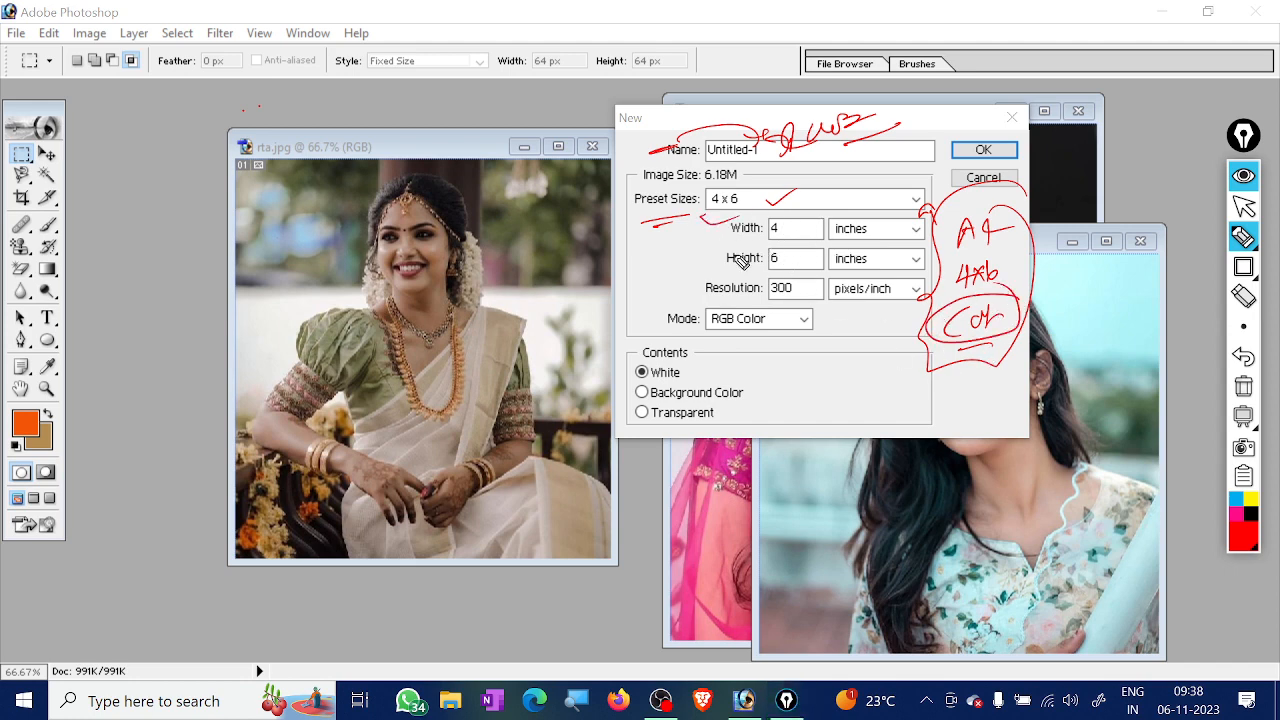
pyautogui.moveTo(710, 260)
pyautogui.mouseDown()
pyautogui.moveTo(748, 250)
pyautogui.moveTo(736, 238)
pyautogui.mouseUp()
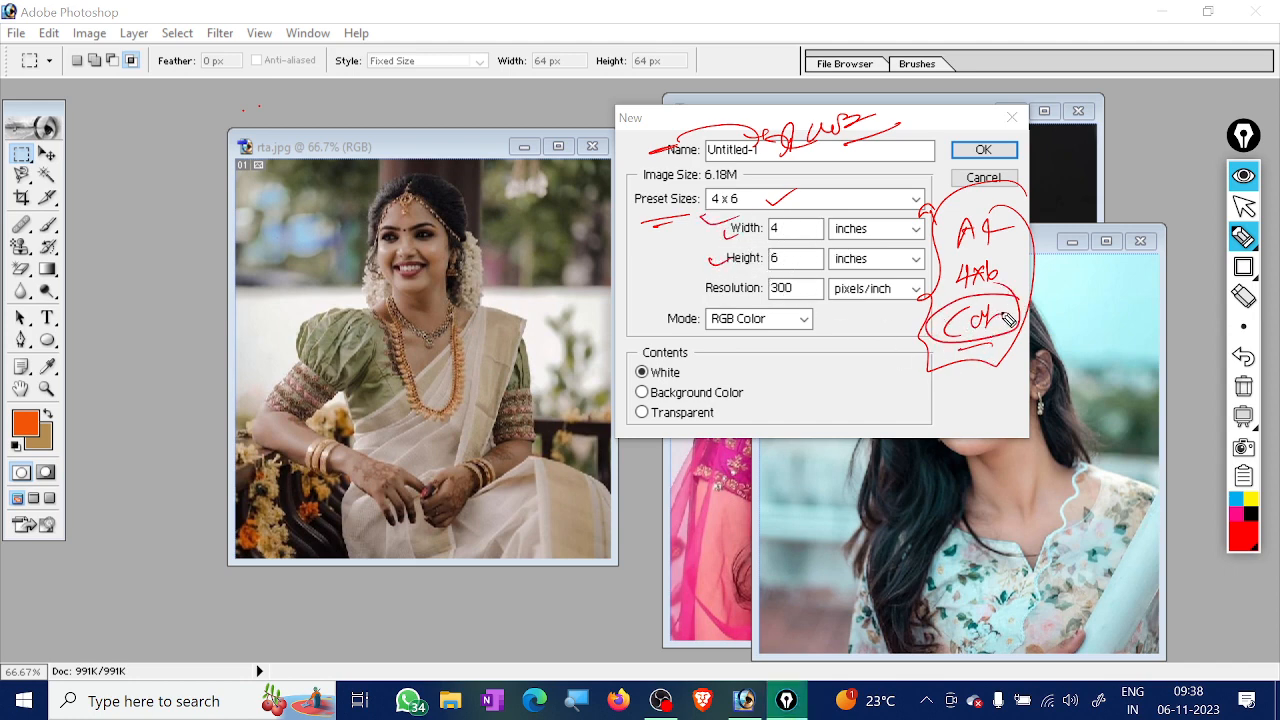
pyautogui.moveTo(1013, 214)
pyautogui.mouseDown()
pyautogui.moveTo(972, 292)
pyautogui.moveTo(995, 262)
pyautogui.mouseUp()
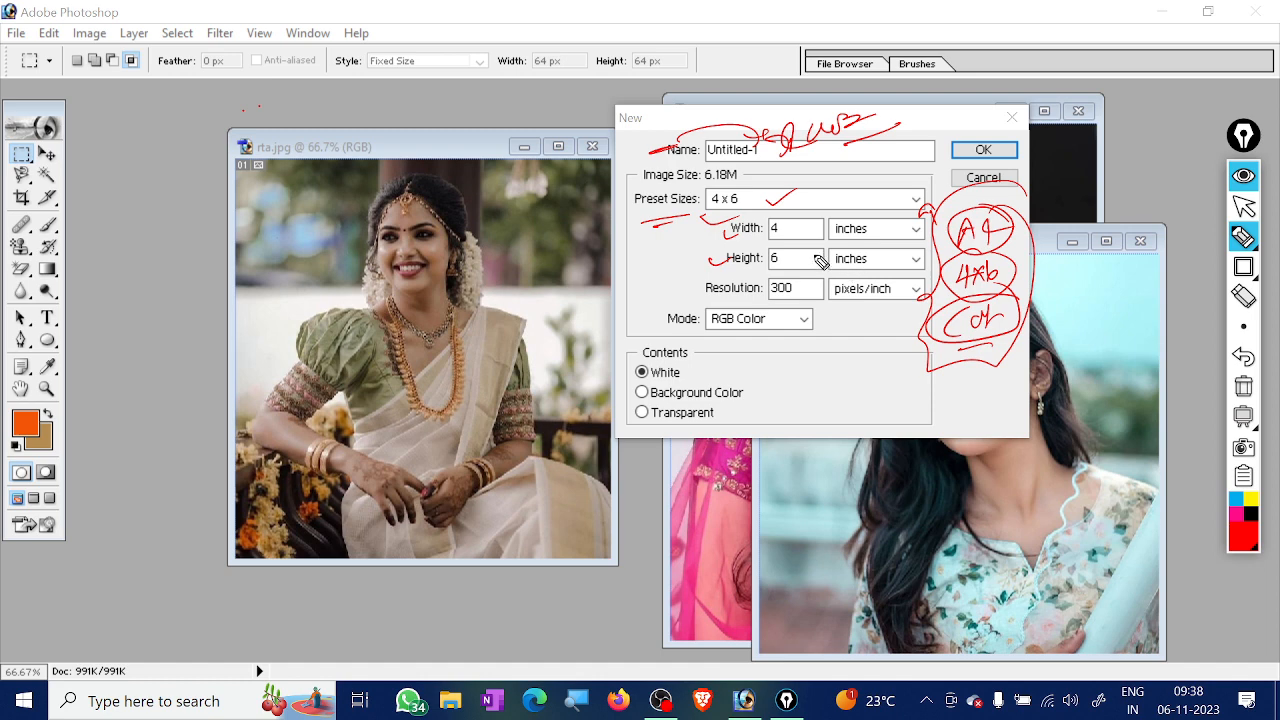
pyautogui.moveTo(722, 213)
pyautogui.mouseDown()
pyautogui.moveTo(682, 258)
pyautogui.moveTo(672, 290)
pyautogui.moveTo(695, 294)
pyautogui.mouseUp()
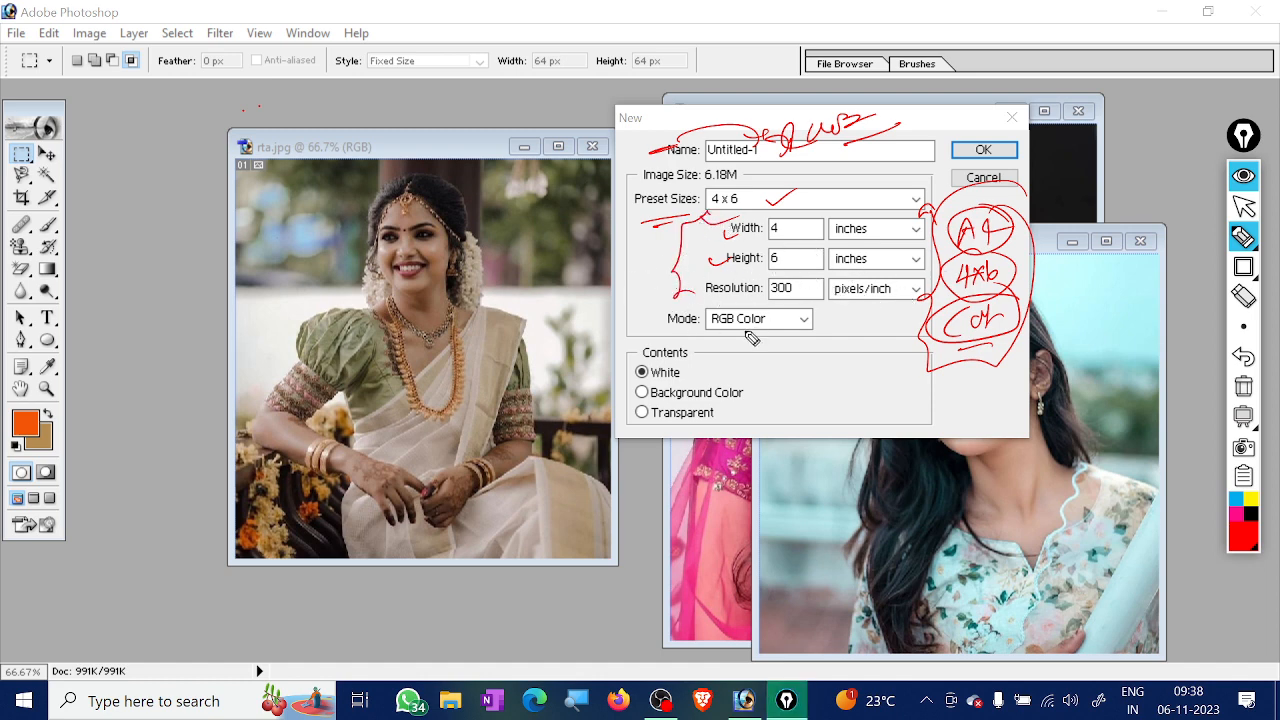
pyautogui.moveTo(686, 303)
pyautogui.mouseDown()
pyautogui.moveTo(660, 318)
pyautogui.moveTo(763, 346)
pyautogui.moveTo(751, 350)
pyautogui.moveTo(731, 344)
pyautogui.moveTo(861, 351)
pyautogui.moveTo(836, 318)
pyautogui.moveTo(822, 347)
pyautogui.mouseUp()
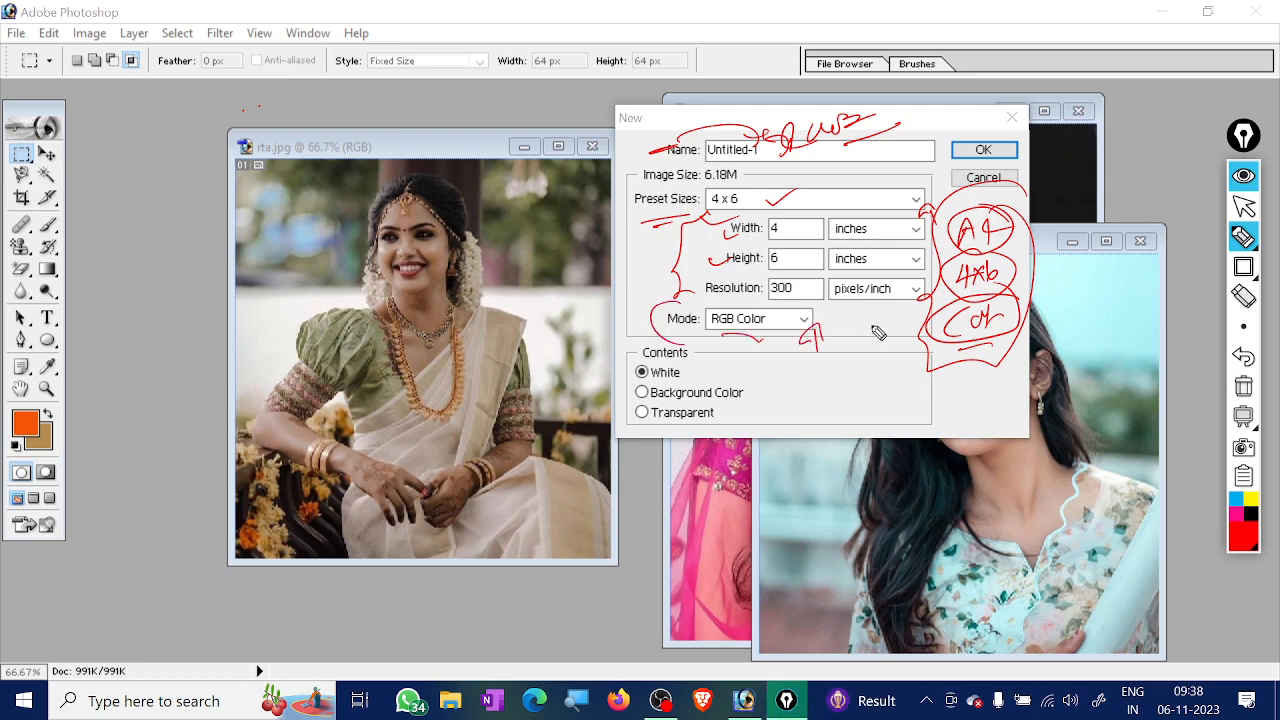
# Return to the normal cursor and set the new document's color mode to Grayscale
pyautogui.click(1243, 206)
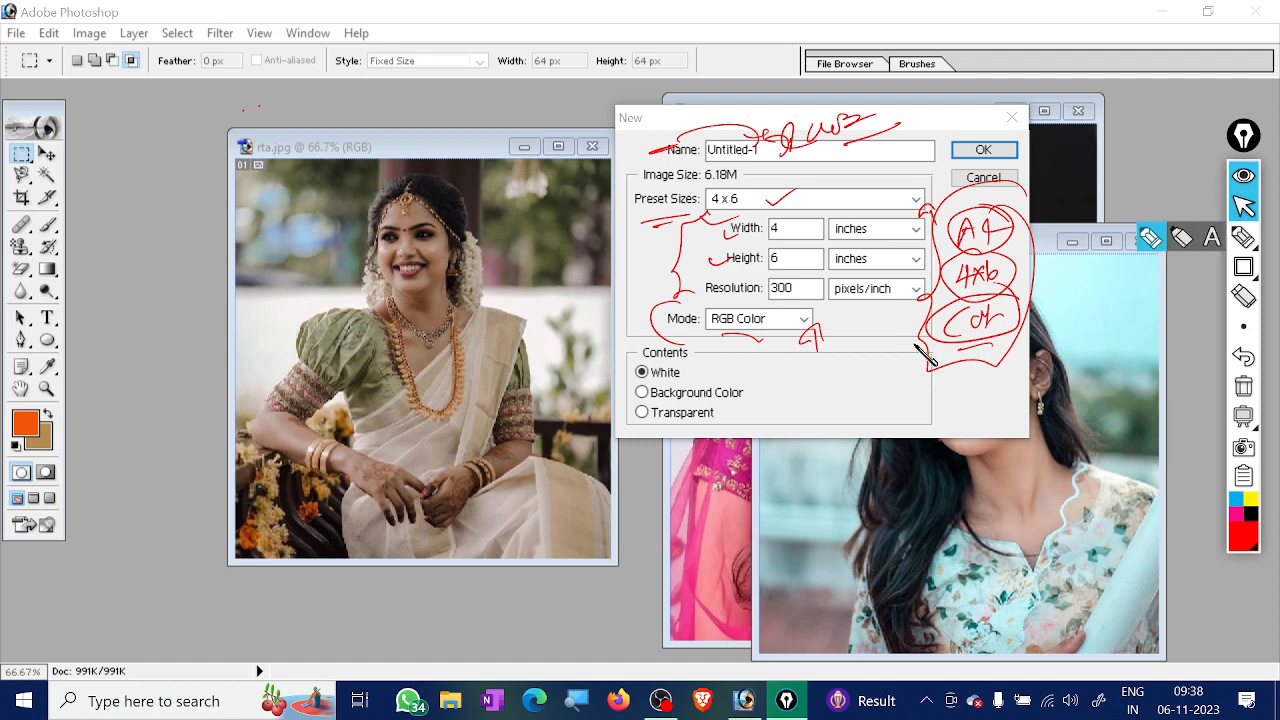
pyautogui.click(826, 337)
pyautogui.click(806, 320)
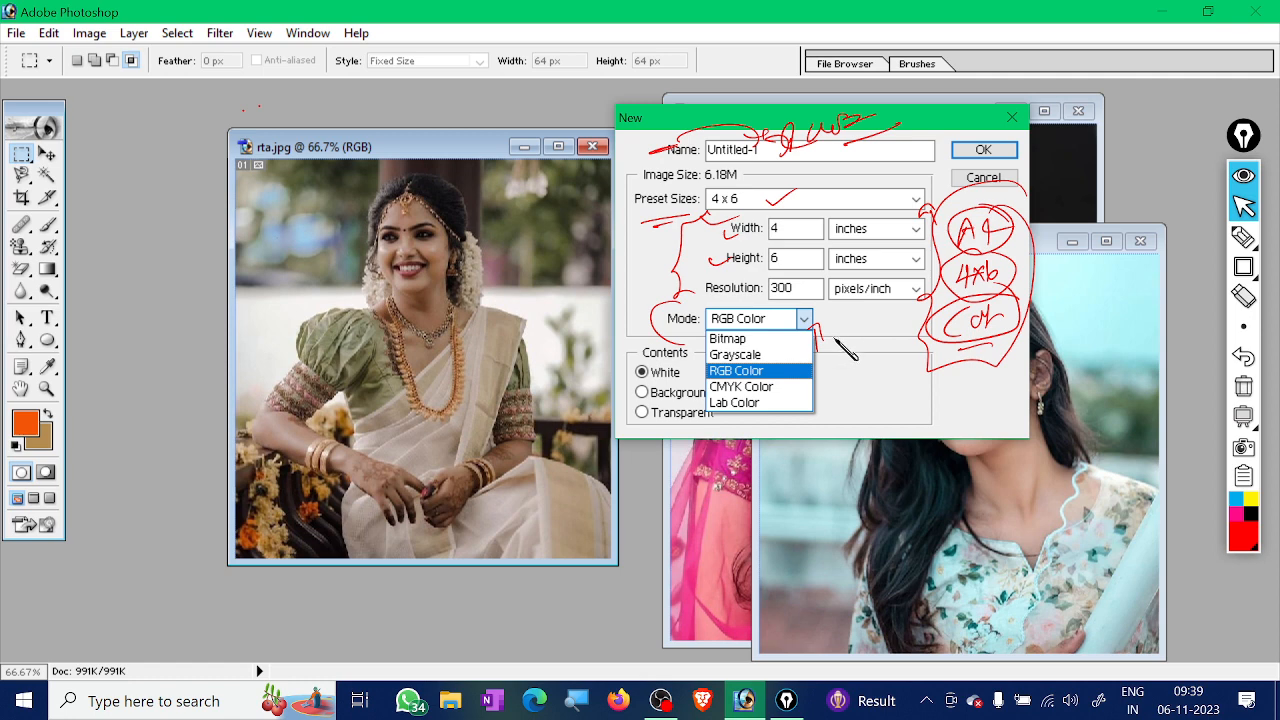
pyautogui.click(763, 363)
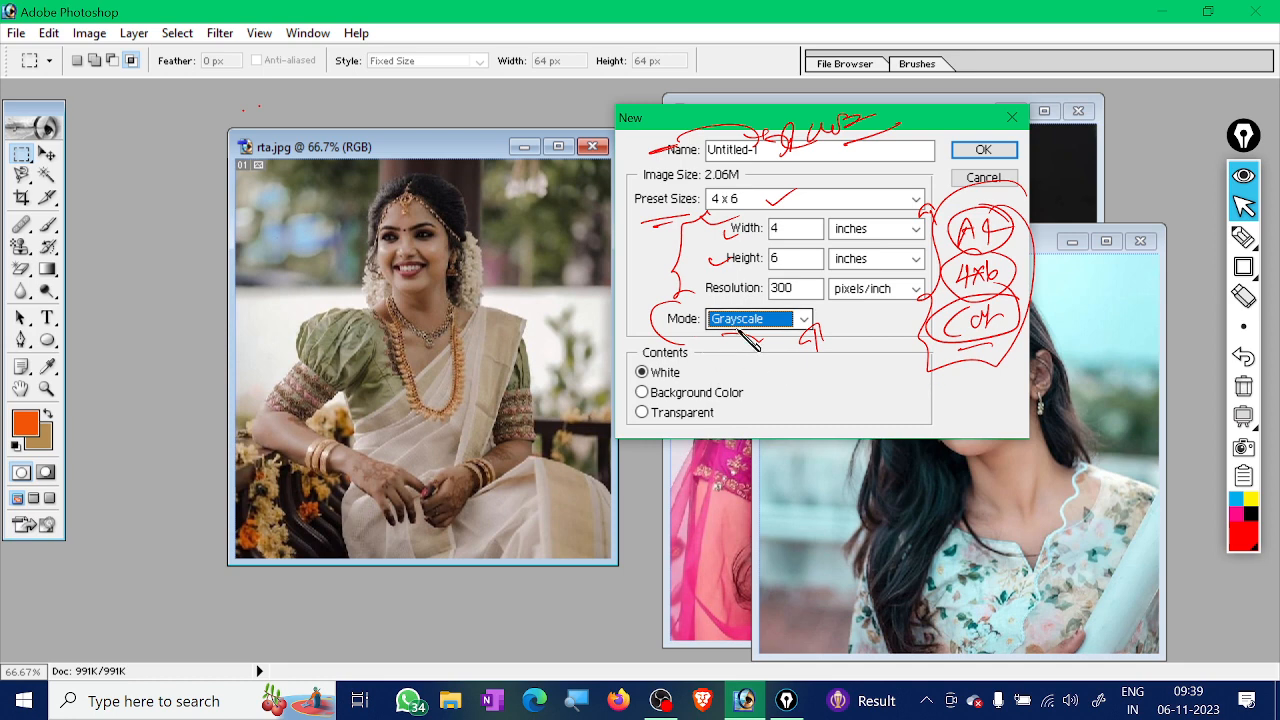
# Choose the 4 x 6 preset size, name the document abc, and create it
pyautogui.click(745, 202)
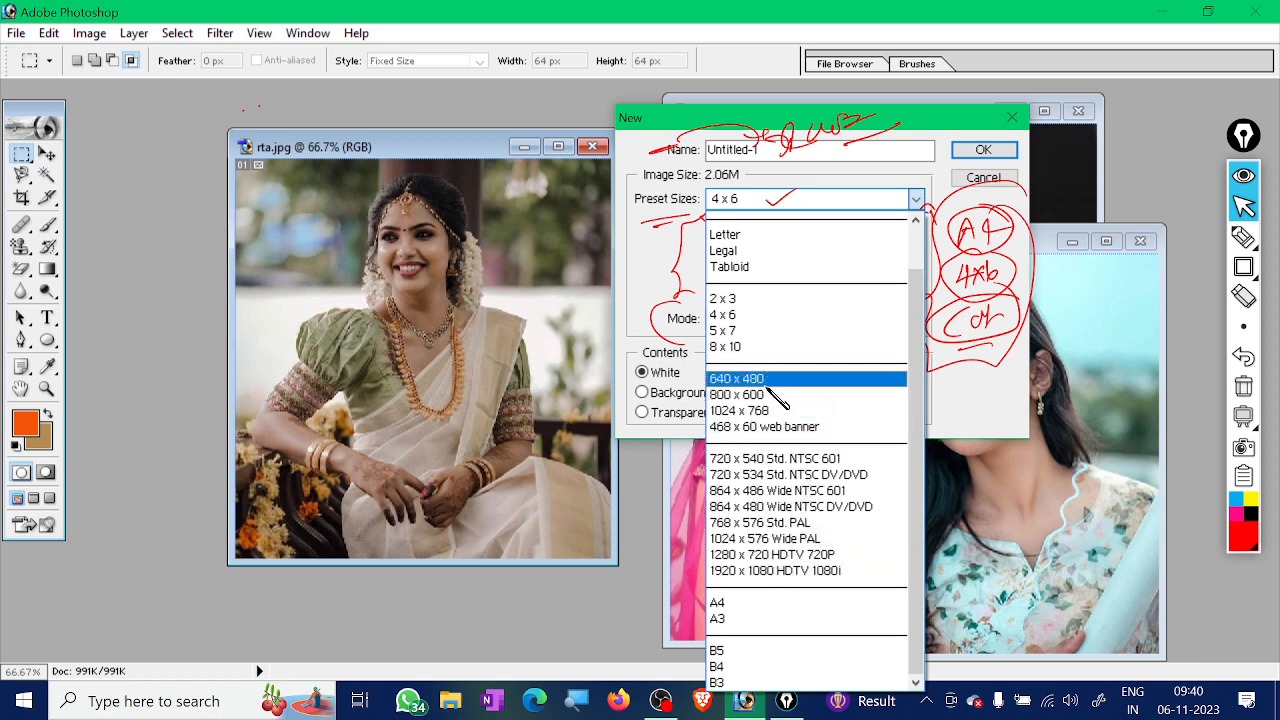
pyautogui.click(755, 317)
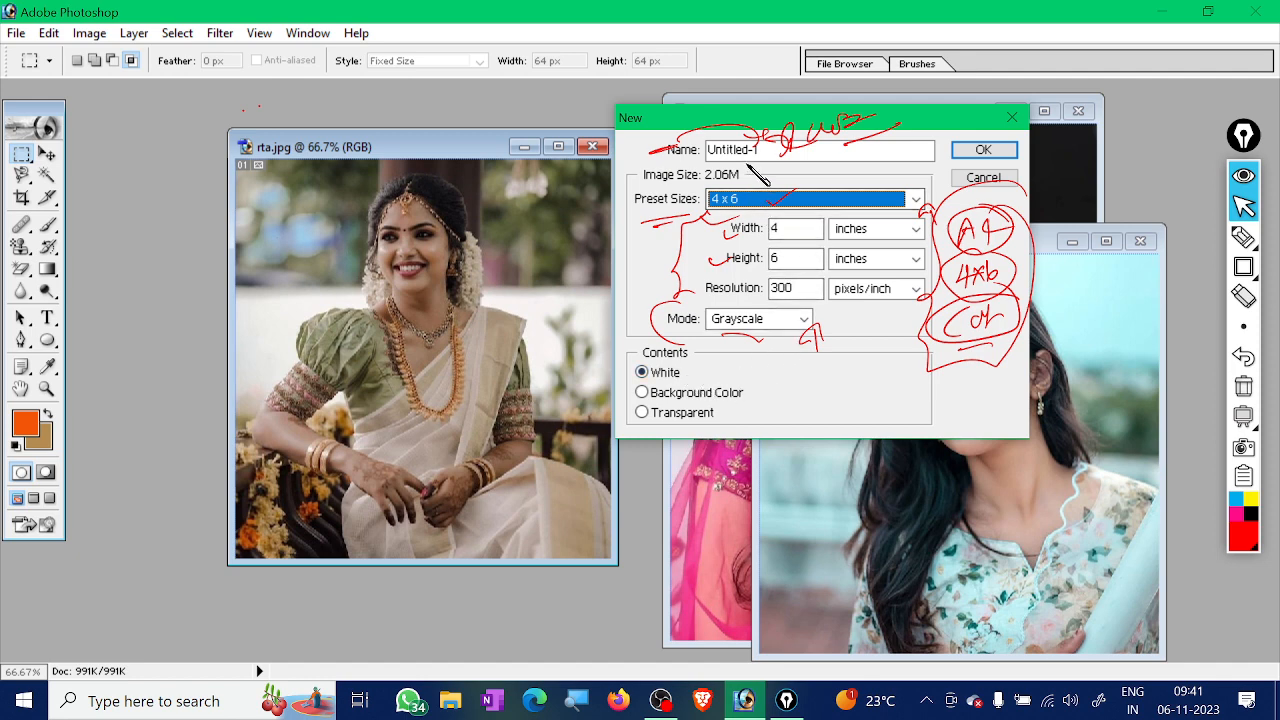
pyautogui.moveTo(764, 150); pyautogui.dragTo(690, 152)
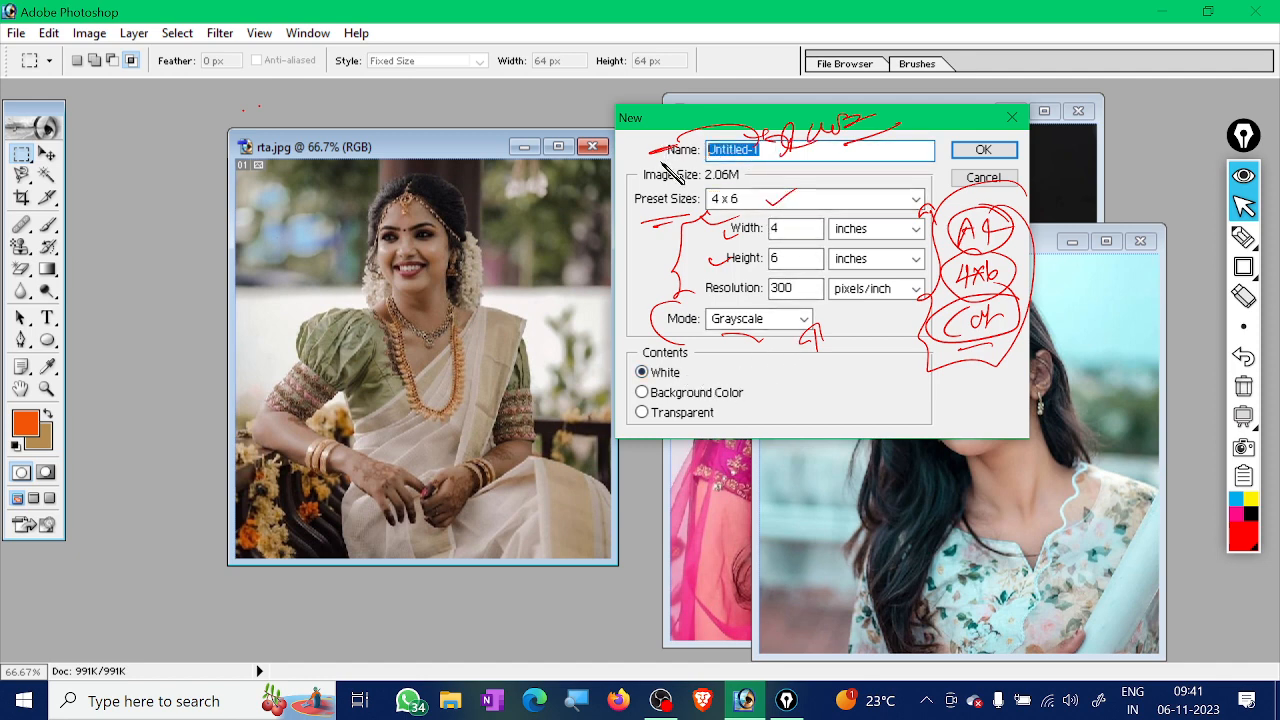
pyautogui.write('abc')
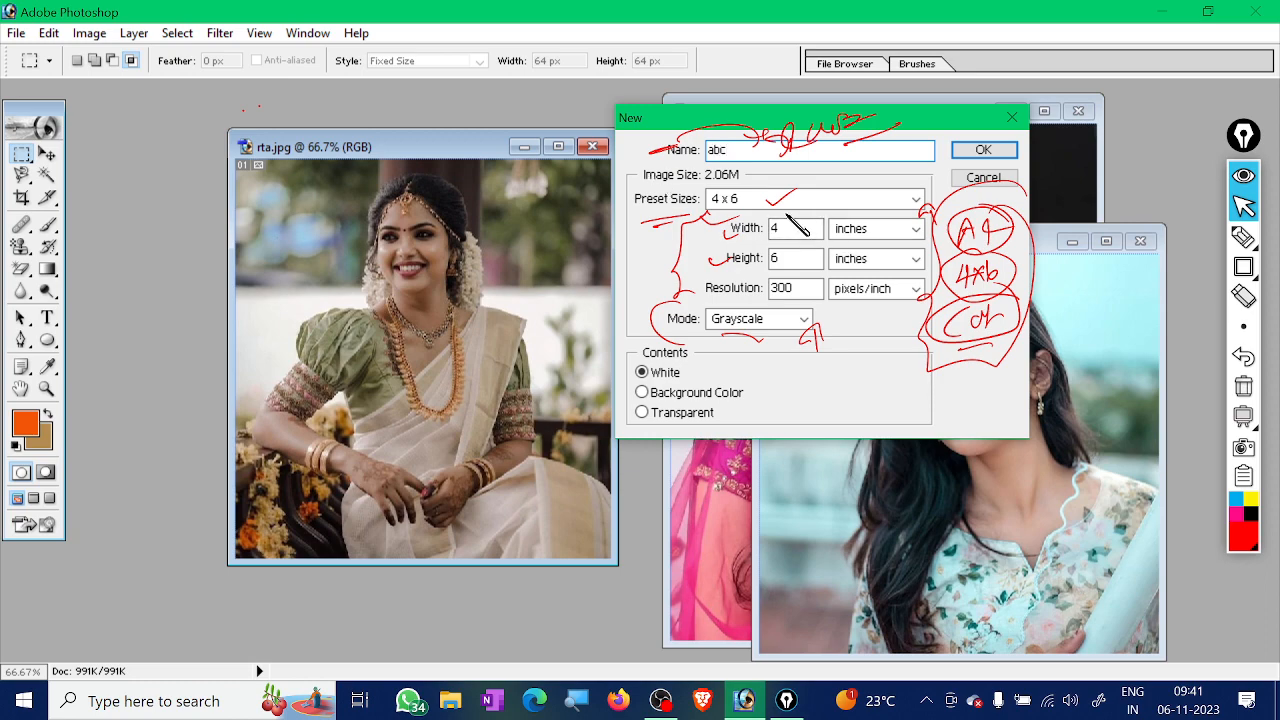
pyautogui.click(984, 150)
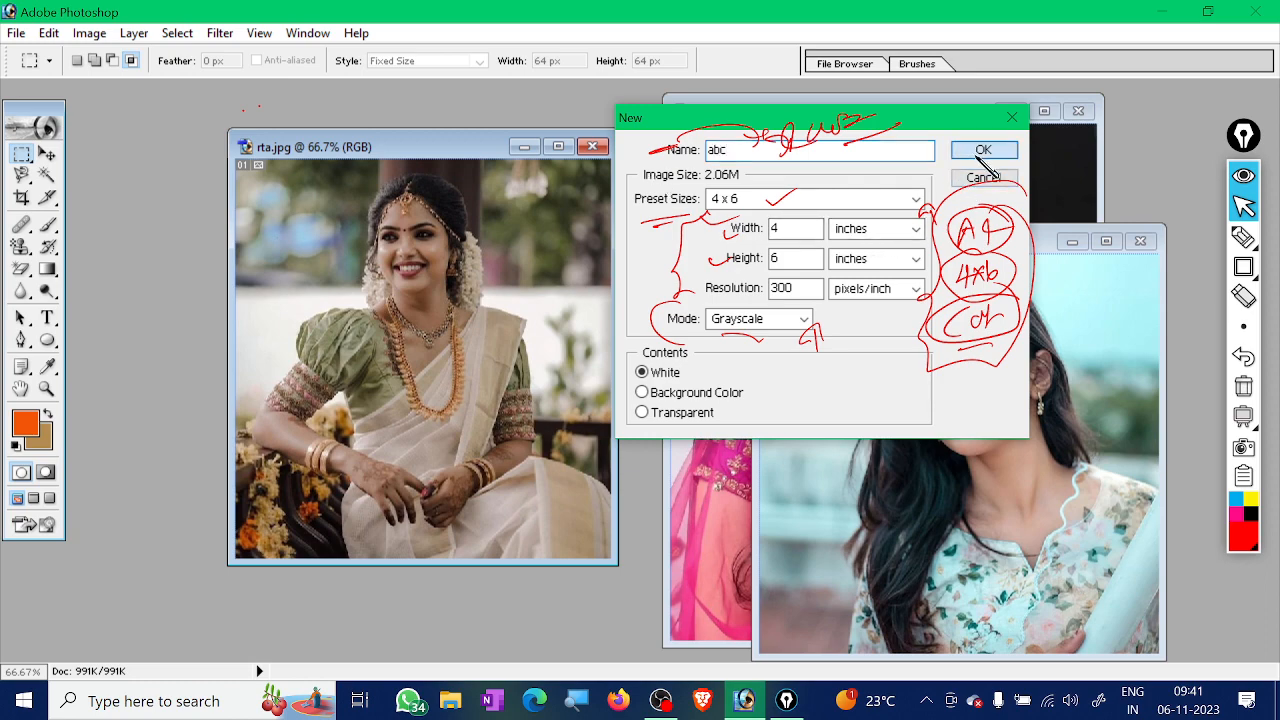
# Move the abc window between the images and place the rta.jpg window beside it so it partly overlaps the blank page
pyautogui.click(258, 130)
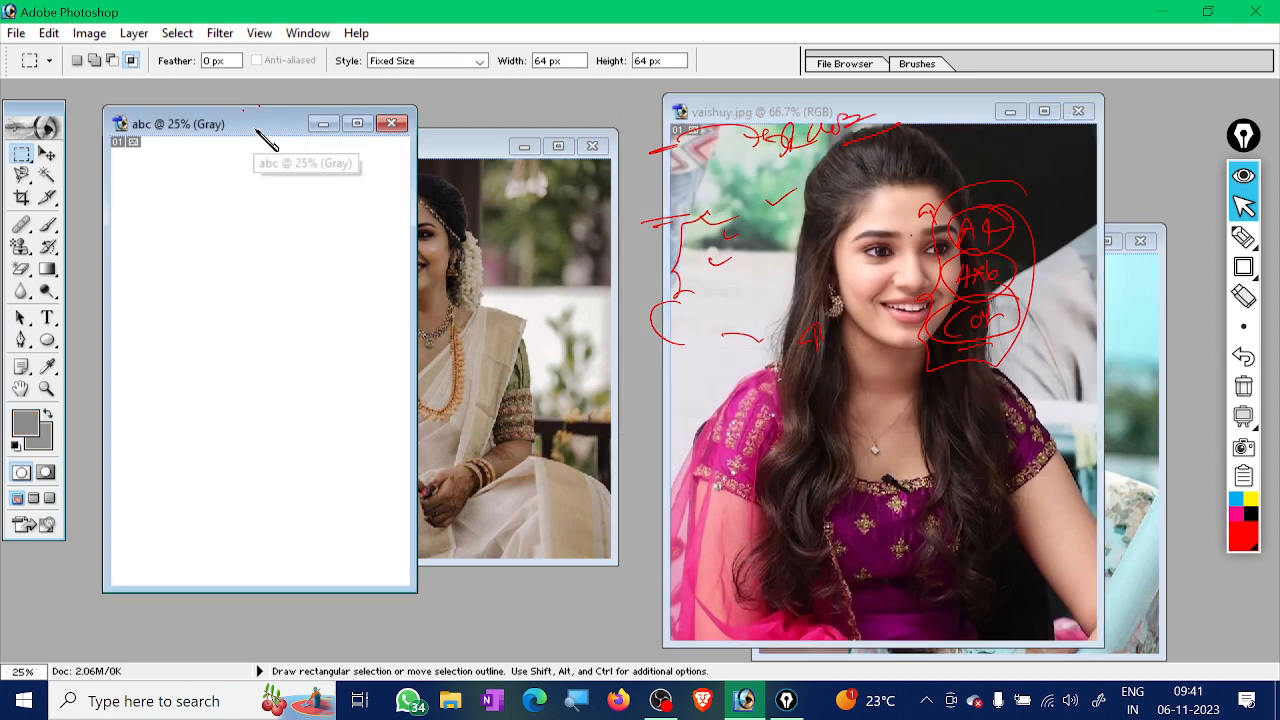
pyautogui.moveTo(277, 126); pyautogui.dragTo(437, 120)
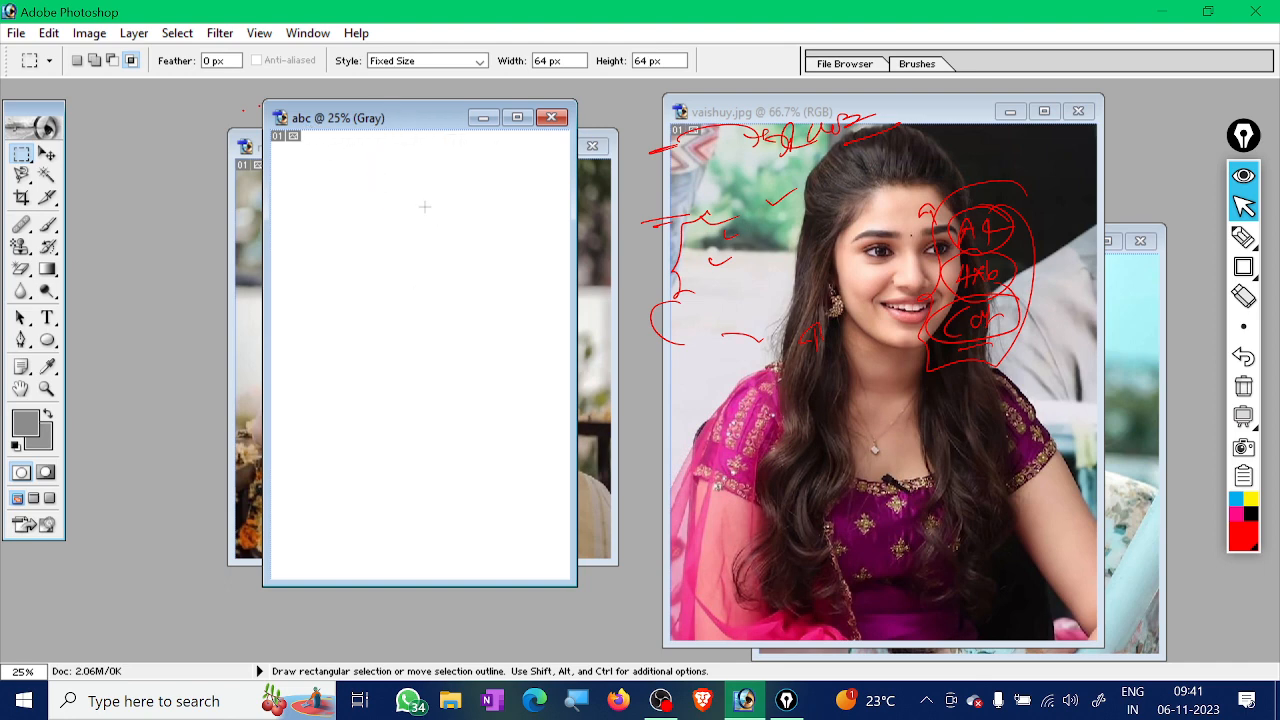
pyautogui.moveTo(434, 126); pyautogui.dragTo(609, 132)
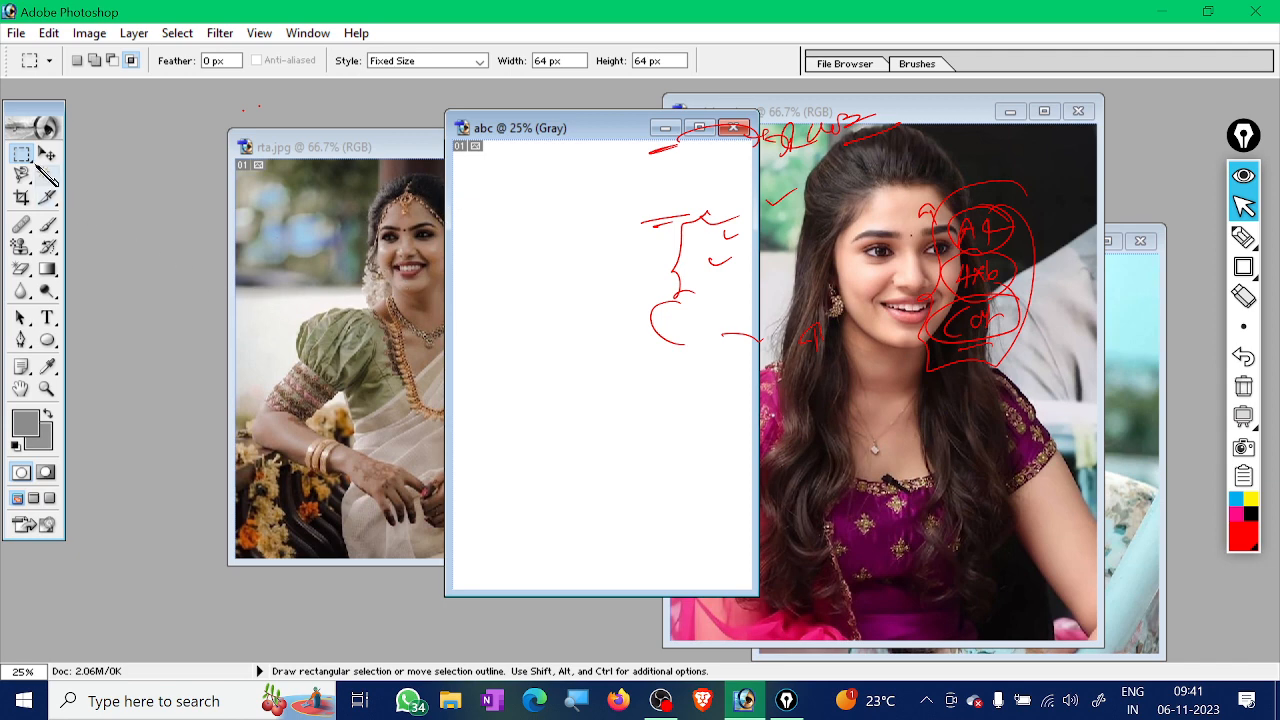
pyautogui.click(343, 148)
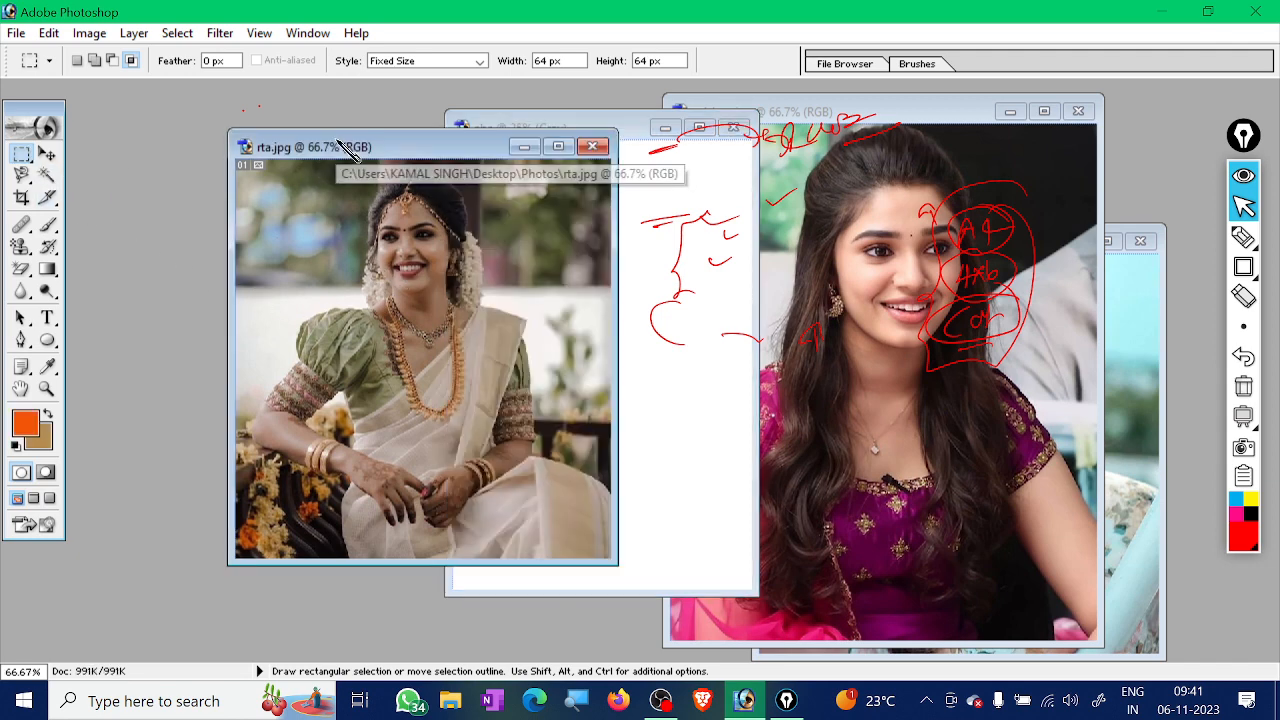
pyautogui.moveTo(339, 141); pyautogui.dragTo(281, 200)
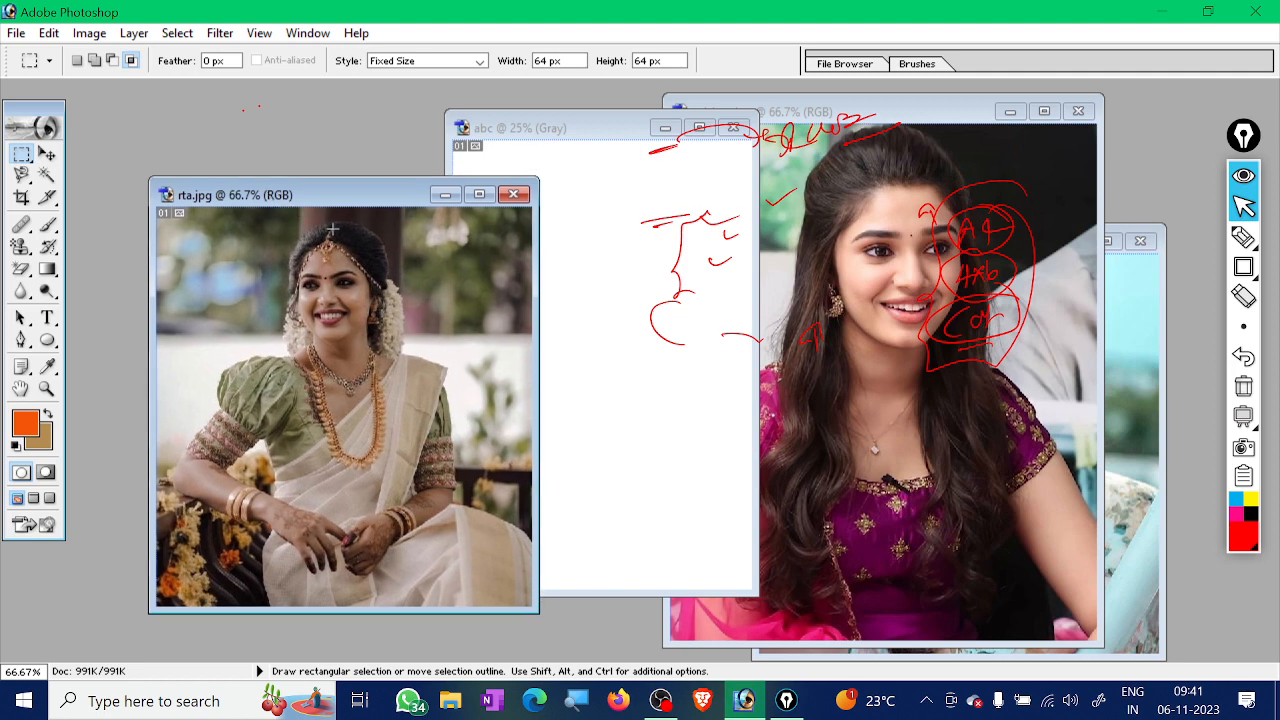
# Place a fixed-size 64 x 64 px rectangular marquee selection over the woman's face in rta.jpg
pyautogui.click(22, 155)
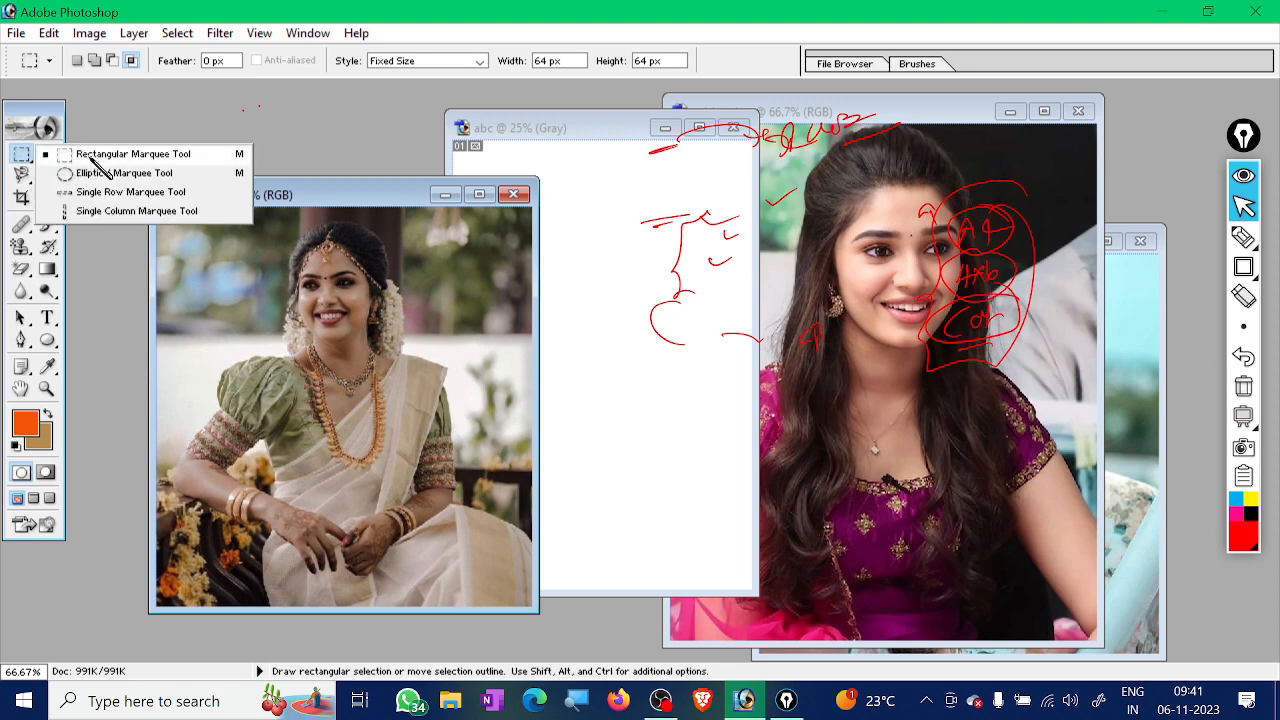
pyautogui.click(90, 157)
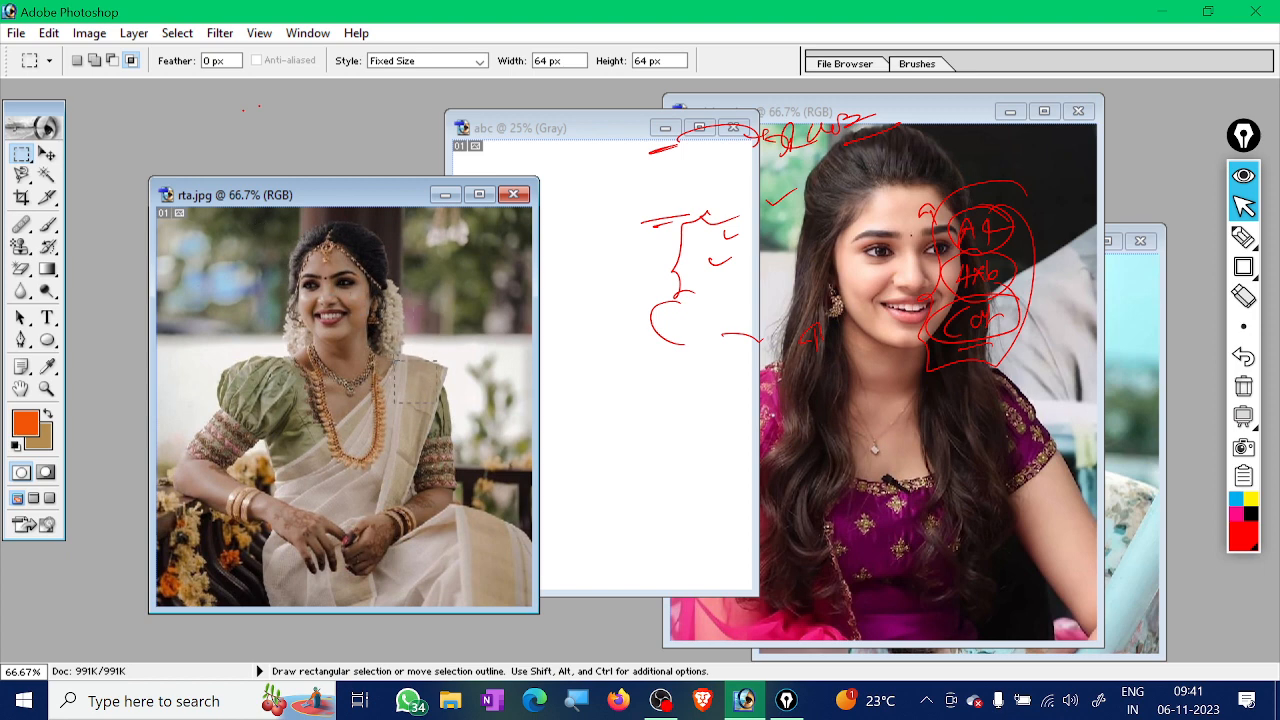
pyautogui.click(281, 275)
# Set the marquee style to Normal and select the woman's head and upper body in rta.jpg
pyautogui.click(425, 61)
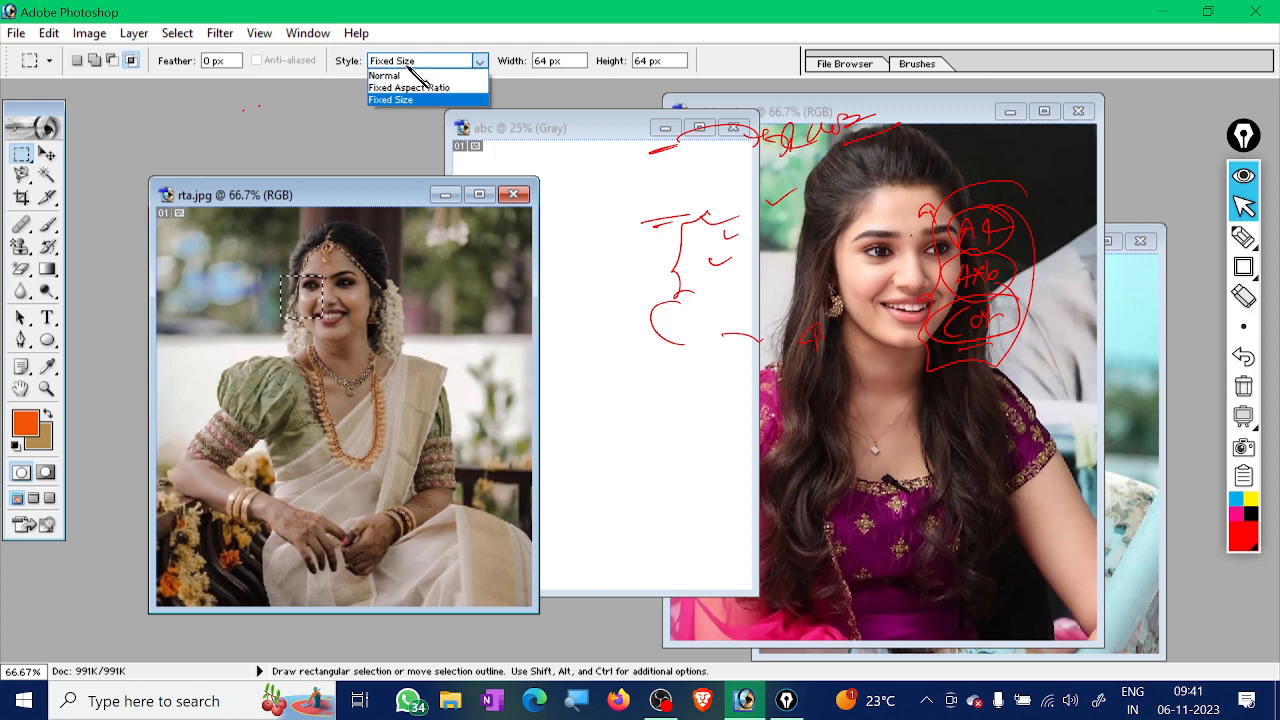
pyautogui.click(395, 74)
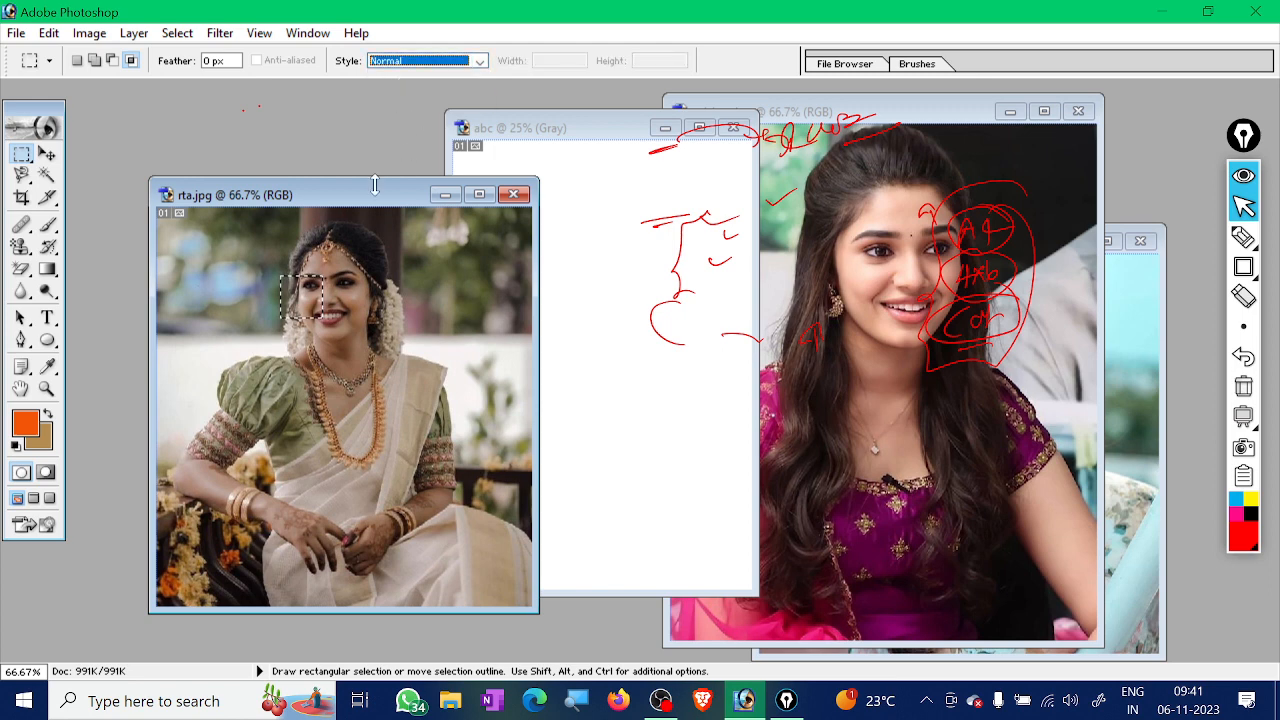
pyautogui.click(265, 243)
pyautogui.moveTo(388, 325); pyautogui.dragTo(430, 455)
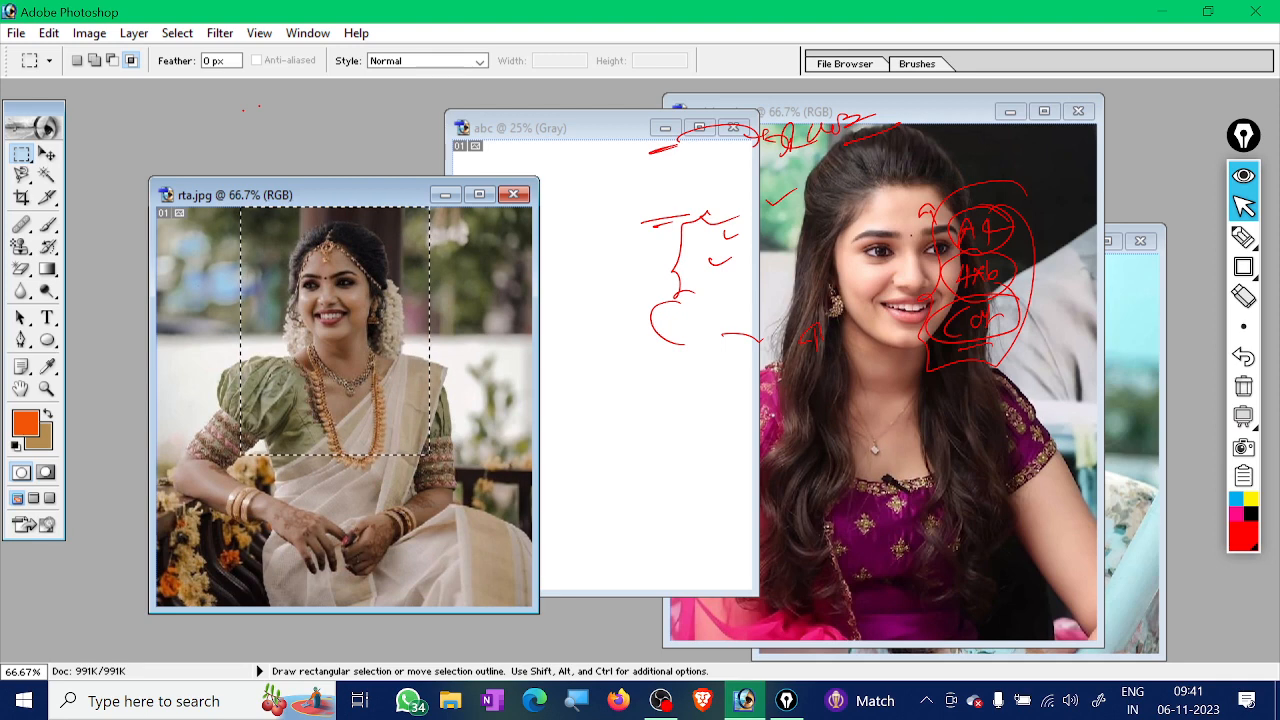
# Copy the selected part of rta.jpg into the abc document with the Move tool
pyautogui.click(47, 154)
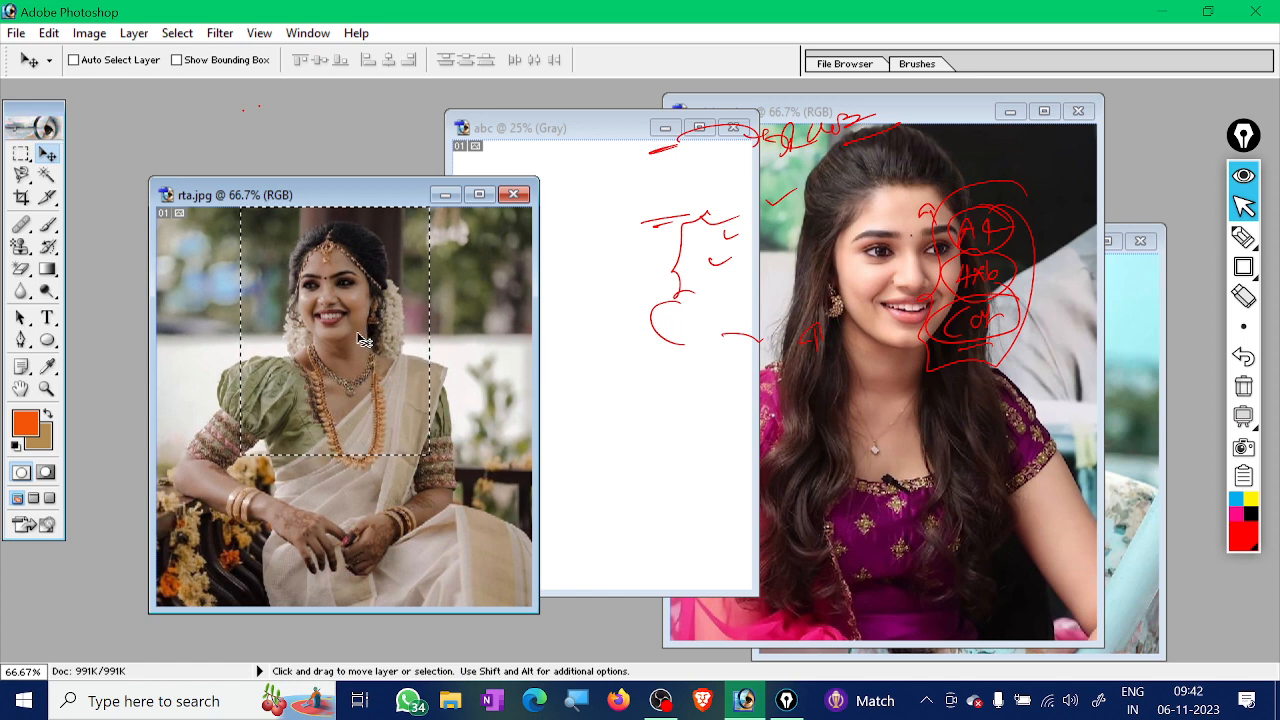
pyautogui.moveTo(362, 340); pyautogui.dragTo(526, 237)
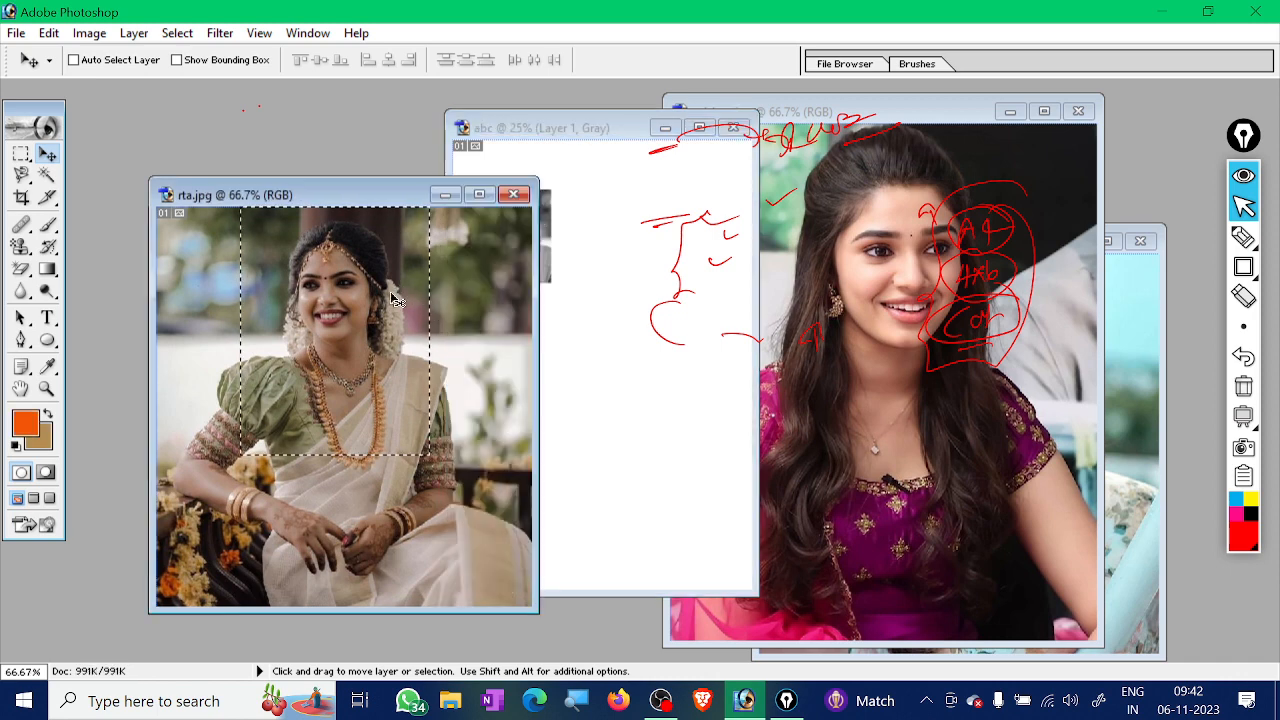
# Clear the pen annotations and place the rta.jpg and abc windows side by side without overlapping each other
pyautogui.moveTo(405, 195); pyautogui.dragTo(345, 200)
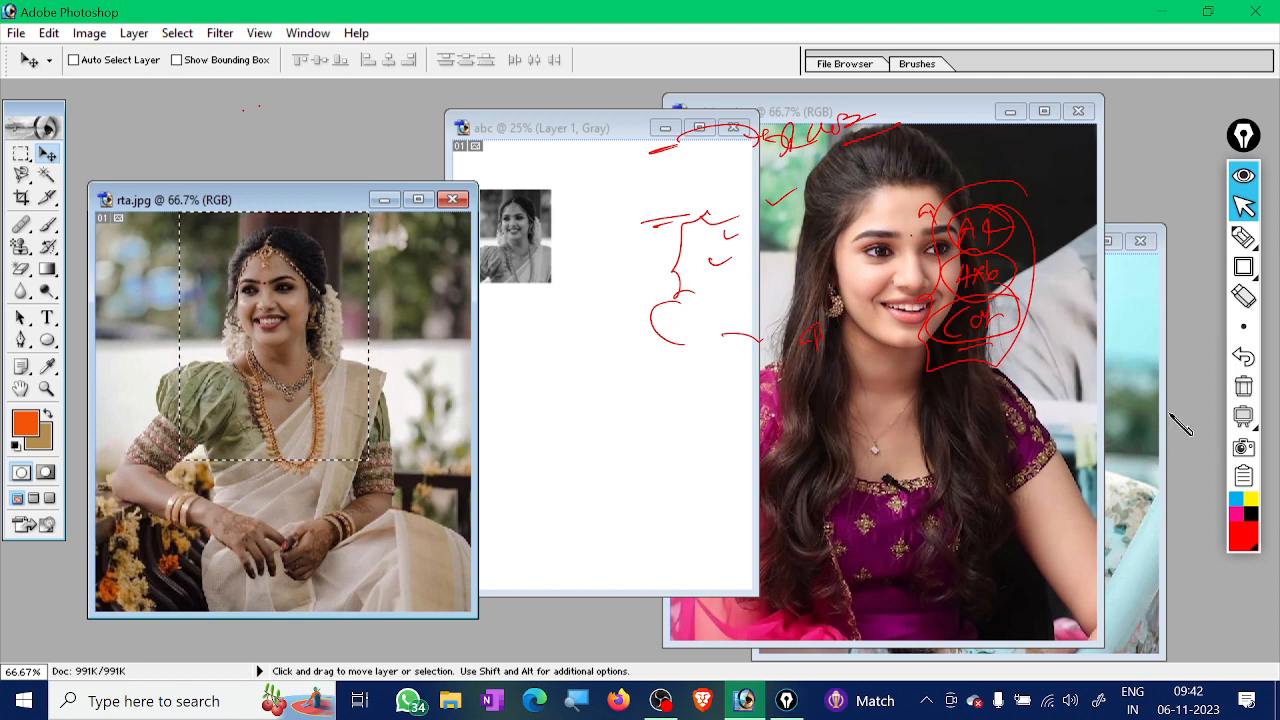
pyautogui.click(1250, 395)
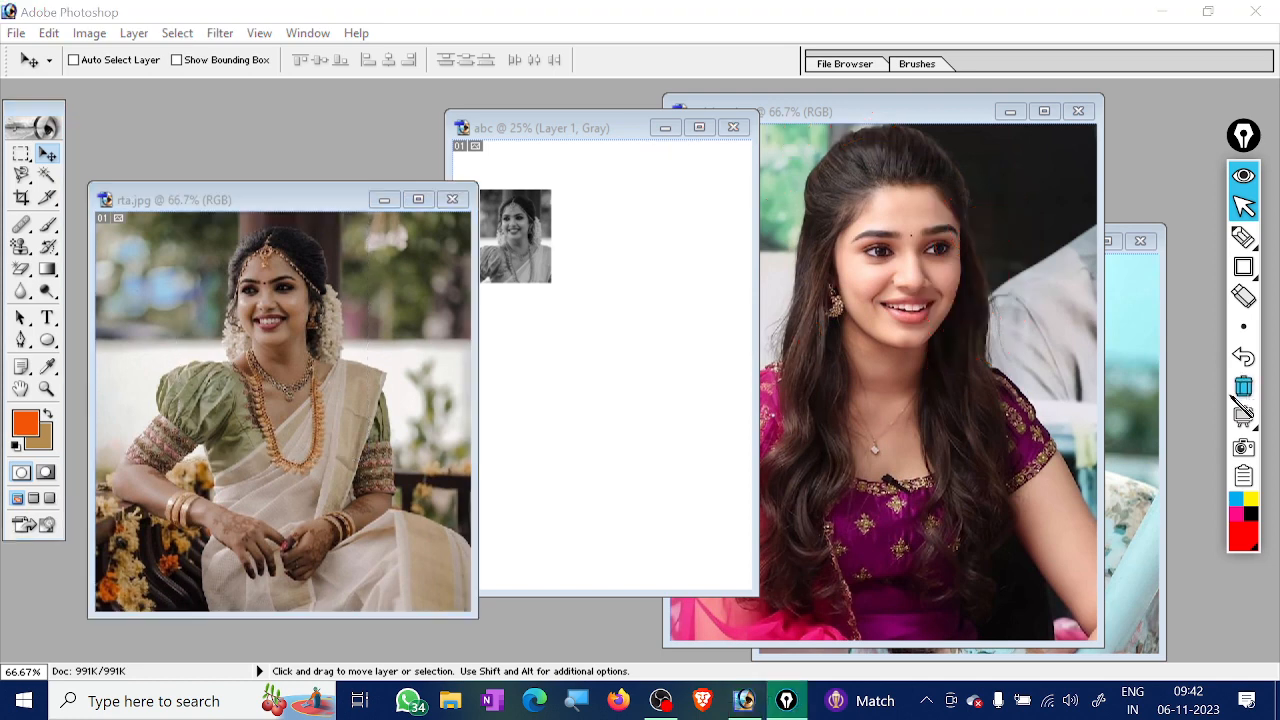
pyautogui.click(600, 145)
pyautogui.moveTo(602, 137); pyautogui.dragTo(672, 163)
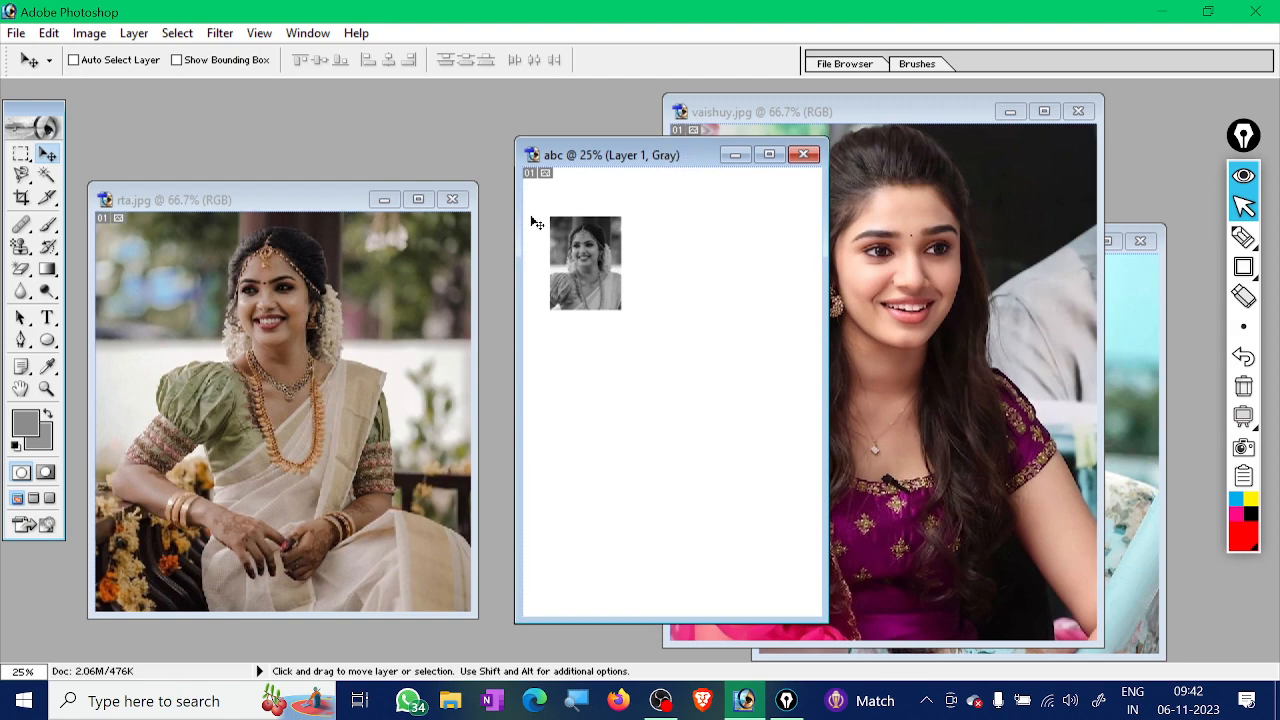
# Create a new 4 x 6 inch, 300 pixels/inch document named bca in RGB Color mode with transparent contents
pyautogui.click(16, 33)
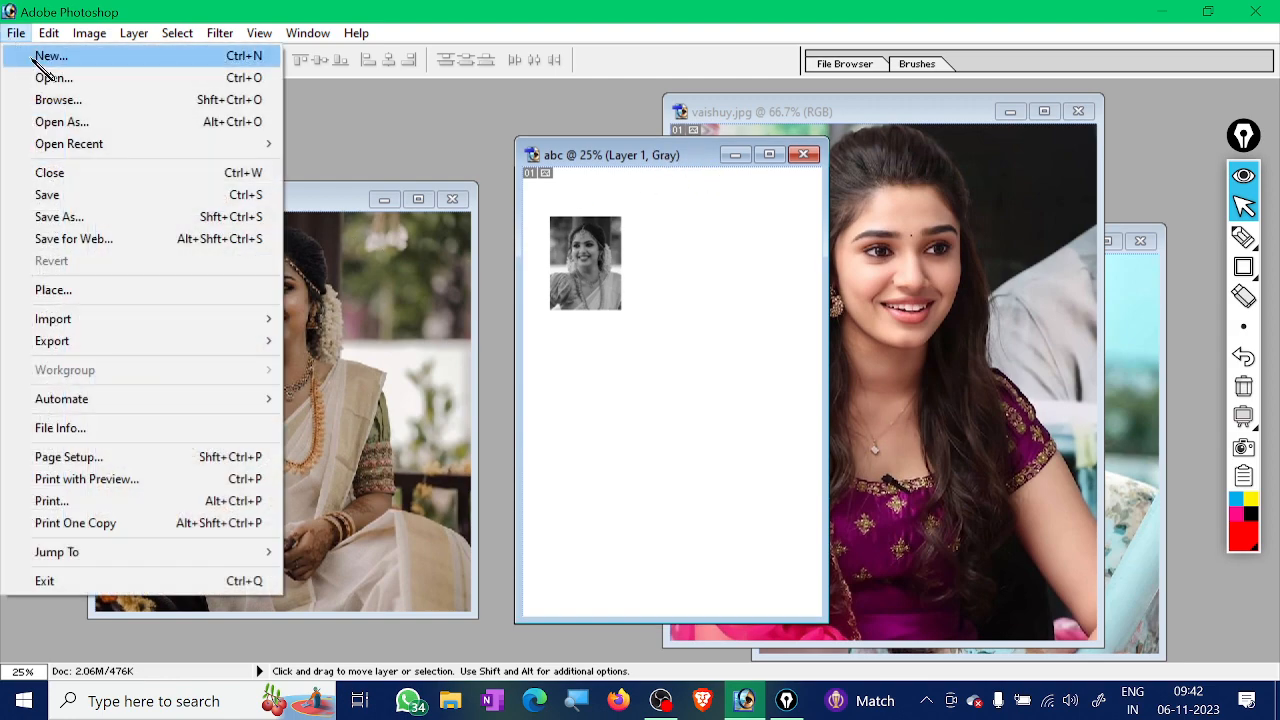
pyautogui.click(40, 58)
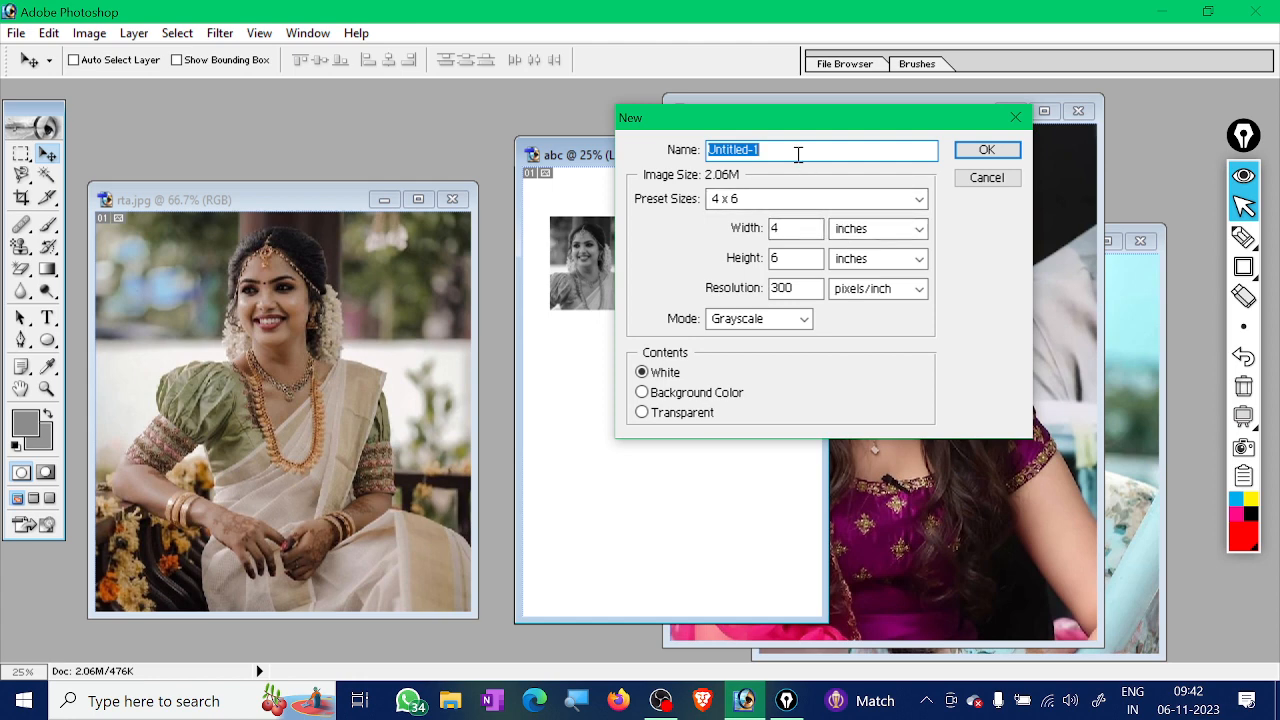
pyautogui.write('bca')
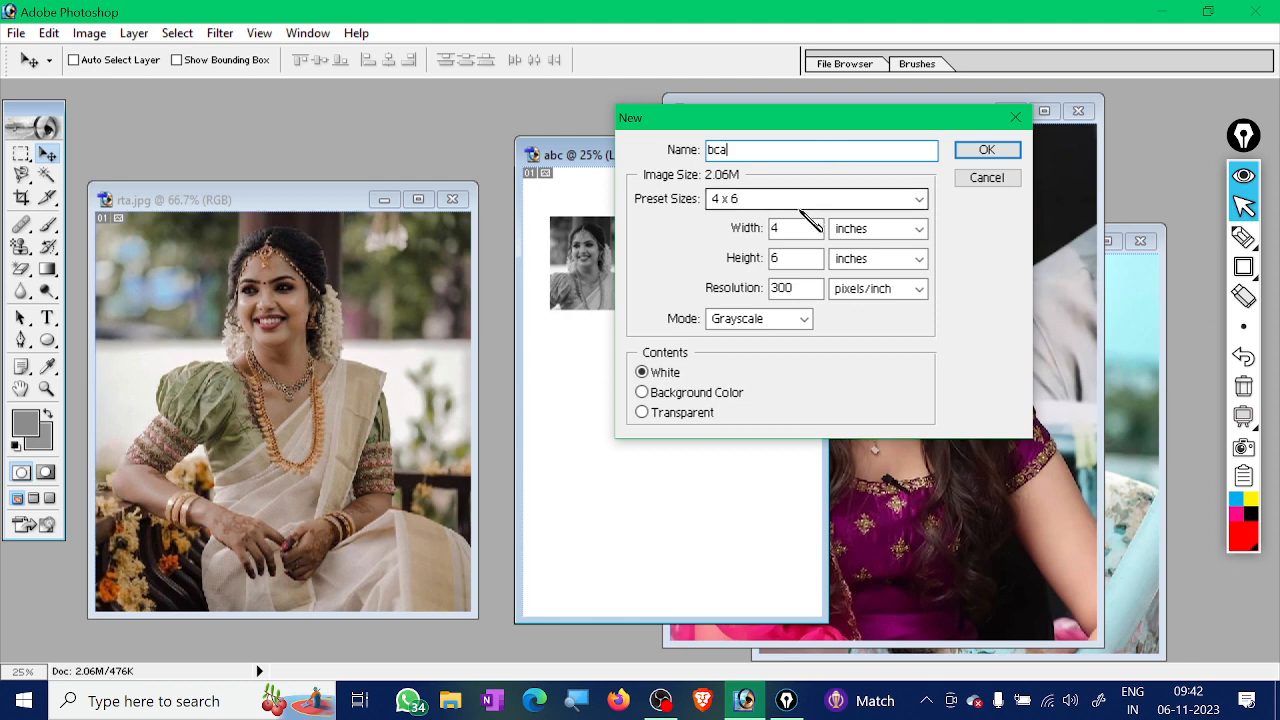
pyautogui.click(801, 318)
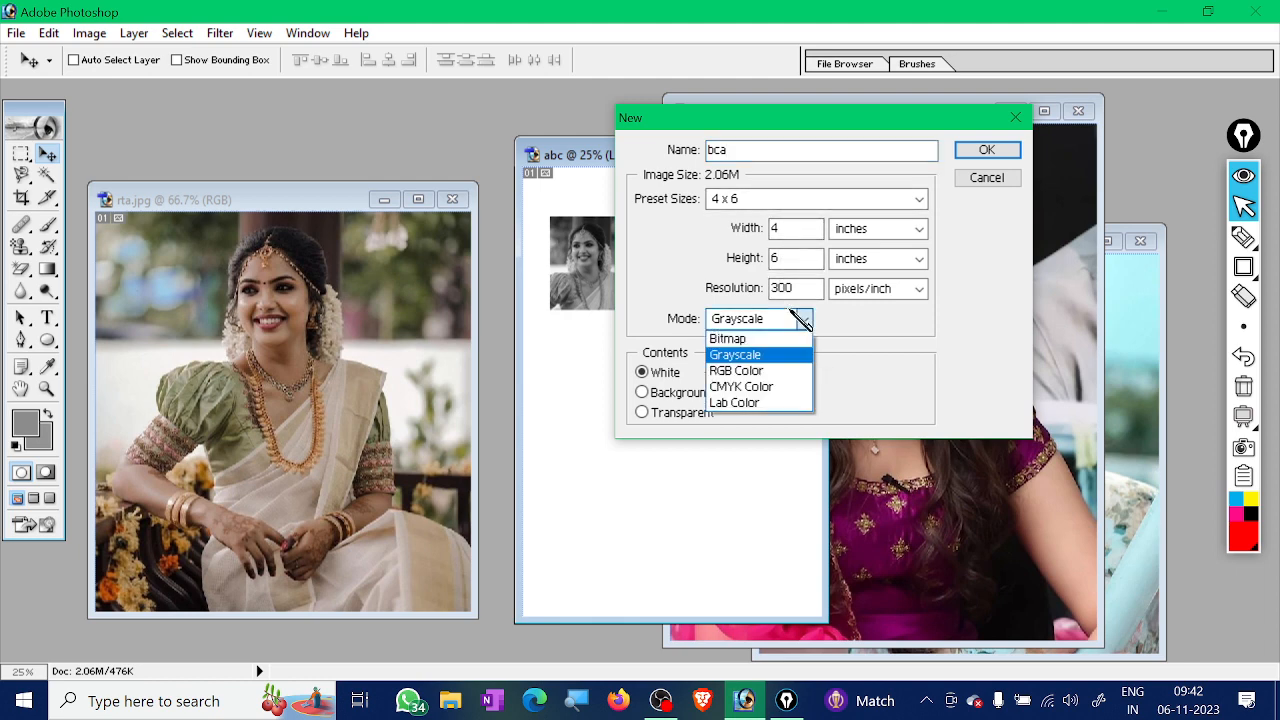
pyautogui.click(760, 372)
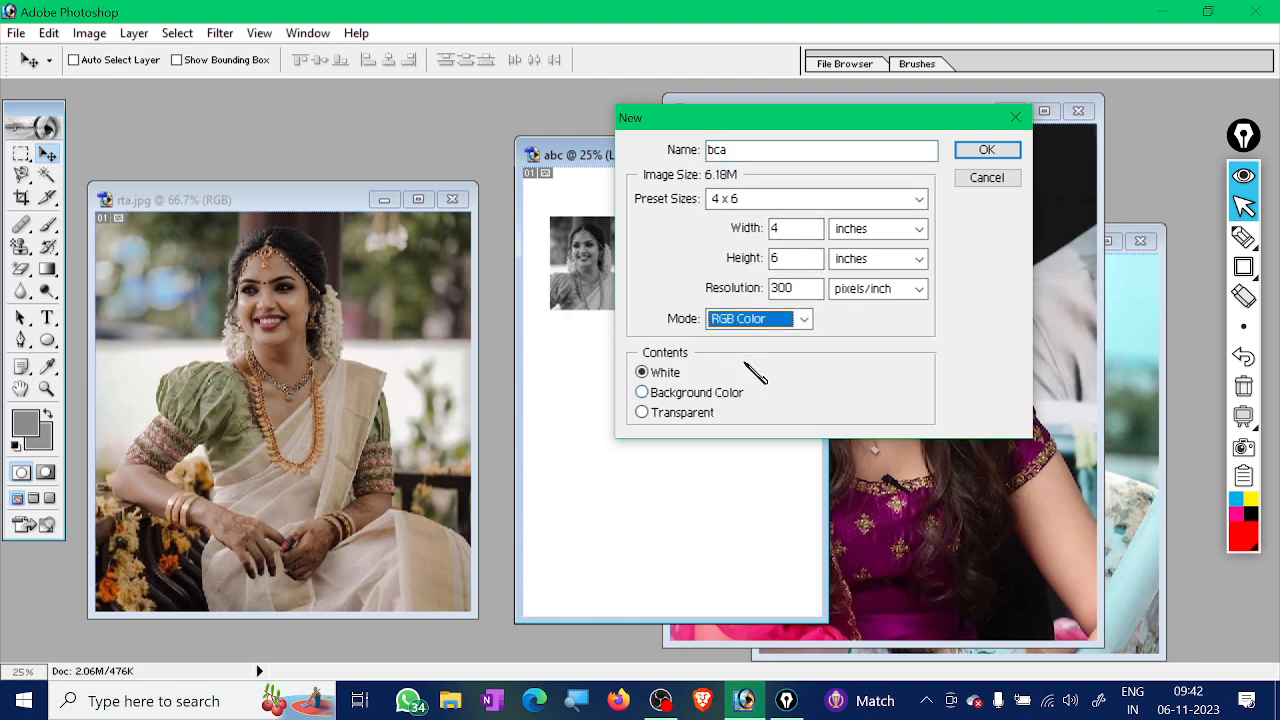
pyautogui.click(645, 413)
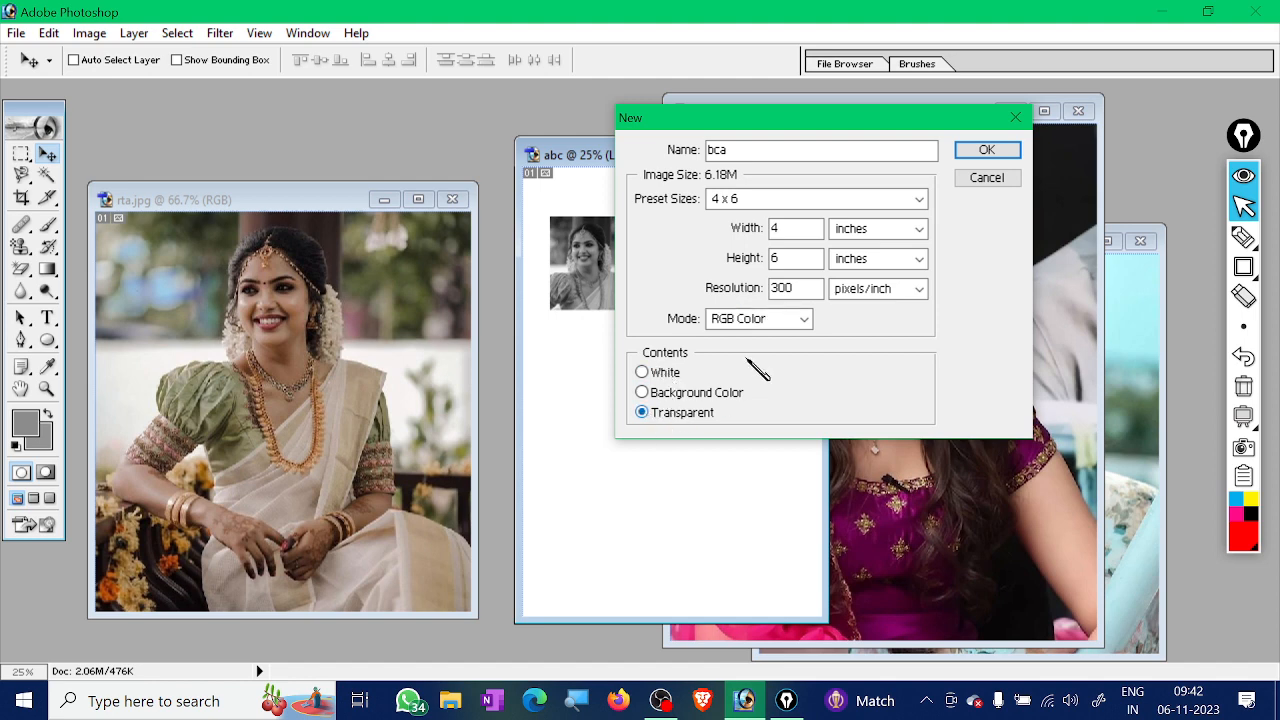
pyautogui.click(998, 151)
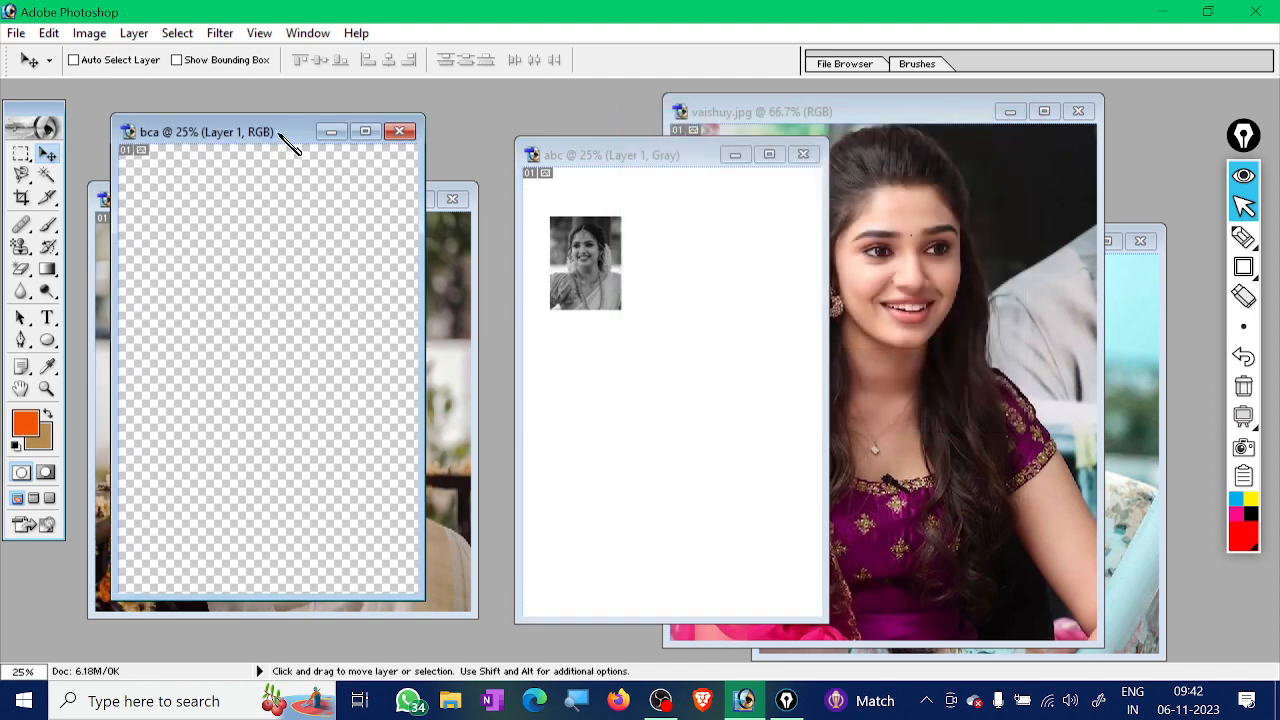
# Place the bca window beside abc and copy the selected part of rta.jpg into its upper area
pyautogui.moveTo(290, 145); pyautogui.dragTo(1018, 170)
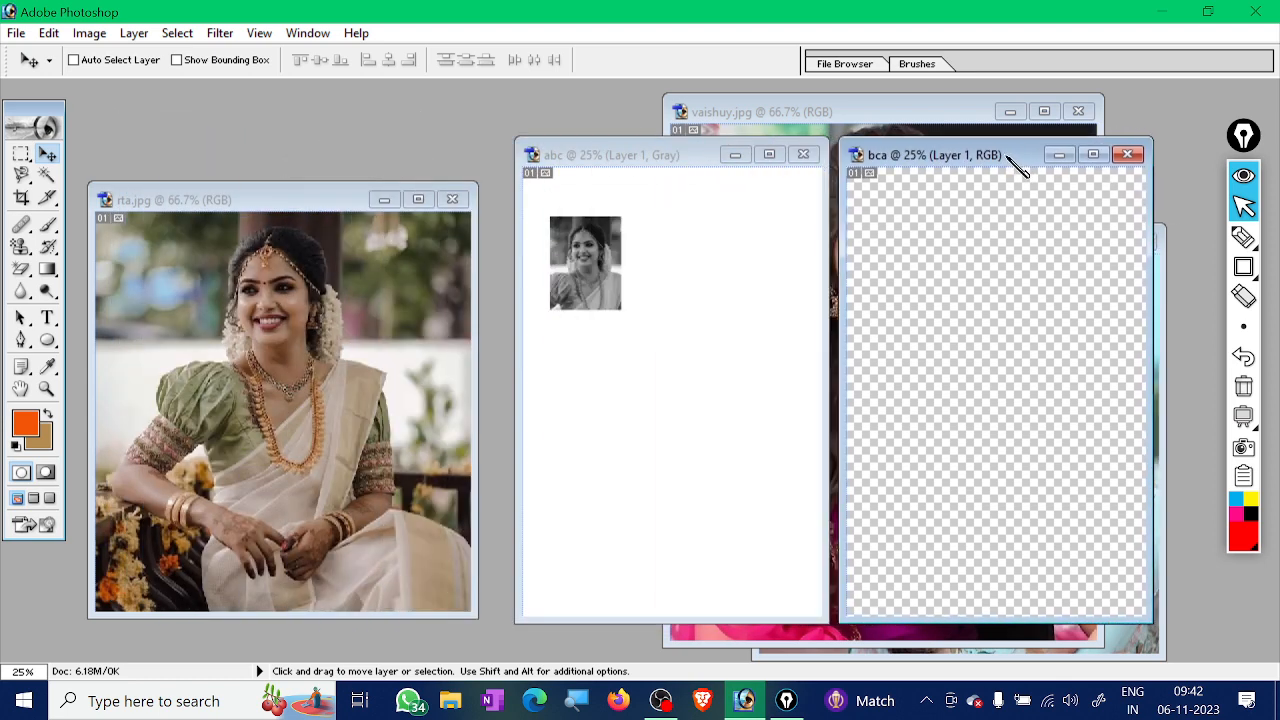
pyautogui.click(253, 365)
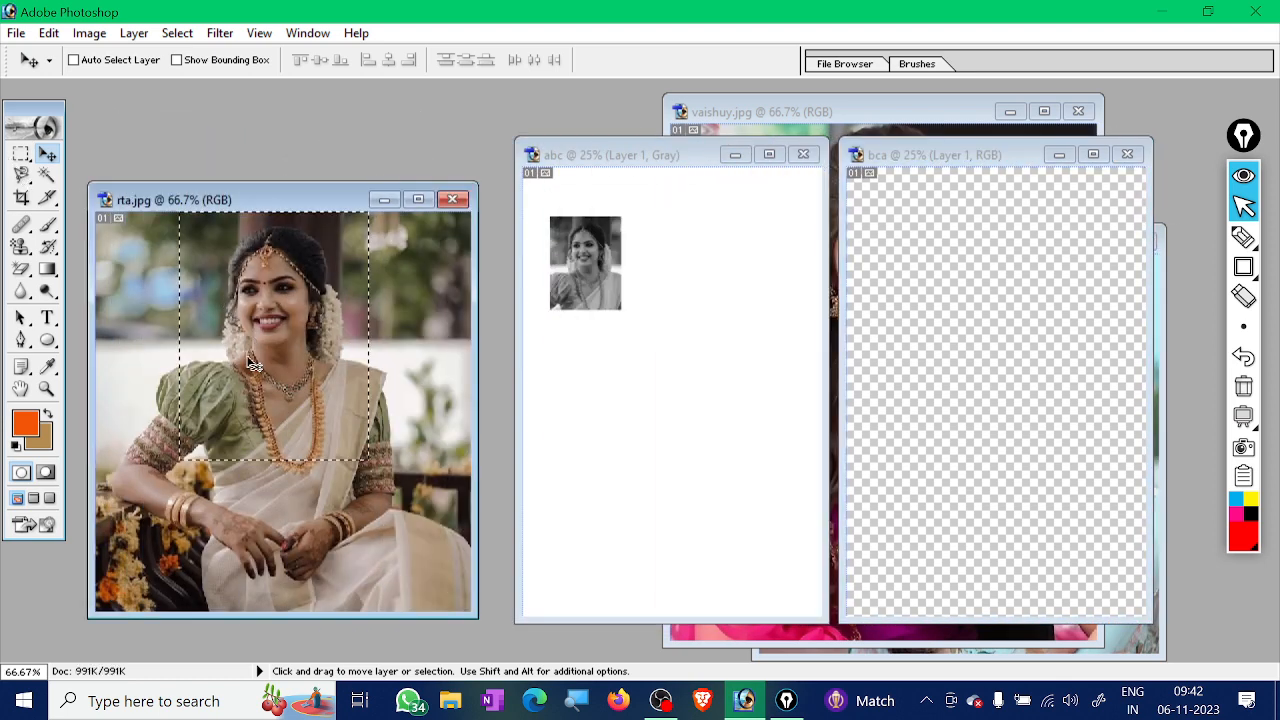
pyautogui.moveTo(253, 365); pyautogui.dragTo(917, 258)
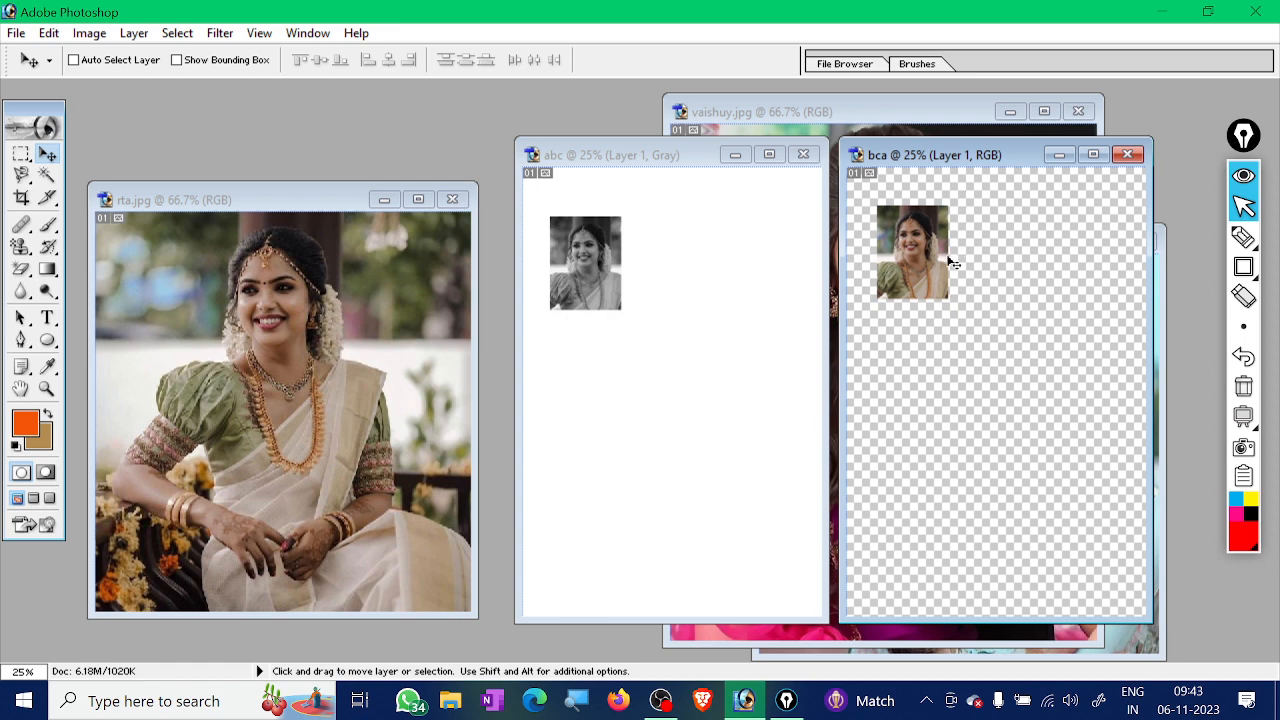
pyautogui.doubleClick(436, 150)
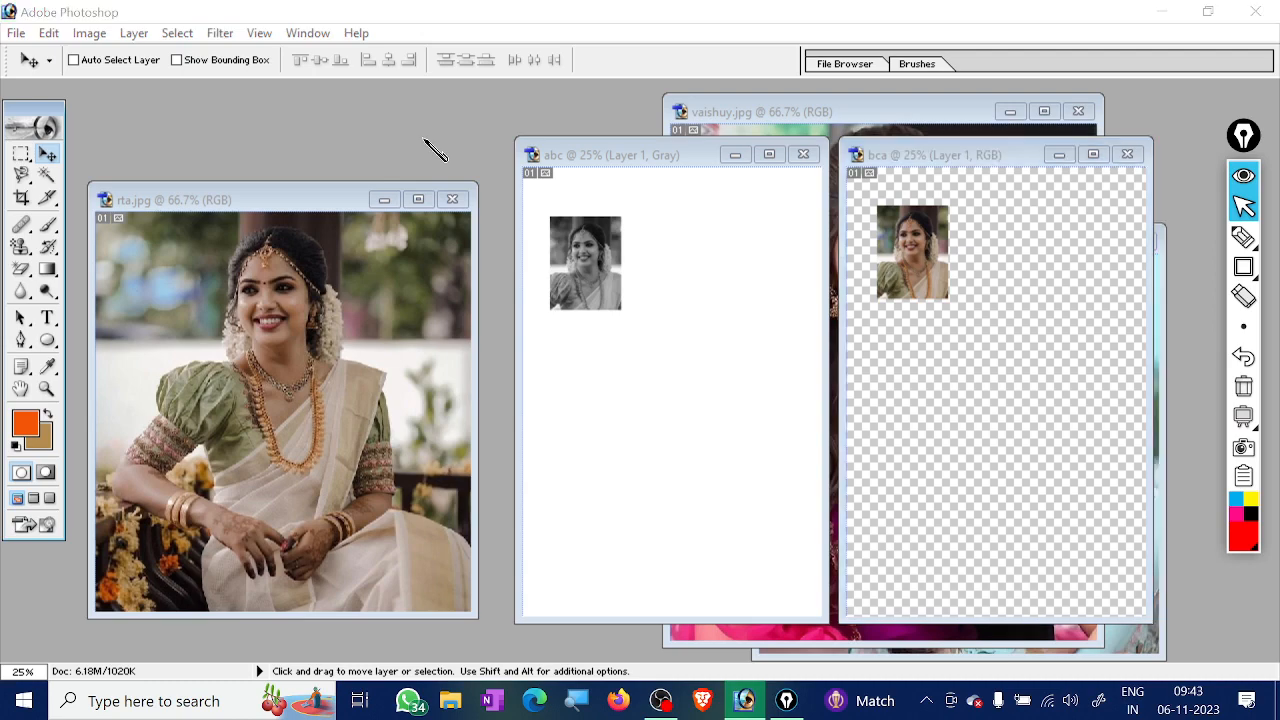
pyautogui.click(910, 45)
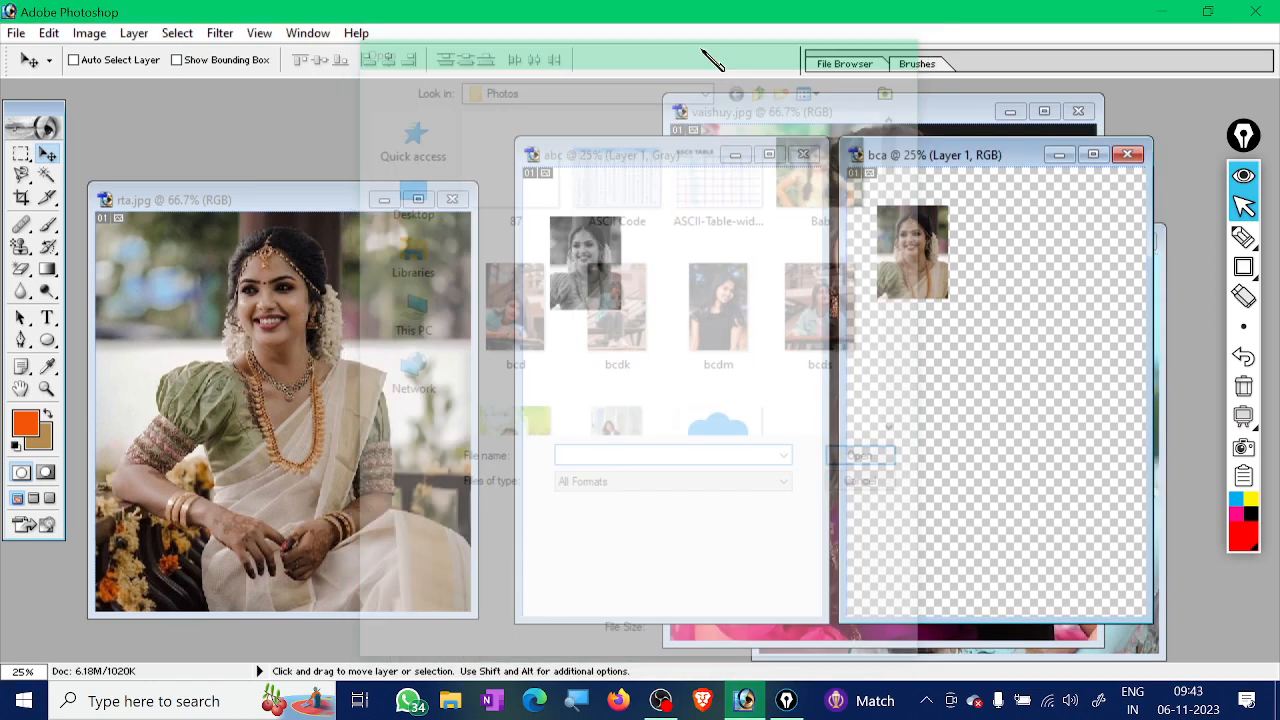
# Create a new 4 x 6 inch, 300 pixels/inch document named cba in Lab Color mode with background color contents
pyautogui.click(16, 33)
pyautogui.click(44, 56)
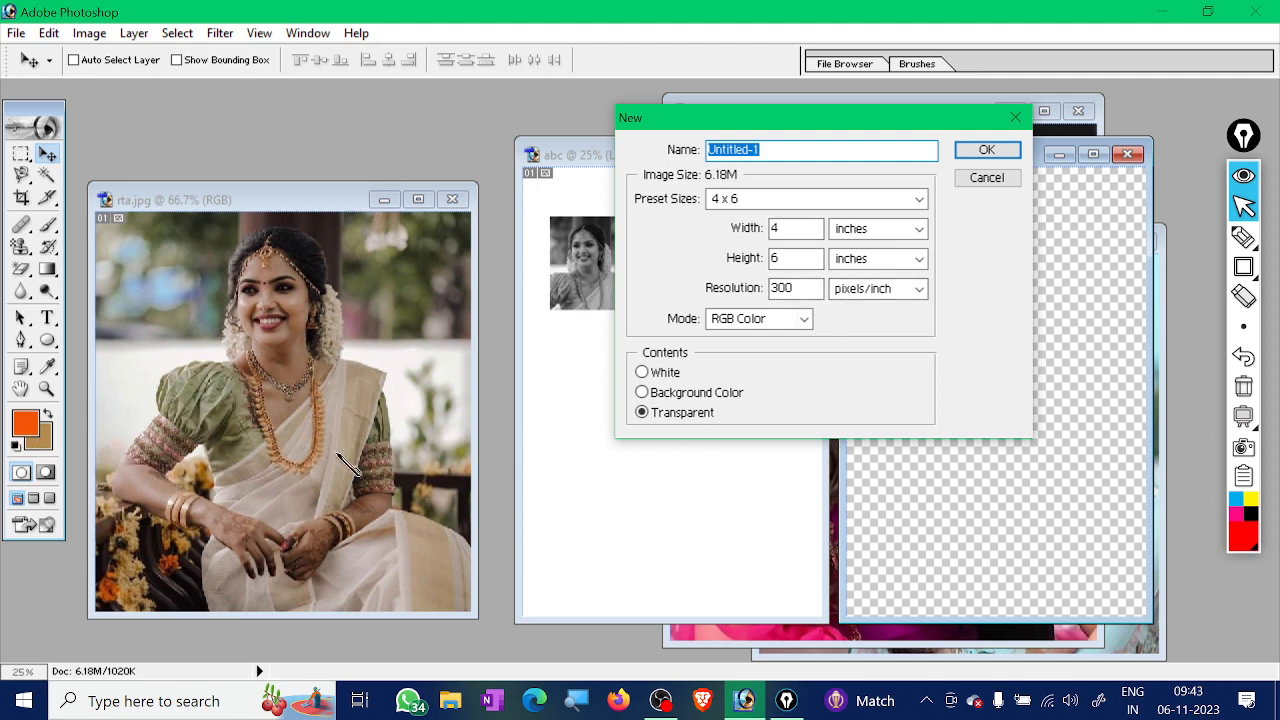
pyautogui.click(662, 396)
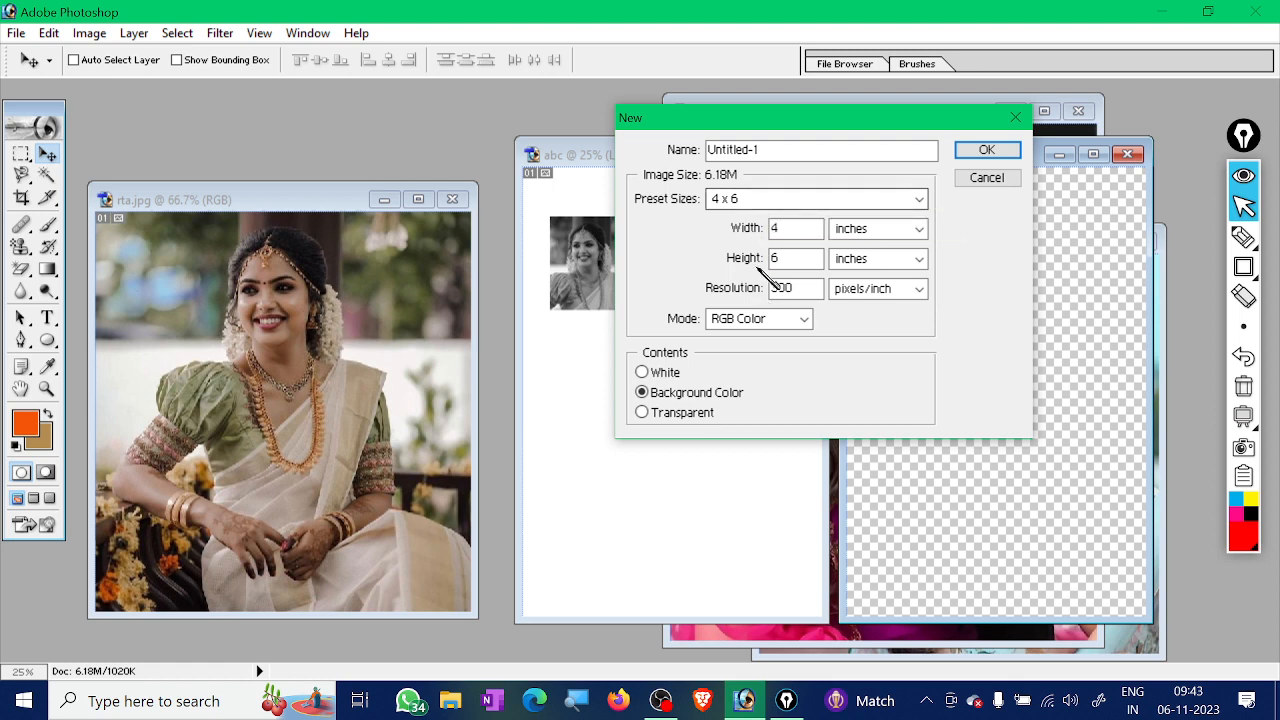
pyautogui.click(768, 152)
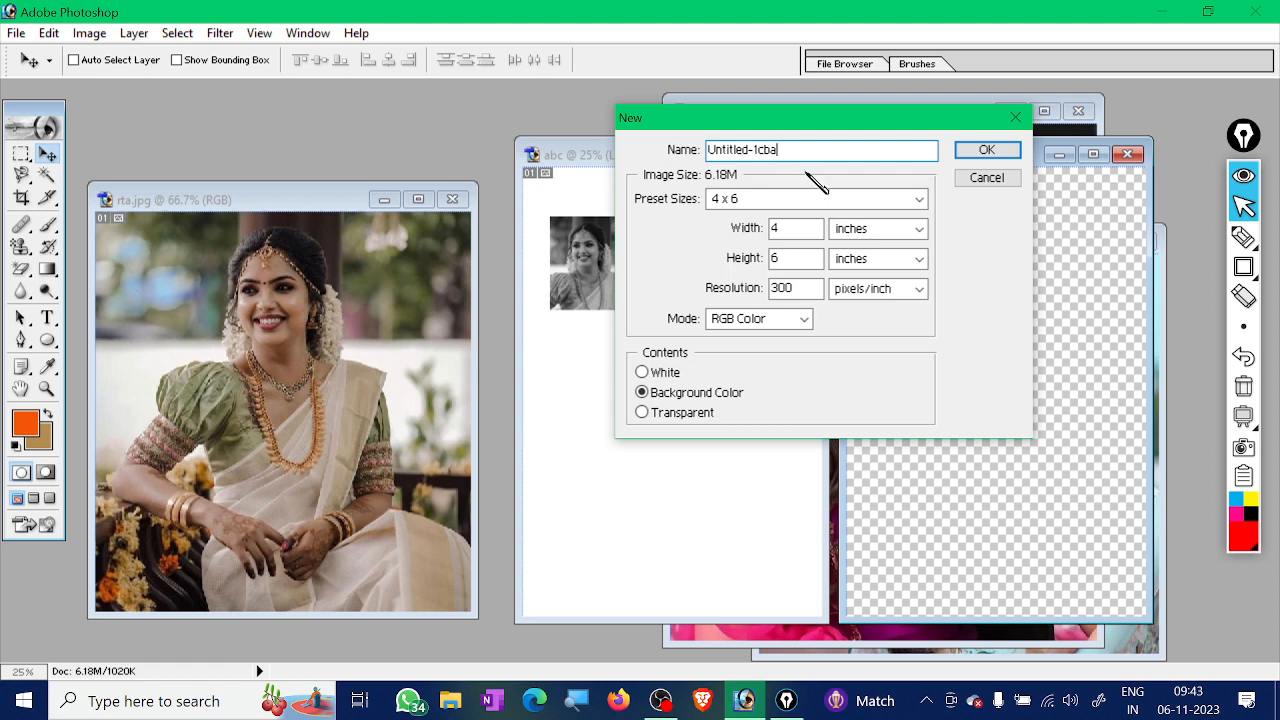
pyautogui.doubleClick(808, 150)
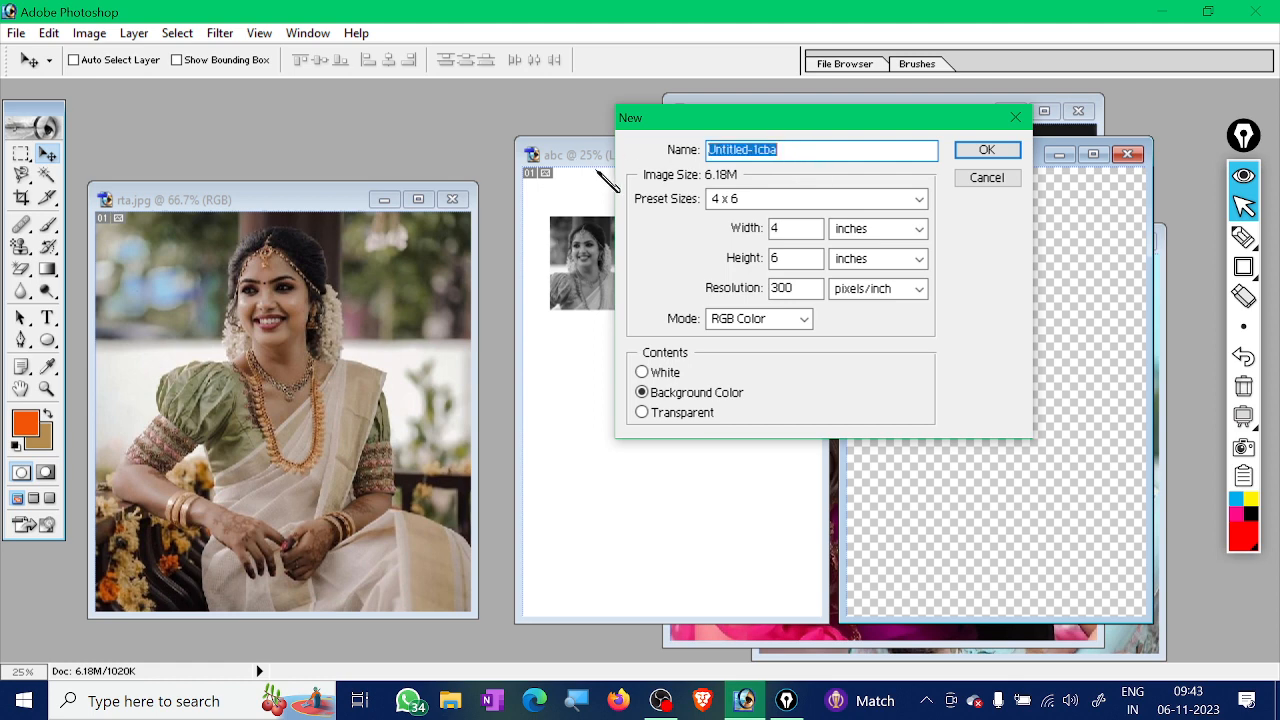
pyautogui.write('c')
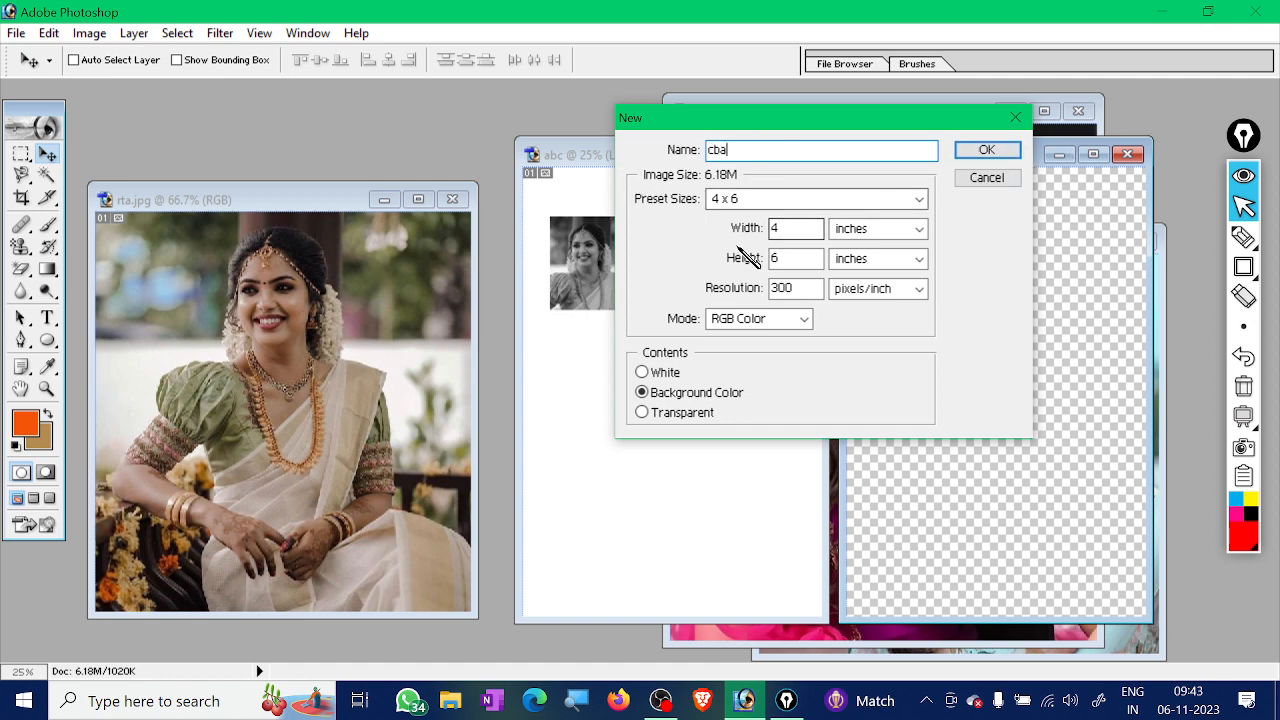
pyautogui.click(795, 320)
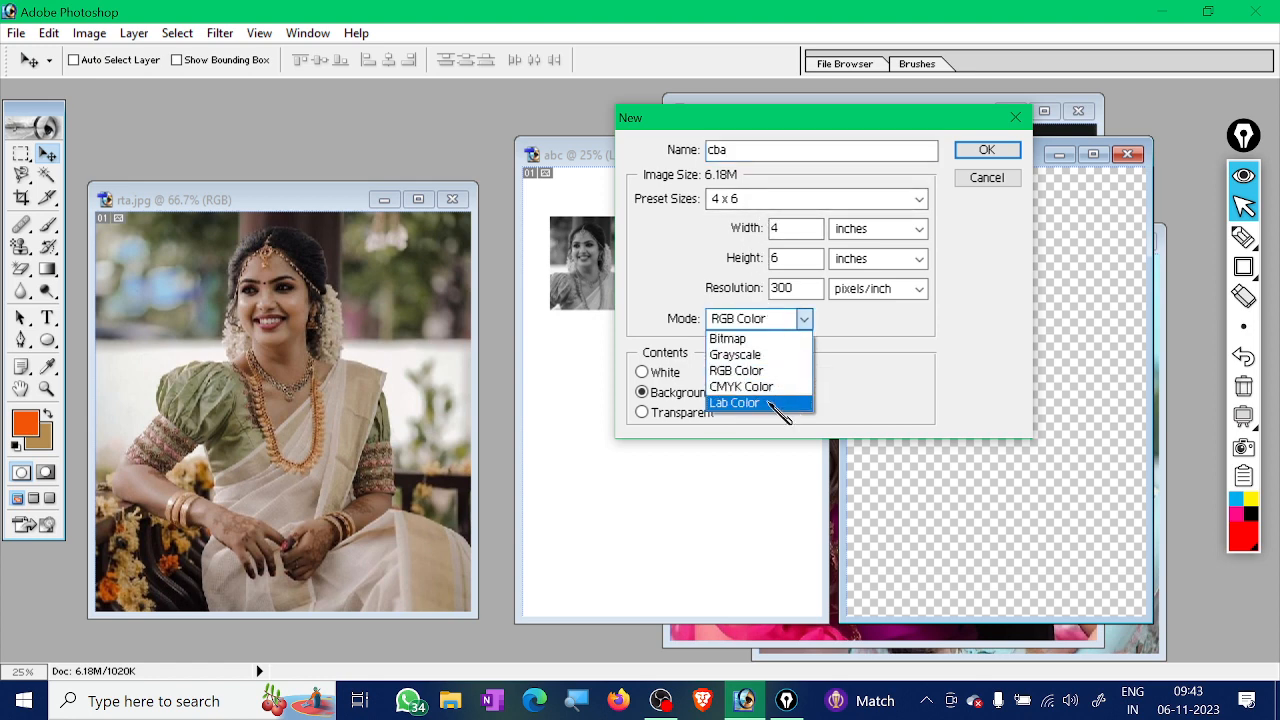
pyautogui.click(790, 402)
pyautogui.click(986, 150)
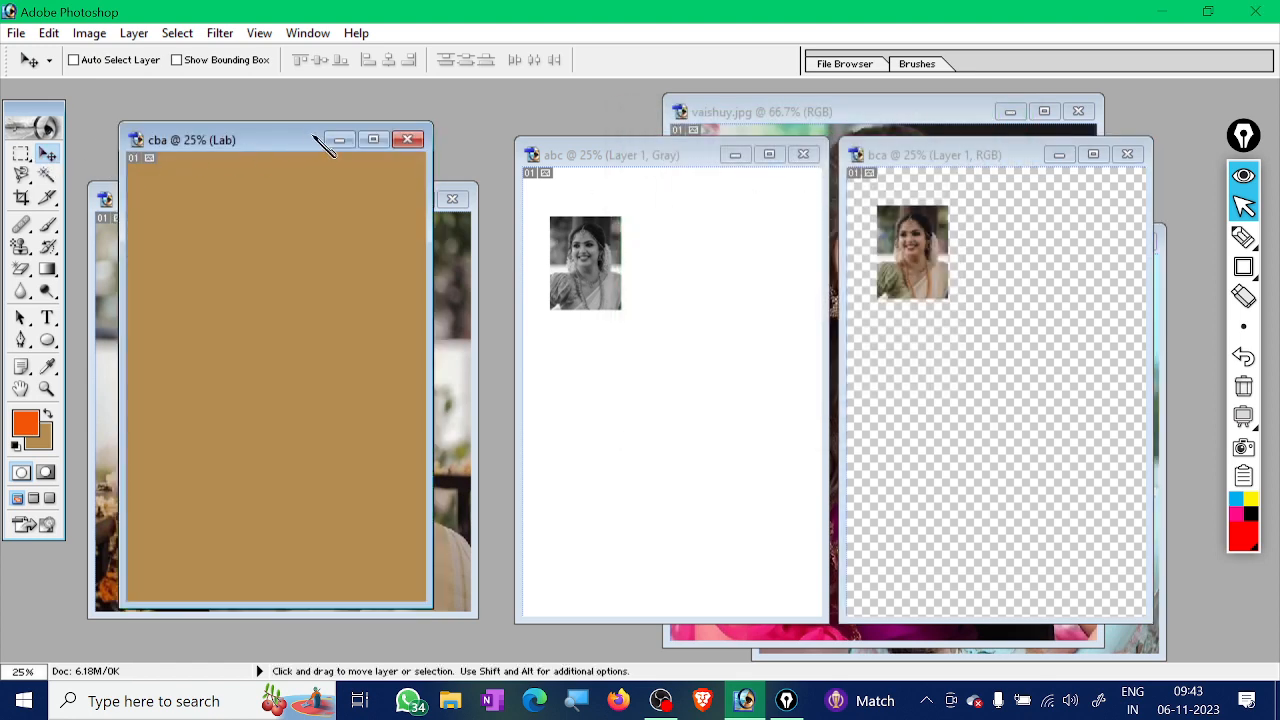
# Move the cba window clear of rta.jpg and copy the selected part of rta.jpg into cba
pyautogui.moveTo(294, 143); pyautogui.dragTo(345, 165)
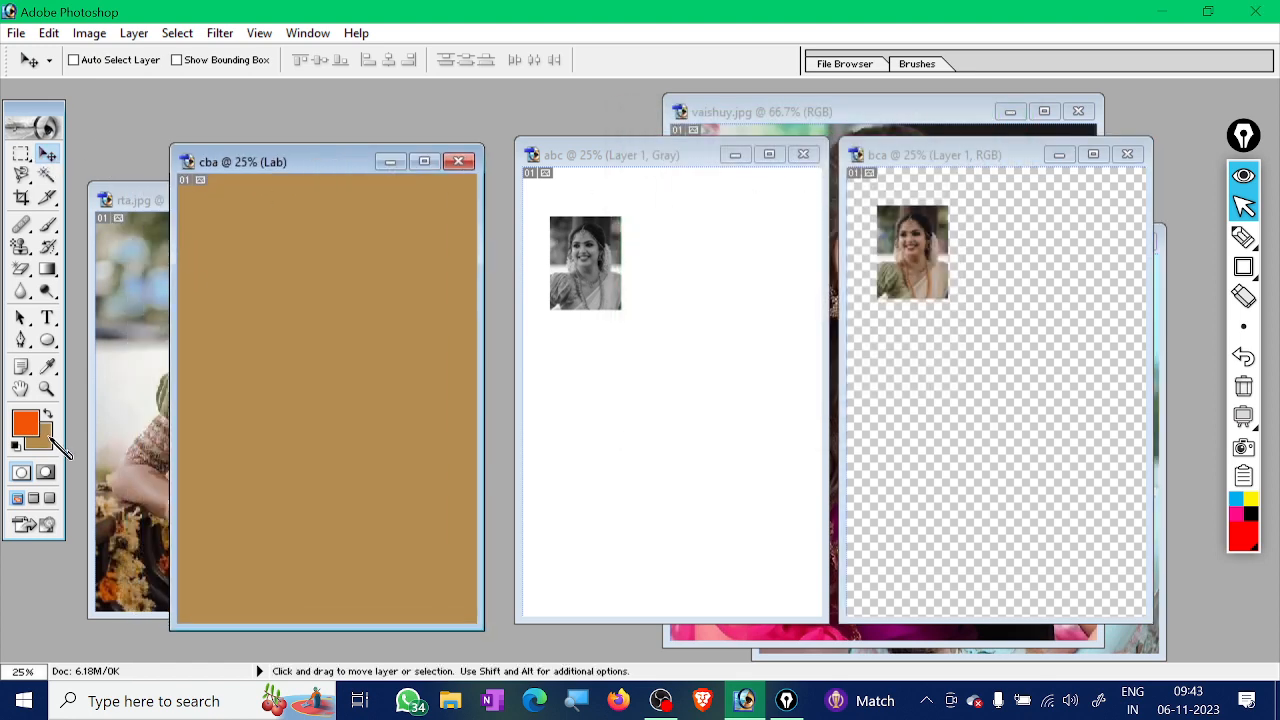
pyautogui.moveTo(295, 162); pyautogui.dragTo(291, 145)
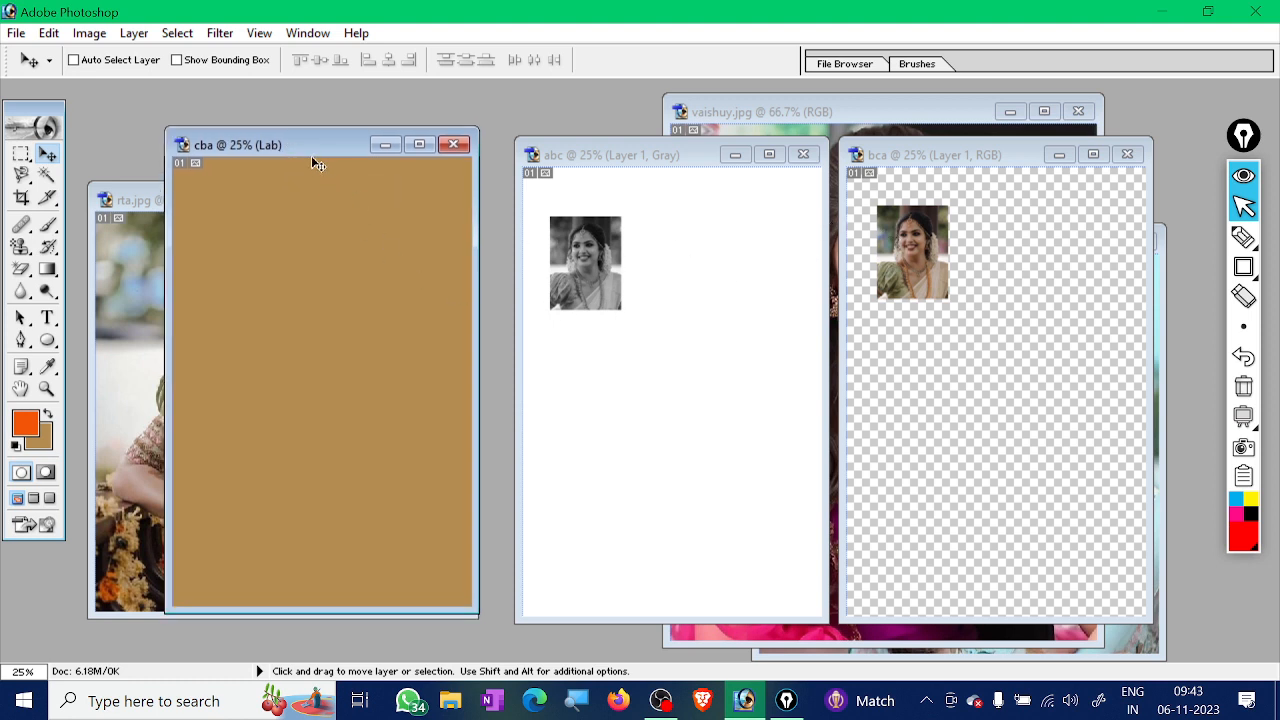
pyautogui.moveTo(335, 145); pyautogui.dragTo(743, 197)
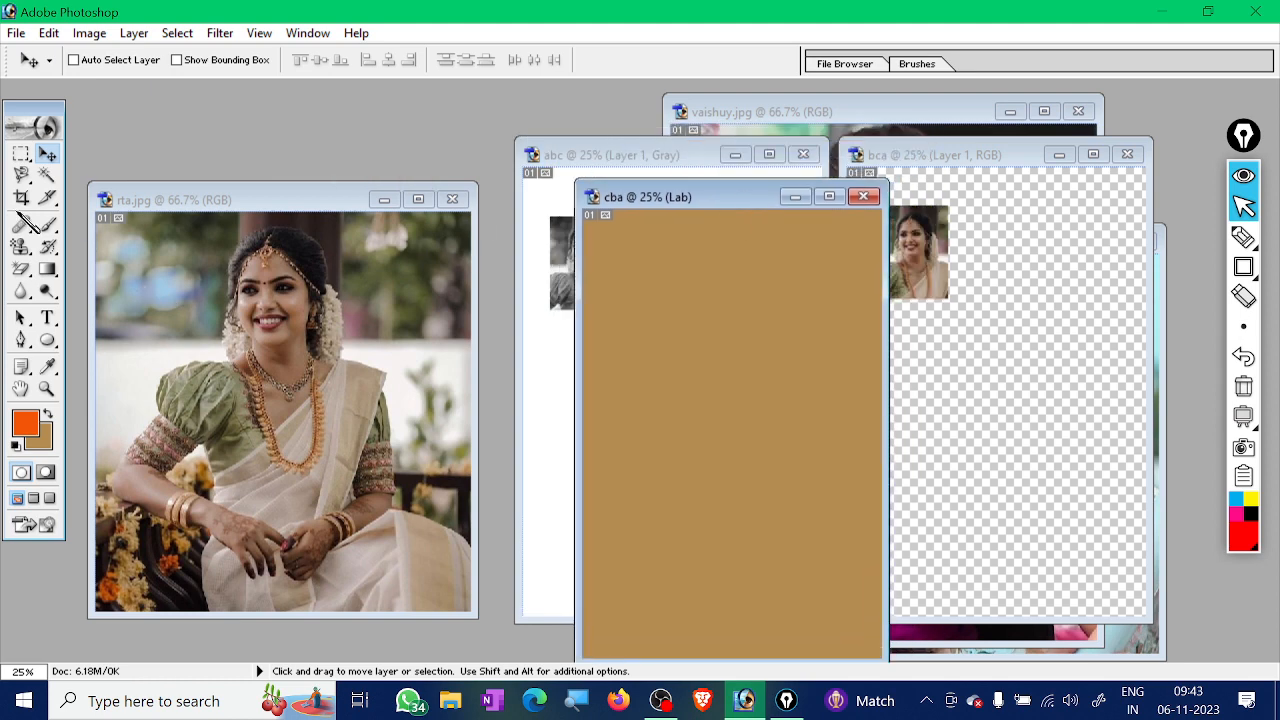
pyautogui.click(265, 308)
pyautogui.moveTo(270, 310); pyautogui.dragTo(649, 284)
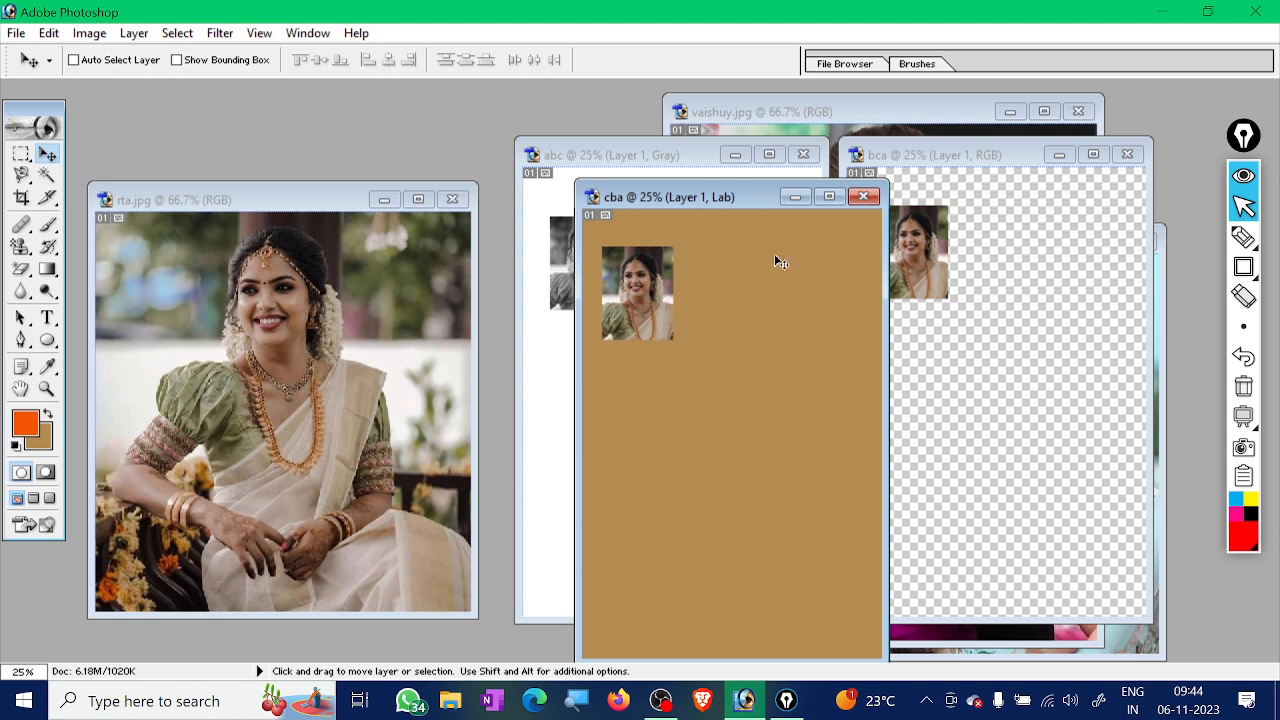
# Shift the cba window and bring the documents forward in turn to compare the copies in abc, bca and cba
pyautogui.moveTo(745, 205); pyautogui.dragTo(848, 240)
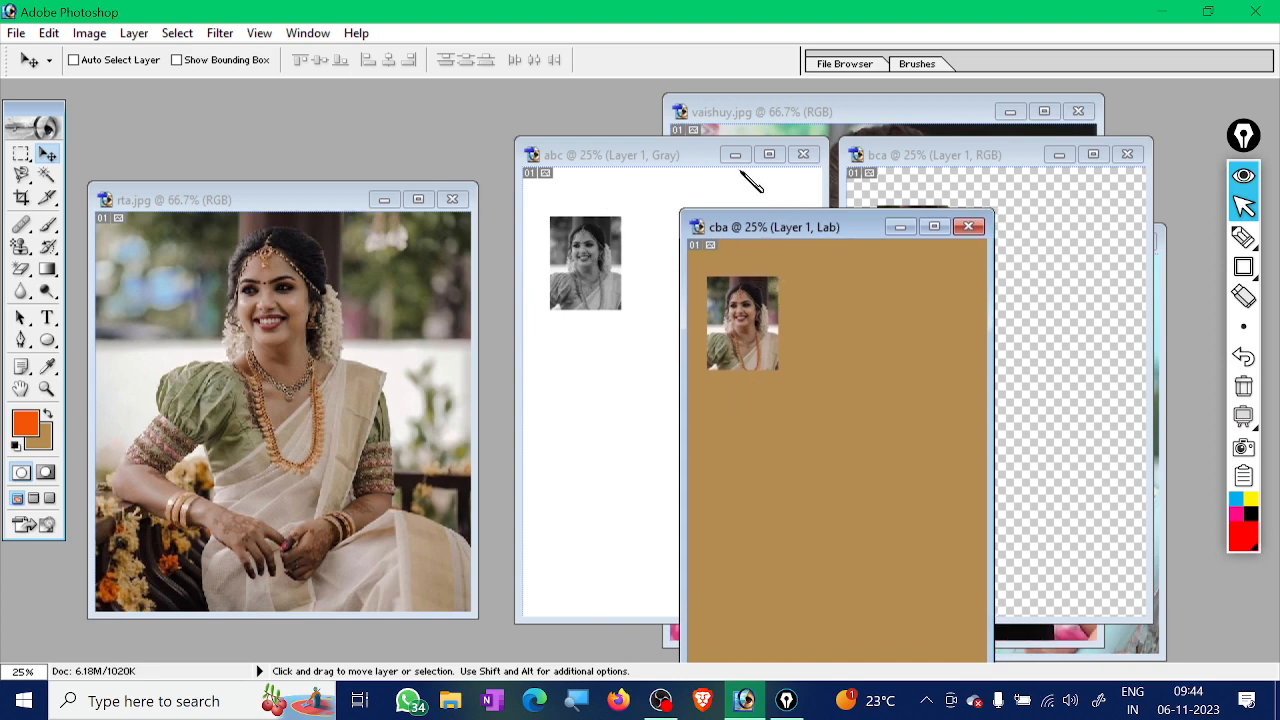
pyautogui.click(913, 155)
pyautogui.click(651, 158)
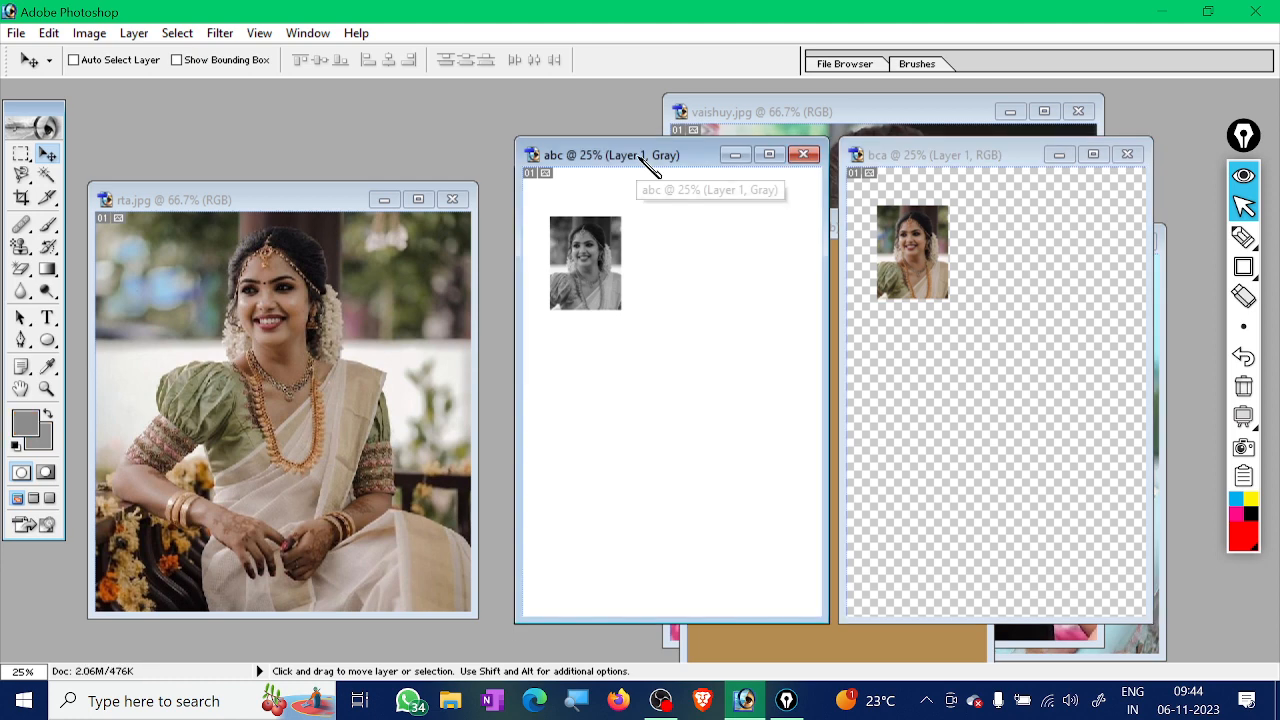
pyautogui.click(811, 628)
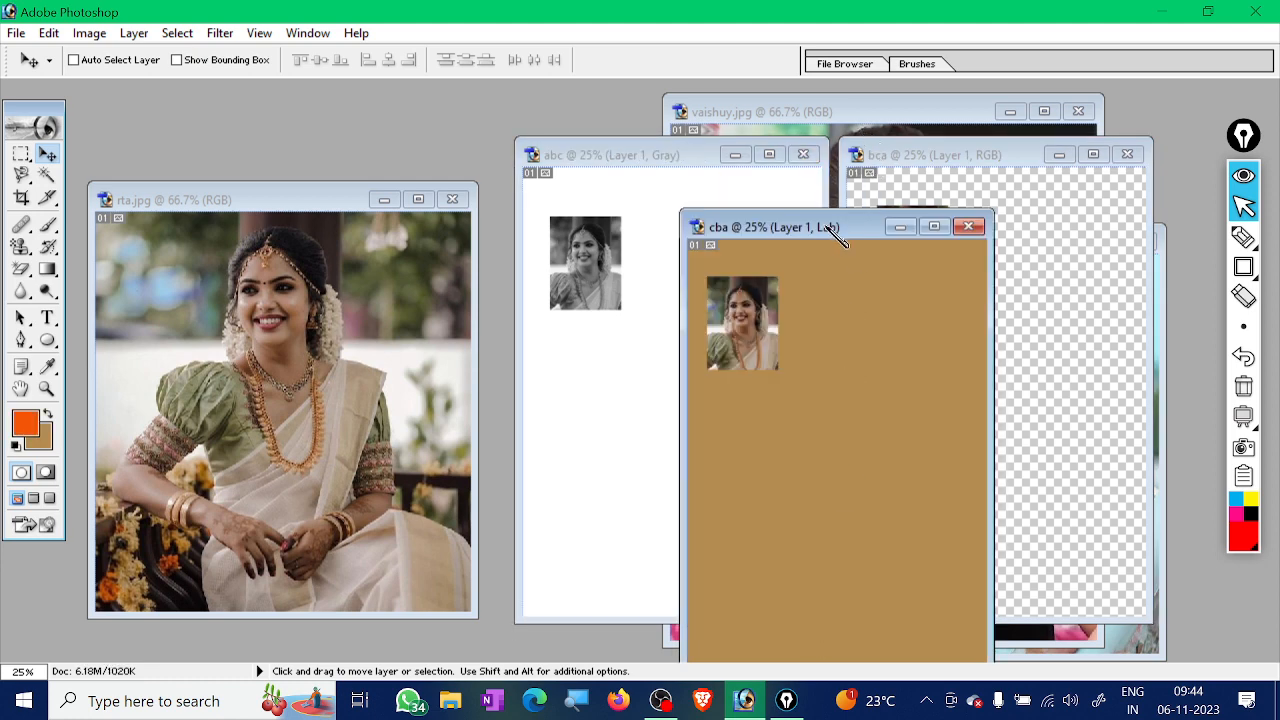
pyautogui.moveTo(832, 232); pyautogui.dragTo(800, 316)
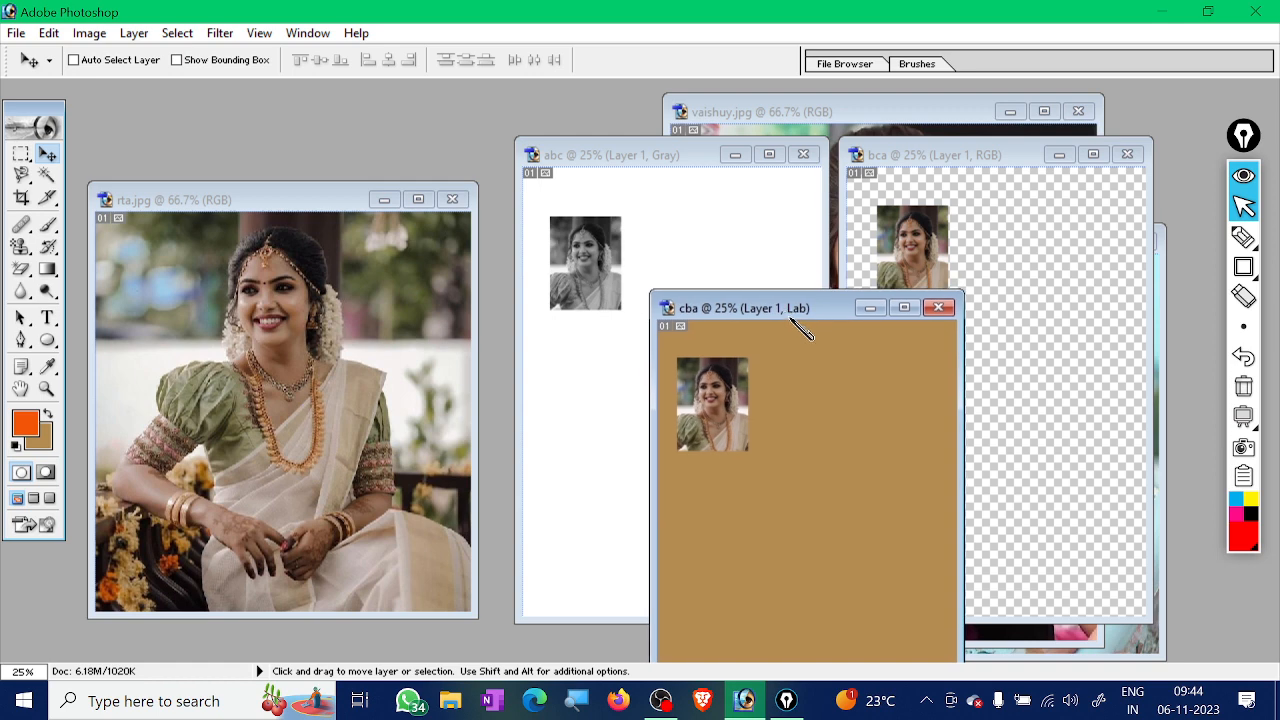
# Close the cba and abc documents without saving their changes
pyautogui.click(940, 308)
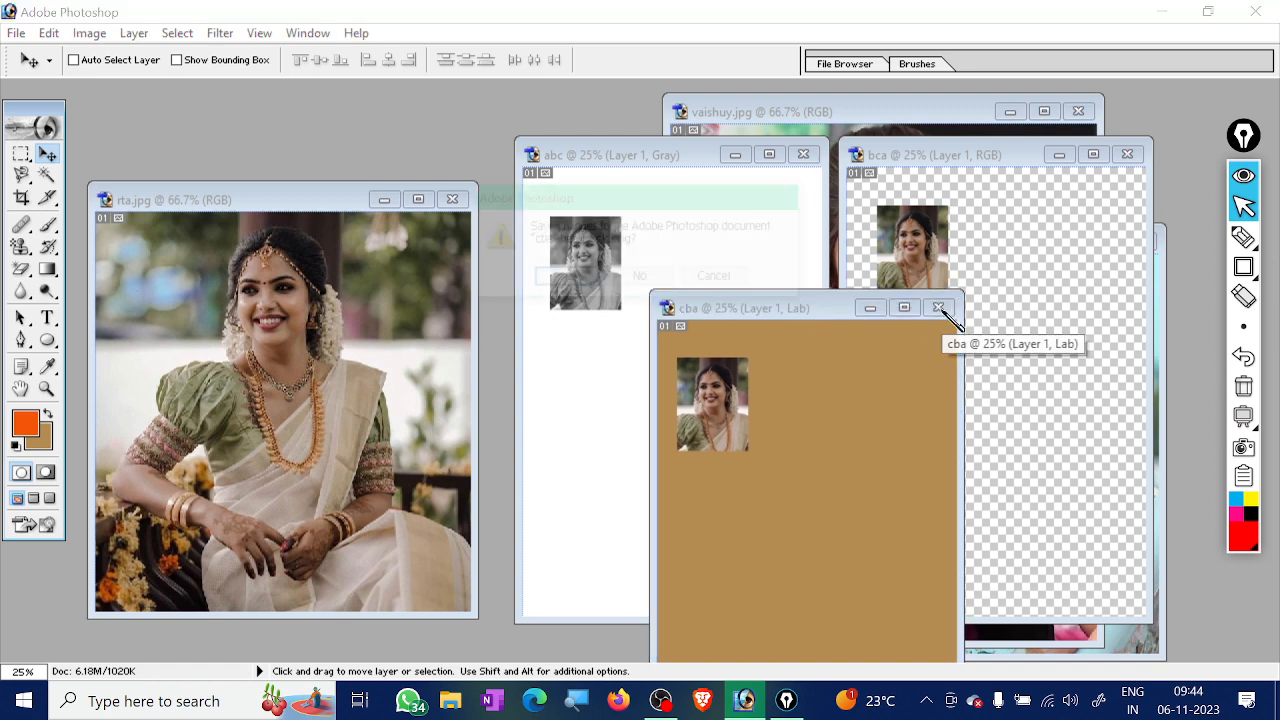
pyautogui.click(643, 279)
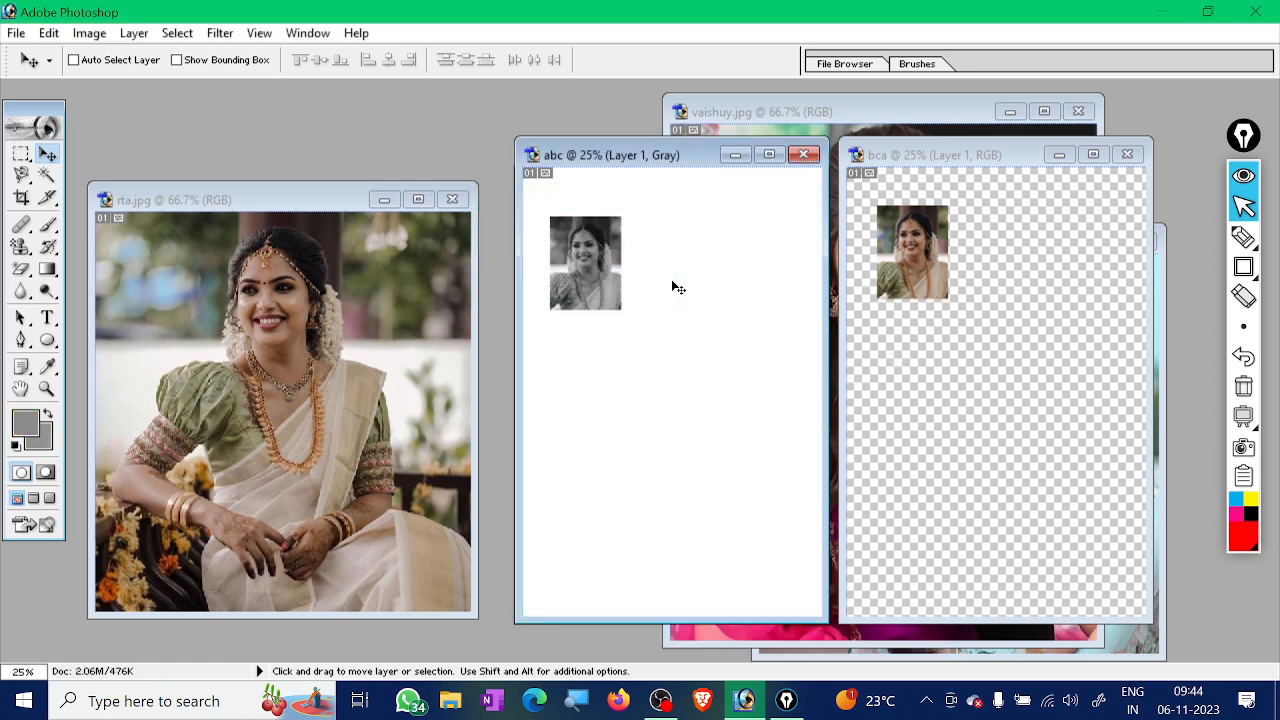
pyautogui.click(805, 155)
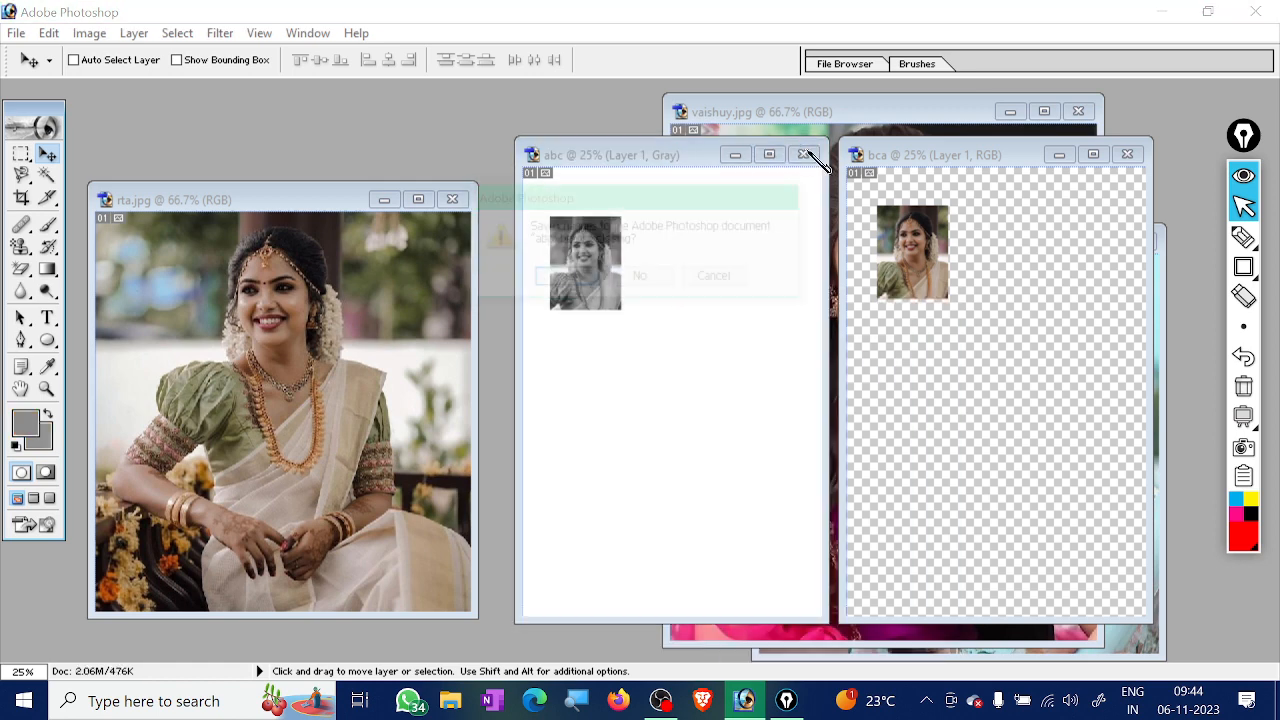
pyautogui.click(643, 279)
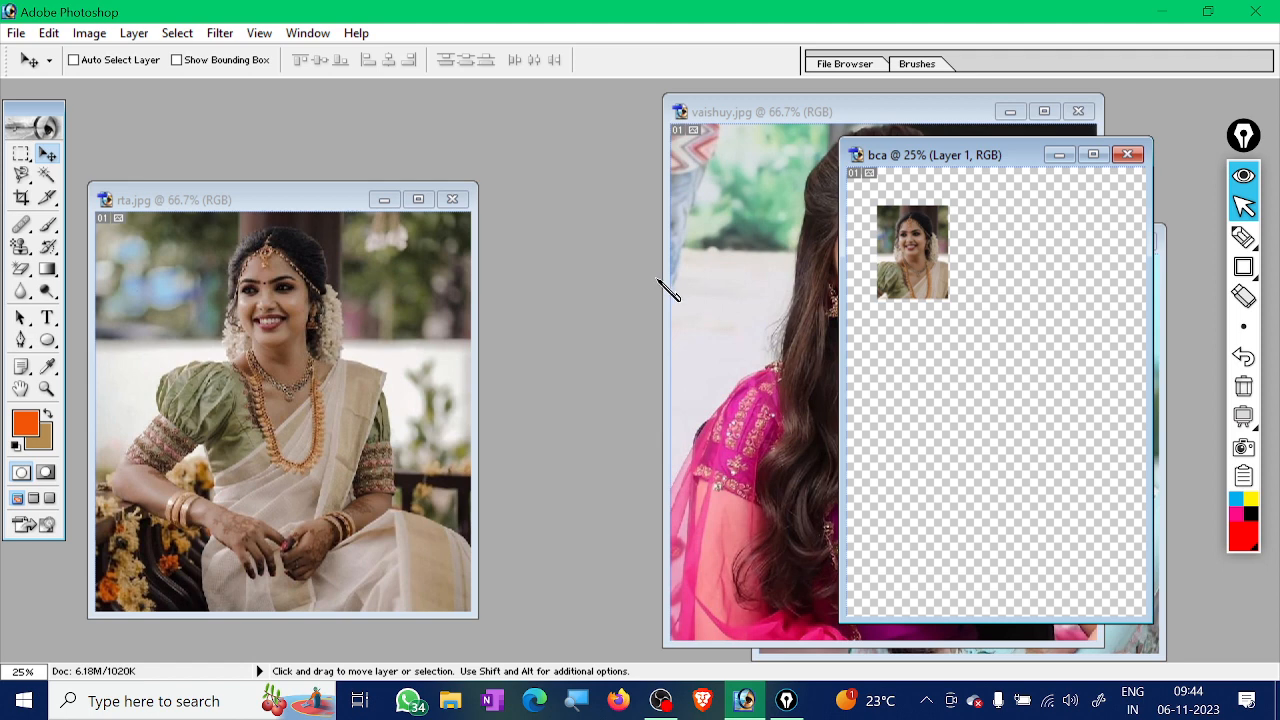
# Move the rta.jpg window farther from the toolbox and revert the image to its saved version
pyautogui.click(287, 213)
pyautogui.moveTo(311, 199); pyautogui.dragTo(420, 134)
pyautogui.click(16, 33)
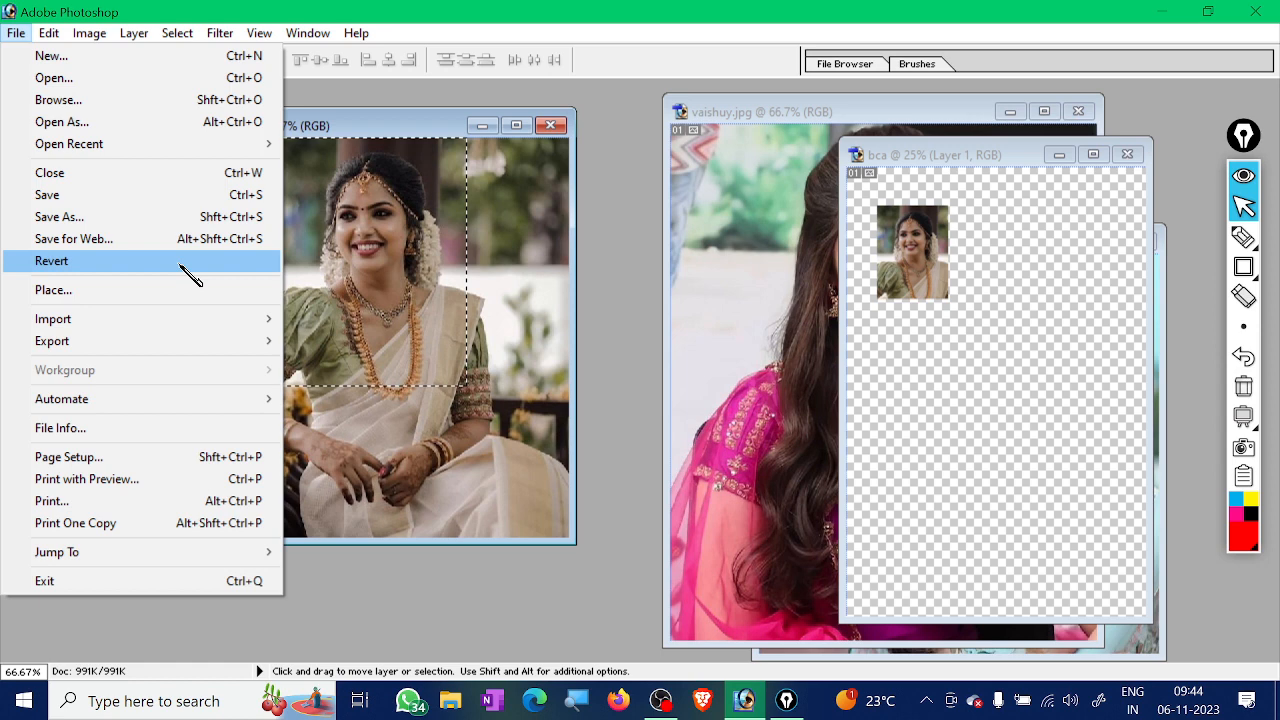
pyautogui.click(182, 262)
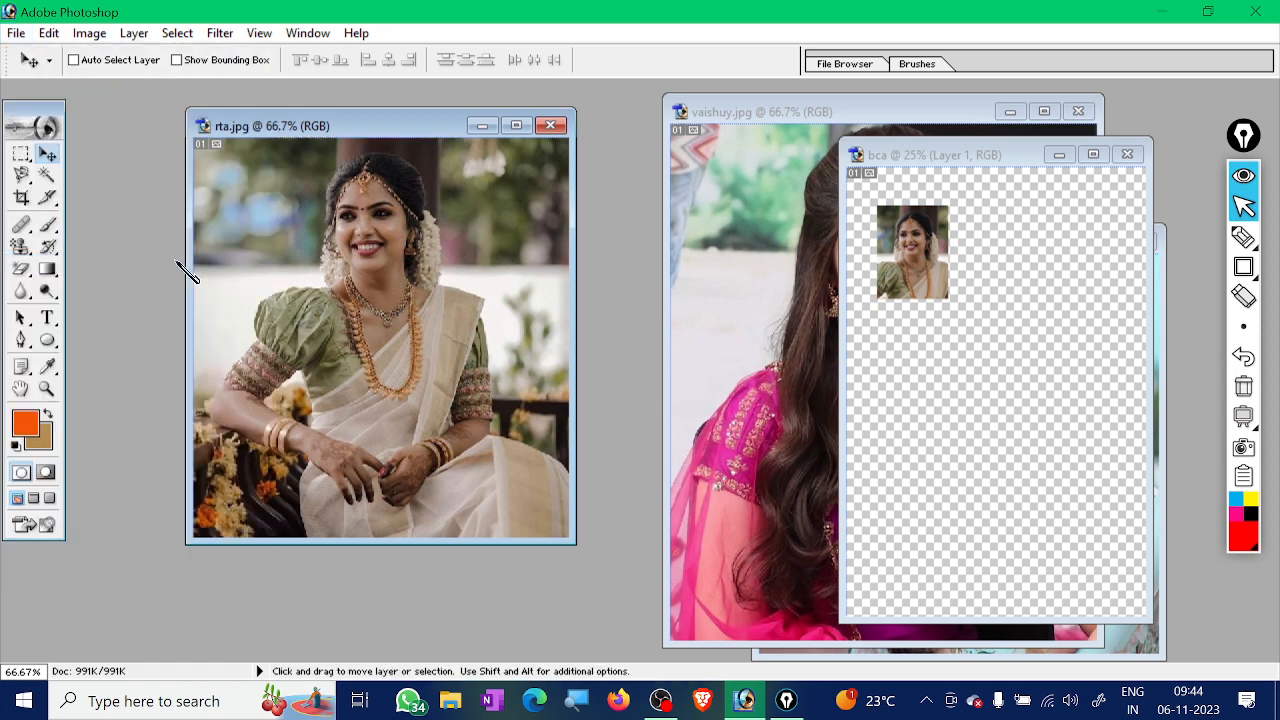
# Draw a rectangular marquee selection around the woman's head and neck in rta.jpg
pyautogui.click(20, 153)
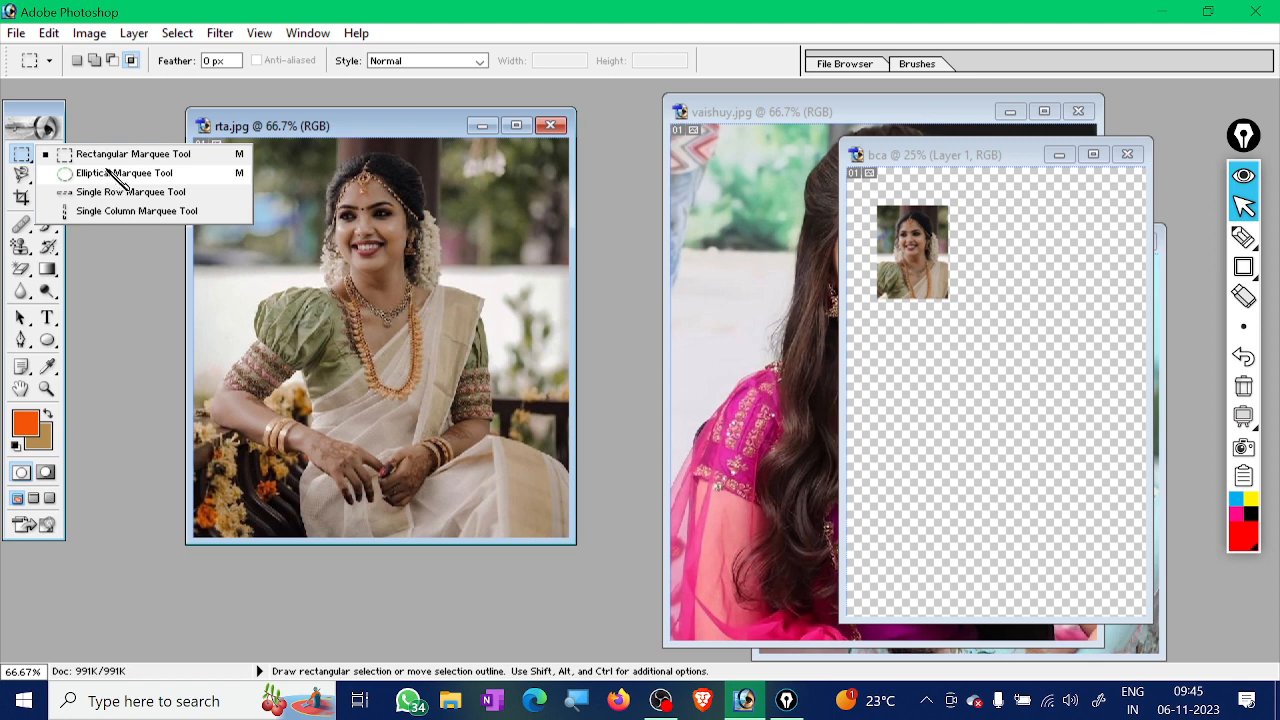
pyautogui.press('Escape')
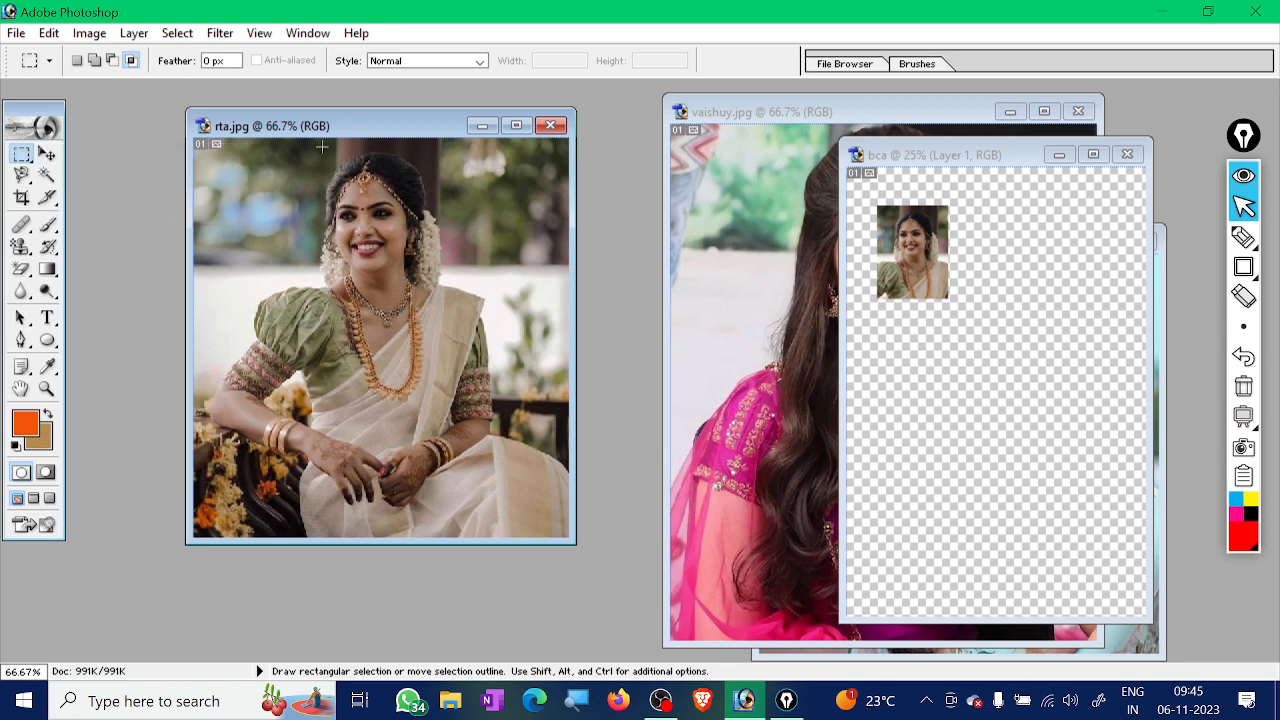
pyautogui.moveTo(346, 215); pyautogui.dragTo(449, 326)
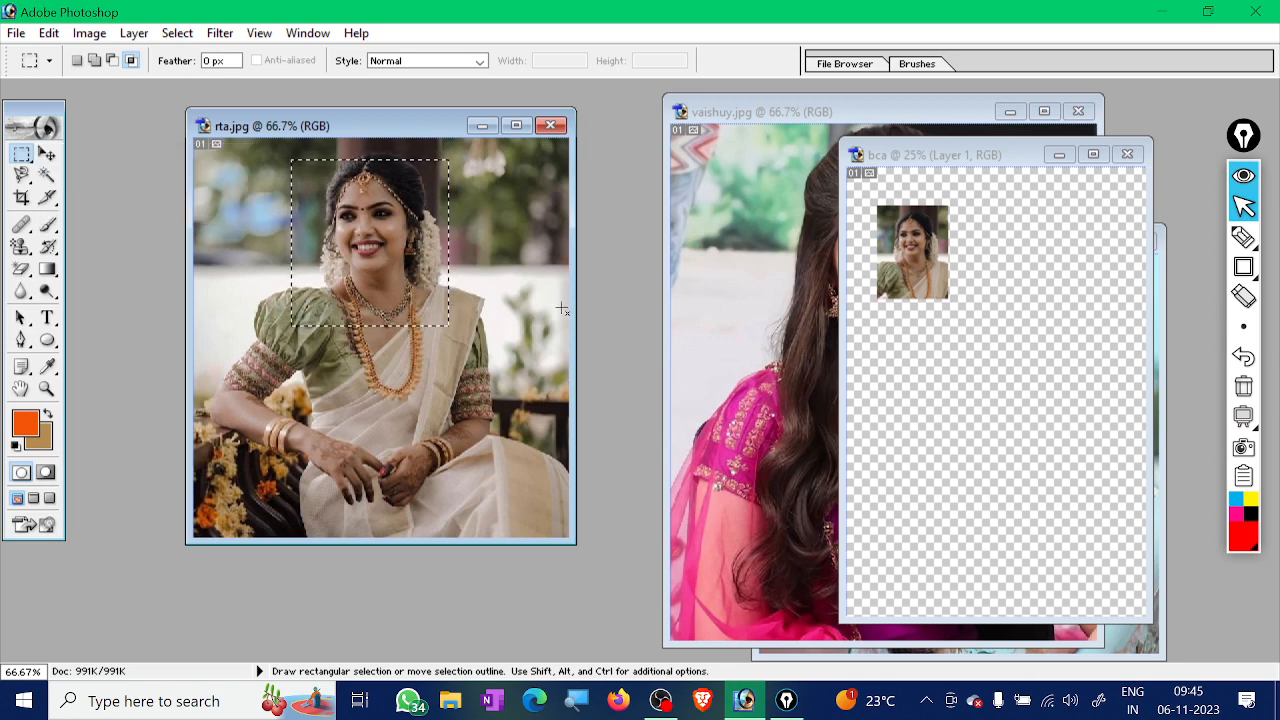
# Open the bxa image from the Photos folder
pyautogui.hotkey('ctrl', 'o')
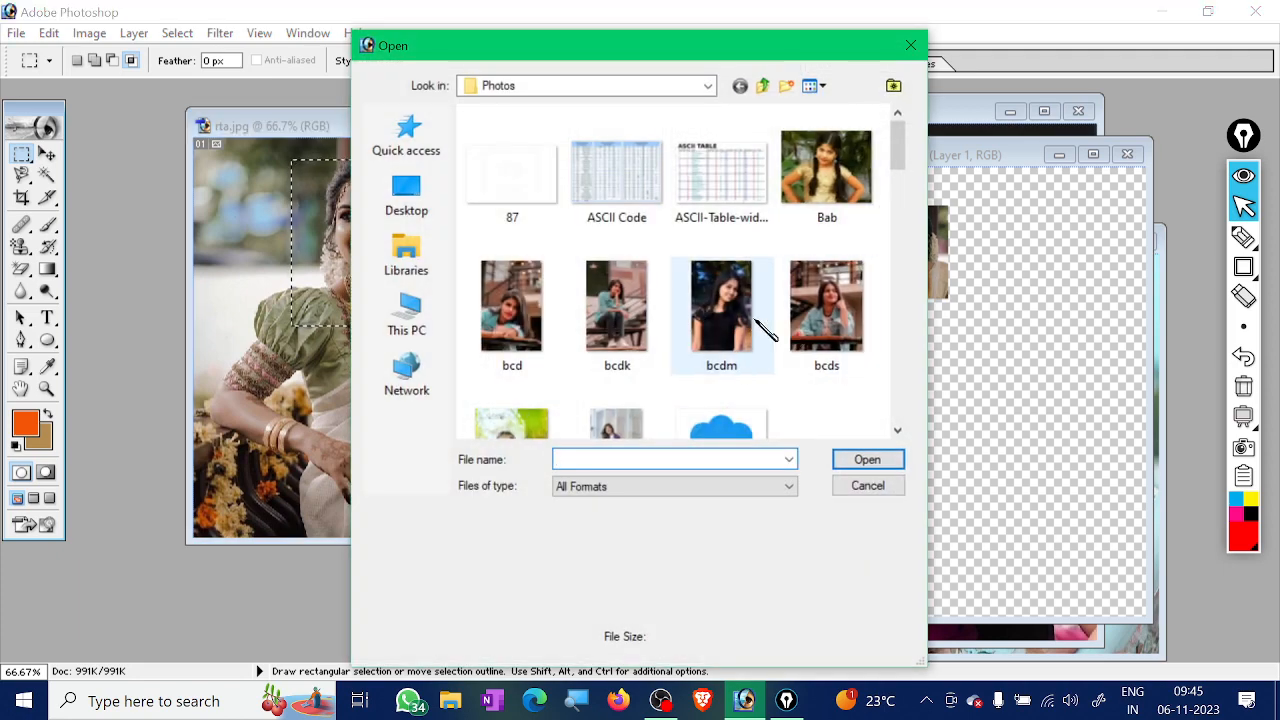
pyautogui.click(714, 303)
pyautogui.scroll(-3, 790, 340)
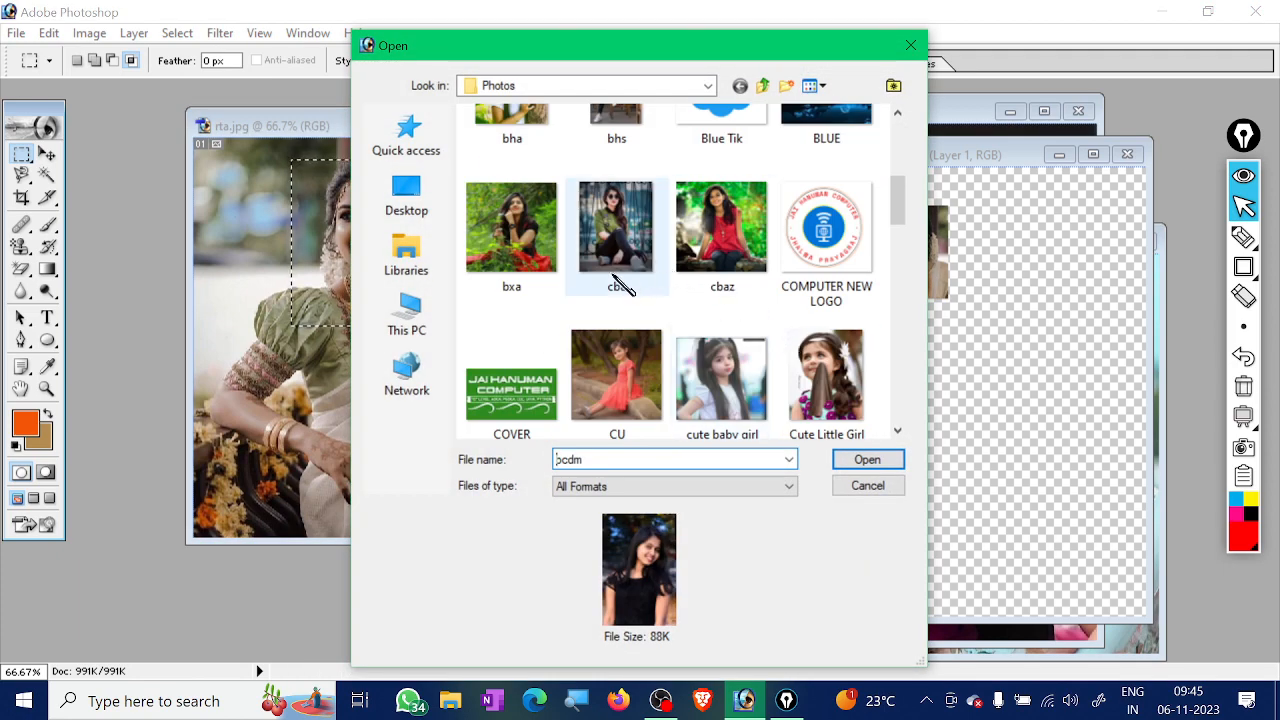
pyautogui.click(515, 270)
pyautogui.click(865, 461)
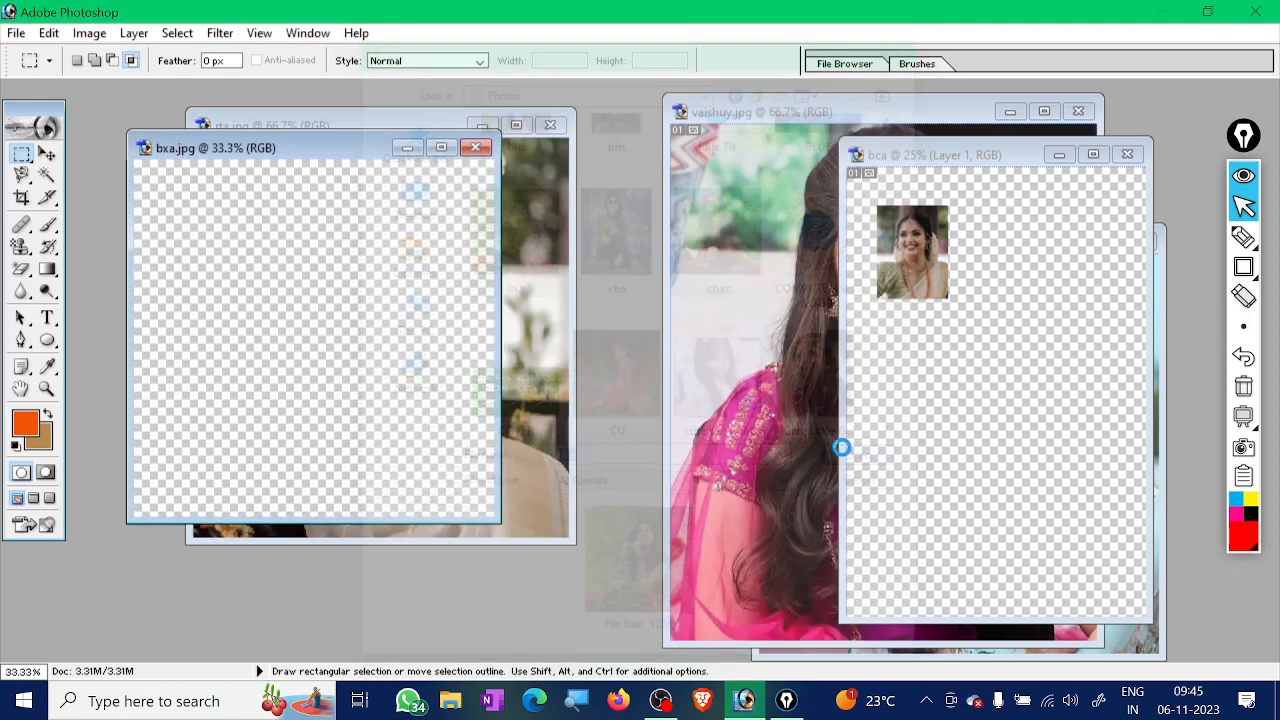
# Open the pic image from the Photos folder and shift its window so that bxa.jpg is partly uncovered
pyautogui.hotkey('ctrl', 'o')
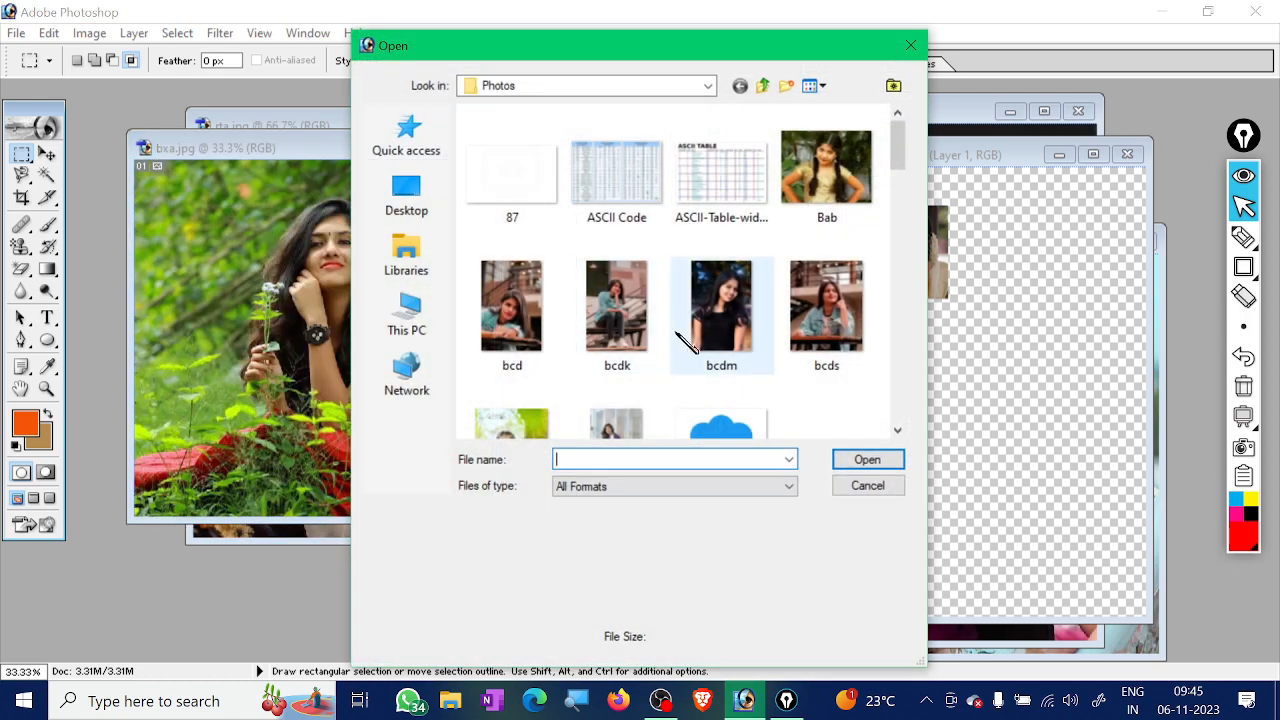
pyautogui.click(710, 315)
pyautogui.scroll(-3, 690, 330)
pyautogui.scroll(-15, 690, 330)
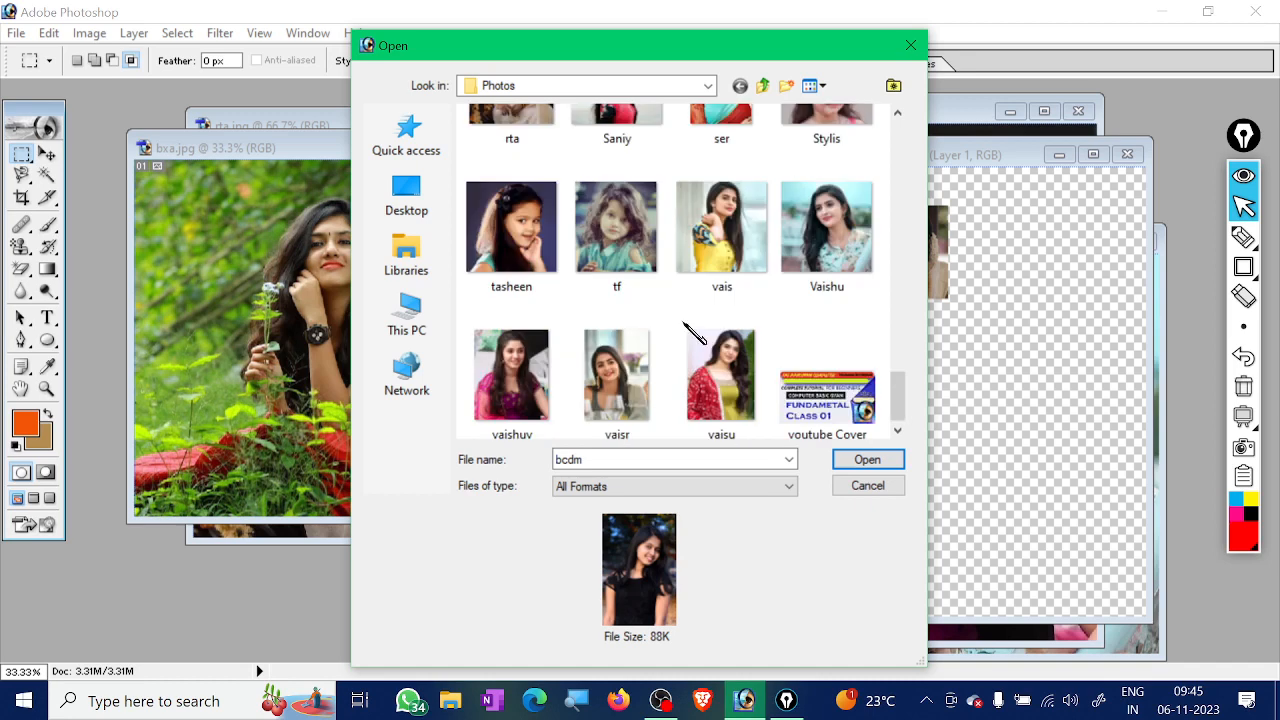
pyautogui.scroll(2, 694, 335)
pyautogui.scroll(-2, 690, 330)
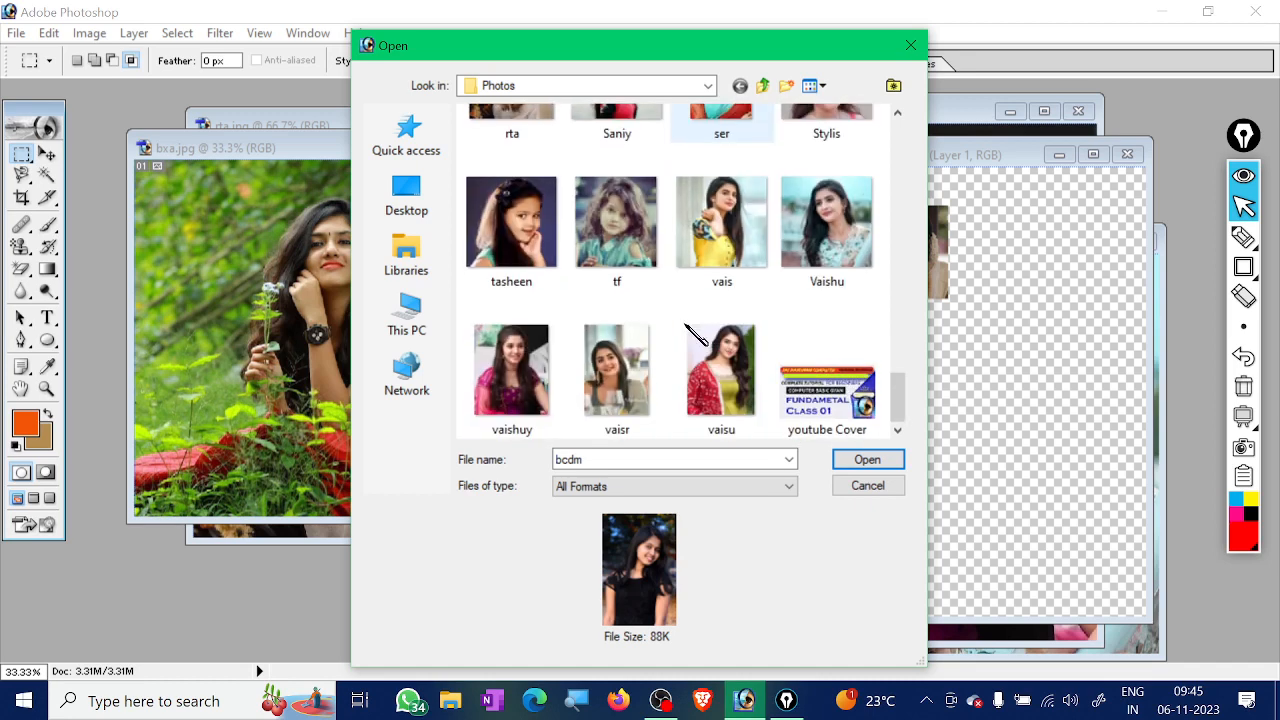
pyautogui.scroll(2, 690, 333)
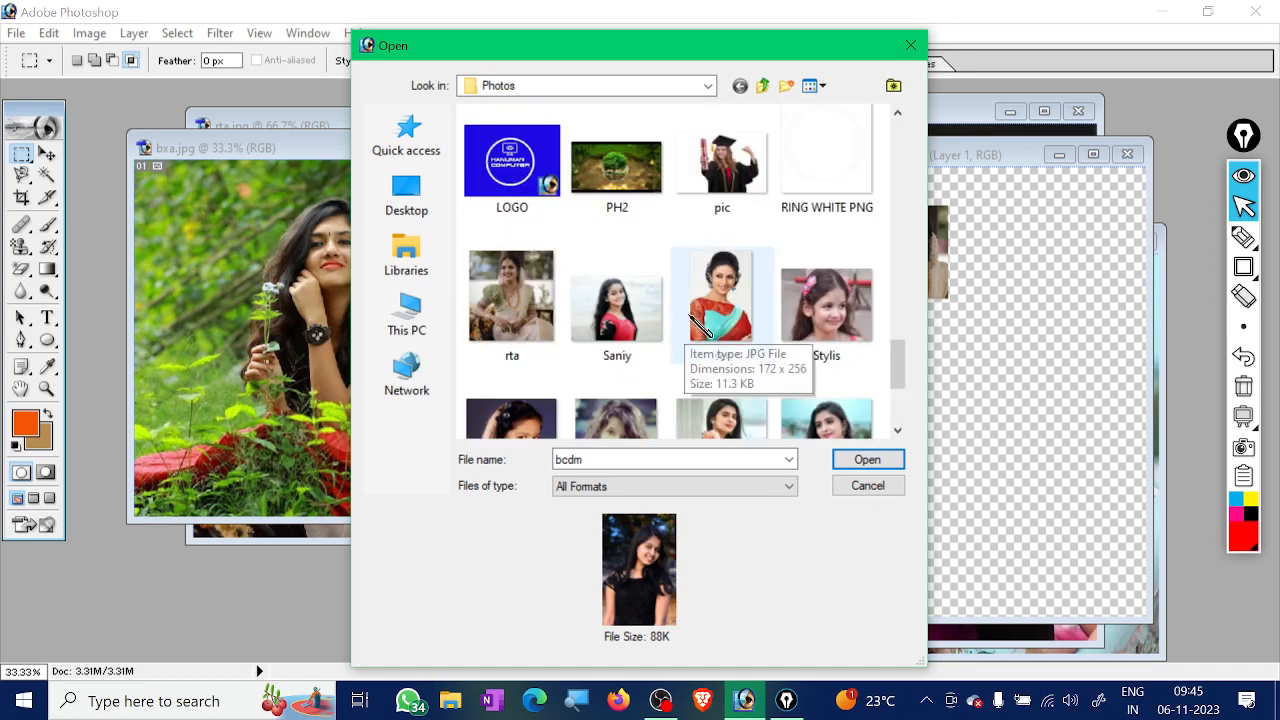
pyautogui.scroll(5, 690, 320)
pyautogui.scroll(-5, 690, 300)
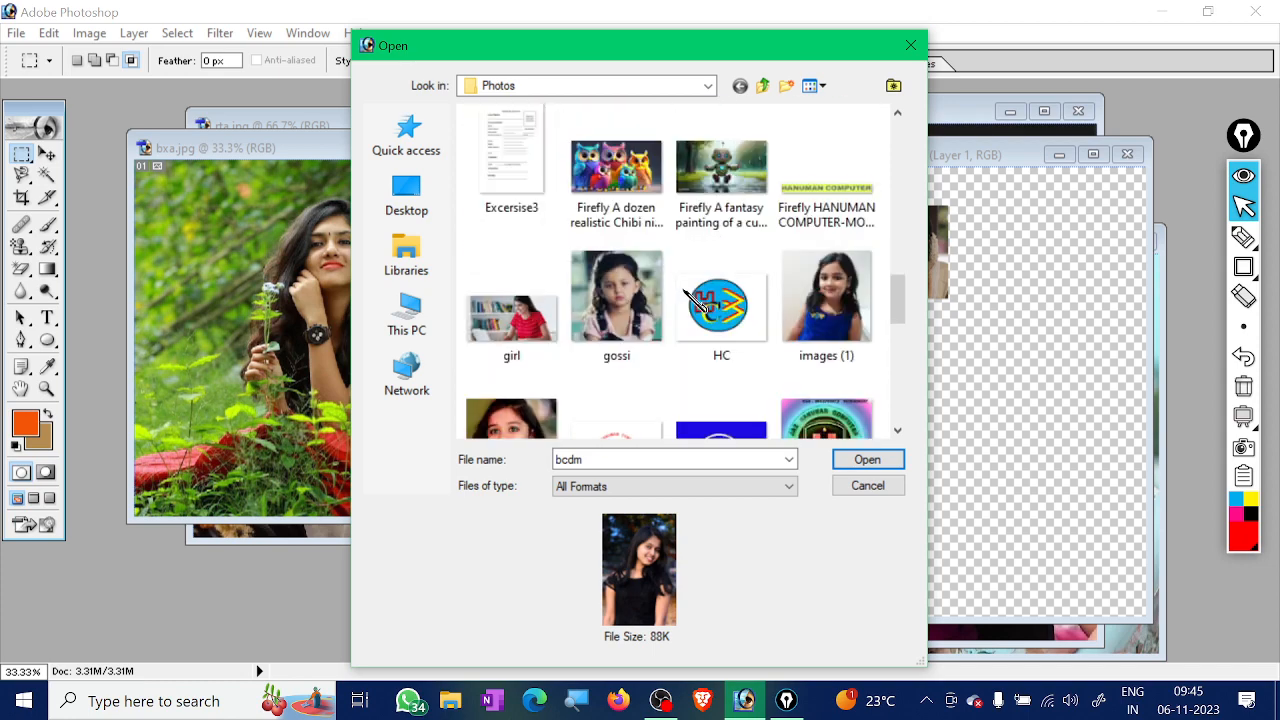
pyautogui.click(722, 160)
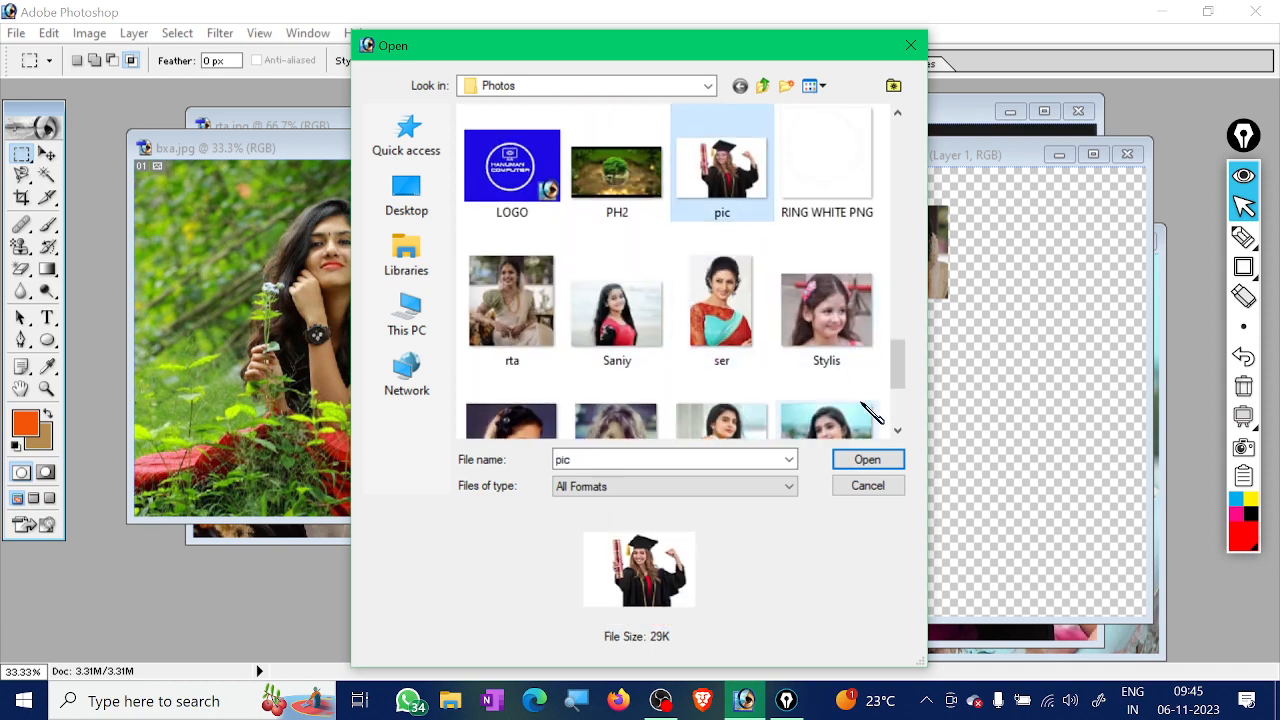
pyautogui.click(868, 461)
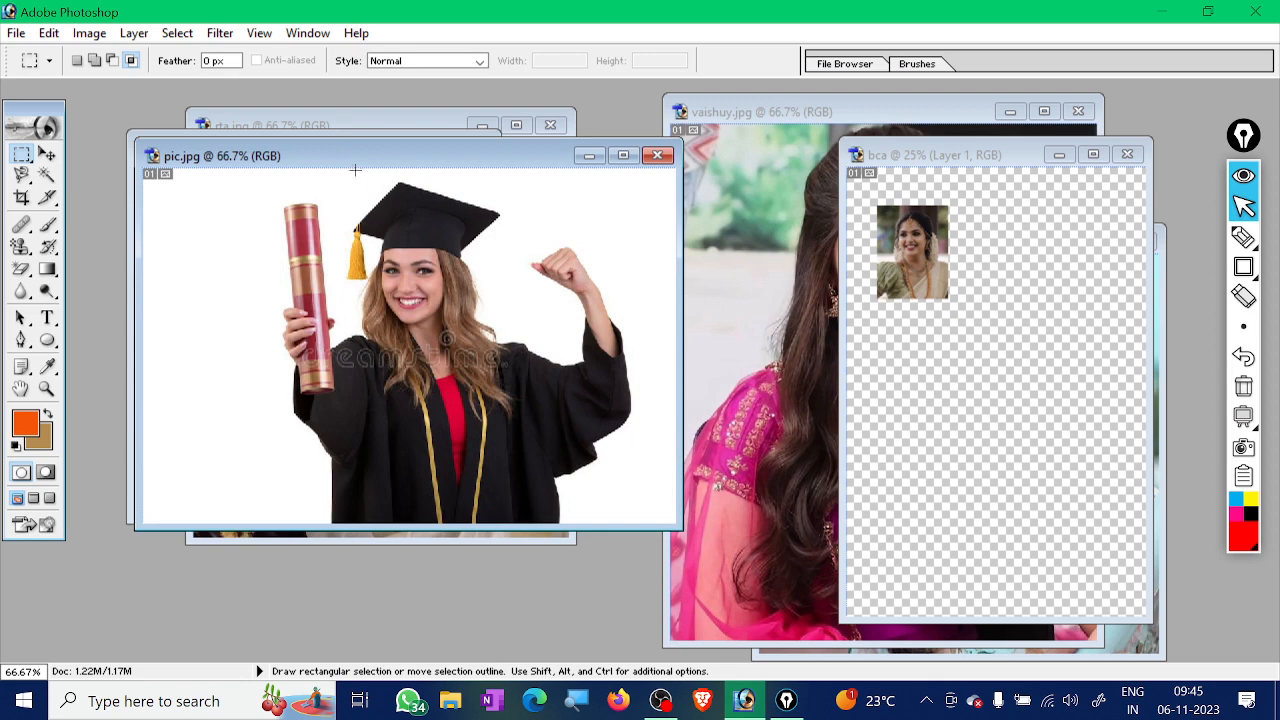
pyautogui.moveTo(356, 167); pyautogui.dragTo(453, 131)
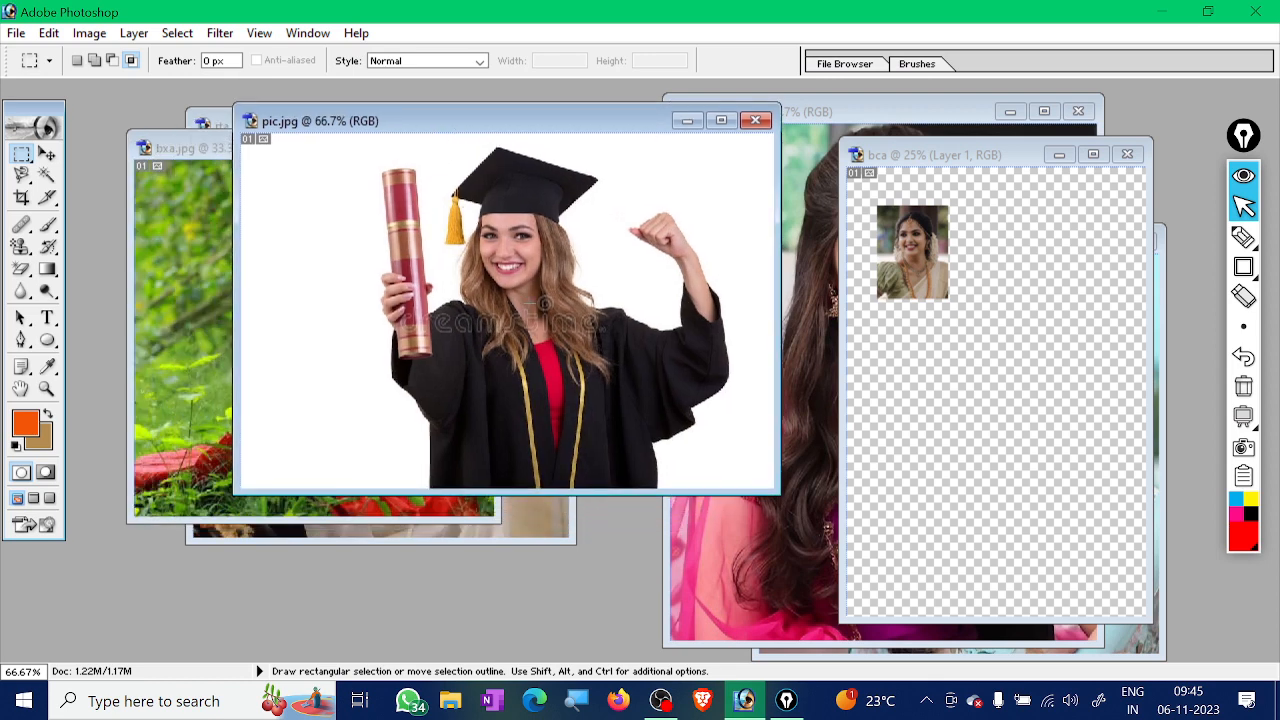
# Draw a rectangular marquee selection around the graduate's head and cap in pic.jpg
pyautogui.click(21, 153)
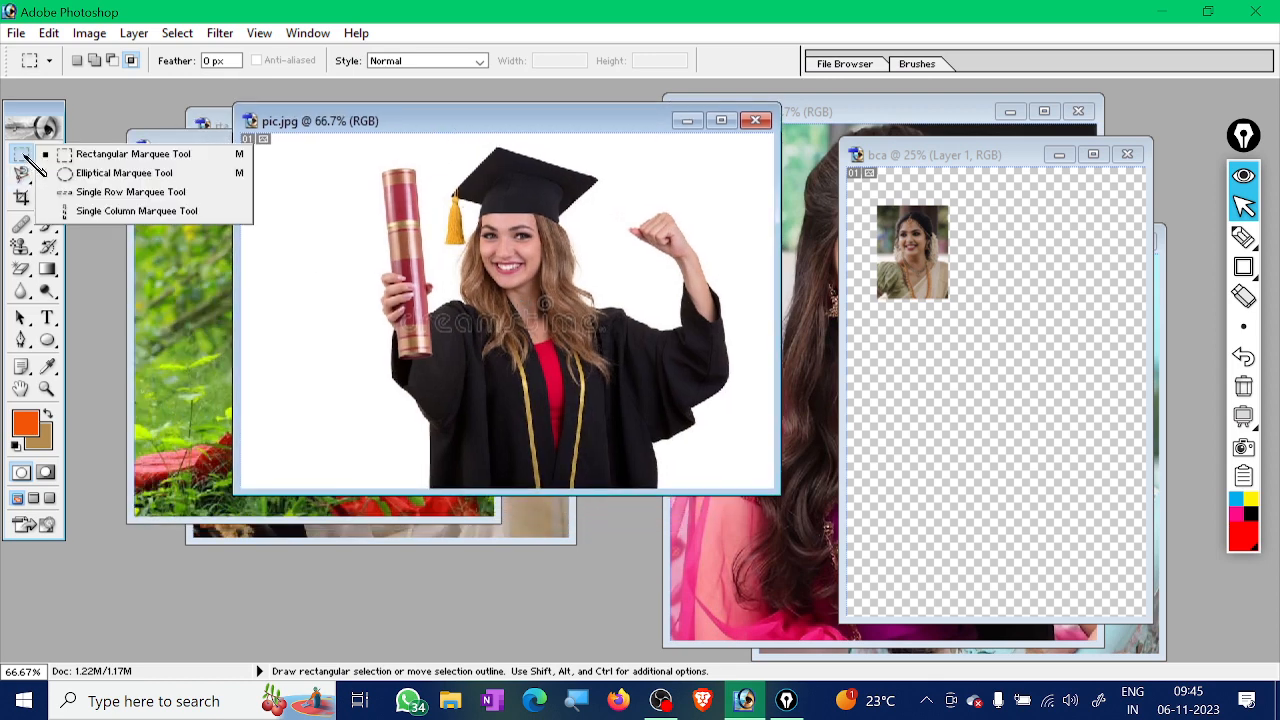
pyautogui.click(93, 157)
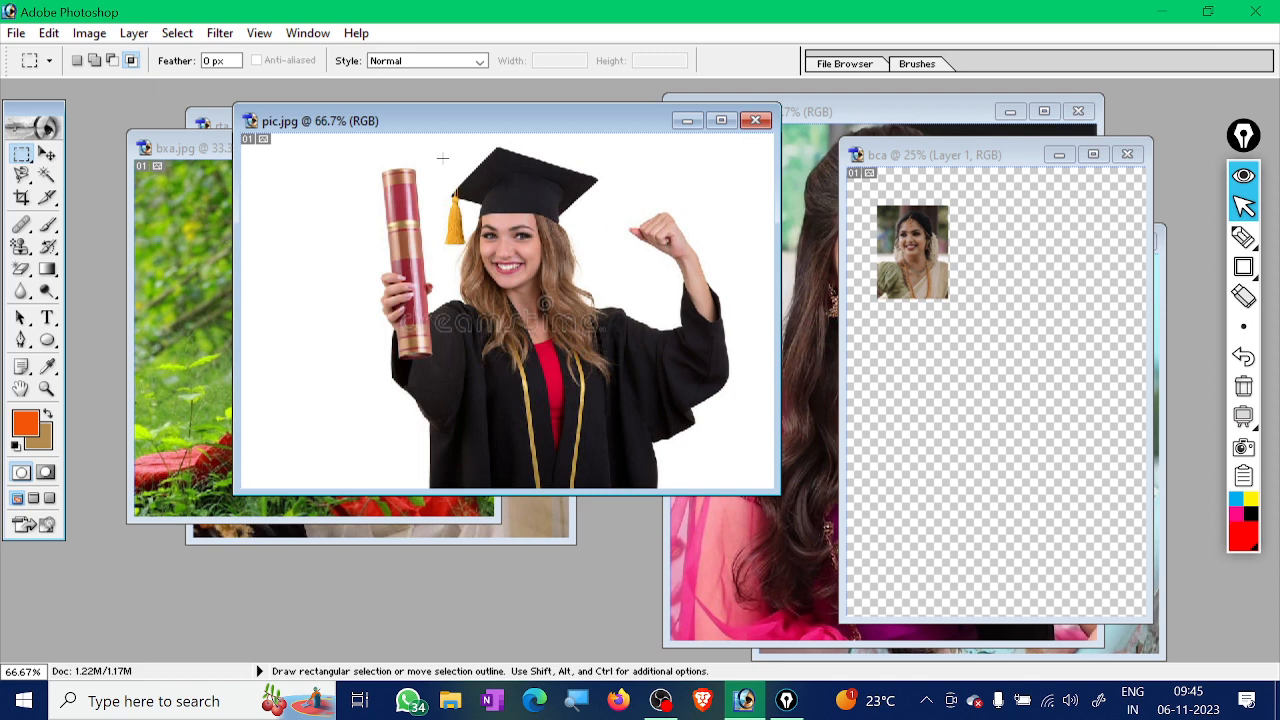
pyautogui.moveTo(541, 219); pyautogui.dragTo(593, 316)
# Mark the marquee tool and its options in red with the screen pen, clear the marks and return to the marquee tool
pyautogui.click(1243, 238)
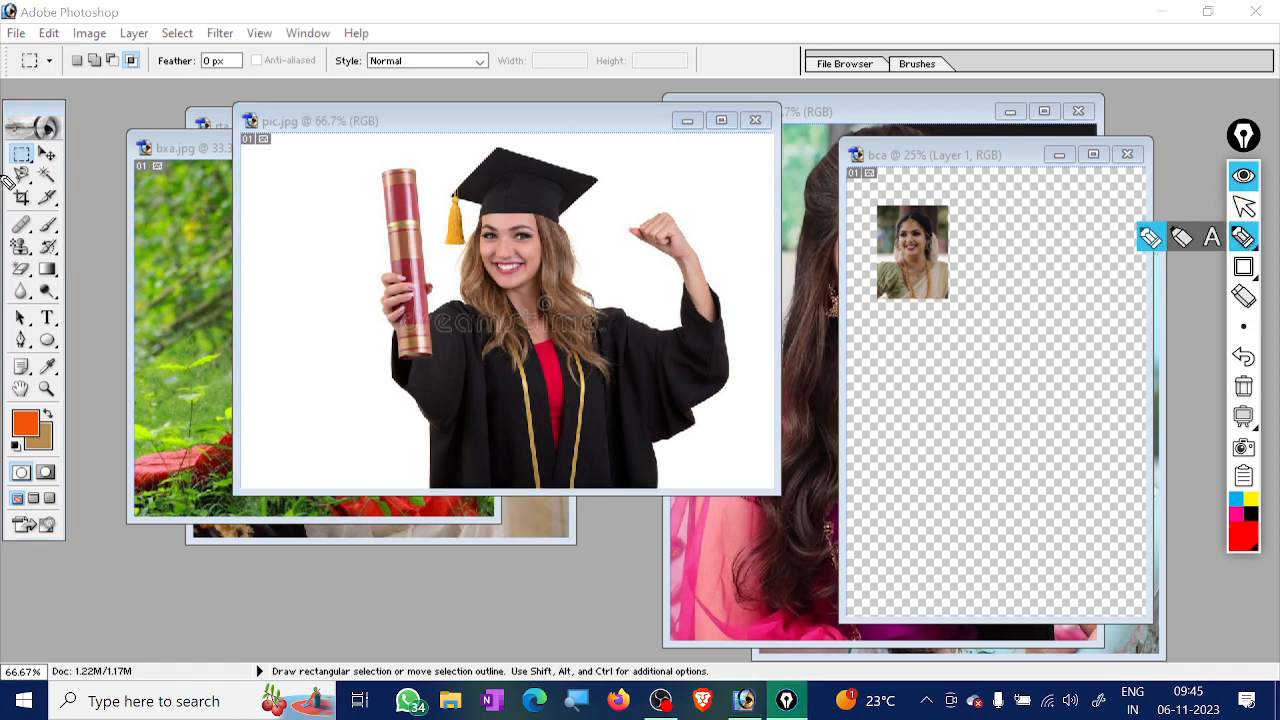
pyautogui.moveTo(30, 160)
pyautogui.mouseDown()
pyautogui.moveTo(67, 78)
pyautogui.moveTo(54, 75)
pyautogui.moveTo(77, 74)
pyautogui.moveTo(76, 88)
pyautogui.moveTo(626, 60)
pyautogui.mouseUp()
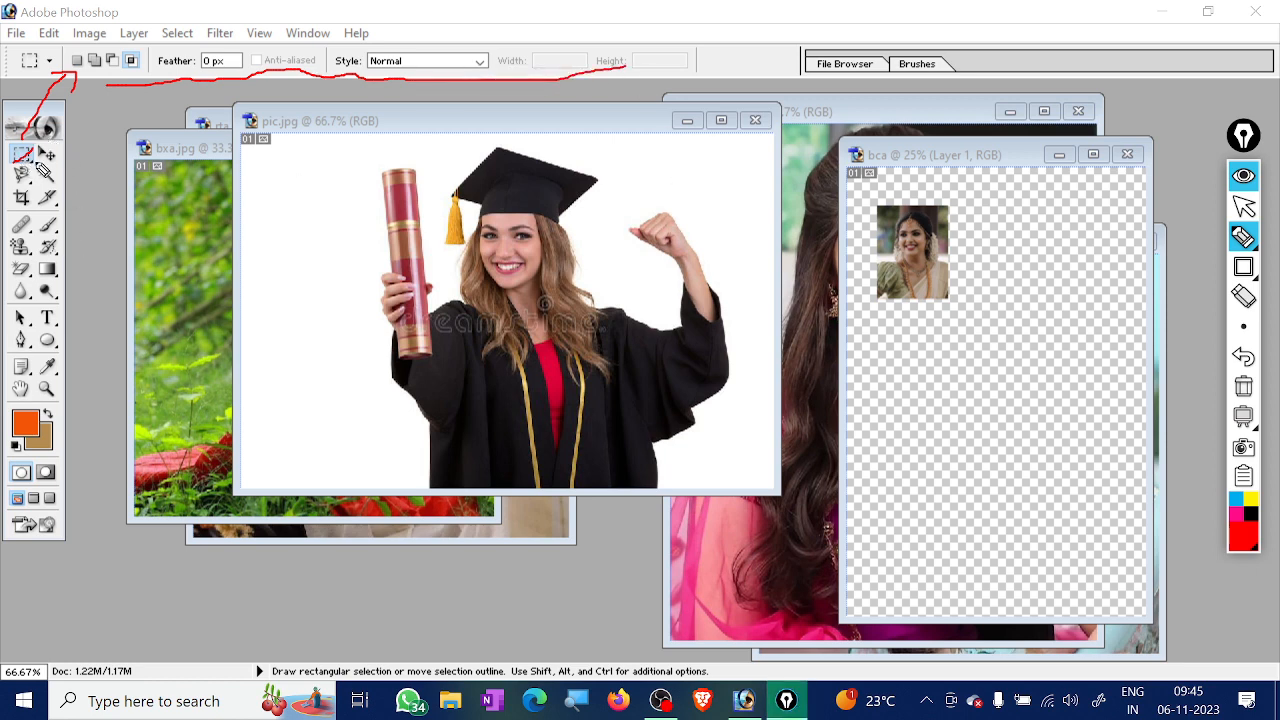
pyautogui.click(1240, 390)
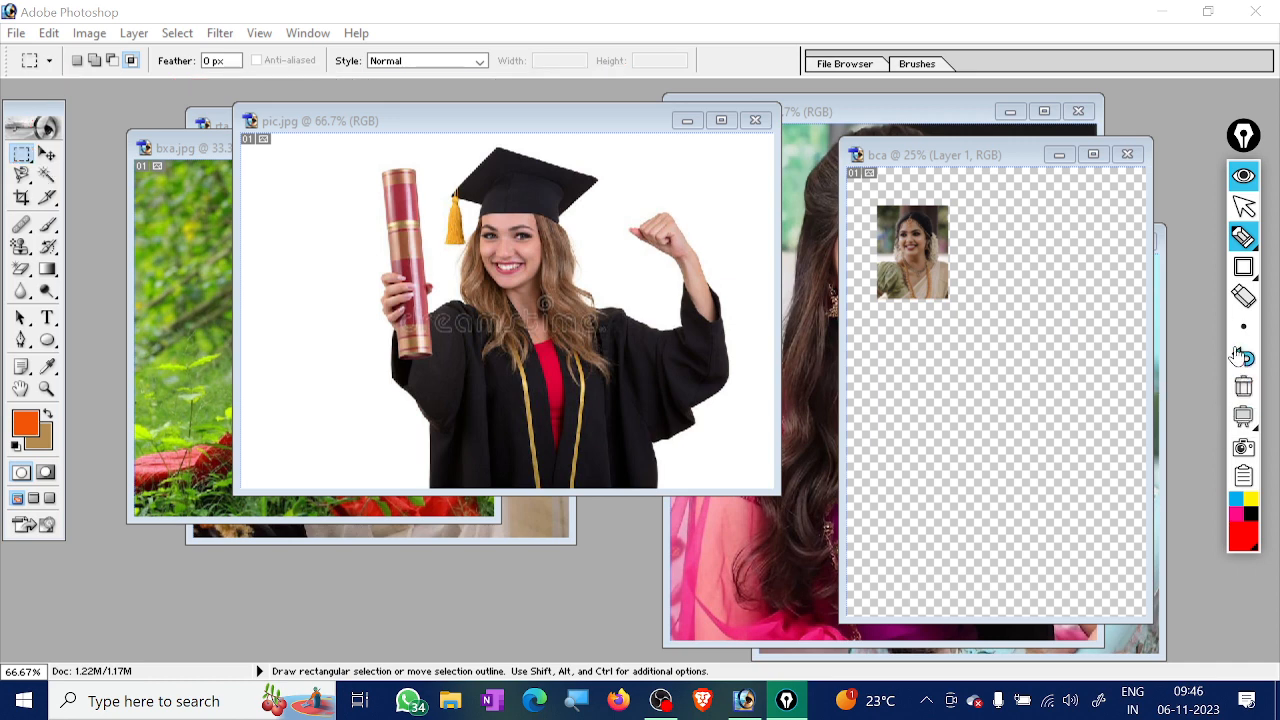
pyautogui.click(1242, 205)
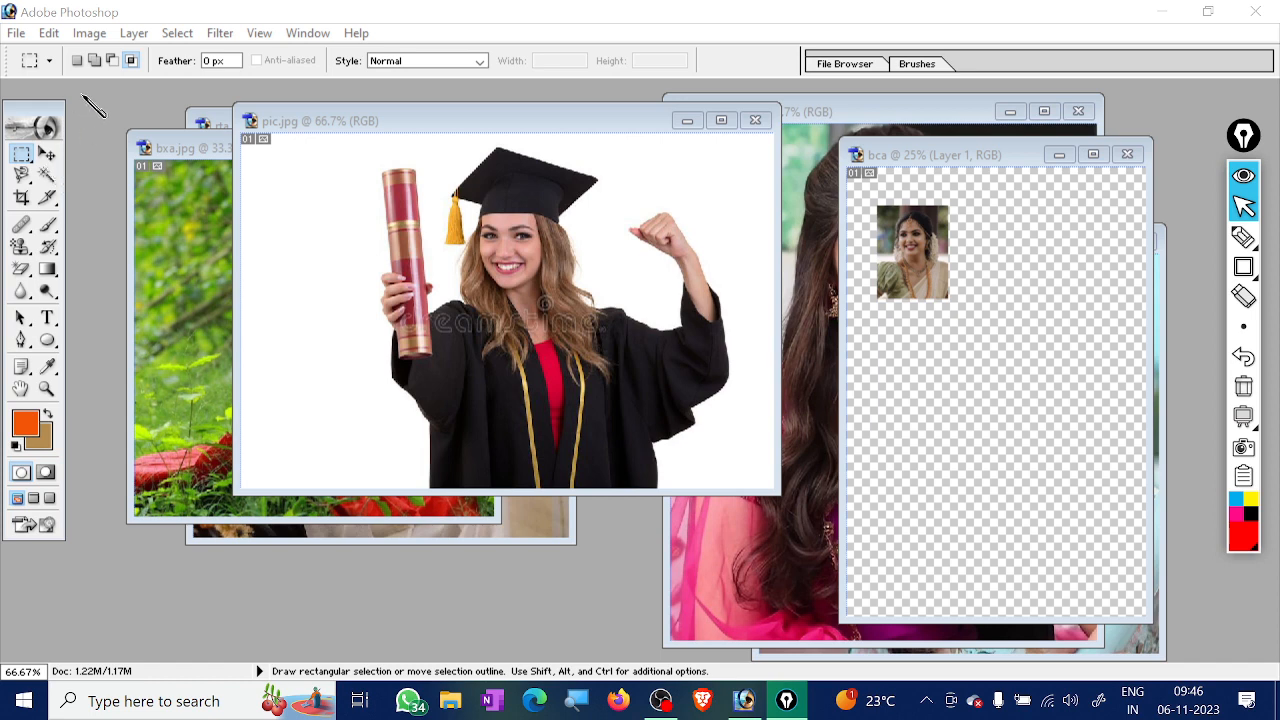
pyautogui.click(24, 158)
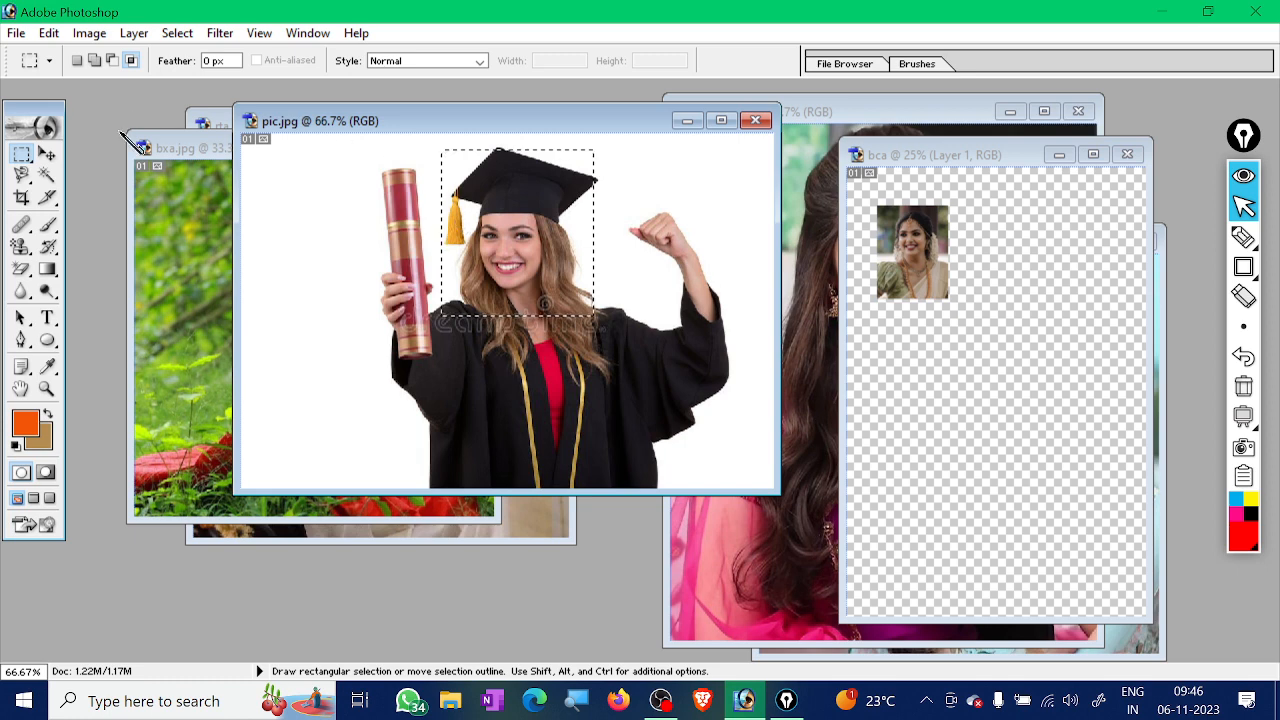
# Set the marquee to New selection and replace the selection with a rectangle spanning the graduate's scroll, head and raised arm
pyautogui.click(77, 60)
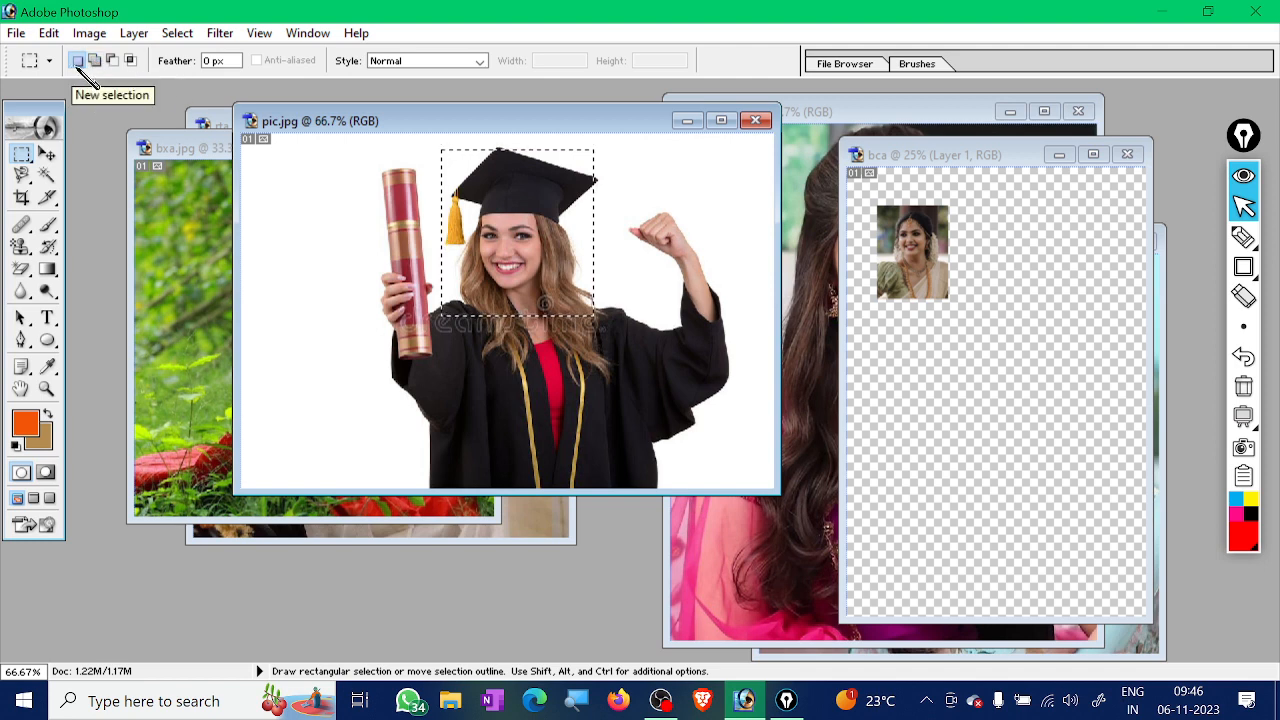
pyautogui.click(280, 242)
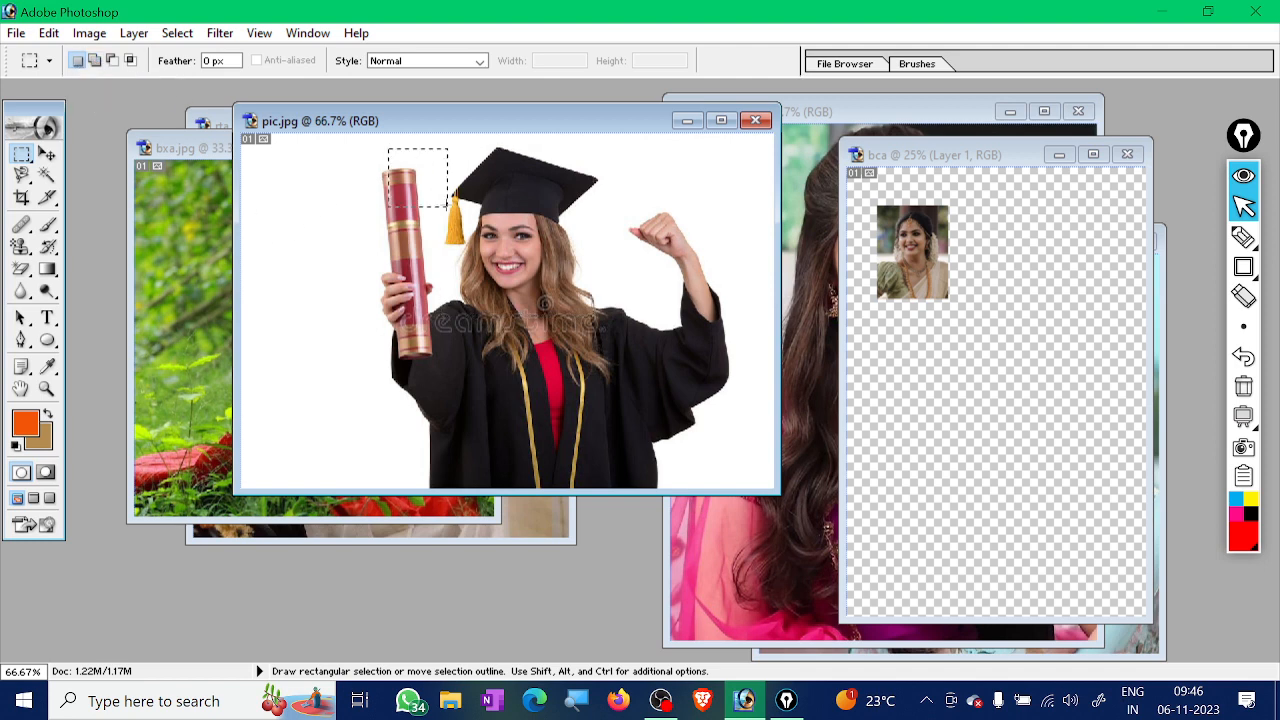
pyautogui.moveTo(667, 346); pyautogui.dragTo(703, 374)
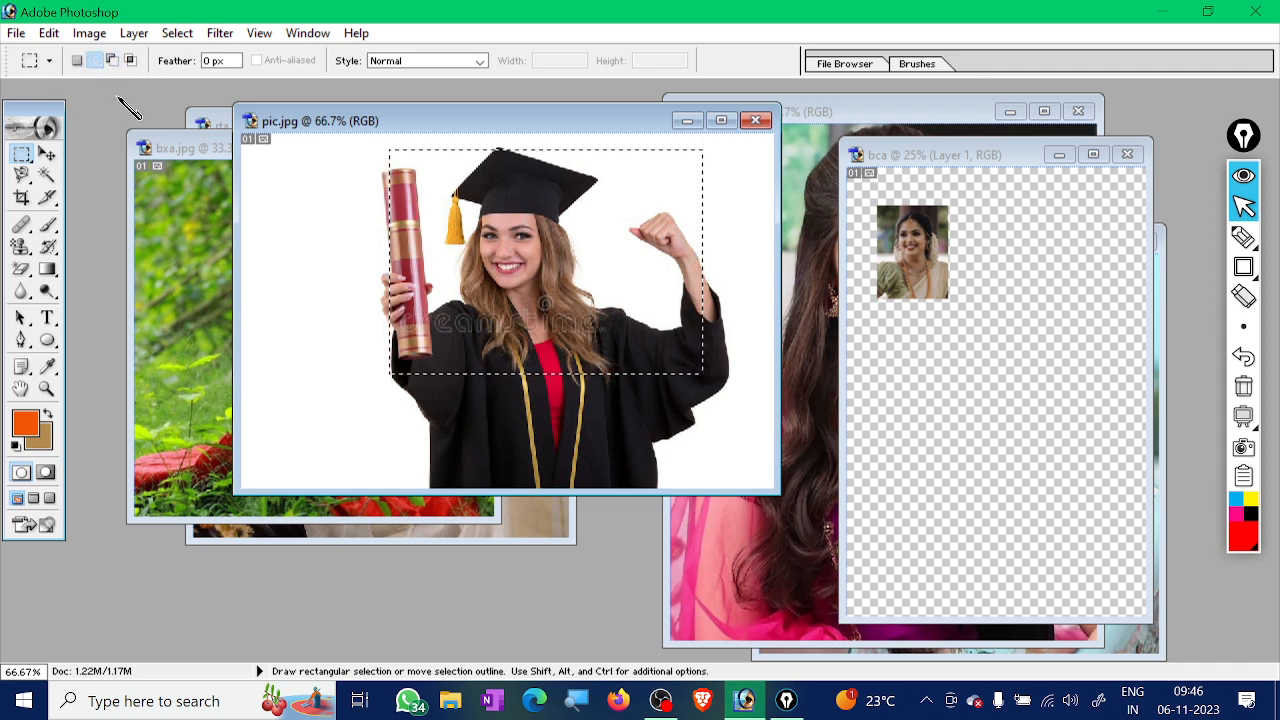
# Set the marquee to Add to selection and extend the selection beyond the scroll and down over the gown
pyautogui.click(96, 62)
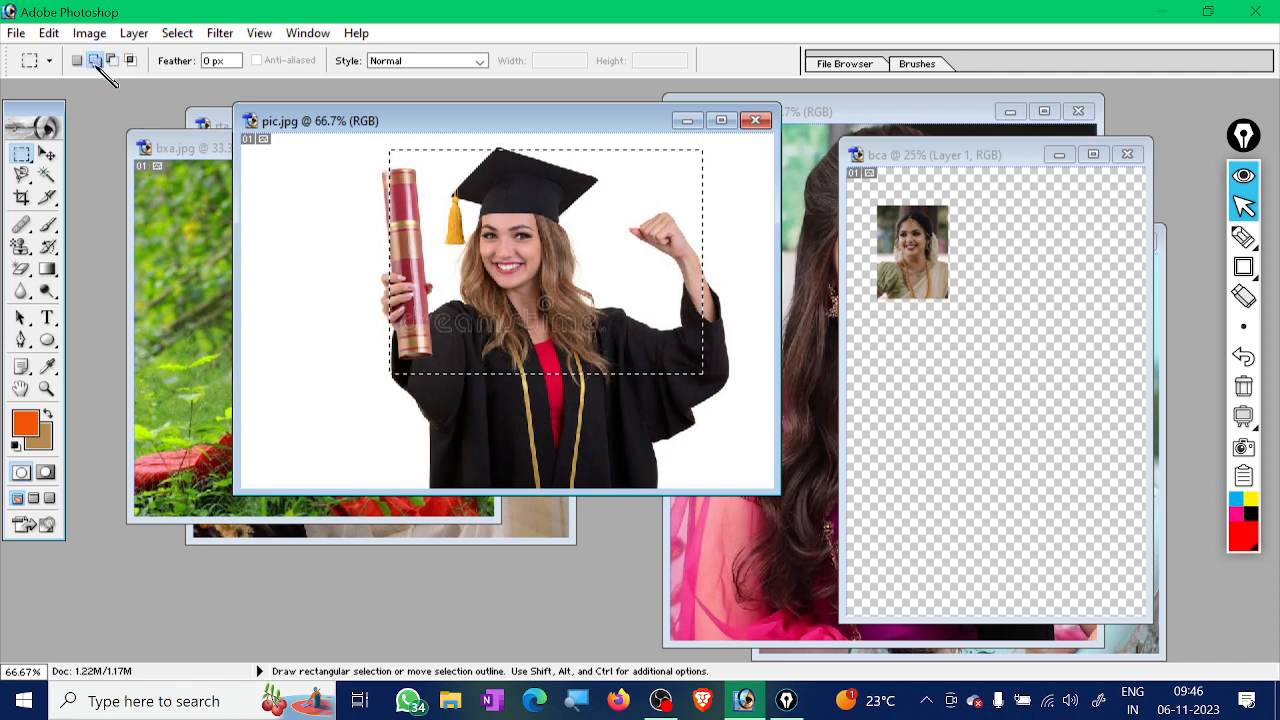
pyautogui.moveTo(361, 207); pyautogui.dragTo(415, 271)
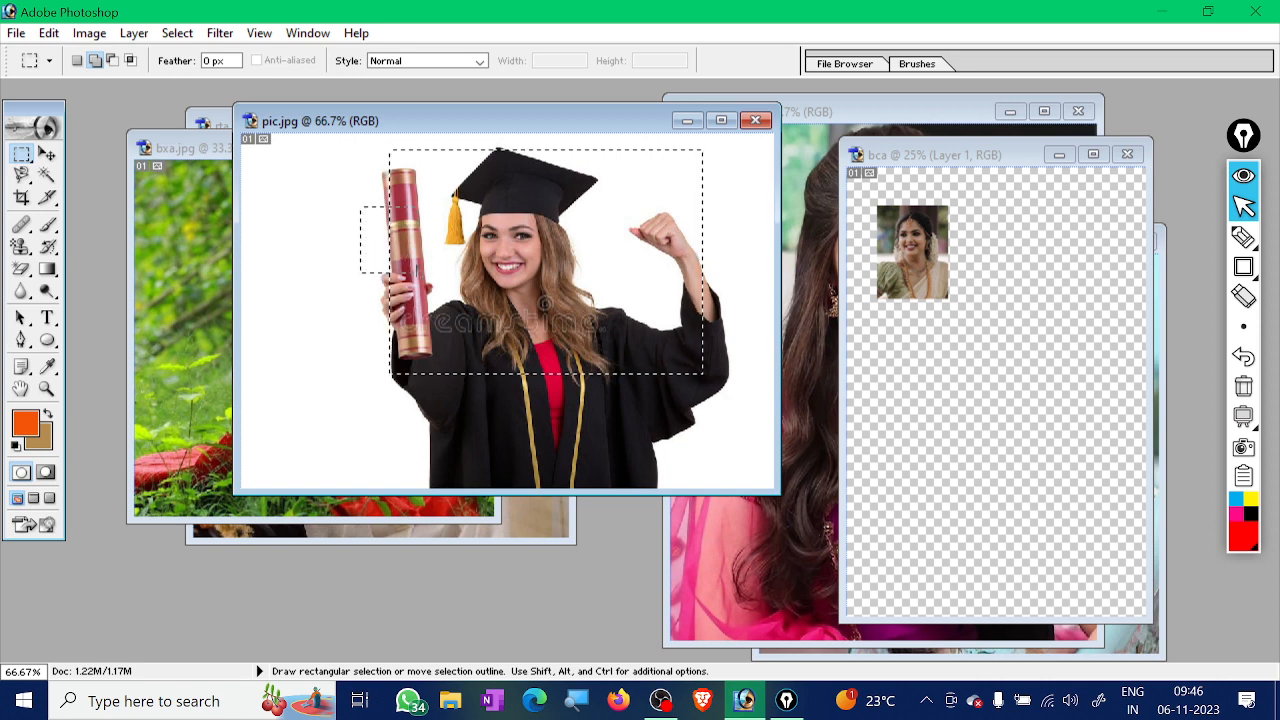
pyautogui.moveTo(534, 386); pyautogui.dragTo(540, 400)
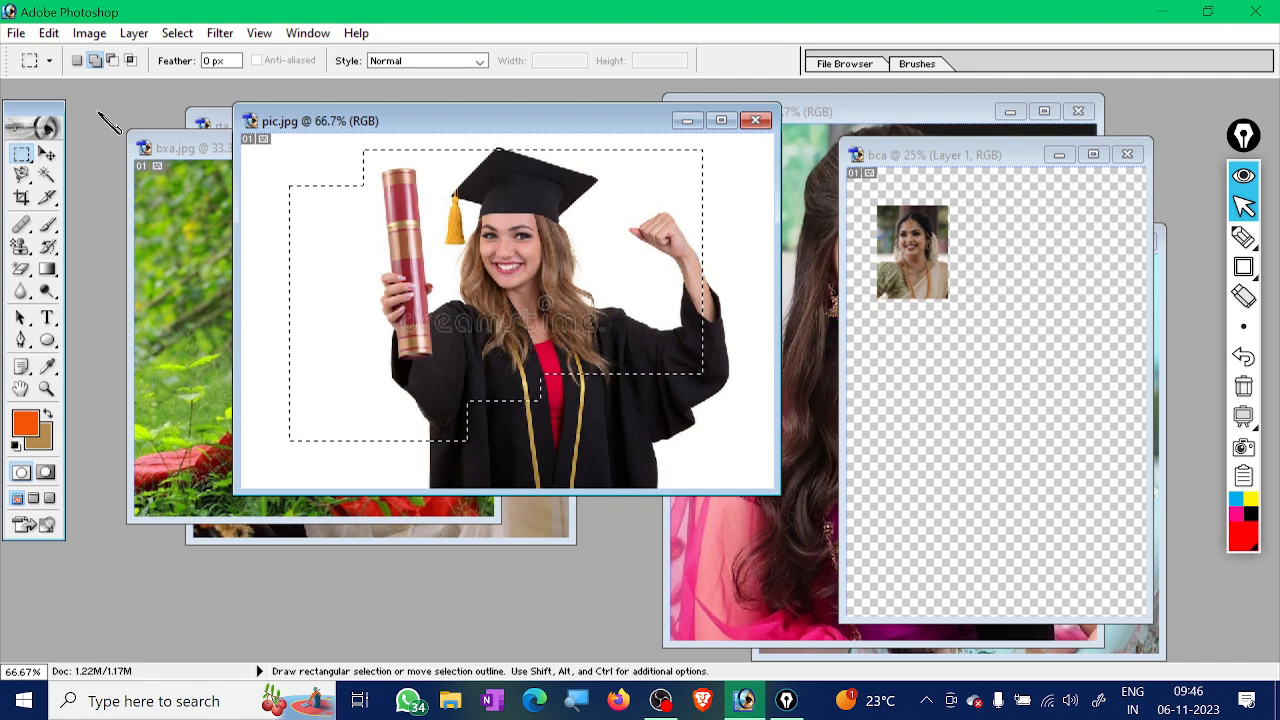
# Set the marquee to Subtract from selection and cut away the areas around the raised arm, lower gown and scroll
pyautogui.click(112, 63)
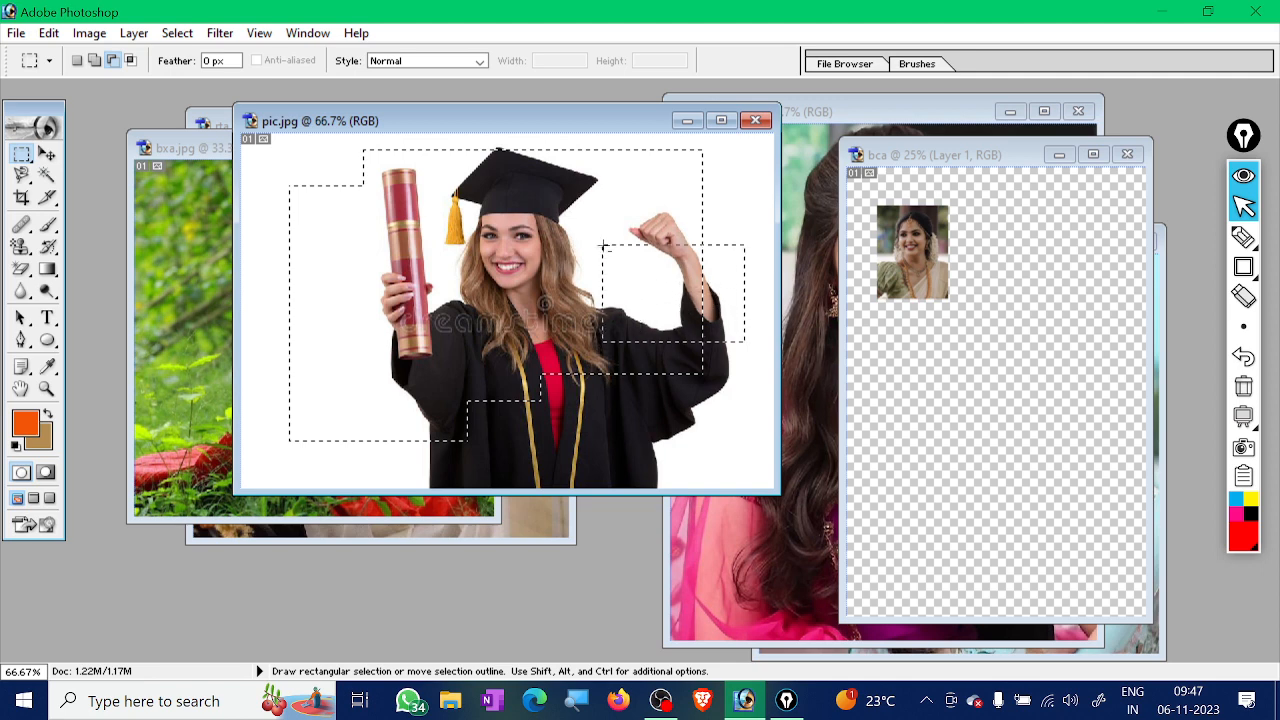
pyautogui.moveTo(604, 244); pyautogui.dragTo(562, 142)
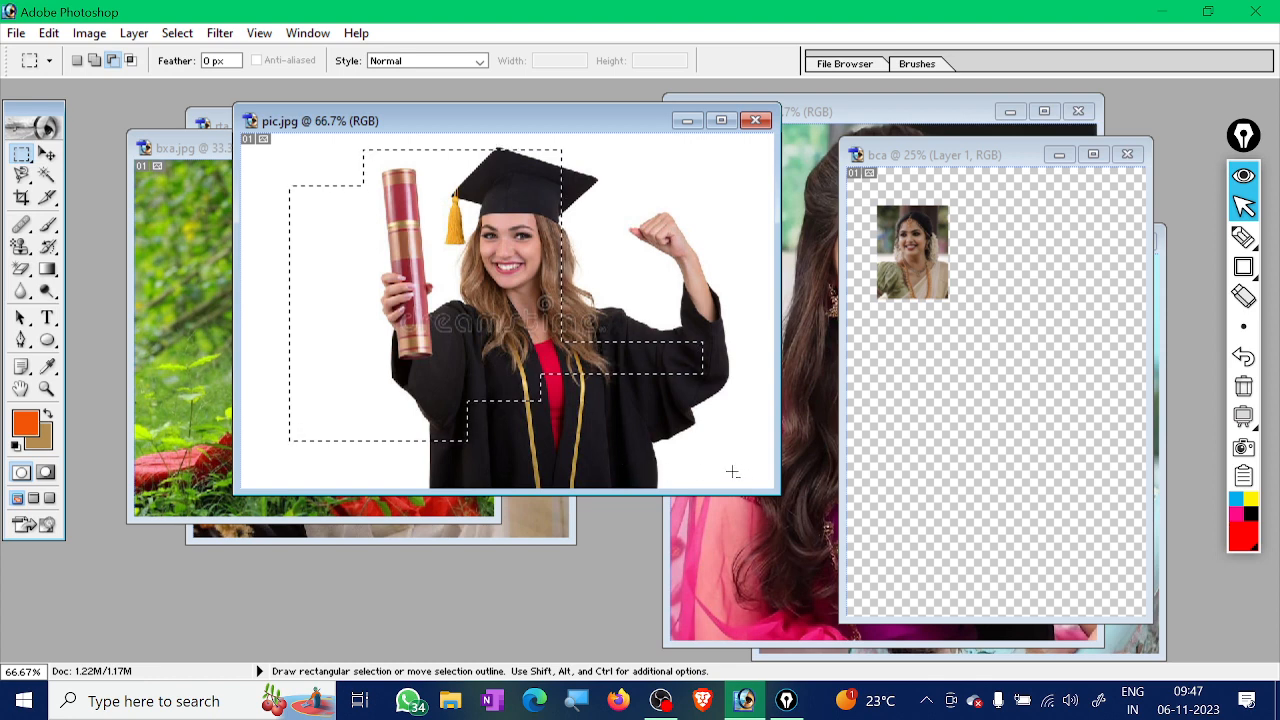
pyautogui.moveTo(746, 477); pyautogui.dragTo(266, 322)
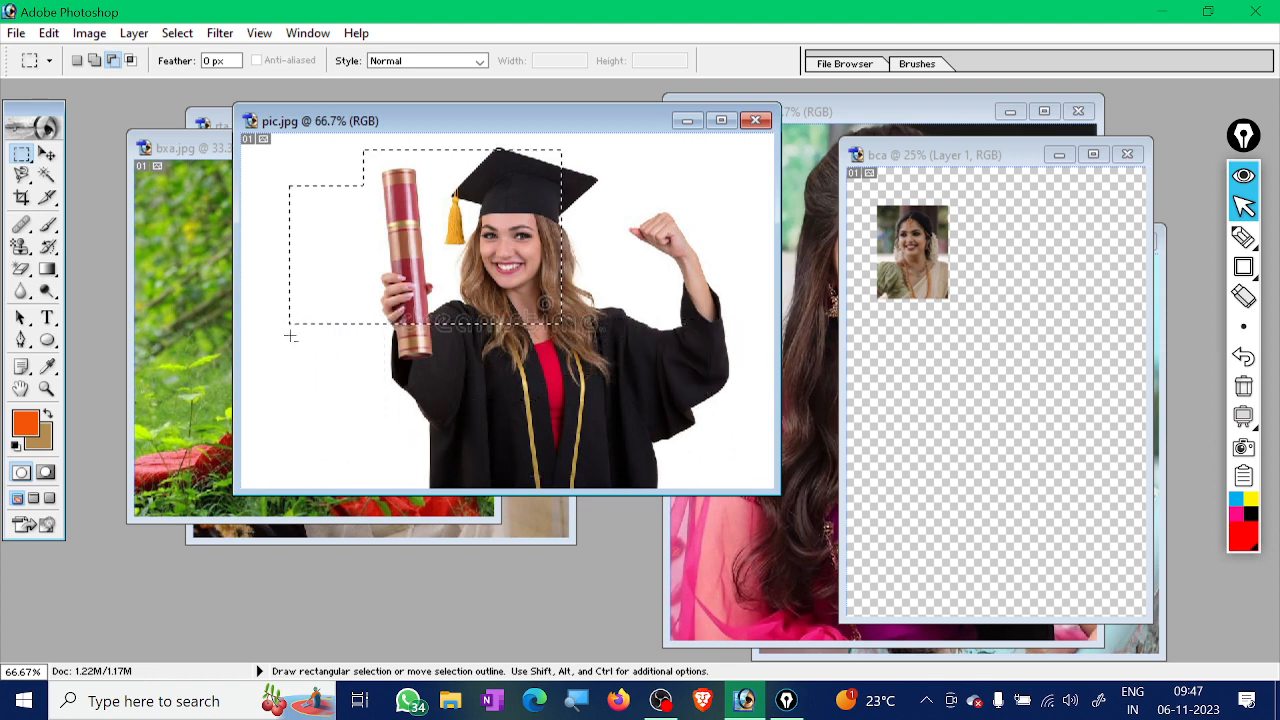
pyautogui.moveTo(273, 152); pyautogui.dragTo(444, 295)
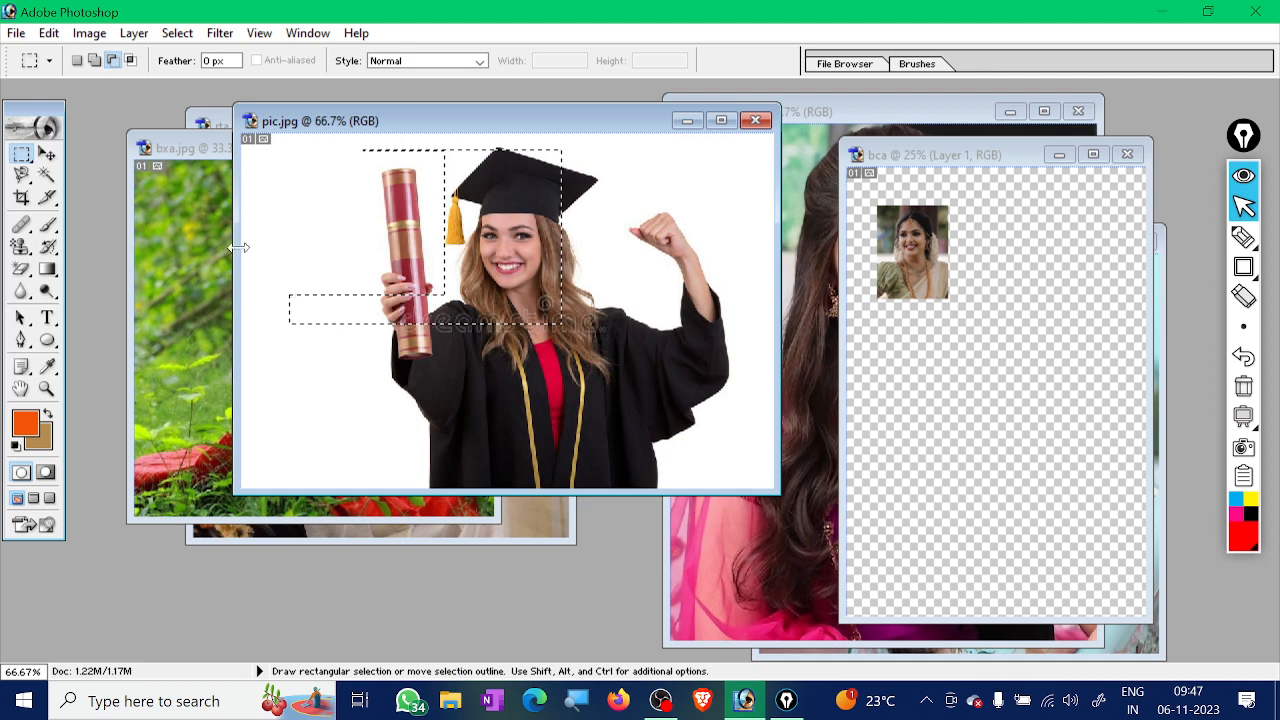
pyautogui.moveTo(278, 258); pyautogui.dragTo(382, 346)
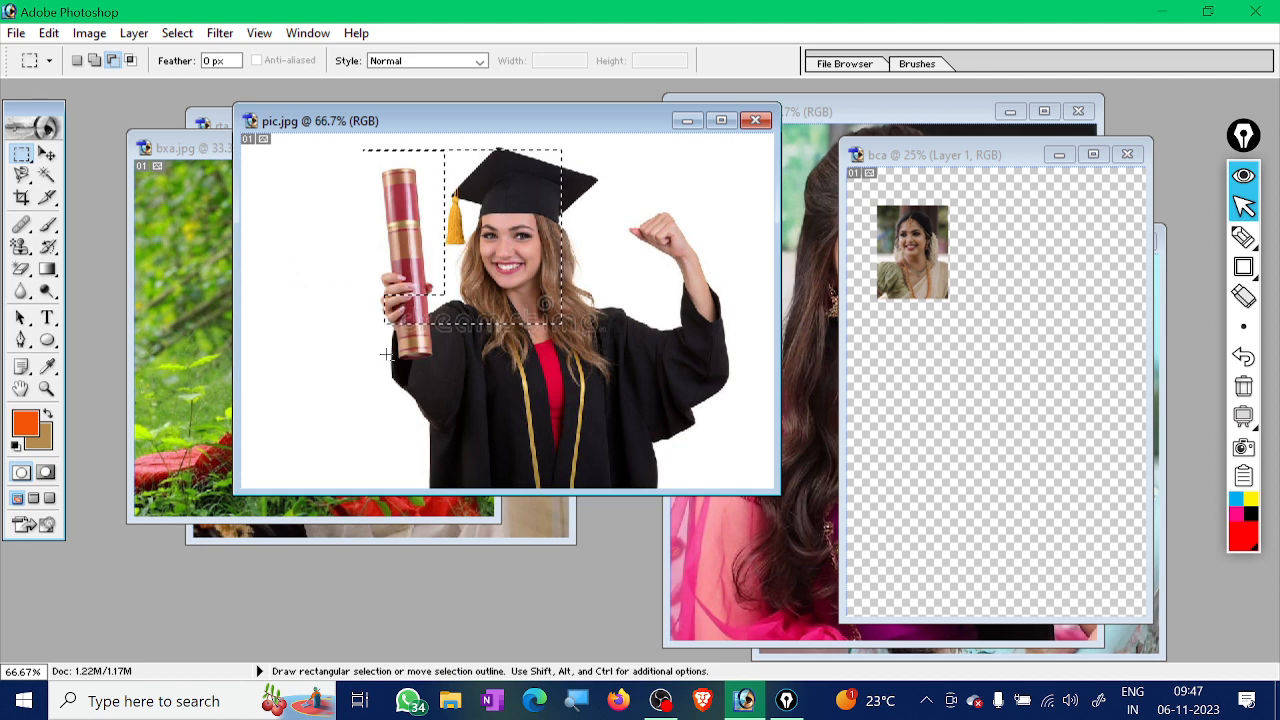
# Set the marquee to Intersect with selection, keep only the overlap across the cap, tassel and eyes, and clear the selection
pyautogui.click(130, 60)
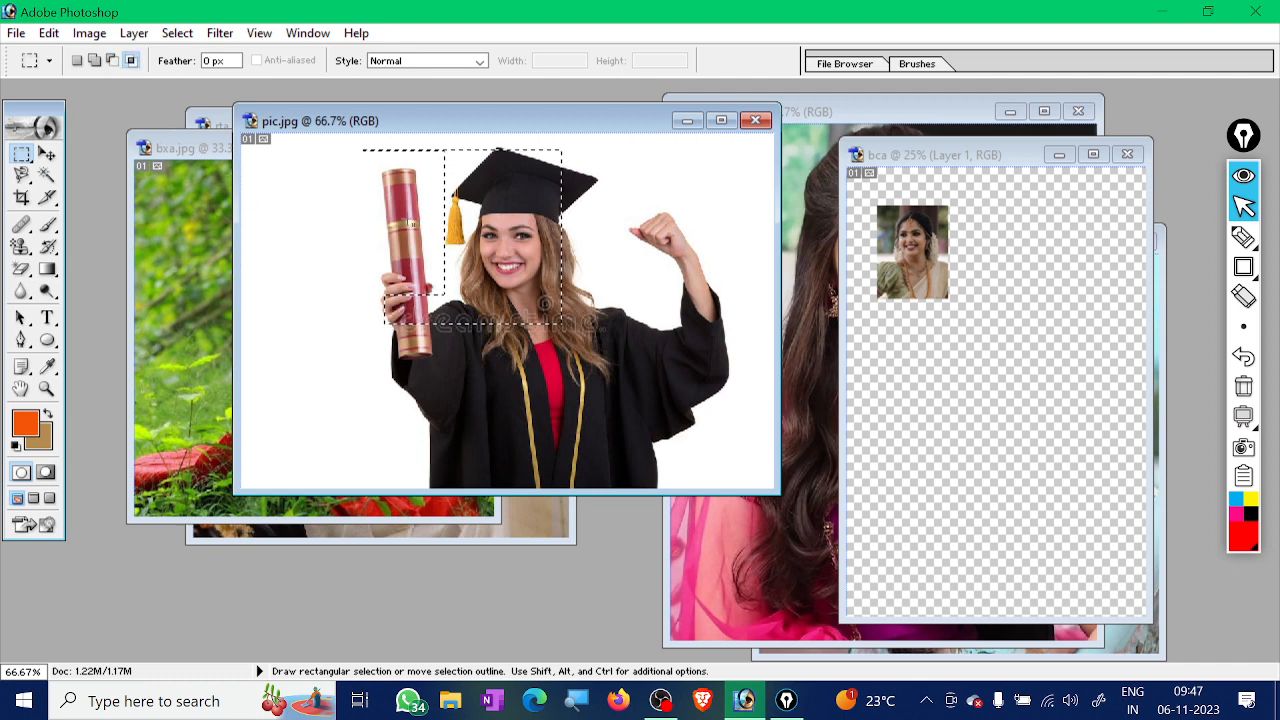
pyautogui.moveTo(421, 197); pyautogui.dragTo(489, 228)
pyautogui.moveTo(570, 247); pyautogui.dragTo(604, 246)
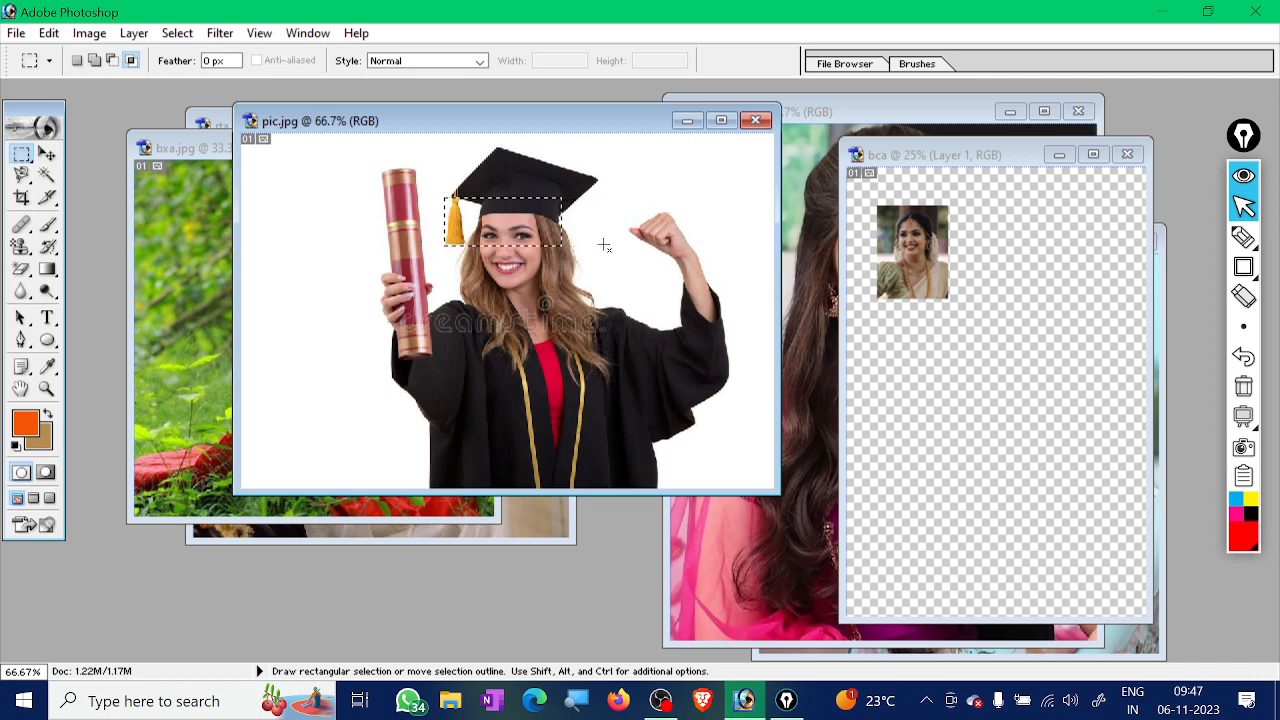
pyautogui.click(604, 245)
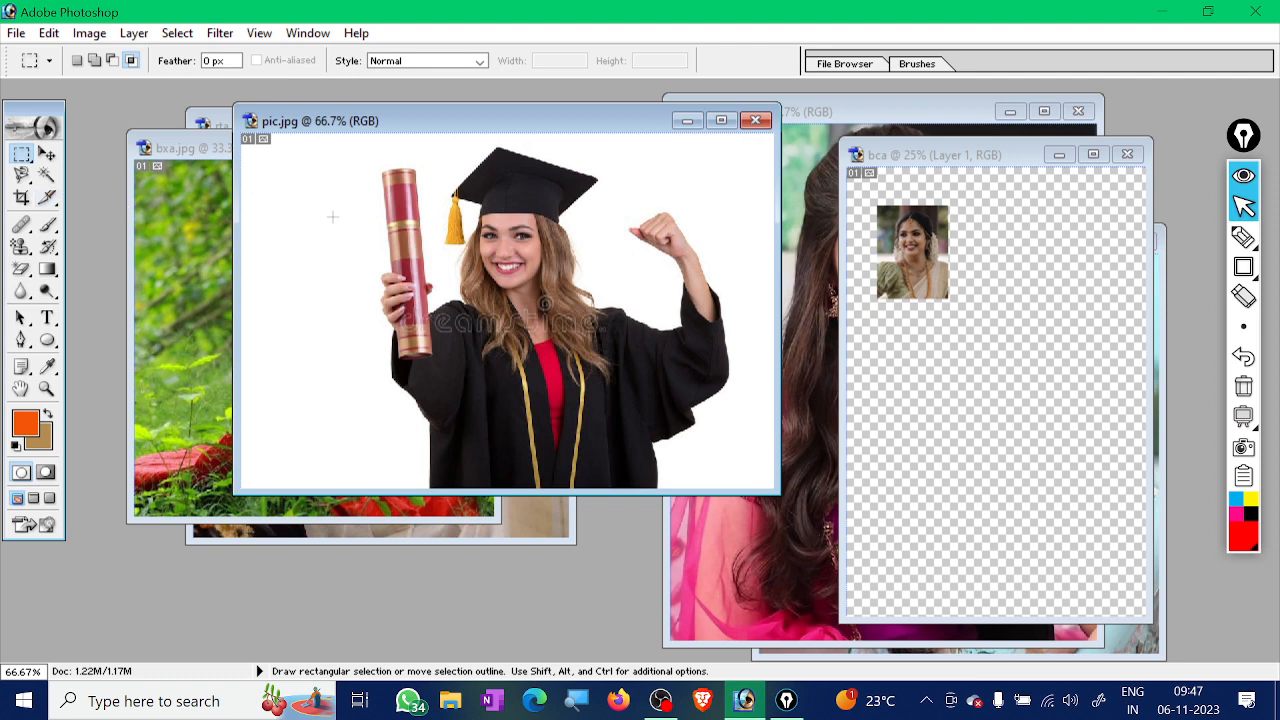
pyautogui.moveTo(338, 222); pyautogui.dragTo(410, 293)
pyautogui.click(331, 227)
# Set the marquee to New selection and draw a small rectangle in the white area beside the scroll
pyautogui.click(411, 63)
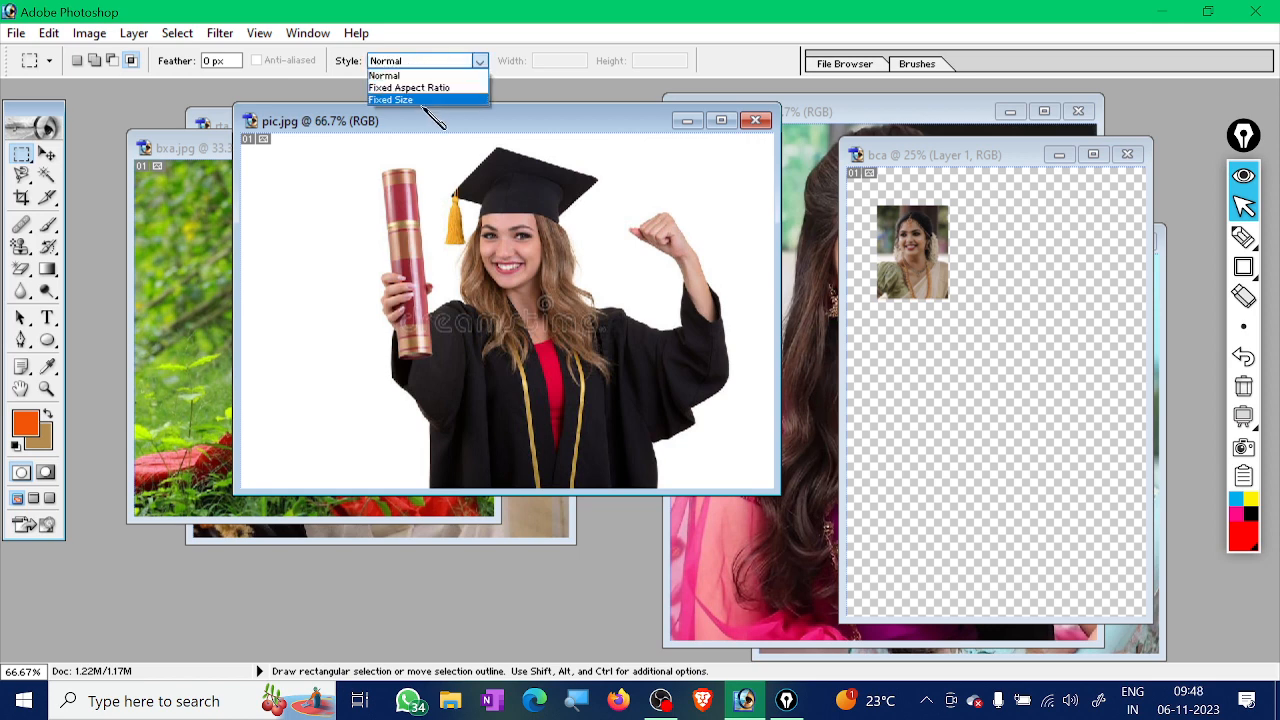
pyautogui.click(419, 108)
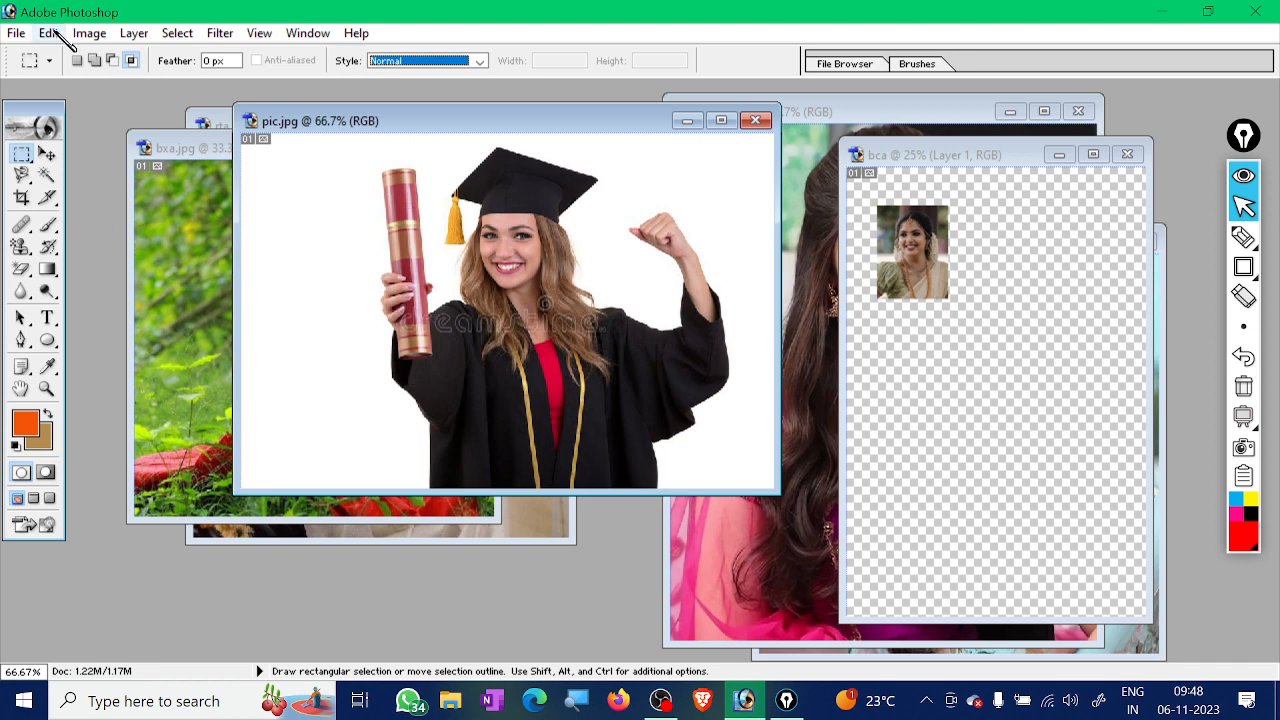
pyautogui.click(77, 61)
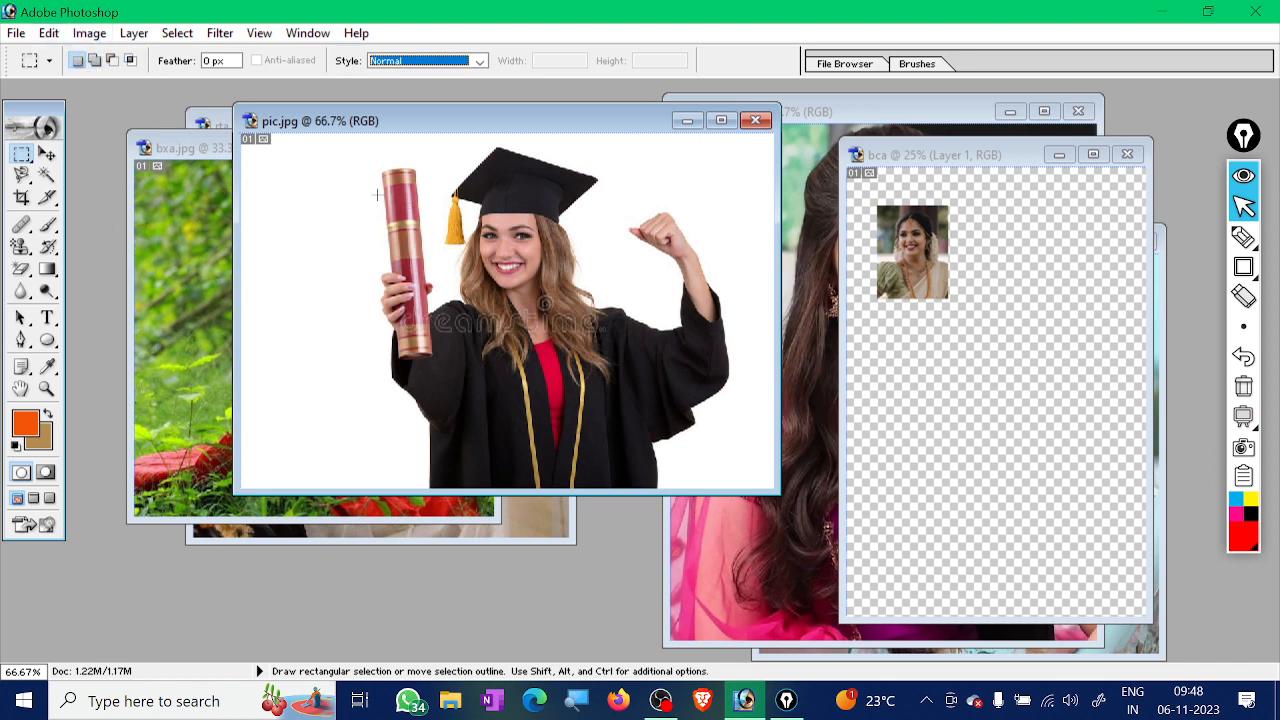
pyautogui.moveTo(310, 188); pyautogui.dragTo(359, 219)
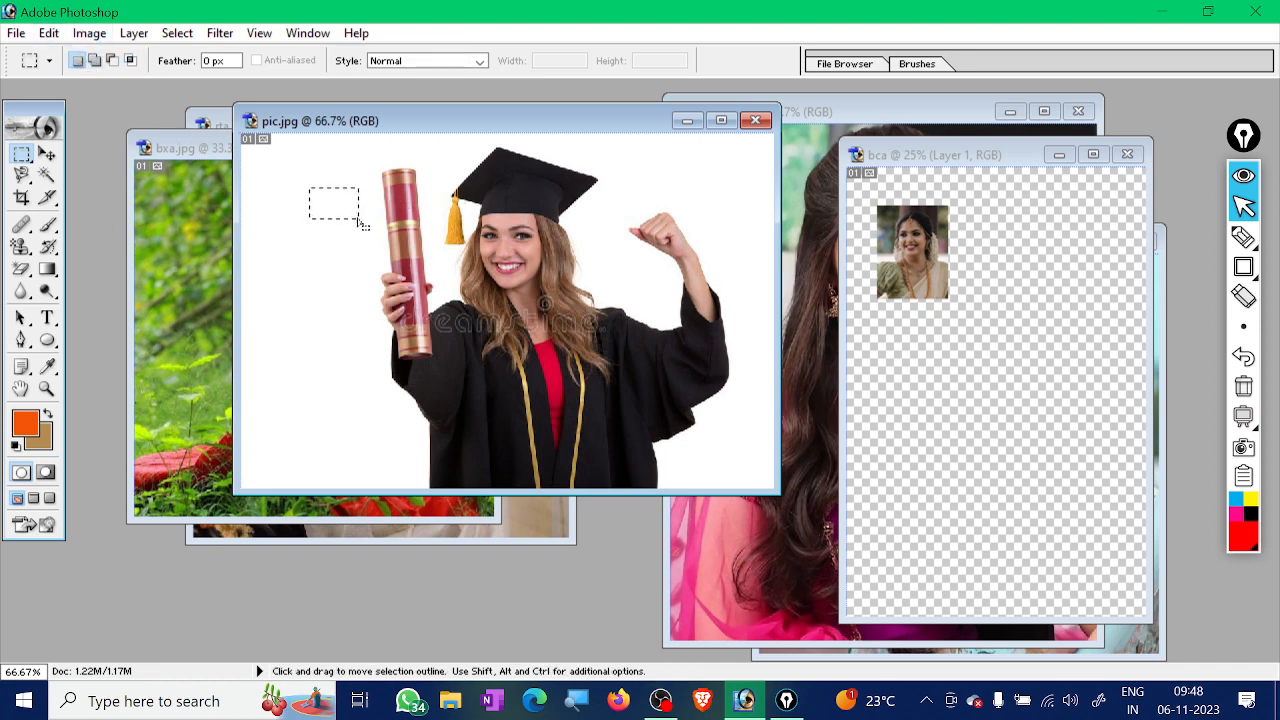
# Set the marquee's style to Fixed Size and place 64 px by 64 px square selections around the scroll
pyautogui.click(425, 61)
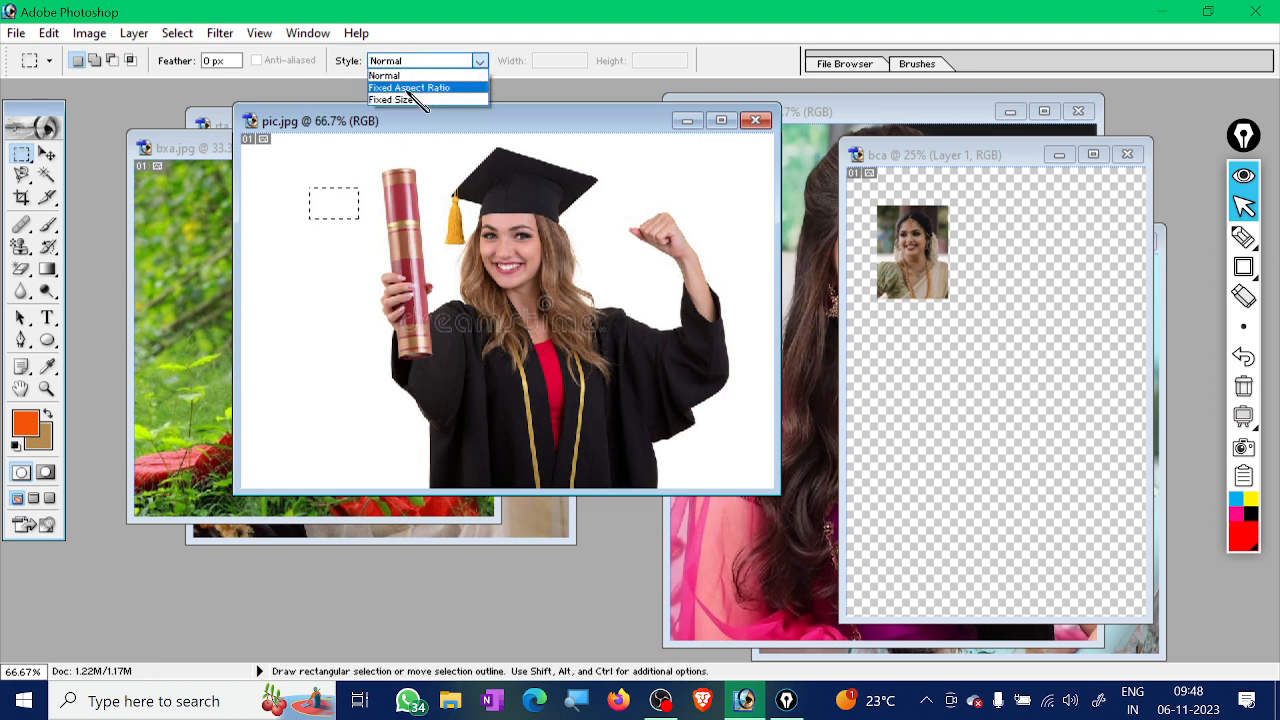
pyautogui.click(405, 100)
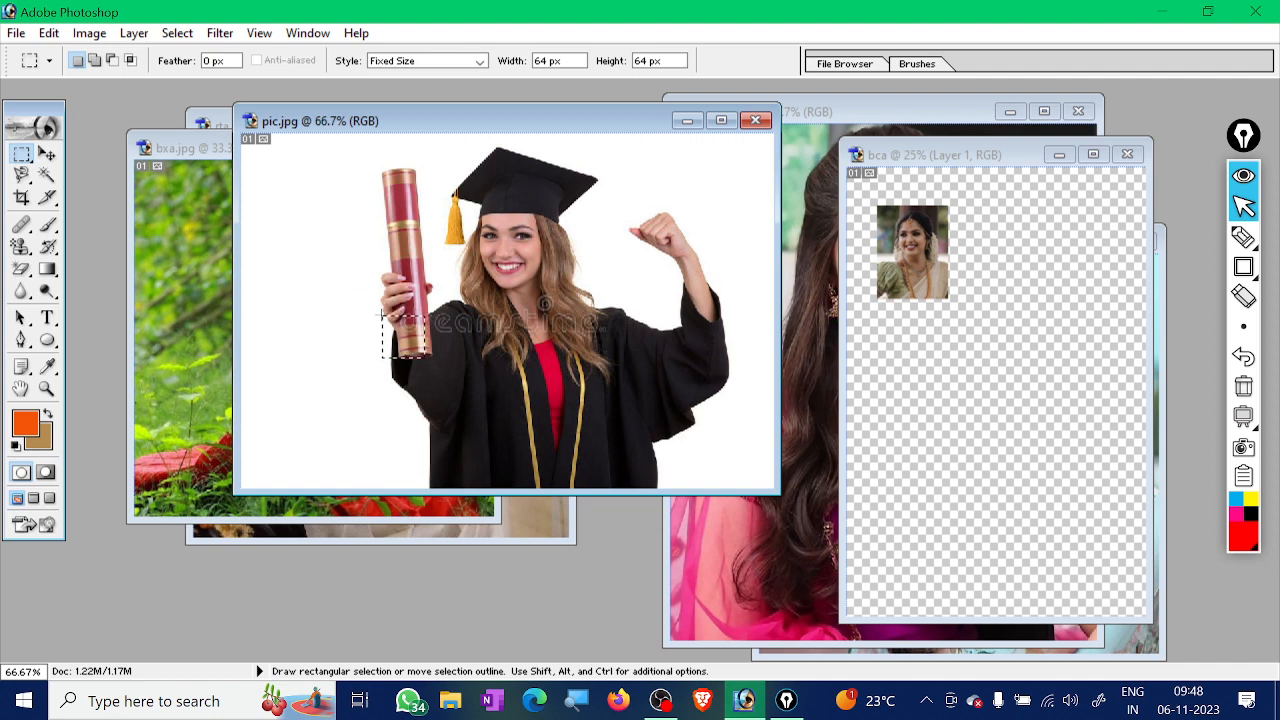
pyautogui.click(300, 249)
pyautogui.click(307, 190)
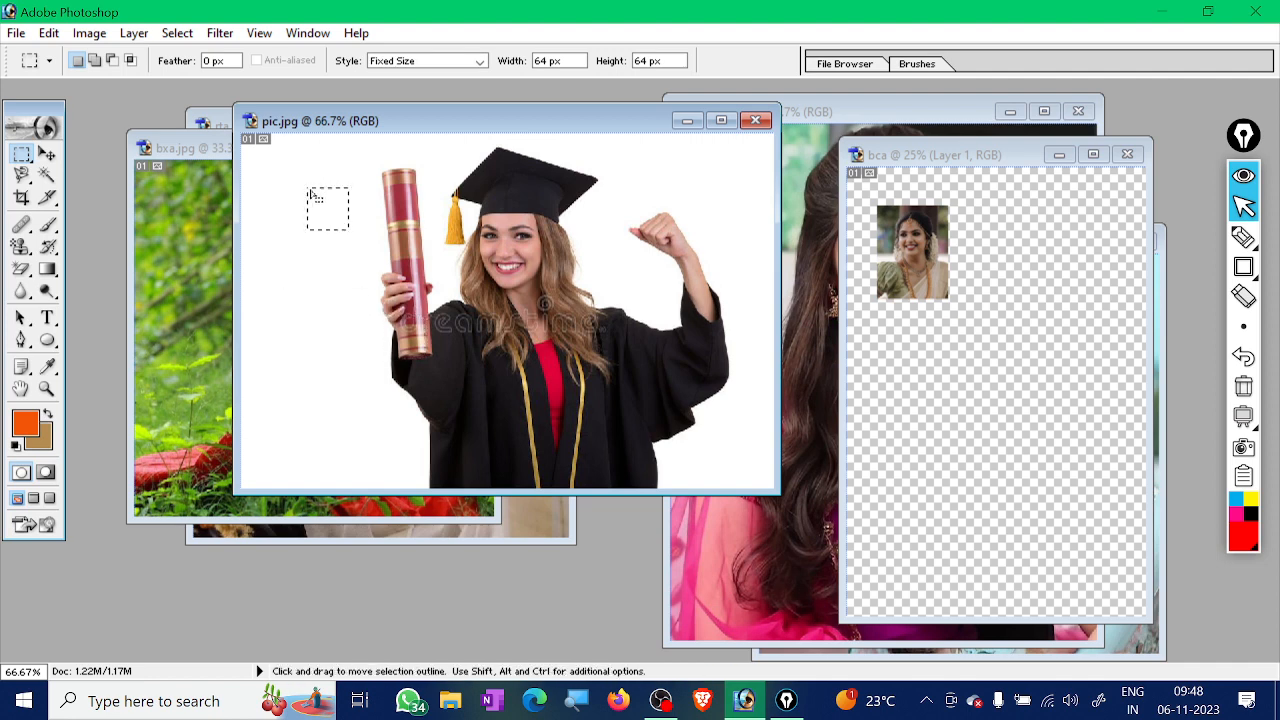
pyautogui.click(351, 313)
pyautogui.moveTo(241, 202); pyautogui.dragTo(215, 221)
pyautogui.click(296, 192)
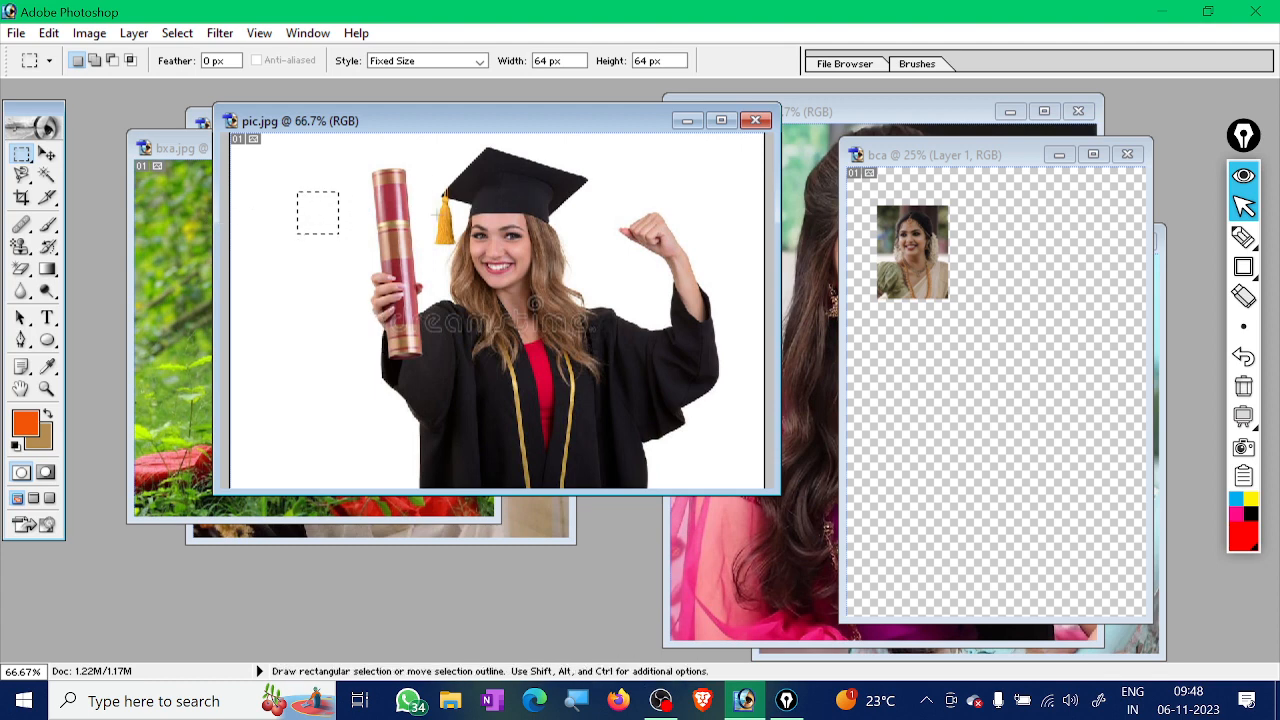
# Switch the style to Normal and back to Fixed Size, and place another 64 px square just below the previous one
pyautogui.click(436, 61)
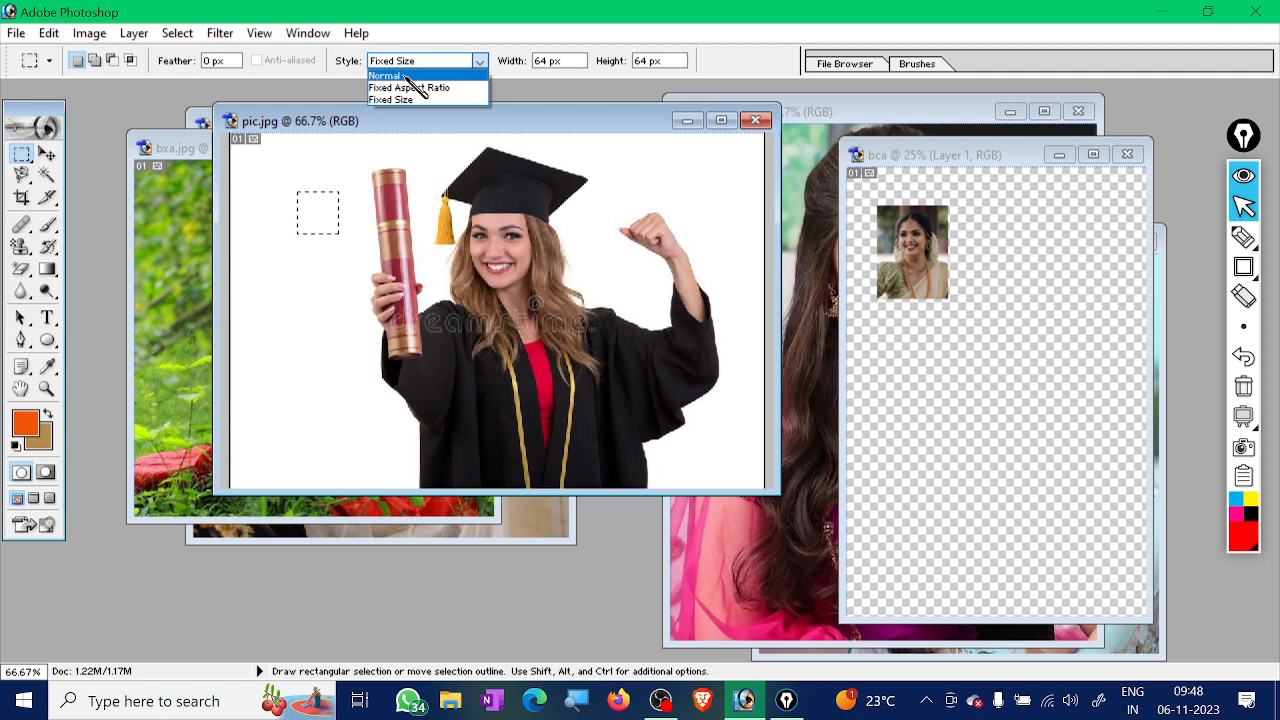
pyautogui.click(410, 77)
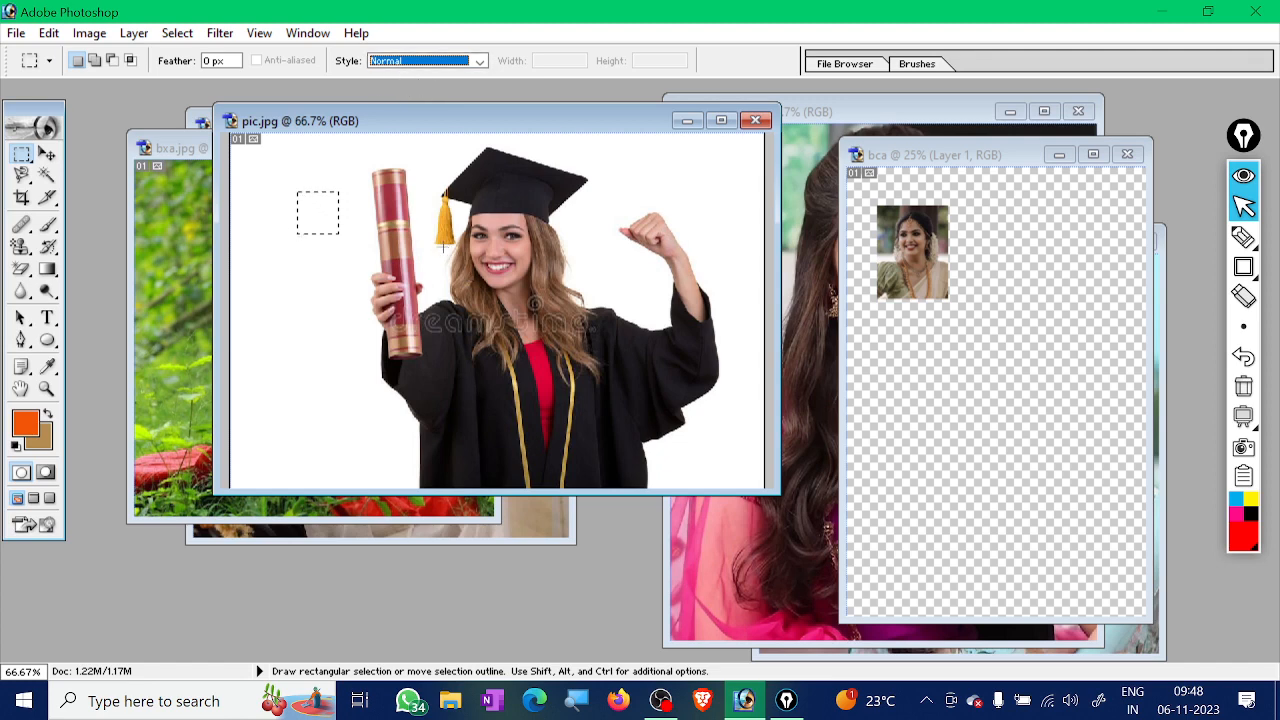
pyautogui.click(480, 61)
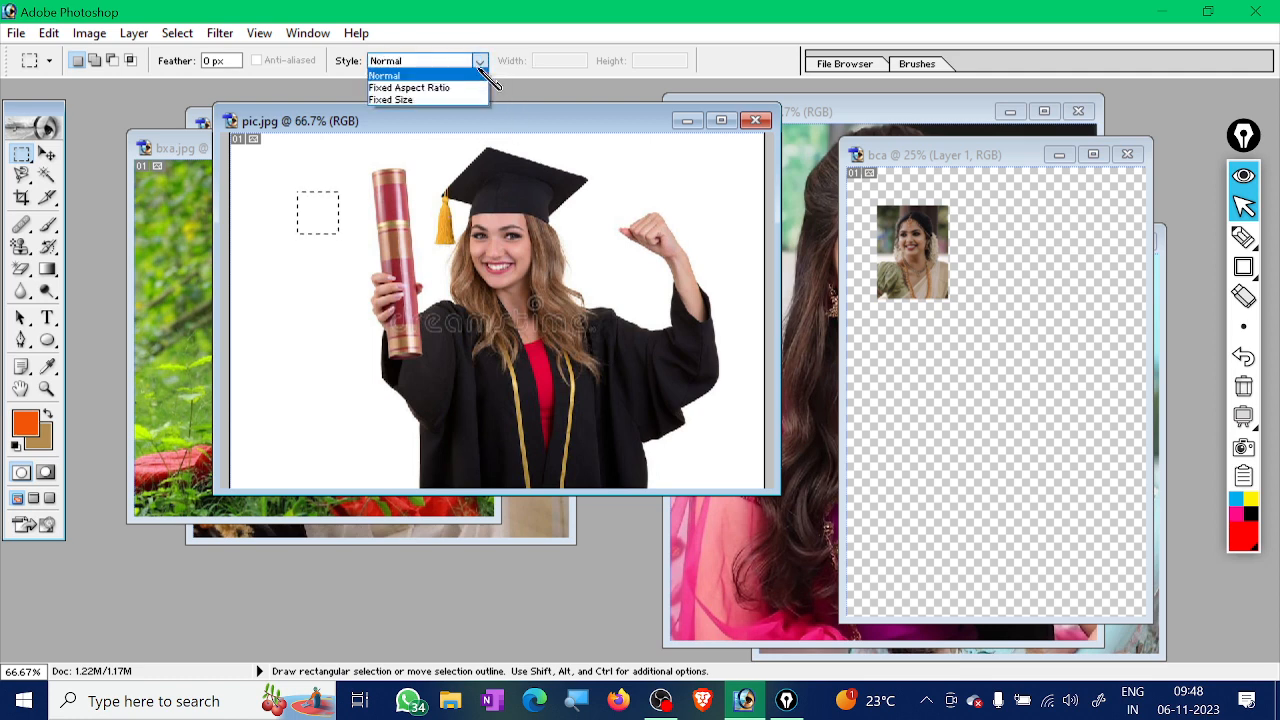
pyautogui.click(420, 100)
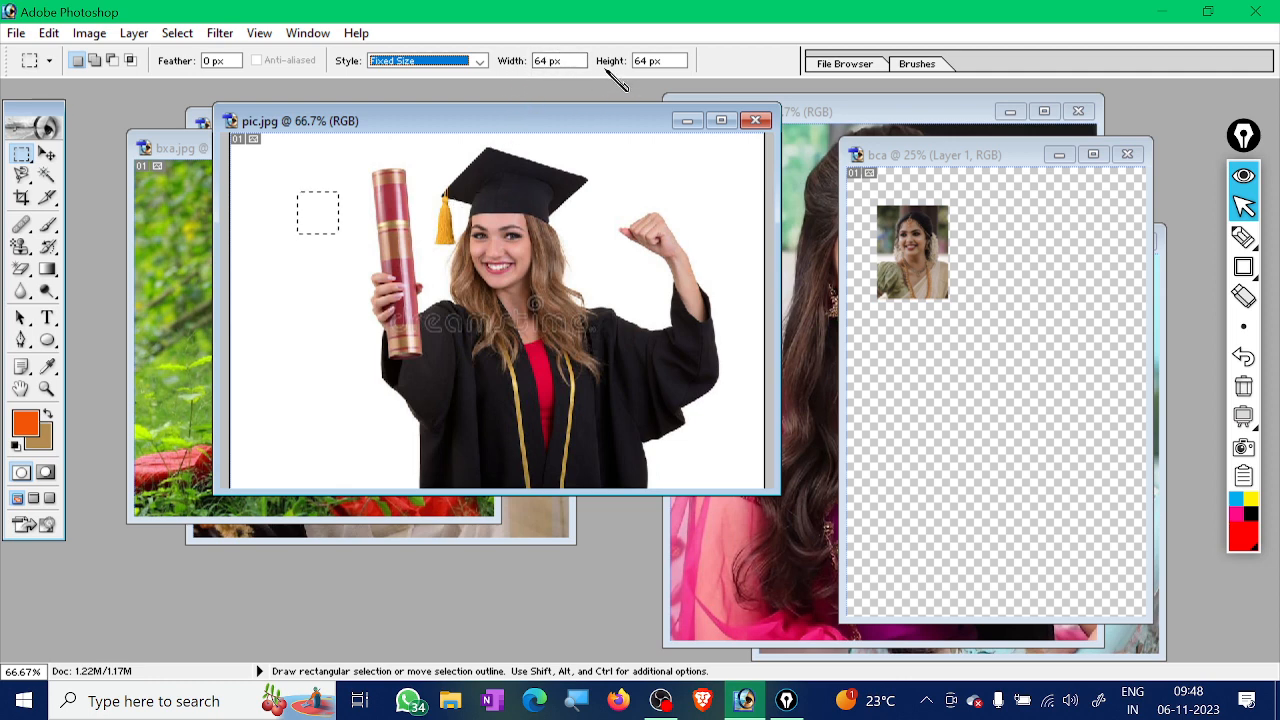
pyautogui.click(645, 62)
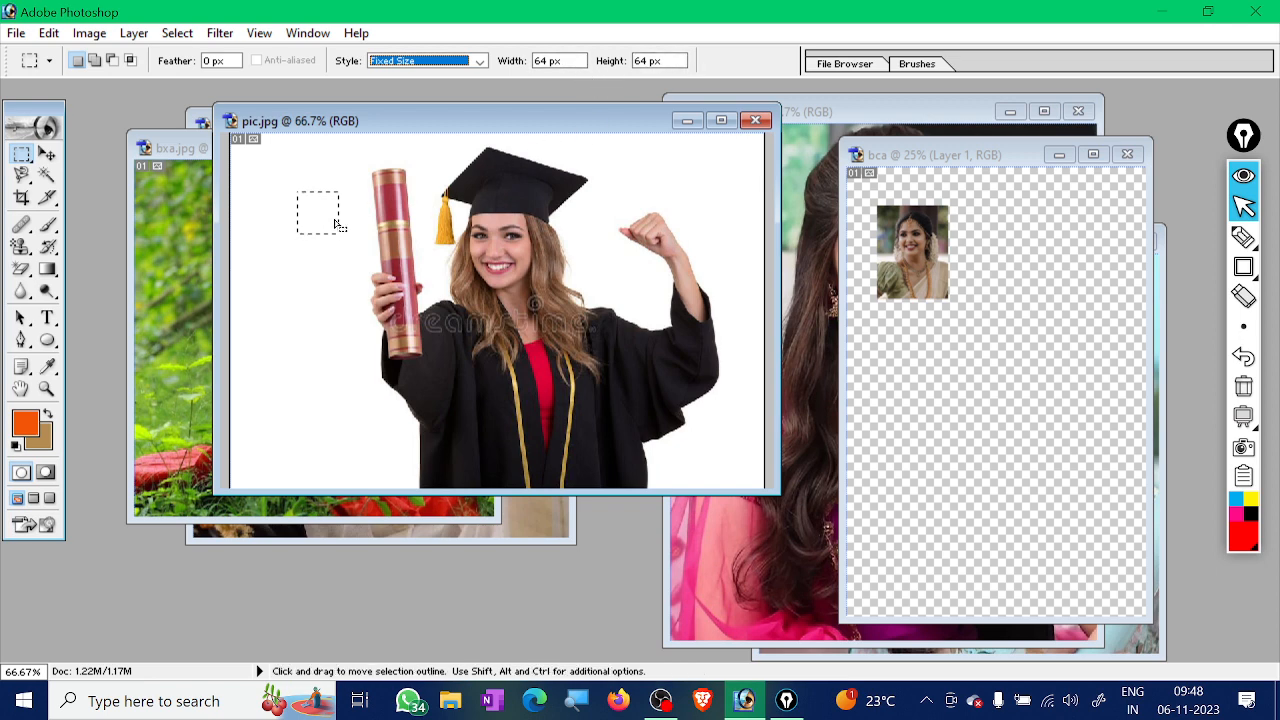
pyautogui.click(289, 278)
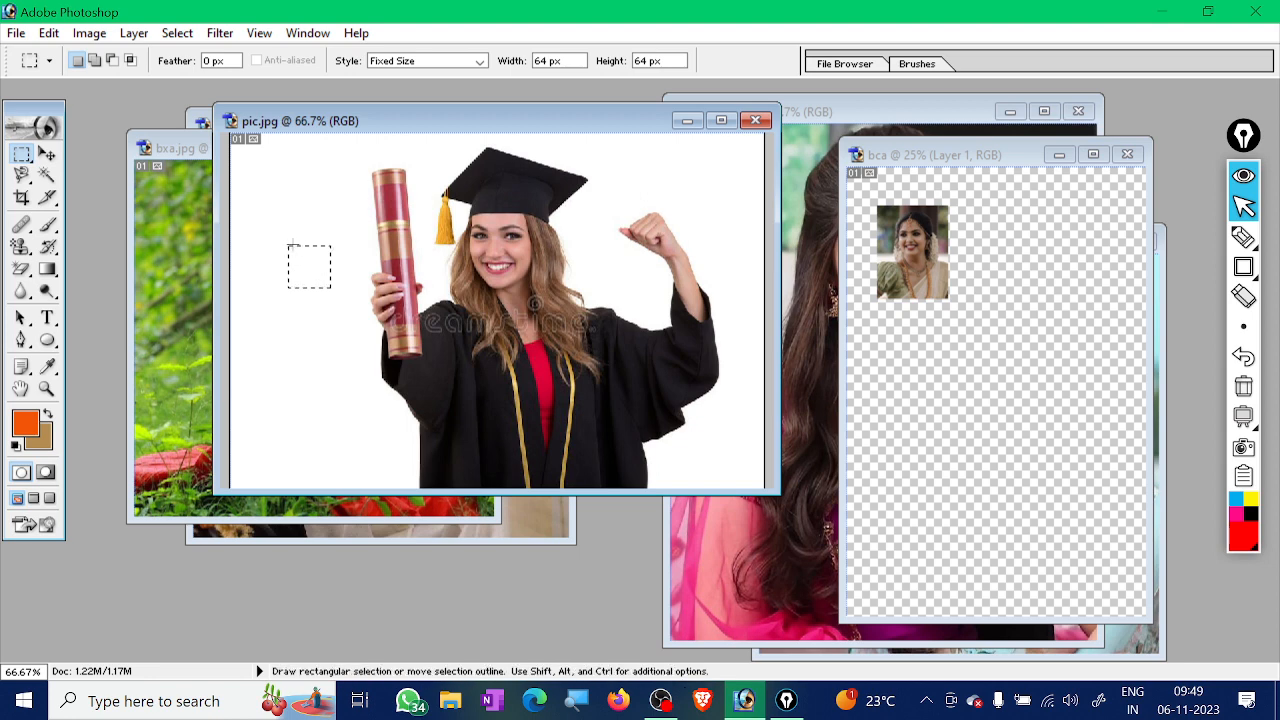
# Draw freely sized rectangular selections over the scroll and graduate in Normal style, and clear the last one
pyautogui.click(479, 61)
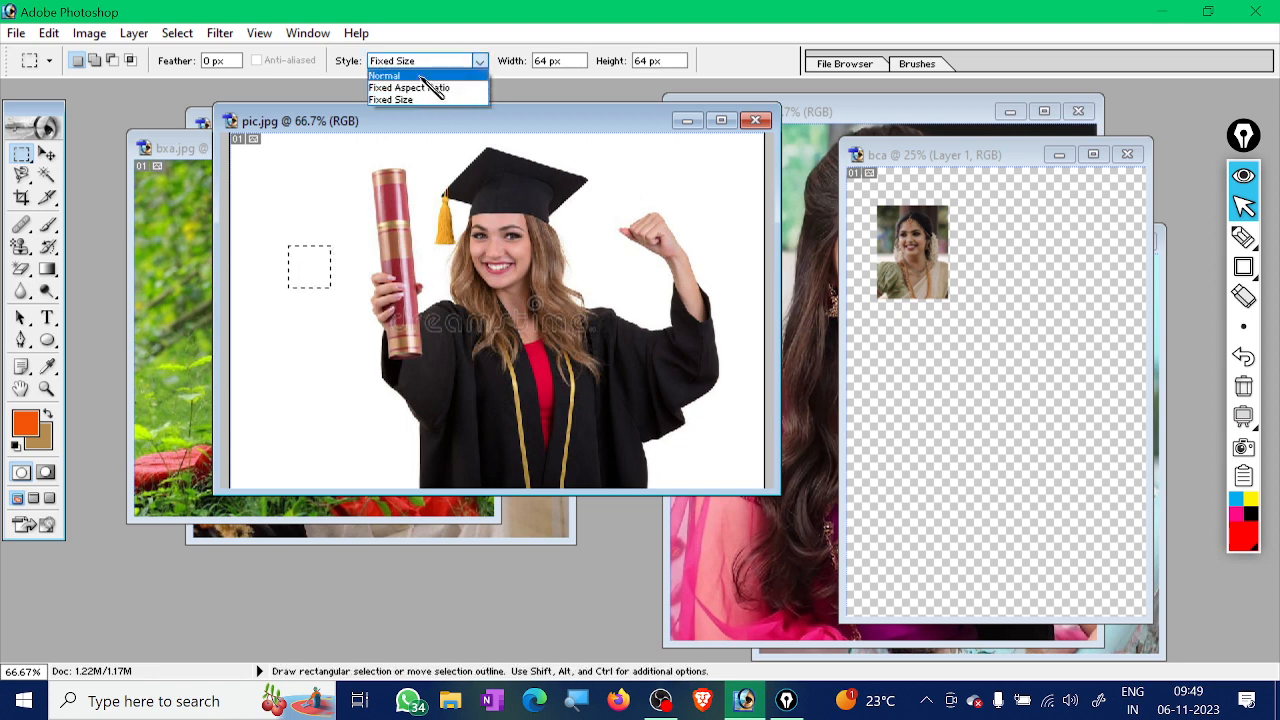
pyautogui.click(405, 76)
pyautogui.moveTo(309, 177); pyautogui.dragTo(489, 344)
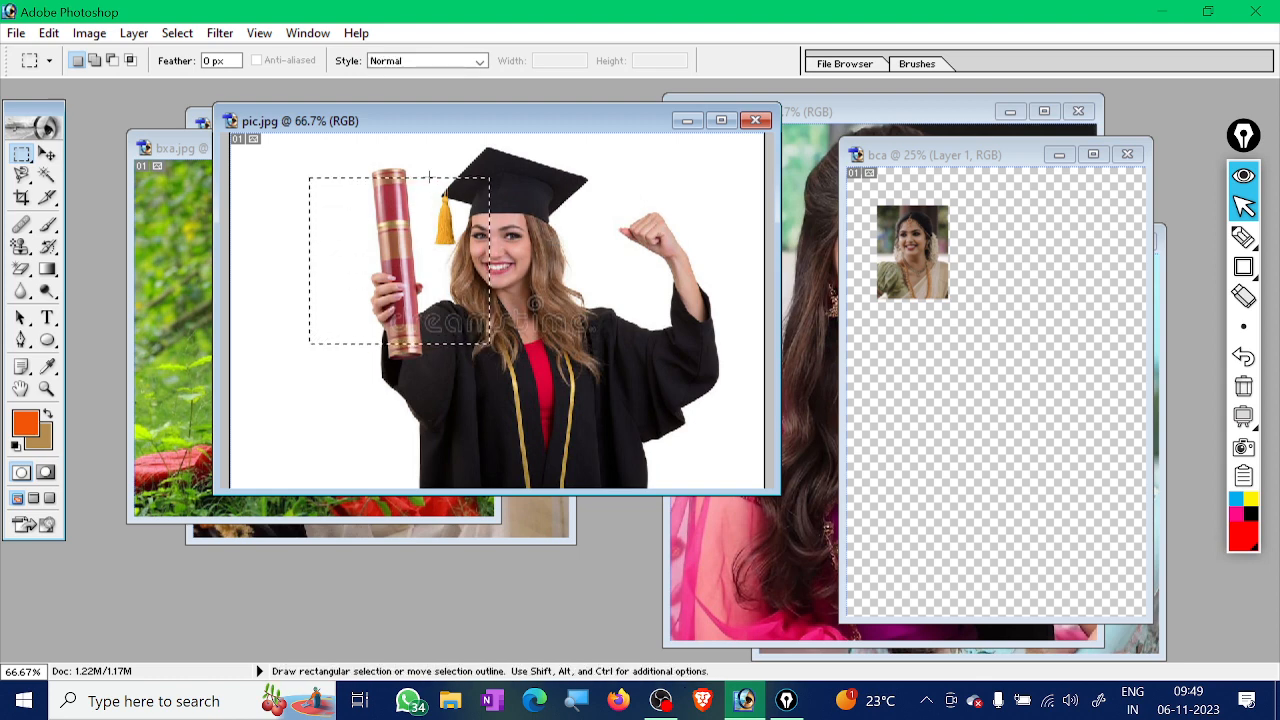
pyautogui.click(459, 183)
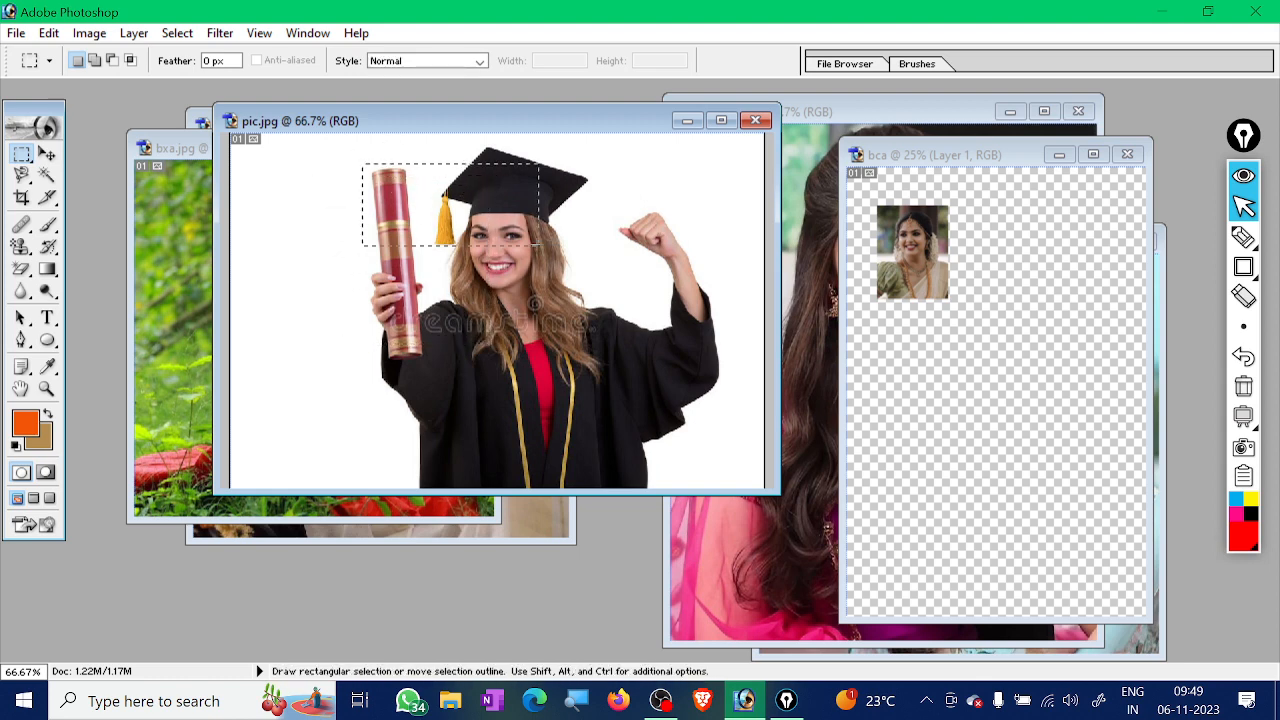
pyautogui.moveTo(540, 245); pyautogui.dragTo(708, 465)
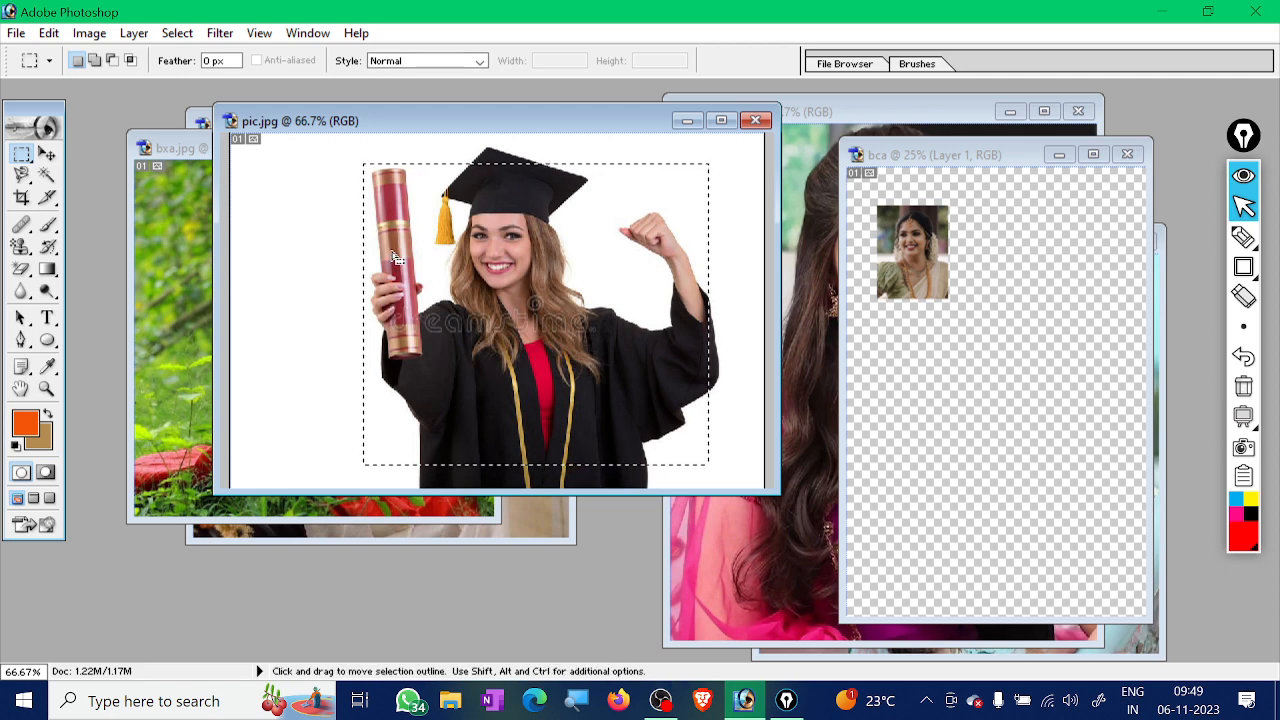
pyautogui.click(298, 176)
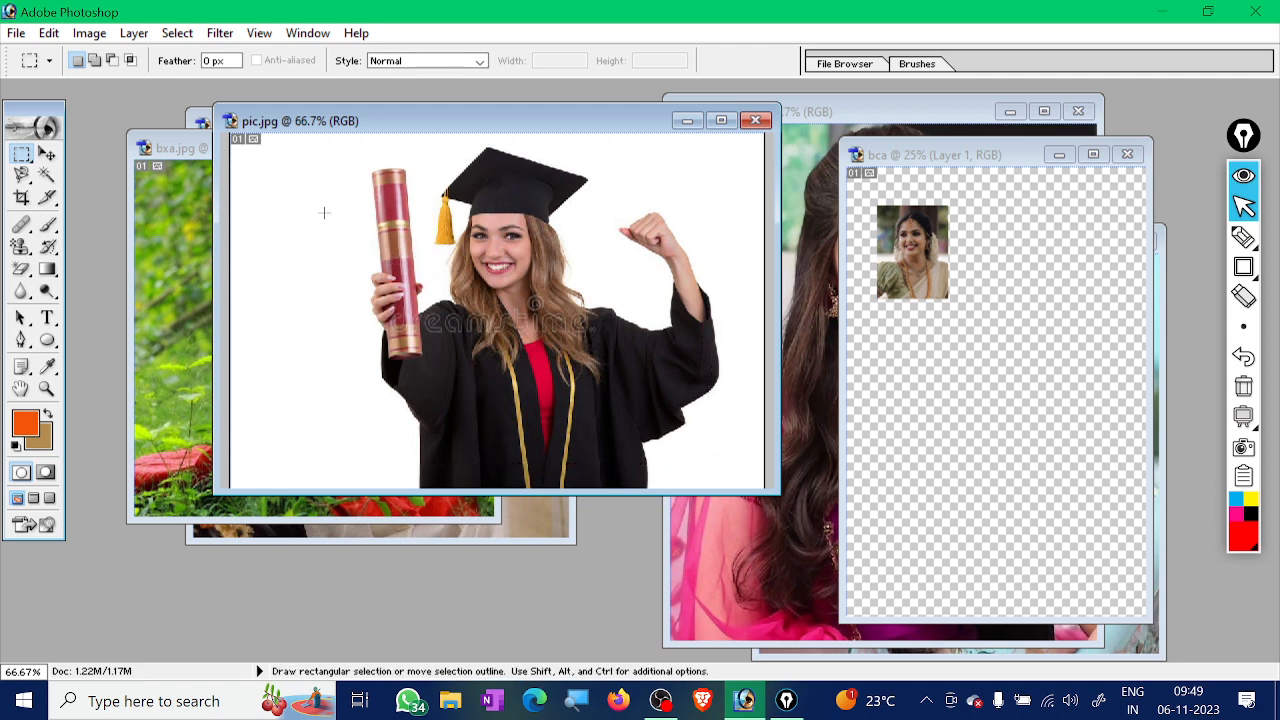
# Draw an elliptical selection around the graduate's cap, face and hair with the Elliptical Marquee tool
pyautogui.click(48, 158)
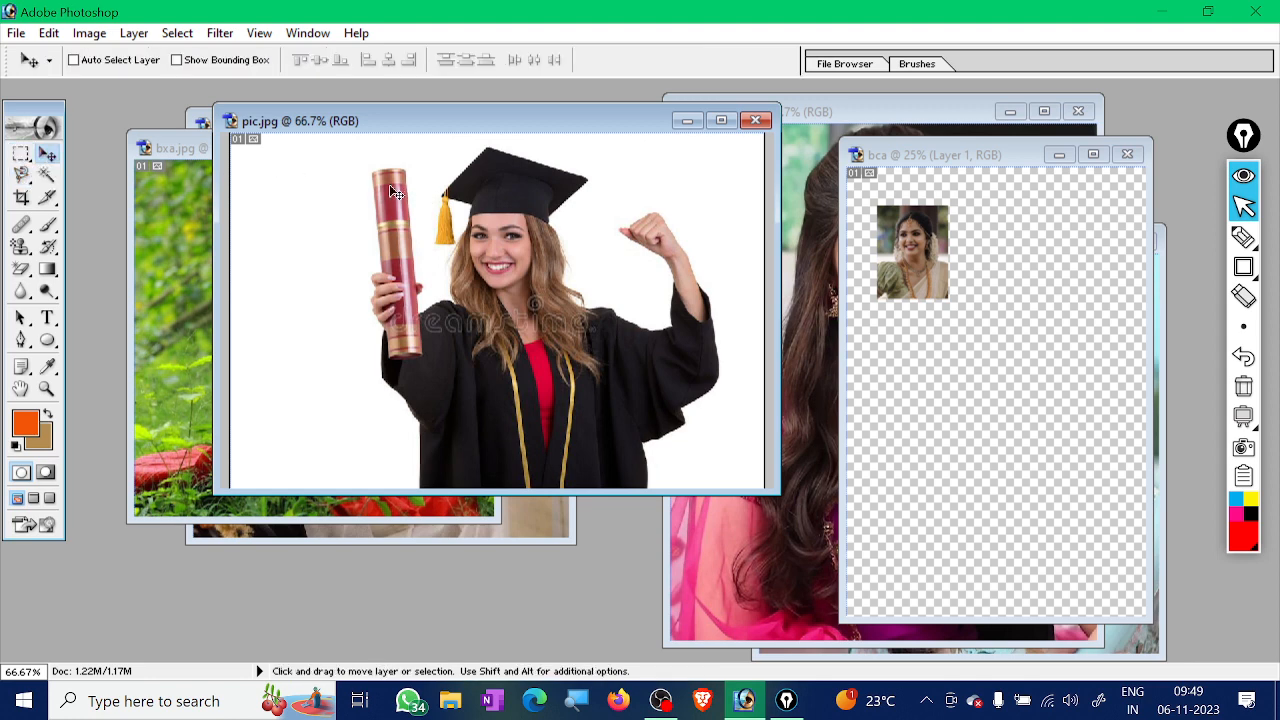
pyautogui.click(21, 153)
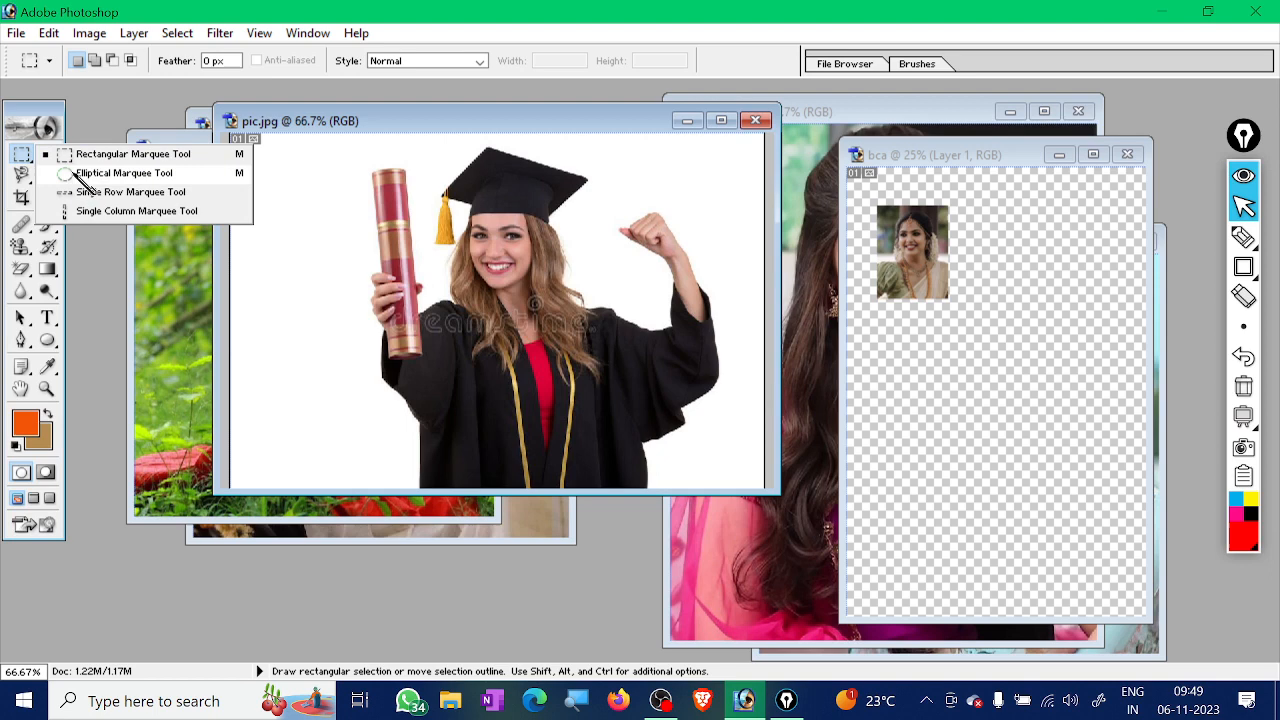
pyautogui.click(124, 173)
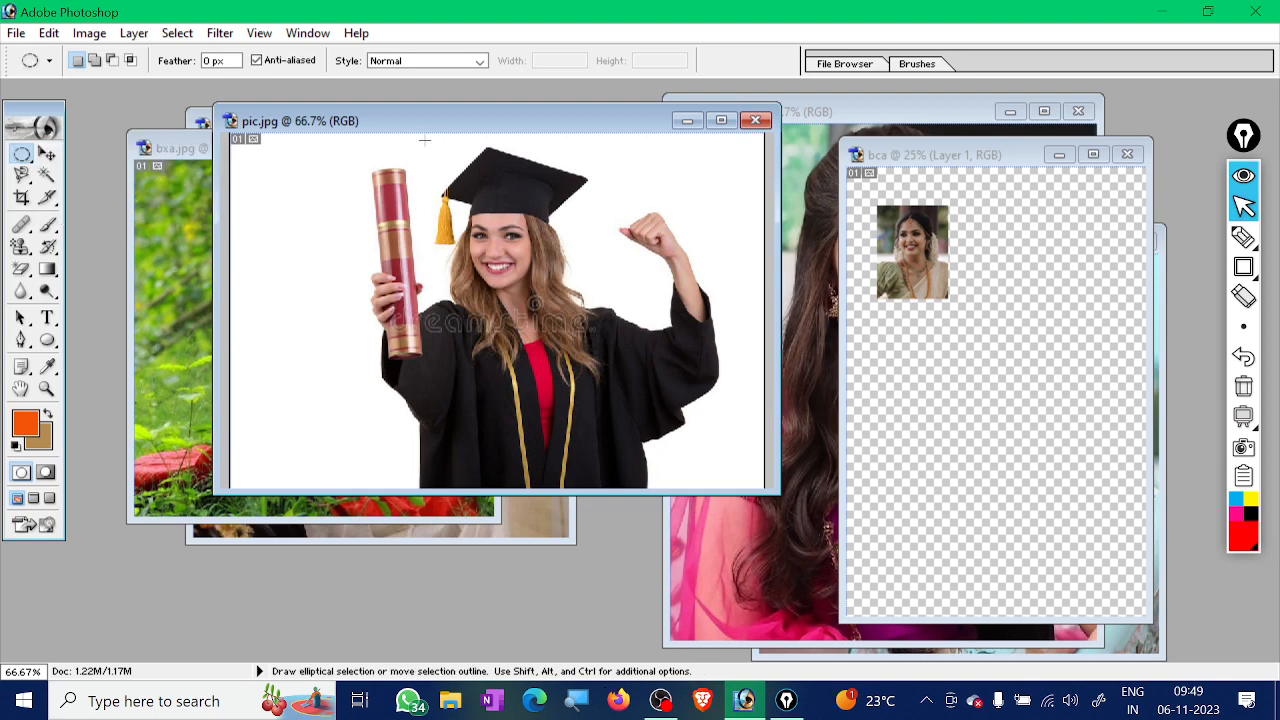
pyautogui.moveTo(424, 141); pyautogui.dragTo(588, 346)
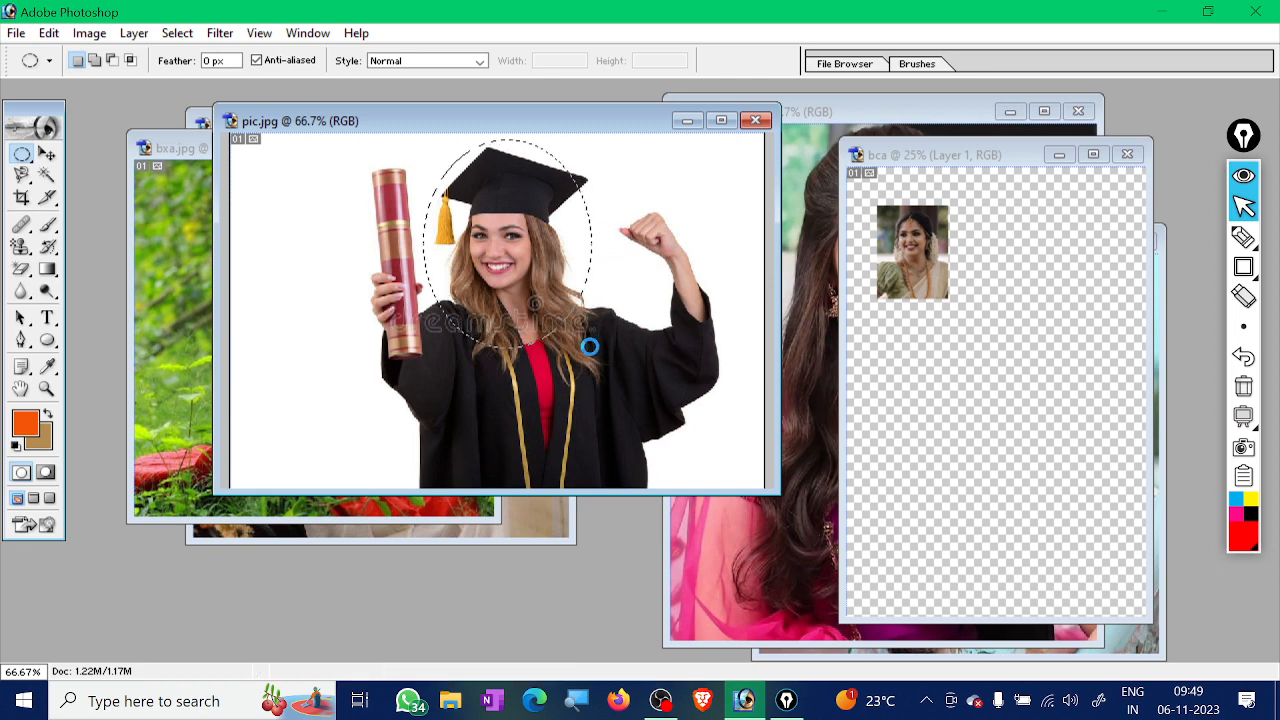
# Set the elliptical marquee to Add to selection and add ellipses around the hand holding the scroll and the raised fist
pyautogui.click(95, 61)
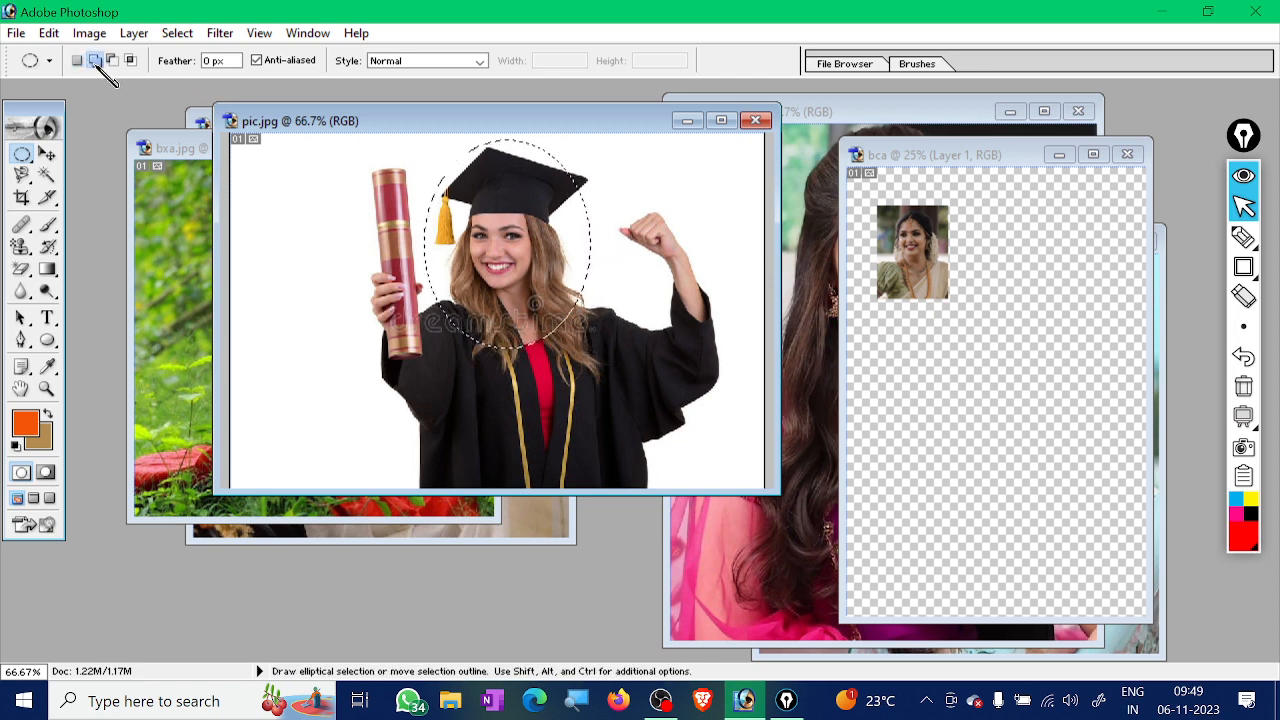
pyautogui.moveTo(364, 242); pyautogui.dragTo(446, 363)
pyautogui.moveTo(743, 309); pyautogui.dragTo(745, 350)
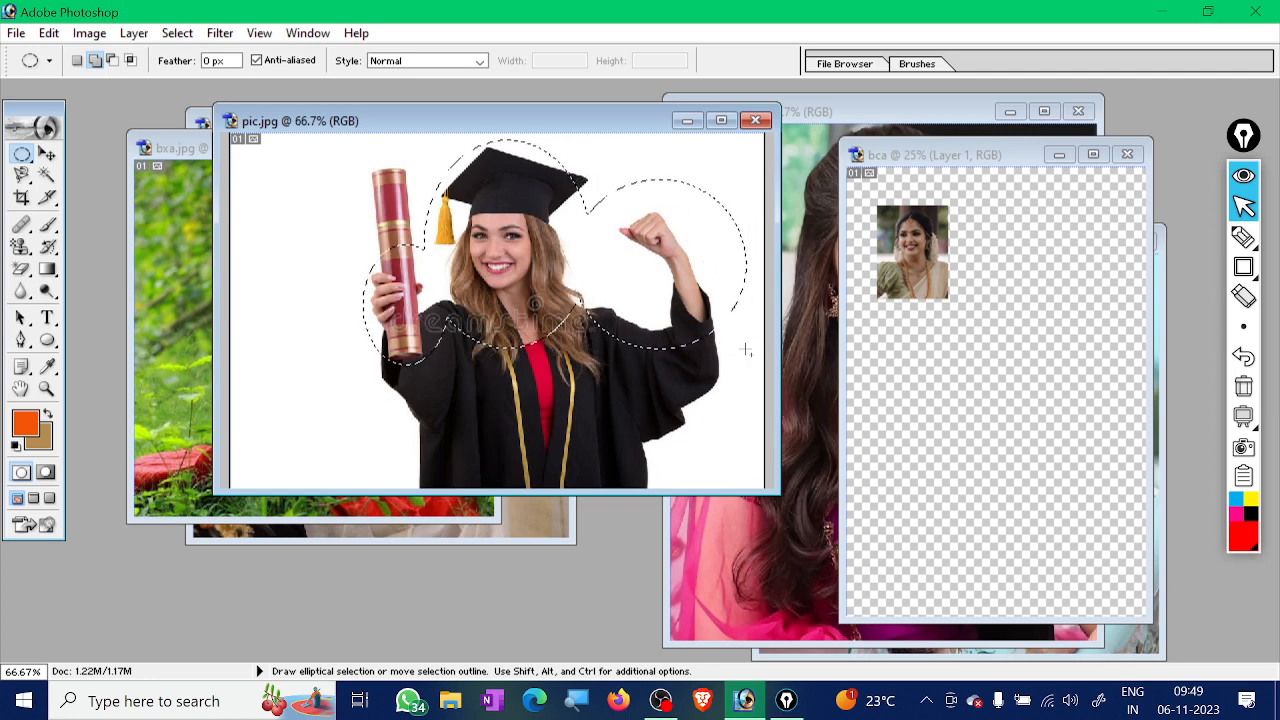
# Shift the selected pixels diagonally down toward the scroll side with the Move tool and undo the move
pyautogui.click(47, 153)
pyautogui.moveTo(430, 252); pyautogui.dragTo(369, 303)
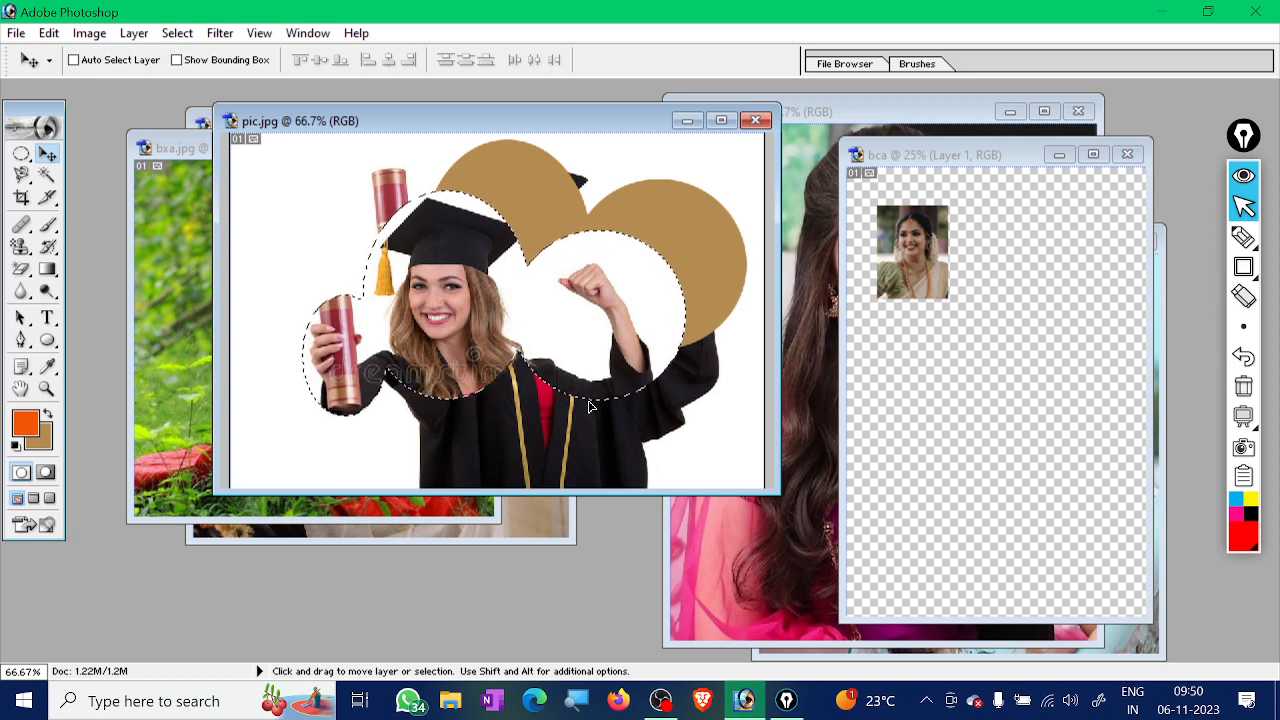
pyautogui.hotkey('ctrl', 'z')
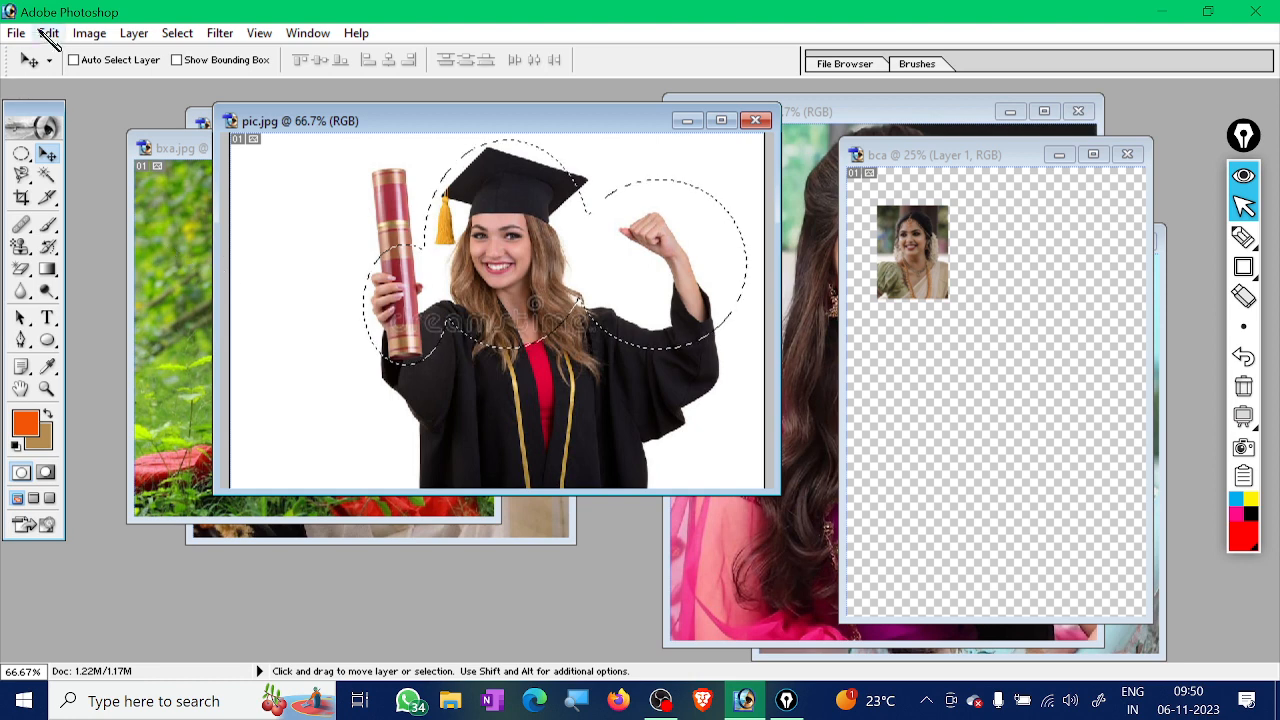
# Add a single-row selection across the image at shoulder height with the Single Row Marquee tool
pyautogui.click(27, 154)
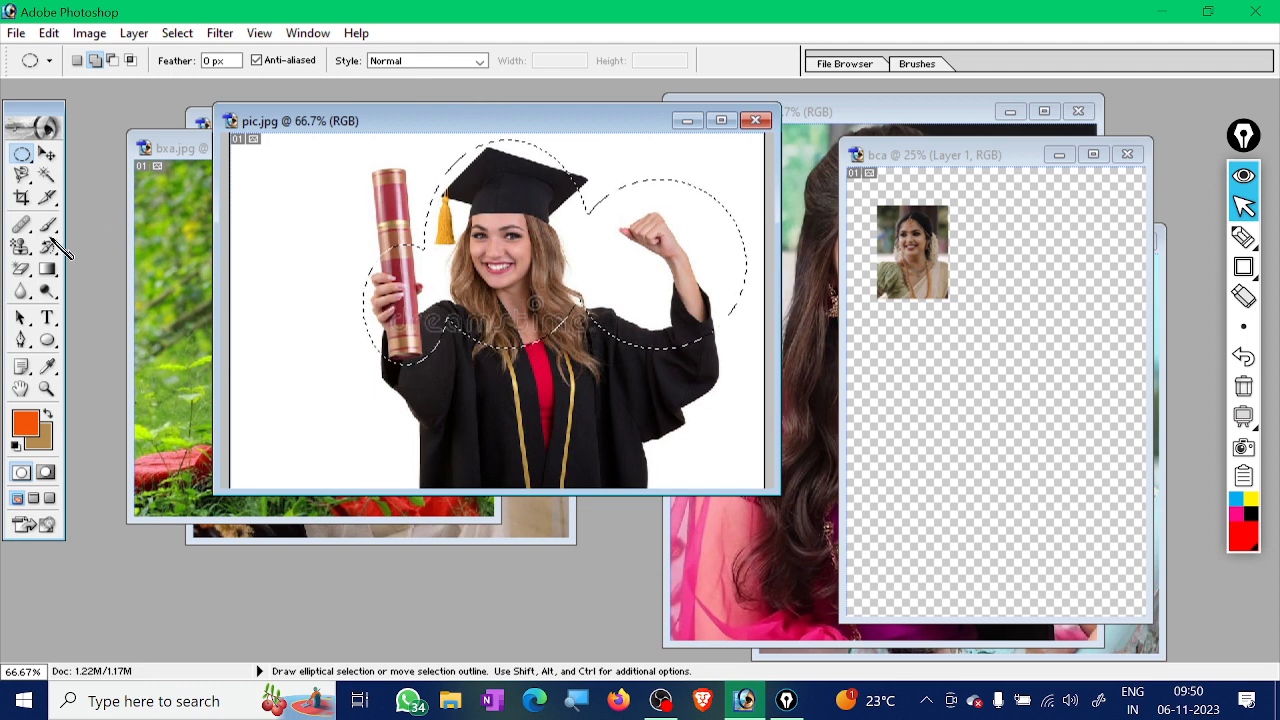
pyautogui.click(22, 174)
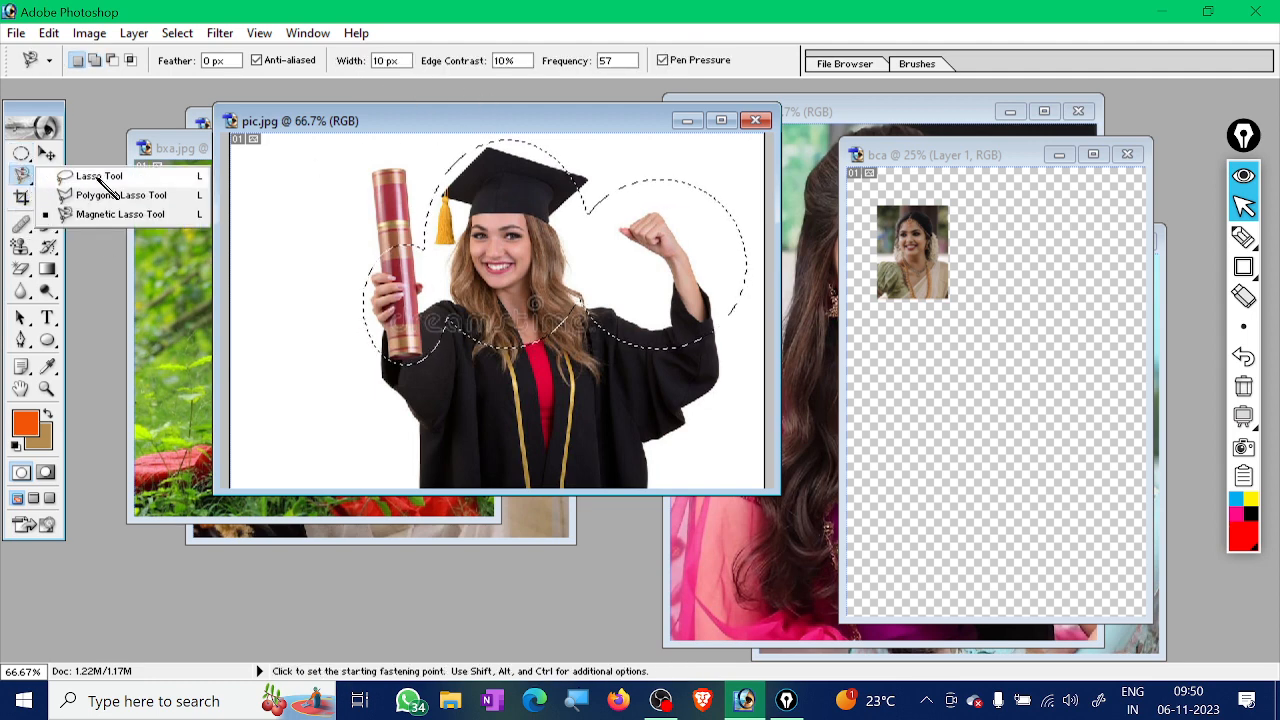
pyautogui.click(22, 153)
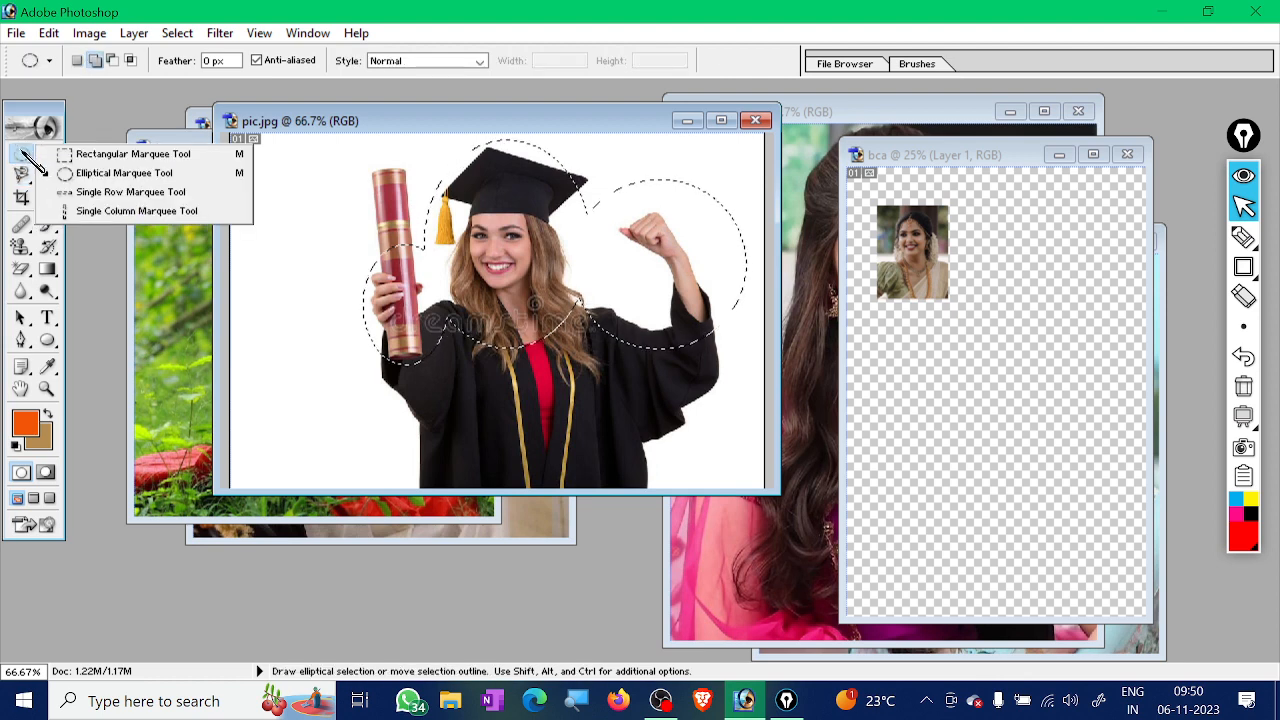
pyautogui.click(112, 193)
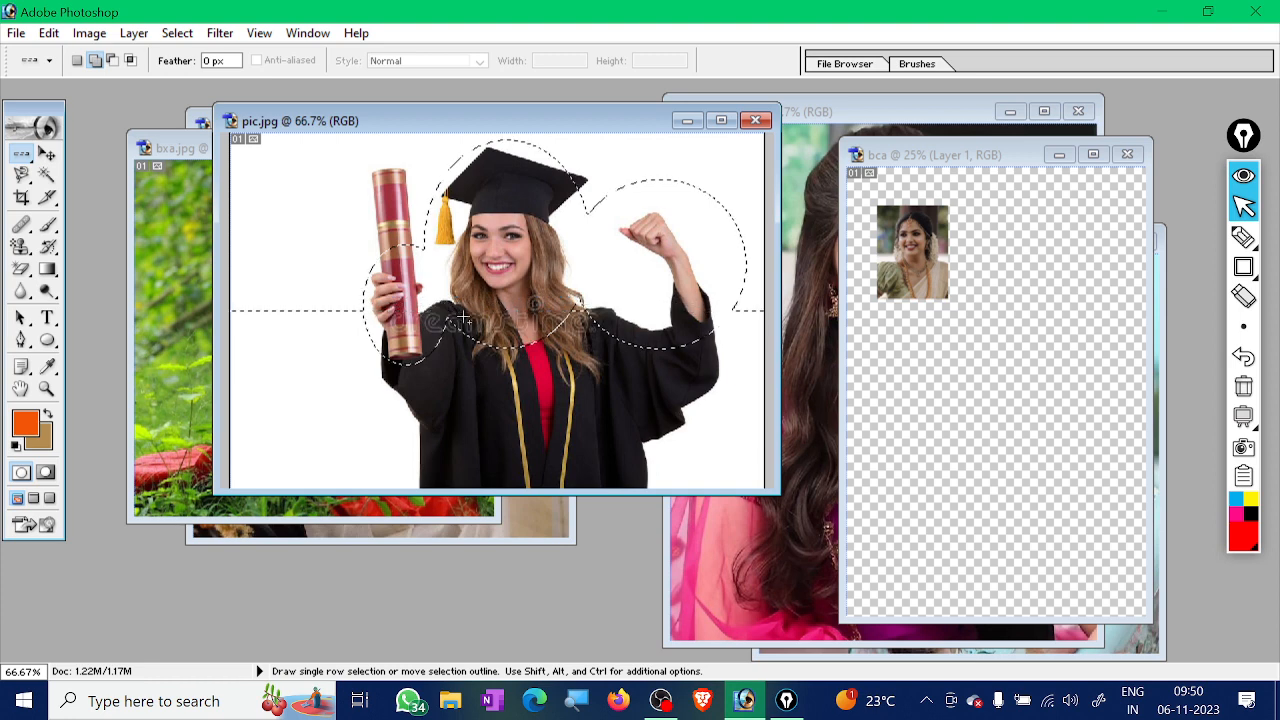
# Add a single-column selection through the white area beside the scroll with the Single Column Marquee tool, undoing misplaced attempts
pyautogui.click(22, 153)
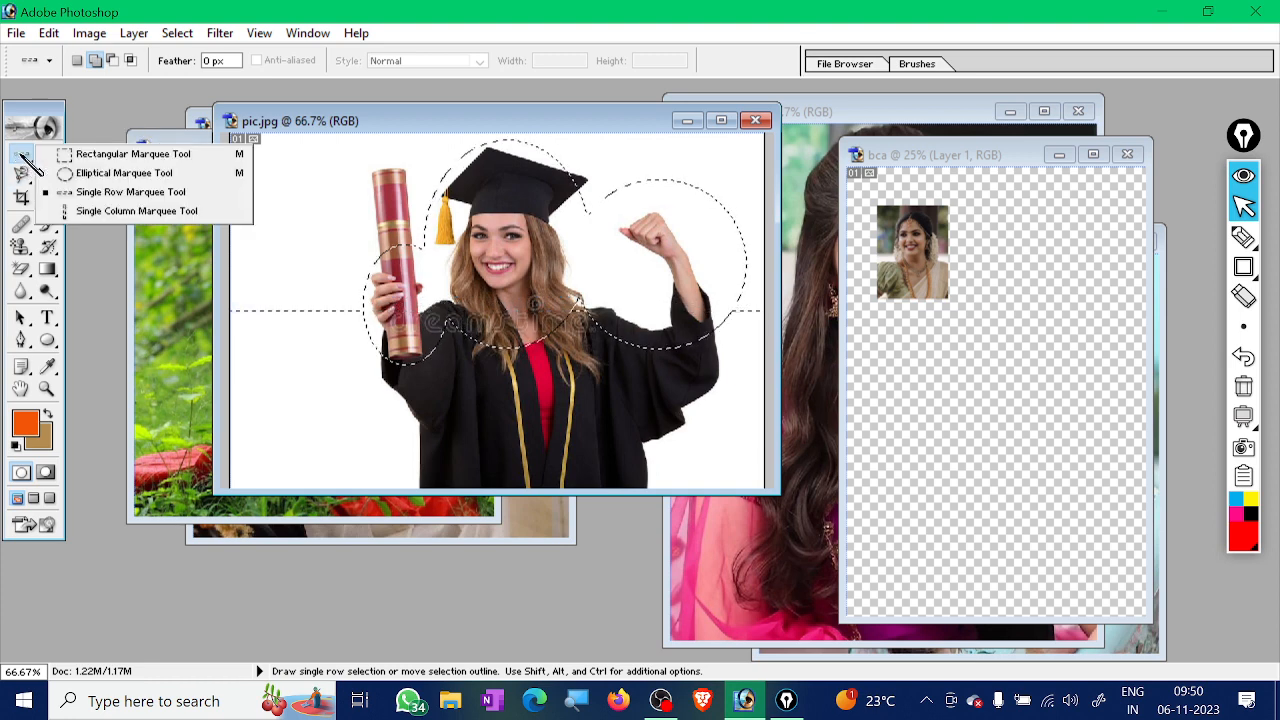
pyautogui.click(112, 211)
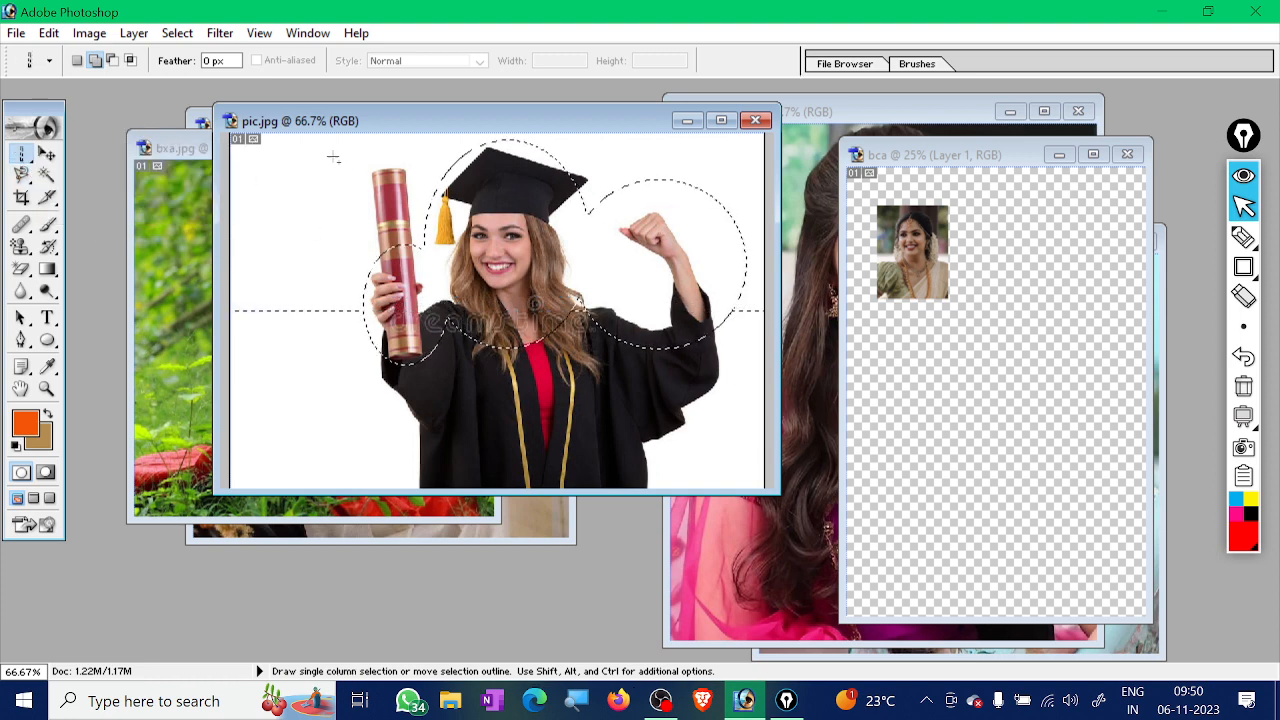
pyautogui.click(364, 412)
pyautogui.moveTo(364, 412); pyautogui.dragTo(323, 404)
pyautogui.hotkey('ctrl', 'z')
pyautogui.click(358, 283)
pyautogui.hotkey('ctrl', 'z')
pyautogui.moveTo(322, 262); pyautogui.dragTo(268, 285)
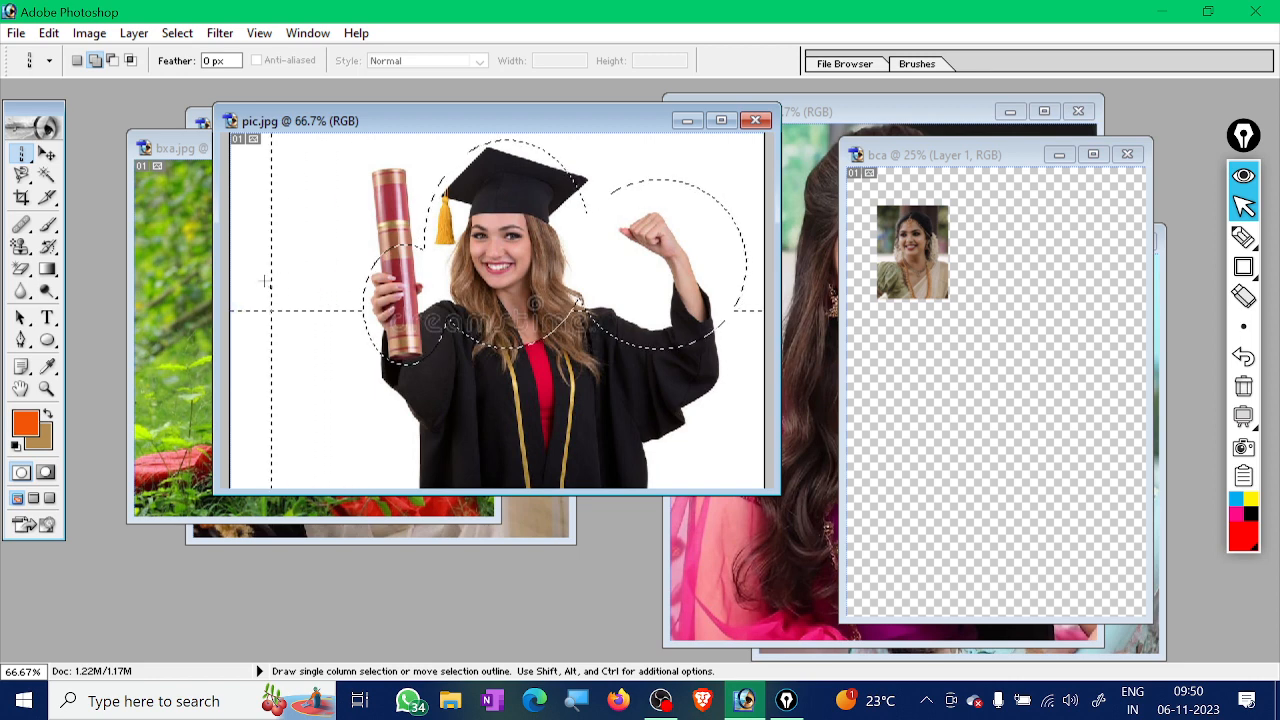
# Revert pic.jpg to its last saved state and switch back to the Rectangular Marquee tool
pyautogui.click(28, 33)
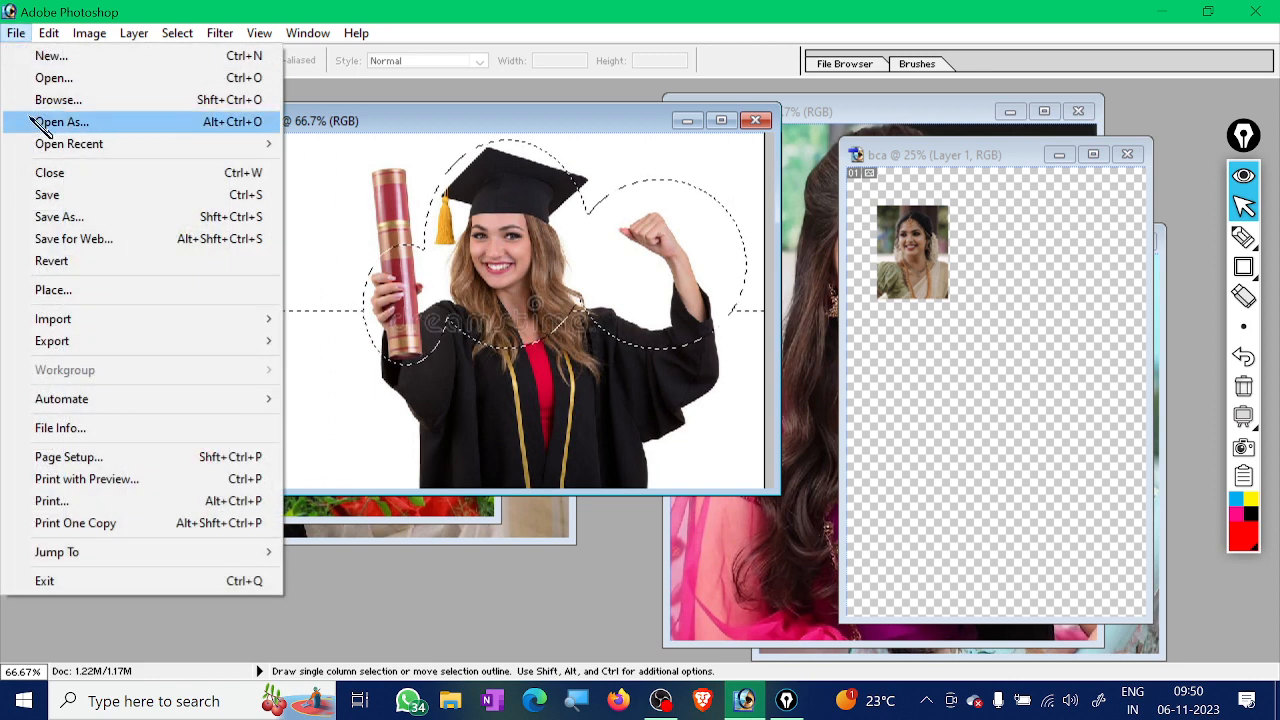
pyautogui.click(78, 264)
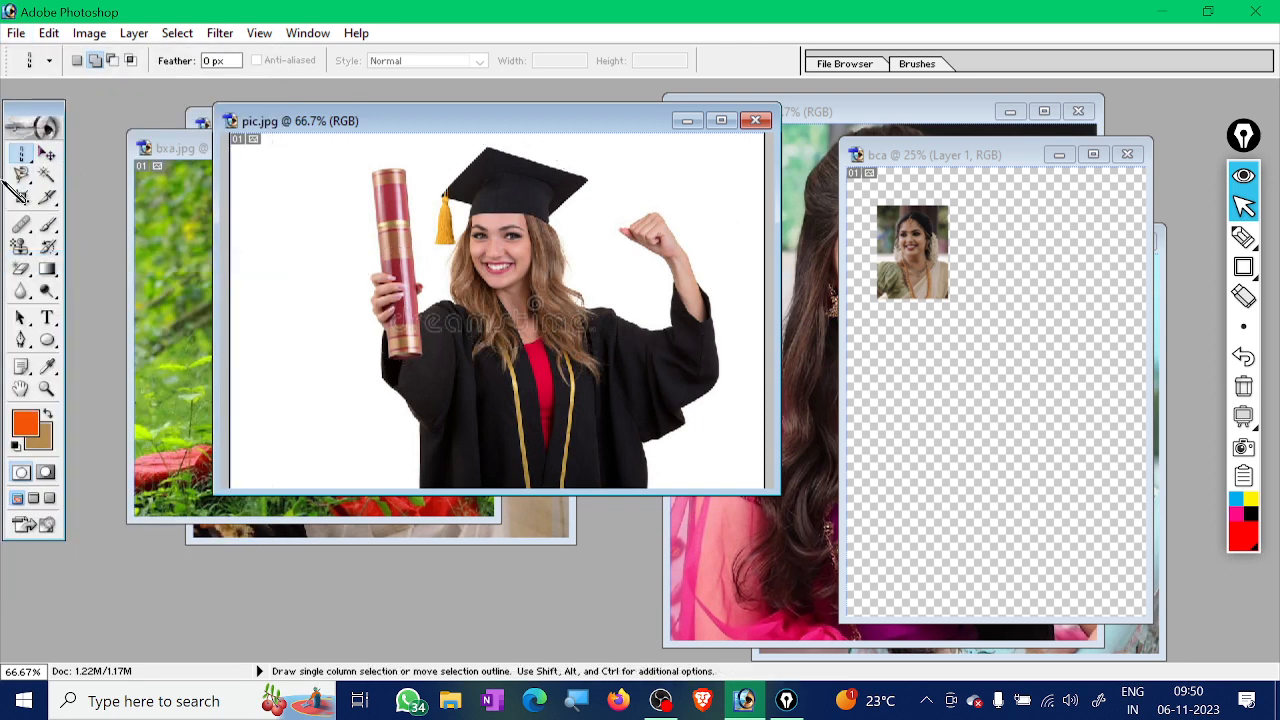
pyautogui.moveTo(21, 153); pyautogui.dragTo(75, 152)
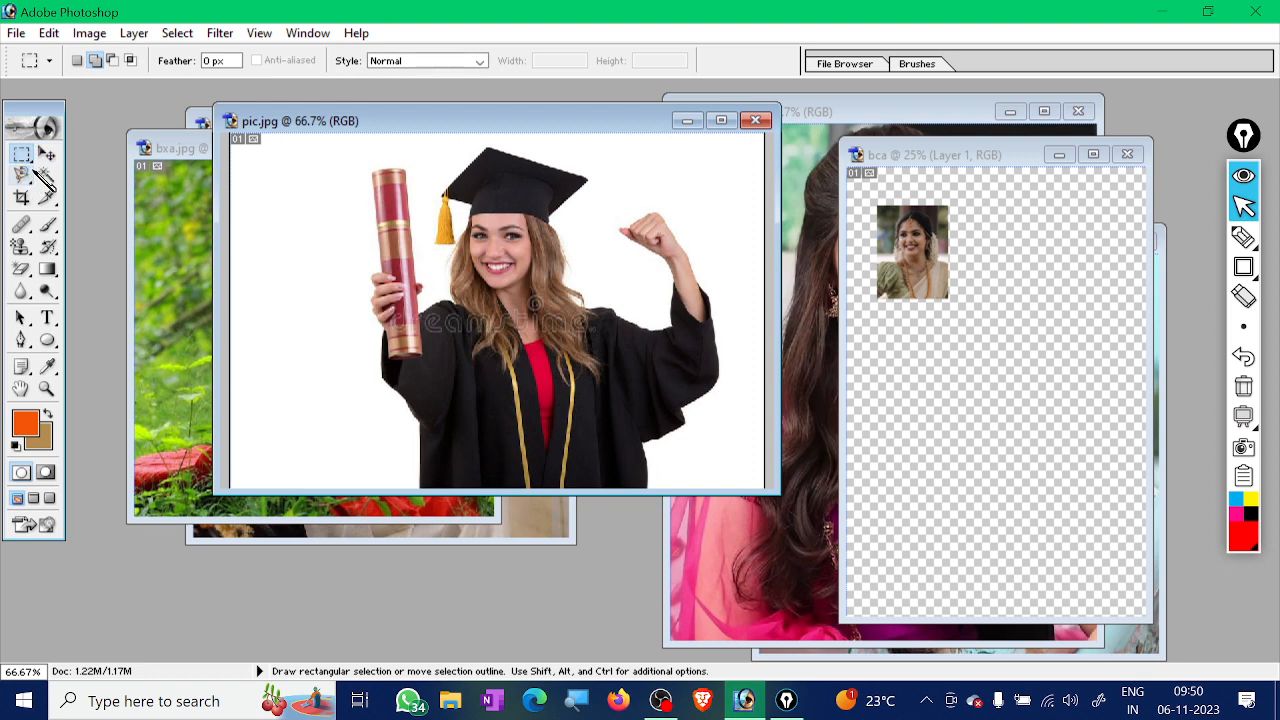
# Draw a freehand selection around the whole graduate, including the scroll, cap and raised fist, with the Lasso tool
pyautogui.click(22, 175)
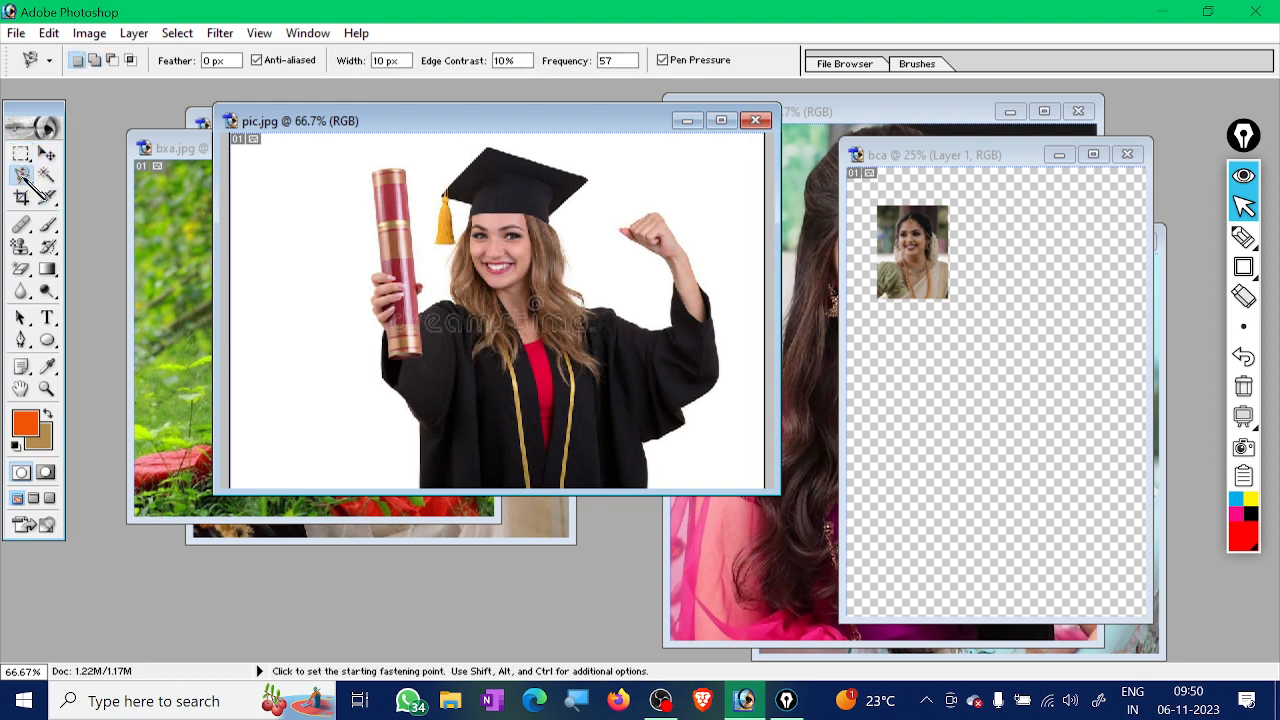
pyautogui.moveTo(22, 175)
pyautogui.mouseDown()
pyautogui.moveTo(128, 177)
pyautogui.moveTo(164, 210)
pyautogui.moveTo(140, 181)
pyautogui.mouseUp()
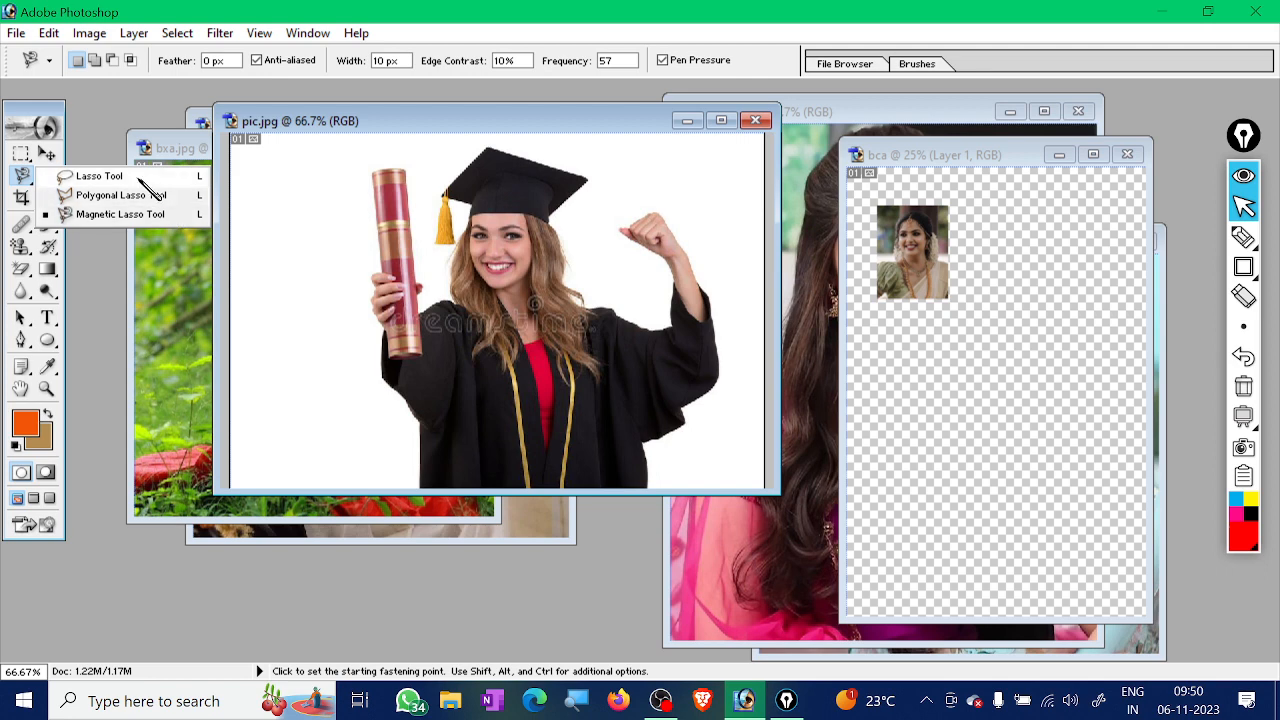
pyautogui.moveTo(140, 180); pyautogui.dragTo(138, 177)
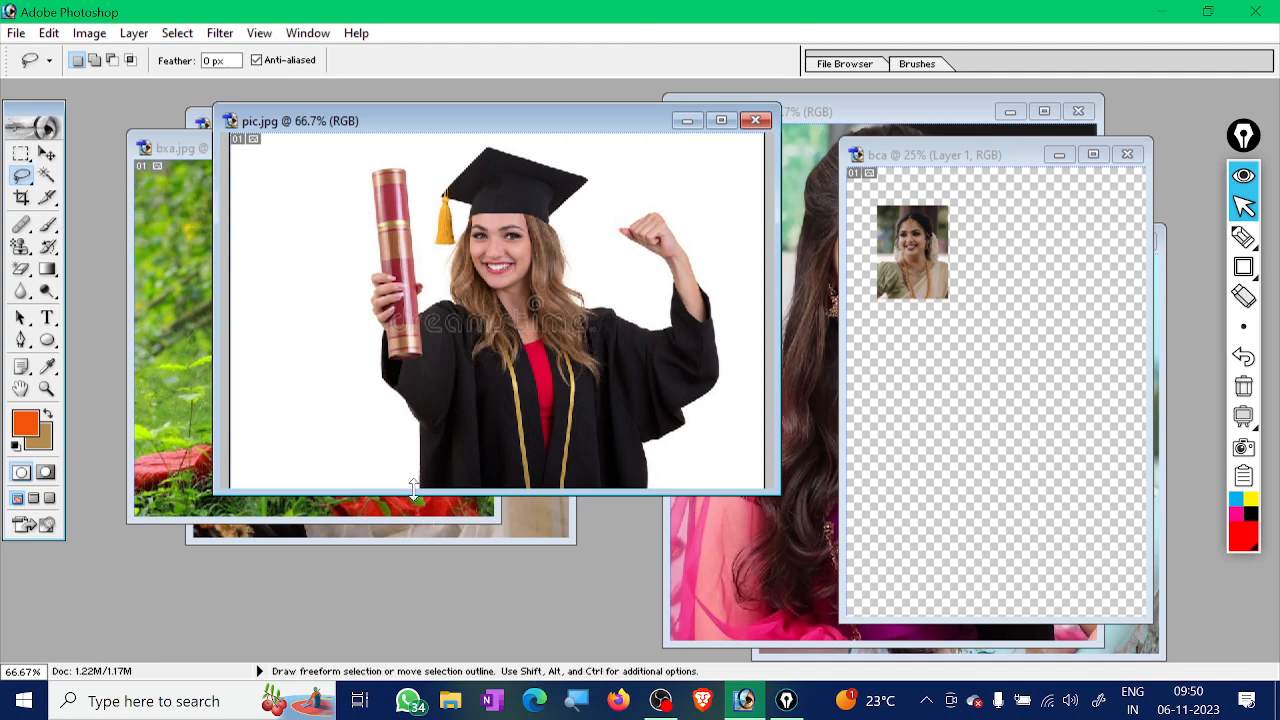
pyautogui.moveTo(413, 487)
pyautogui.mouseDown()
pyautogui.moveTo(418, 430)
pyautogui.moveTo(388, 383)
pyautogui.mouseUp()
pyautogui.moveTo(361, 295); pyautogui.dragTo(362, 258)
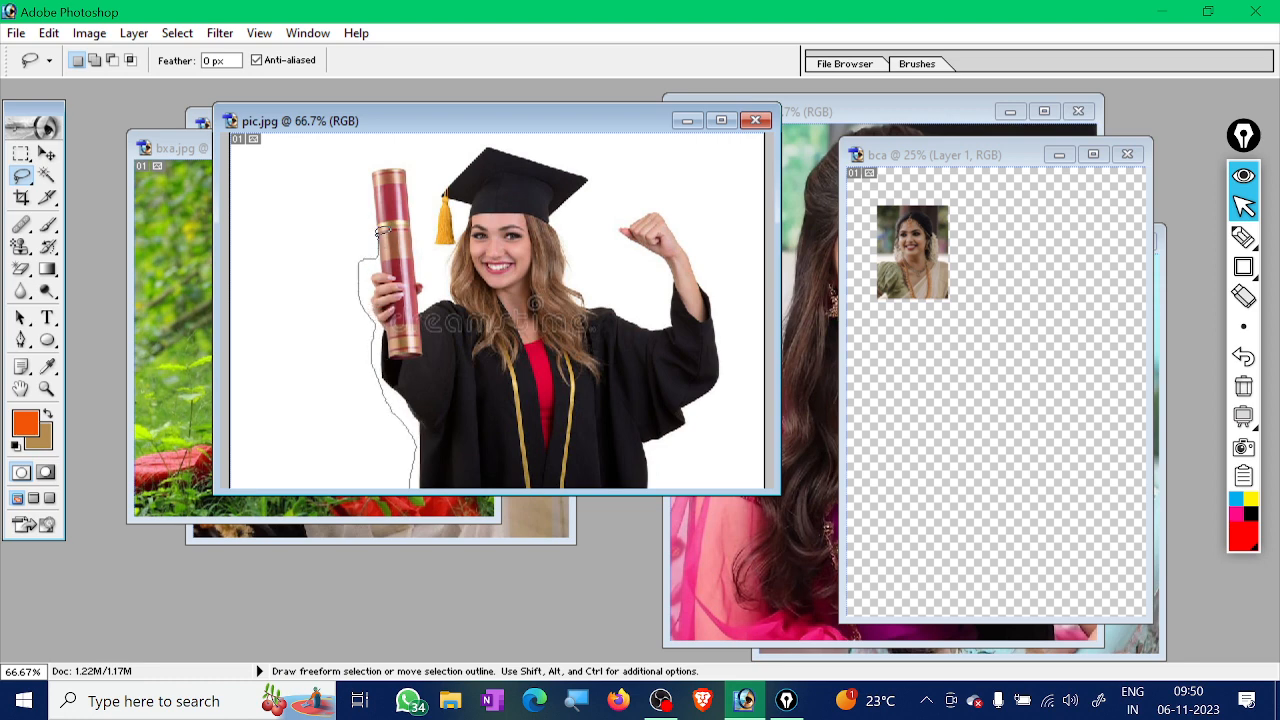
pyautogui.moveTo(376, 195)
pyautogui.mouseDown()
pyautogui.moveTo(369, 151)
pyautogui.moveTo(387, 135)
pyautogui.moveTo(420, 161)
pyautogui.moveTo(430, 242)
pyautogui.mouseUp()
pyautogui.moveTo(441, 285)
pyautogui.mouseDown()
pyautogui.moveTo(428, 235)
pyautogui.moveTo(434, 194)
pyautogui.moveTo(491, 142)
pyautogui.moveTo(607, 177)
pyautogui.moveTo(578, 256)
pyautogui.moveTo(599, 291)
pyautogui.moveTo(642, 313)
pyautogui.moveTo(664, 295)
pyautogui.moveTo(662, 272)
pyautogui.moveTo(614, 248)
pyautogui.moveTo(606, 219)
pyautogui.moveTo(627, 196)
pyautogui.moveTo(670, 196)
pyautogui.moveTo(694, 220)
pyautogui.moveTo(728, 296)
pyautogui.moveTo(739, 412)
pyautogui.moveTo(665, 493)
pyautogui.mouseUp()
pyautogui.moveTo(570, 482)
pyautogui.mouseDown()
pyautogui.moveTo(440, 462)
pyautogui.moveTo(418, 474)
pyautogui.mouseUp()
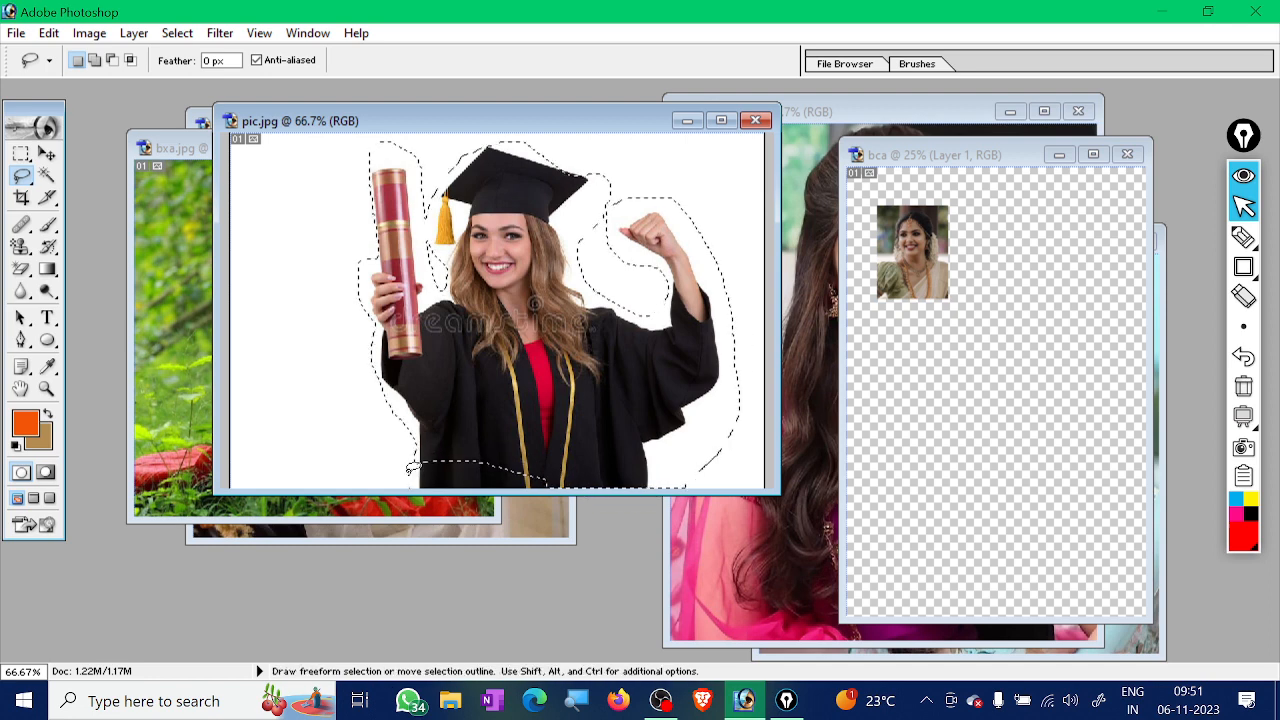
# Shift the lassoed graduate sideways toward the scroll side with the Move tool, and revert pic.jpg to its saved state
pyautogui.click(47, 153)
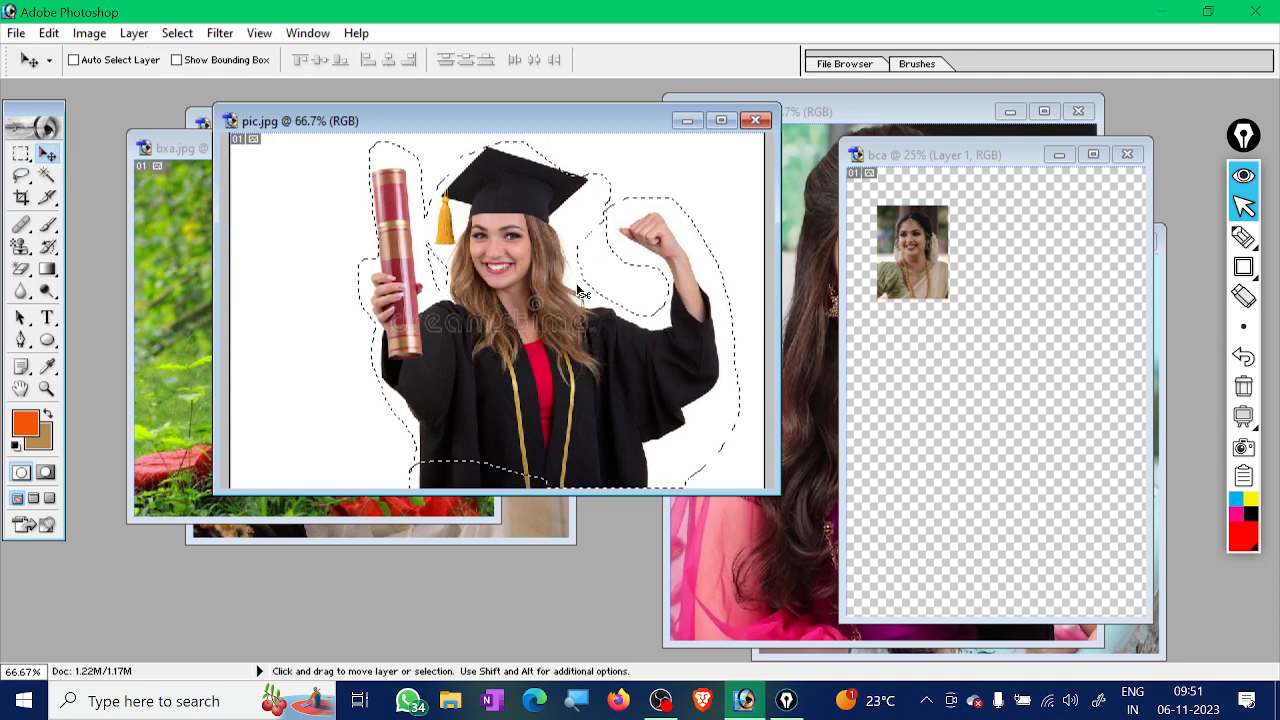
pyautogui.moveTo(580, 289)
pyautogui.mouseDown()
pyautogui.moveTo(501, 382)
pyautogui.moveTo(477, 363)
pyautogui.moveTo(464, 373)
pyautogui.mouseUp()
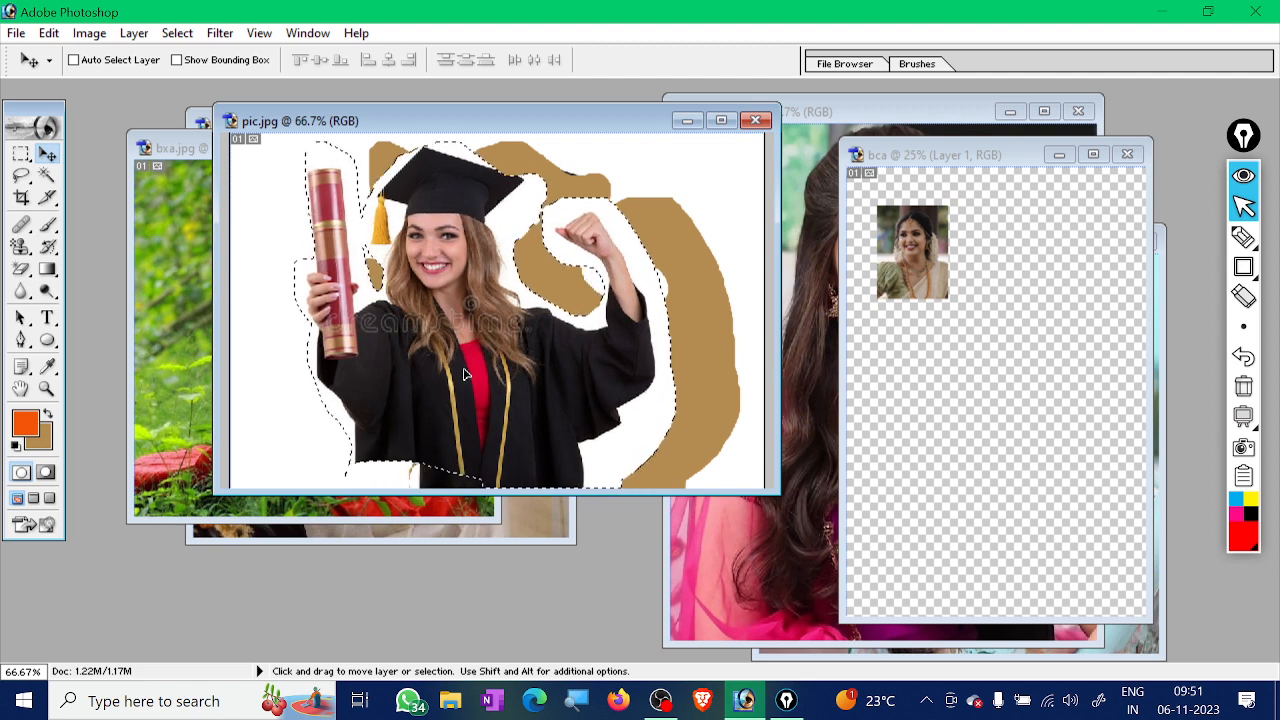
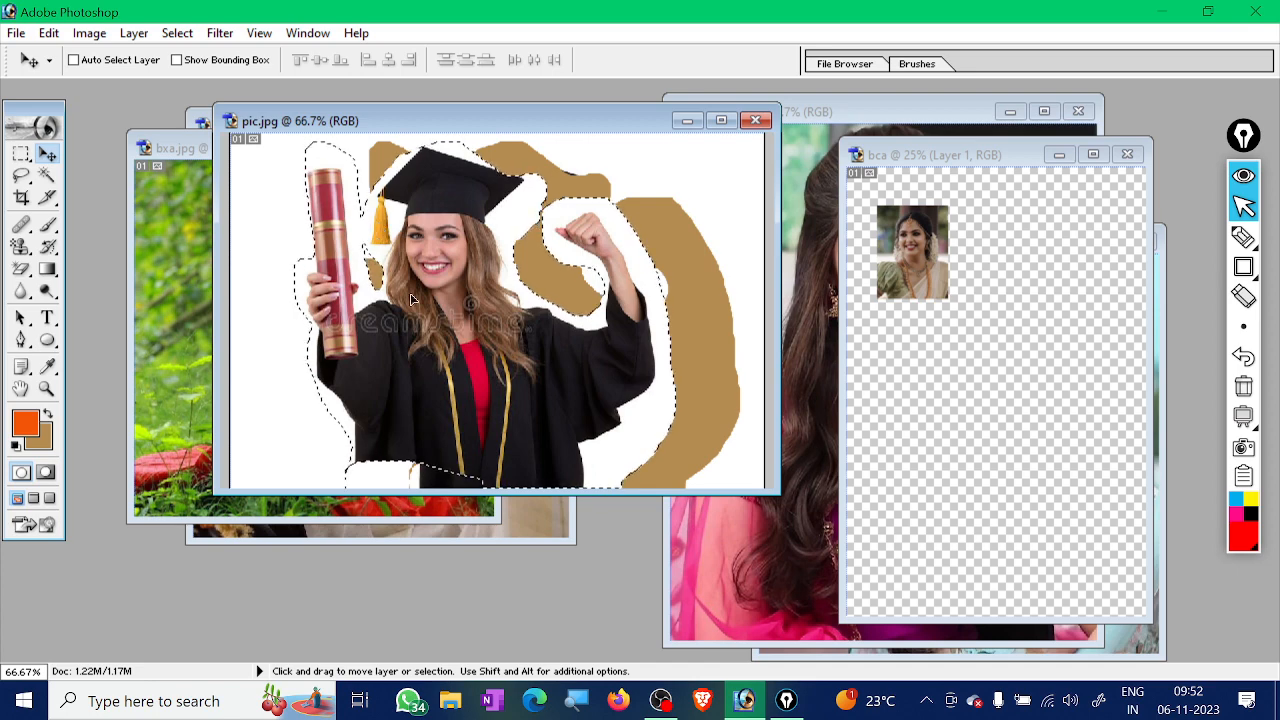
pyautogui.click(16, 33)
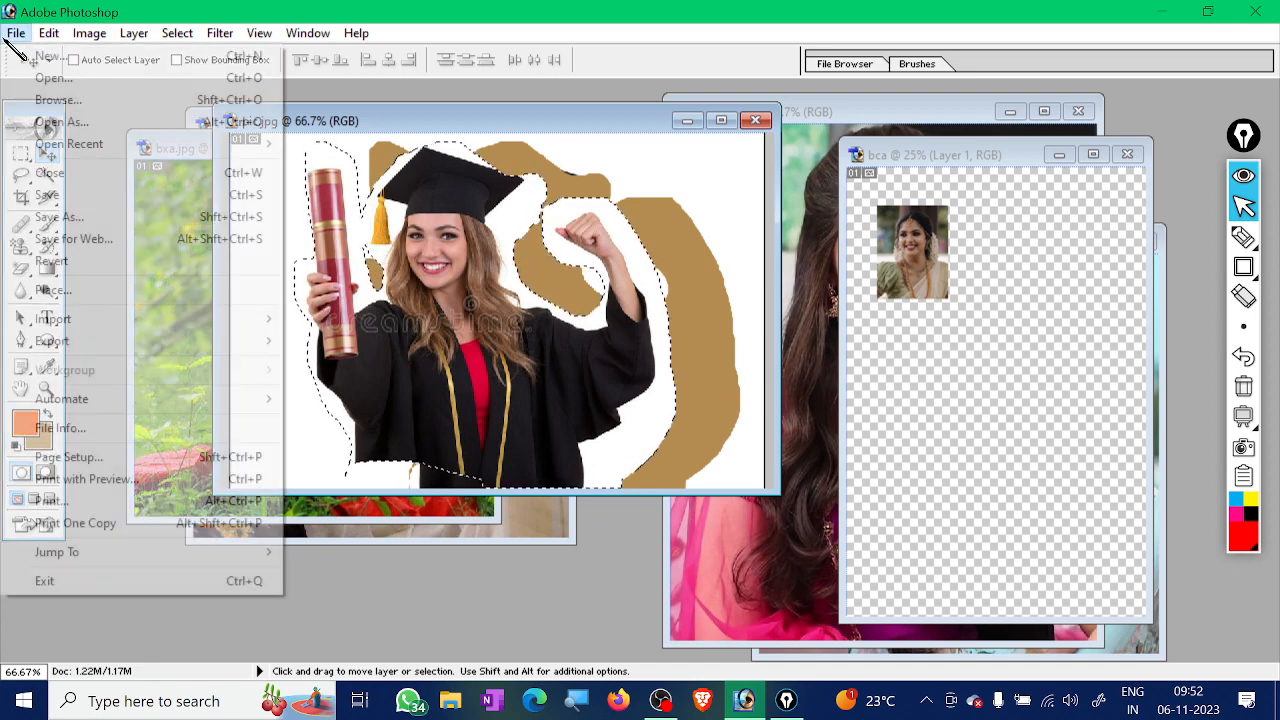
pyautogui.click(70, 262)
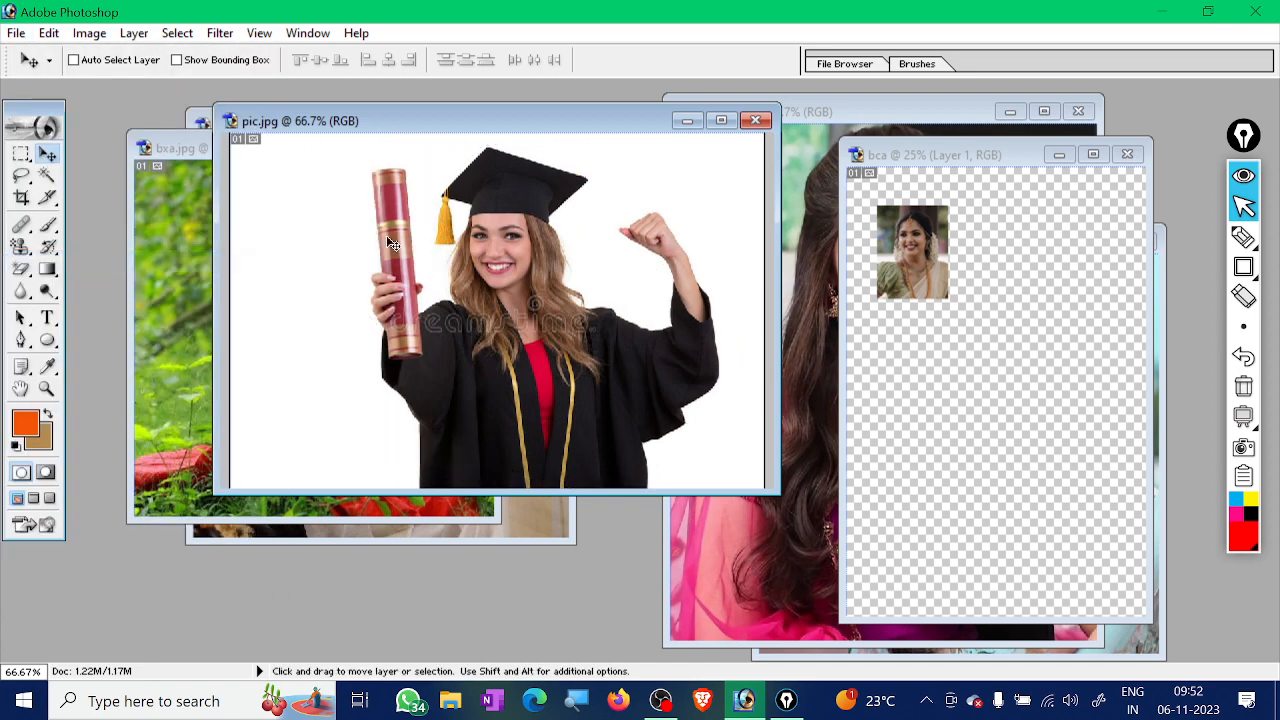
pyautogui.moveTo(21, 176); pyautogui.dragTo(97, 200)
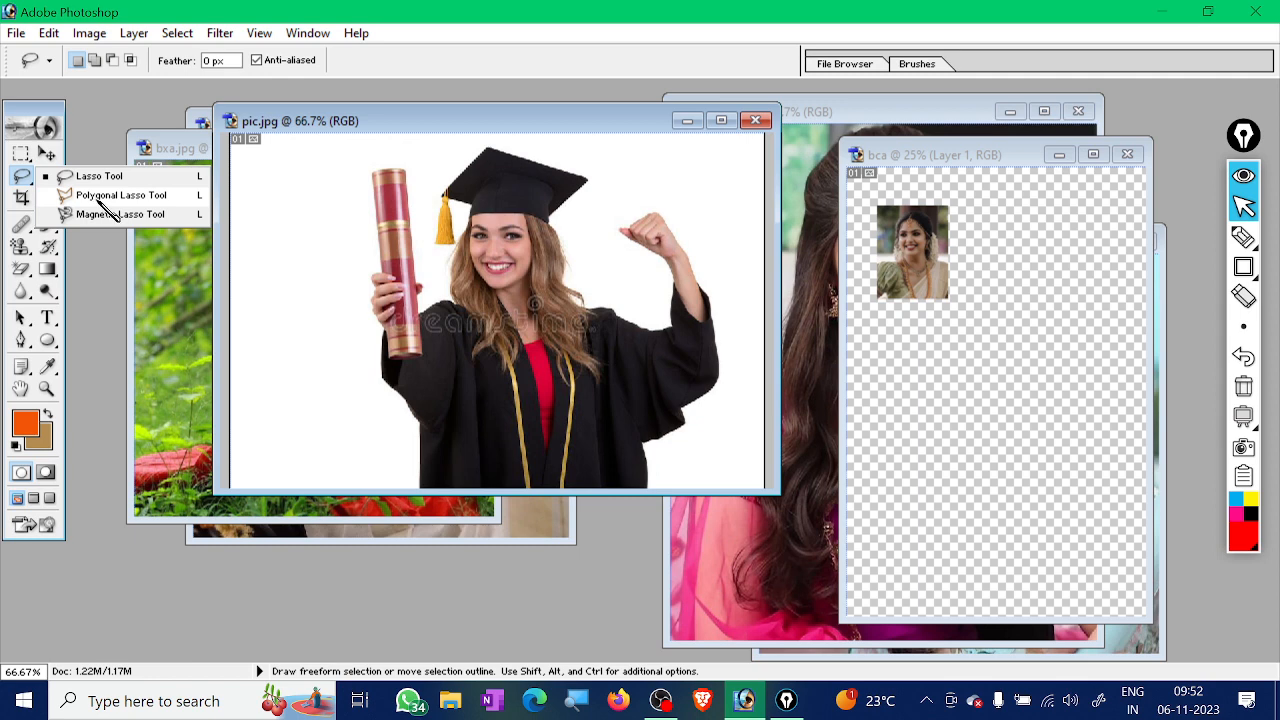
pyautogui.moveTo(93, 187); pyautogui.dragTo(91, 185)
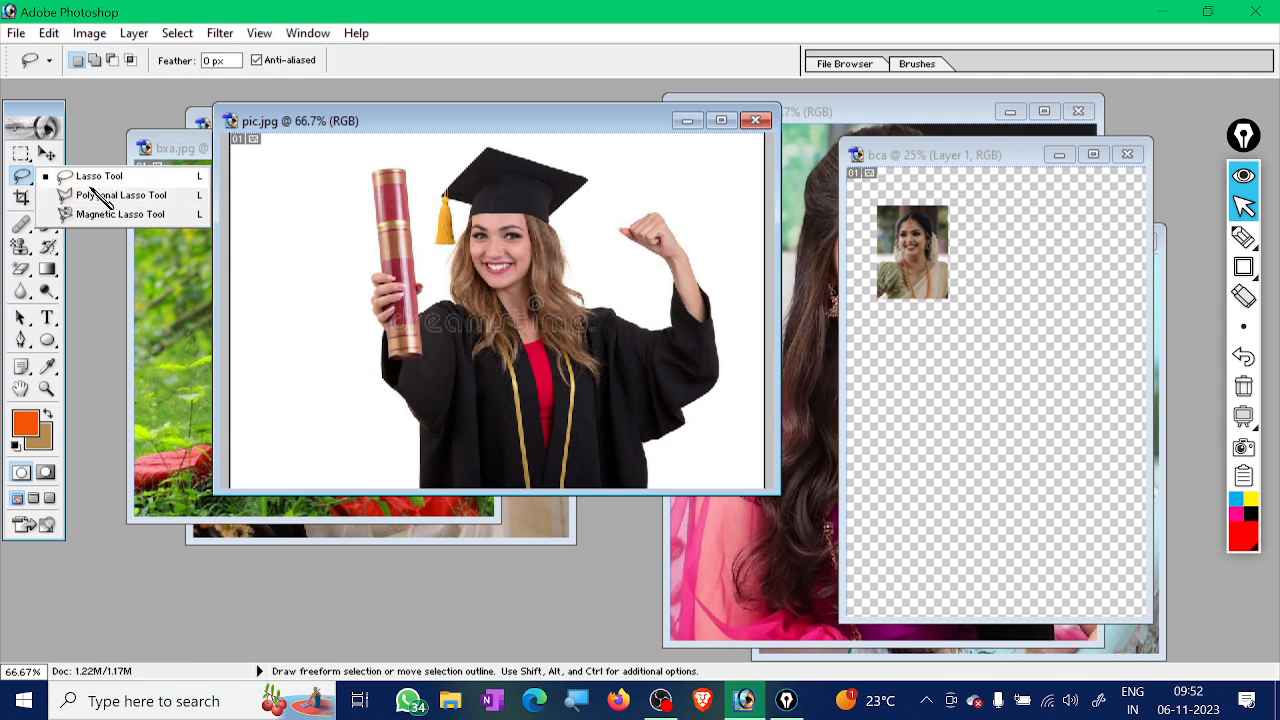
pyautogui.moveTo(92, 186); pyautogui.dragTo(89, 192)
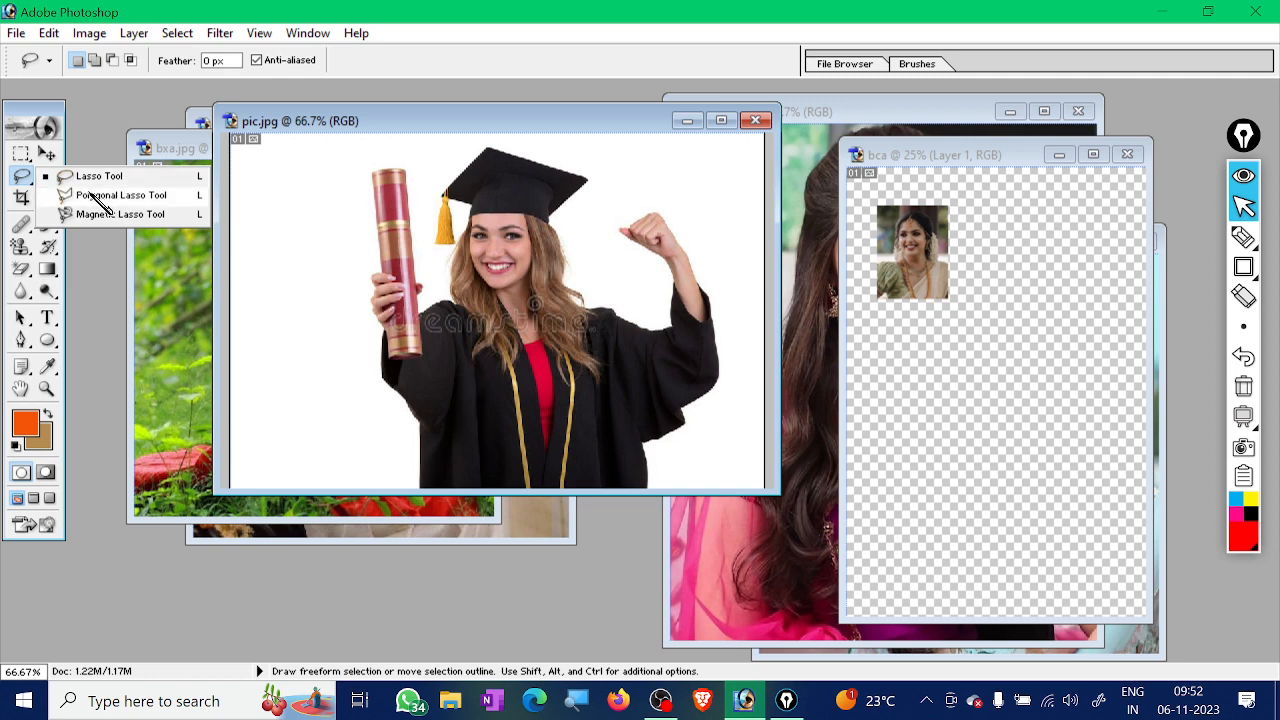
pyautogui.moveTo(90, 191)
pyautogui.mouseDown()
pyautogui.moveTo(99, 207)
pyautogui.moveTo(97, 180)
pyautogui.mouseUp()
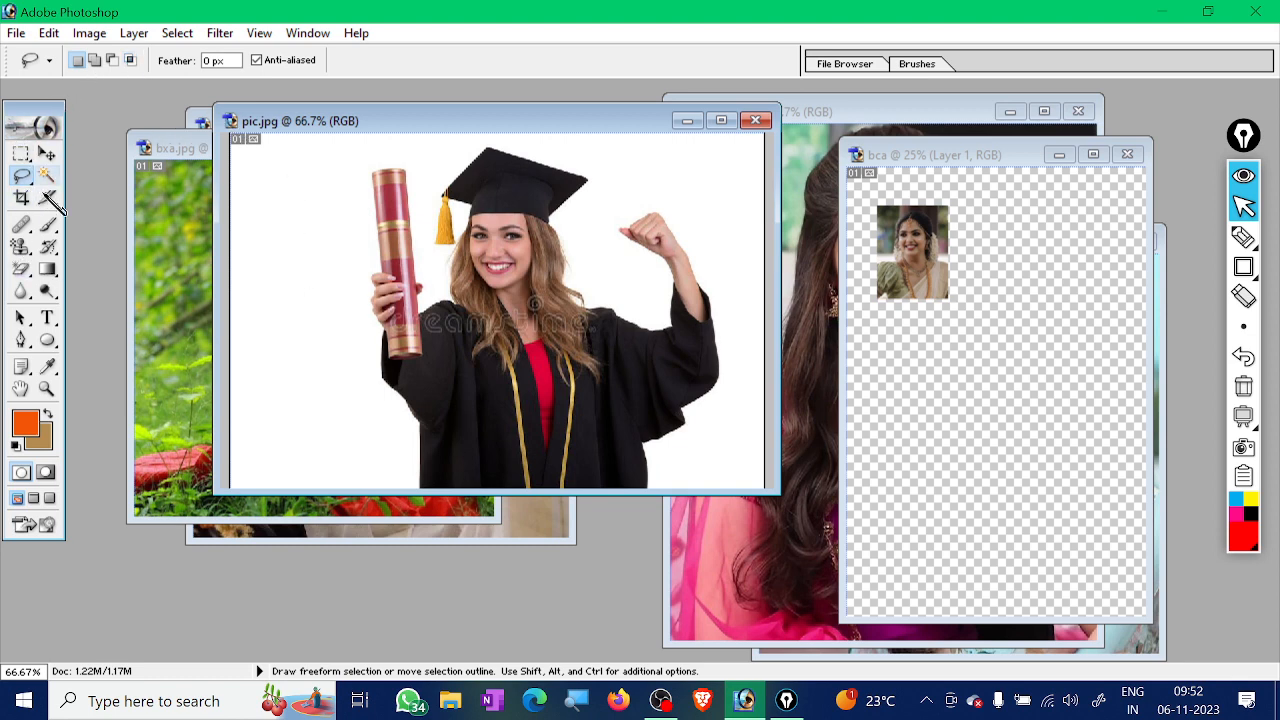
# Outline the graduate with a closed Polygonal Lasso selection around the scroll, cap, raised fist, sleeve and the image's lower edge
pyautogui.click(21, 153)
pyautogui.click(24, 177)
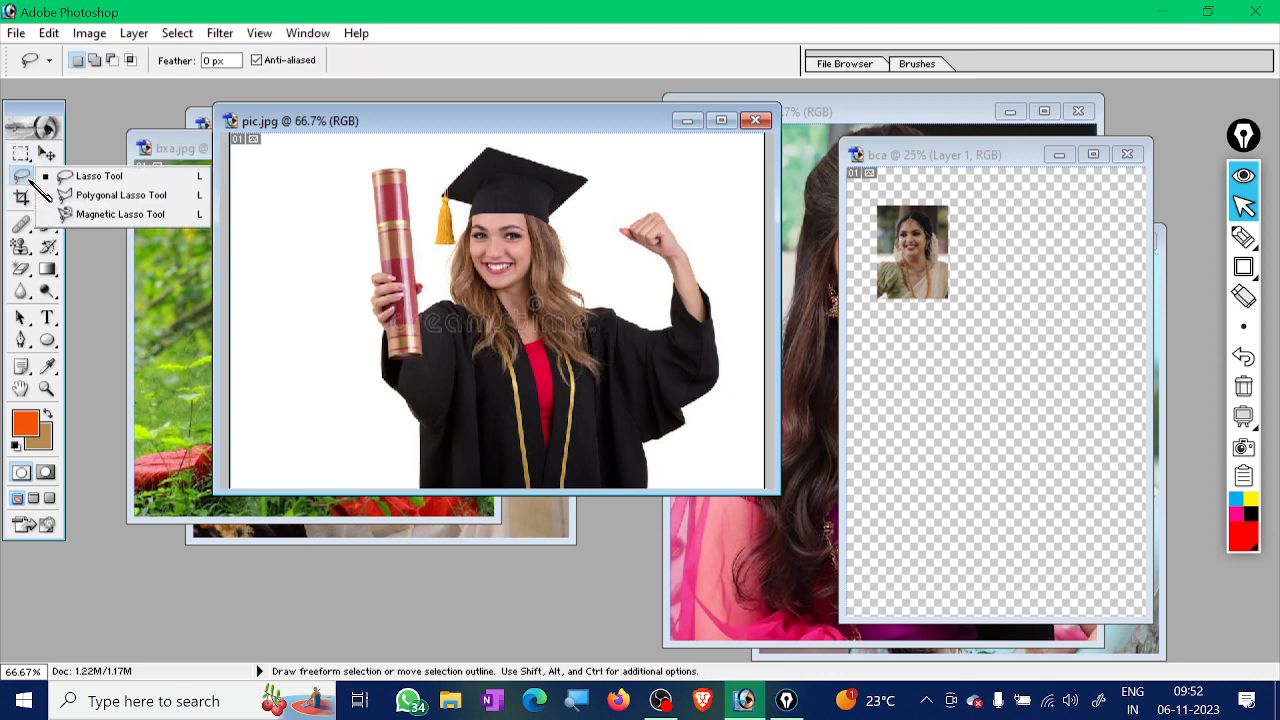
pyautogui.click(84, 197)
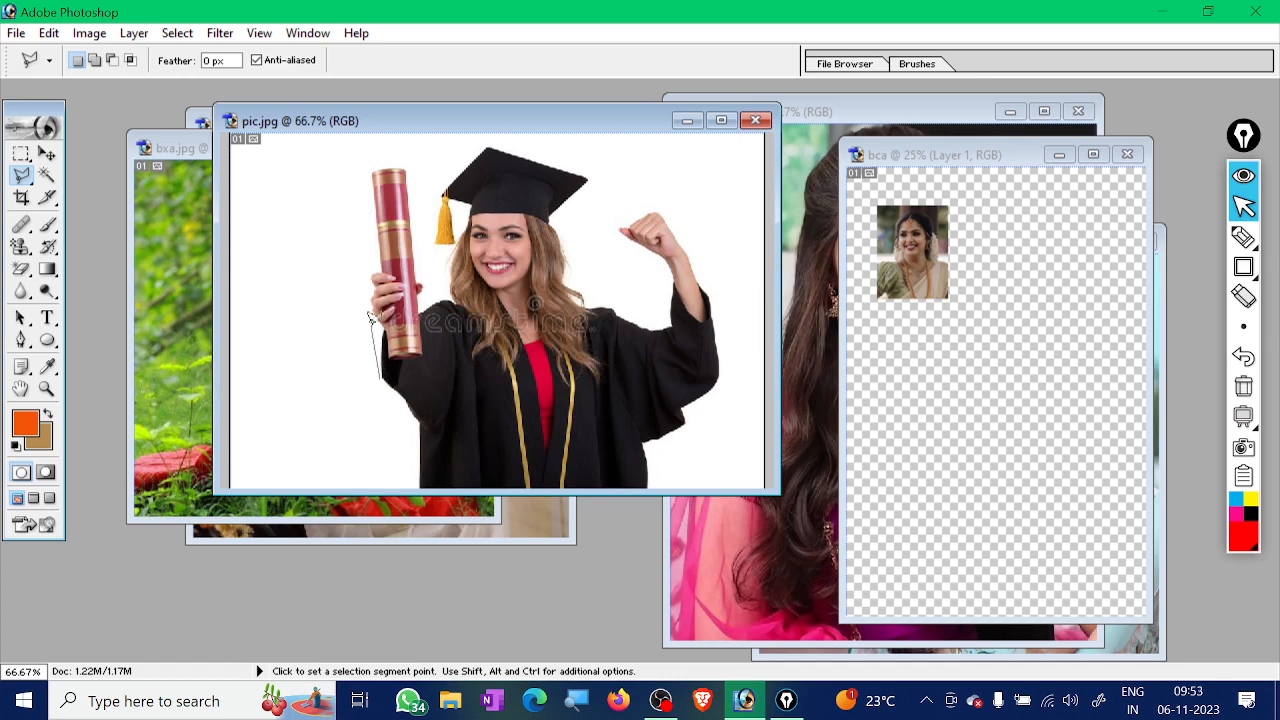
pyautogui.click(372, 168)
pyautogui.click(410, 166)
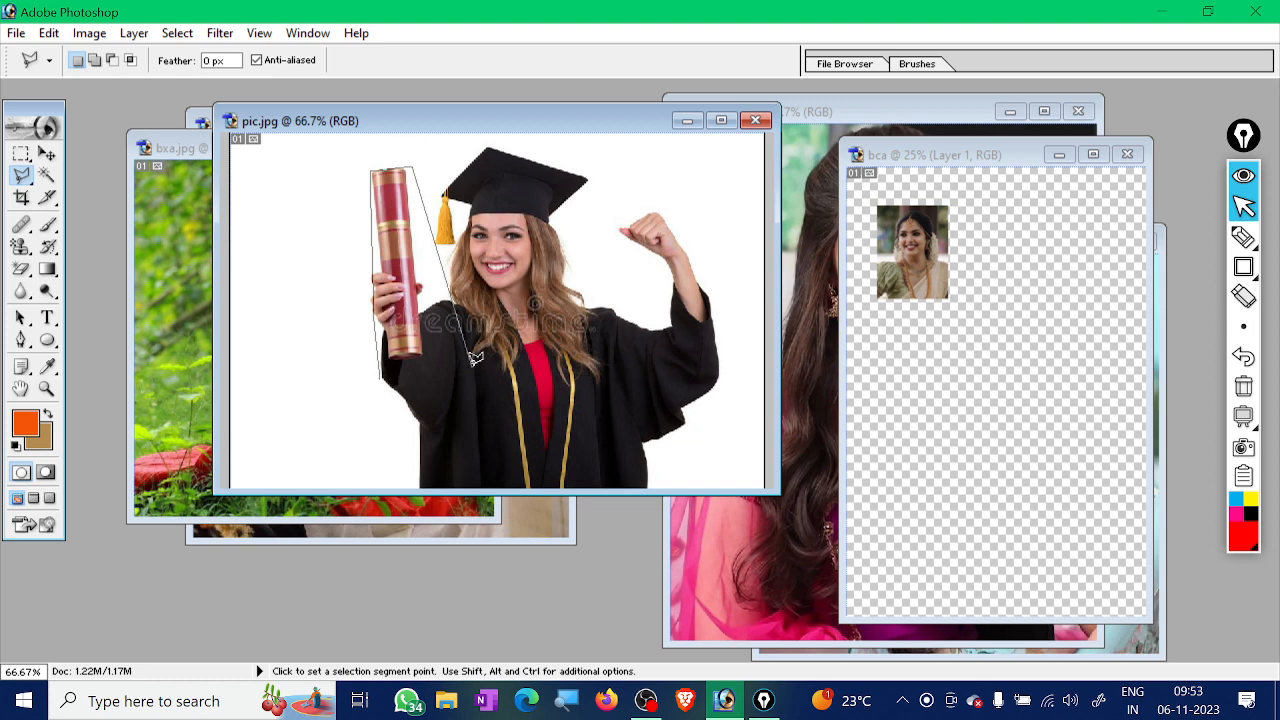
pyautogui.click(446, 158)
pyautogui.click(520, 141)
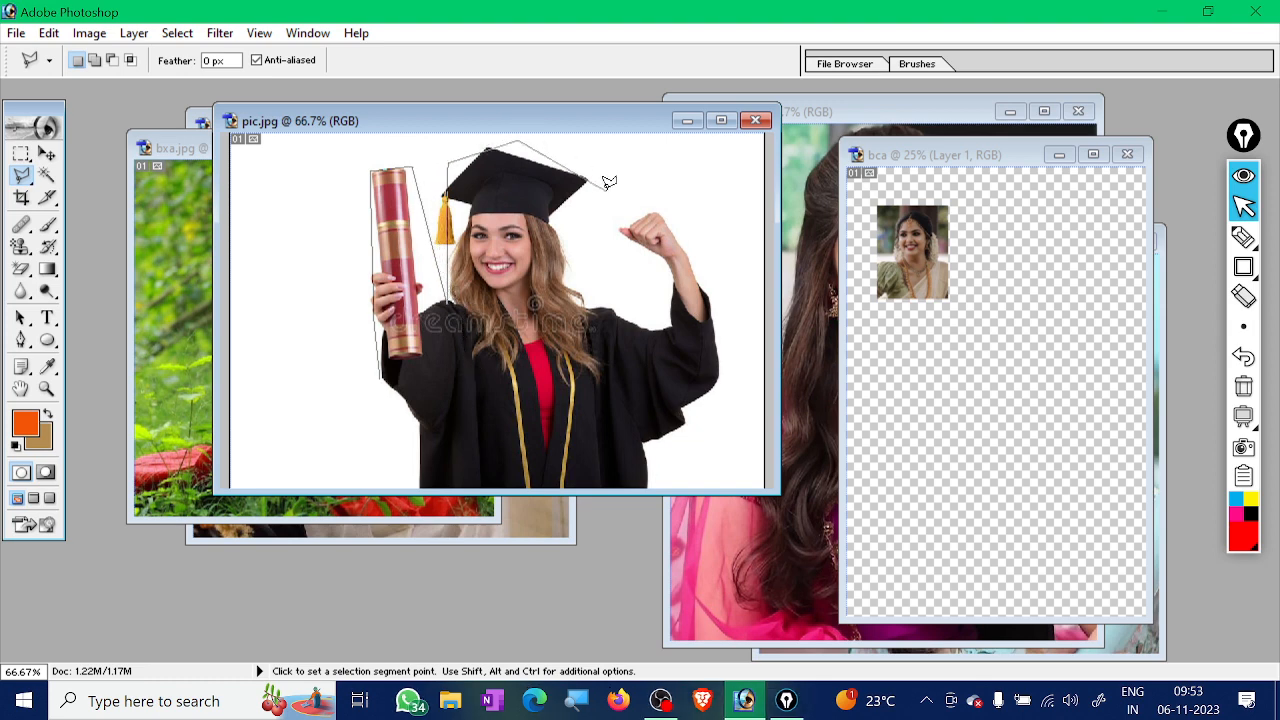
pyautogui.click(596, 183)
pyautogui.click(620, 228)
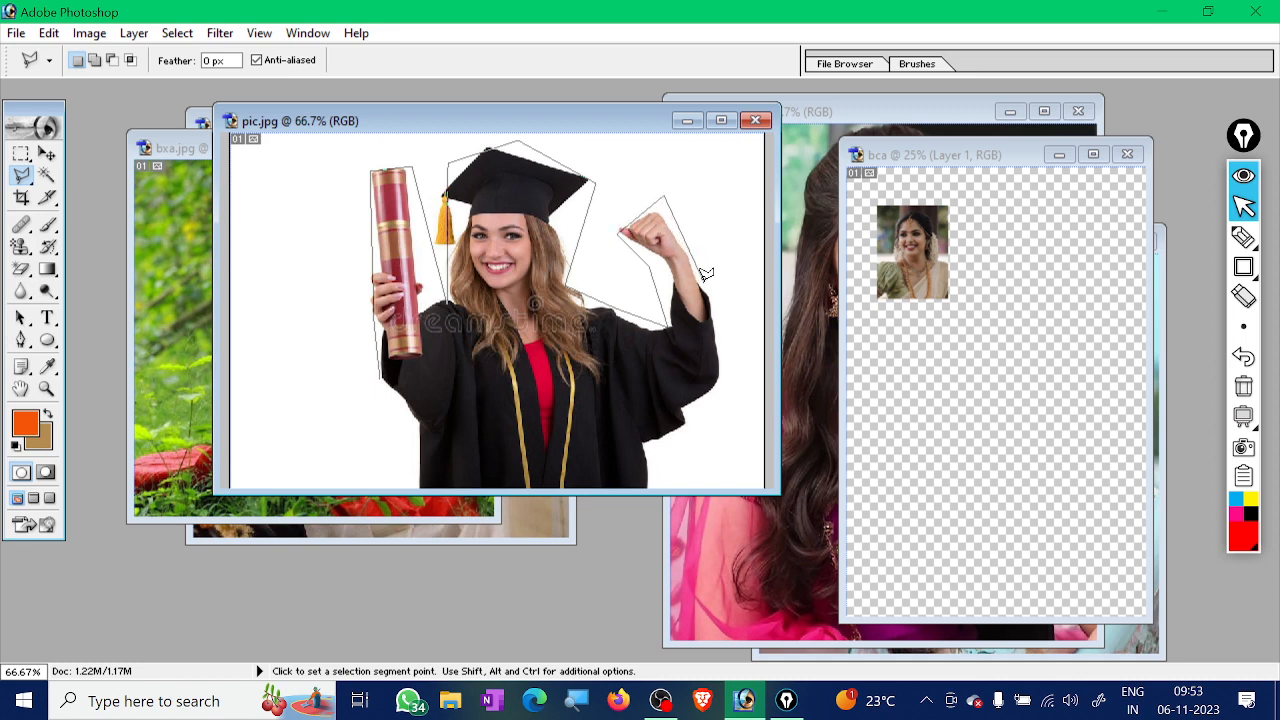
pyautogui.click(735, 376)
pyautogui.click(648, 487)
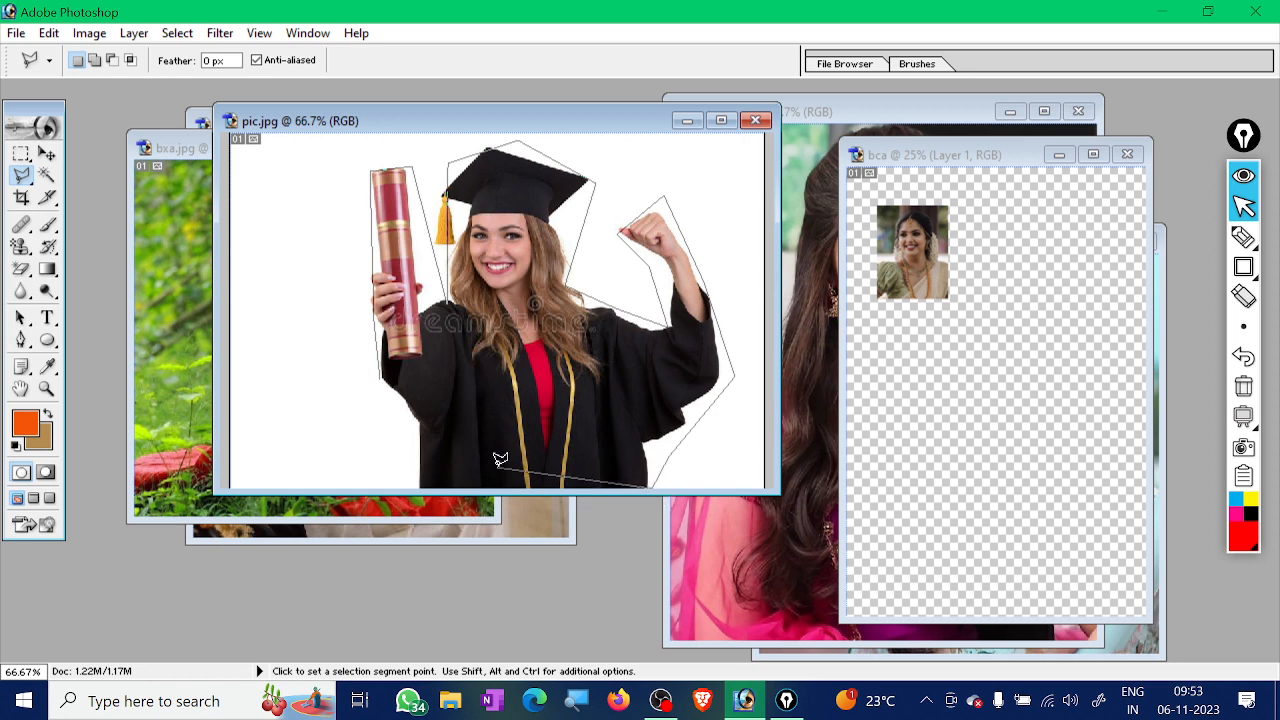
pyautogui.click(413, 482)
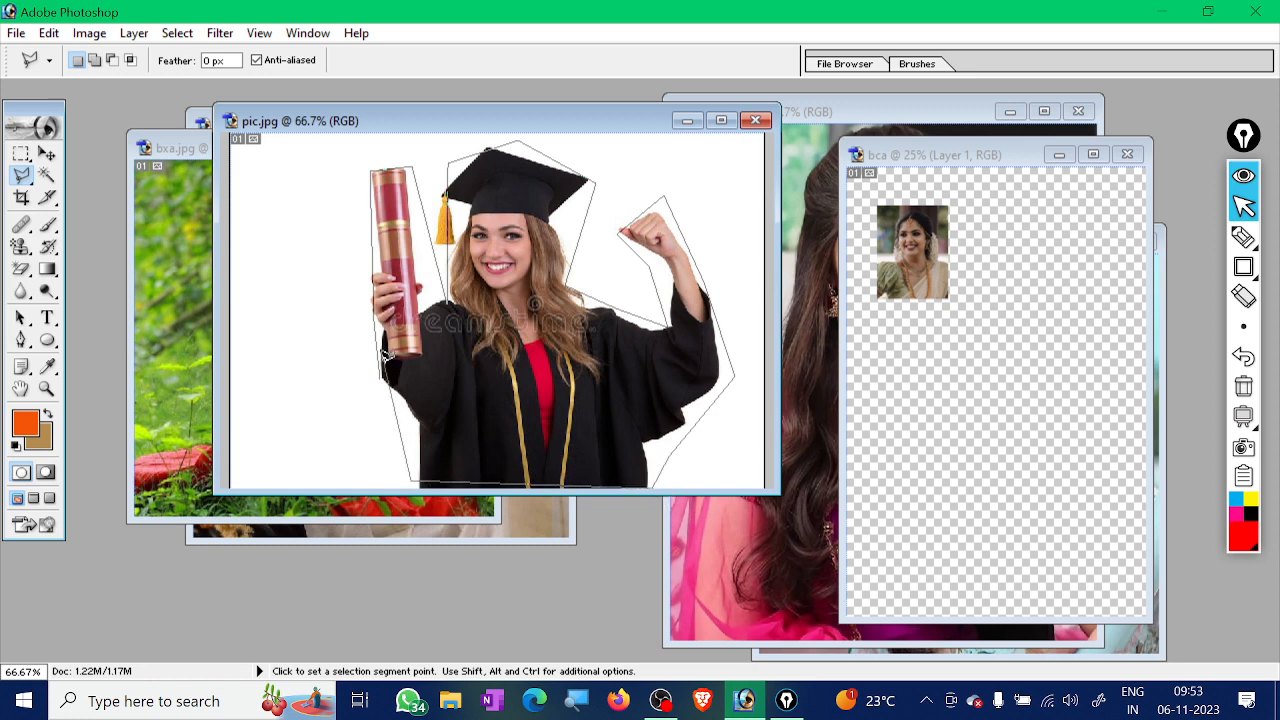
pyautogui.click(418, 418)
pyautogui.click(386, 375)
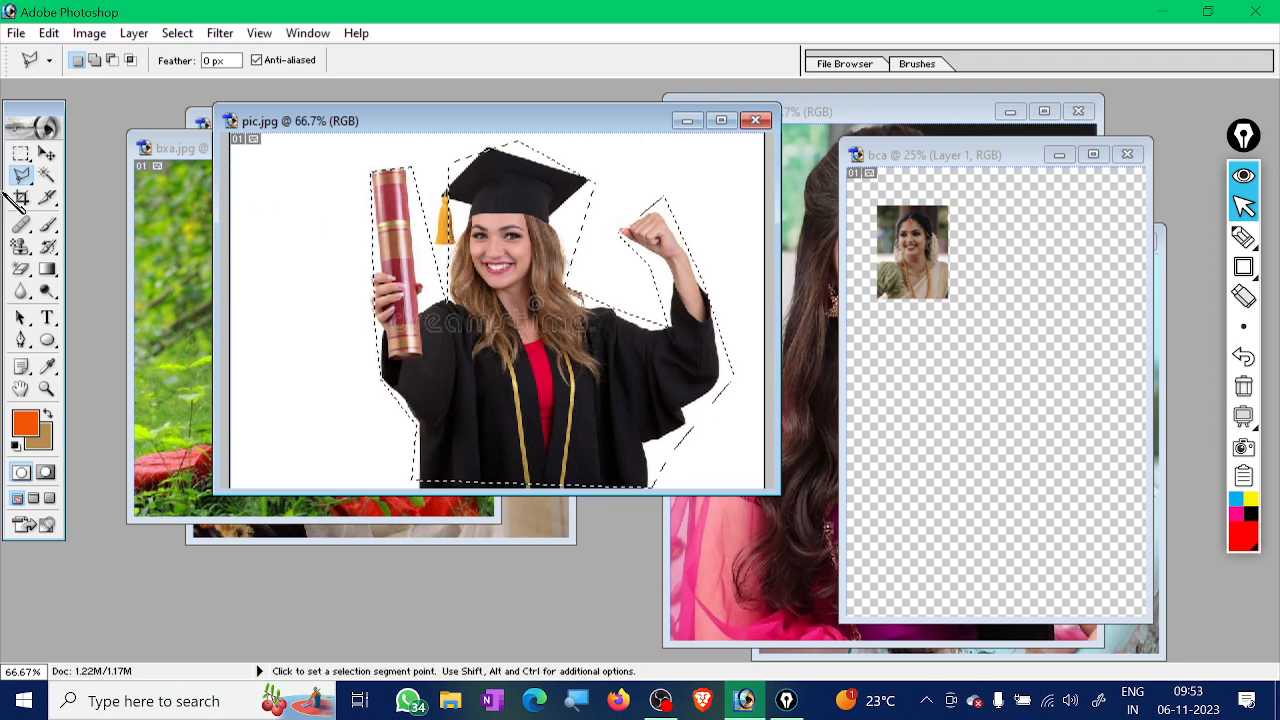
# Shift the selected graduate within pic.jpg, reposition the bxa.jpg window beside it, and move the cut-out into bxa.jpg's lower-left corner
pyautogui.click(47, 153)
pyautogui.moveTo(499, 270); pyautogui.dragTo(434, 304)
pyautogui.click(150, 352)
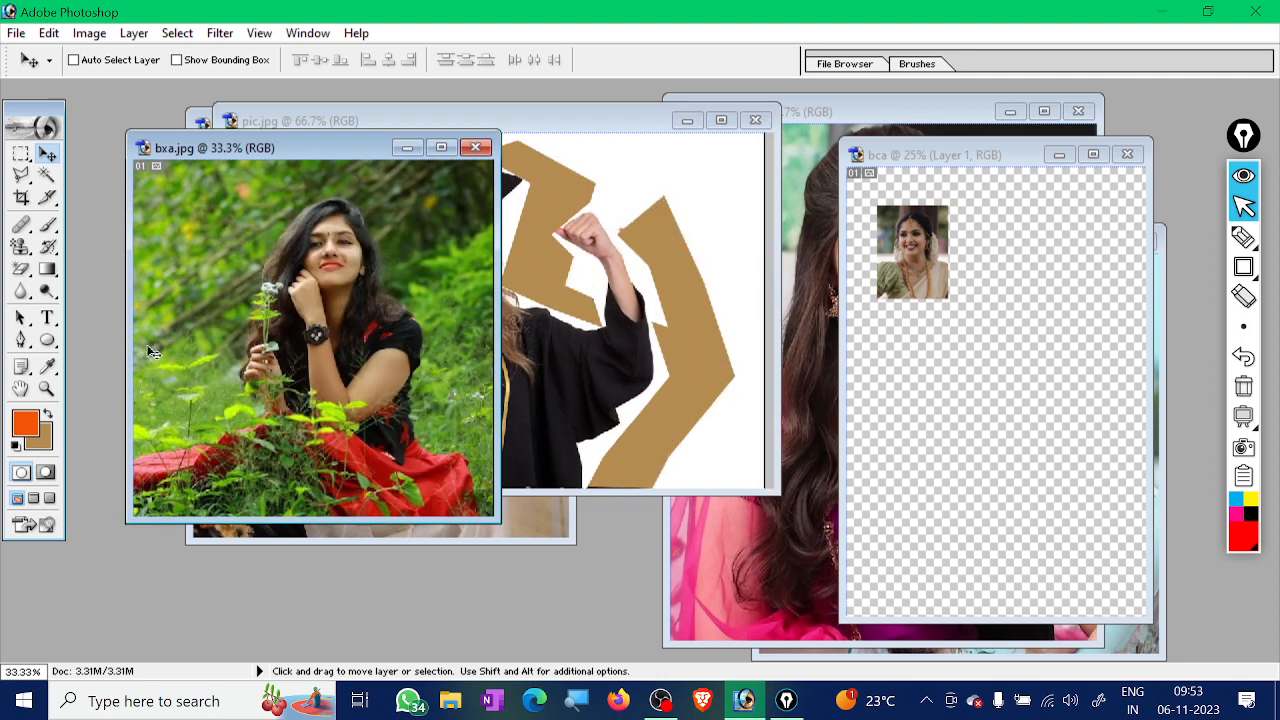
pyautogui.moveTo(247, 156); pyautogui.dragTo(754, 176)
pyautogui.moveTo(414, 312); pyautogui.dragTo(747, 439)
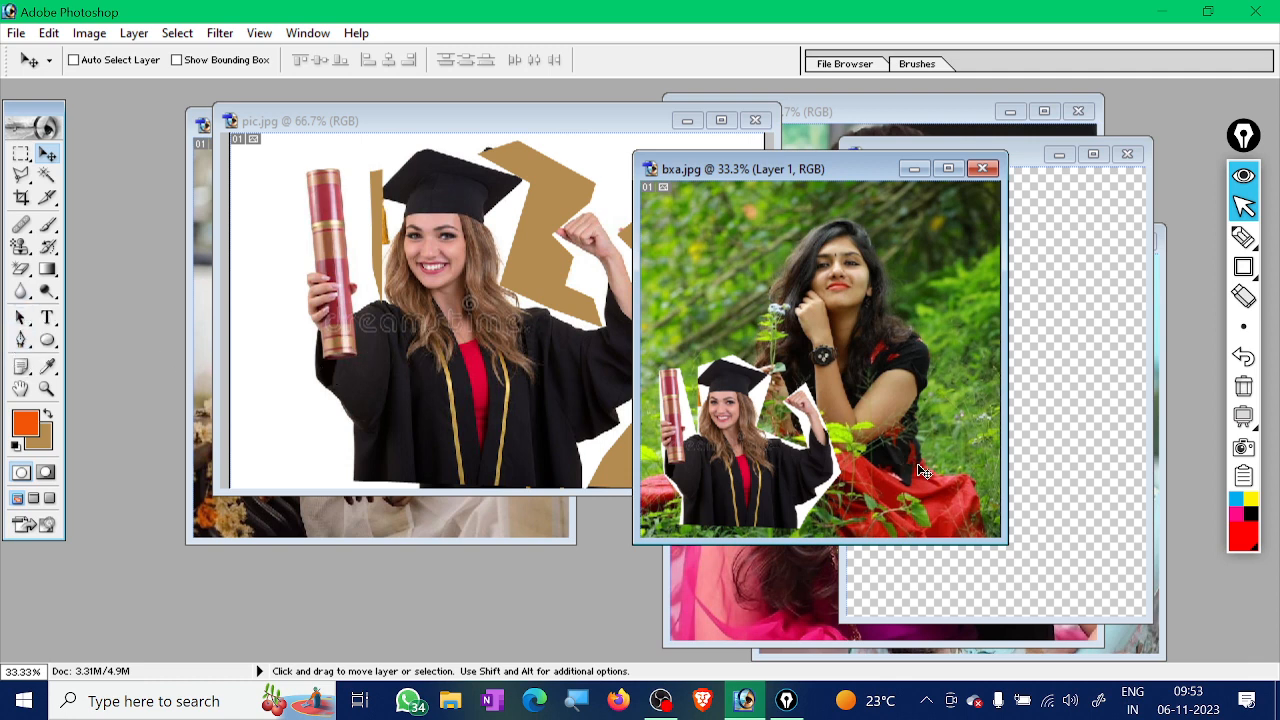
# Demonstrate the Zoom tool on the graduate in bxa.jpg by enlarging the view to 66.7% and reducing it to 50%
pyautogui.click(46, 390)
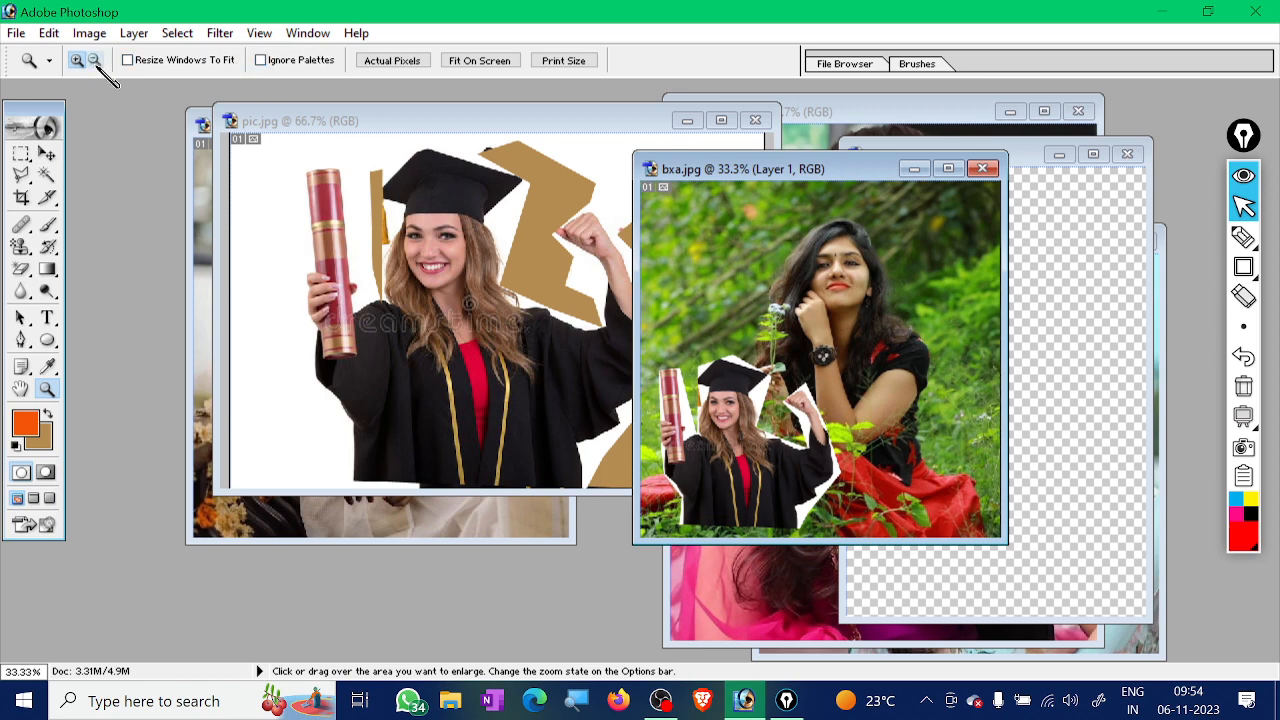
pyautogui.click(729, 409)
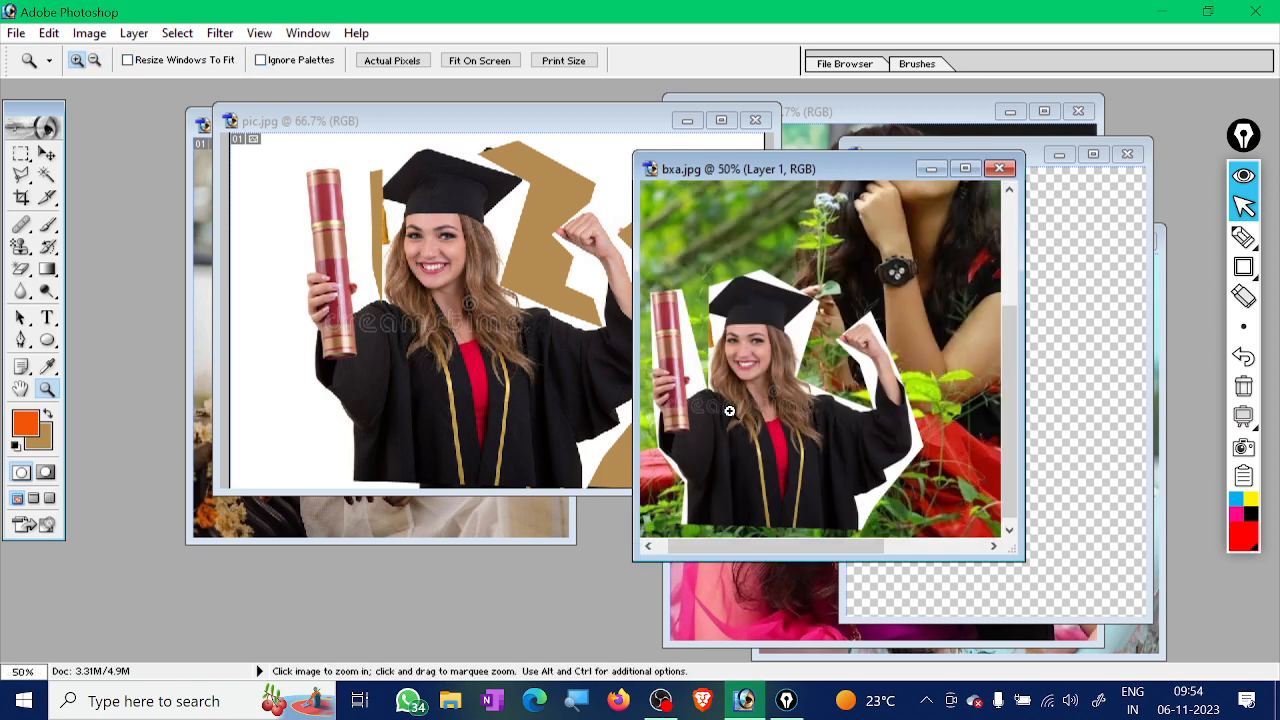
pyautogui.click(727, 409)
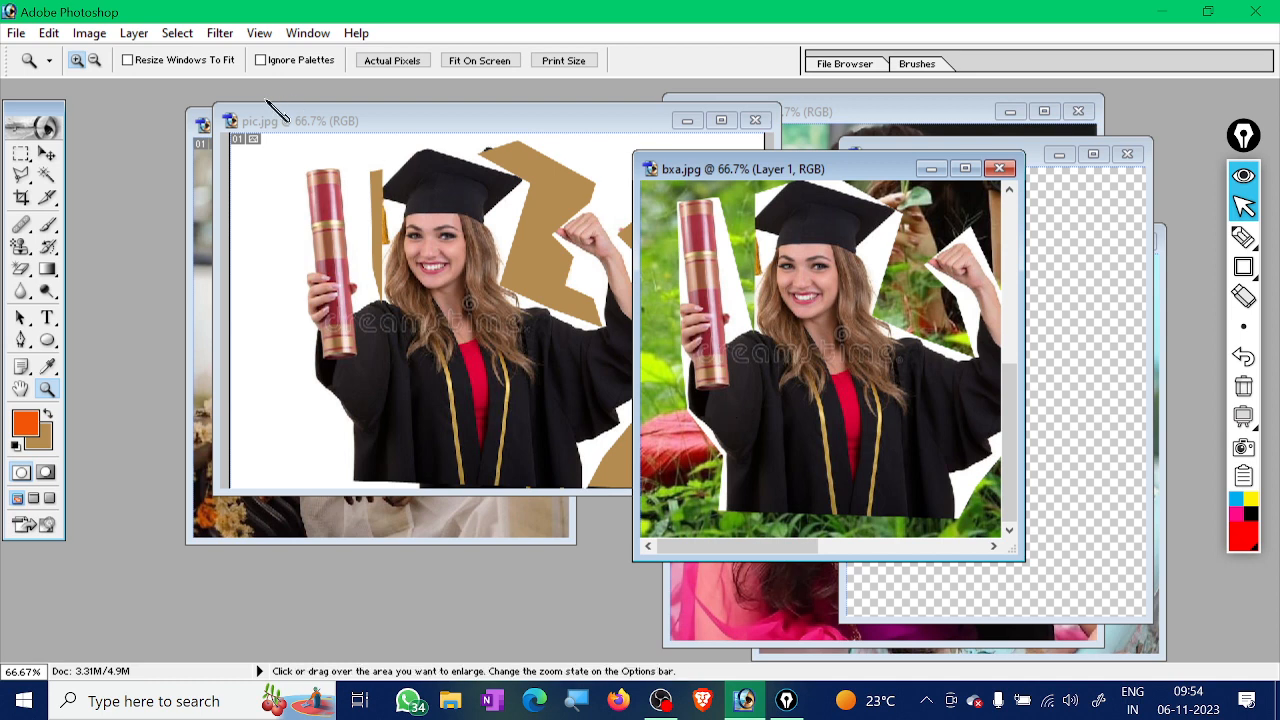
pyautogui.click(95, 60)
pyautogui.click(860, 357)
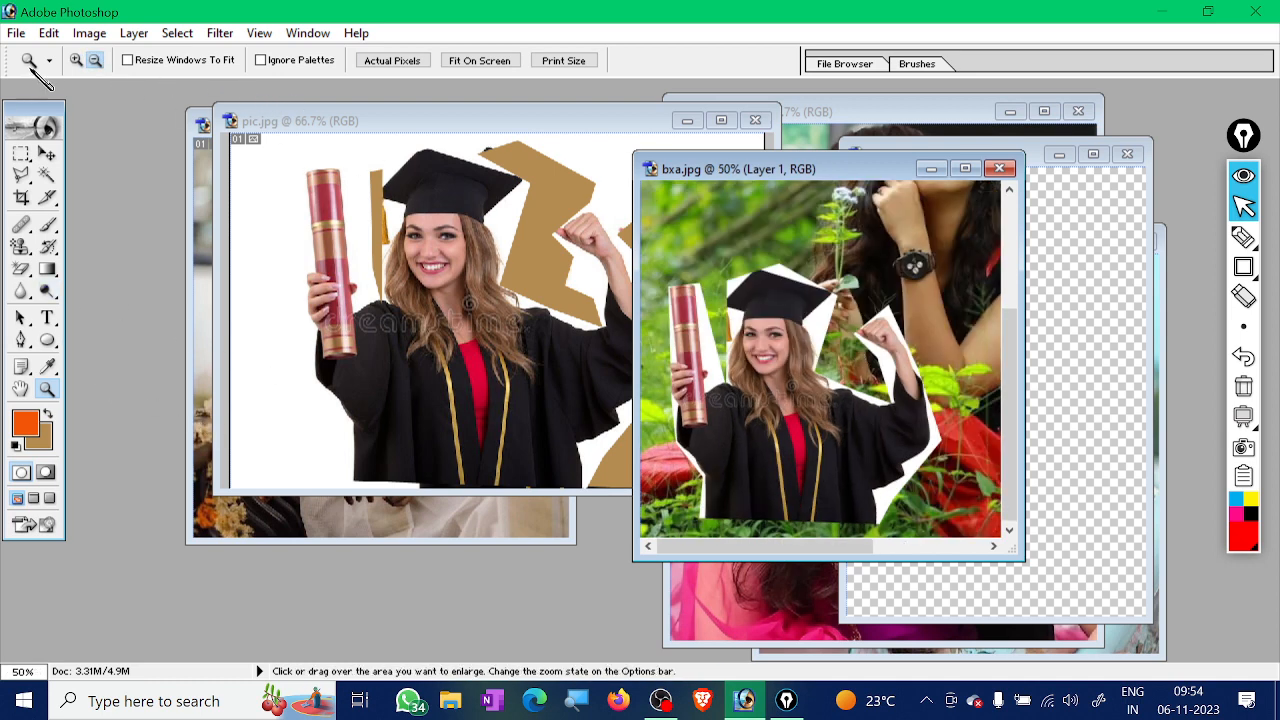
# Erase the white fringe along the inner side of the graduate's raised arm in bxa.jpg with the Eraser tool at 200% zoom
pyautogui.click(76, 60)
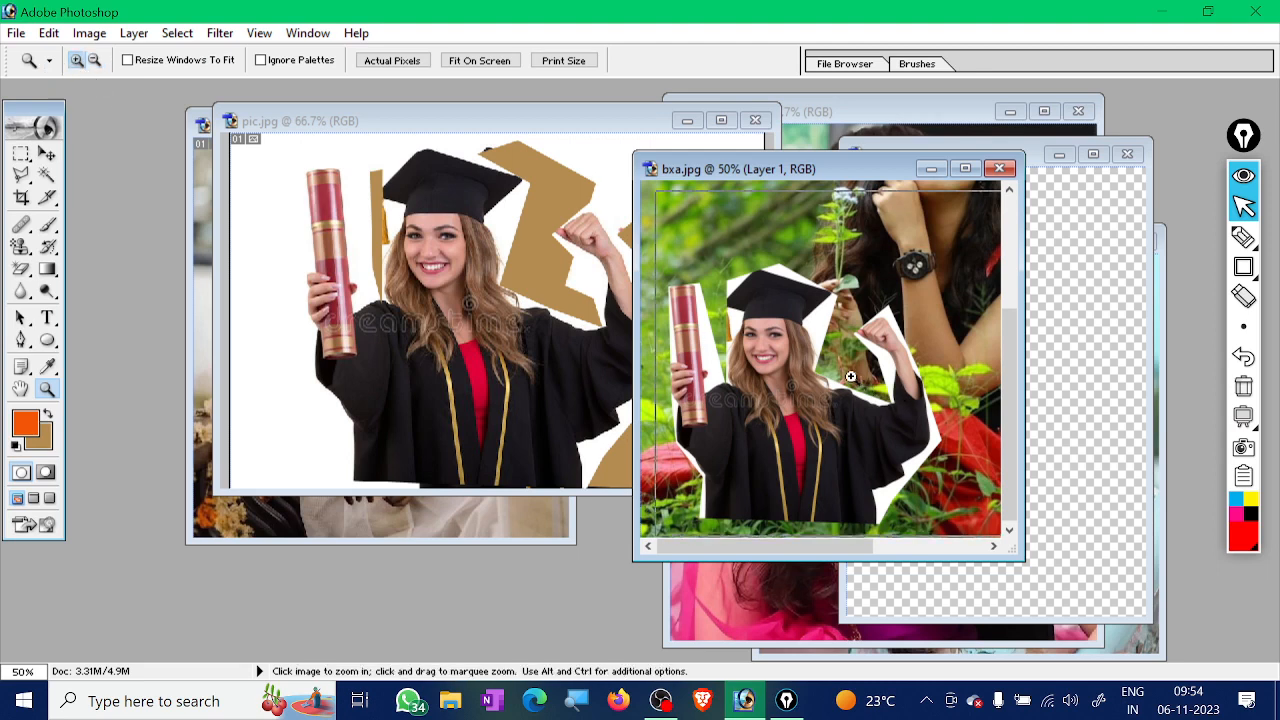
pyautogui.click(813, 357)
pyautogui.click(813, 357)
pyautogui.click(753, 401)
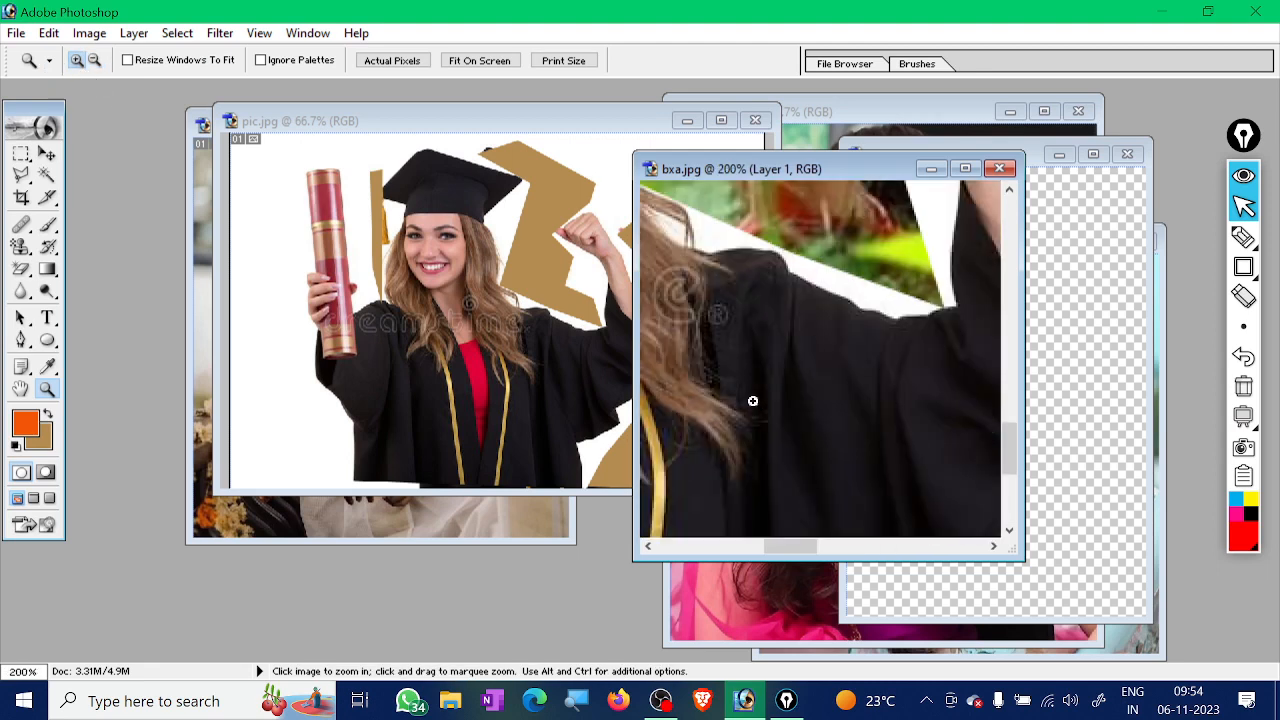
pyautogui.scroll(2, 823, 369)
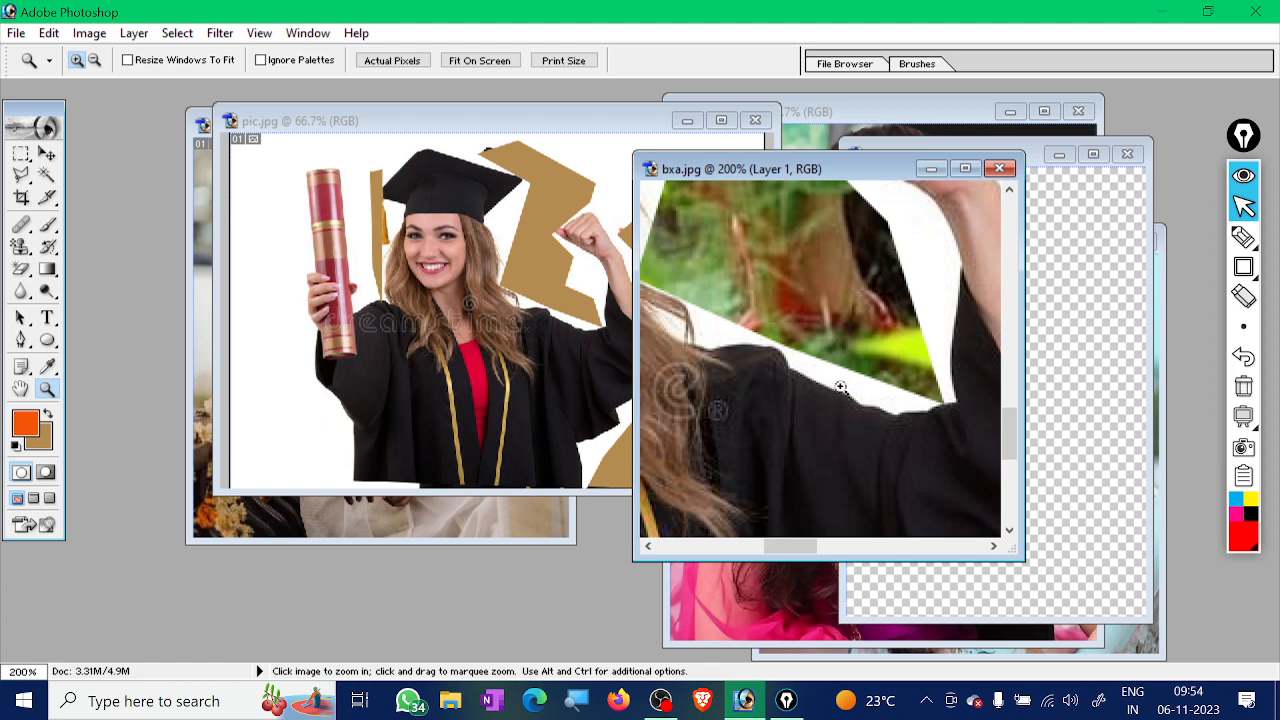
pyautogui.scroll(1, 840, 387)
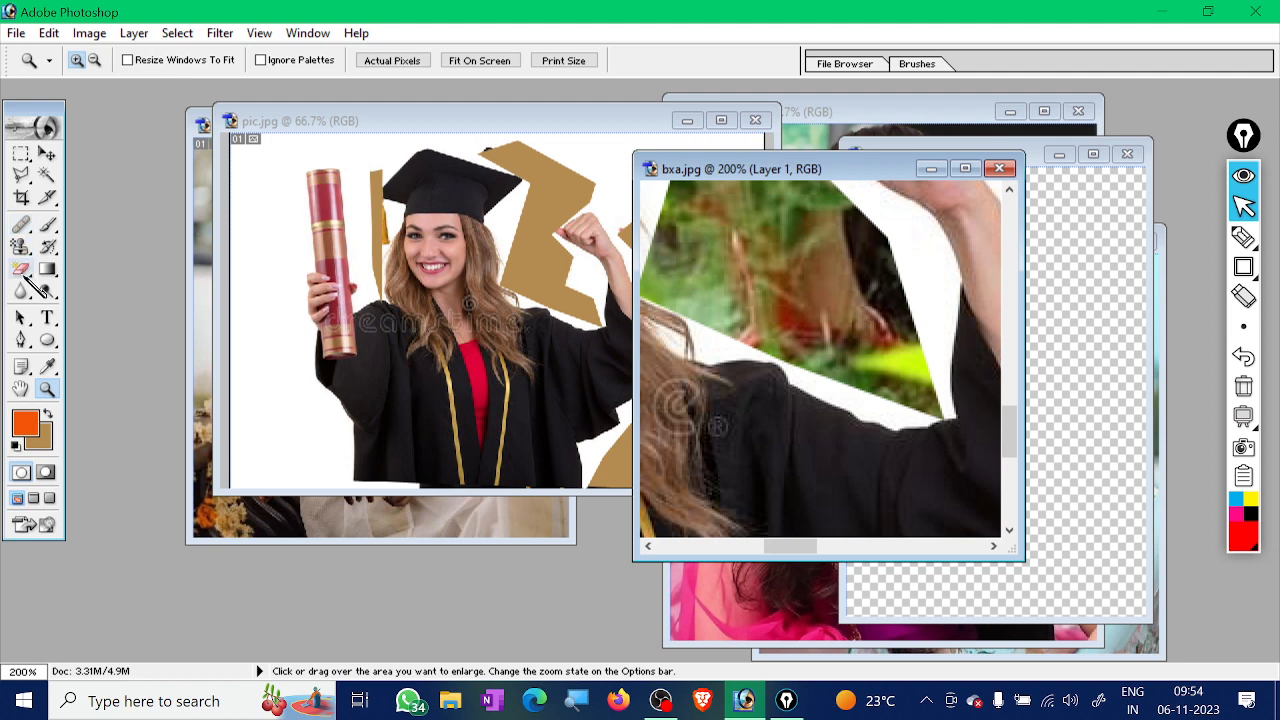
pyautogui.moveTo(29, 279)
pyautogui.mouseDown()
pyautogui.moveTo(95, 287)
pyautogui.moveTo(100, 313)
pyautogui.moveTo(115, 270)
pyautogui.mouseUp()
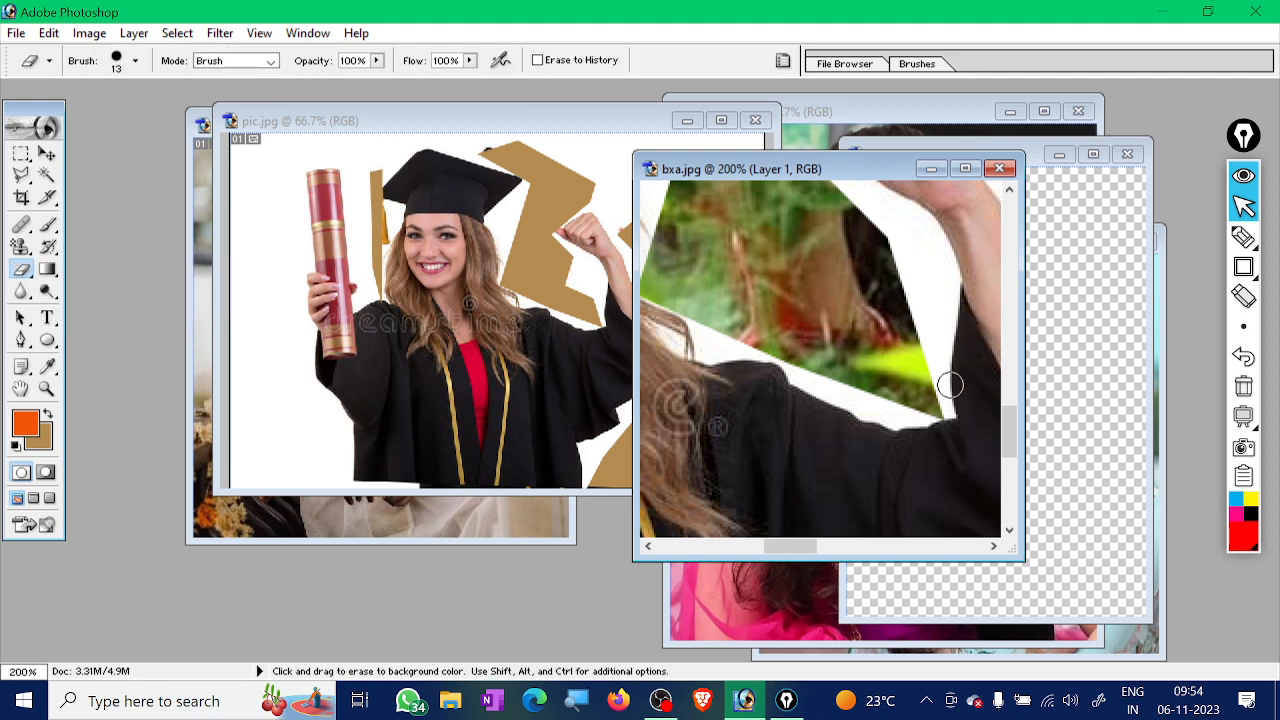
pyautogui.moveTo(950, 385)
pyautogui.mouseDown()
pyautogui.moveTo(916, 330)
pyautogui.moveTo(925, 313)
pyautogui.moveTo(902, 235)
pyautogui.moveTo(950, 352)
pyautogui.moveTo(941, 270)
pyautogui.moveTo(952, 292)
pyautogui.moveTo(962, 335)
pyautogui.moveTo(908, 222)
pyautogui.moveTo(926, 263)
pyautogui.moveTo(894, 226)
pyautogui.moveTo(898, 241)
pyautogui.mouseUp()
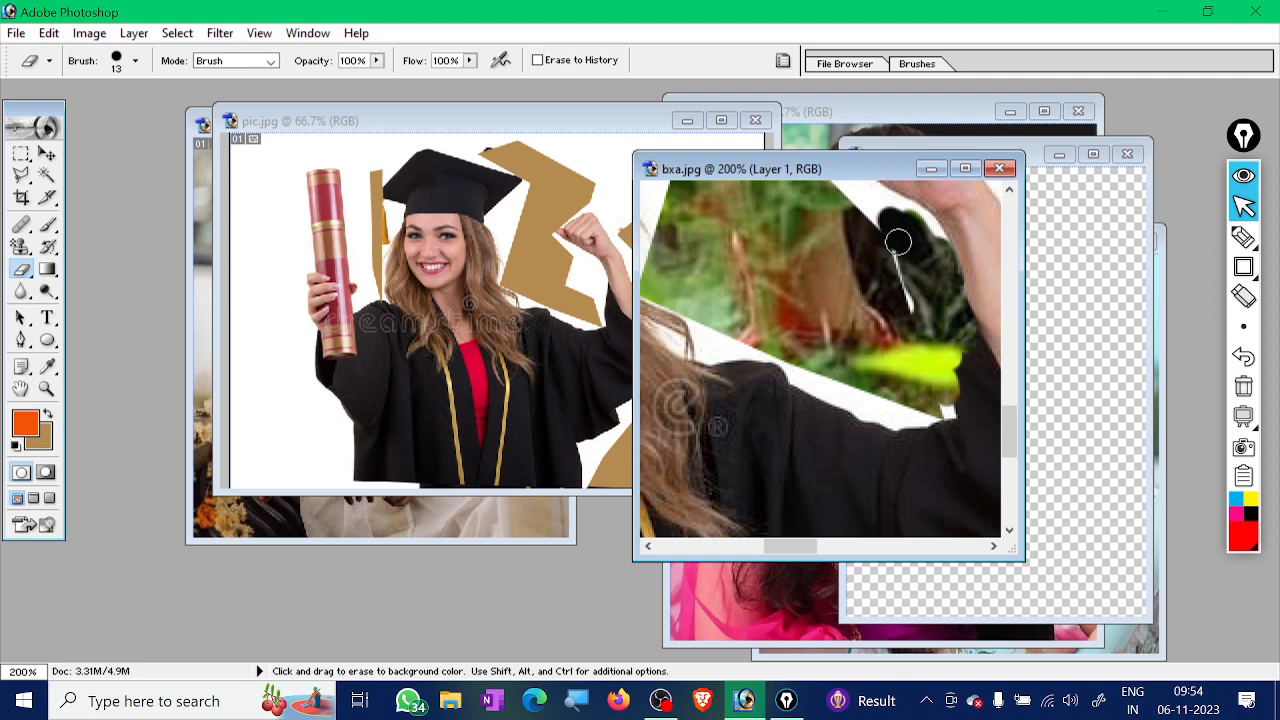
# Erase the white areas below and around the graduate's raised fist with the Eraser tool
pyautogui.scroll(4, 728, 434)
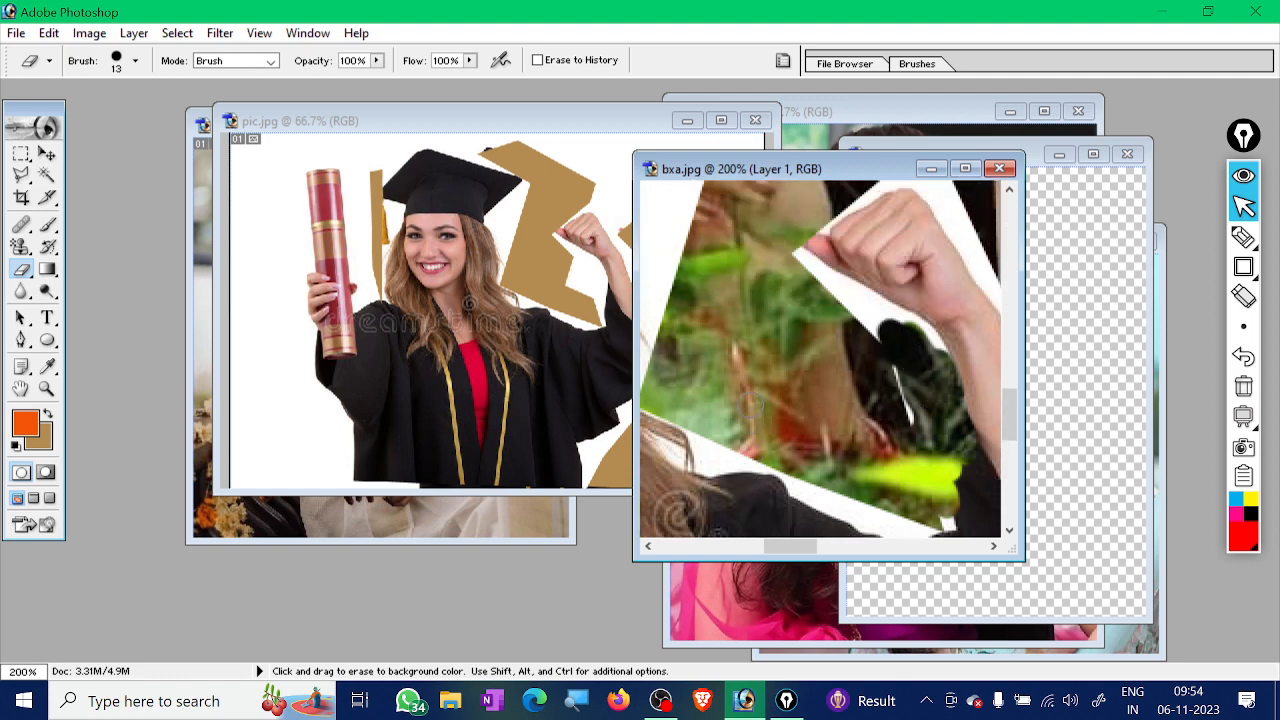
pyautogui.scroll(2, 752, 402)
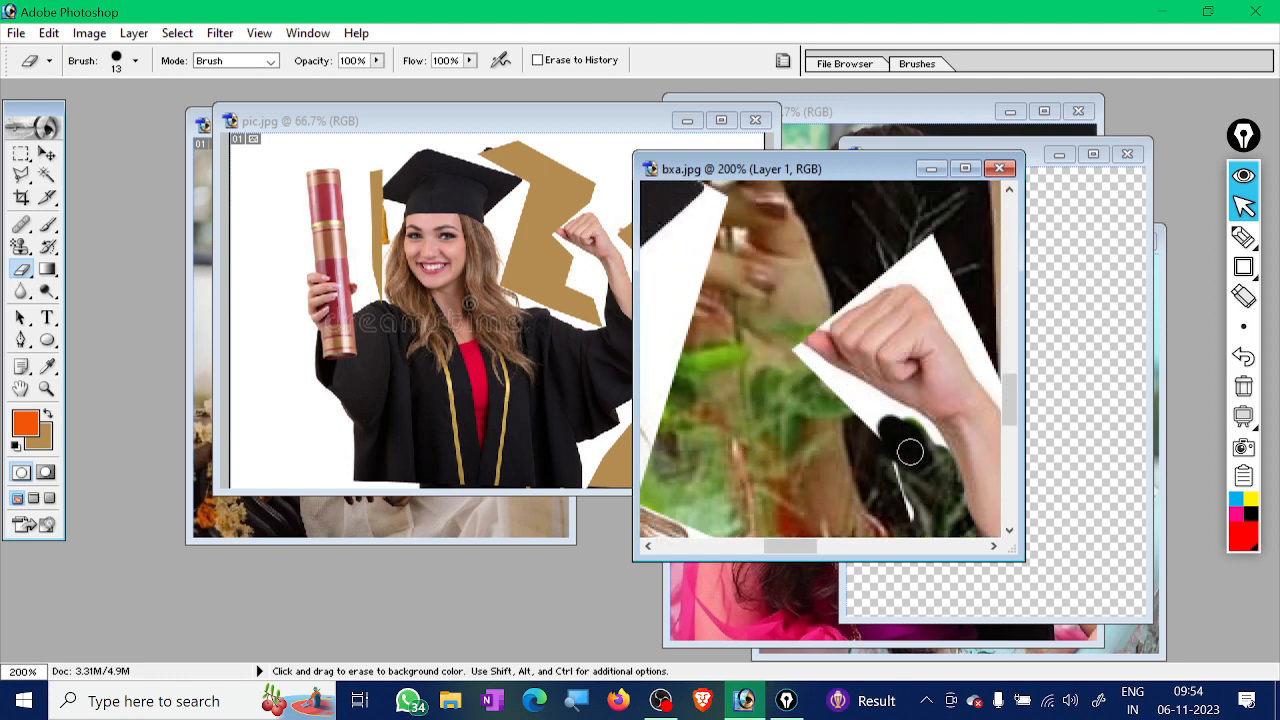
pyautogui.moveTo(928, 449); pyautogui.dragTo(808, 357)
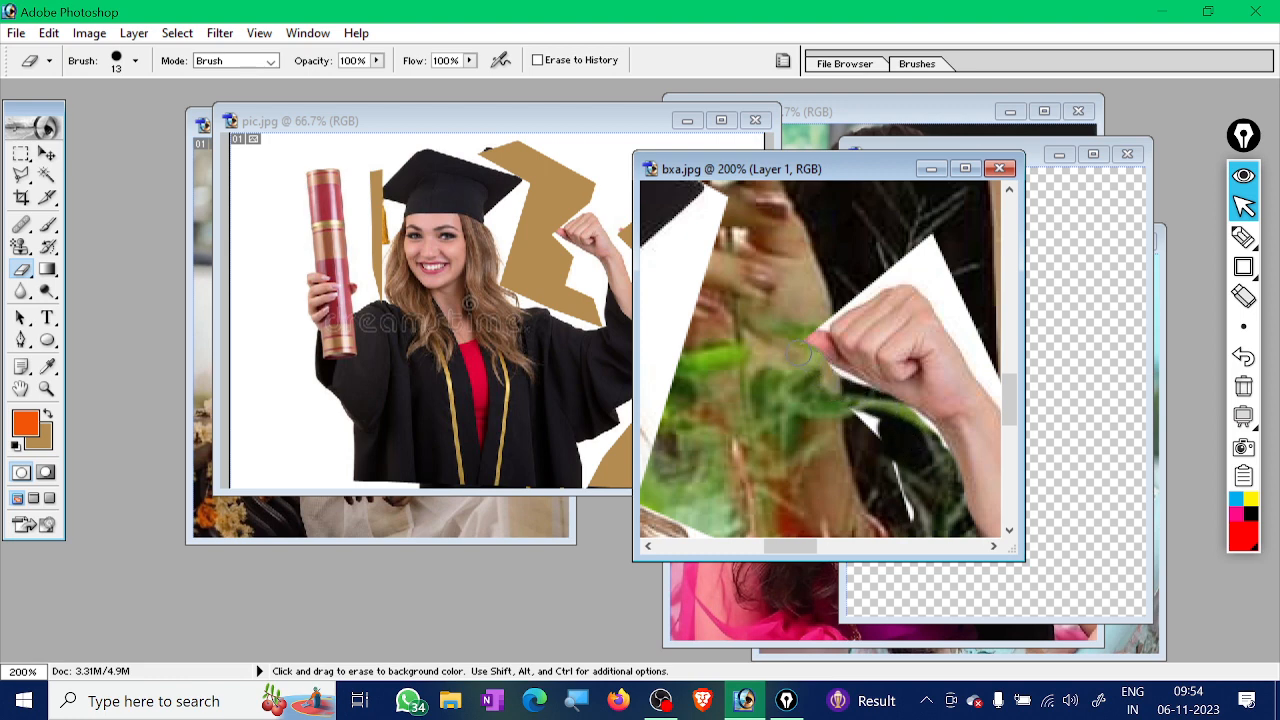
pyautogui.moveTo(860, 397)
pyautogui.mouseDown()
pyautogui.moveTo(834, 384)
pyautogui.moveTo(846, 299)
pyautogui.moveTo(868, 272)
pyautogui.moveTo(922, 247)
pyautogui.moveTo(935, 258)
pyautogui.moveTo(862, 284)
pyautogui.moveTo(912, 262)
pyautogui.moveTo(952, 266)
pyautogui.moveTo(933, 281)
pyautogui.moveTo(912, 266)
pyautogui.moveTo(950, 300)
pyautogui.moveTo(972, 350)
pyautogui.moveTo(943, 294)
pyautogui.moveTo(957, 306)
pyautogui.moveTo(978, 362)
pyautogui.moveTo(959, 310)
pyautogui.mouseUp()
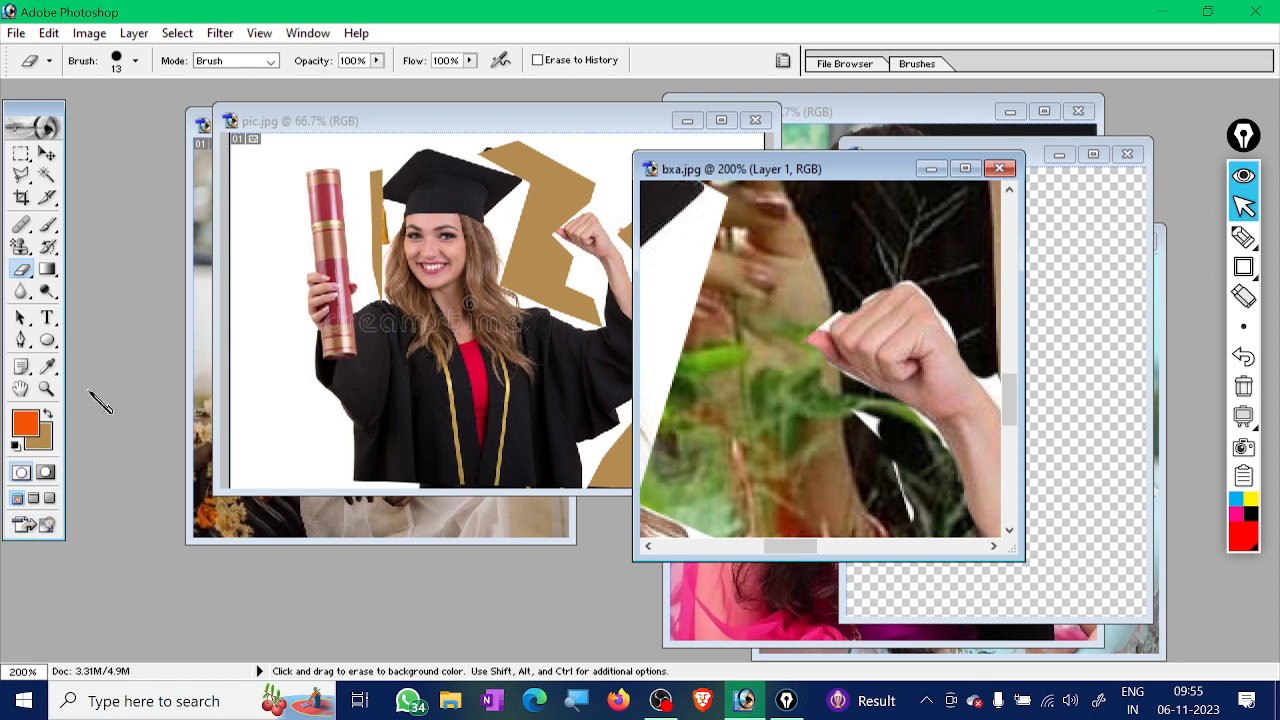
# Remove white background beside the graduation cap and hair in bxa.jpg with the Background Eraser tool at 50% zoom
pyautogui.click(46, 389)
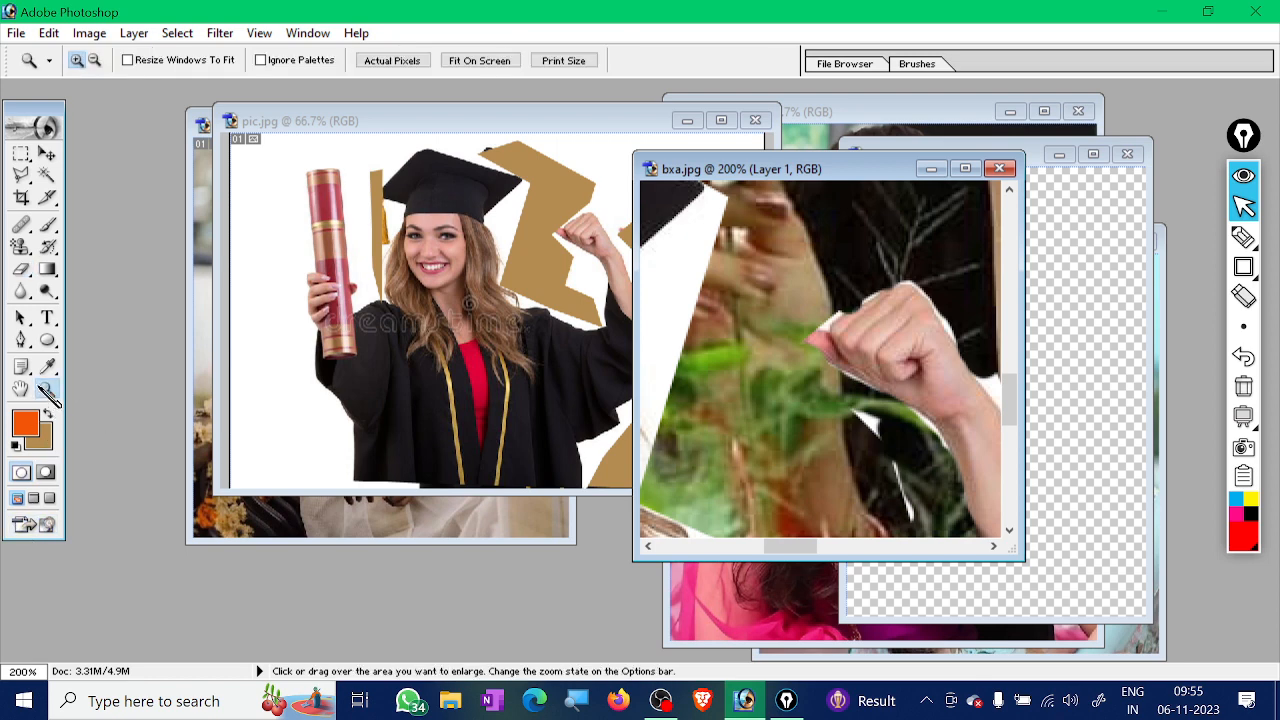
pyautogui.click(95, 60)
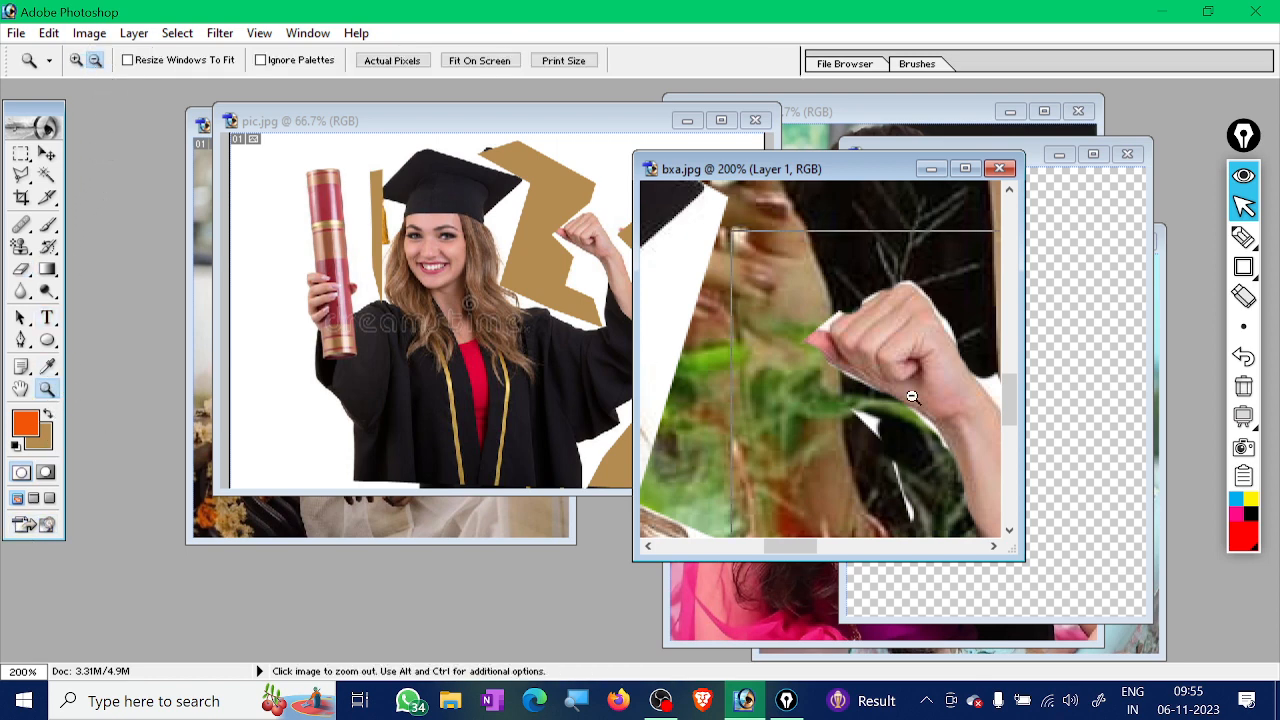
pyautogui.click(912, 397)
pyautogui.click(831, 374)
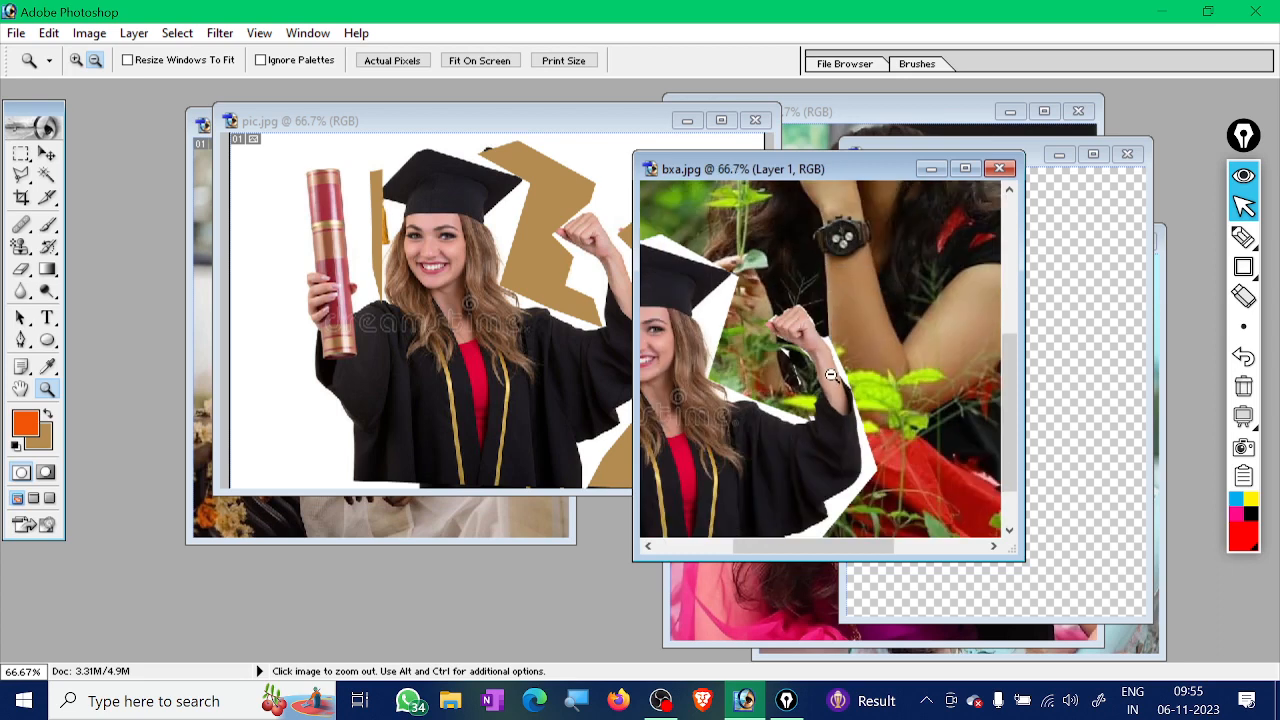
pyautogui.click(690, 368)
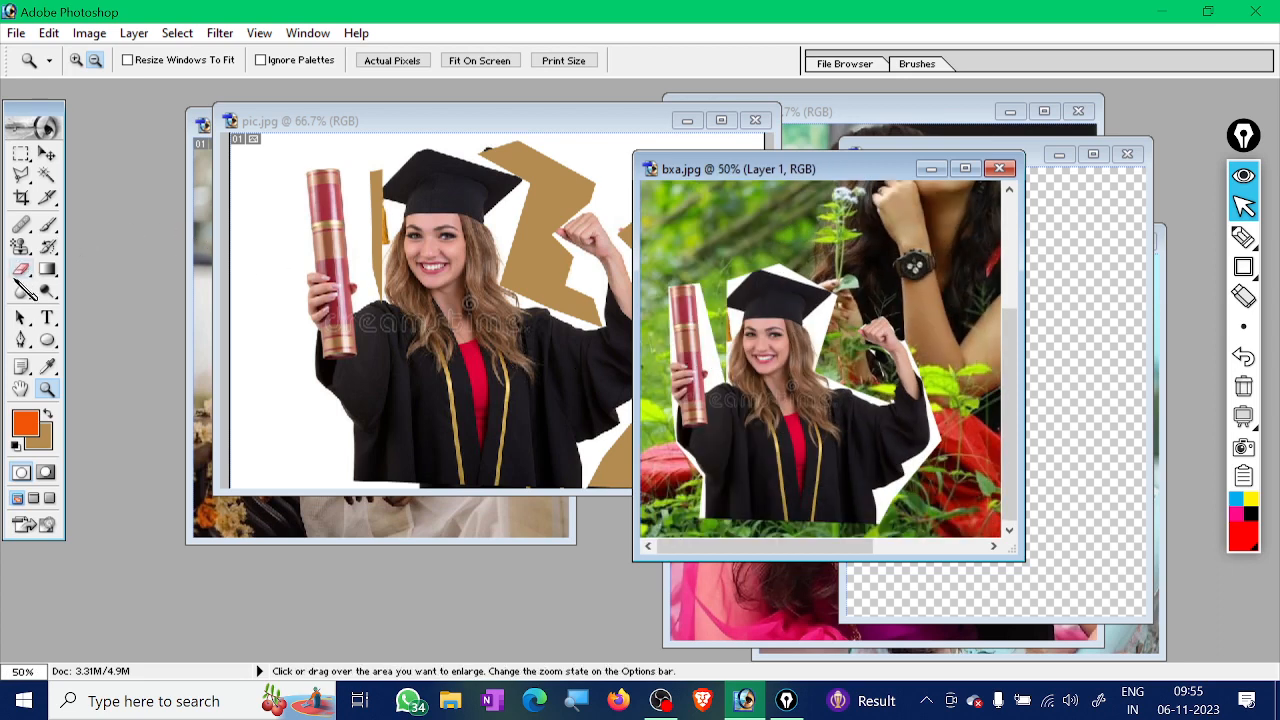
pyautogui.click(21, 271)
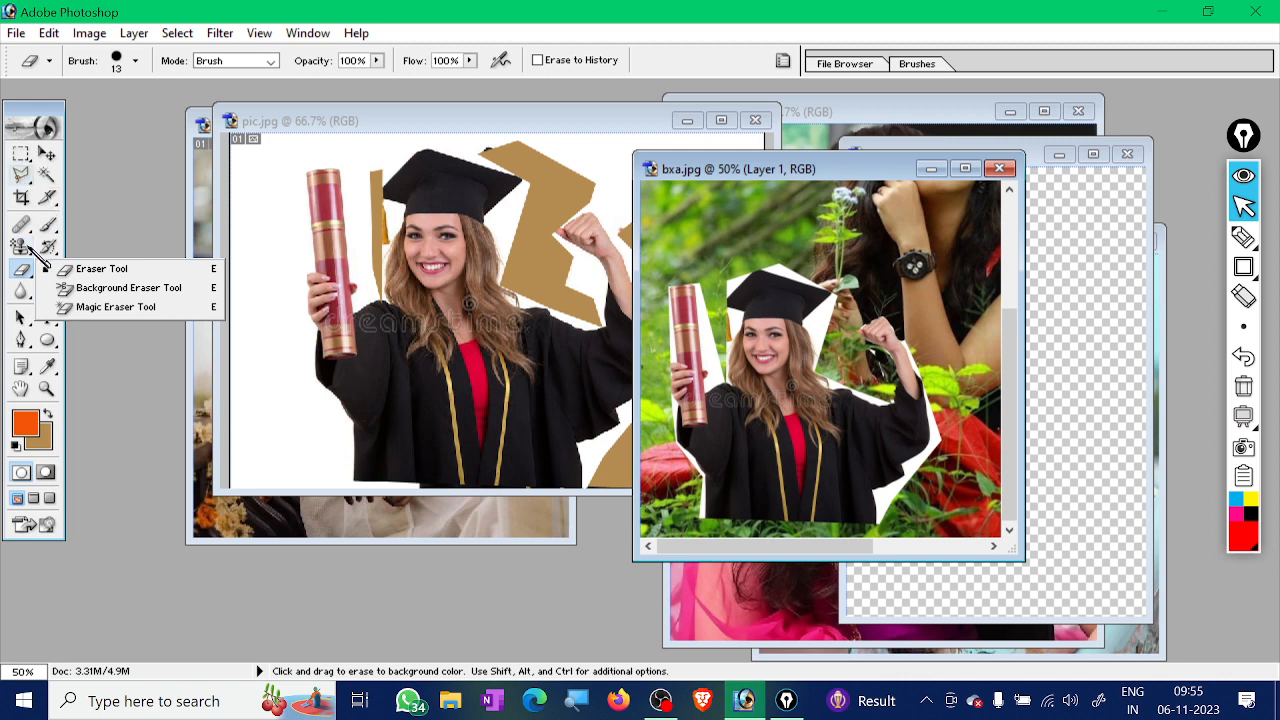
pyautogui.click(98, 288)
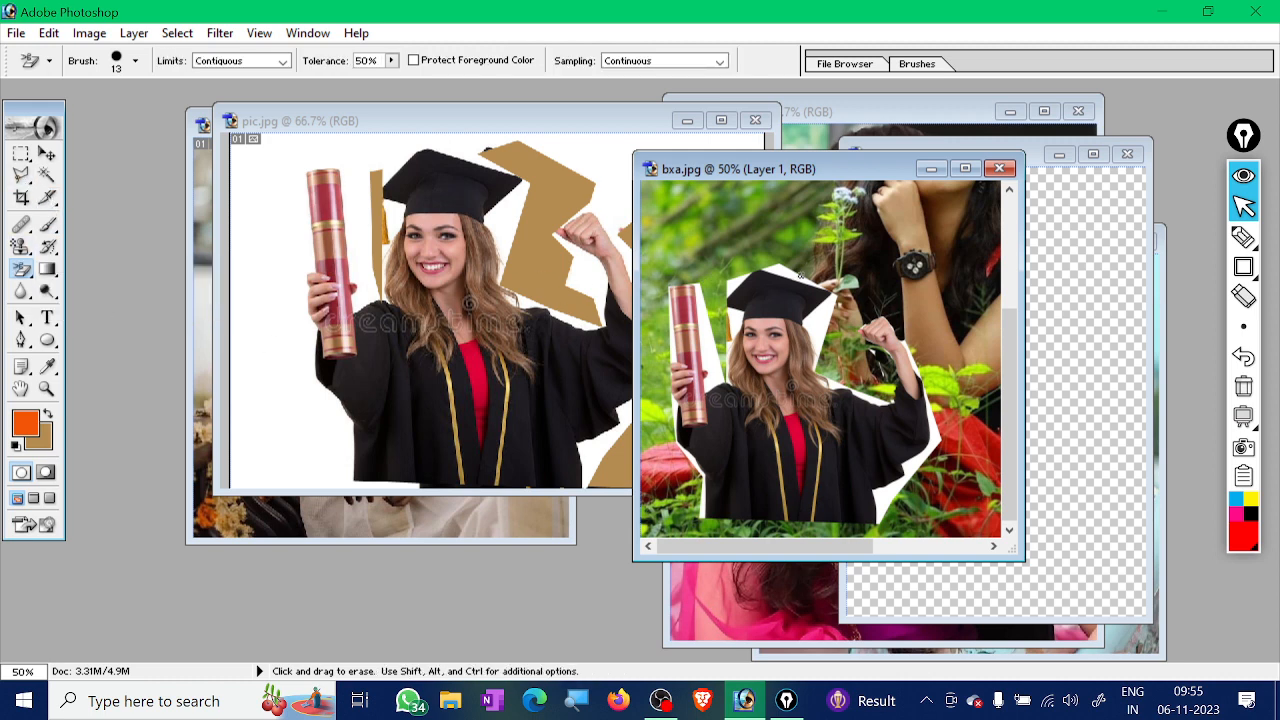
pyautogui.moveTo(783, 270); pyautogui.dragTo(827, 294)
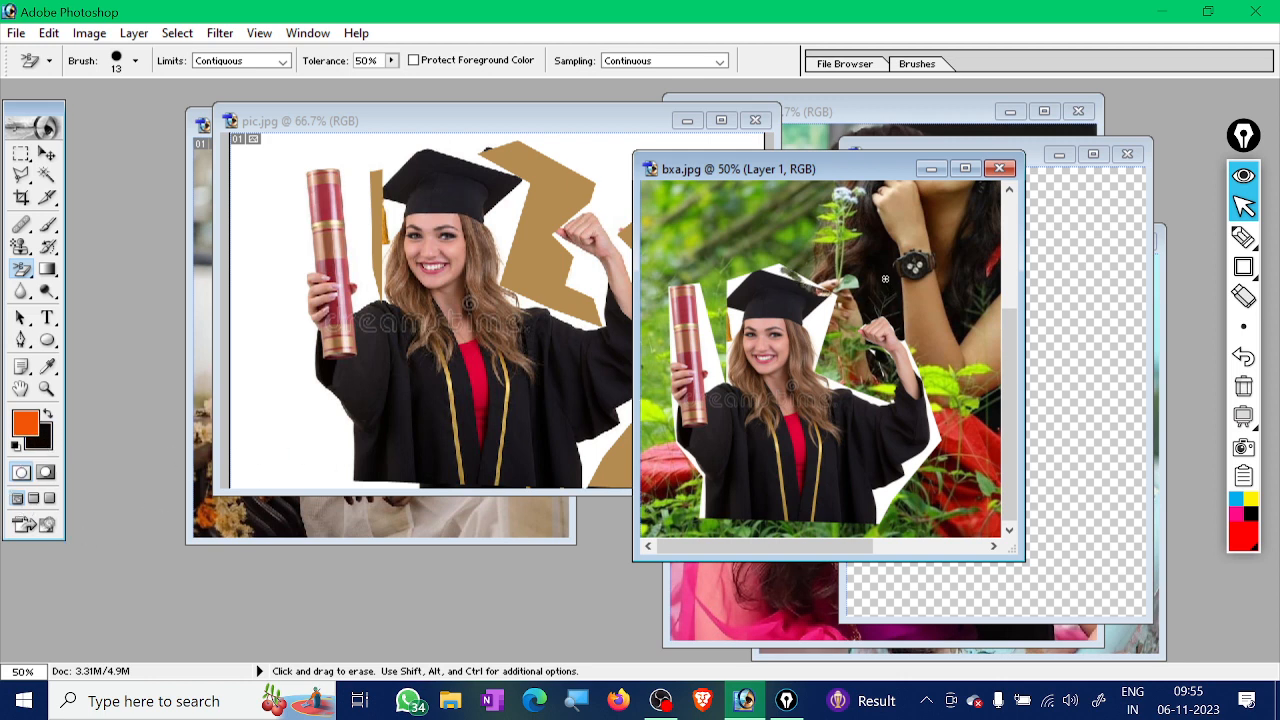
pyautogui.moveTo(822, 292)
pyautogui.mouseDown()
pyautogui.moveTo(828, 310)
pyautogui.moveTo(800, 330)
pyautogui.moveTo(827, 313)
pyautogui.moveTo(812, 337)
pyautogui.moveTo(806, 328)
pyautogui.mouseUp()
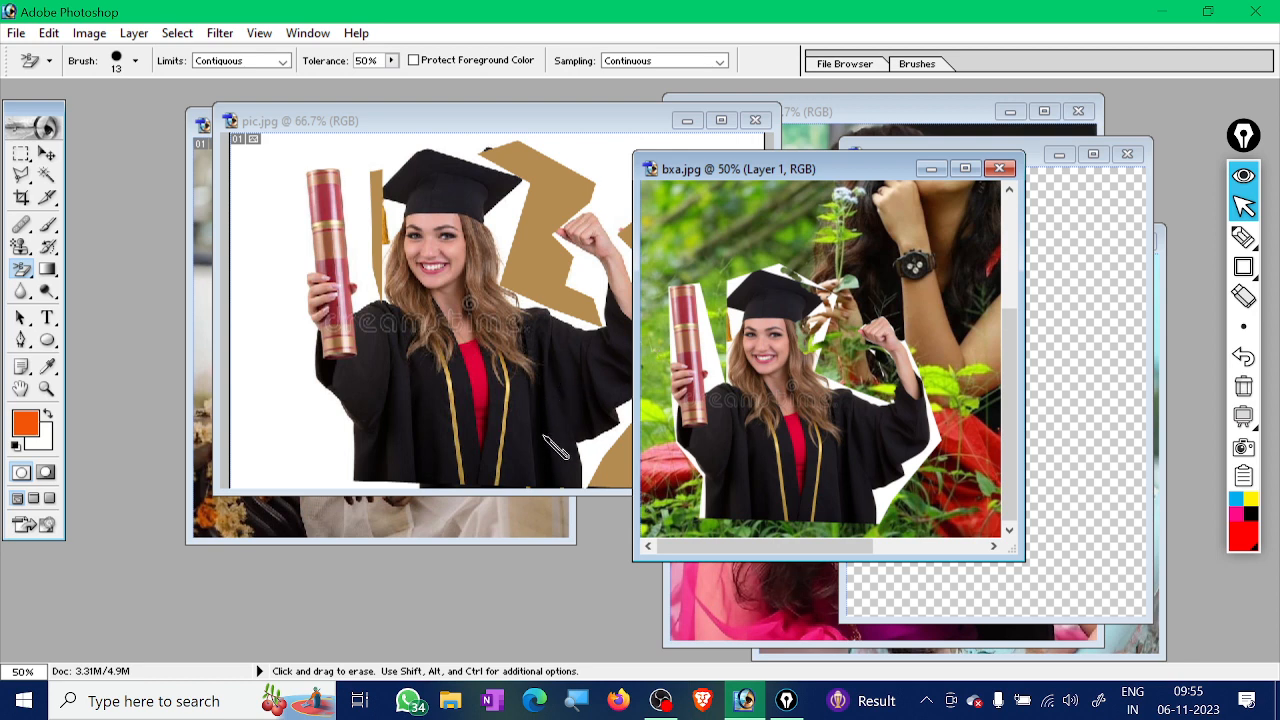
# Clear the white areas between scroll and face, beside the lower sleeve and above the cap with the Magic Eraser tool
pyautogui.moveTo(22, 272); pyautogui.dragTo(100, 312)
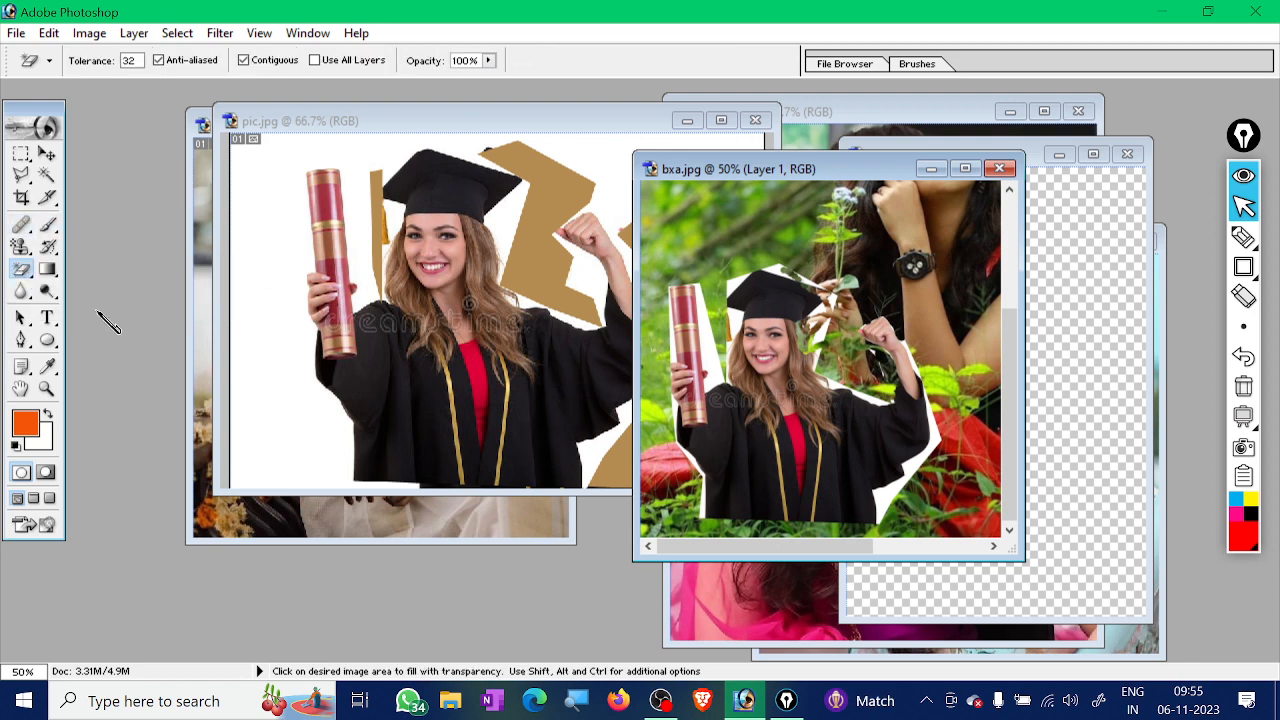
pyautogui.click(716, 364)
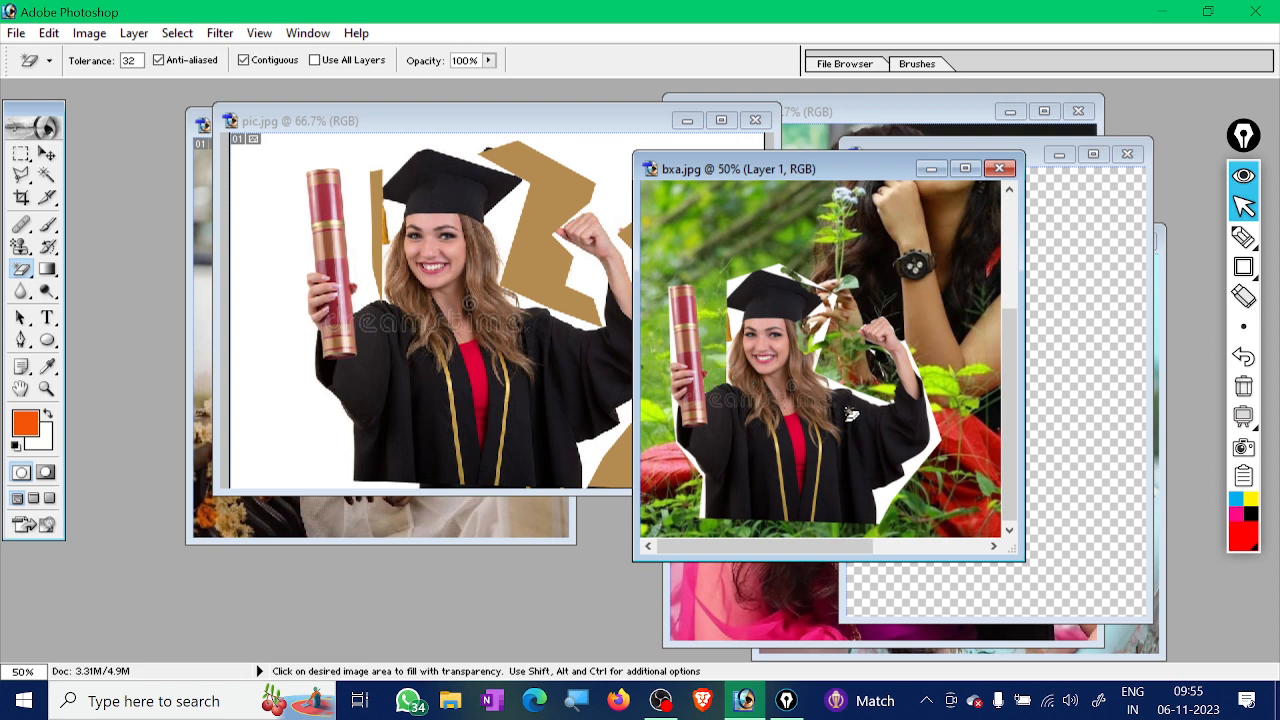
pyautogui.click(889, 494)
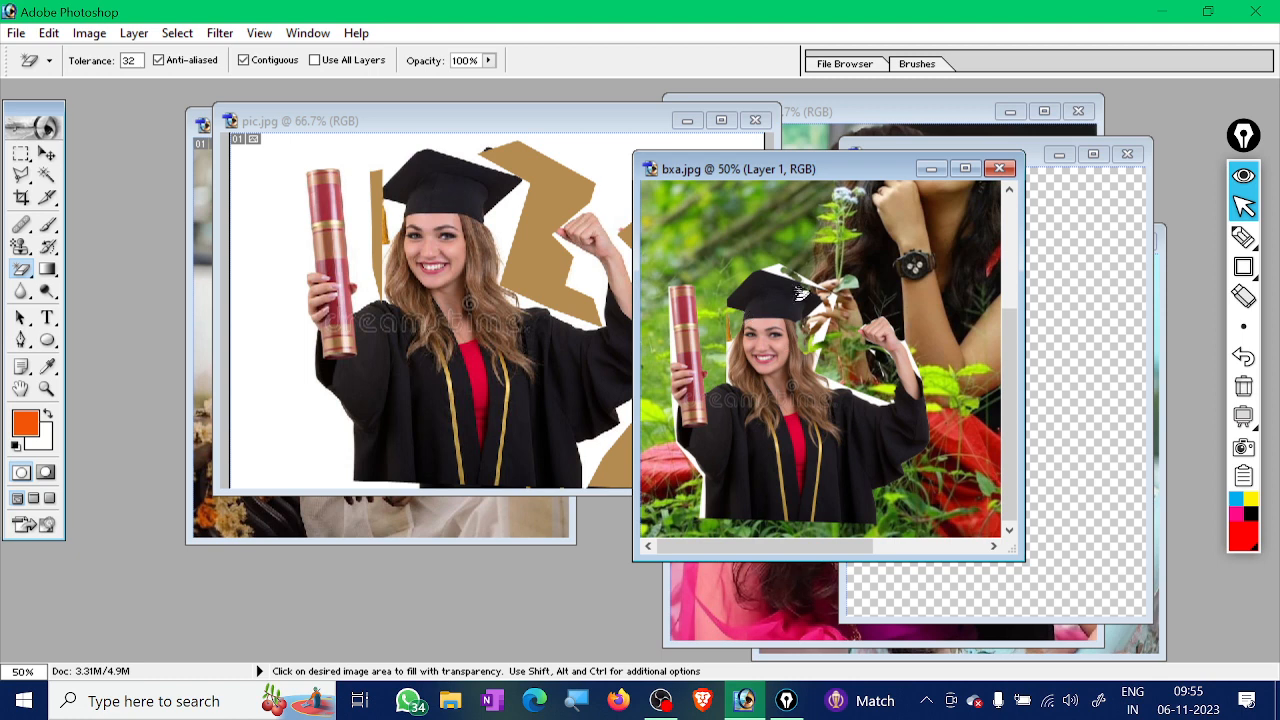
pyautogui.click(787, 277)
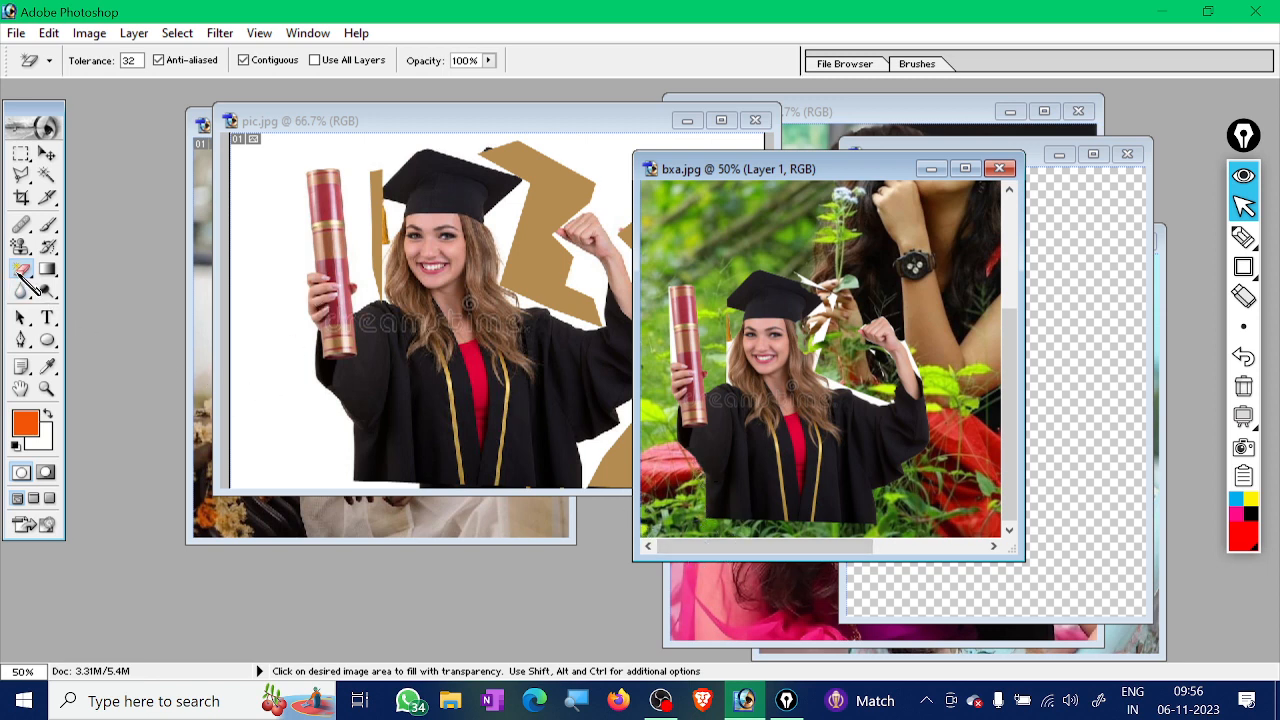
pyautogui.click(24, 272)
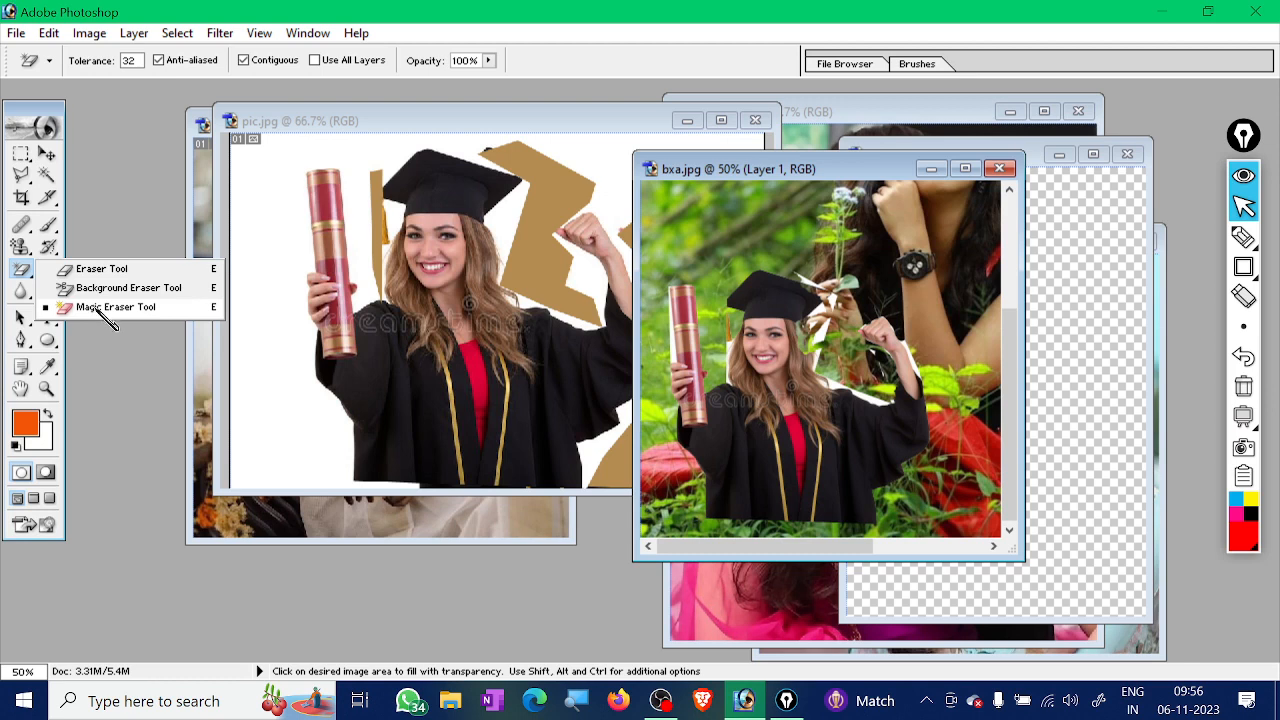
pyautogui.click(100, 214)
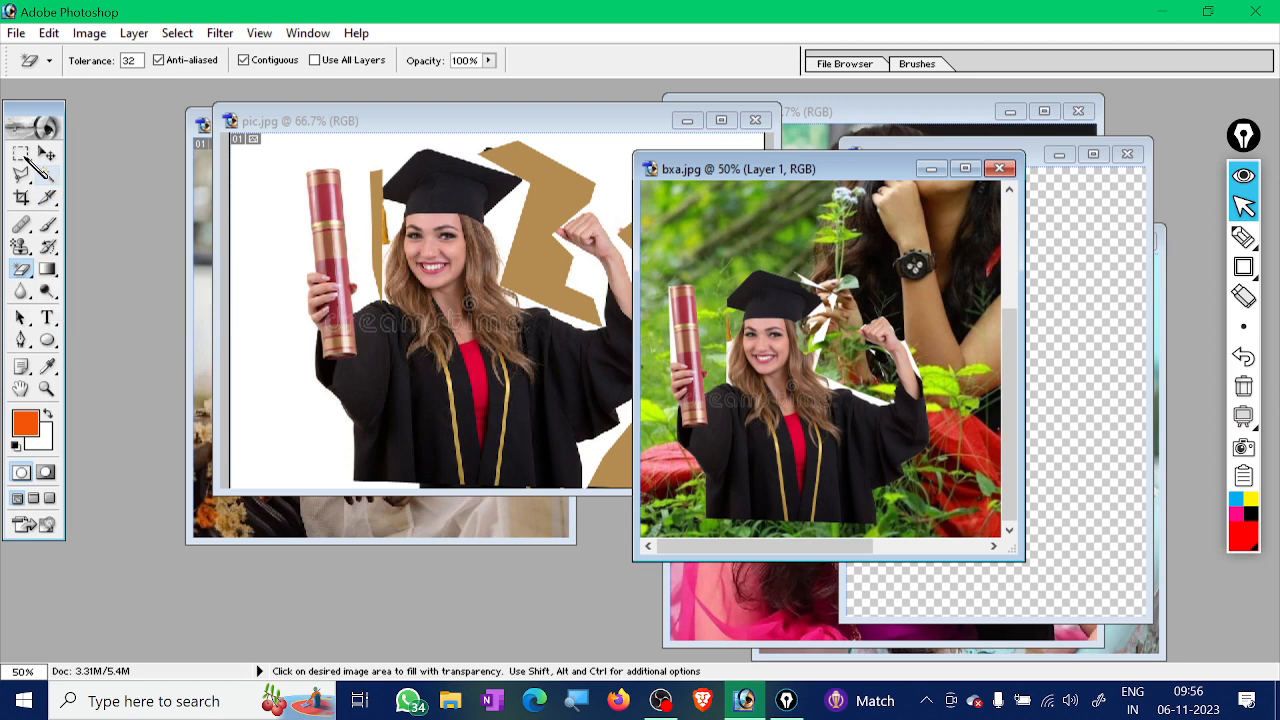
# Choose the Magnetic Lasso tool and revert pic.jpg to its saved state
pyautogui.click(21, 174)
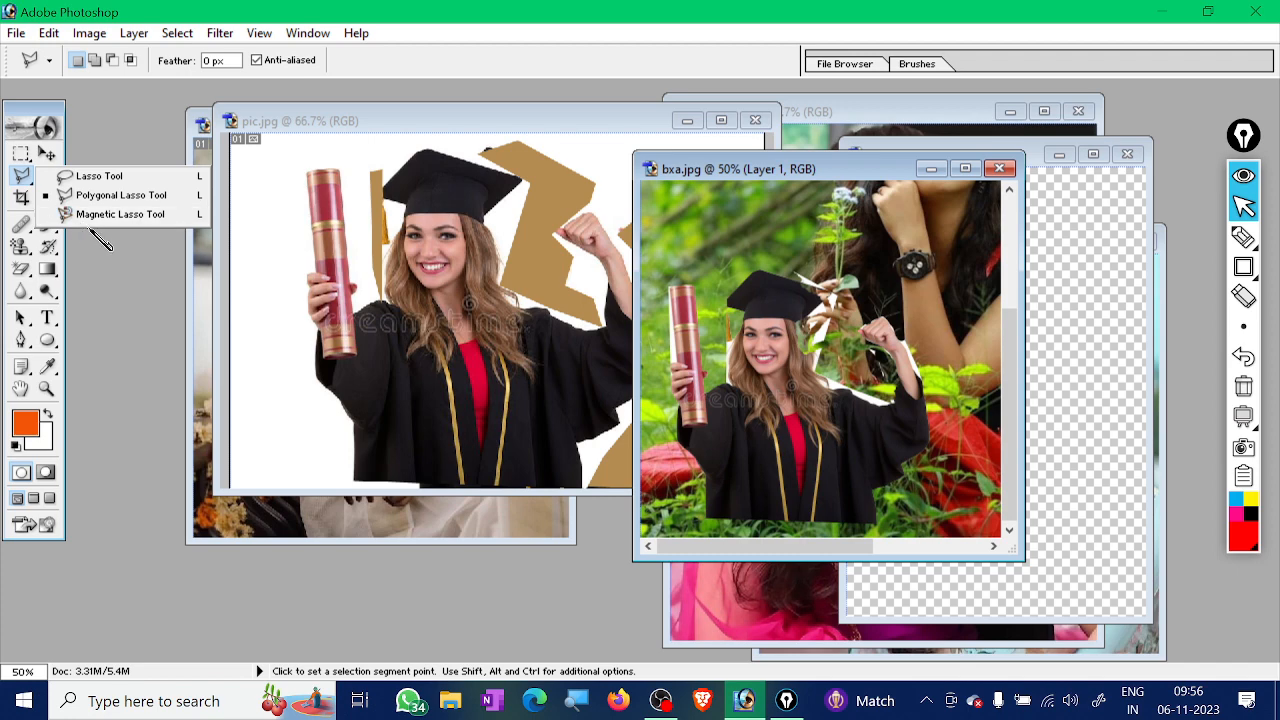
pyautogui.click(106, 214)
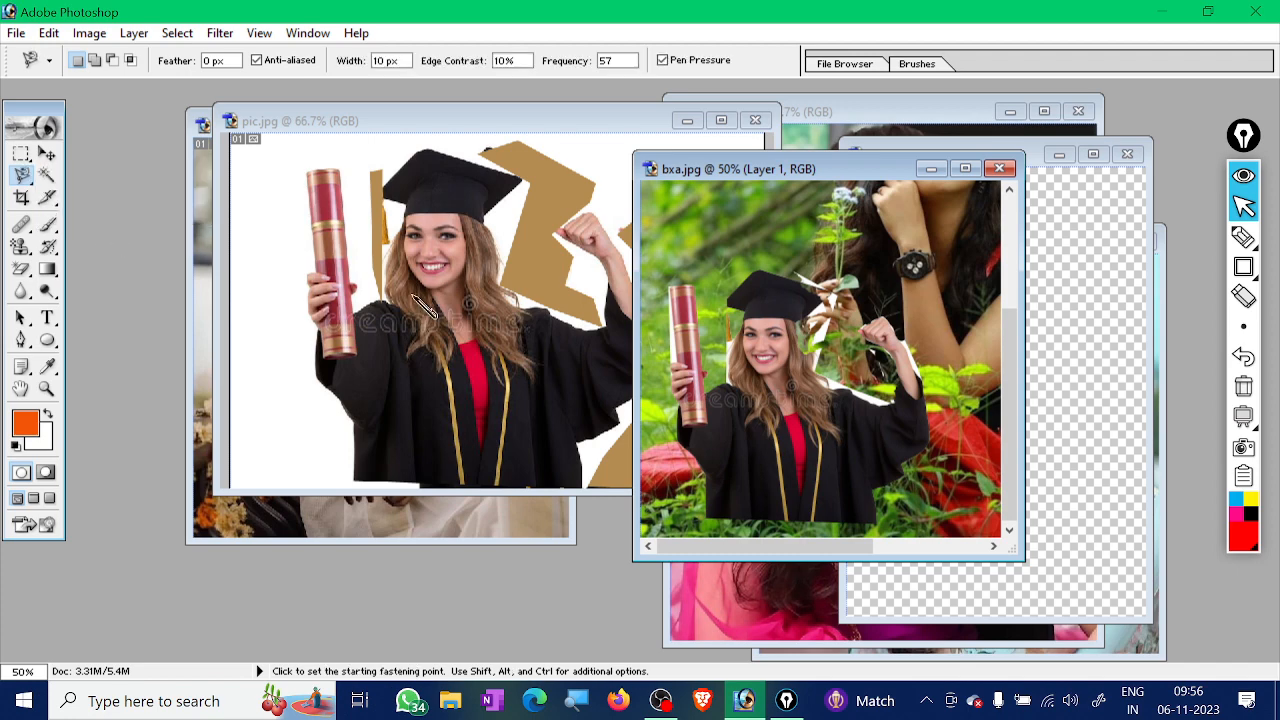
pyautogui.click(462, 310)
pyautogui.click(16, 33)
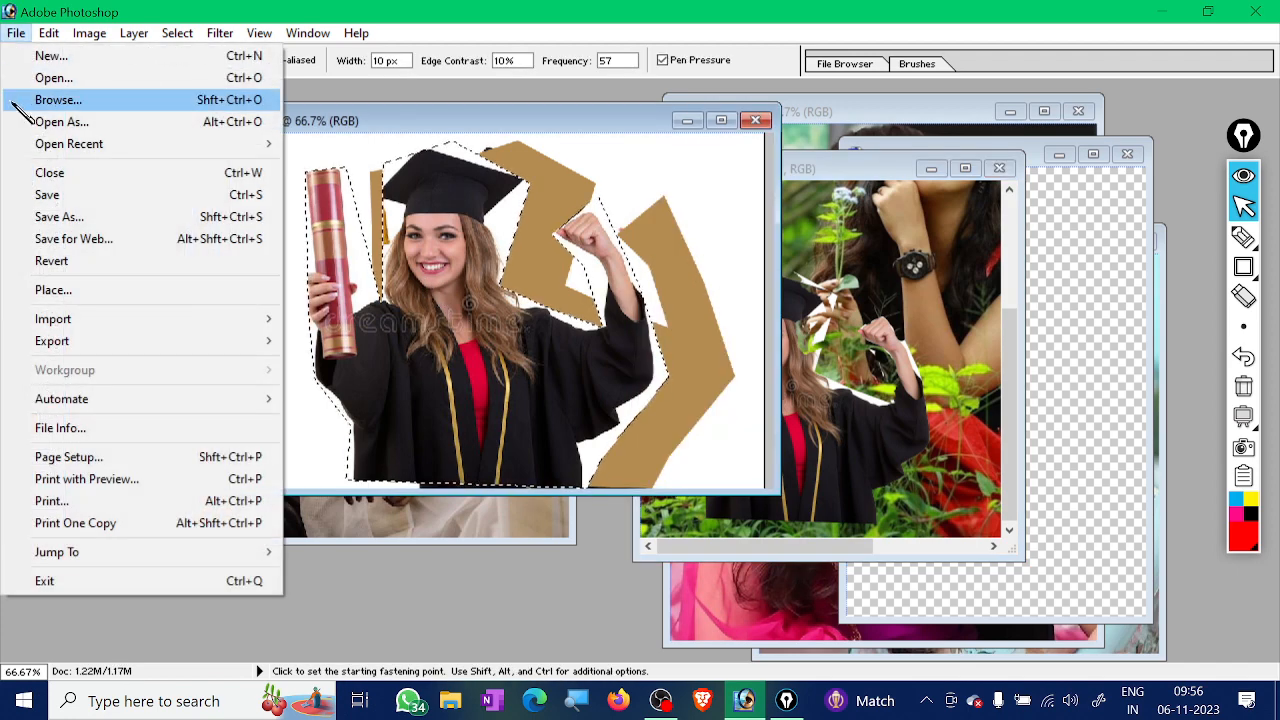
pyautogui.click(62, 262)
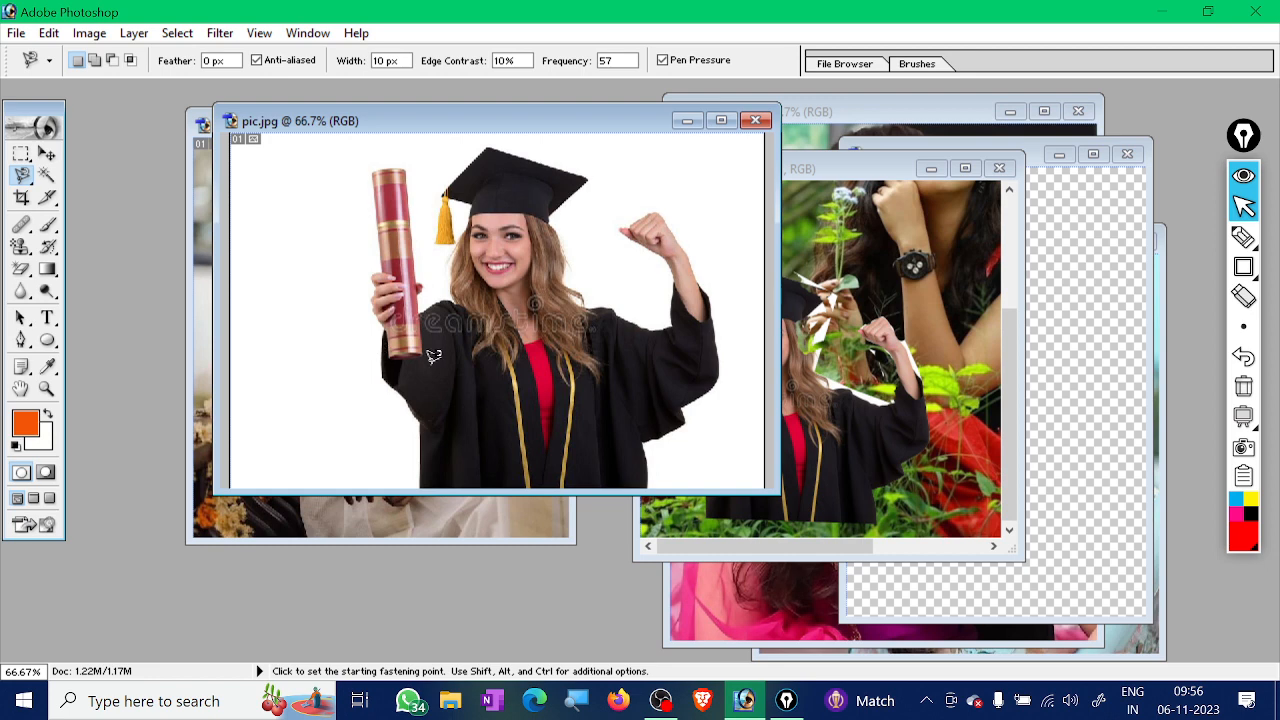
# Trace a closed selection around the graduate in pic.jpg with the Magnetic Lasso tool
pyautogui.click(419, 477)
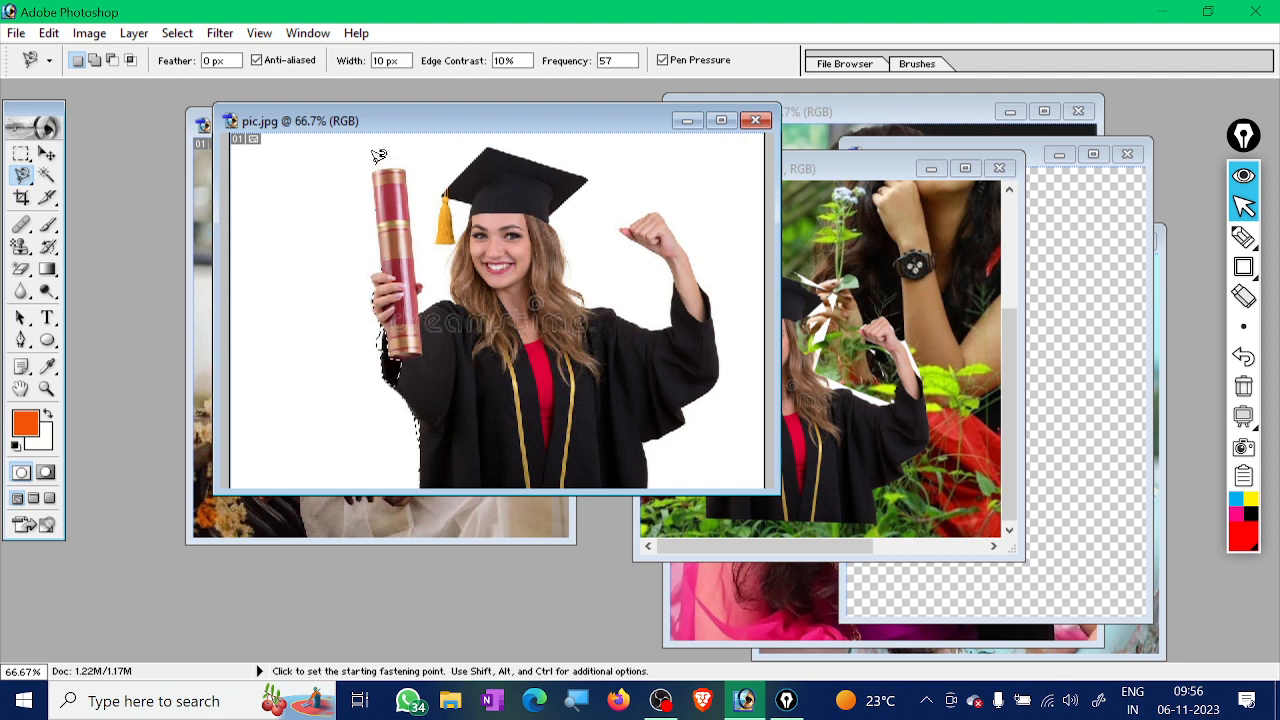
pyautogui.press('Escape')
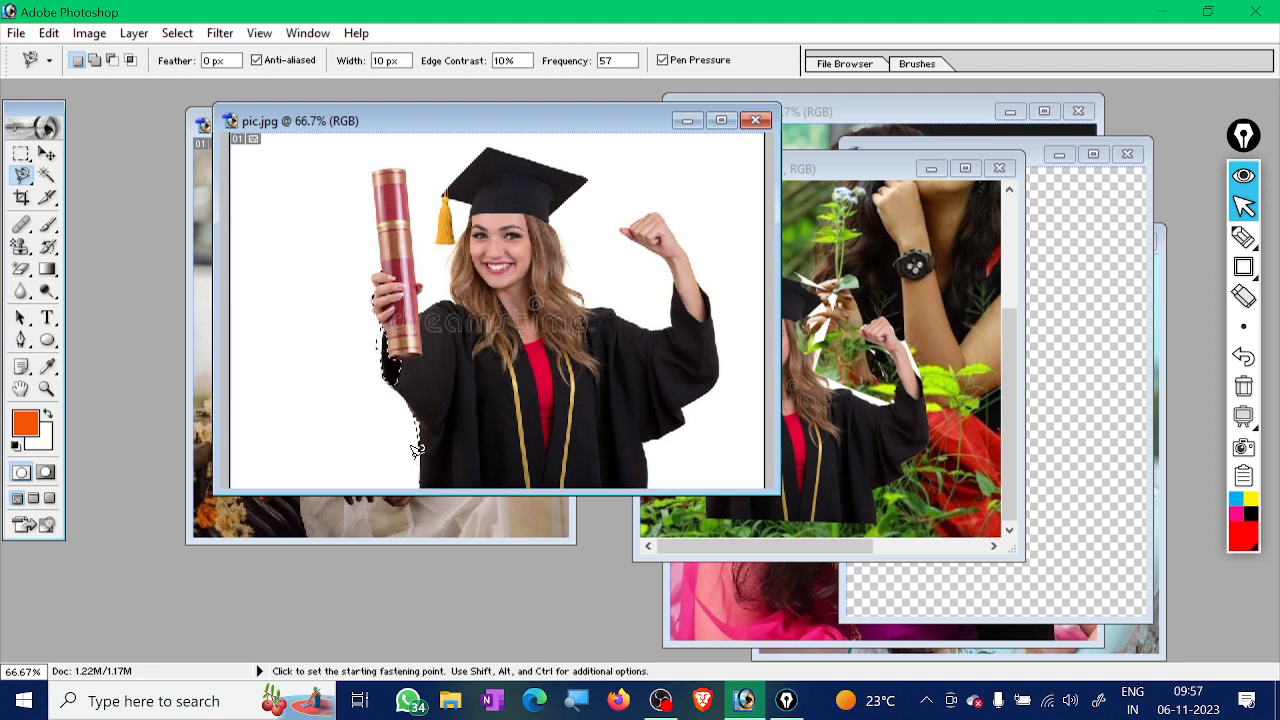
pyautogui.click(414, 457)
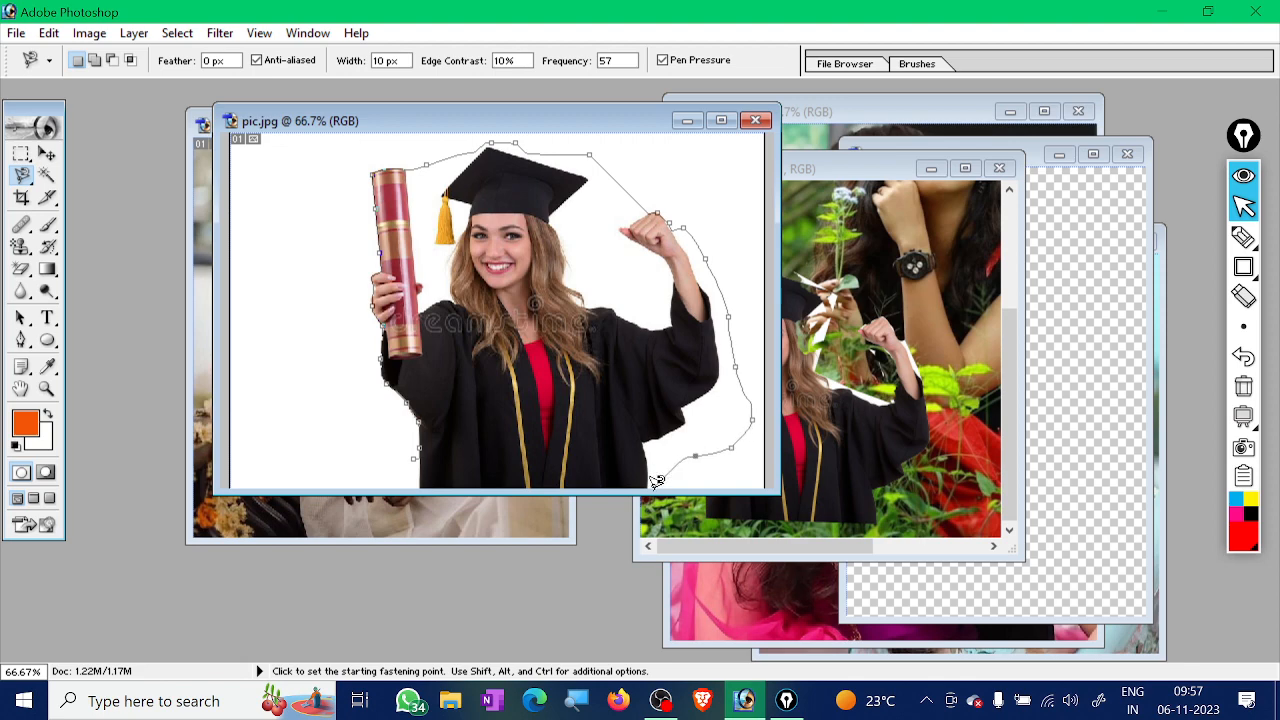
pyautogui.doubleClick(457, 469)
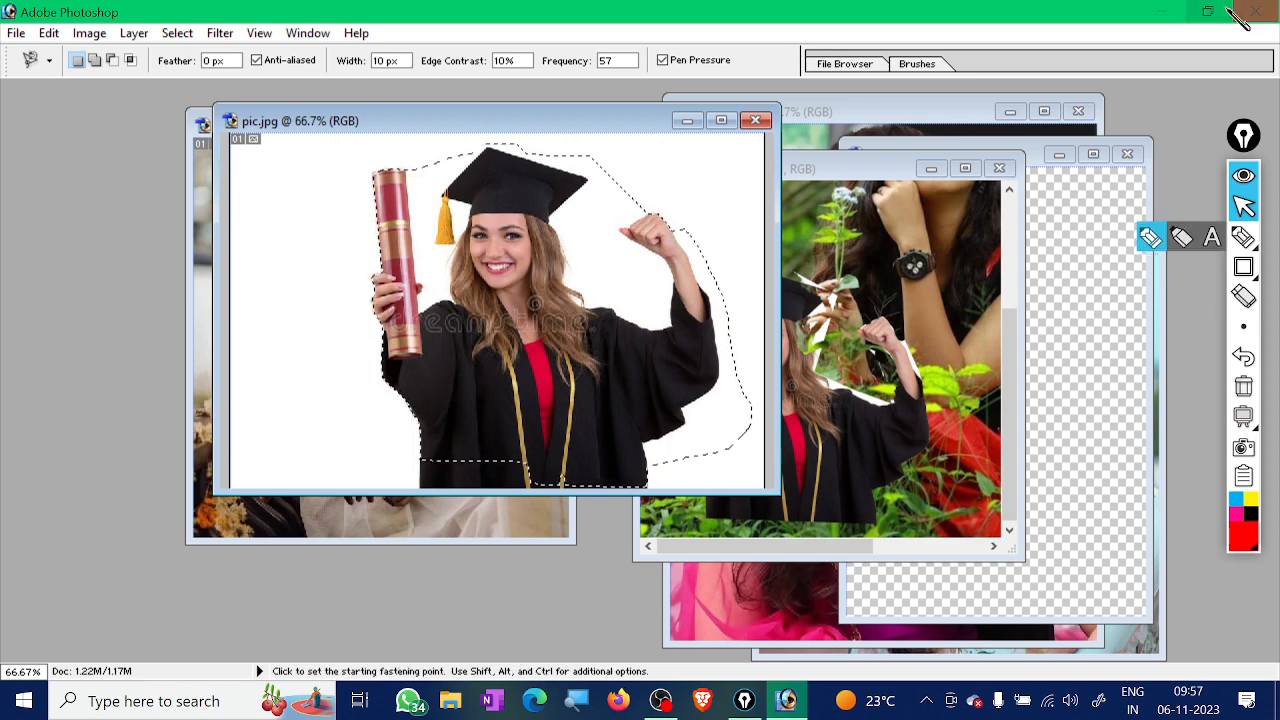
pyautogui.click(1162, 12)
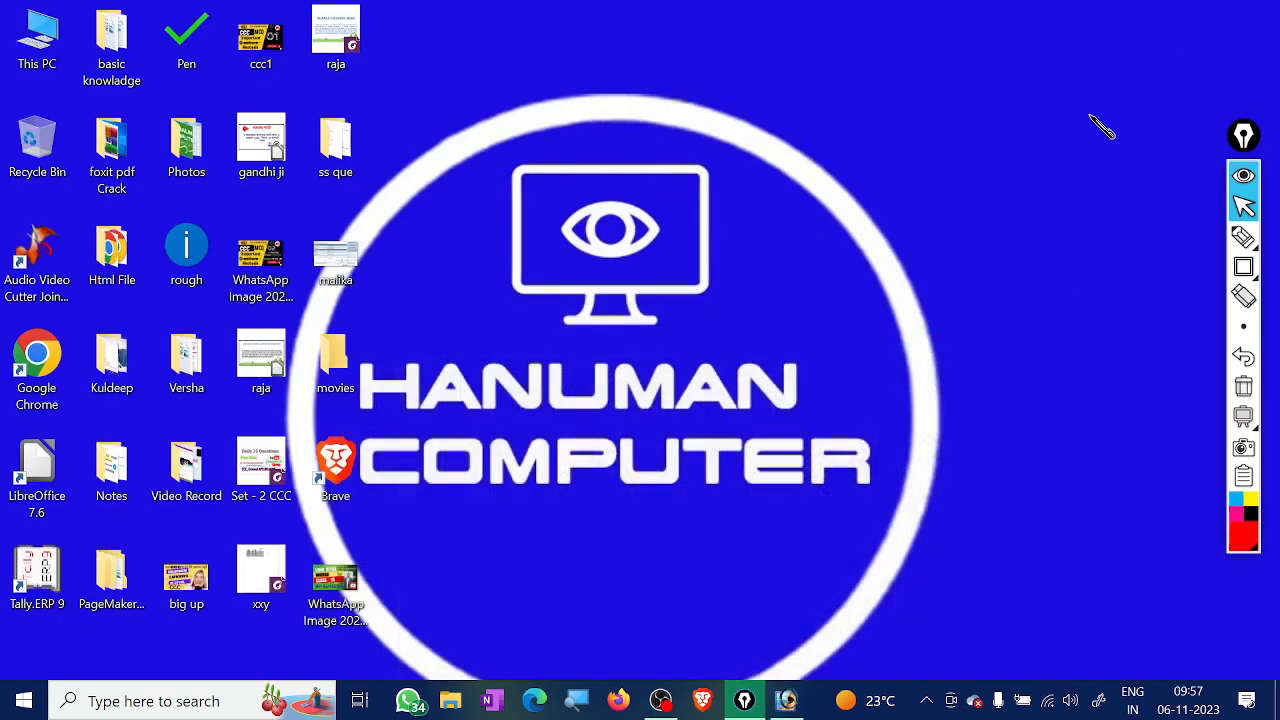
pyautogui.click(786, 703)
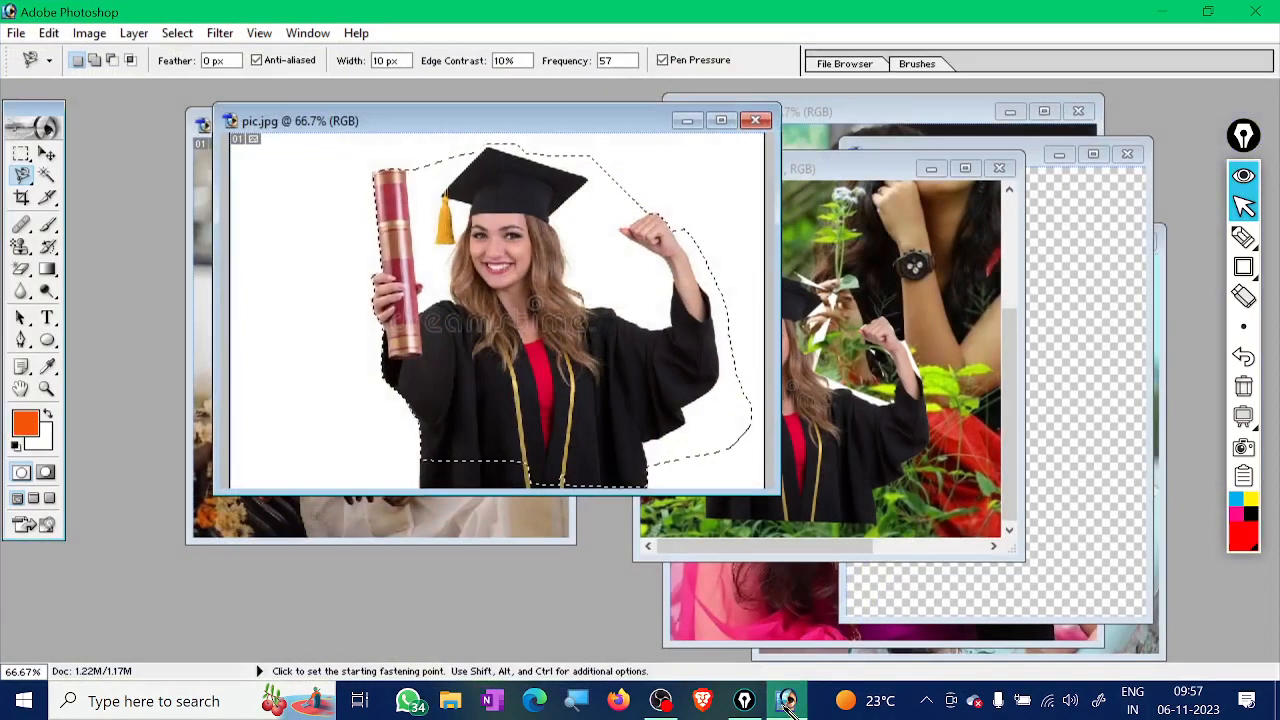
# Try moving the lassoed graduate down and to the left with the Move tool, and undo the move
pyautogui.click(47, 154)
pyautogui.moveTo(457, 278); pyautogui.dragTo(397, 298)
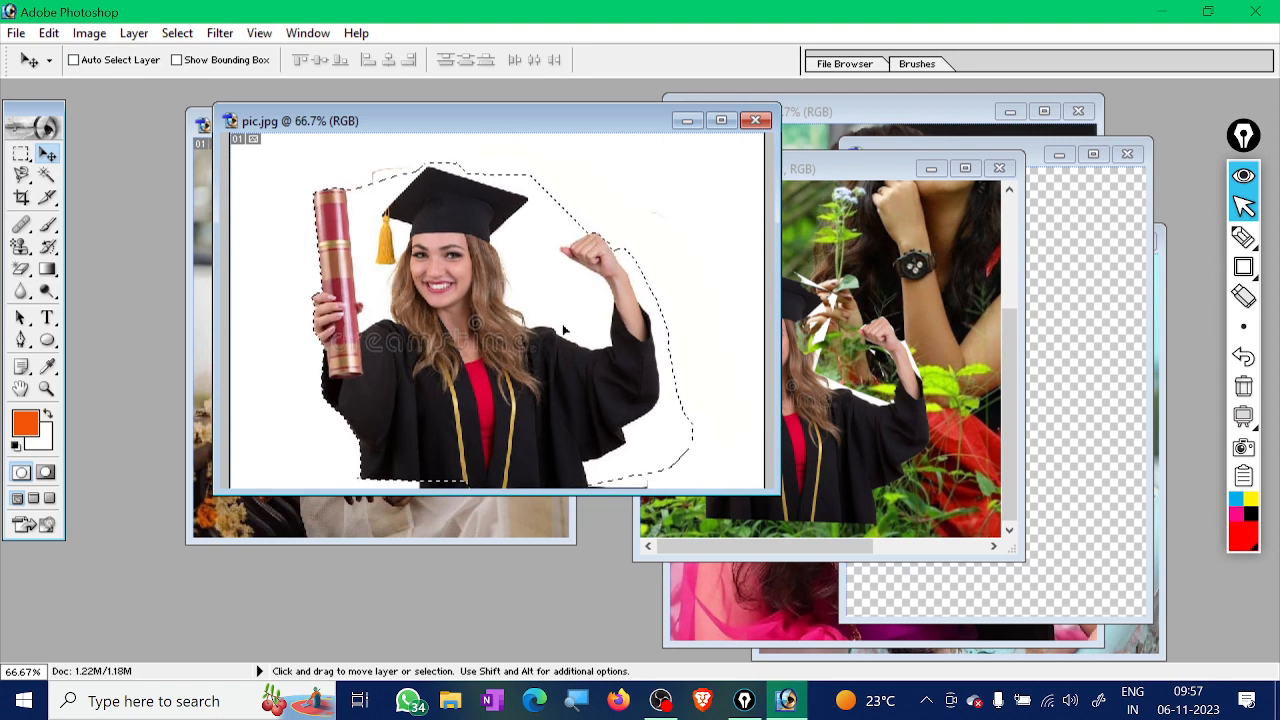
pyautogui.hotkey('ctrl', 'z')
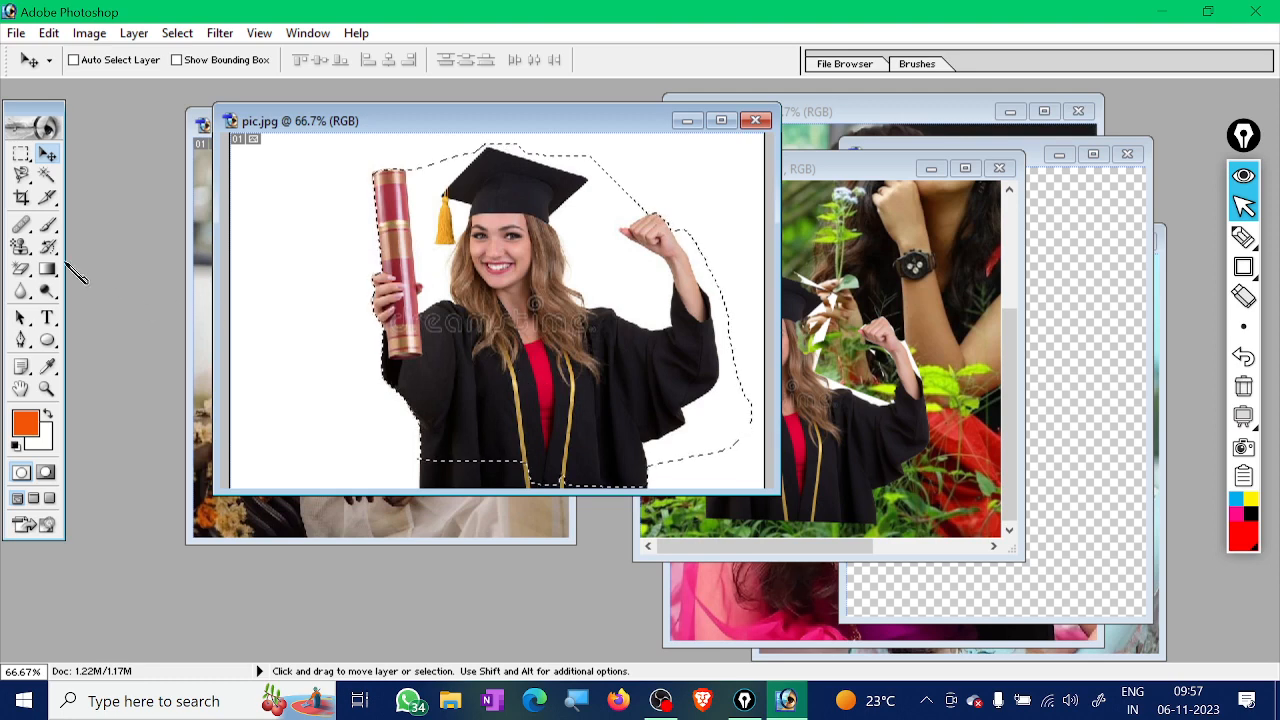
# Clear the lasso selection and select the white background around the graduate with the Magic Wand tool
pyautogui.click(24, 175)
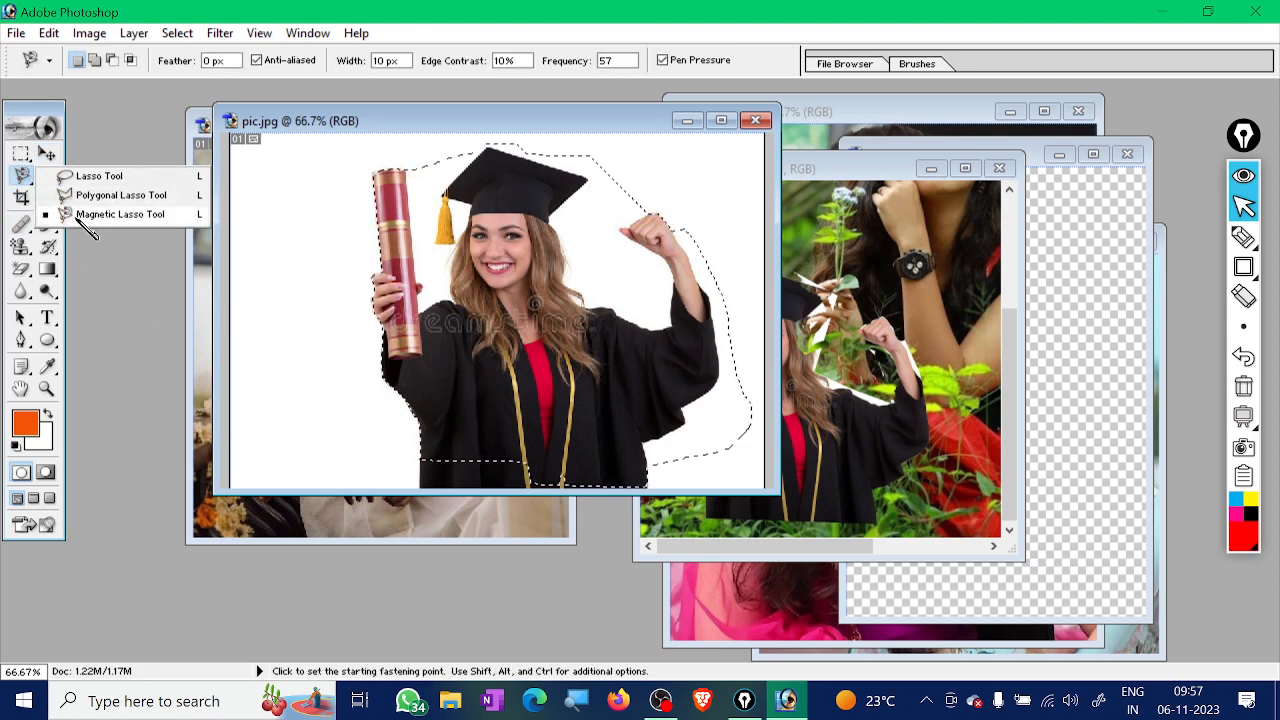
pyautogui.moveTo(72, 224)
pyautogui.mouseDown()
pyautogui.moveTo(86, 171)
pyautogui.moveTo(71, 171)
pyautogui.mouseUp()
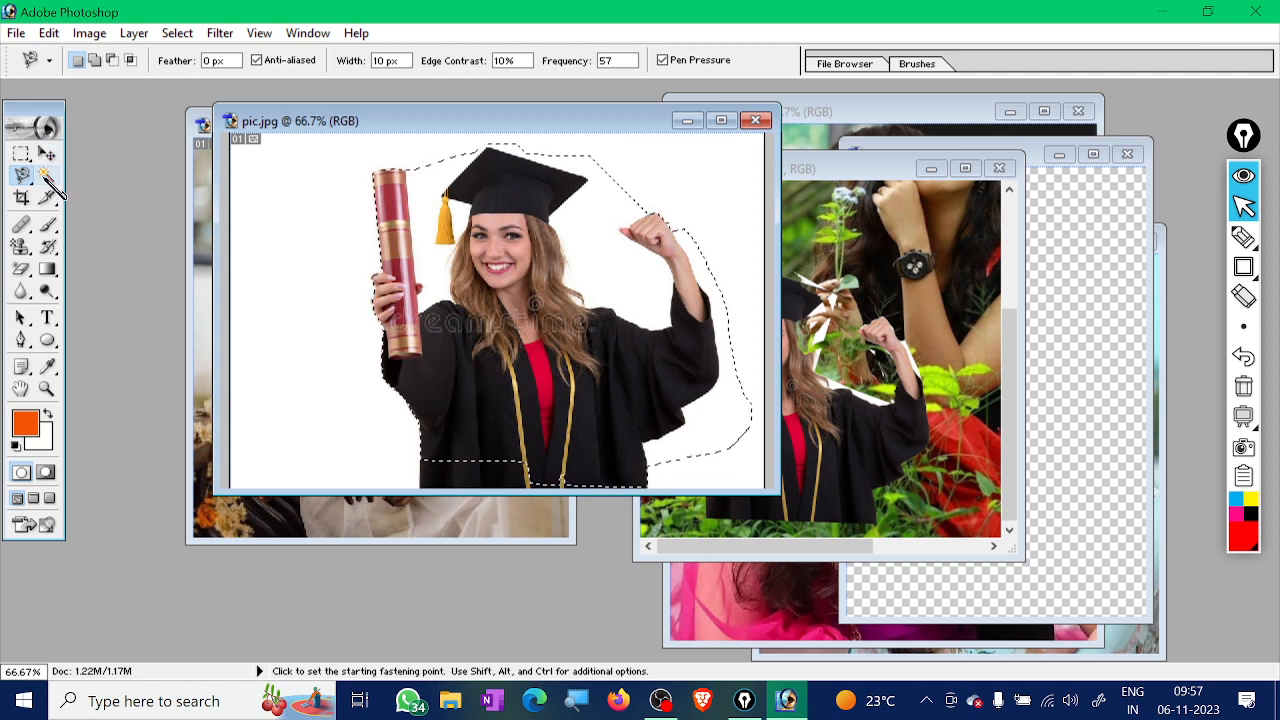
pyautogui.click(47, 175)
pyautogui.hotkey('ctrl', 'd')
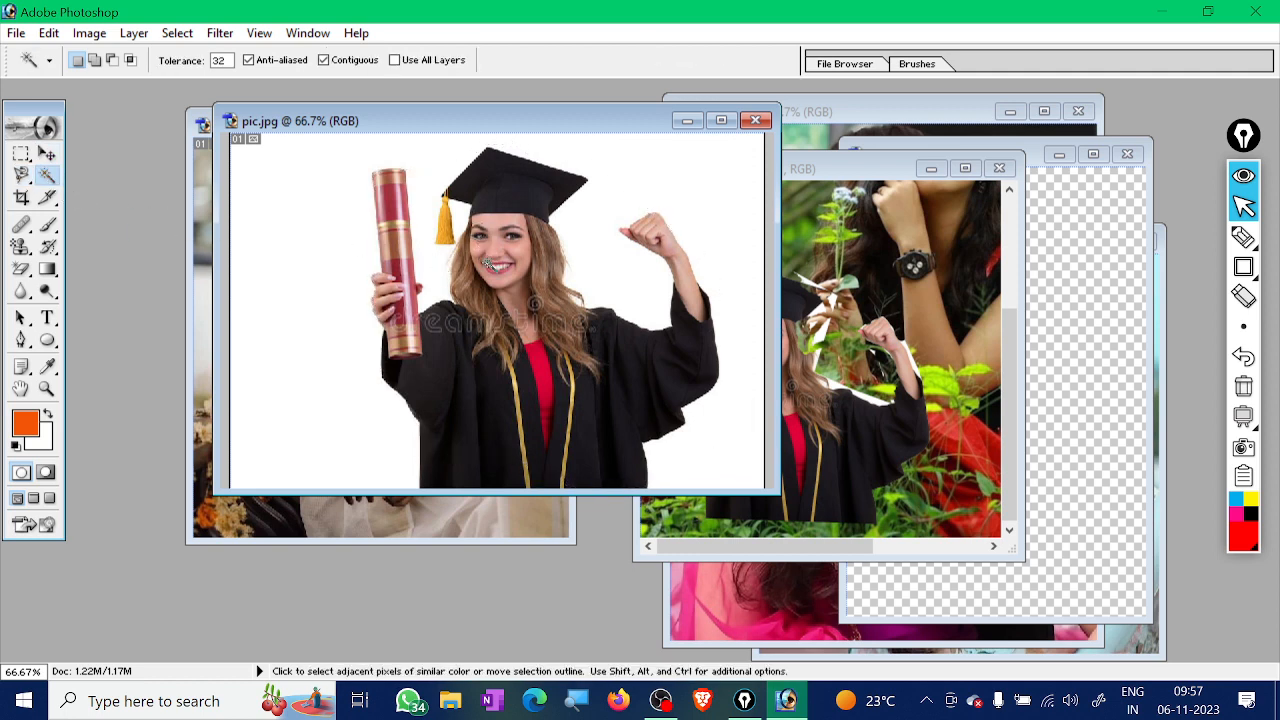
pyautogui.click(659, 261)
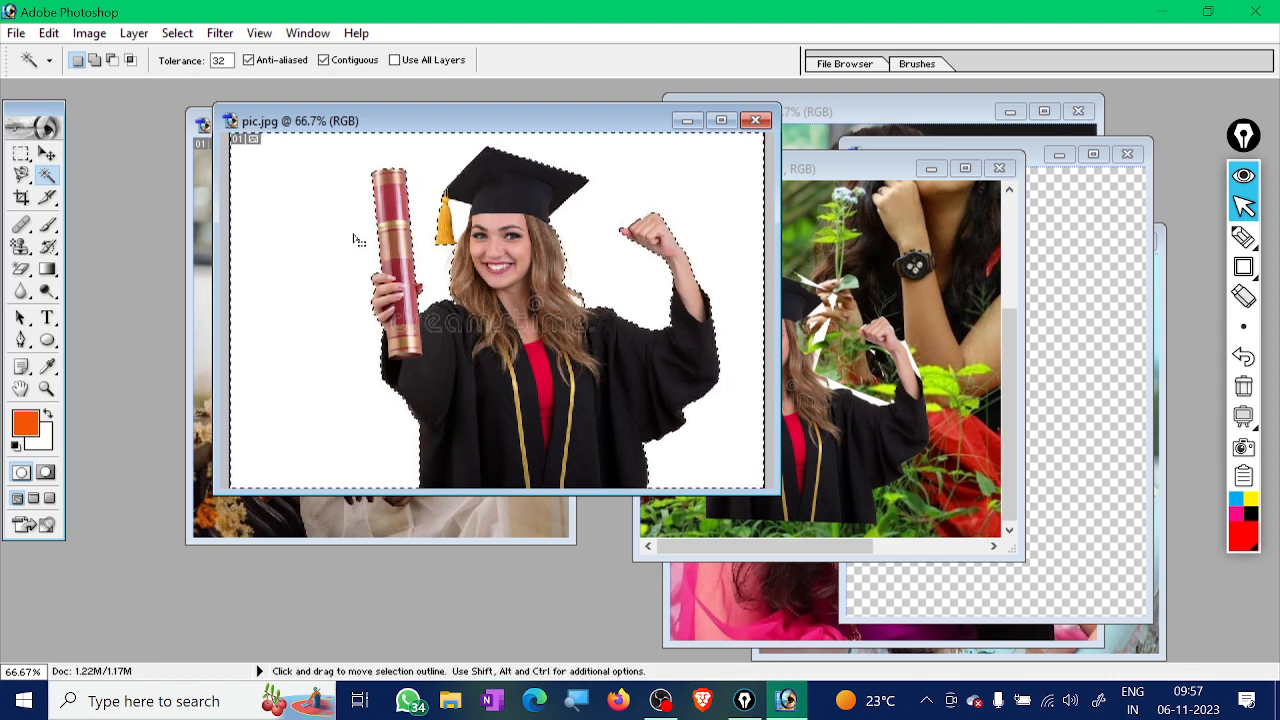
# Try shifting the selected white background down and to the right with the Move tool, and undo the move
pyautogui.click(47, 153)
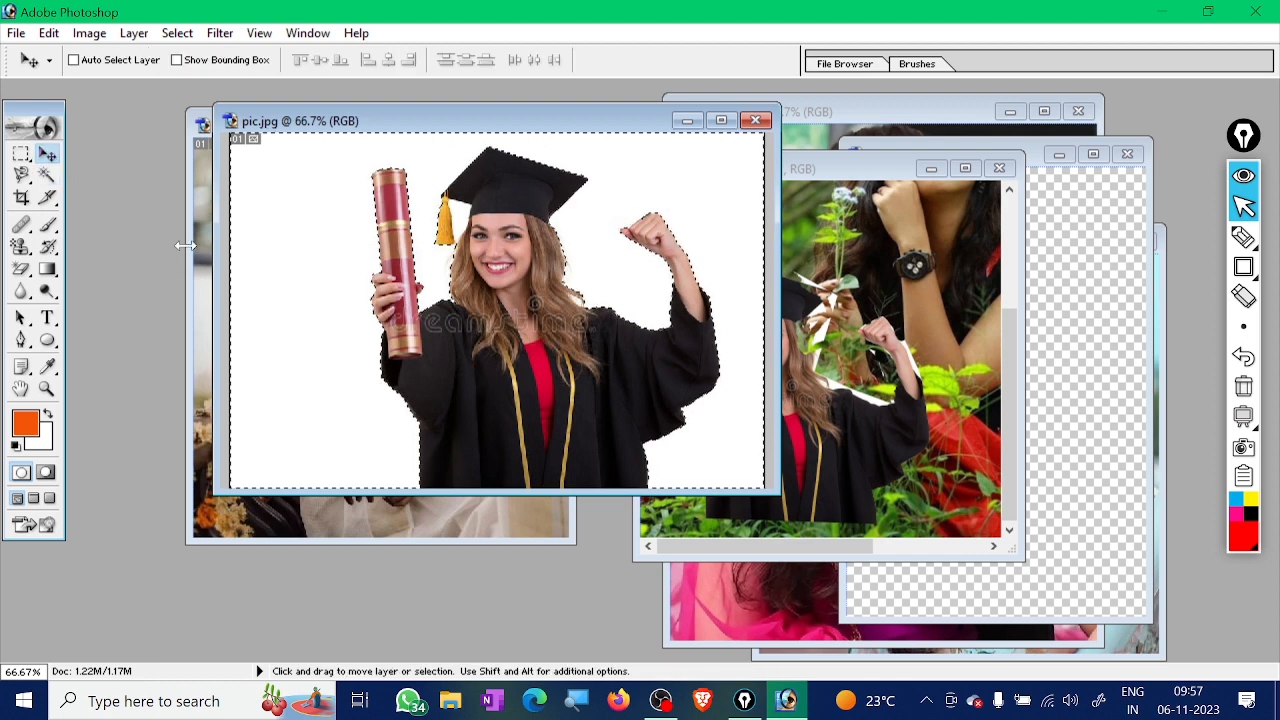
pyautogui.moveTo(290, 250); pyautogui.dragTo(329, 262)
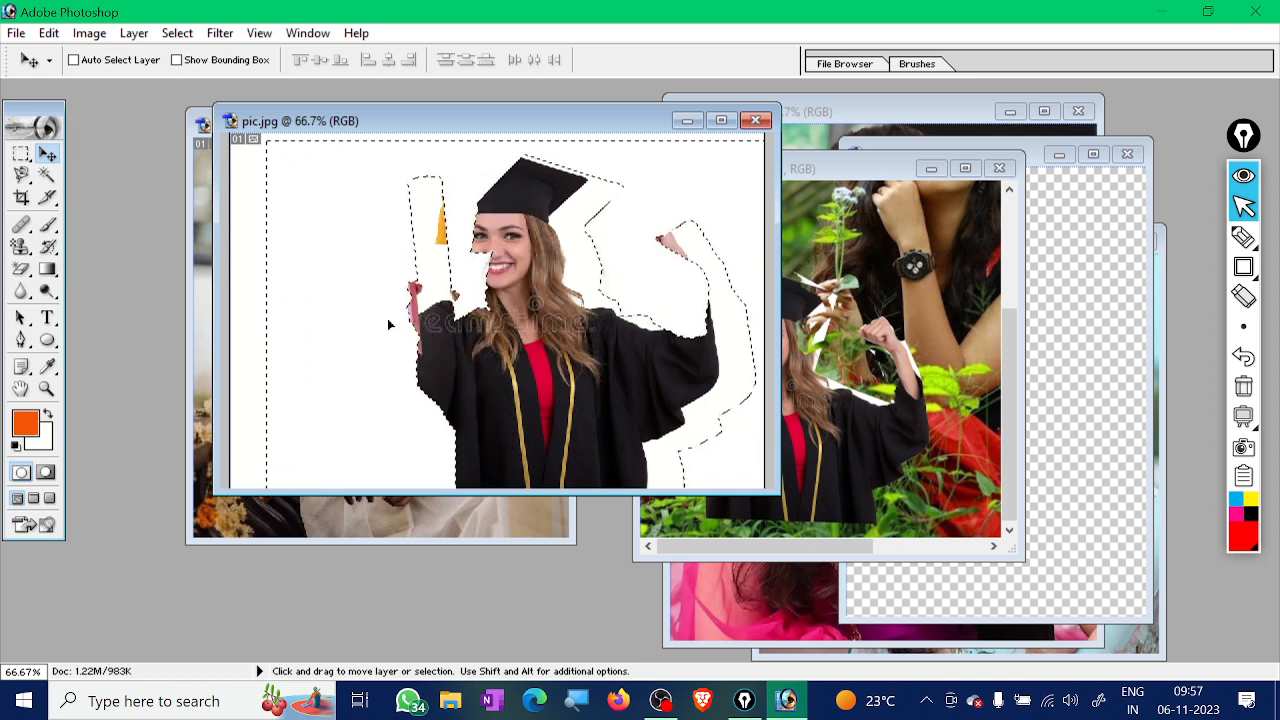
pyautogui.hotkey('ctrl', 'z')
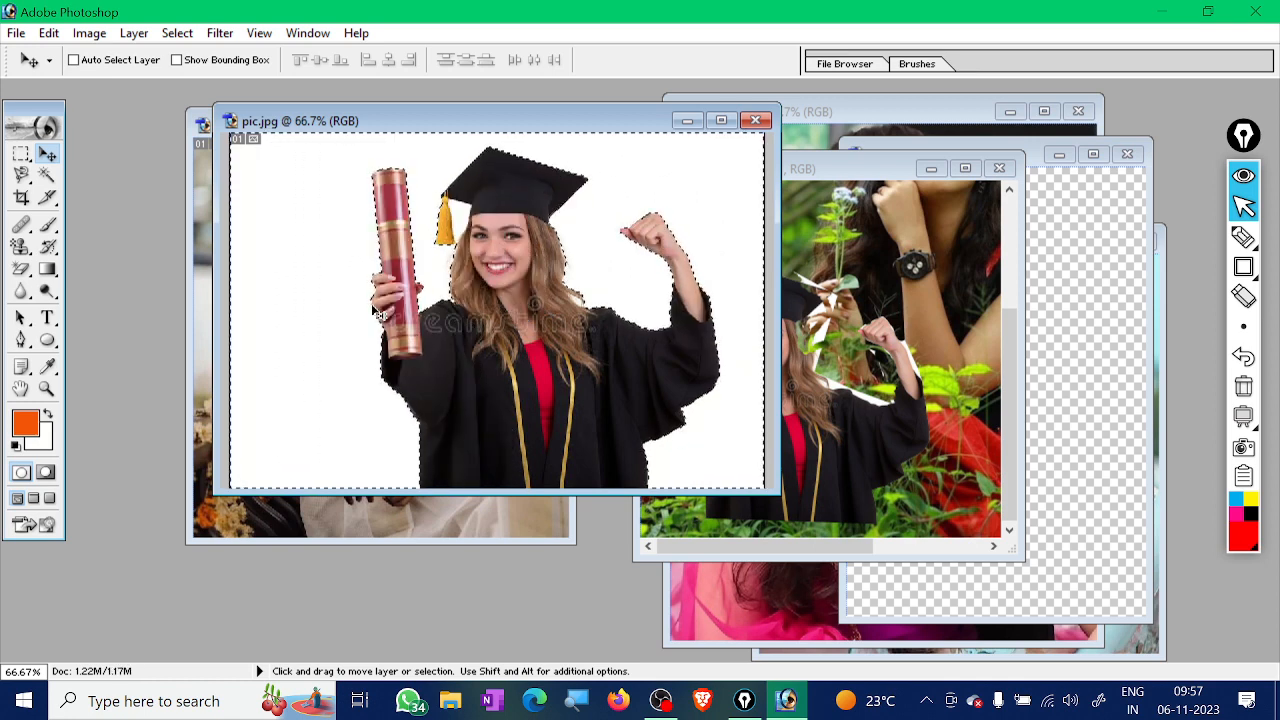
# Choose the Brush tool with the 9 px round brush and paint a small orange mark left of the scroll
pyautogui.click(49, 224)
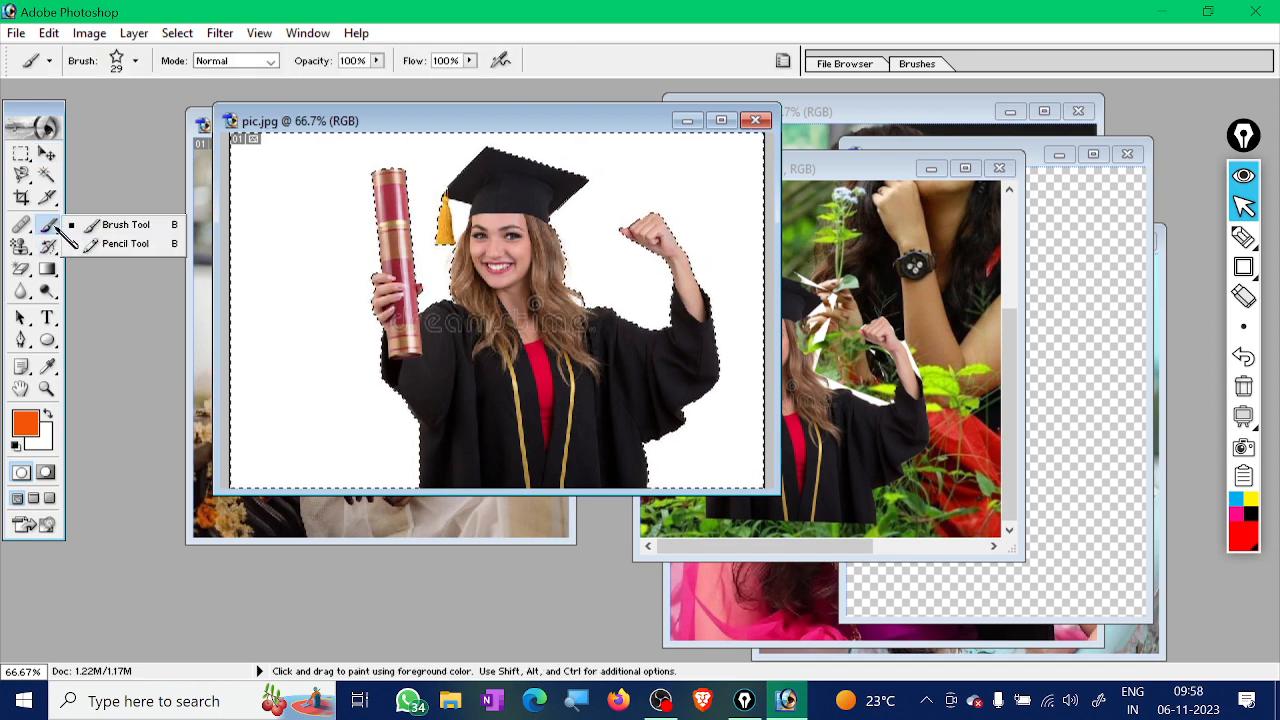
pyautogui.click(126, 233)
pyautogui.rightClick(292, 292)
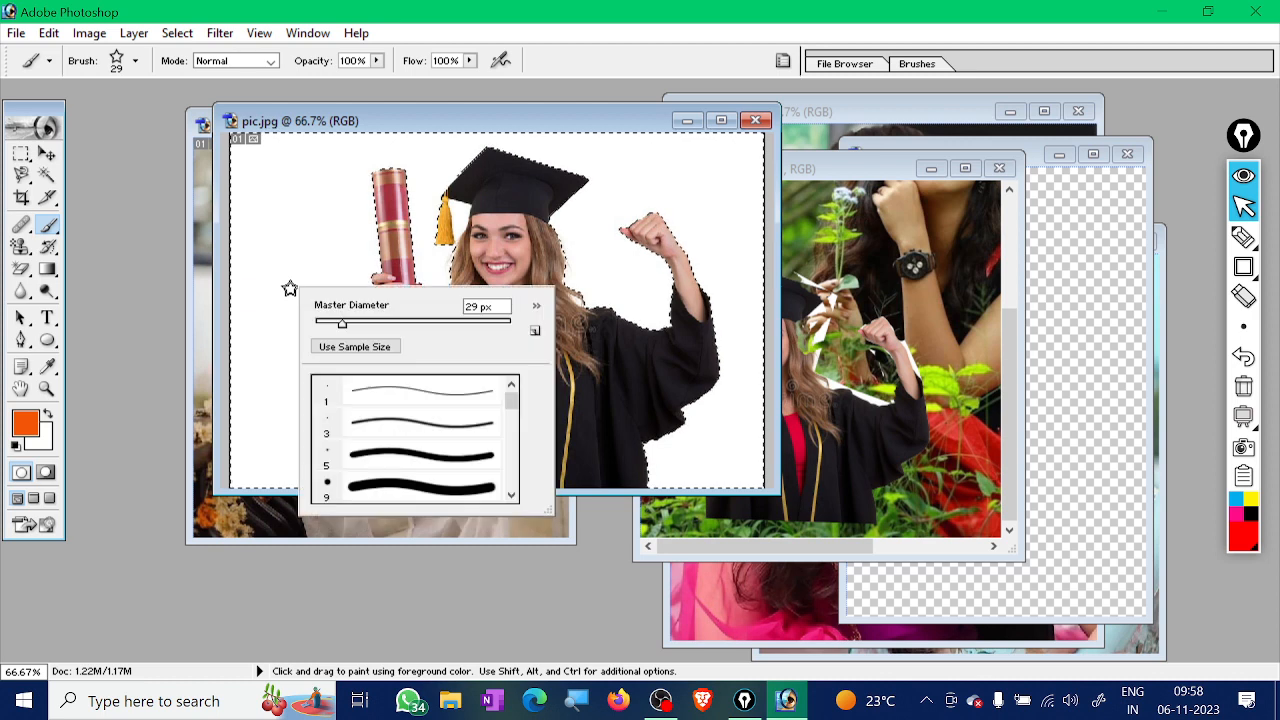
pyautogui.click(330, 488)
pyautogui.click(266, 247)
# Enlarge the brush's master diameter to 196 px and paint the whole selected background around the graduate orange
pyautogui.rightClick(277, 262)
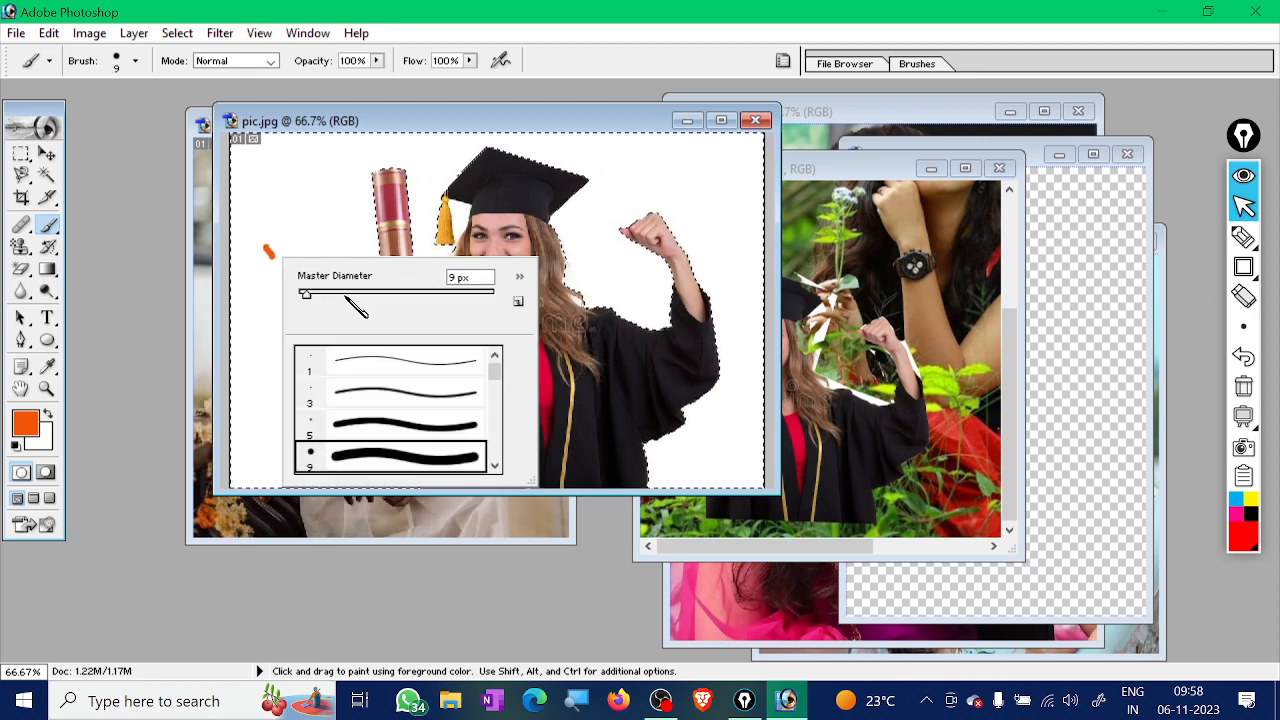
pyautogui.moveTo(348, 292); pyautogui.dragTo(442, 294)
pyautogui.moveTo(314, 206)
pyautogui.mouseDown()
pyautogui.moveTo(369, 456)
pyautogui.moveTo(467, 250)
pyautogui.mouseUp()
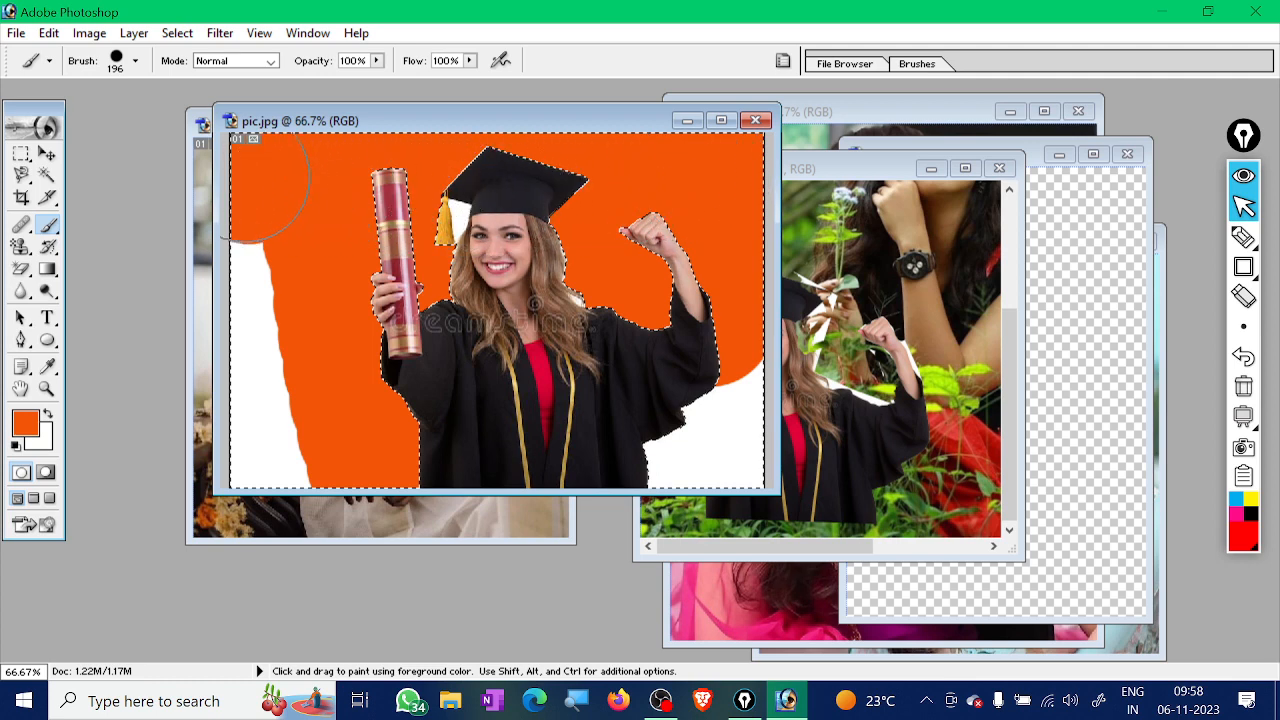
pyautogui.moveTo(267, 298)
pyautogui.mouseDown()
pyautogui.moveTo(255, 481)
pyautogui.moveTo(512, 443)
pyautogui.moveTo(697, 438)
pyautogui.mouseUp()
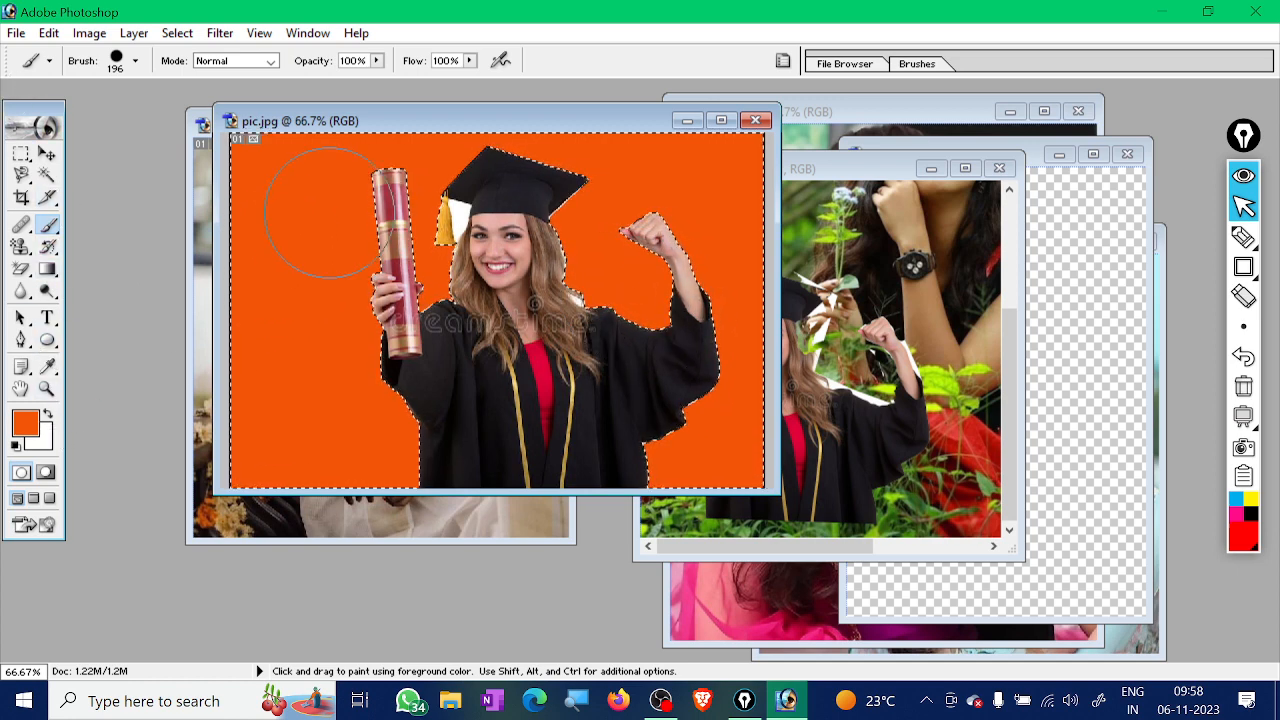
# Reduce the brush's master diameter to 15 px
pyautogui.rightClick(300, 238)
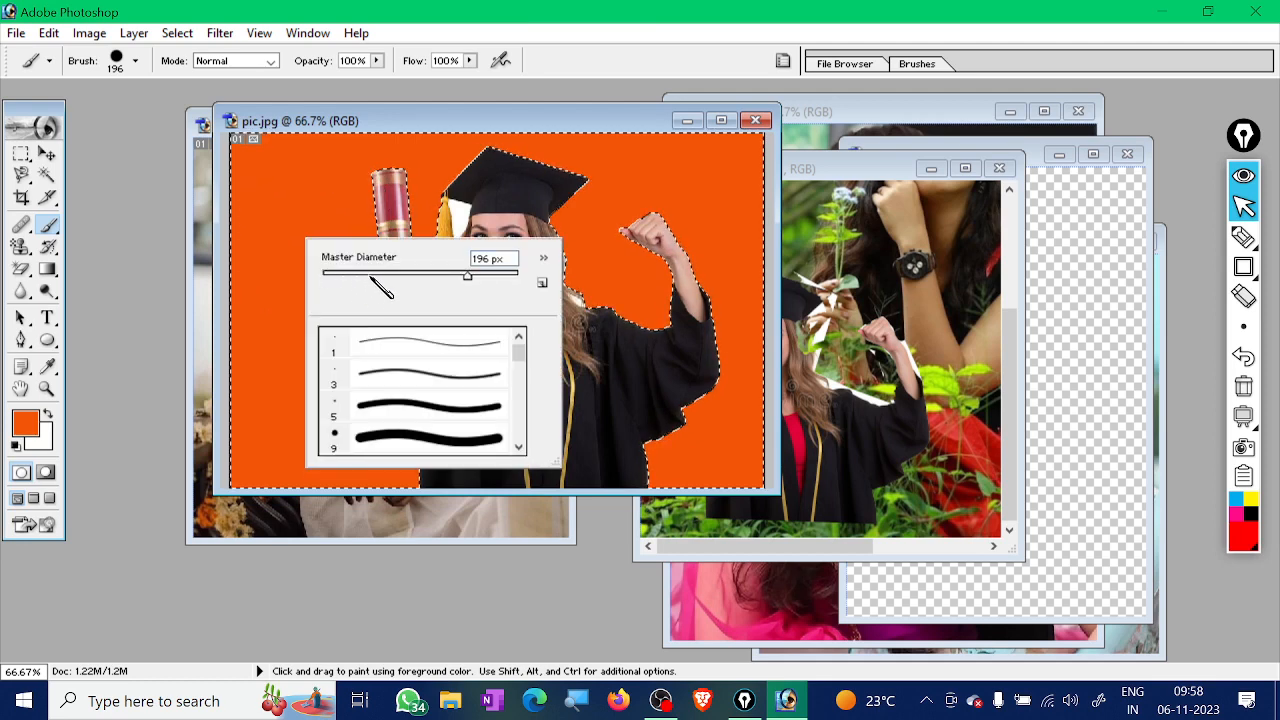
pyautogui.moveTo(371, 277)
pyautogui.mouseDown()
pyautogui.moveTo(392, 280)
pyautogui.moveTo(351, 279)
pyautogui.mouseUp()
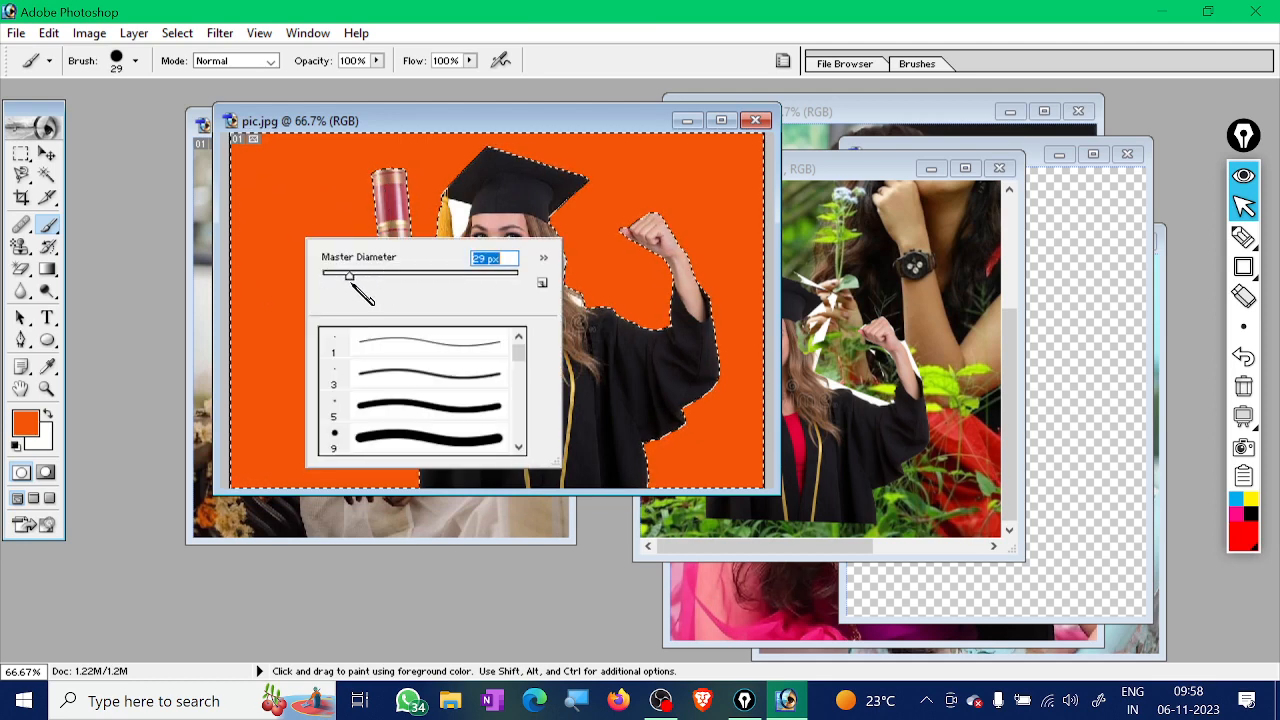
pyautogui.rightClick(317, 181)
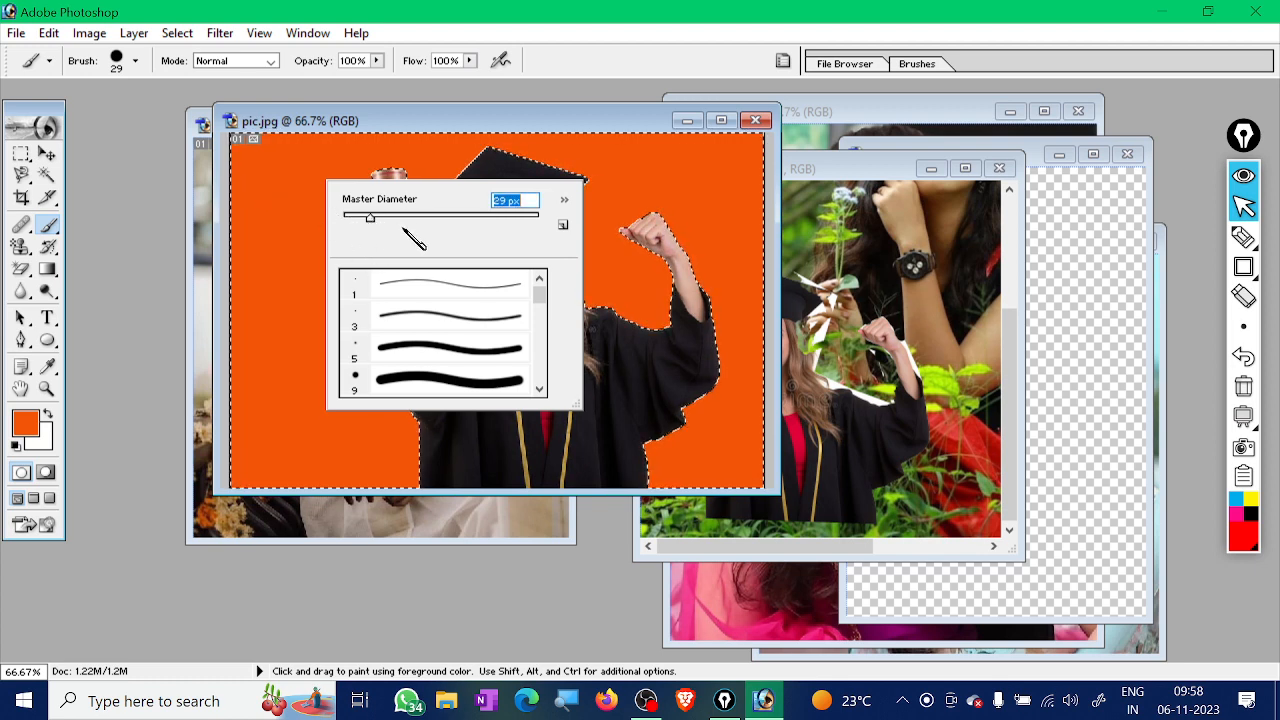
pyautogui.moveTo(430, 216); pyautogui.dragTo(455, 216)
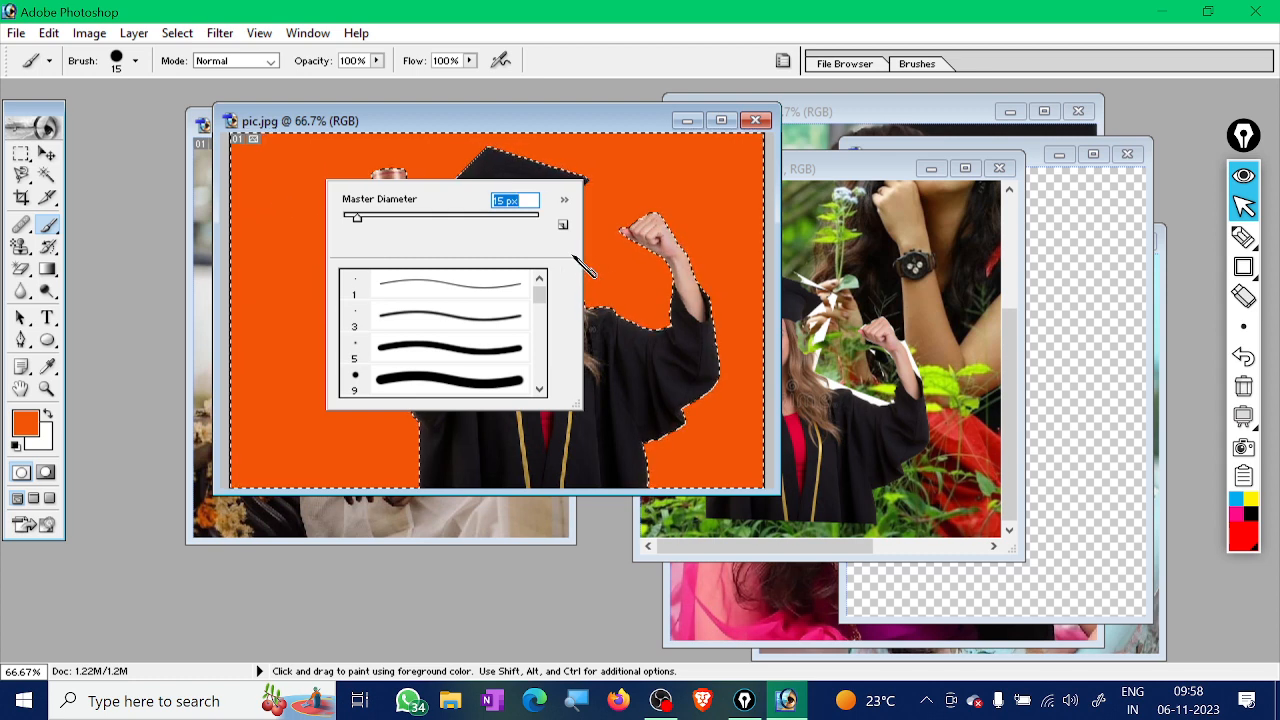
pyautogui.click(594, 285)
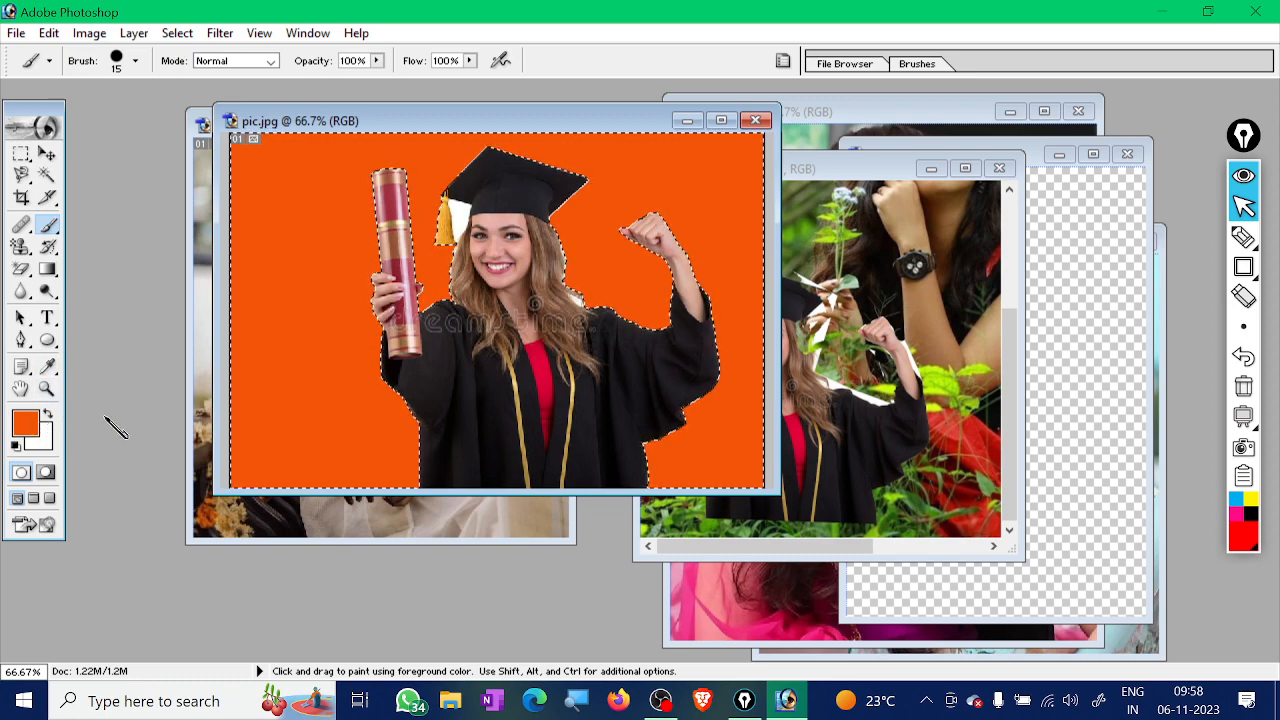
# Set the foreground colour to blue 071FD8 and return to the Brush tool
pyautogui.click(25, 424)
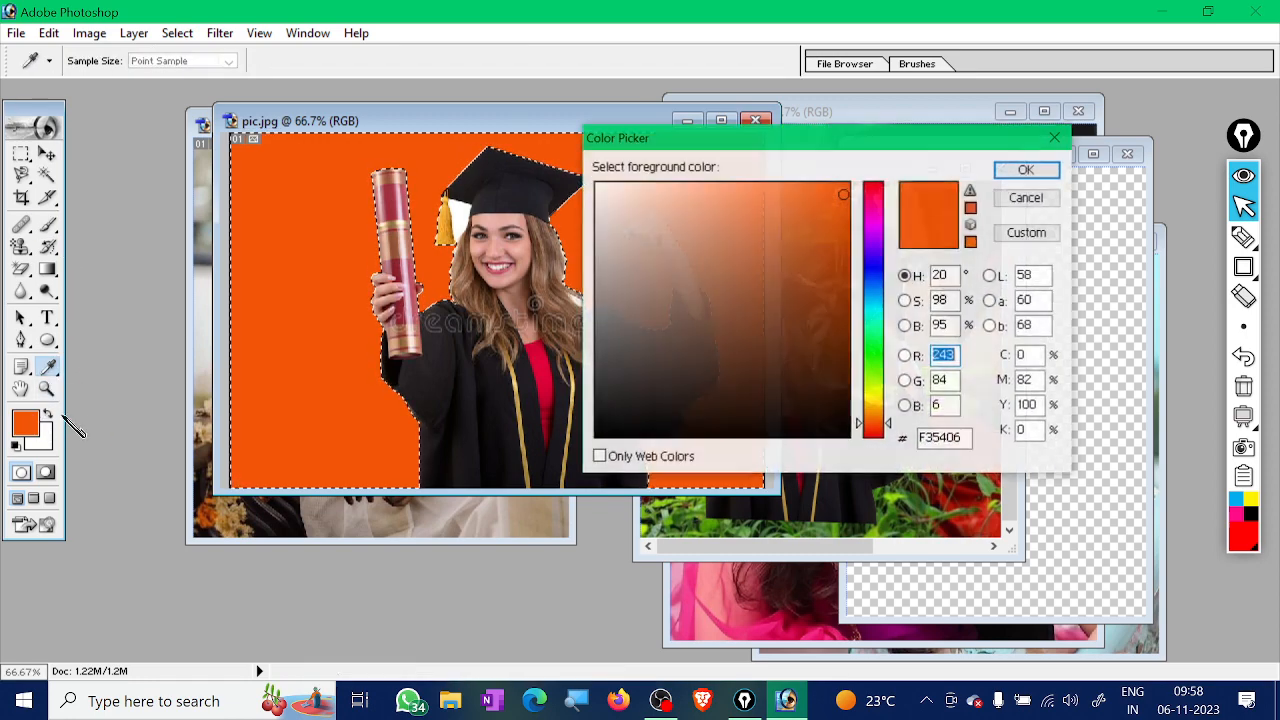
pyautogui.click(874, 272)
pyautogui.click(842, 221)
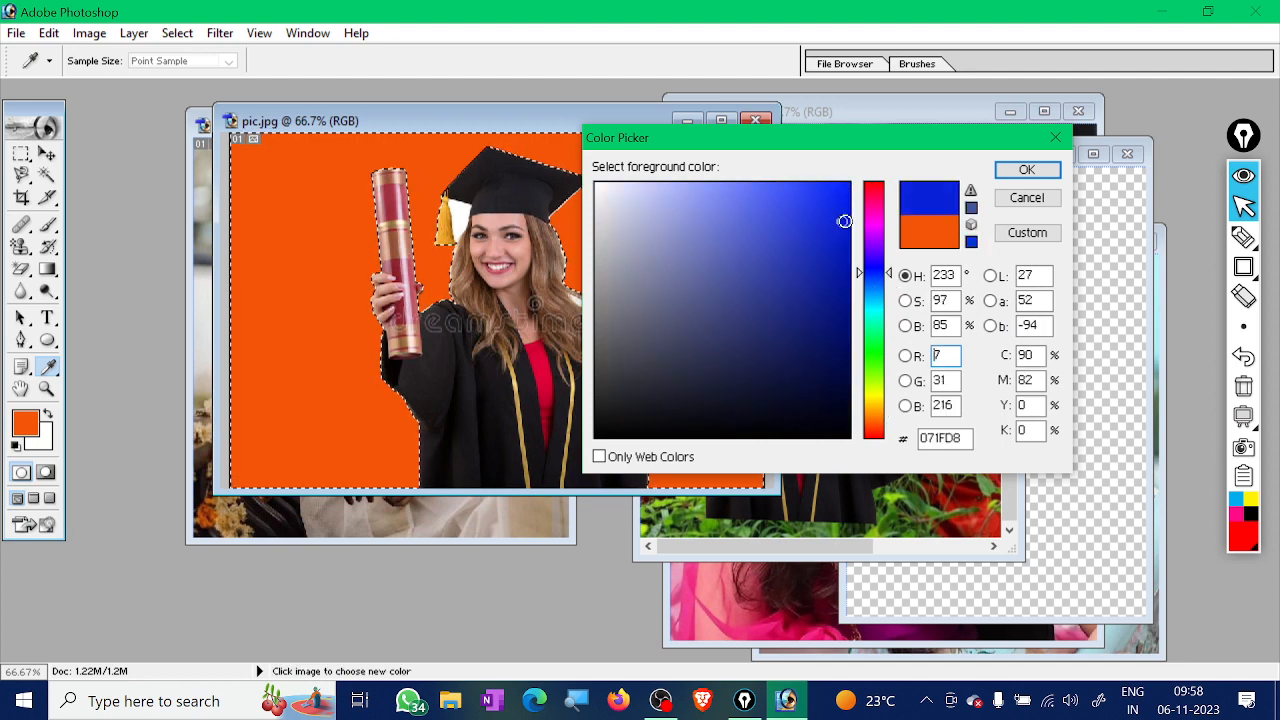
pyautogui.click(1026, 170)
pyautogui.press('b')
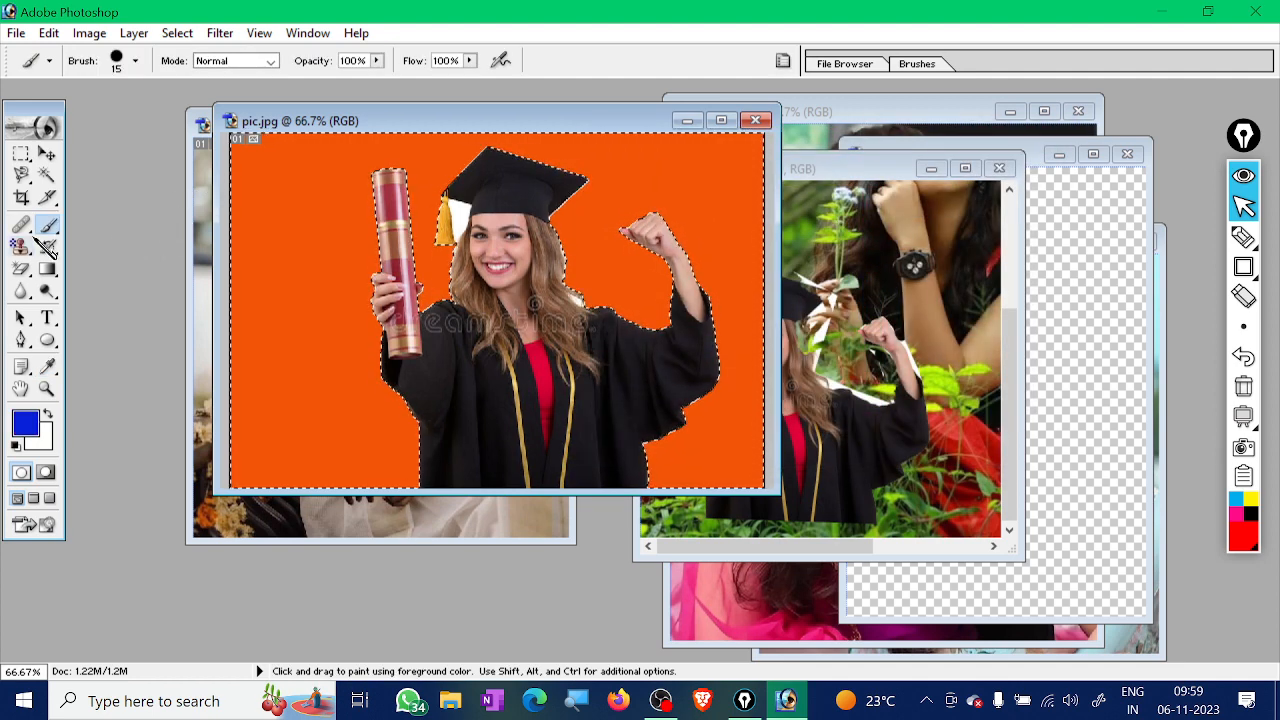
# Scribble blue brush strokes over the orange background left of the scroll
pyautogui.moveTo(21, 224)
pyautogui.mouseDown()
pyautogui.moveTo(57, 229)
pyautogui.moveTo(72, 213)
pyautogui.moveTo(62, 226)
pyautogui.moveTo(110, 228)
pyautogui.mouseUp()
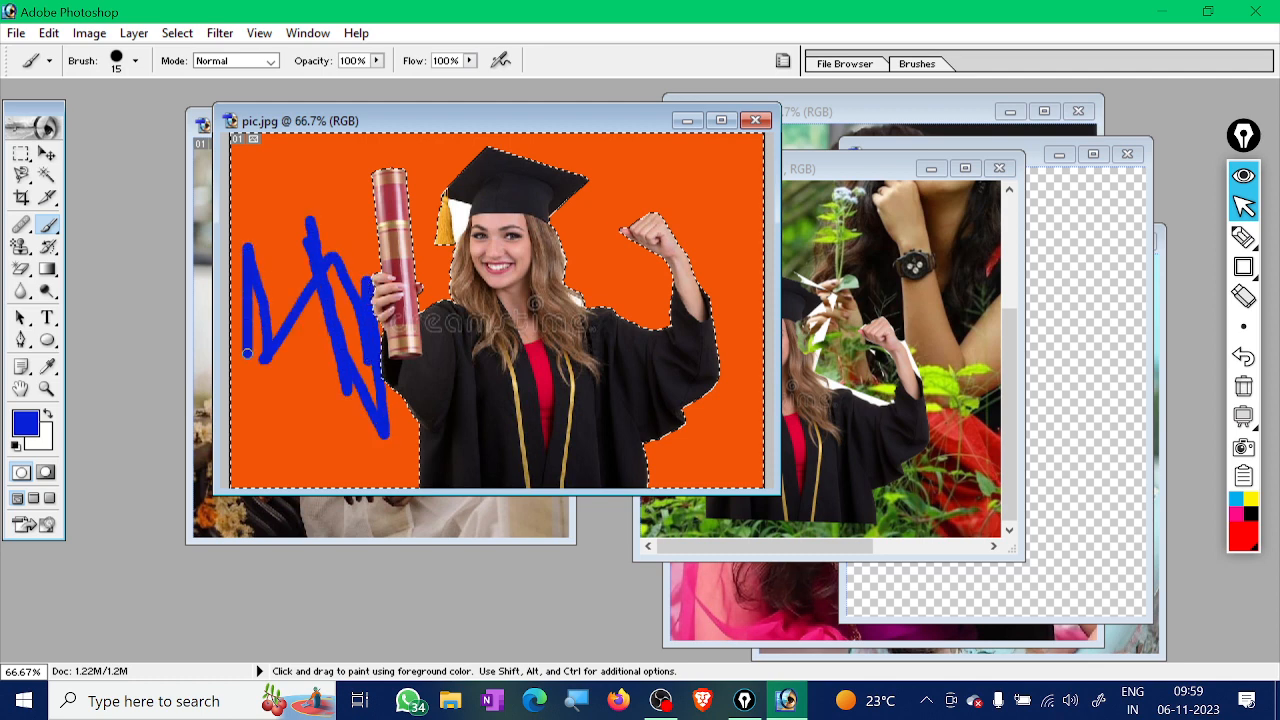
pyautogui.moveTo(278, 373)
pyautogui.mouseDown()
pyautogui.moveTo(302, 238)
pyautogui.moveTo(358, 197)
pyautogui.mouseUp()
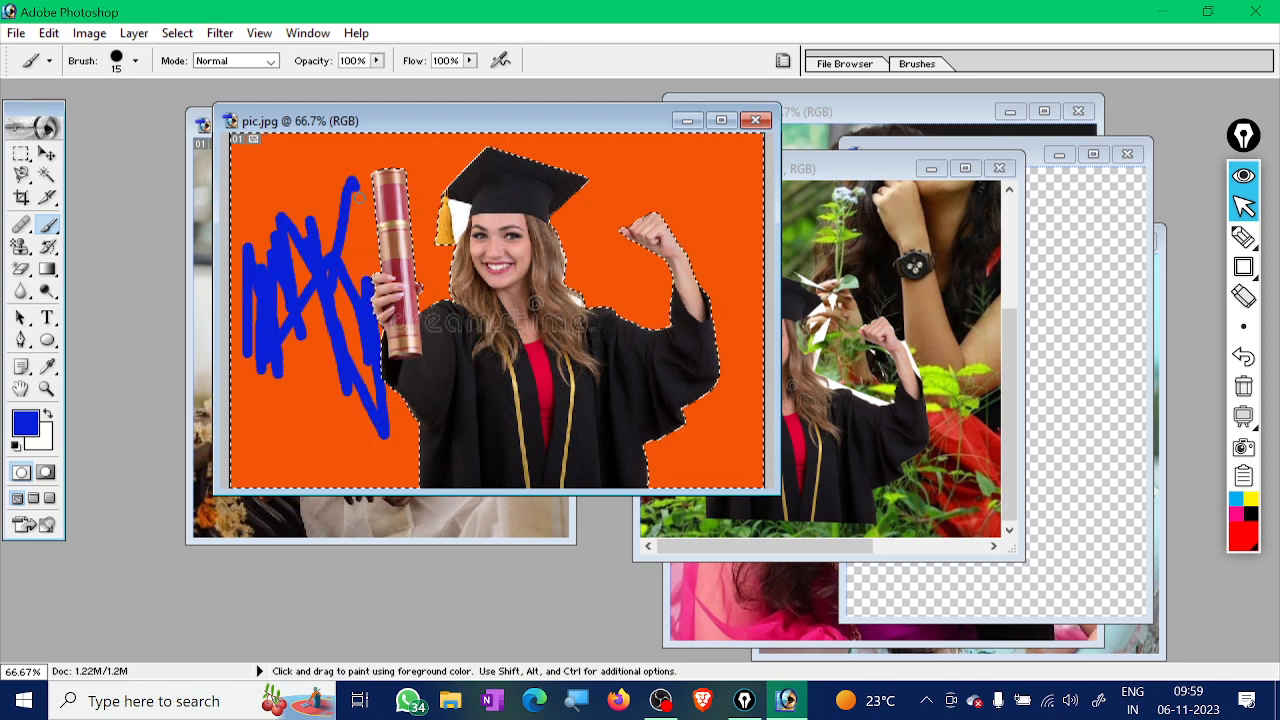
pyautogui.moveTo(275, 261); pyautogui.dragTo(323, 250)
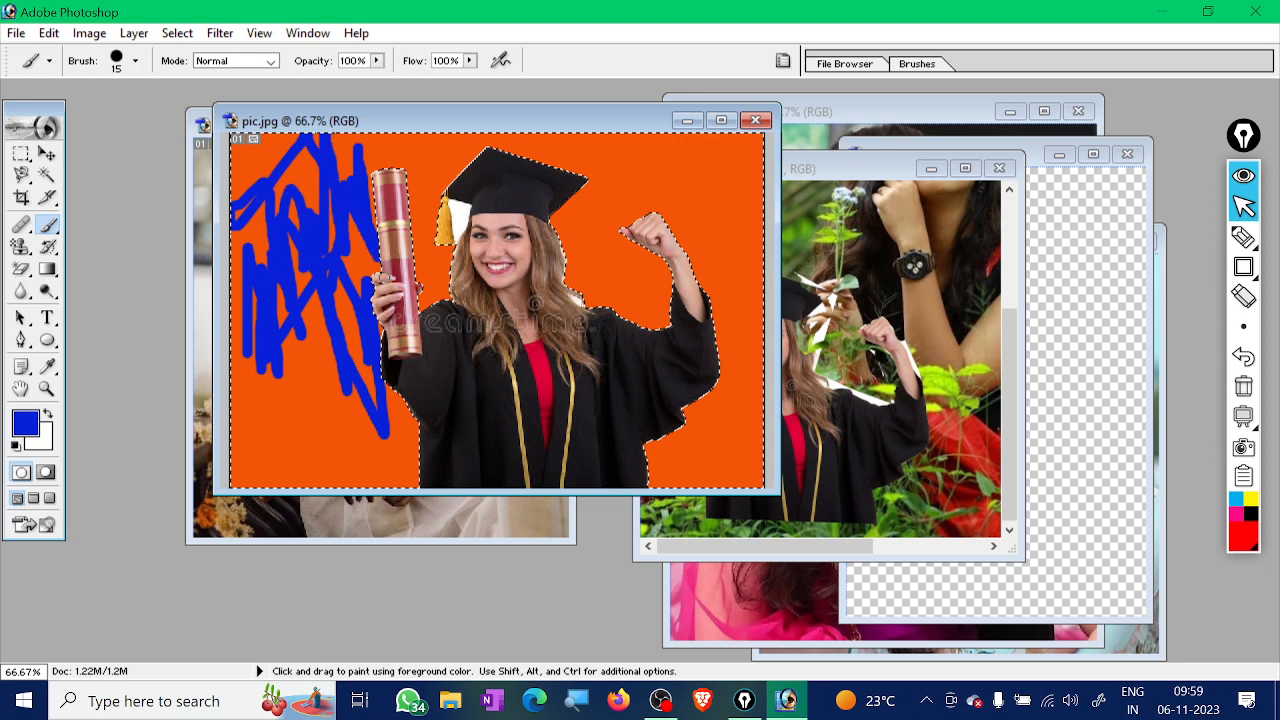
pyautogui.moveTo(334, 346); pyautogui.dragTo(283, 366)
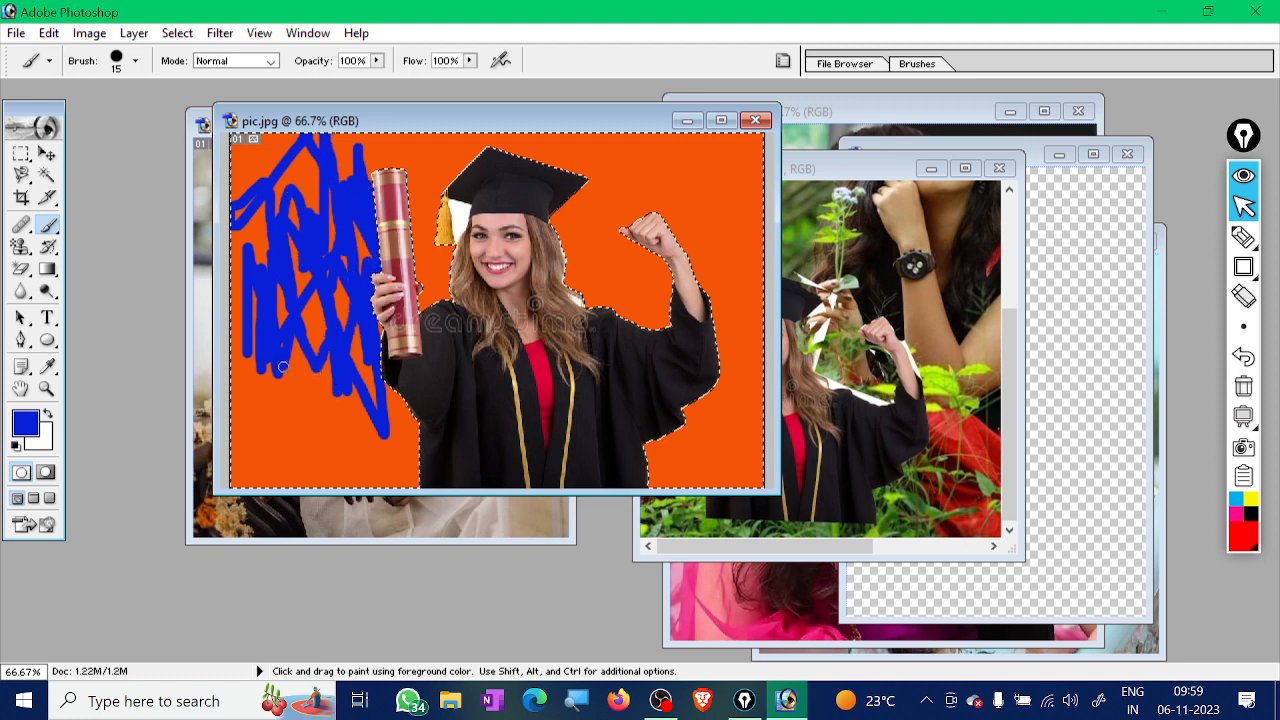
# Set the brush's master diameter to 83 px and paint the background left of the graduate blue
pyautogui.rightClick(285, 417)
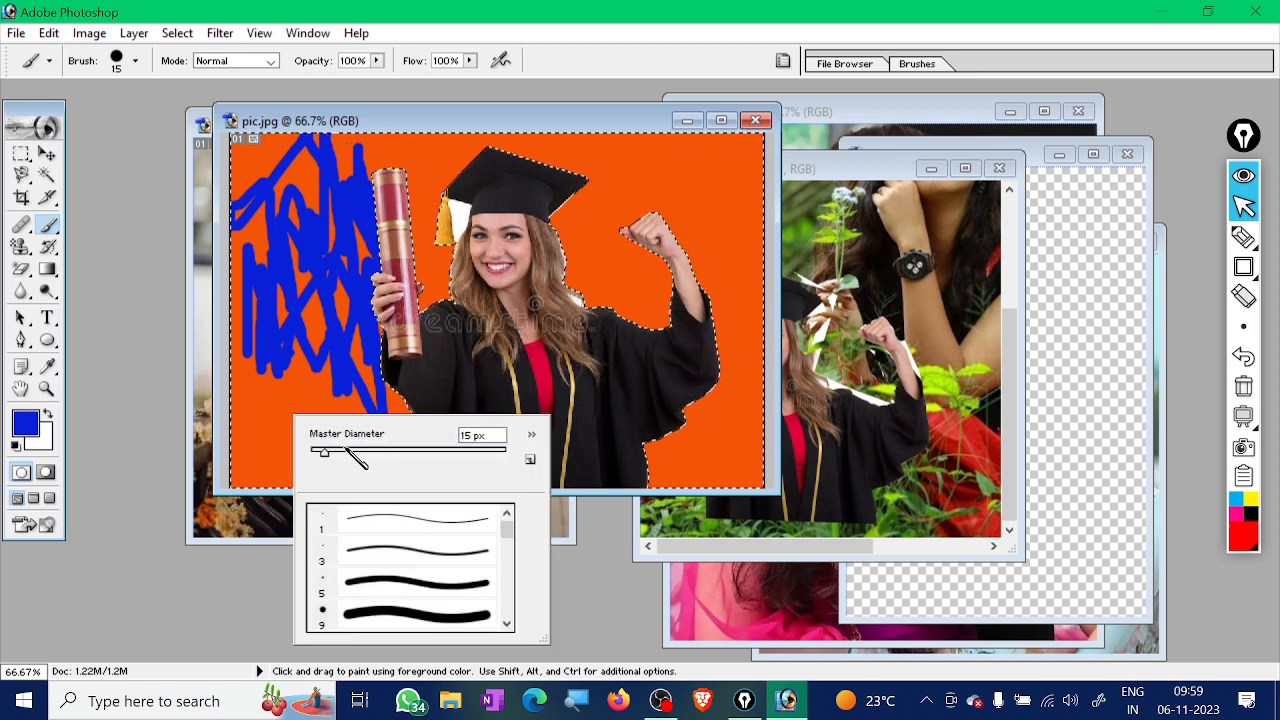
pyautogui.moveTo(343, 453); pyautogui.dragTo(392, 455)
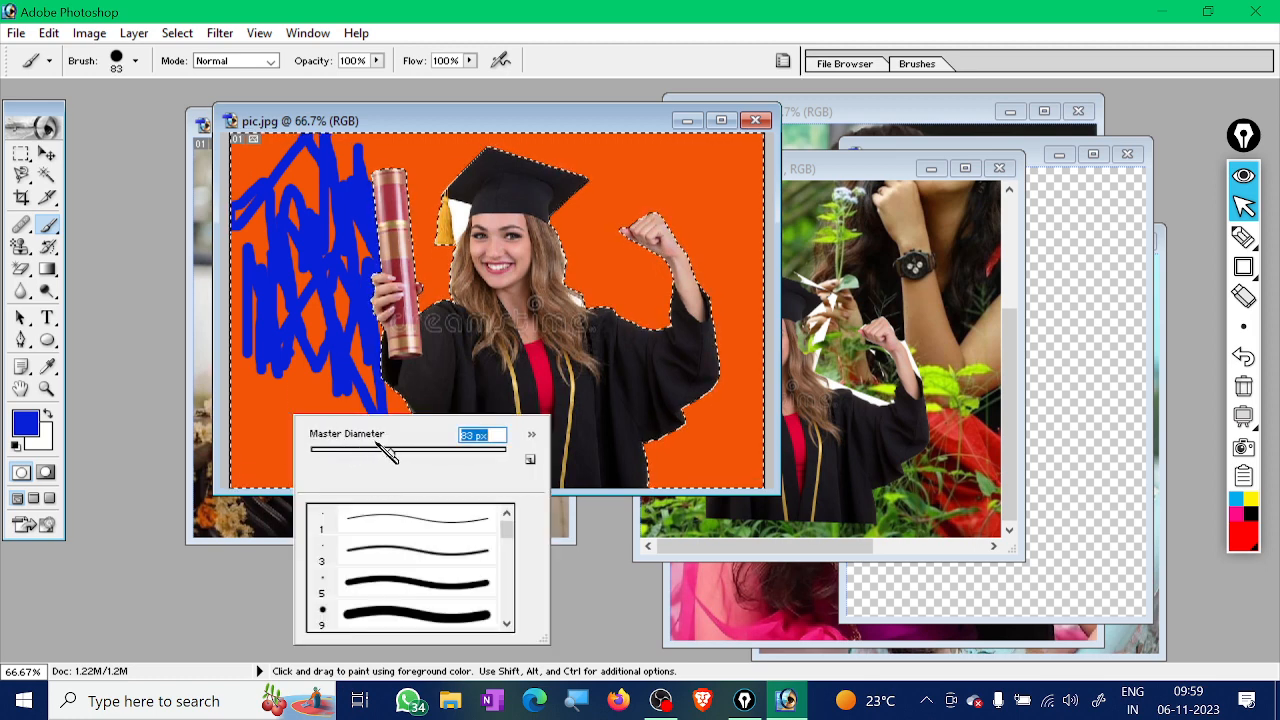
pyautogui.moveTo(300, 420)
pyautogui.mouseDown()
pyautogui.moveTo(313, 456)
pyautogui.moveTo(328, 325)
pyautogui.moveTo(398, 450)
pyautogui.moveTo(370, 376)
pyautogui.moveTo(387, 389)
pyautogui.moveTo(331, 465)
pyautogui.moveTo(319, 430)
pyautogui.moveTo(361, 415)
pyautogui.moveTo(369, 467)
pyautogui.moveTo(295, 485)
pyautogui.moveTo(267, 418)
pyautogui.moveTo(263, 352)
pyautogui.moveTo(266, 438)
pyautogui.moveTo(247, 482)
pyautogui.moveTo(250, 150)
pyautogui.moveTo(285, 150)
pyautogui.moveTo(281, 318)
pyautogui.moveTo(316, 316)
pyautogui.moveTo(309, 286)
pyautogui.mouseUp()
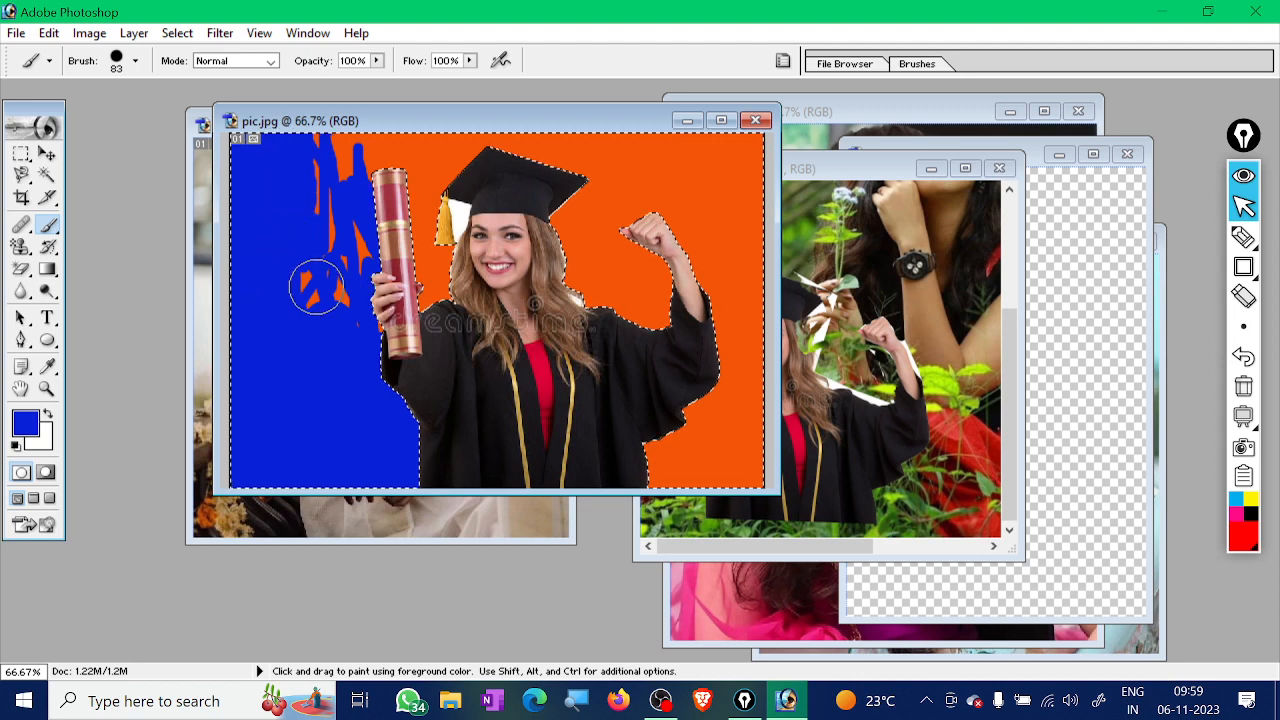
# Set the brush's master diameter to 220 px and paint the remaining orange background around the graduate blue
pyautogui.rightClick(309, 288)
pyautogui.moveTo(423, 322); pyautogui.dragTo(504, 323)
pyautogui.moveTo(300, 215)
pyautogui.mouseDown()
pyautogui.moveTo(330, 289)
pyautogui.moveTo(358, 219)
pyautogui.moveTo(508, 191)
pyautogui.mouseUp()
pyautogui.moveTo(626, 194)
pyautogui.mouseDown()
pyautogui.moveTo(632, 305)
pyautogui.moveTo(572, 220)
pyautogui.moveTo(707, 147)
pyautogui.moveTo(737, 217)
pyautogui.moveTo(720, 293)
pyautogui.moveTo(669, 352)
pyautogui.moveTo(654, 267)
pyautogui.moveTo(697, 338)
pyautogui.moveTo(702, 410)
pyautogui.moveTo(651, 443)
pyautogui.mouseUp()
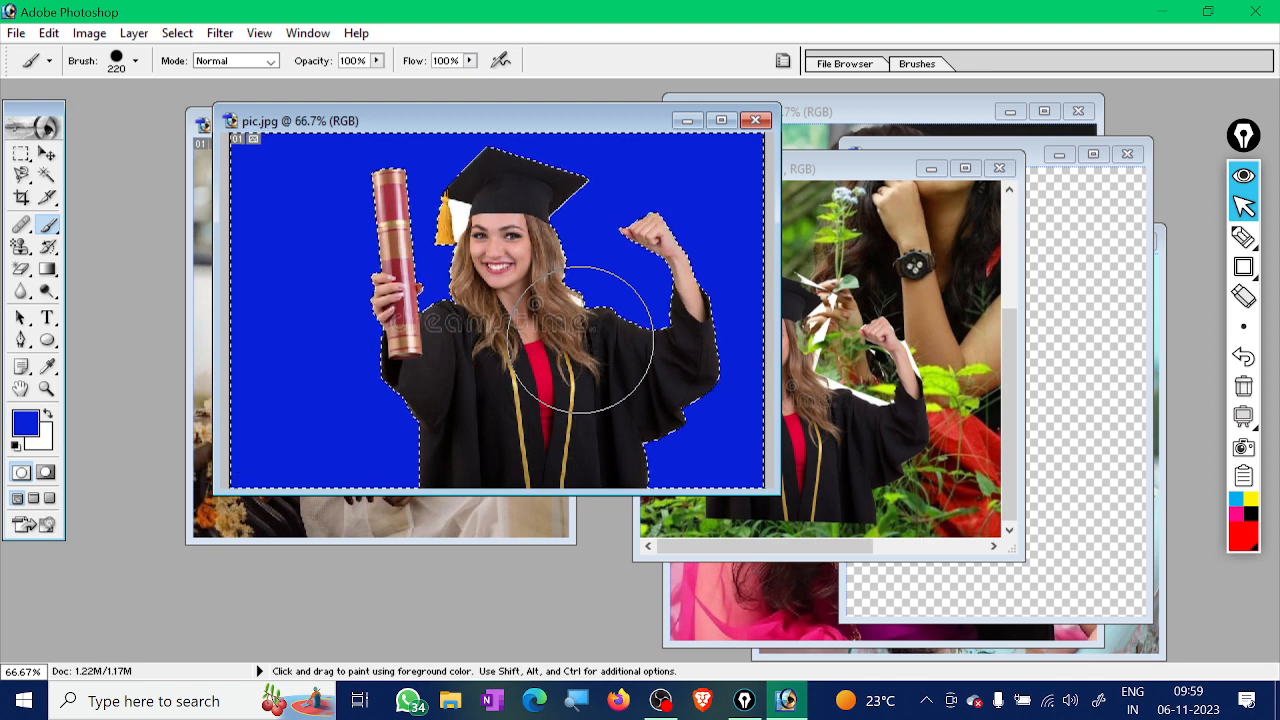
# Revert pic.jpg to its last saved version
pyautogui.click(17, 33)
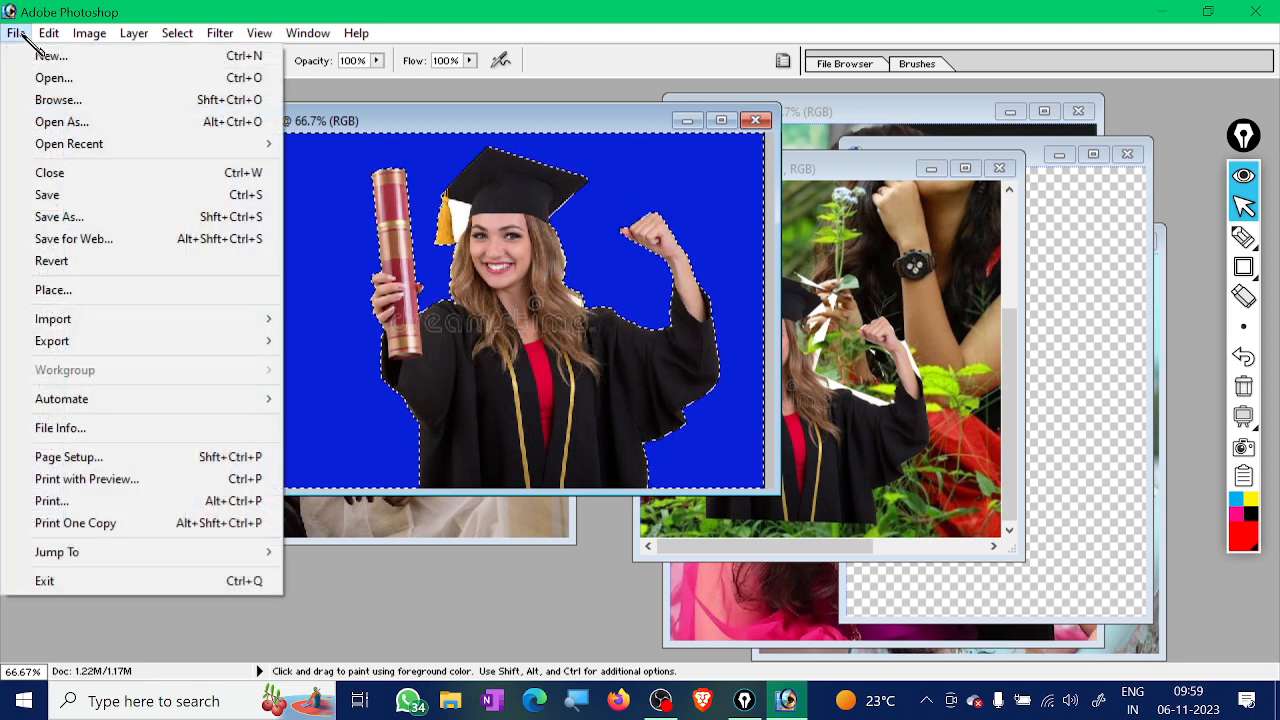
pyautogui.click(51, 261)
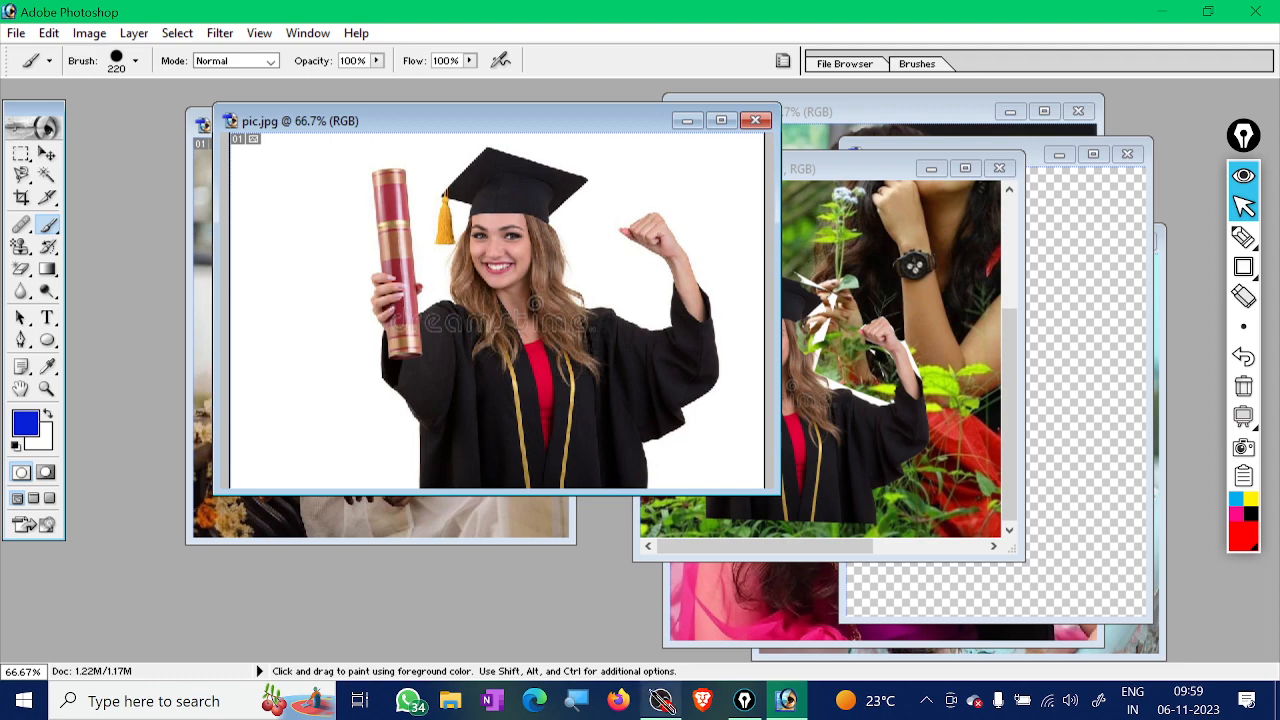
pyautogui.click(661, 701)
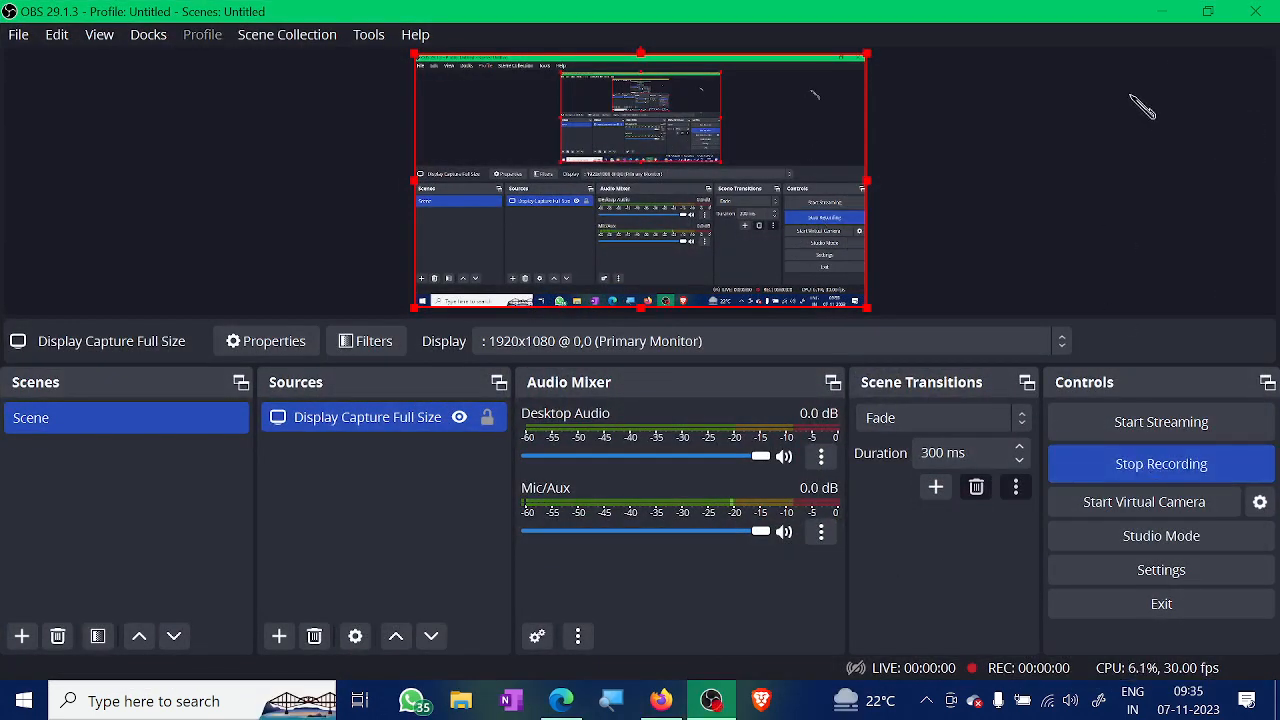
pyautogui.click(1166, 12)
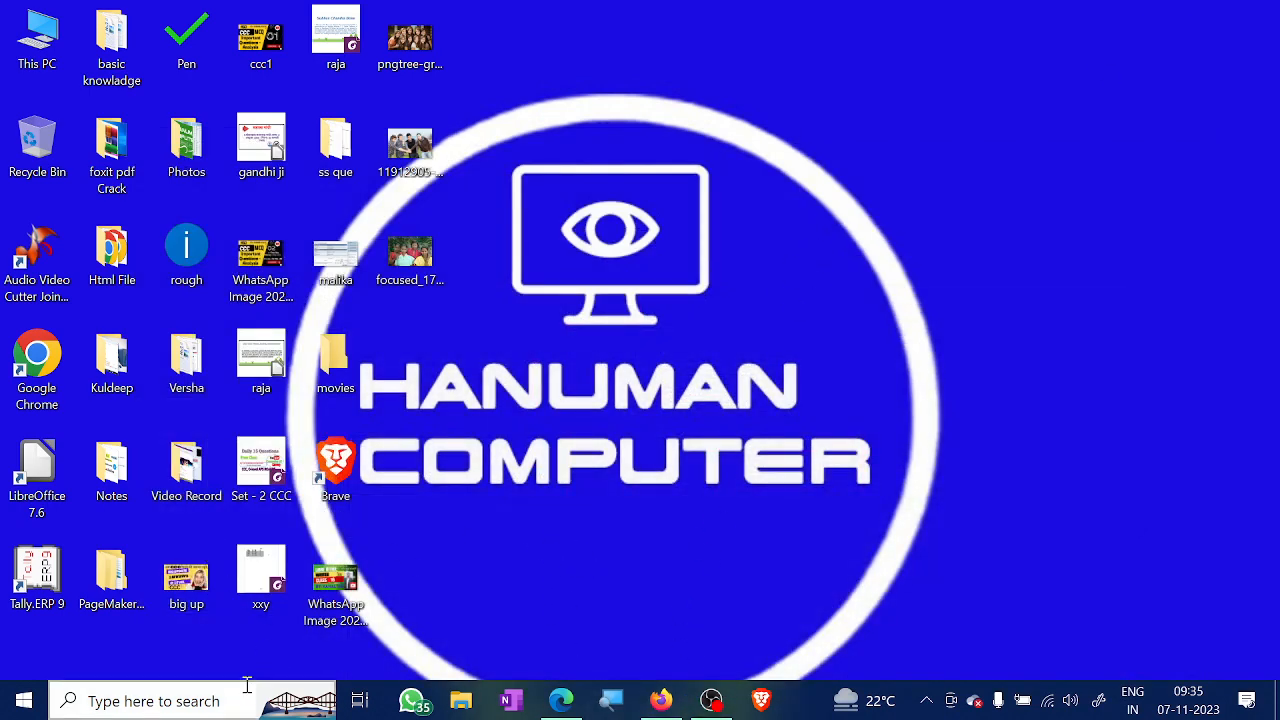
# Launch Adobe Photoshop from the desktop and decline customizing the color settings
pyautogui.click(219, 699)
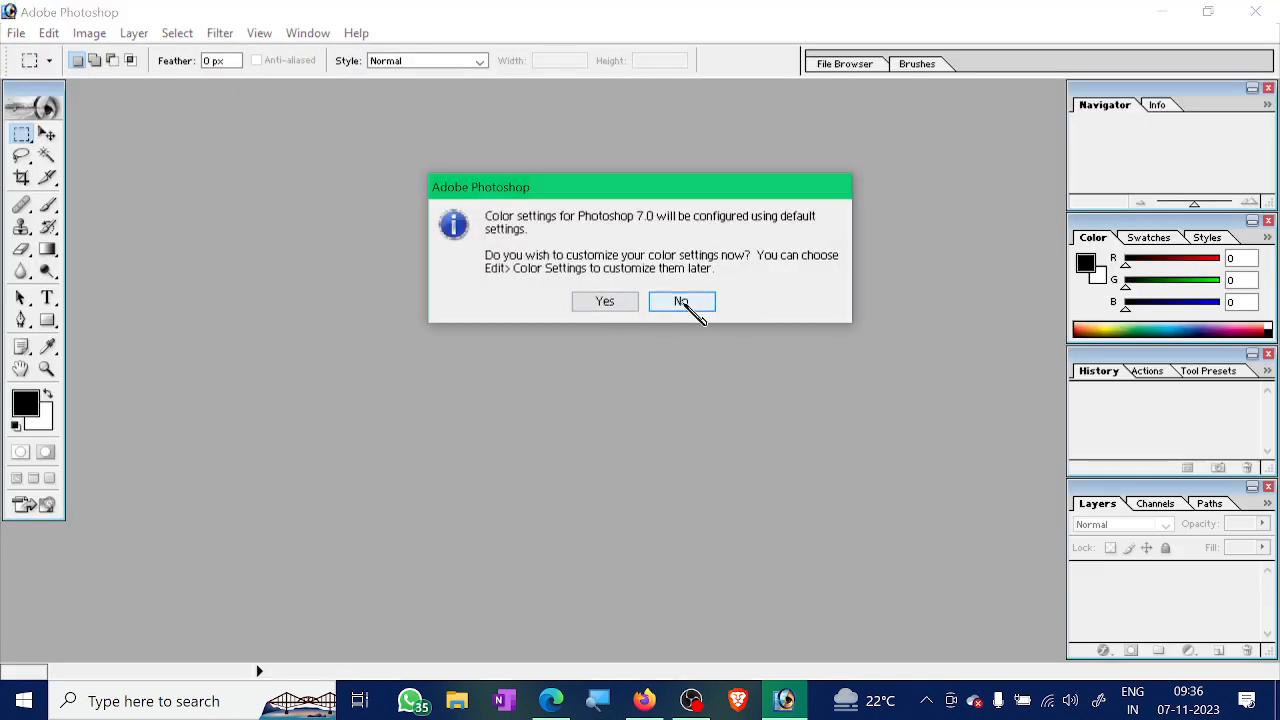
pyautogui.click(681, 301)
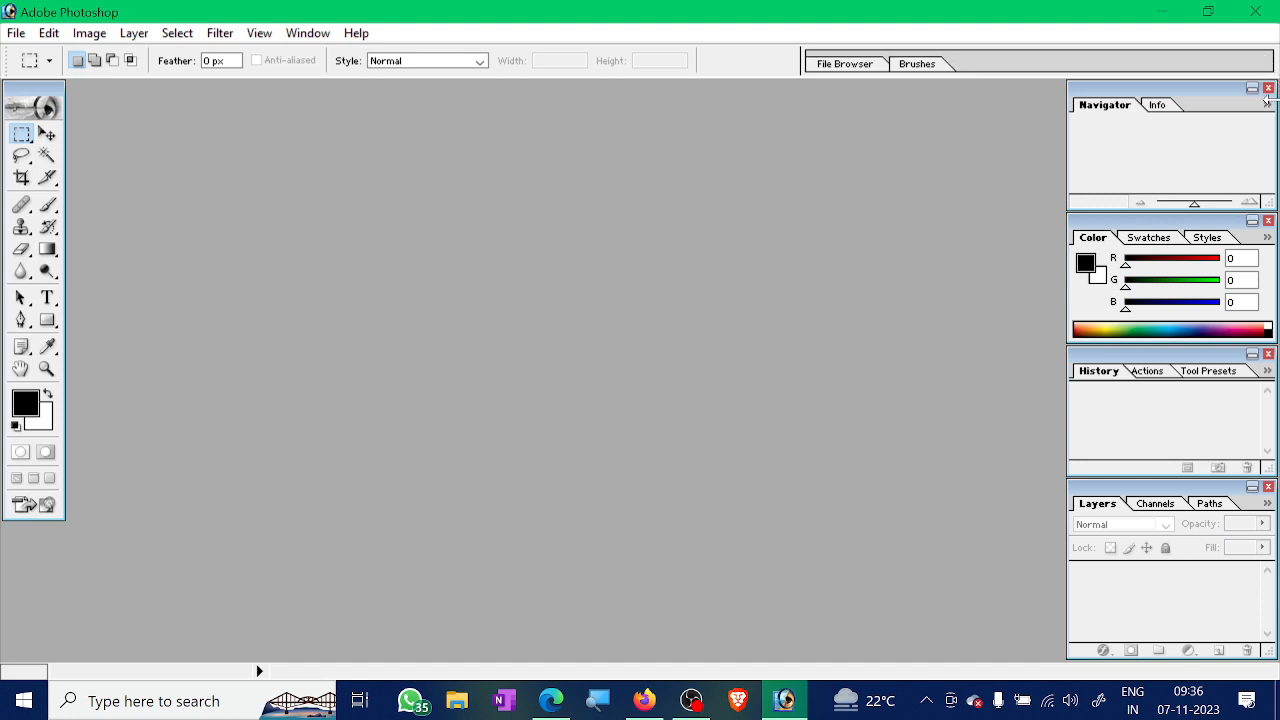
# Close the Navigator, Color, History and Layers palette groups to clear the workspace
pyautogui.click(1268, 88)
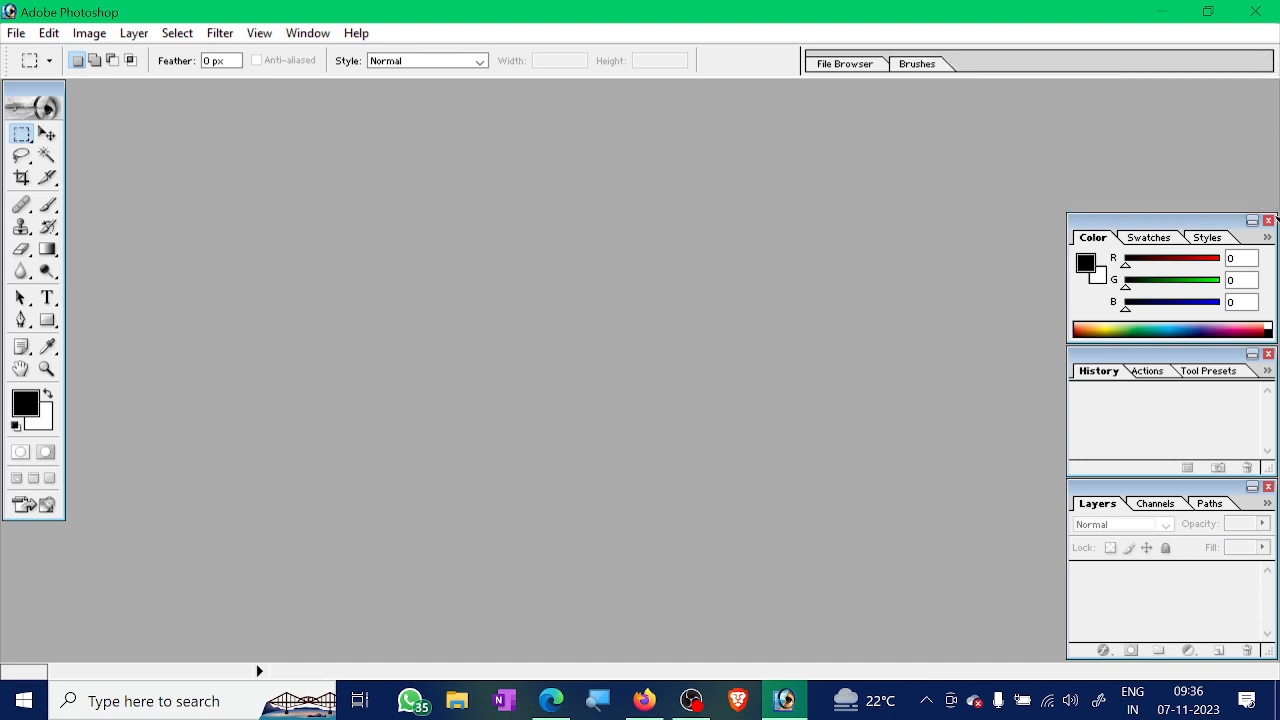
pyautogui.click(1268, 220)
pyautogui.click(1268, 354)
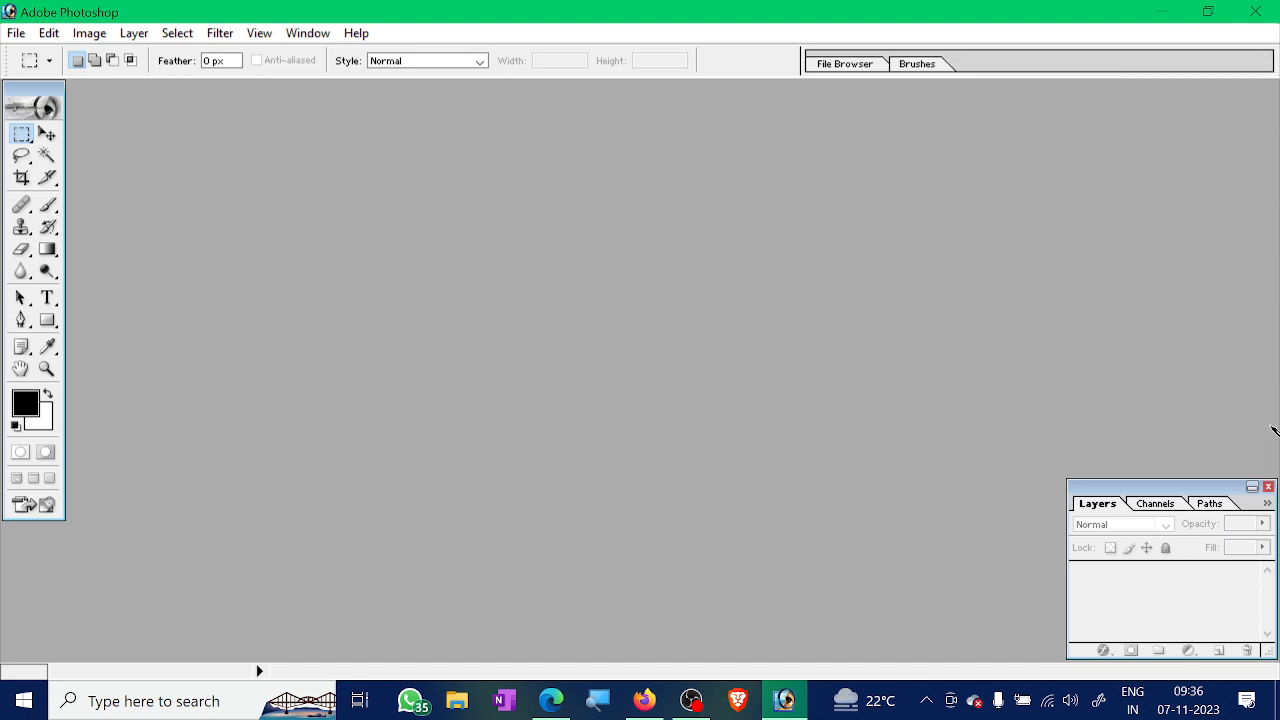
pyautogui.click(1268, 486)
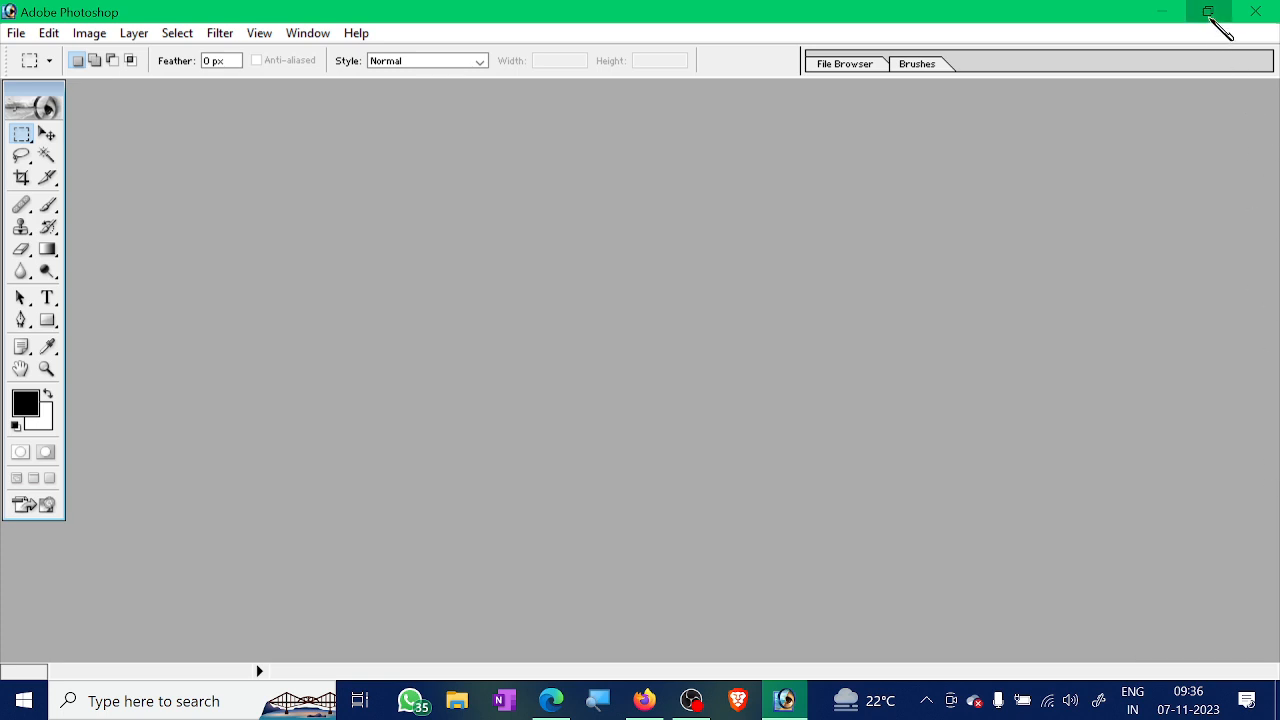
pyautogui.click(1208, 13)
pyautogui.click(1200, 18)
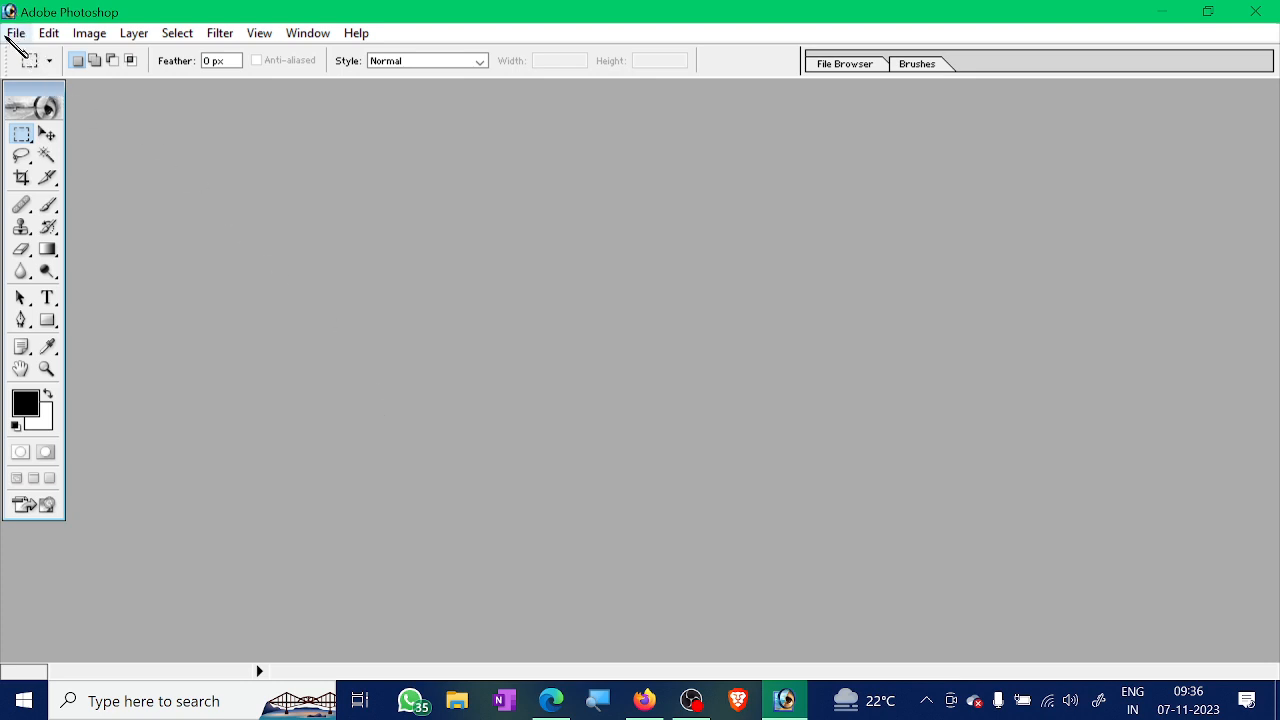
# Choose the pngtree group-of-girls PNG and the focused_176283640 stock-photo JPG from the Desktop as files to open
pyautogui.click(16, 33)
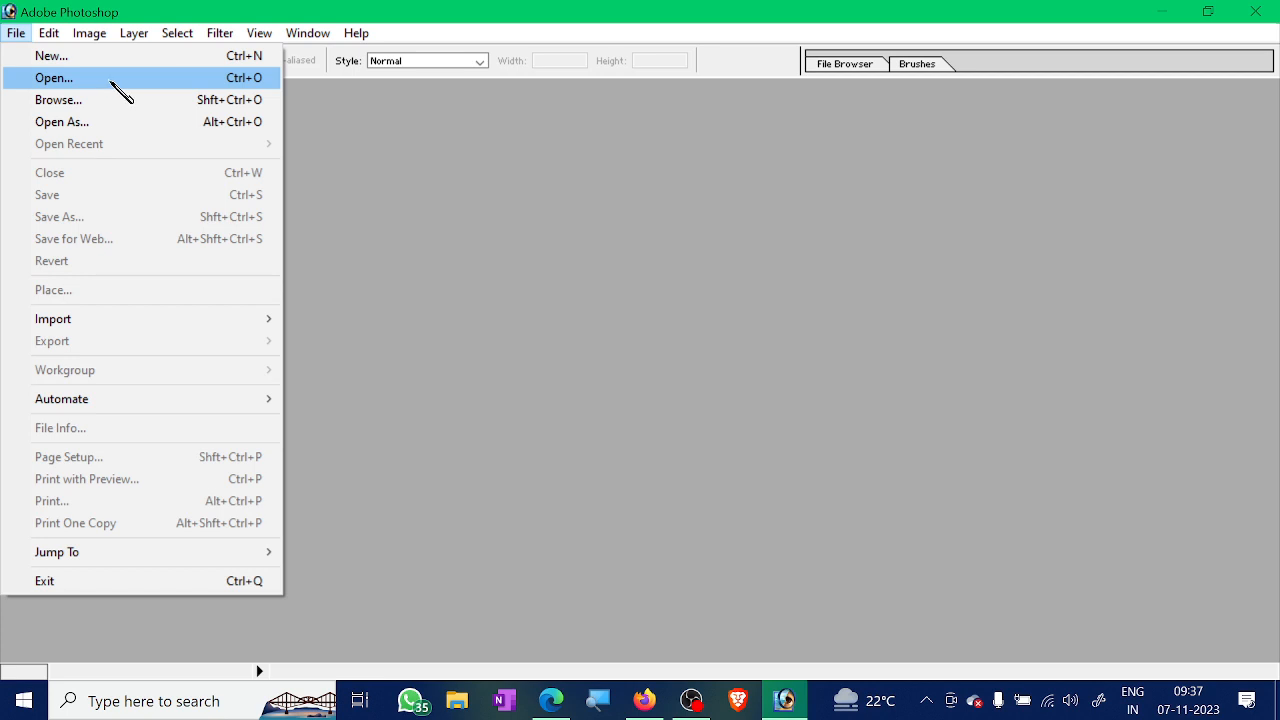
pyautogui.click(112, 80)
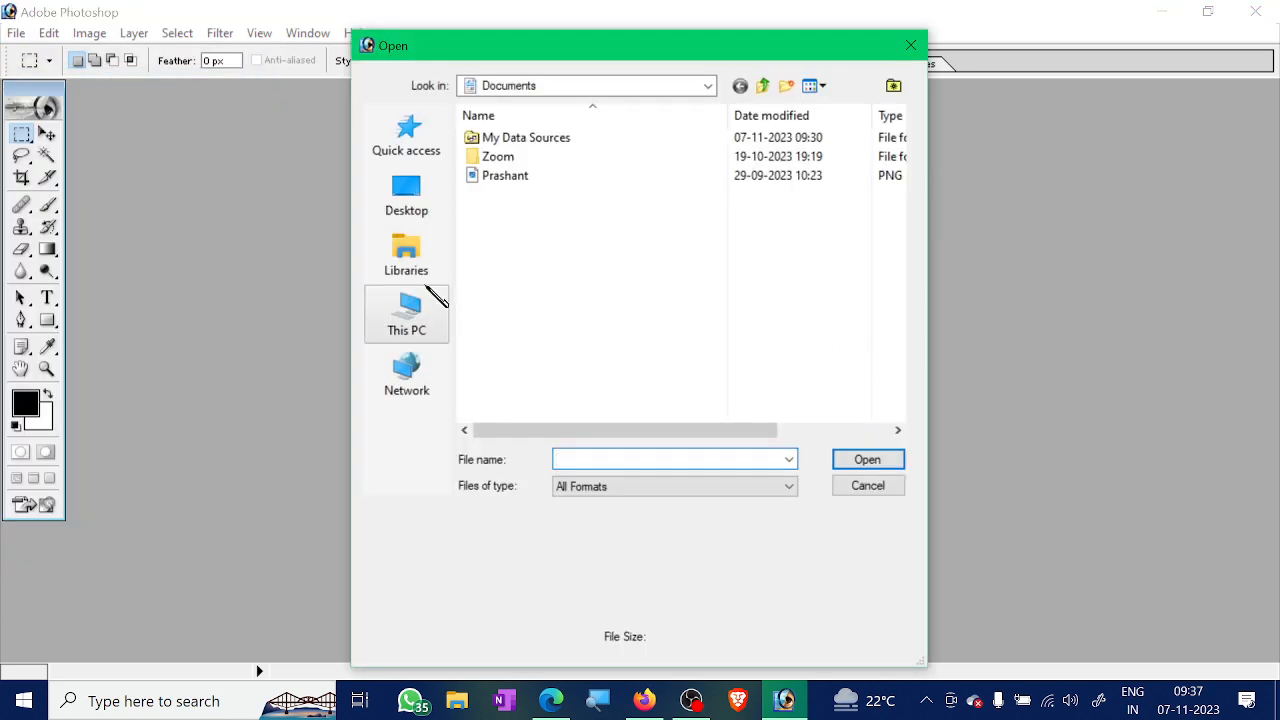
pyautogui.click(432, 212)
pyautogui.moveTo(899, 168); pyautogui.dragTo(919, 329)
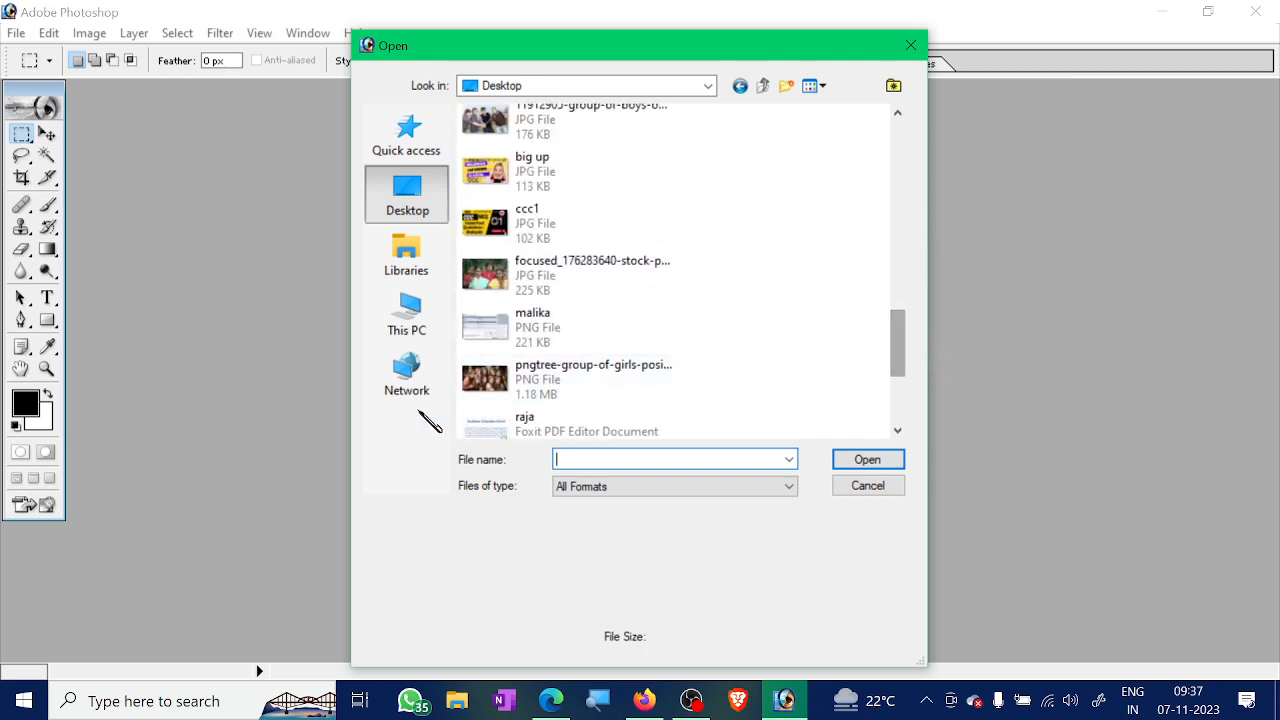
pyautogui.click(590, 378)
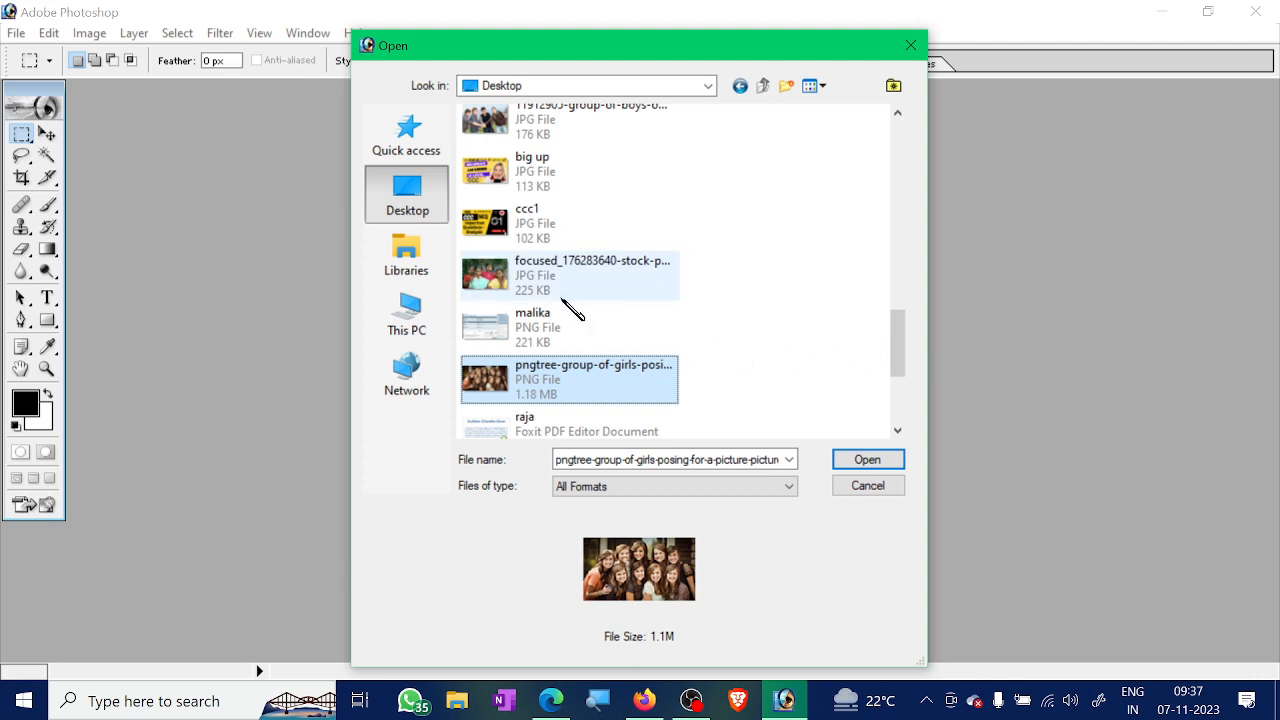
pyautogui.keyDown('ctrl'); pyautogui.click(510, 290); pyautogui.keyUp('ctrl')
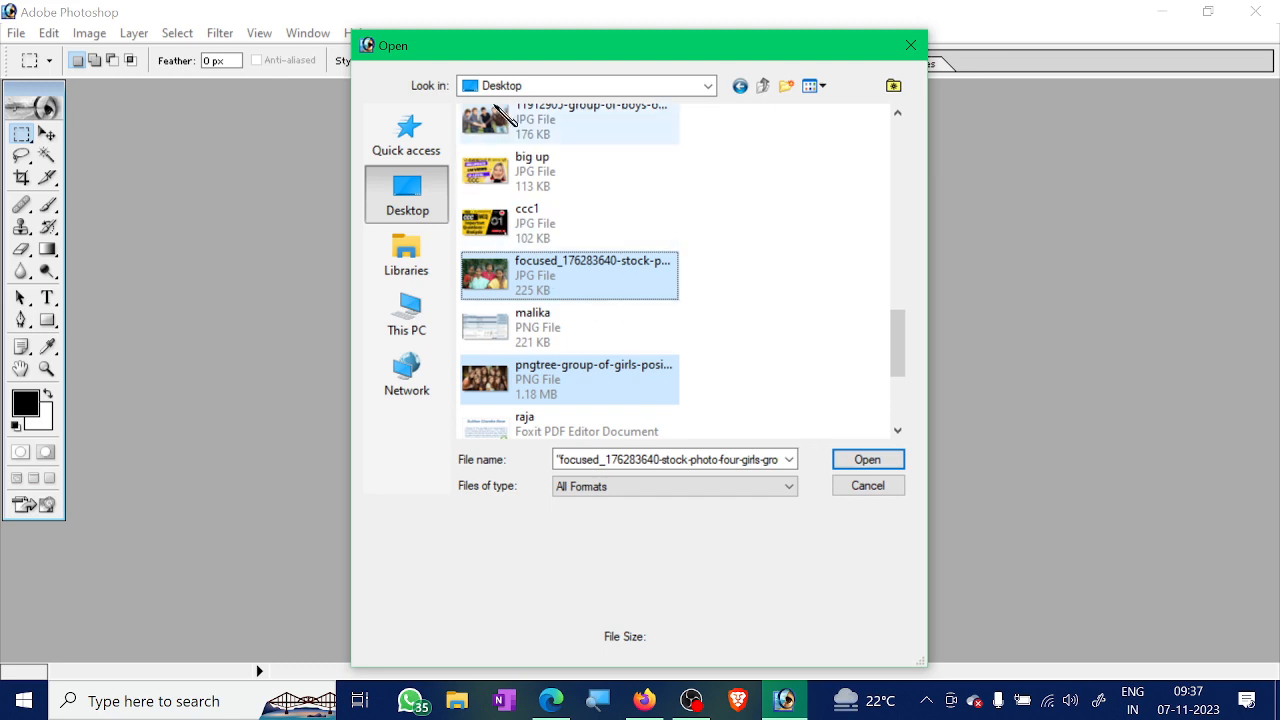
# Add 11912905-group-of-boys-outside.jpg to the two selected girls' group photos and open all three, accepting the embedded profile handling
pyautogui.keyDown('ctrl'); pyautogui.click(560, 125); pyautogui.keyUp('ctrl')
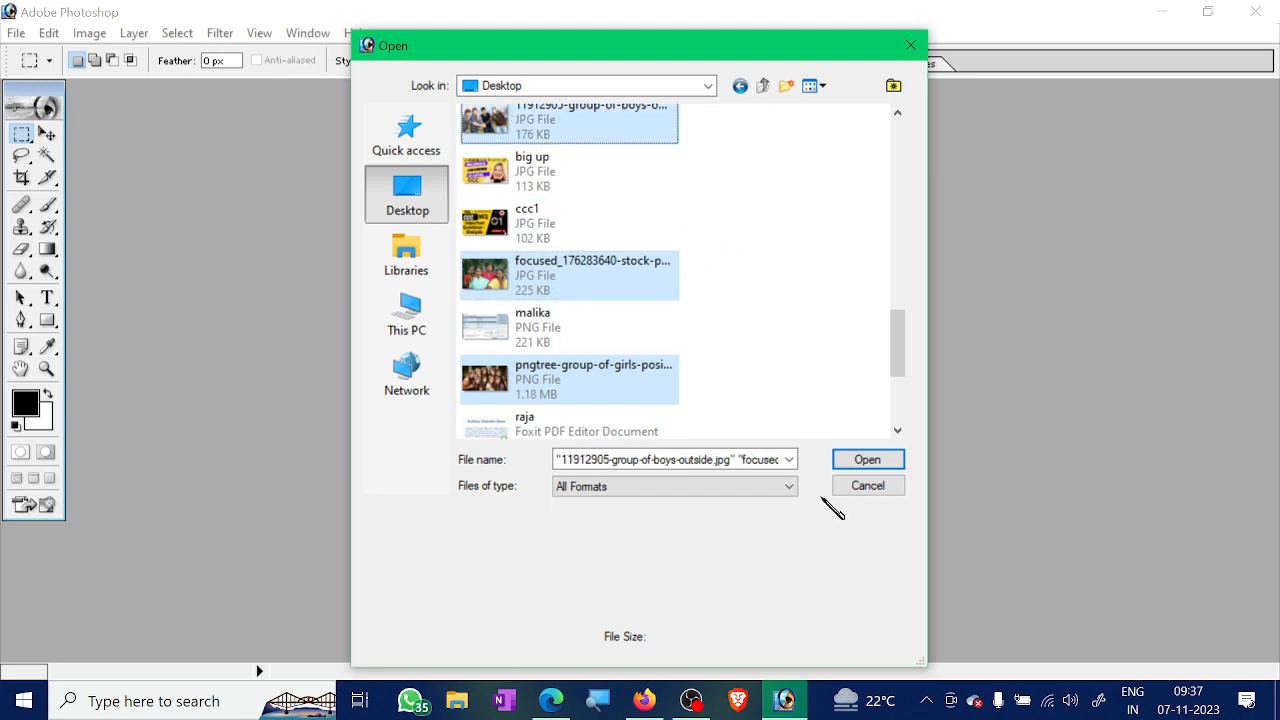
pyautogui.click(866, 462)
pyautogui.click(765, 470)
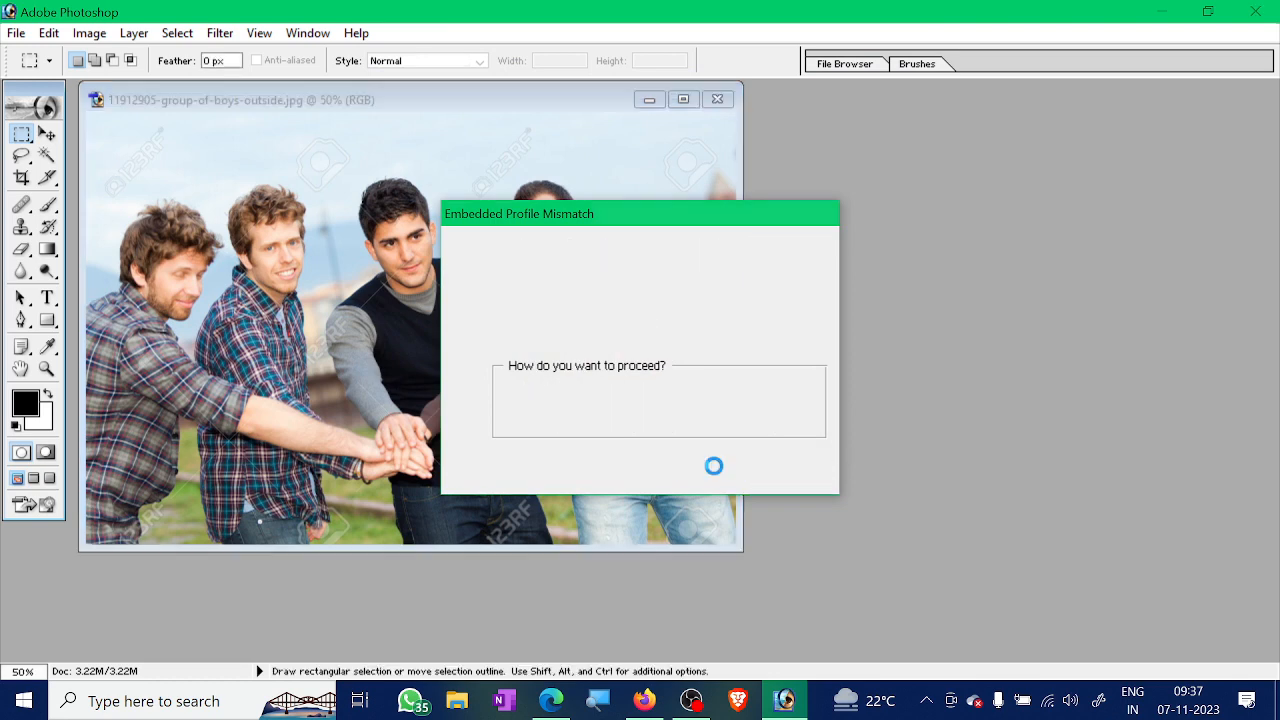
# Spread out the opened image windows by moving the pngtree girls photo and the four-girls photo away from the boys photo
pyautogui.moveTo(479, 124); pyautogui.dragTo(801, 142)
pyautogui.click(319, 113)
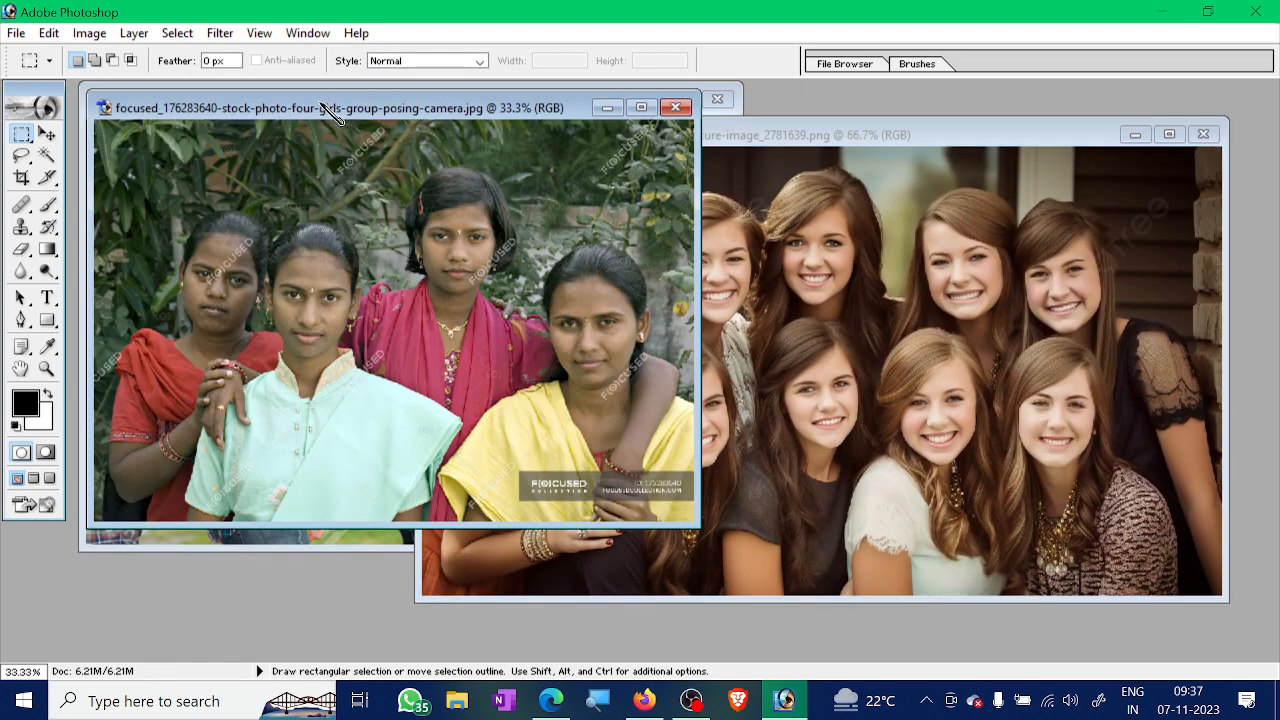
pyautogui.moveTo(319, 113); pyautogui.dragTo(730, 192)
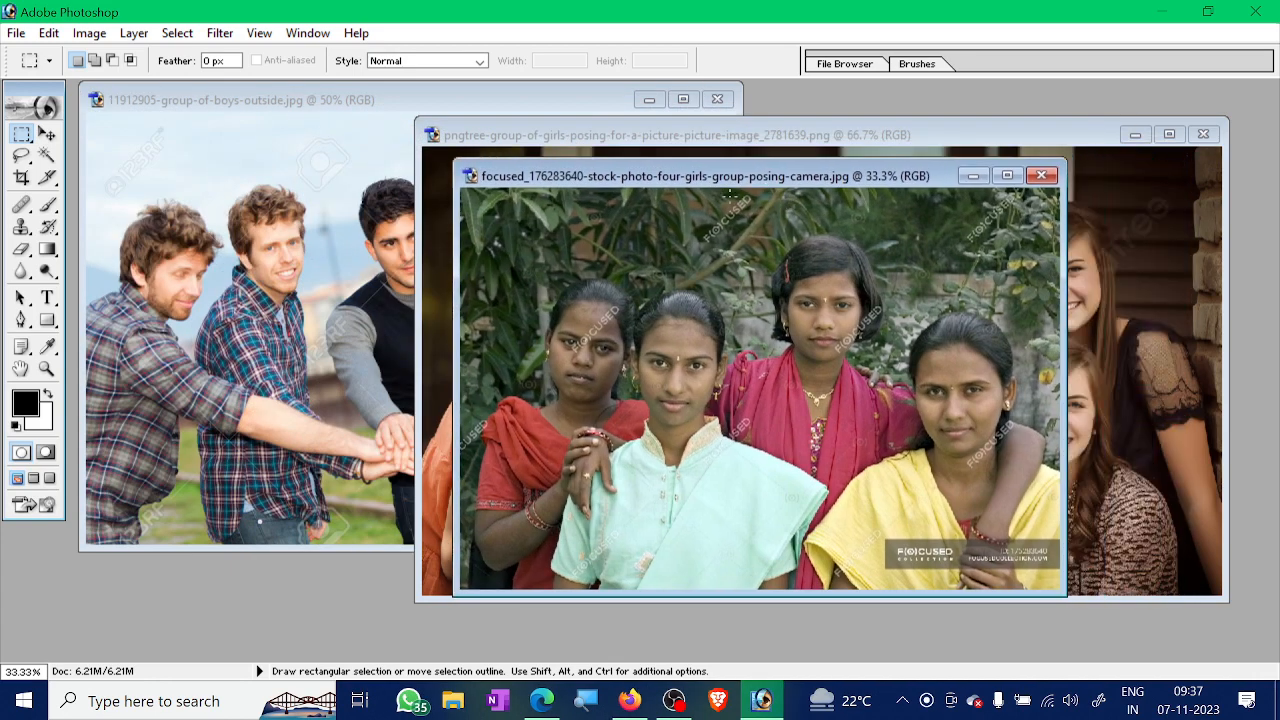
# Open pic.jpg from the Photos folder on the Desktop
pyautogui.doubleClick(277, 603)
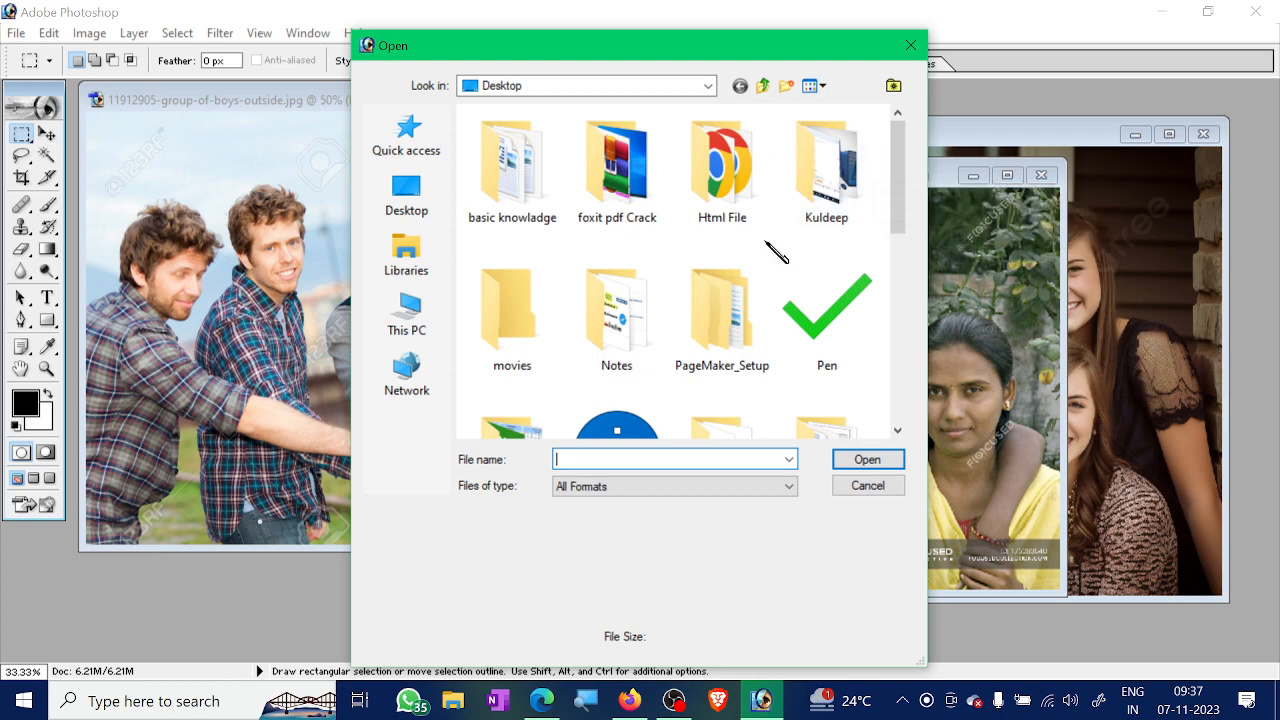
pyautogui.scroll(-5, 800, 295)
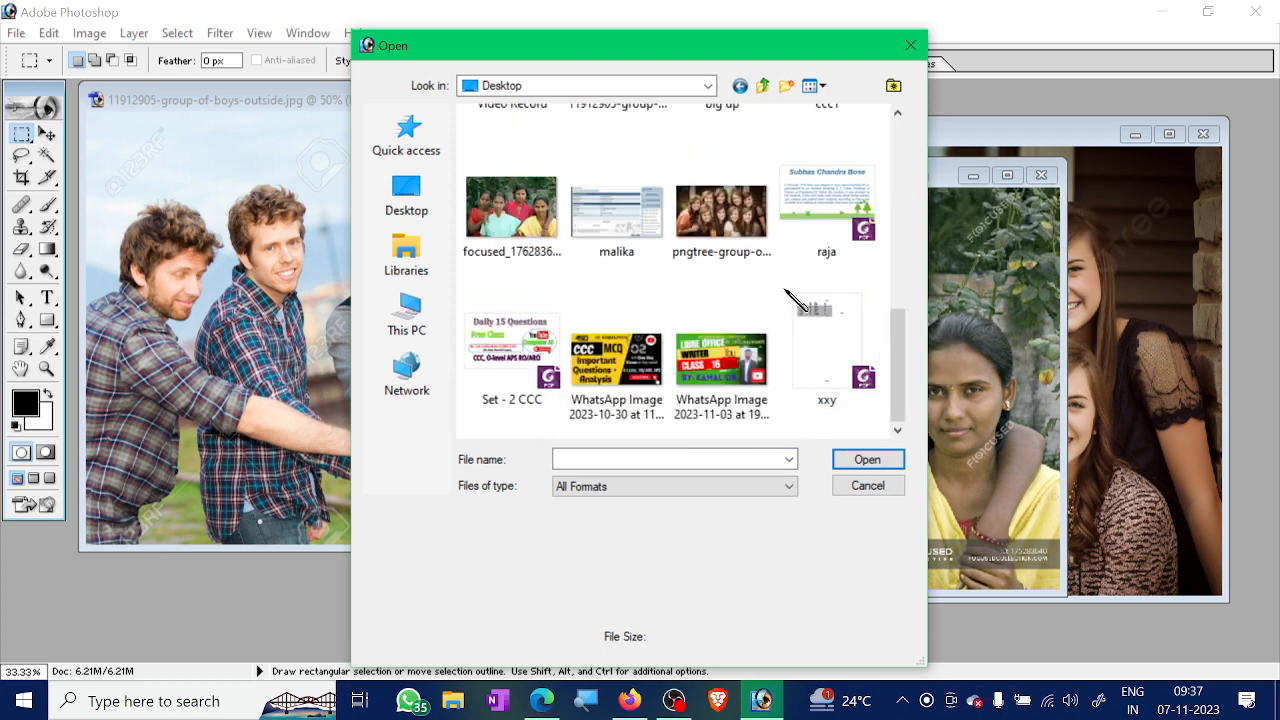
pyautogui.scroll(5, 740, 330)
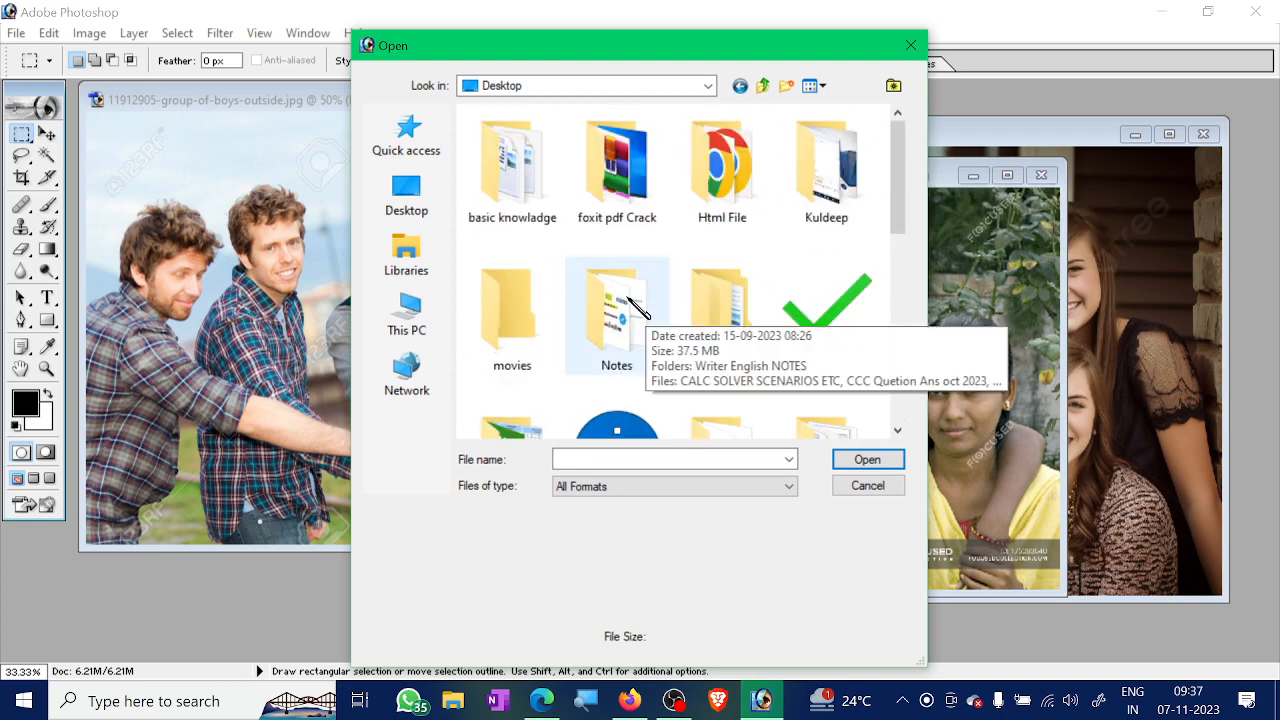
pyautogui.click(407, 200)
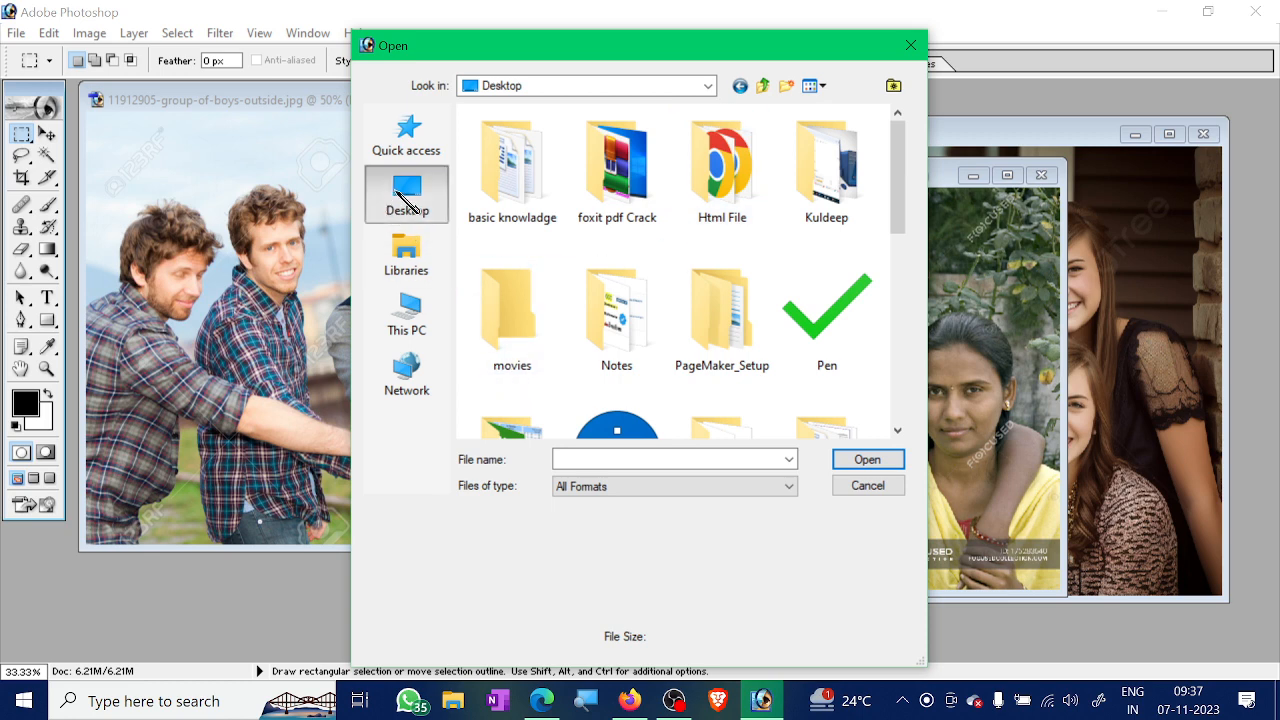
pyautogui.scroll(-5, 697, 325)
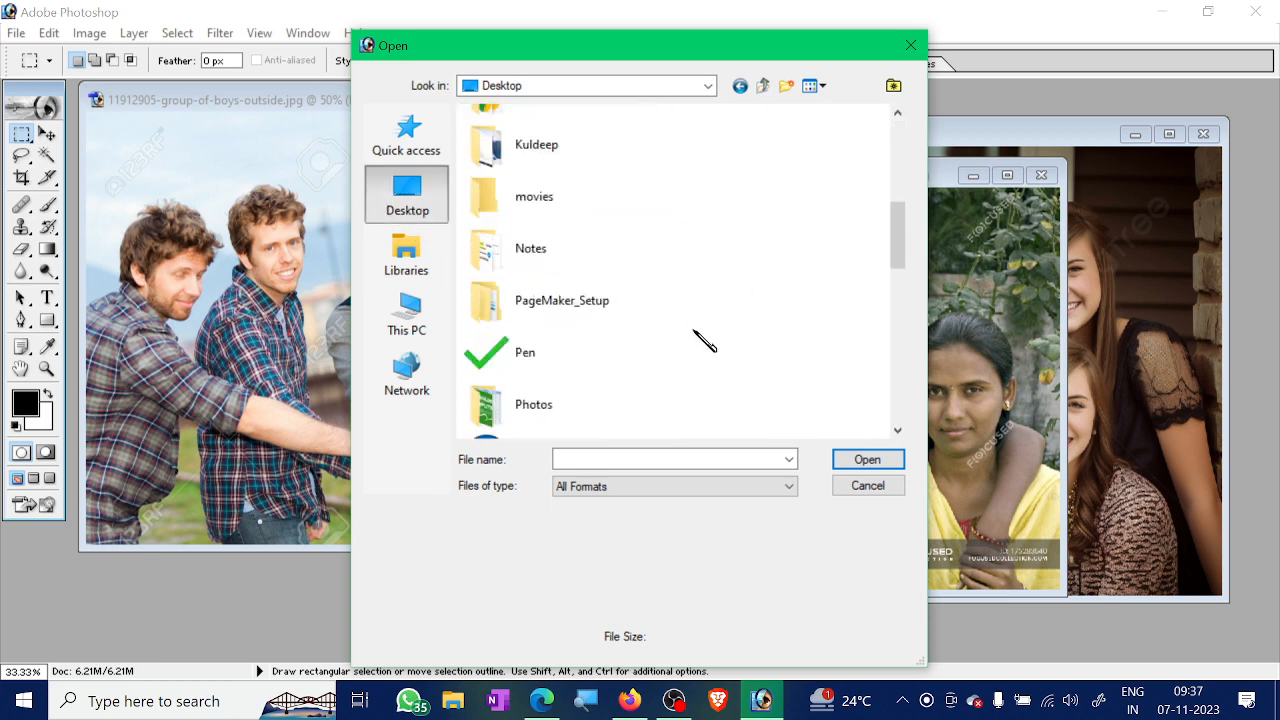
pyautogui.click(535, 408)
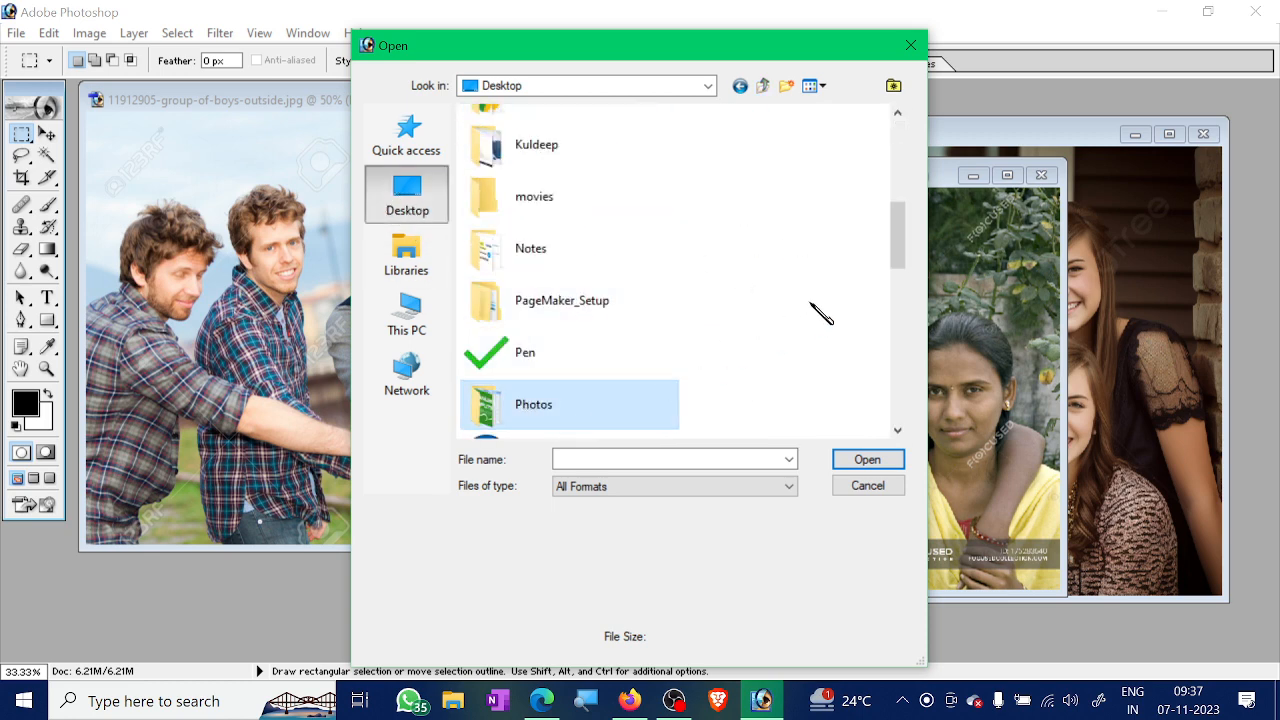
pyautogui.click(866, 462)
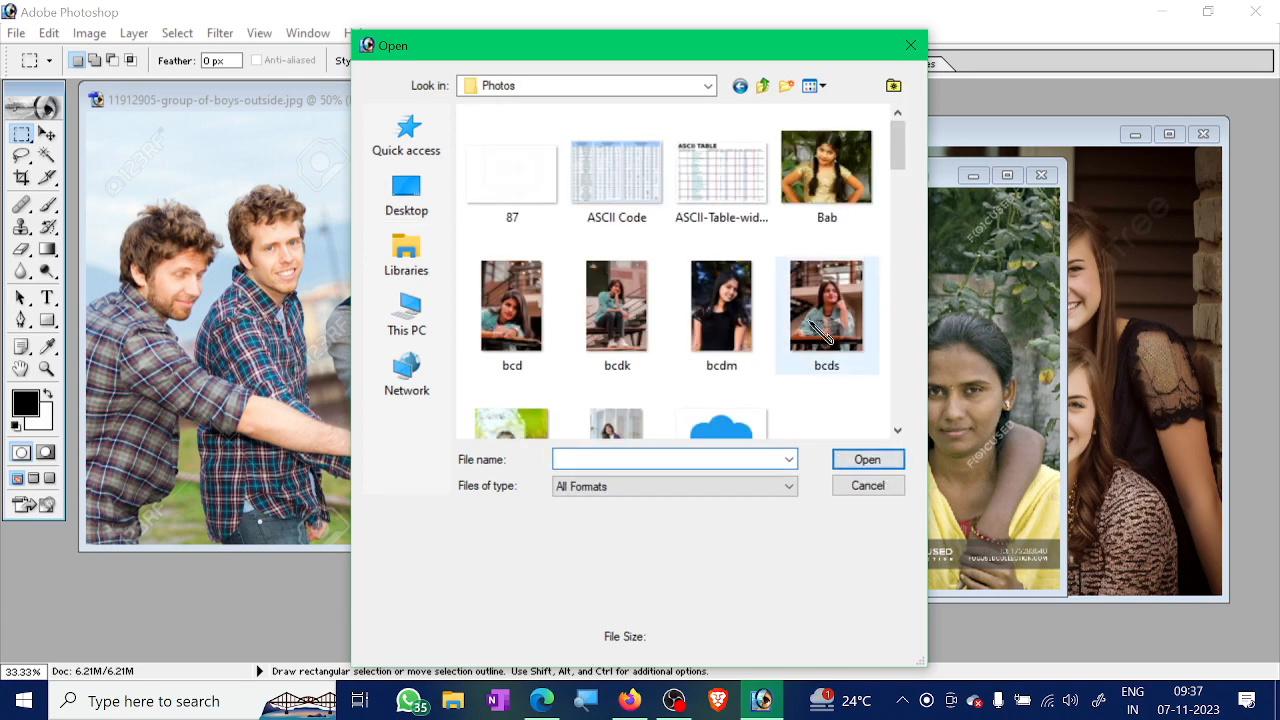
pyautogui.moveTo(890, 168); pyautogui.dragTo(931, 362)
pyautogui.click(721, 145)
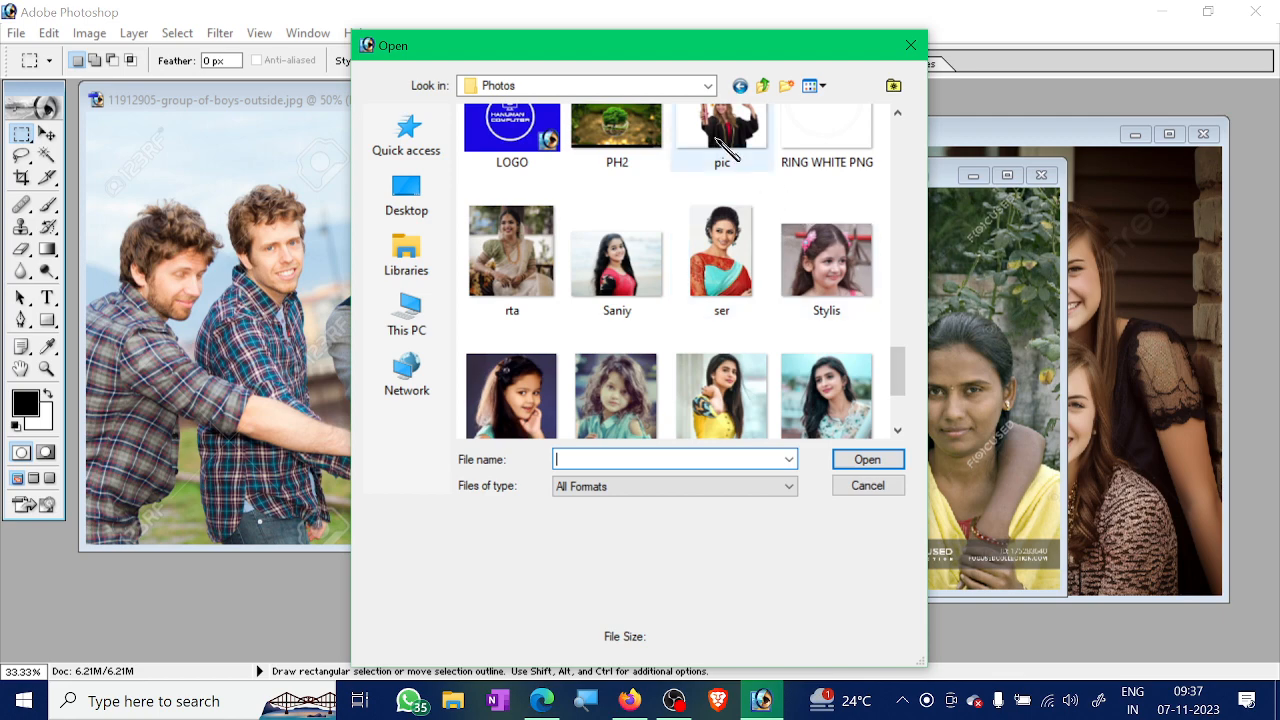
pyautogui.click(858, 460)
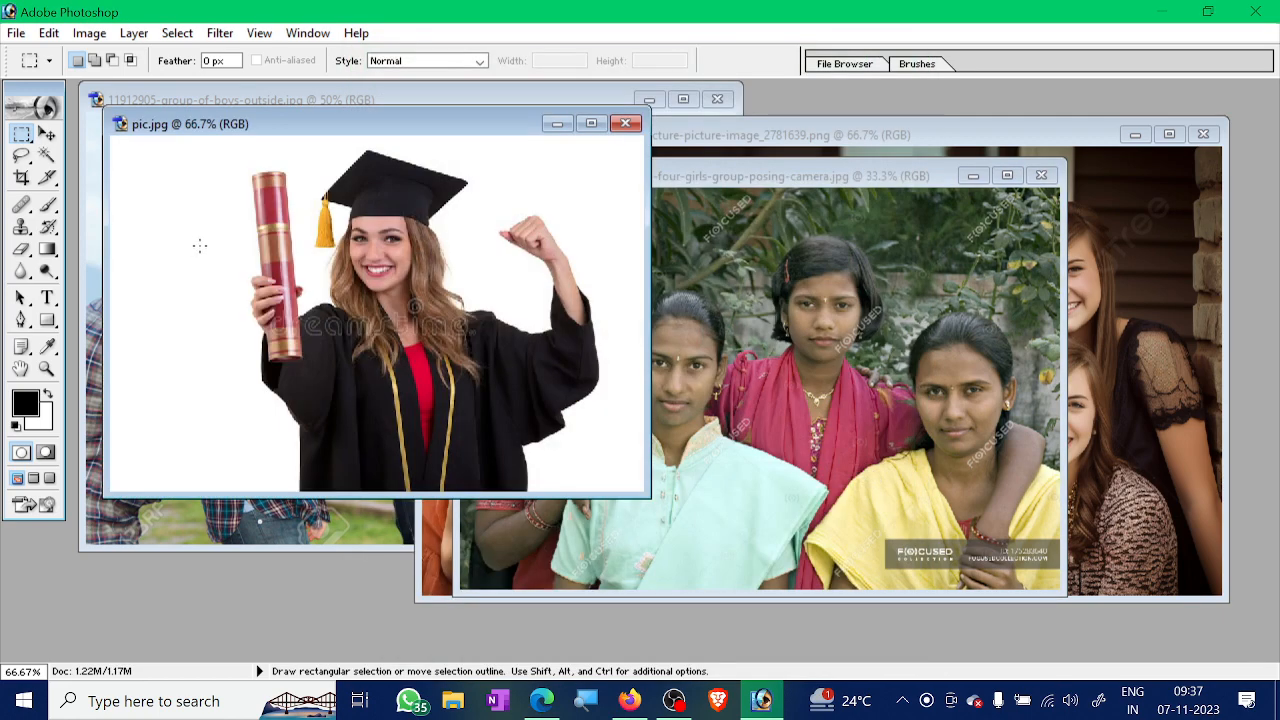
# In the four-girls photo, draw a freehand Lasso selection around the girl in the light green outfit
pyautogui.click(918, 180)
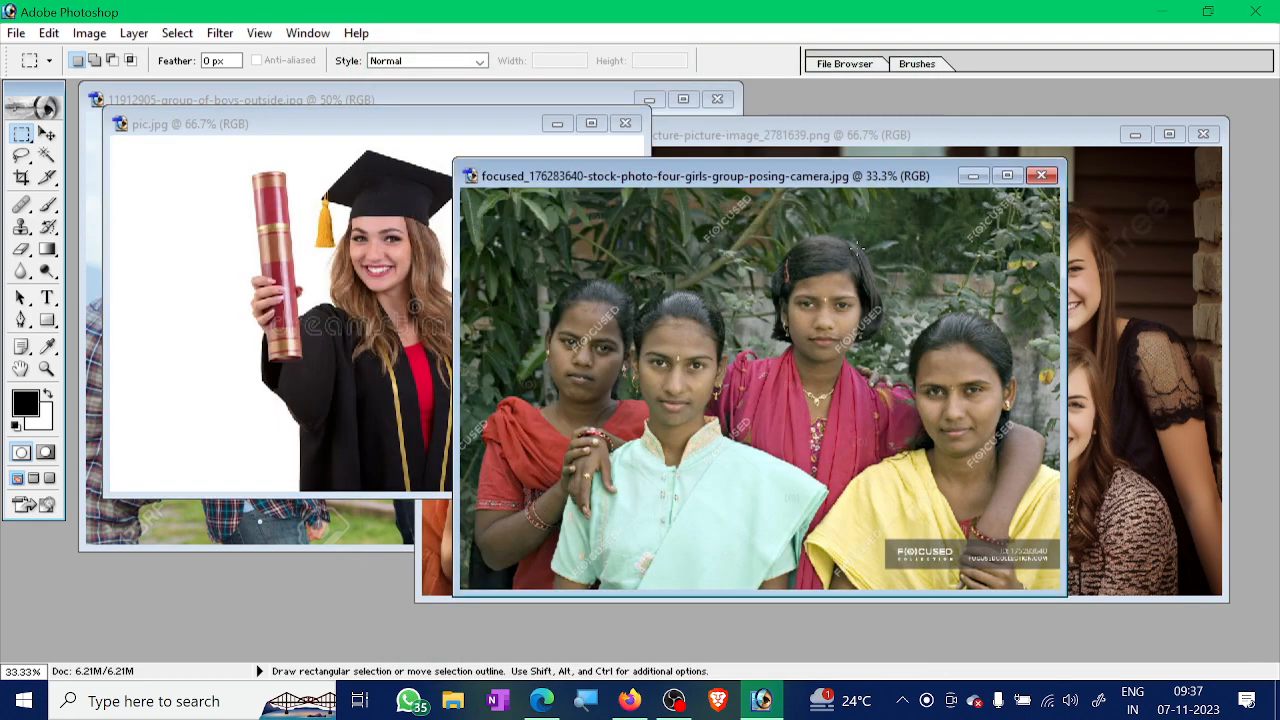
pyautogui.click(30, 157)
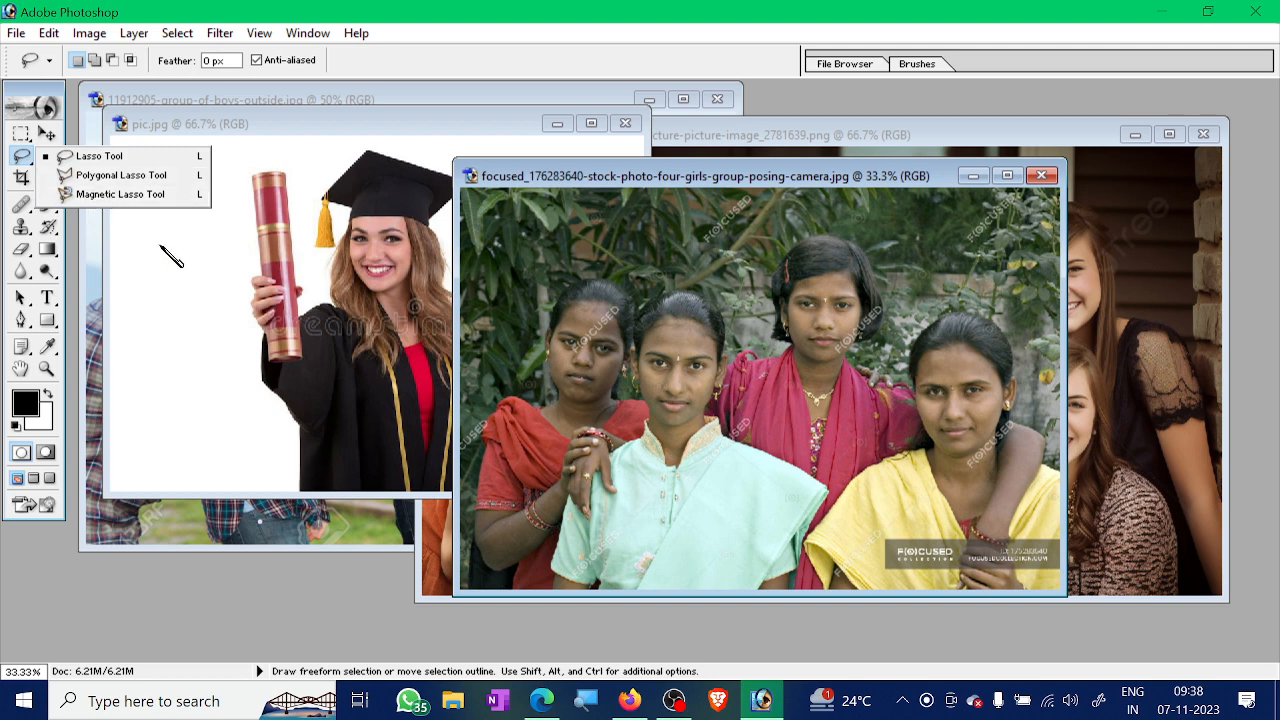
pyautogui.click(249, 319)
pyautogui.click(21, 155)
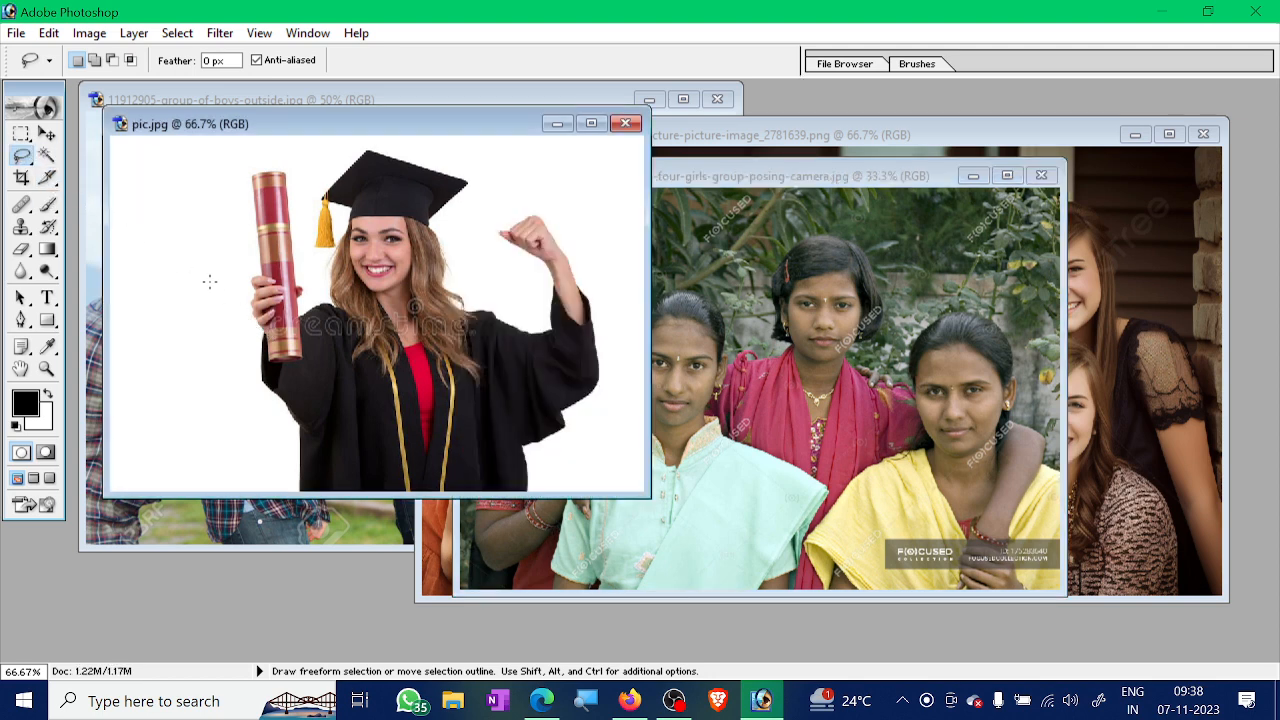
pyautogui.click(889, 456)
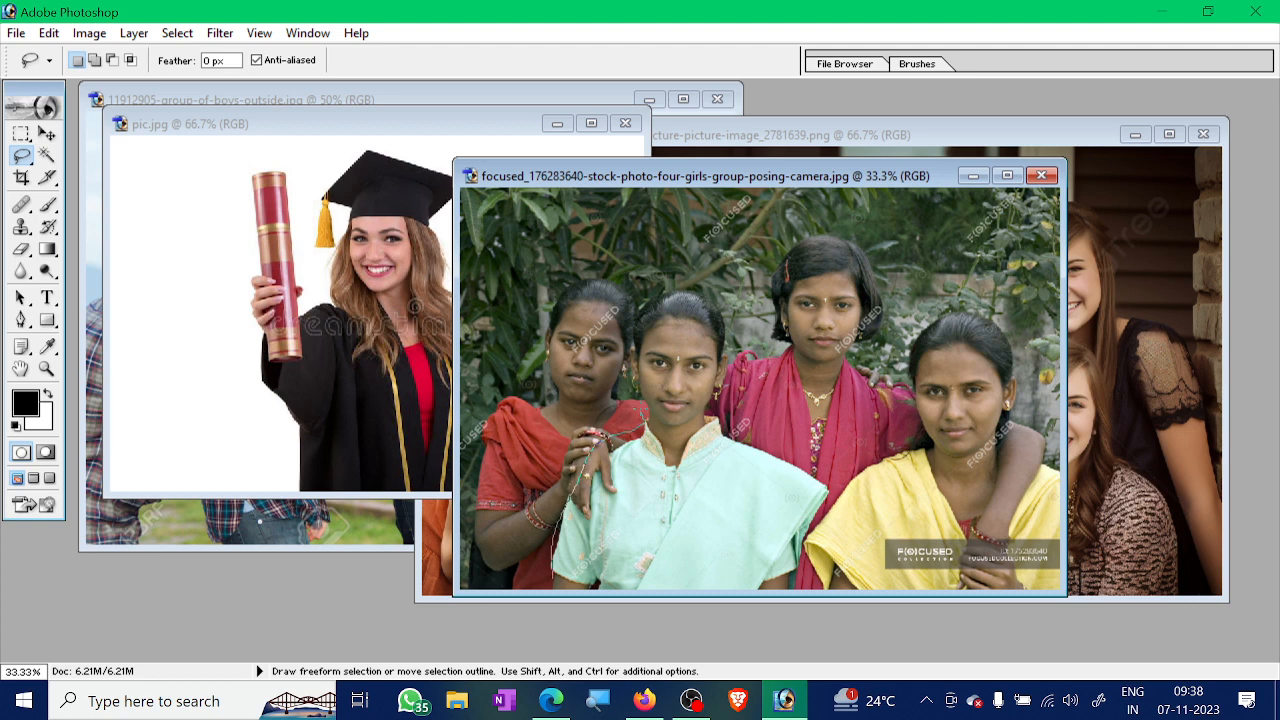
pyautogui.moveTo(622, 340)
pyautogui.mouseDown()
pyautogui.moveTo(654, 298)
pyautogui.moveTo(690, 275)
pyautogui.mouseUp()
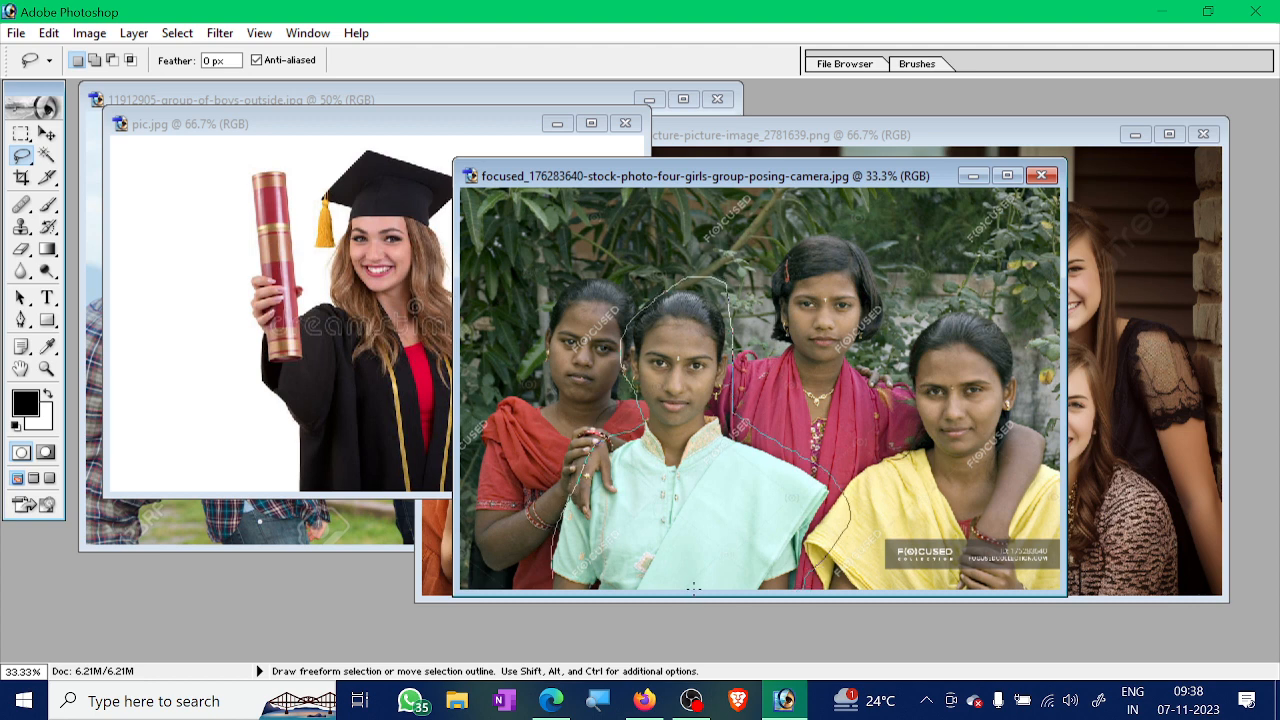
pyautogui.moveTo(550, 578); pyautogui.dragTo(552, 584)
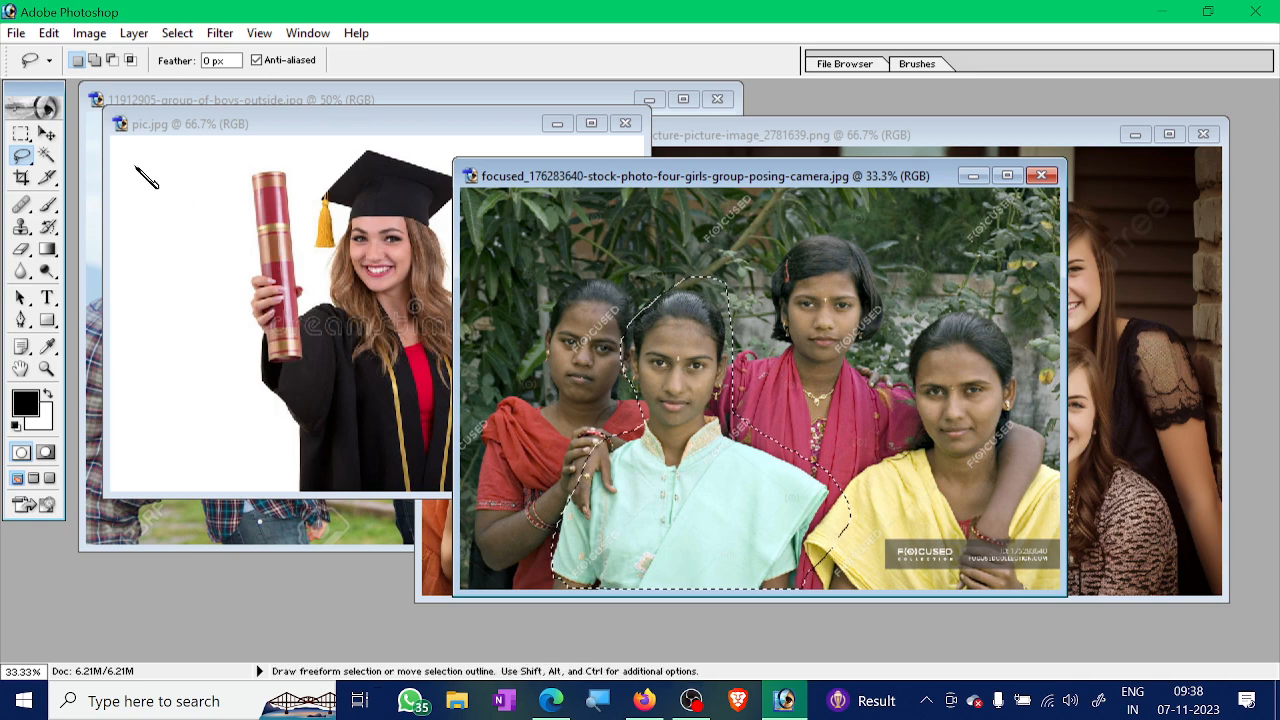
# Copy the selected girl into pic.jpg with the Move tool, placing her over the graduate
pyautogui.click(47, 134)
pyautogui.moveTo(697, 349)
pyautogui.mouseDown()
pyautogui.moveTo(690, 360)
pyautogui.moveTo(381, 321)
pyautogui.moveTo(348, 330)
pyautogui.moveTo(400, 243)
pyautogui.moveTo(372, 290)
pyautogui.moveTo(298, 340)
pyautogui.mouseUp()
pyautogui.click(674, 416)
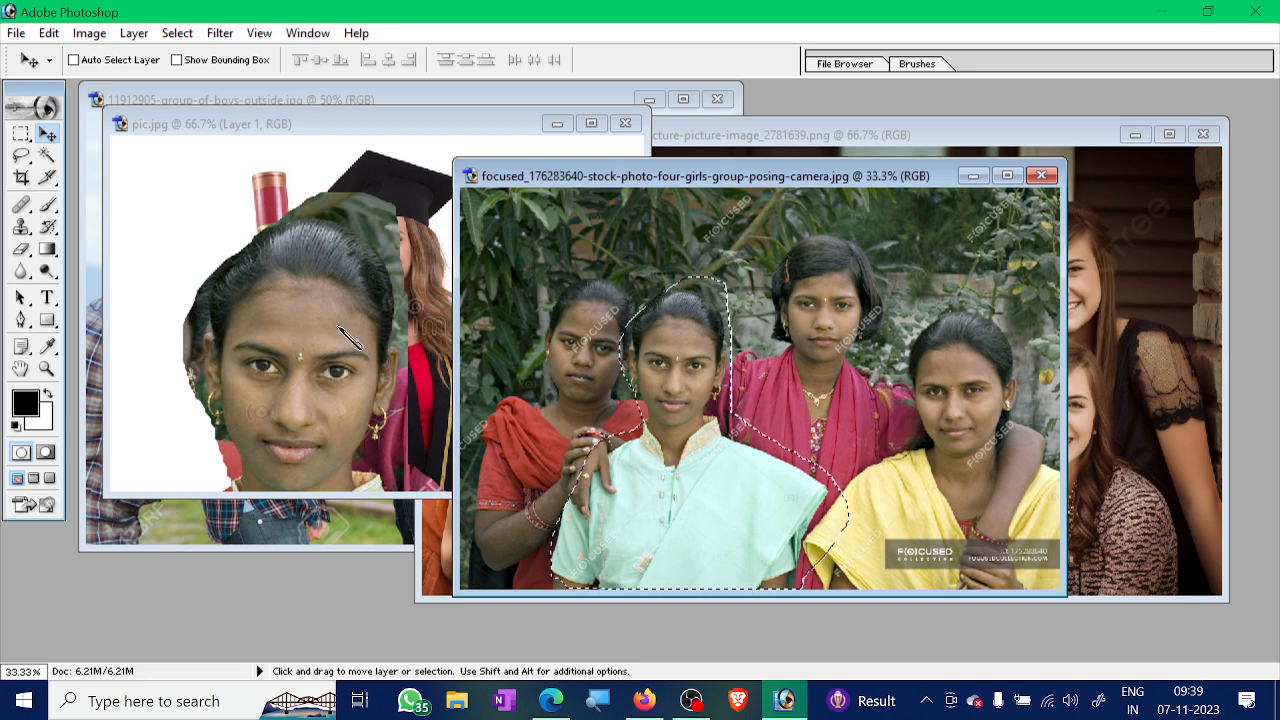
pyautogui.moveTo(708, 416)
pyautogui.mouseDown()
pyautogui.moveTo(310, 280)
pyautogui.moveTo(323, 246)
pyautogui.moveTo(426, 266)
pyautogui.moveTo(364, 438)
pyautogui.moveTo(446, 251)
pyautogui.moveTo(420, 255)
pyautogui.moveTo(389, 306)
pyautogui.moveTo(409, 334)
pyautogui.moveTo(443, 491)
pyautogui.moveTo(495, 368)
pyautogui.moveTo(324, 318)
pyautogui.moveTo(315, 292)
pyautogui.moveTo(368, 349)
pyautogui.mouseUp()
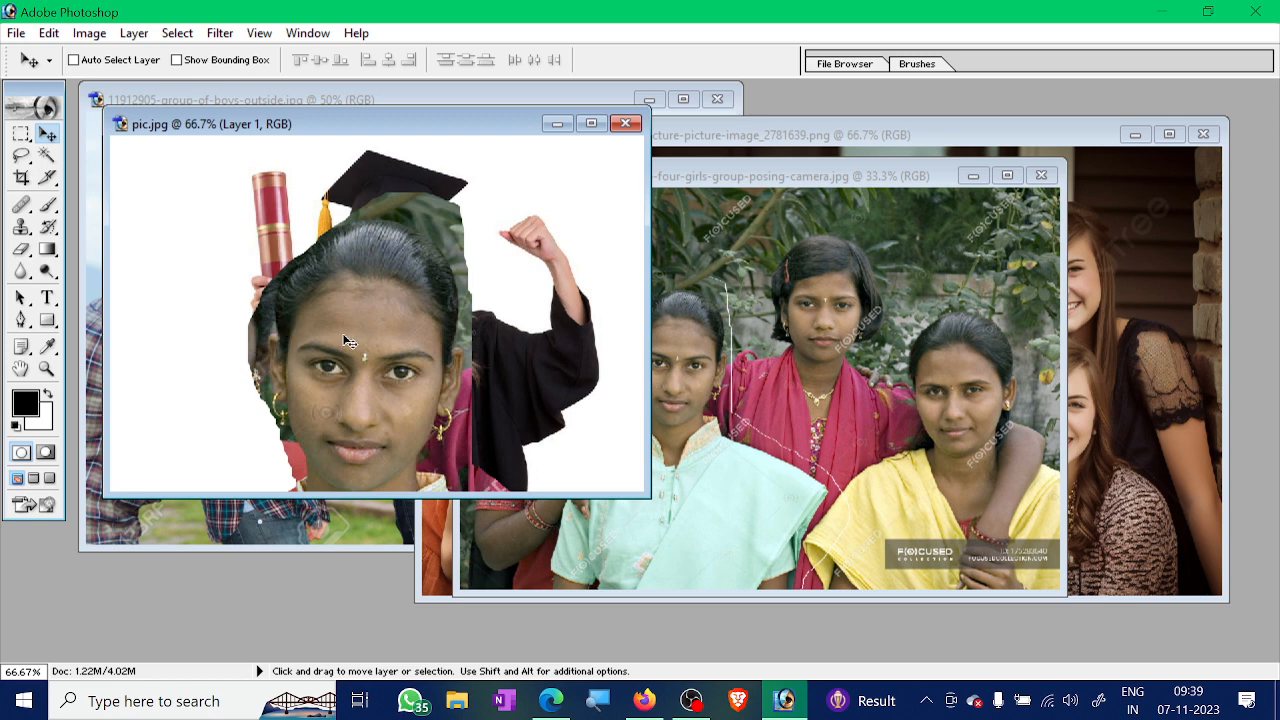
# Show the bounding box for the girl's layer in pic.jpg and scale it to about 42.5% width and 42.1% height
pyautogui.click(177, 60)
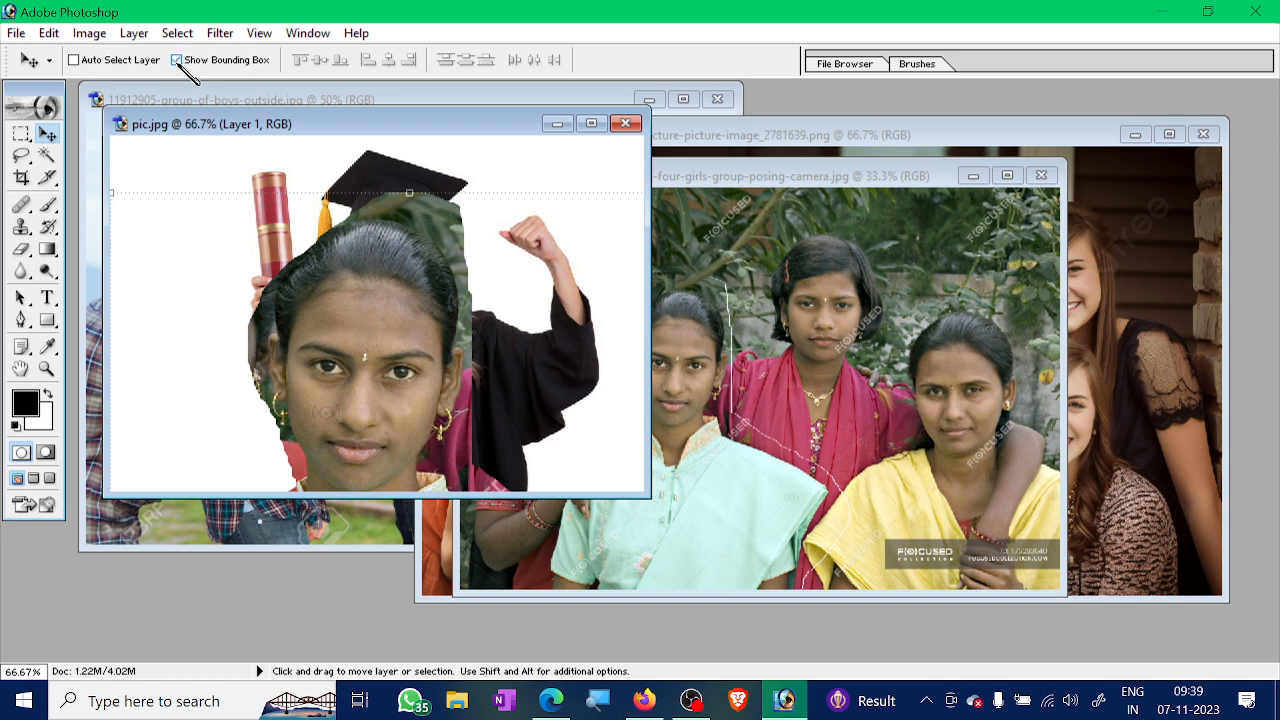
pyautogui.moveTo(361, 254); pyautogui.dragTo(424, 259)
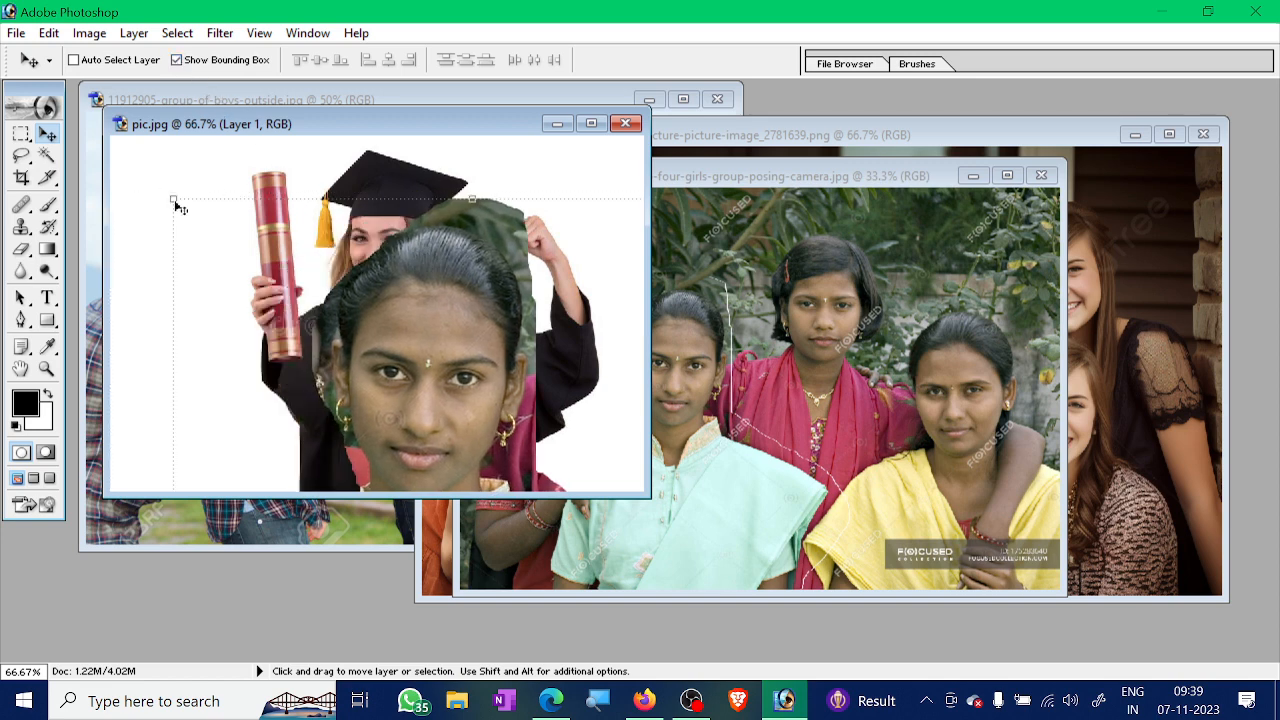
pyautogui.moveTo(172, 200); pyautogui.dragTo(399, 400)
pyautogui.moveTo(504, 462); pyautogui.dragTo(276, 265)
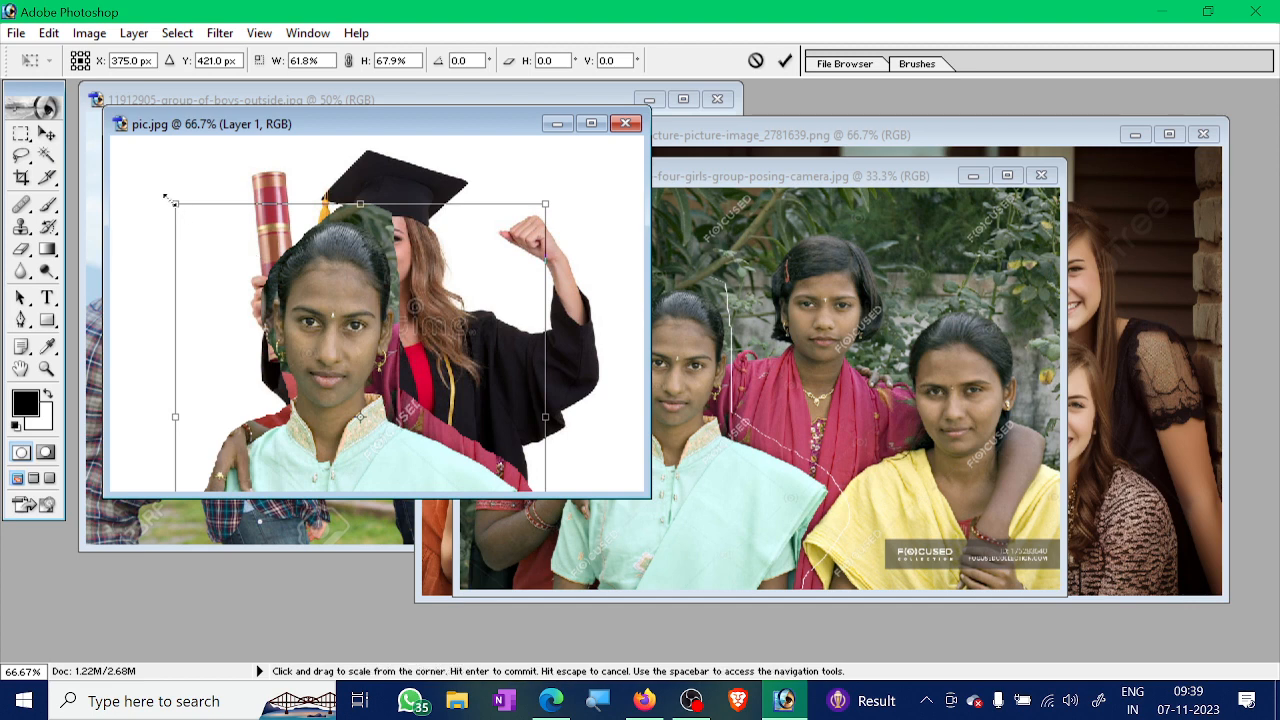
pyautogui.moveTo(170, 197); pyautogui.dragTo(287, 364)
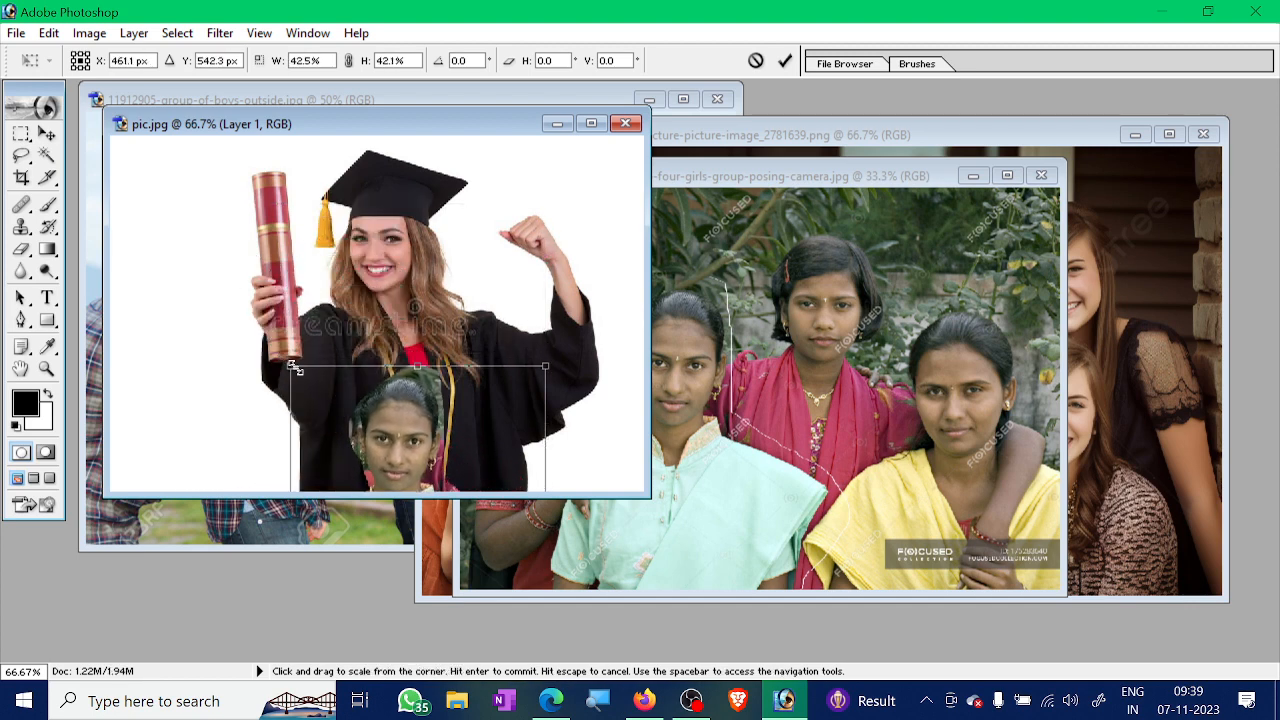
# Position the scaled girl beside the graduate on the scroll side, along the photo's lower edge, and apply the transformation
pyautogui.moveTo(388, 418); pyautogui.dragTo(241, 268)
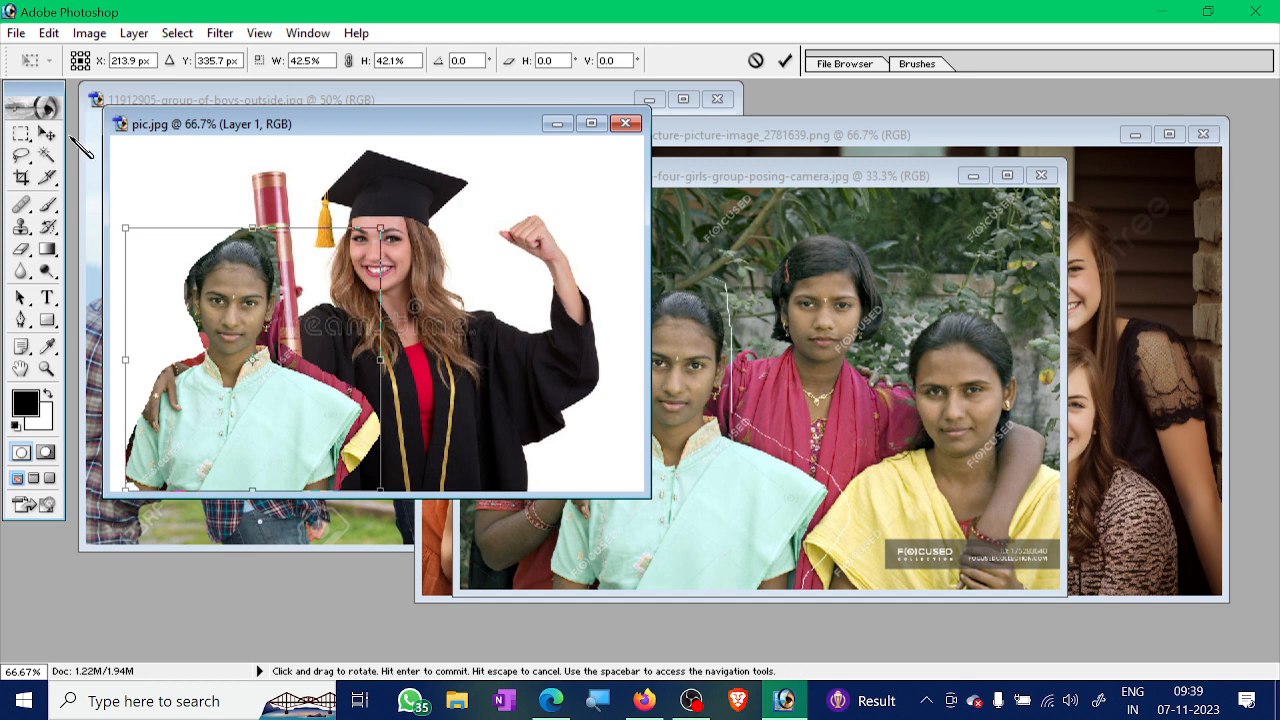
pyautogui.click(21, 133)
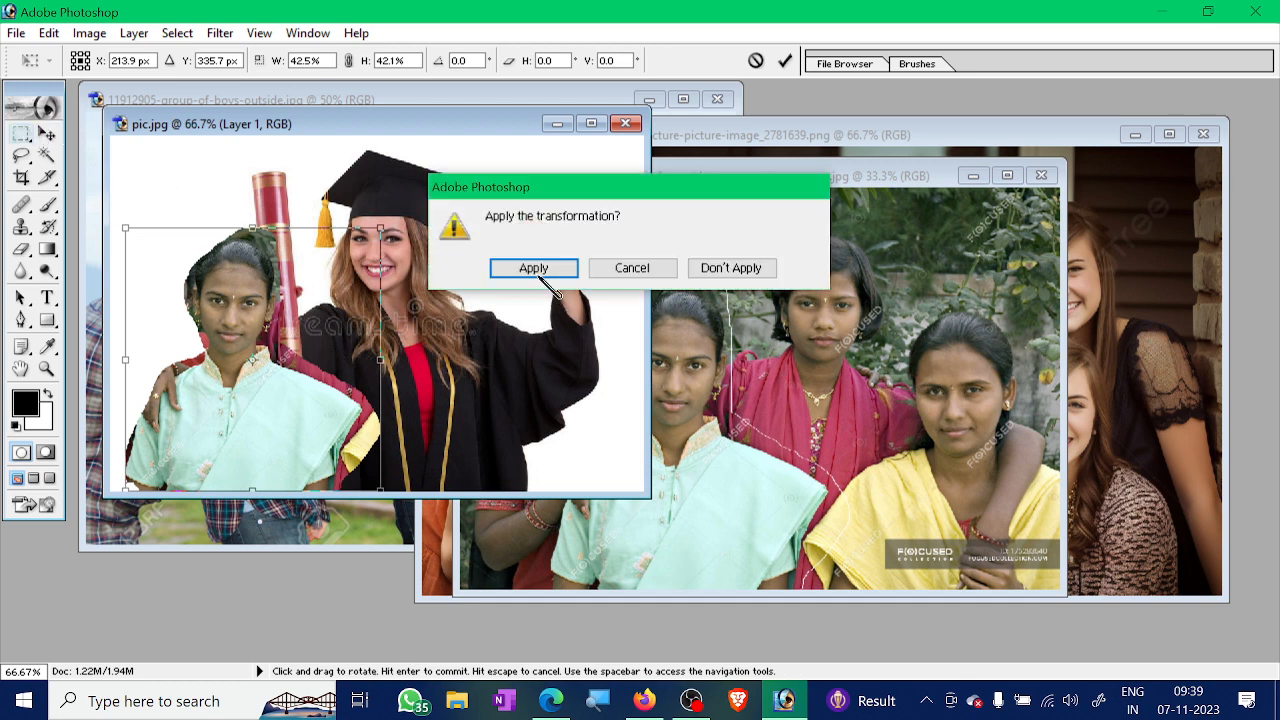
pyautogui.click(533, 267)
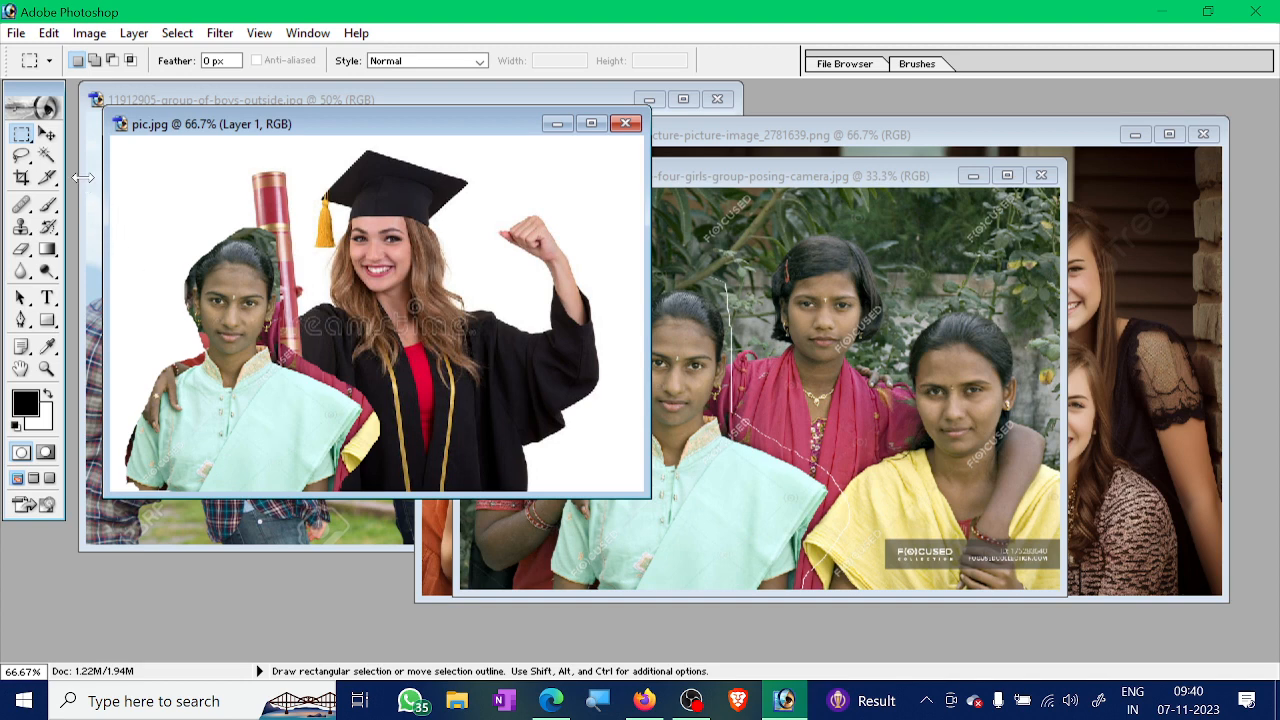
# Bring the group-of-boys photo to the front and shift its window so the girl in pic.jpg stays in view
pyautogui.click(685, 453)
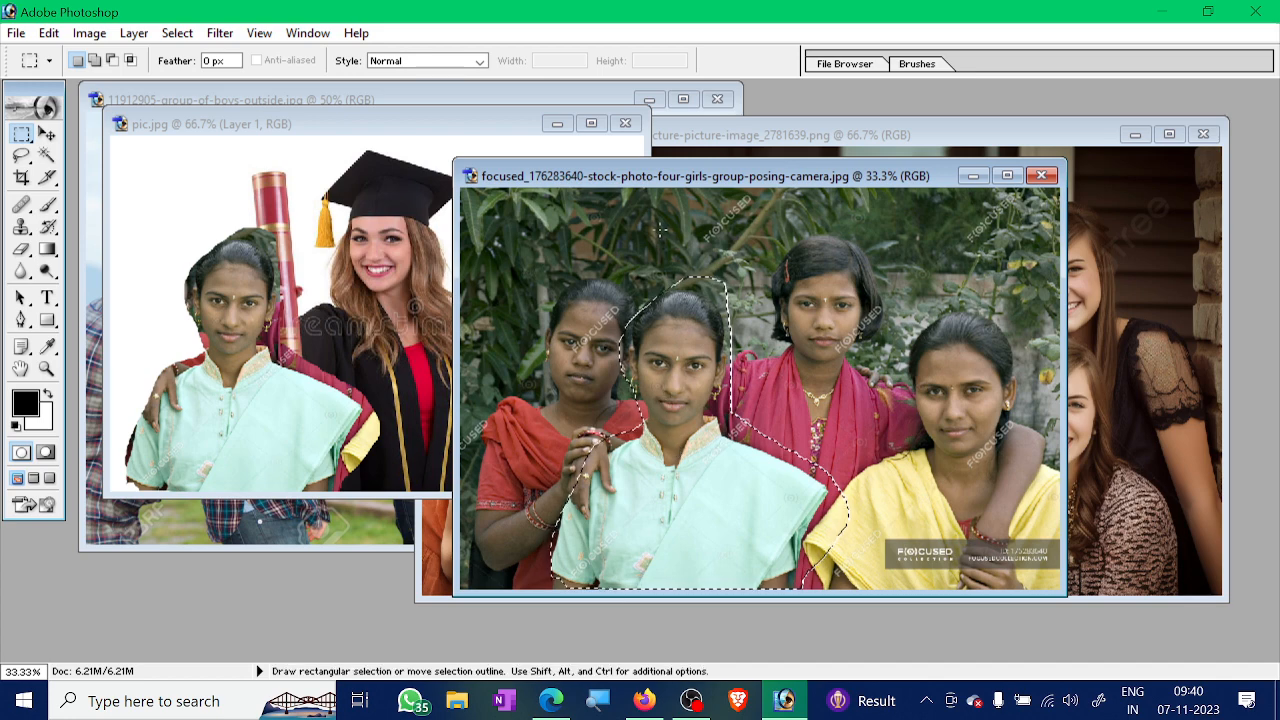
pyautogui.click(397, 517)
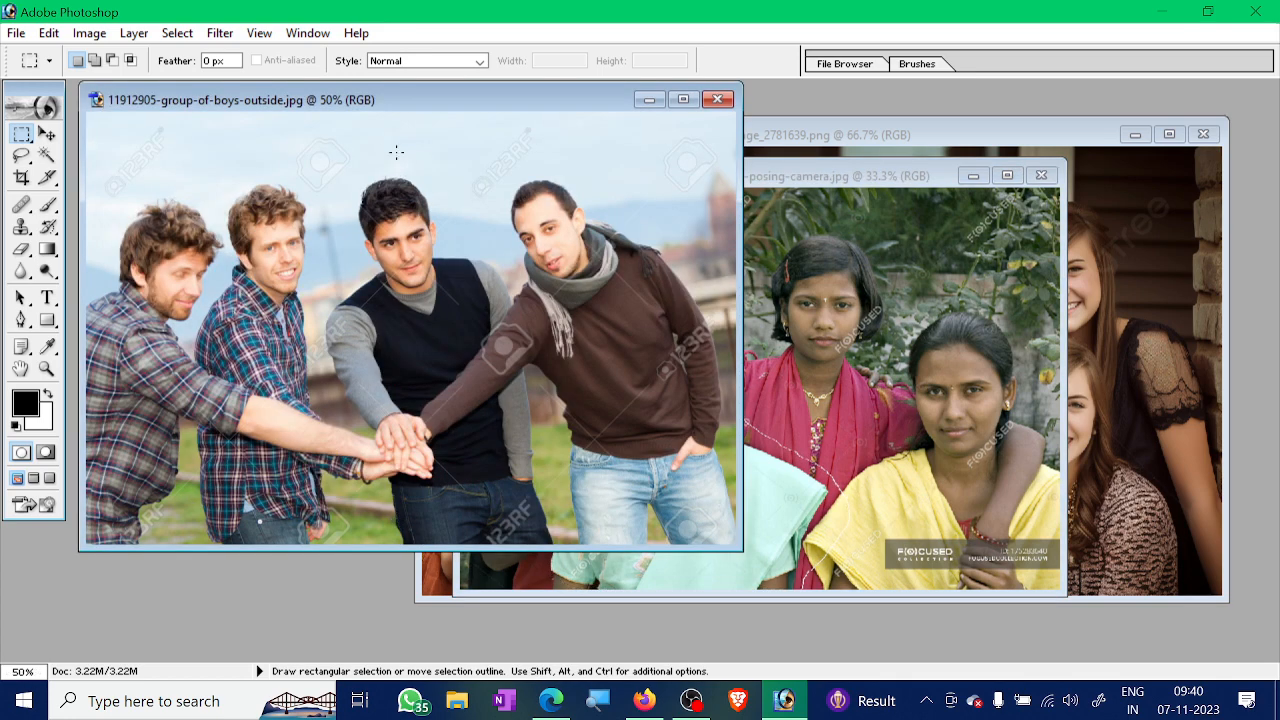
pyautogui.moveTo(379, 103); pyautogui.dragTo(583, 99)
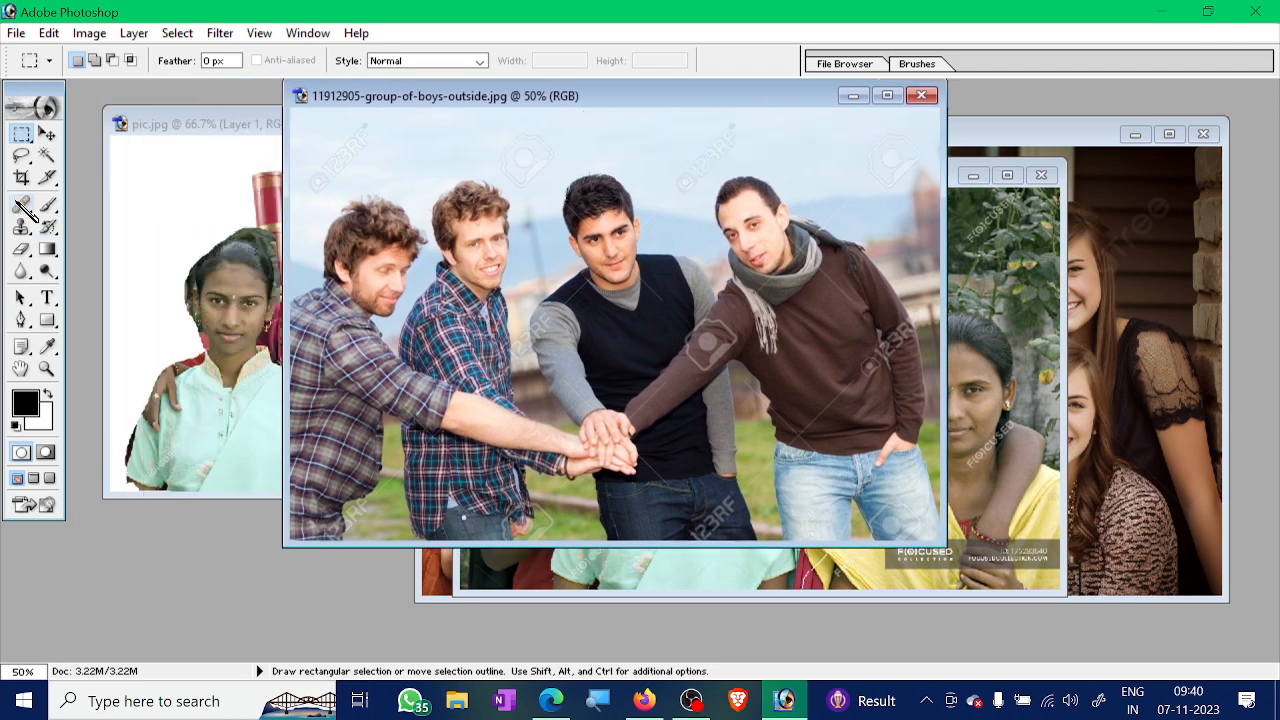
# Outline the boy in the dark vest in the group-of-boys photo with the Polygonal Lasso tool and close the selection
pyautogui.click(33, 161)
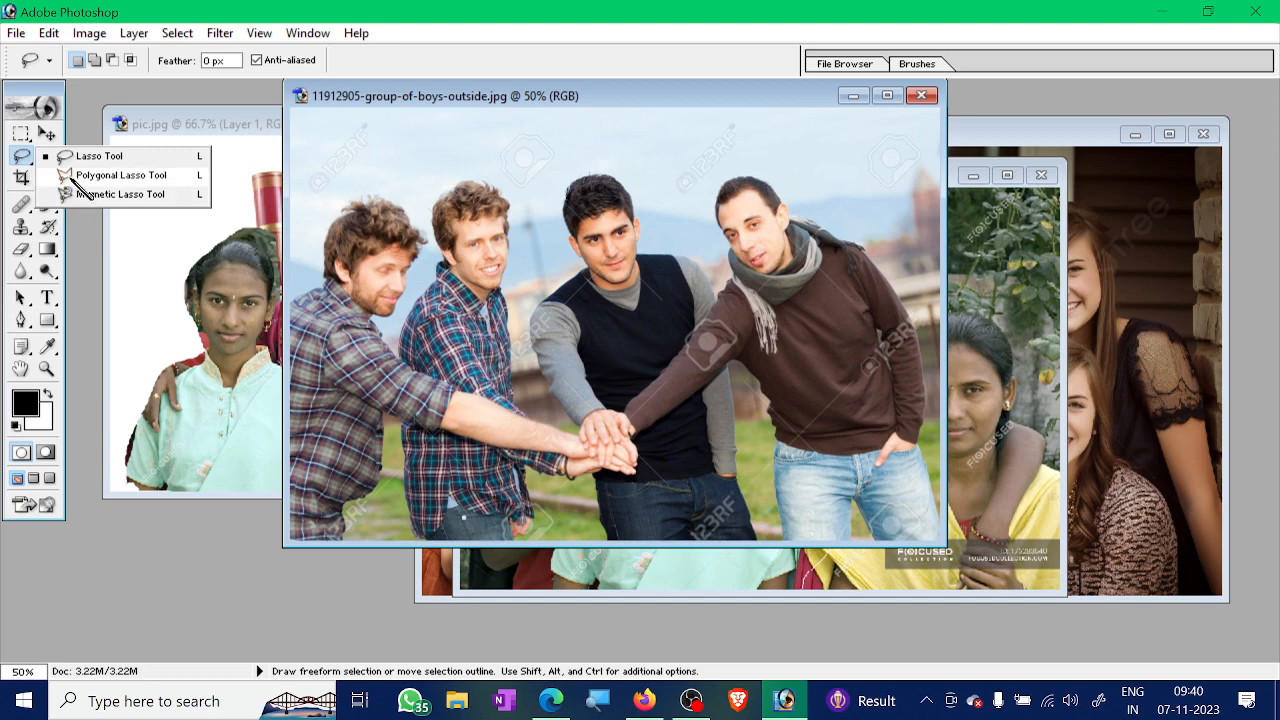
pyautogui.click(74, 178)
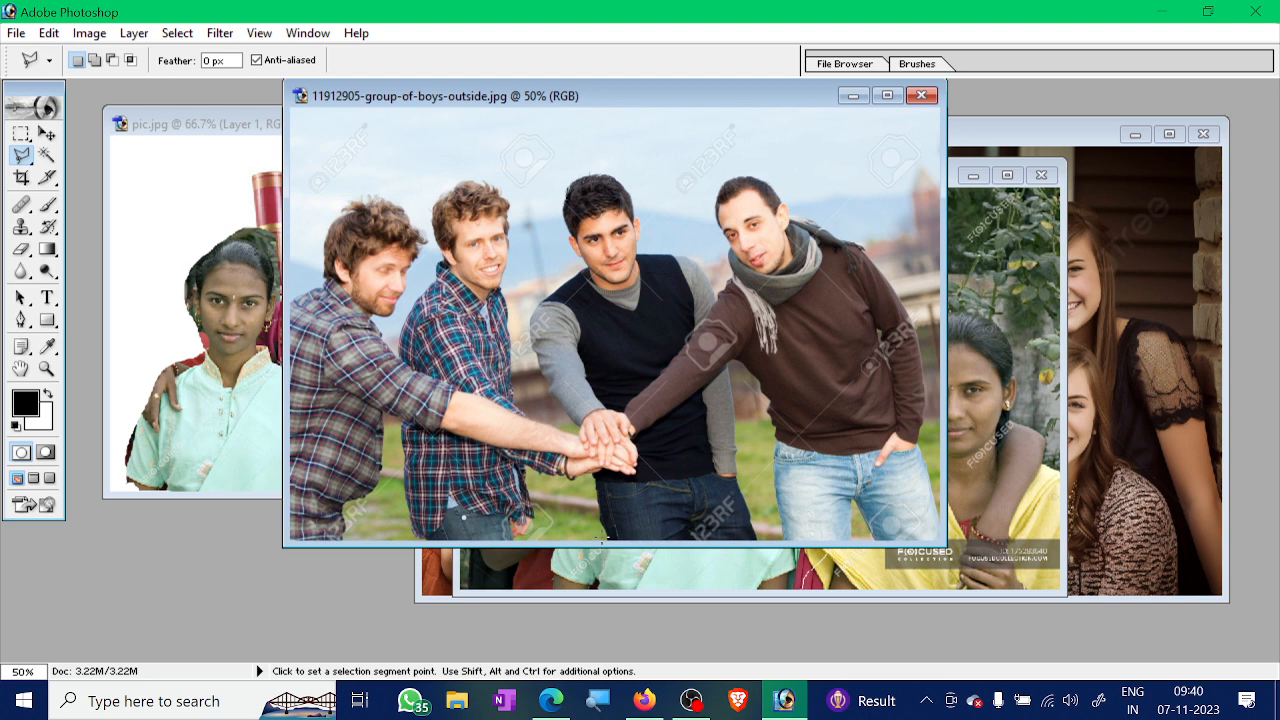
pyautogui.click(600, 514)
pyautogui.click(530, 312)
pyautogui.click(581, 171)
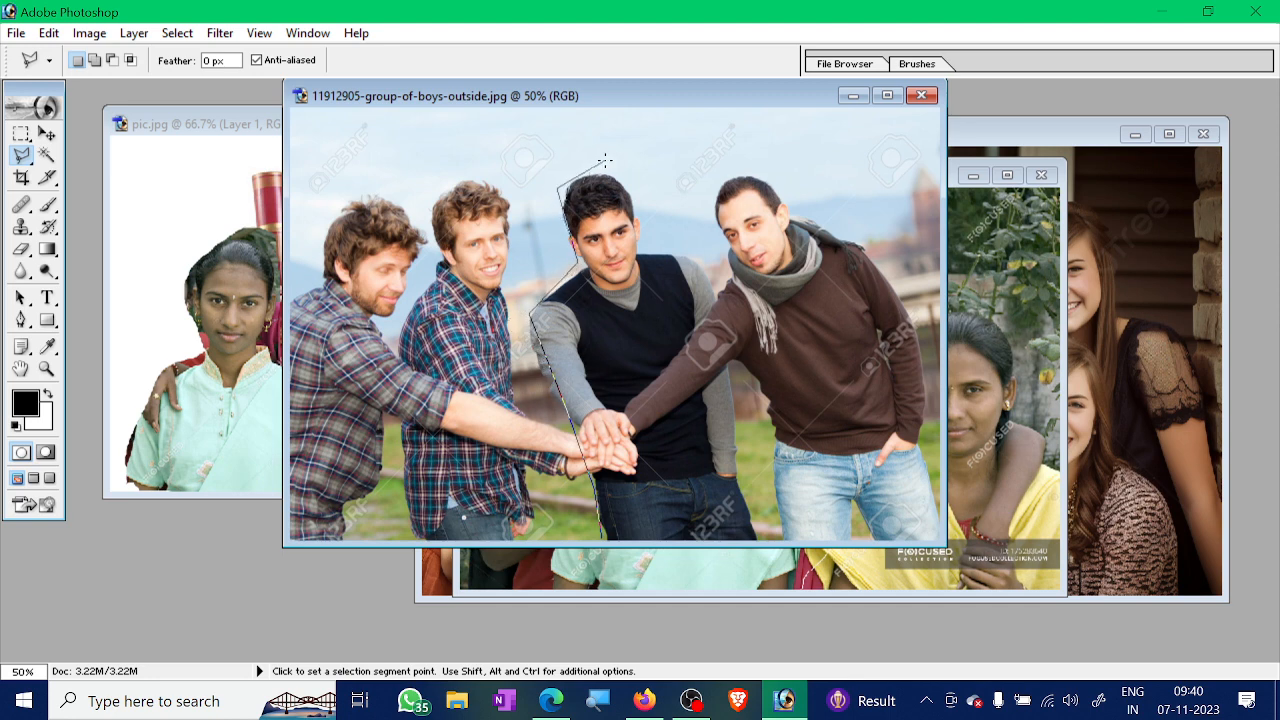
pyautogui.click(645, 251)
pyautogui.click(734, 345)
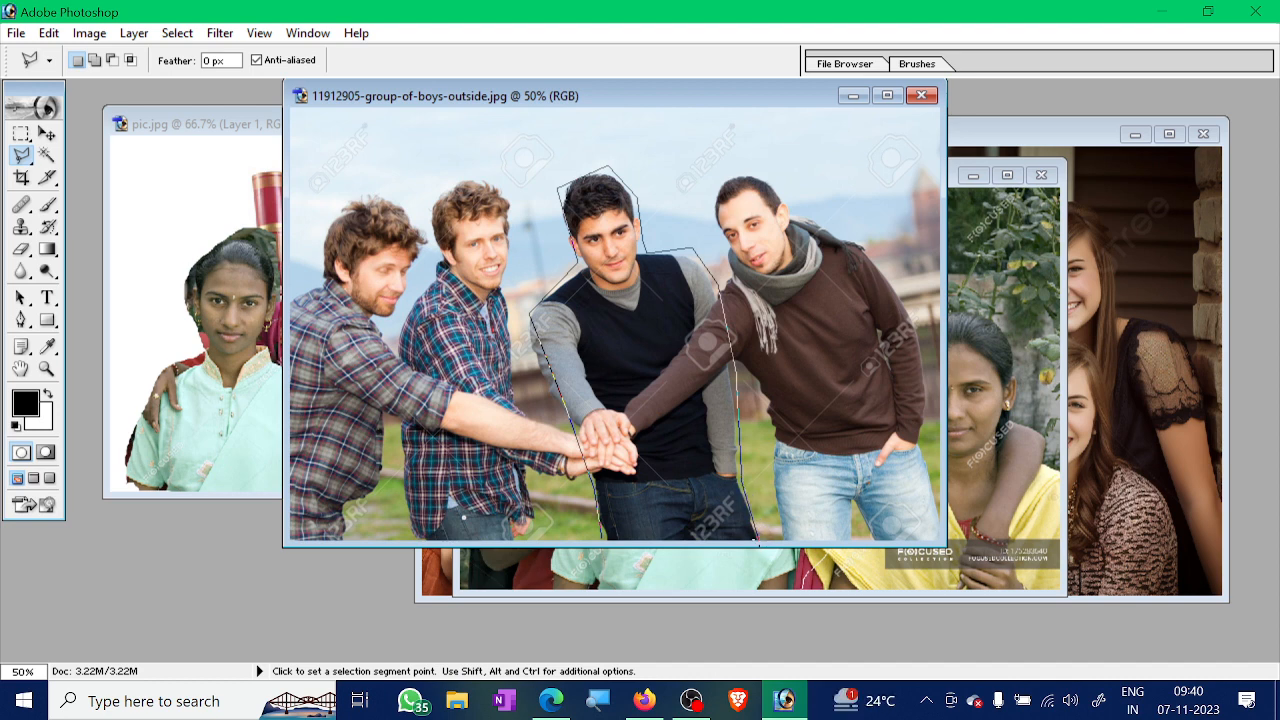
pyautogui.click(755, 540)
pyautogui.click(601, 538)
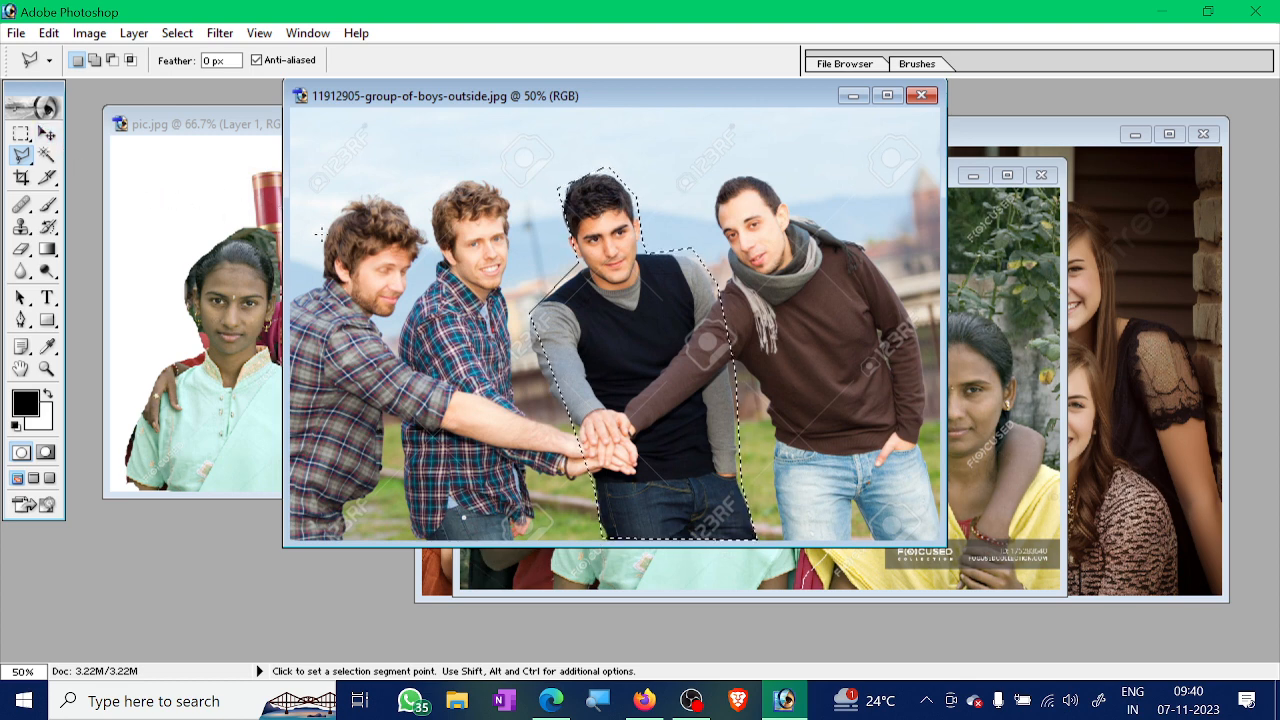
# Copy the selected boy into pic.jpg with the Move tool, placing him over the graduate
pyautogui.click(46, 131)
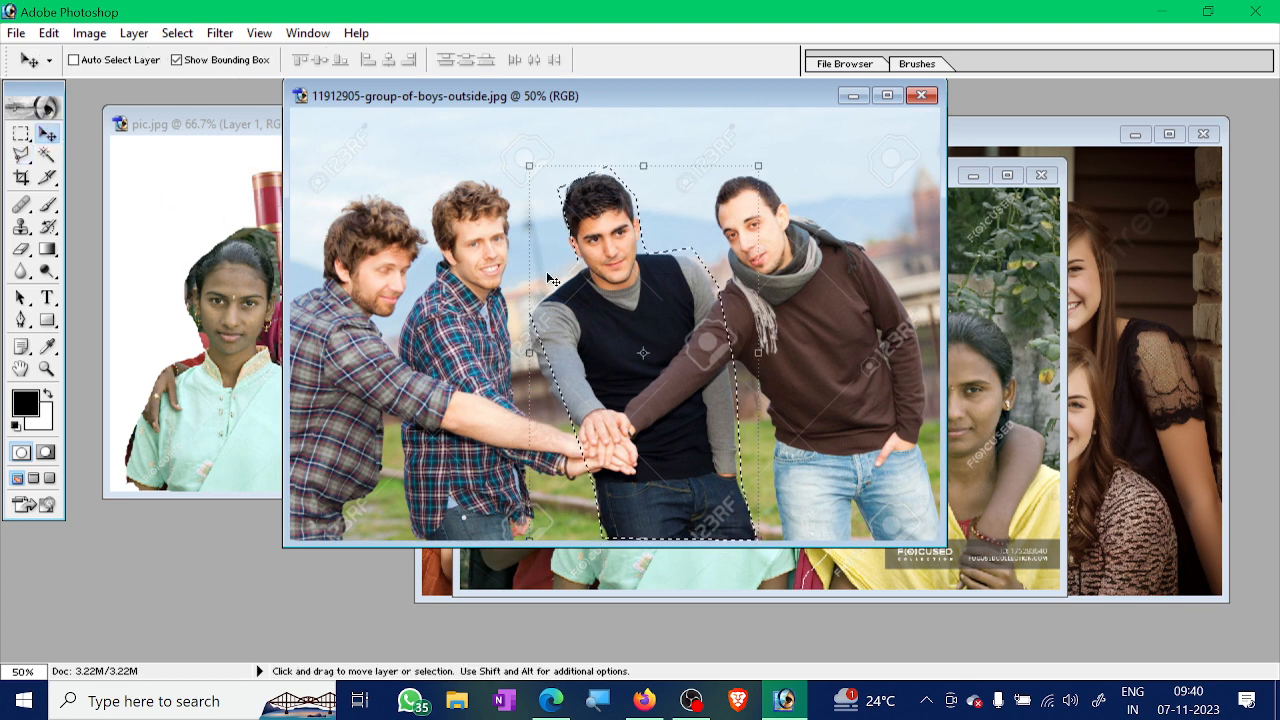
pyautogui.moveTo(603, 287); pyautogui.dragTo(440, 285)
pyautogui.moveTo(434, 193); pyautogui.dragTo(428, 228)
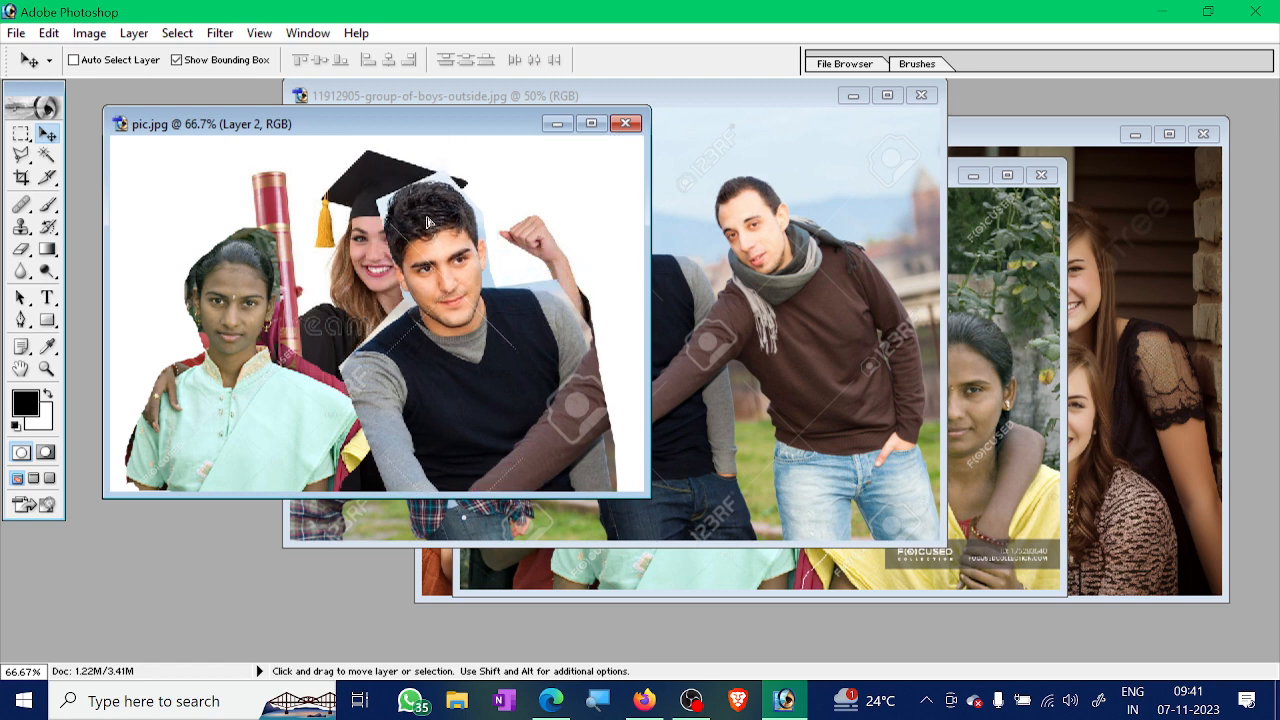
# Scale the boy's layer to 67.0% width and 67.1% height, apply it on the graduate's raised-fist side, and hide the bounding box
pyautogui.moveTo(335, 170); pyautogui.dragTo(438, 336)
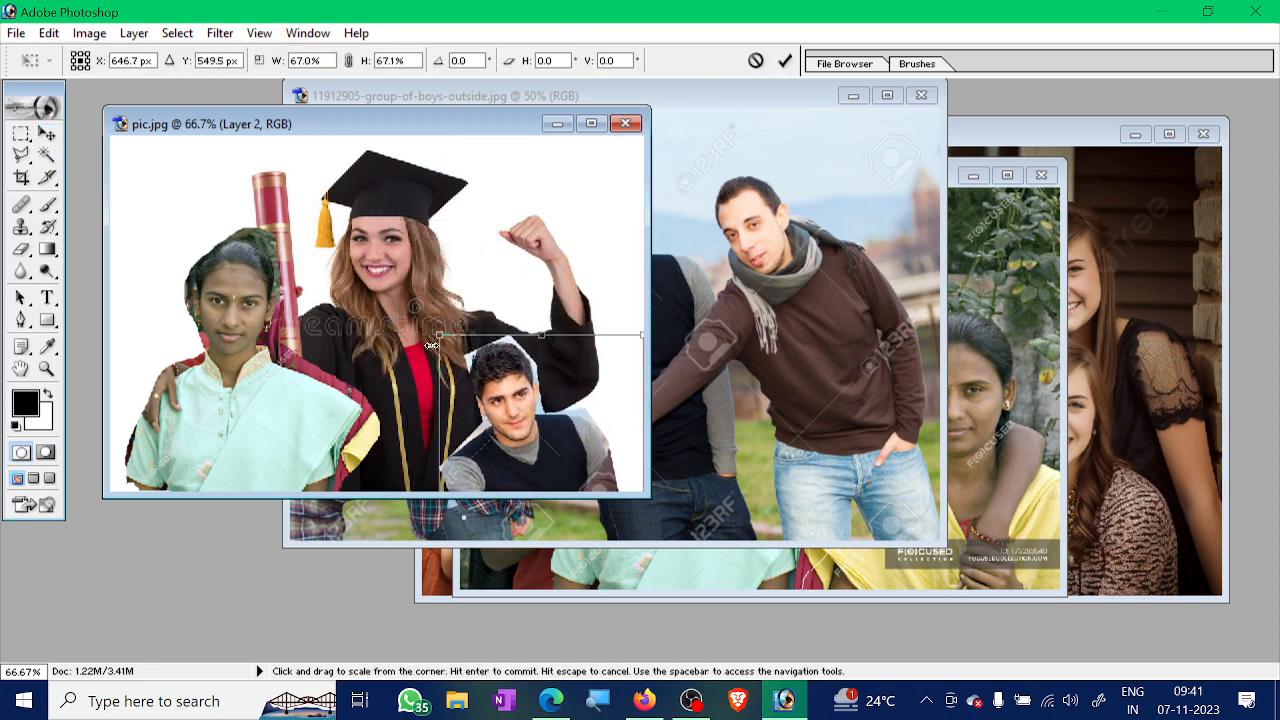
pyautogui.moveTo(500, 412); pyautogui.dragTo(466, 268)
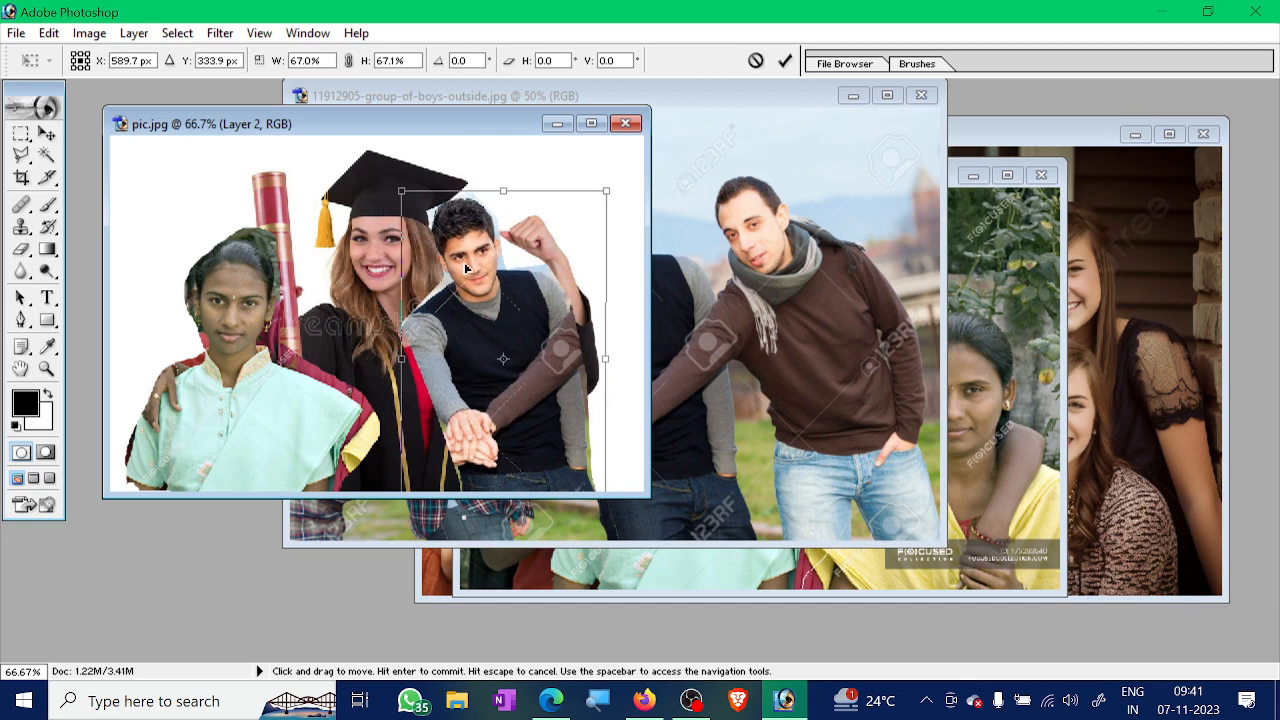
pyautogui.click(47, 133)
pyautogui.click(540, 268)
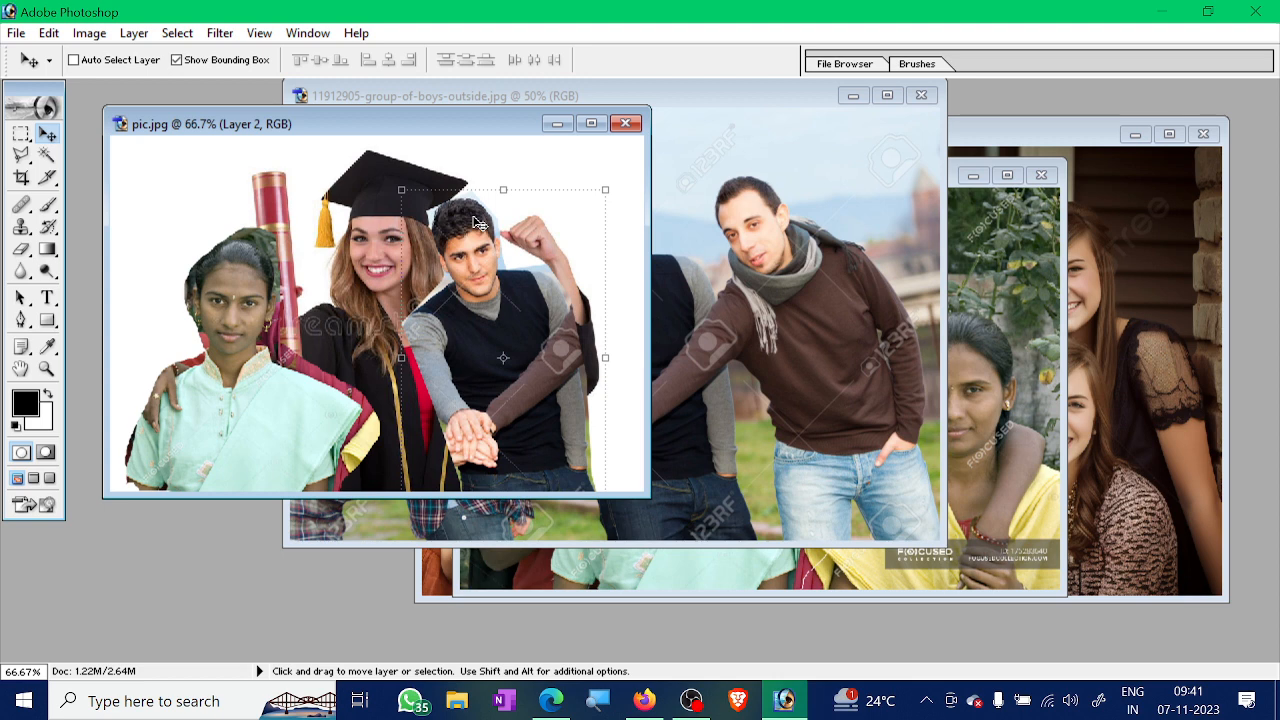
pyautogui.click(245, 62)
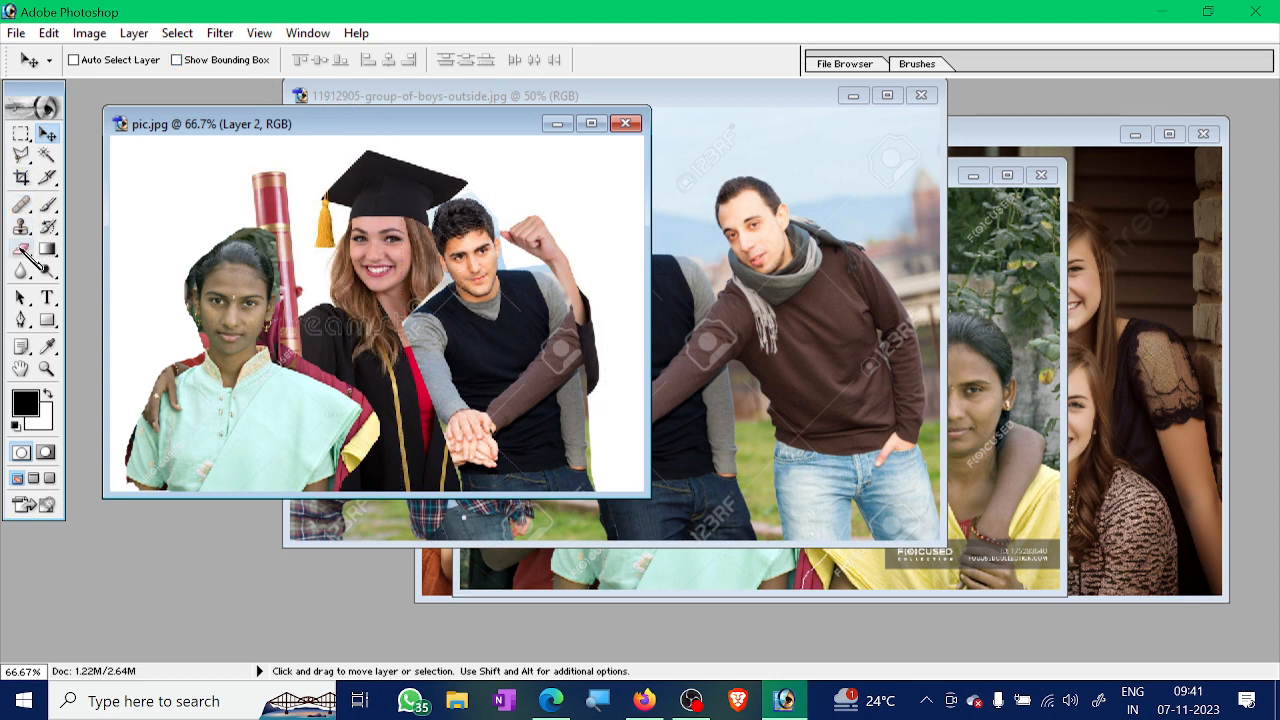
# Erase the leftover background above the boy's head and beside his neck and shoulder with the Eraser tool
pyautogui.click(25, 251)
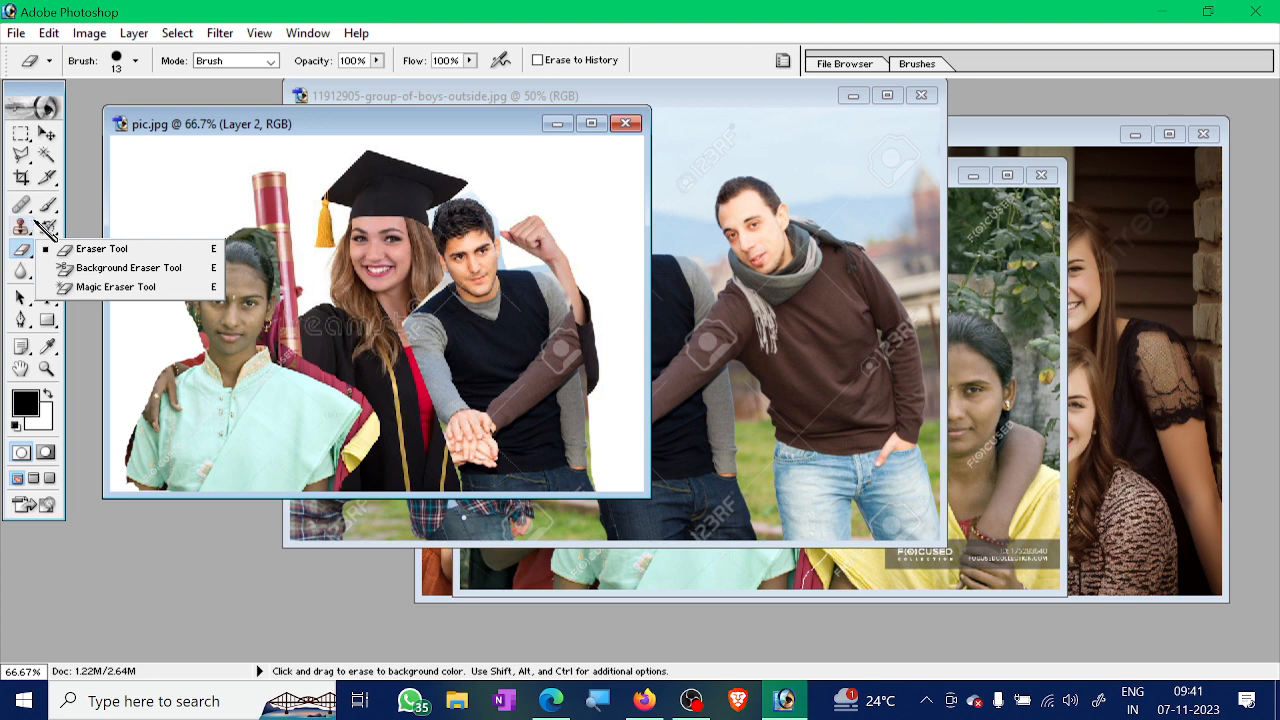
pyautogui.click(100, 250)
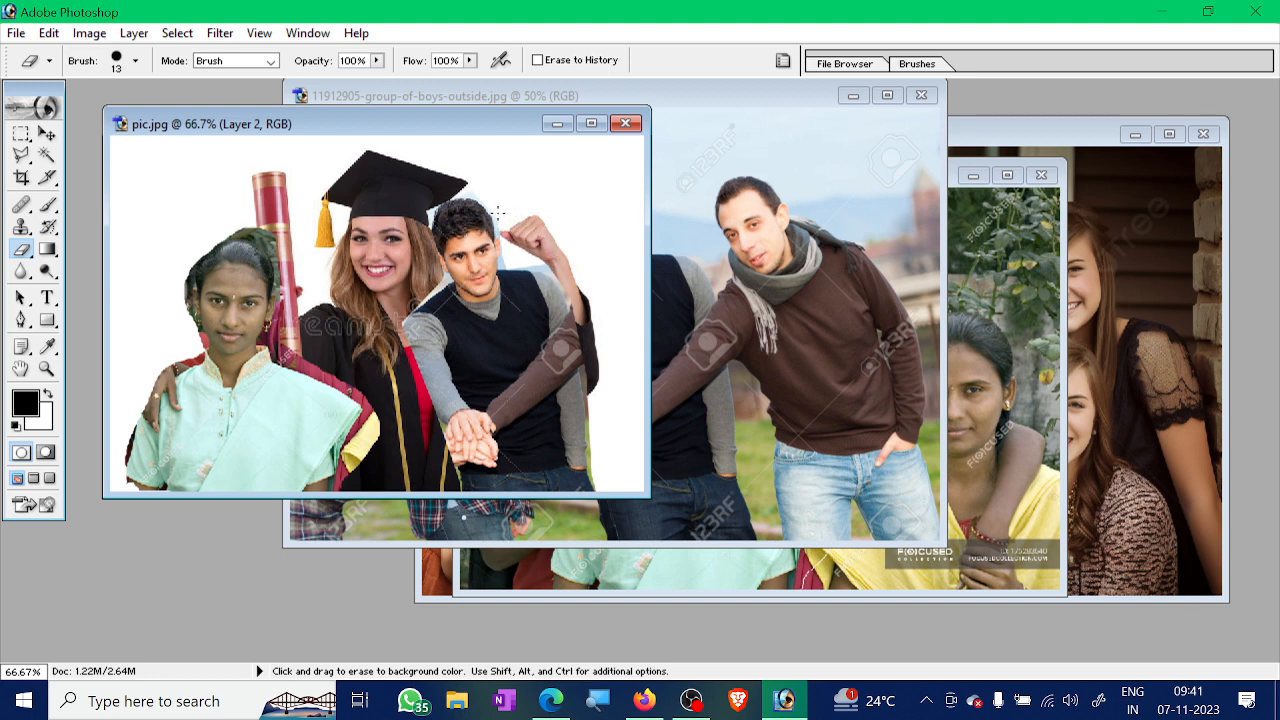
pyautogui.moveTo(490, 203); pyautogui.dragTo(466, 192)
pyautogui.moveTo(529, 266)
pyautogui.mouseDown()
pyautogui.moveTo(548, 270)
pyautogui.moveTo(501, 257)
pyautogui.mouseUp()
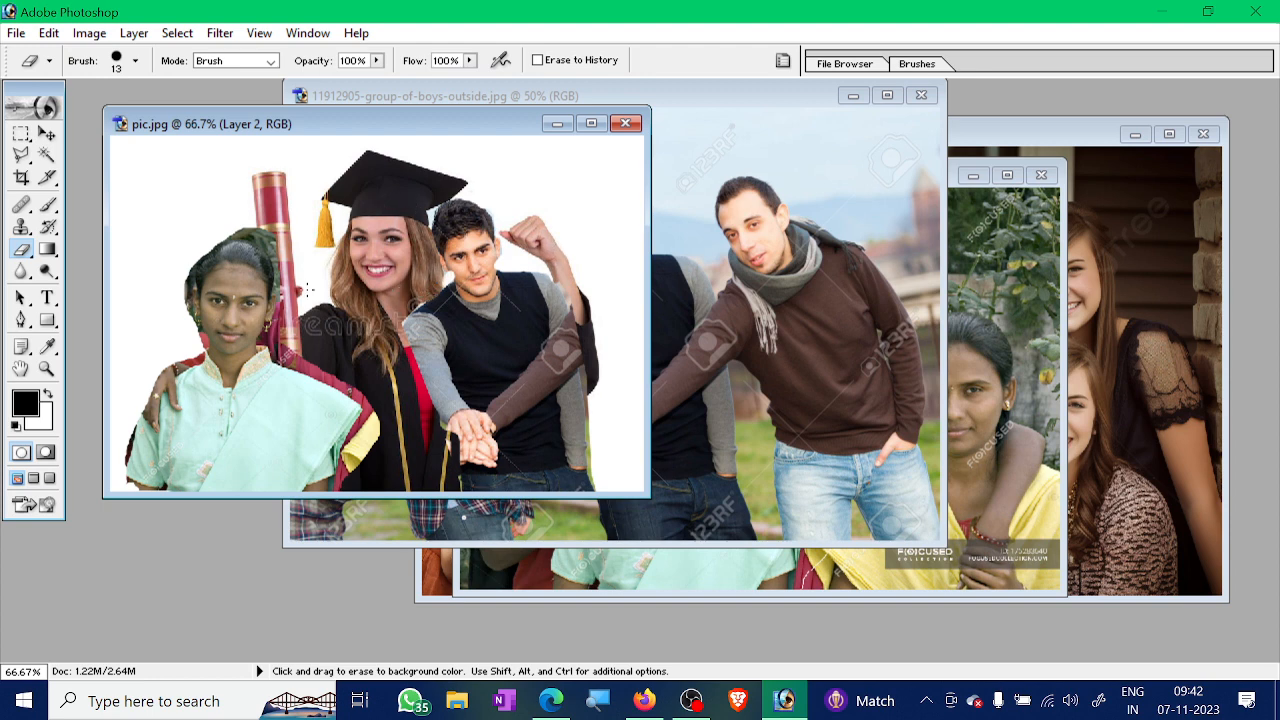
# Erase the remaining bluish background fringe along the boy's ear and hair with the Eraser tool
pyautogui.click(46, 369)
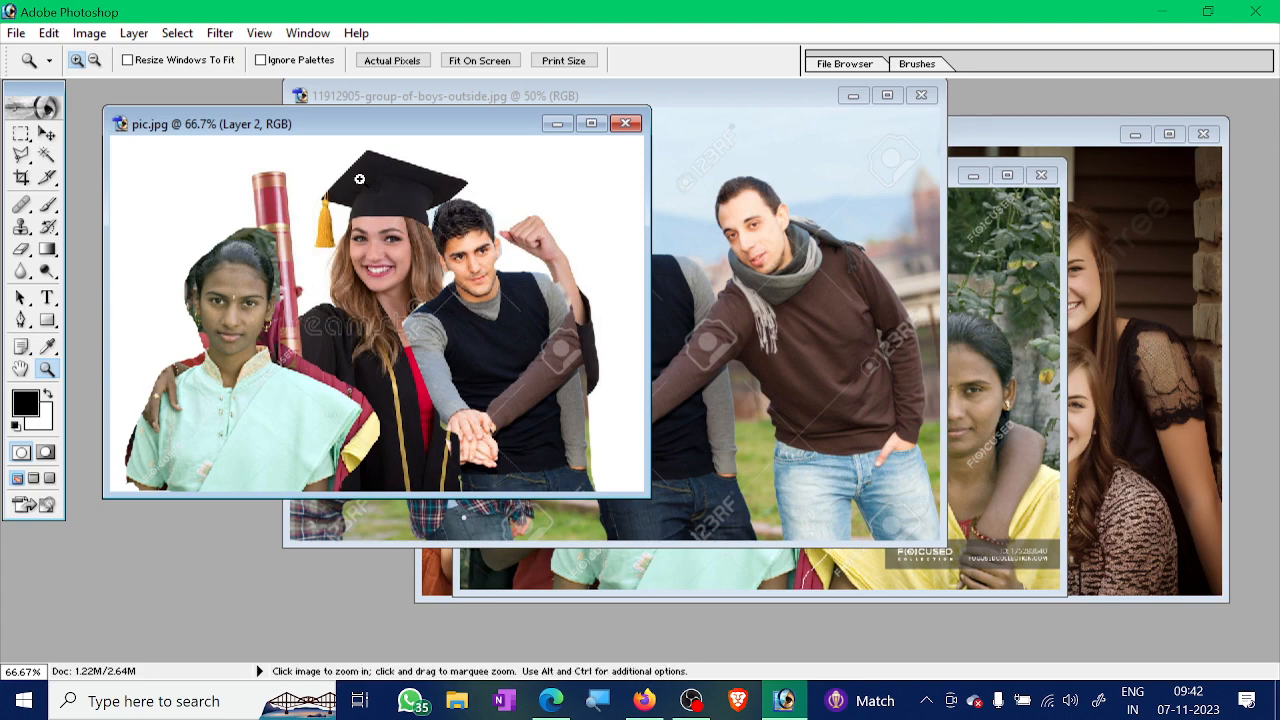
pyautogui.click(448, 327)
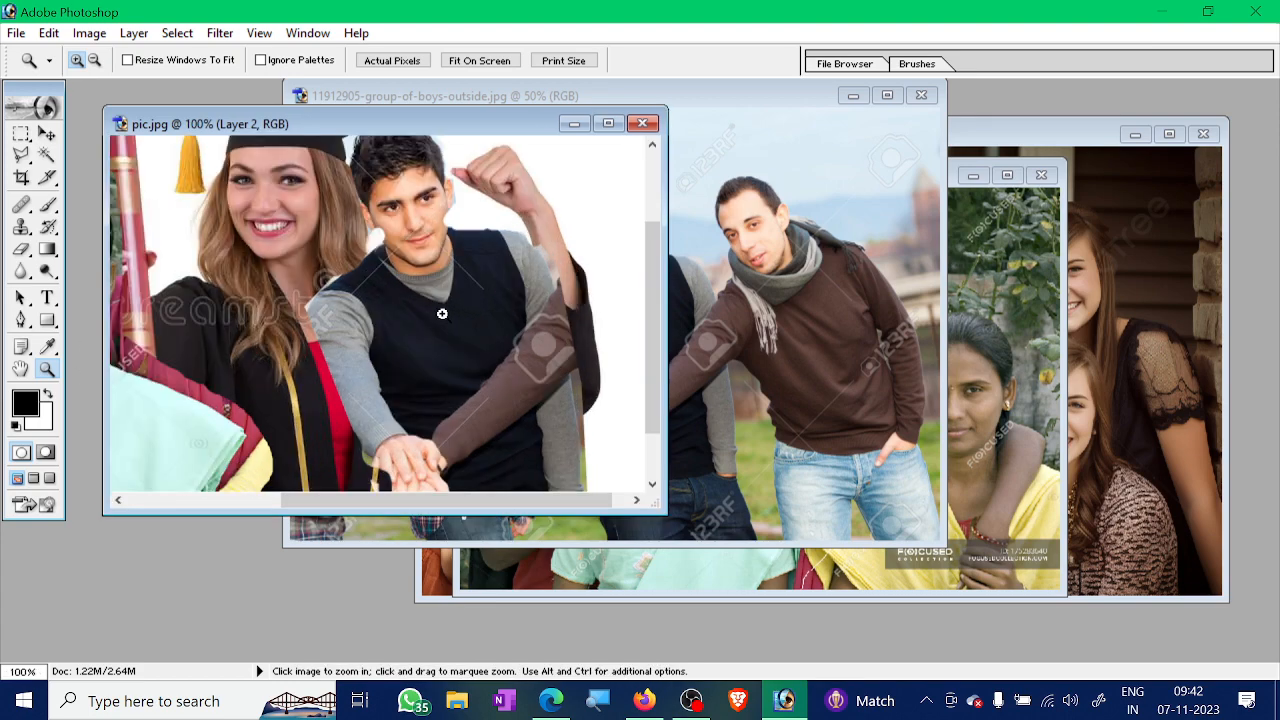
pyautogui.click(444, 316)
pyautogui.scroll(8, 383, 289)
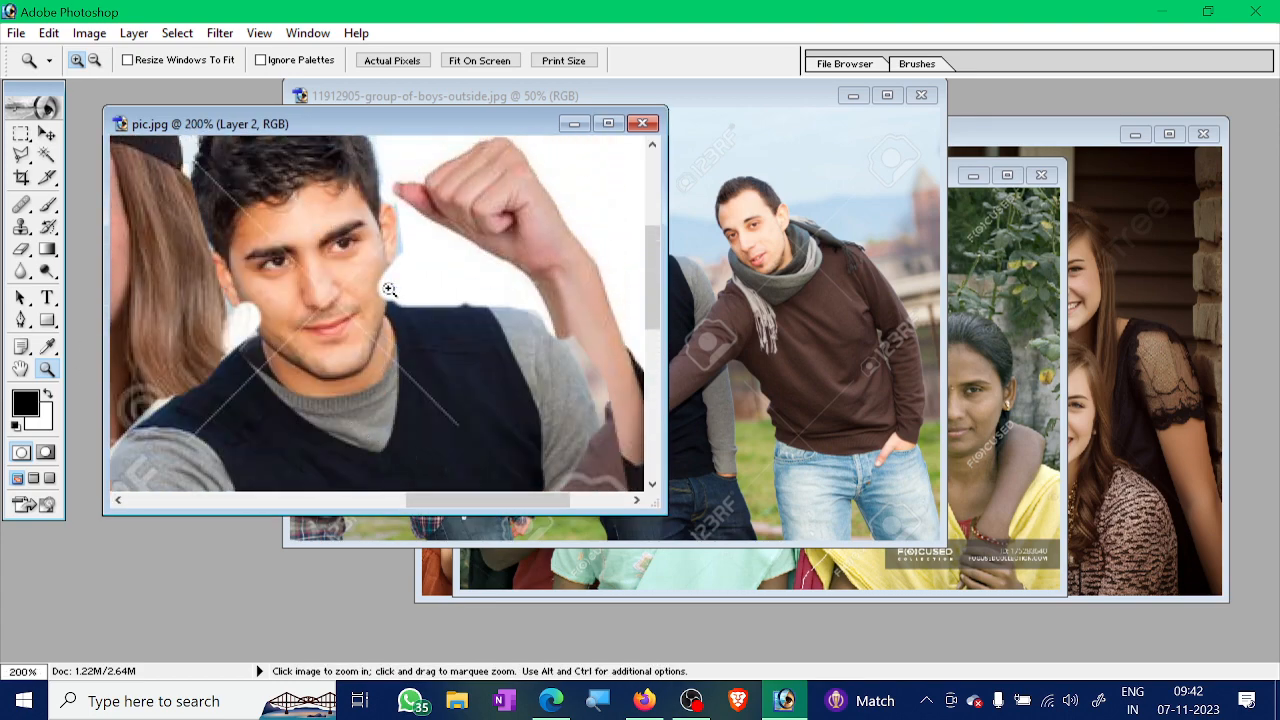
pyautogui.scroll(1, 389, 289)
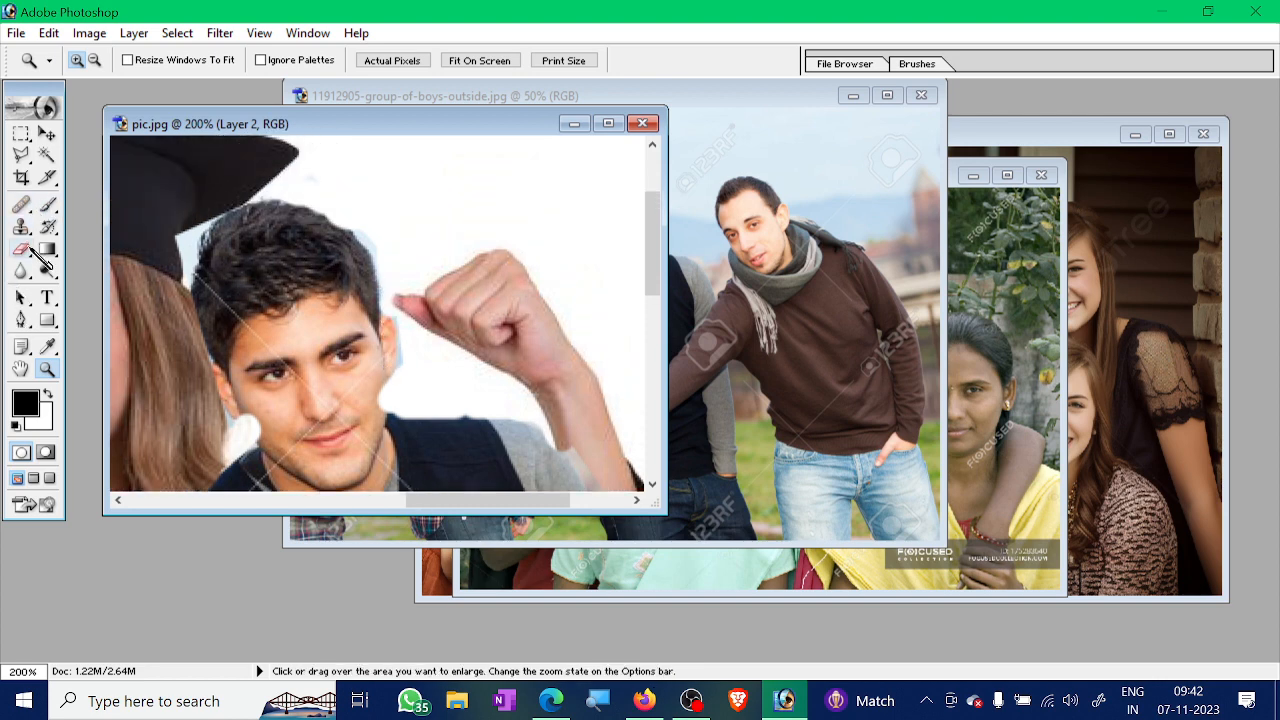
pyautogui.moveTo(22, 249); pyautogui.dragTo(80, 249)
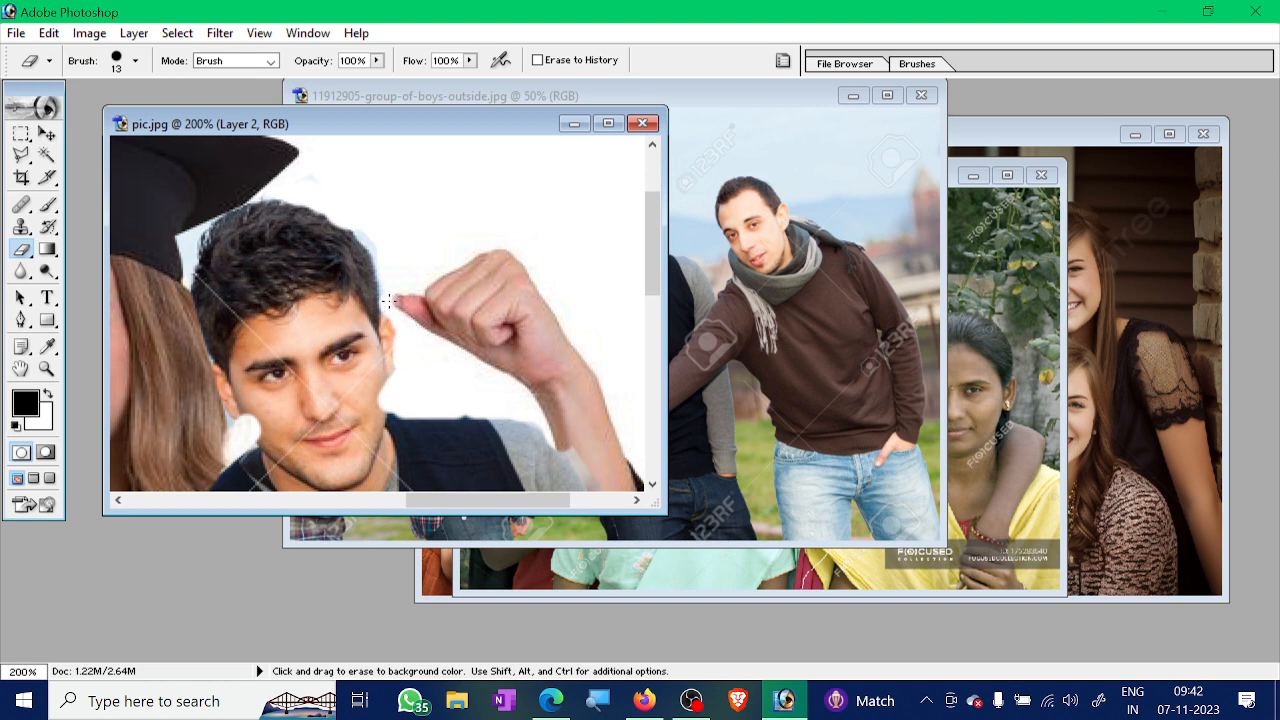
pyautogui.moveTo(388, 301)
pyautogui.mouseDown()
pyautogui.moveTo(379, 237)
pyautogui.moveTo(366, 230)
pyautogui.mouseUp()
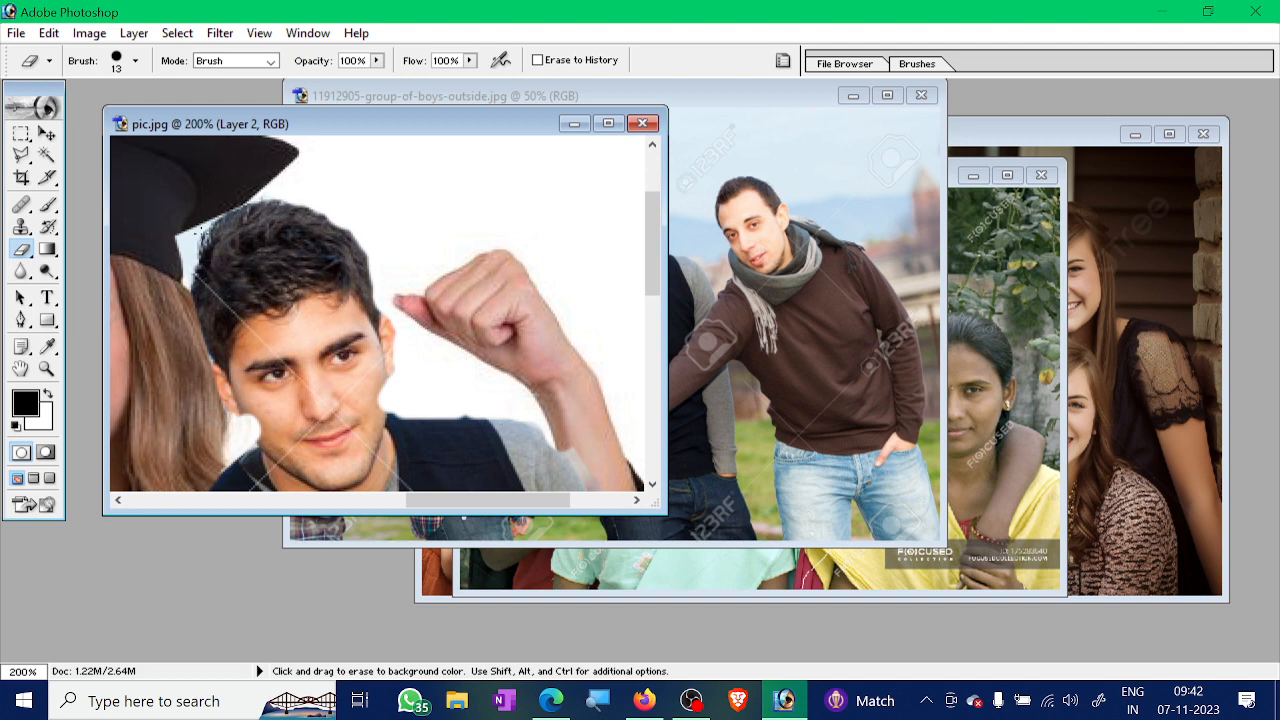
# Erase the background remnants along the boy's grey shoulder and around his joined hands over the graduate's gown
pyautogui.scroll(-6, 499, 447)
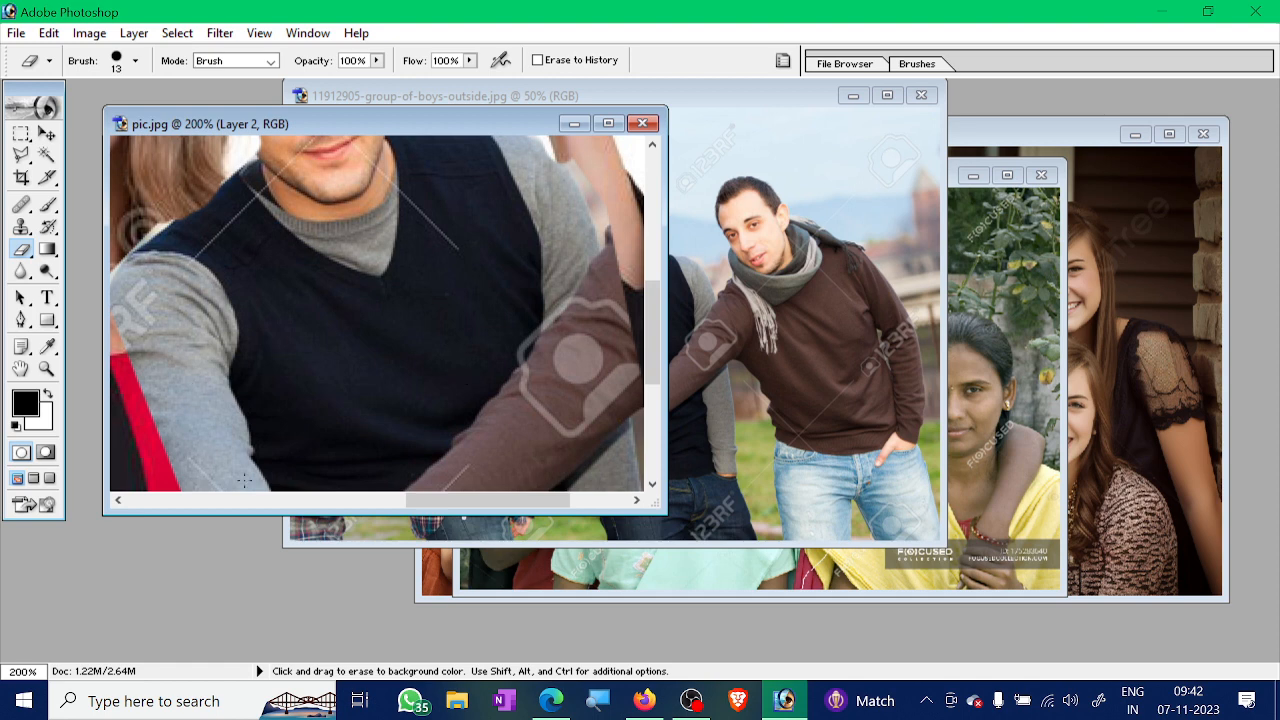
pyautogui.moveTo(512, 500); pyautogui.dragTo(437, 507)
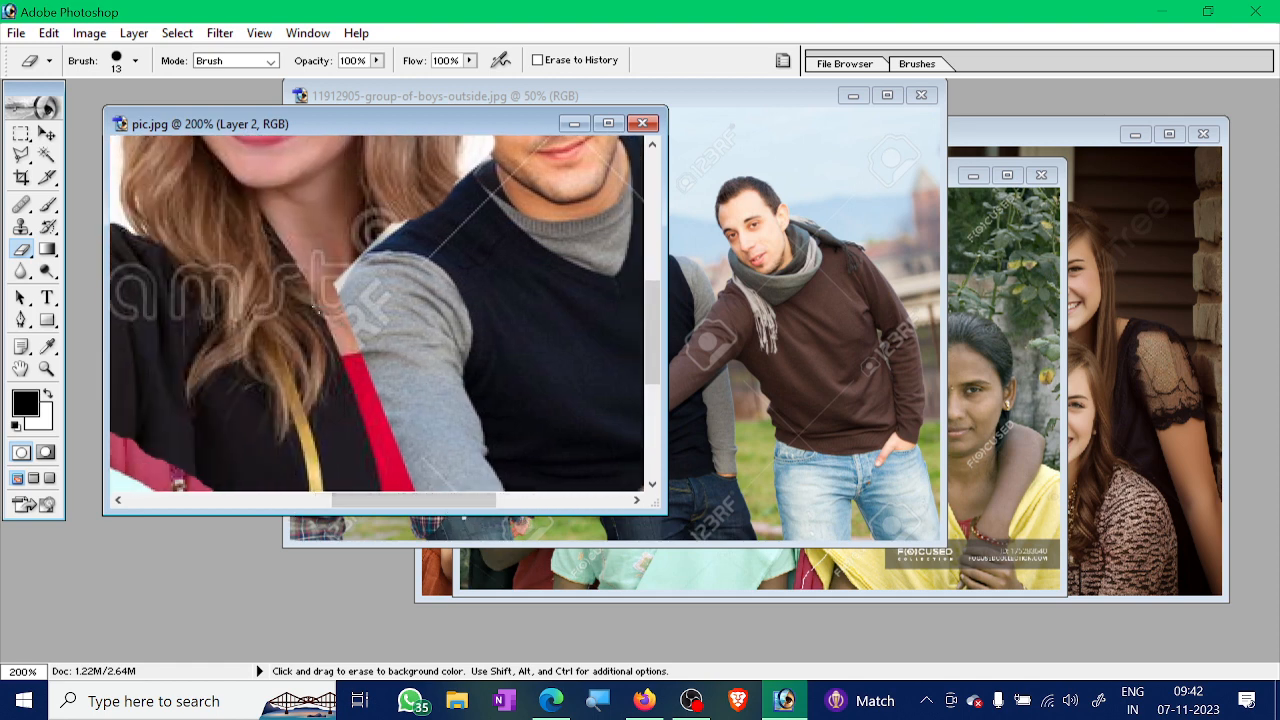
pyautogui.moveTo(340, 285)
pyautogui.mouseDown()
pyautogui.moveTo(372, 233)
pyautogui.moveTo(409, 213)
pyautogui.moveTo(370, 240)
pyautogui.mouseUp()
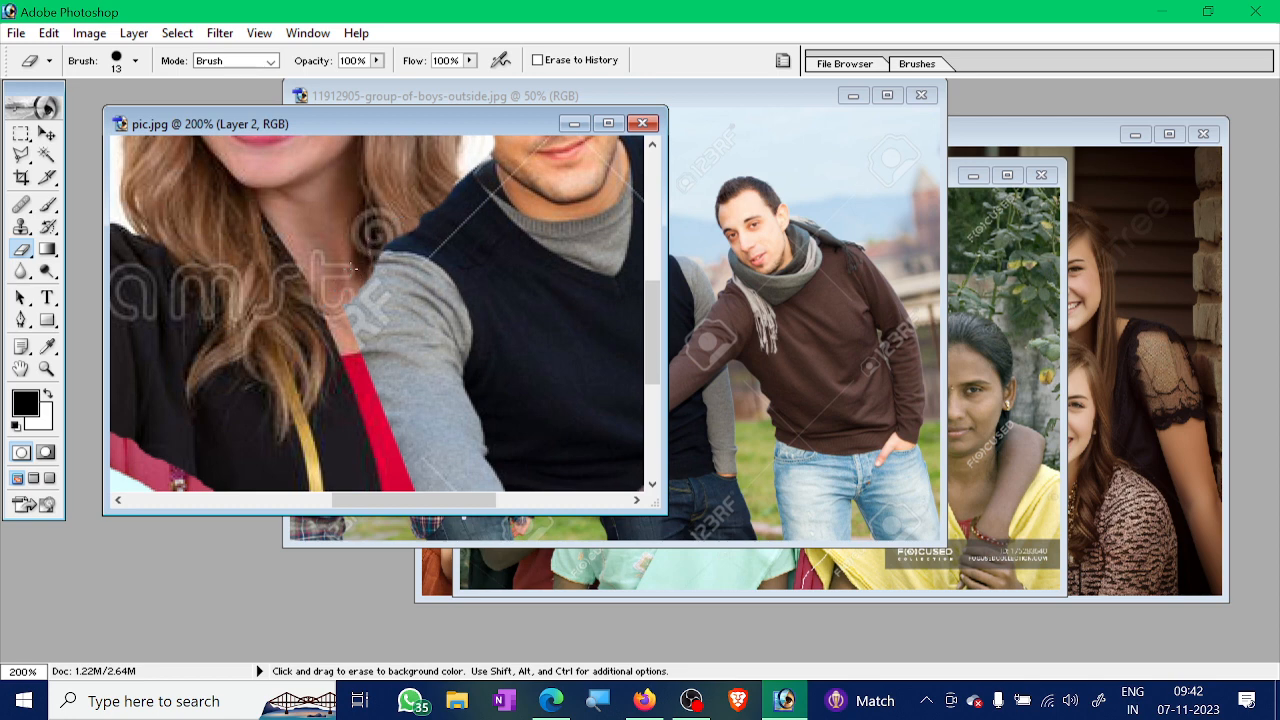
pyautogui.scroll(-5, 378, 402)
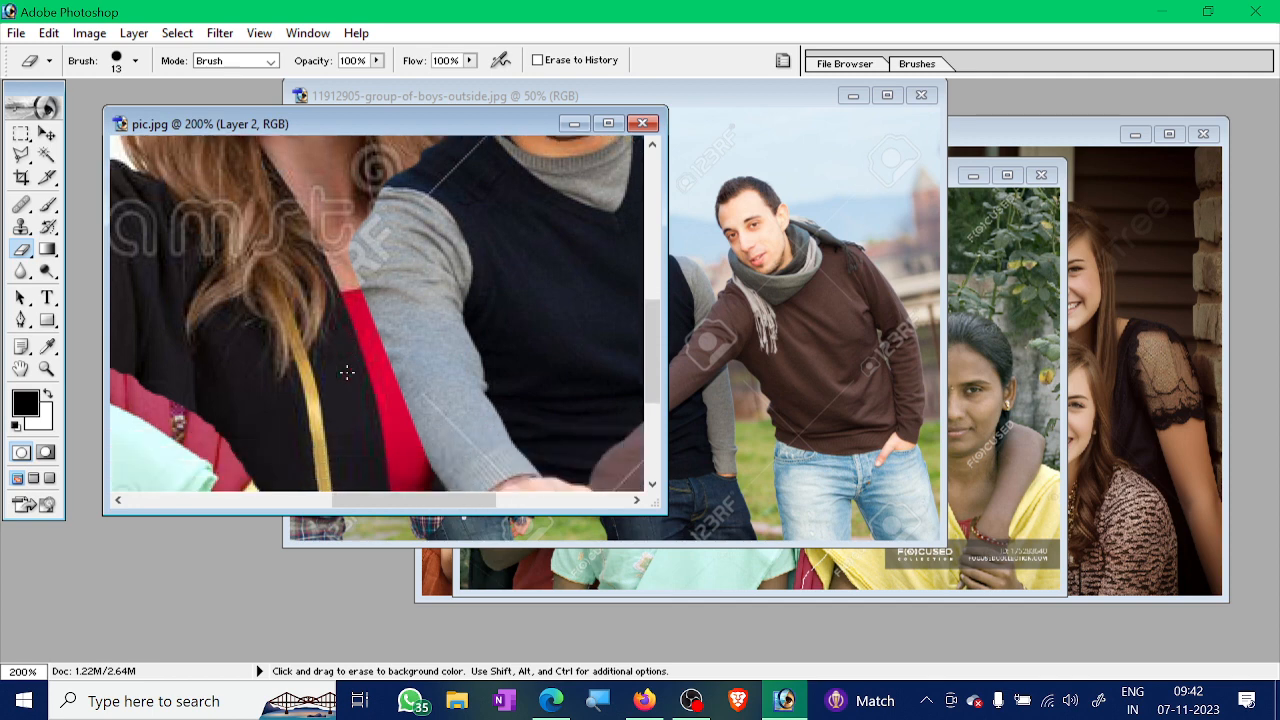
pyautogui.scroll(-3, 378, 402)
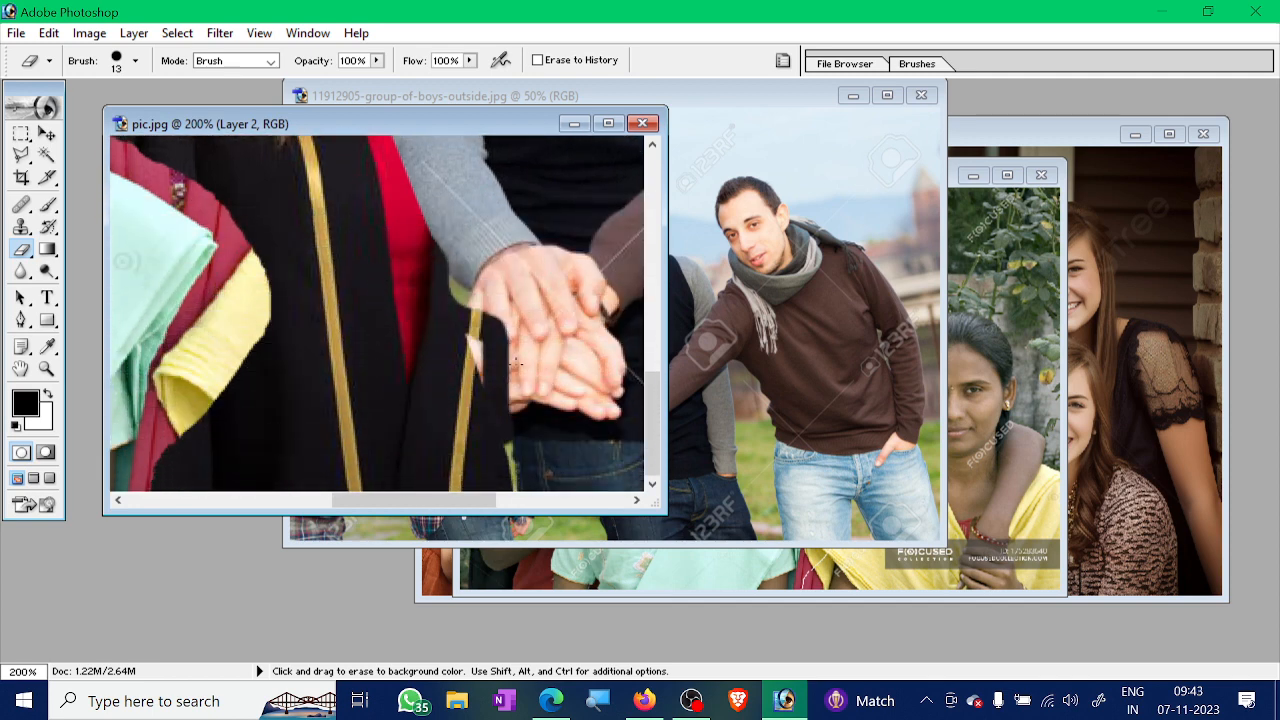
pyautogui.moveTo(482, 380)
pyautogui.mouseDown()
pyautogui.moveTo(455, 283)
pyautogui.moveTo(476, 300)
pyautogui.moveTo(477, 312)
pyautogui.moveTo(438, 265)
pyautogui.mouseUp()
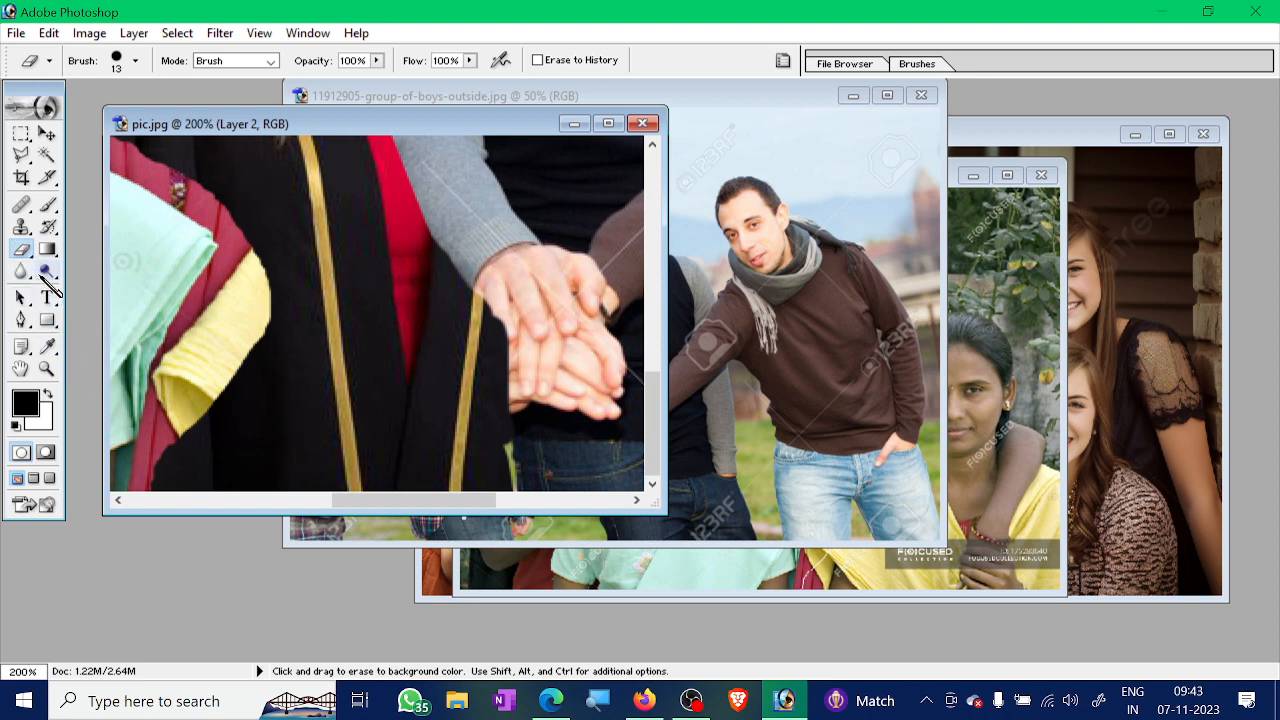
# Return to the group-of-boys photo, switch to the freehand Lasso tool, and clear the selection around the boy in the vest
pyautogui.click(46, 368)
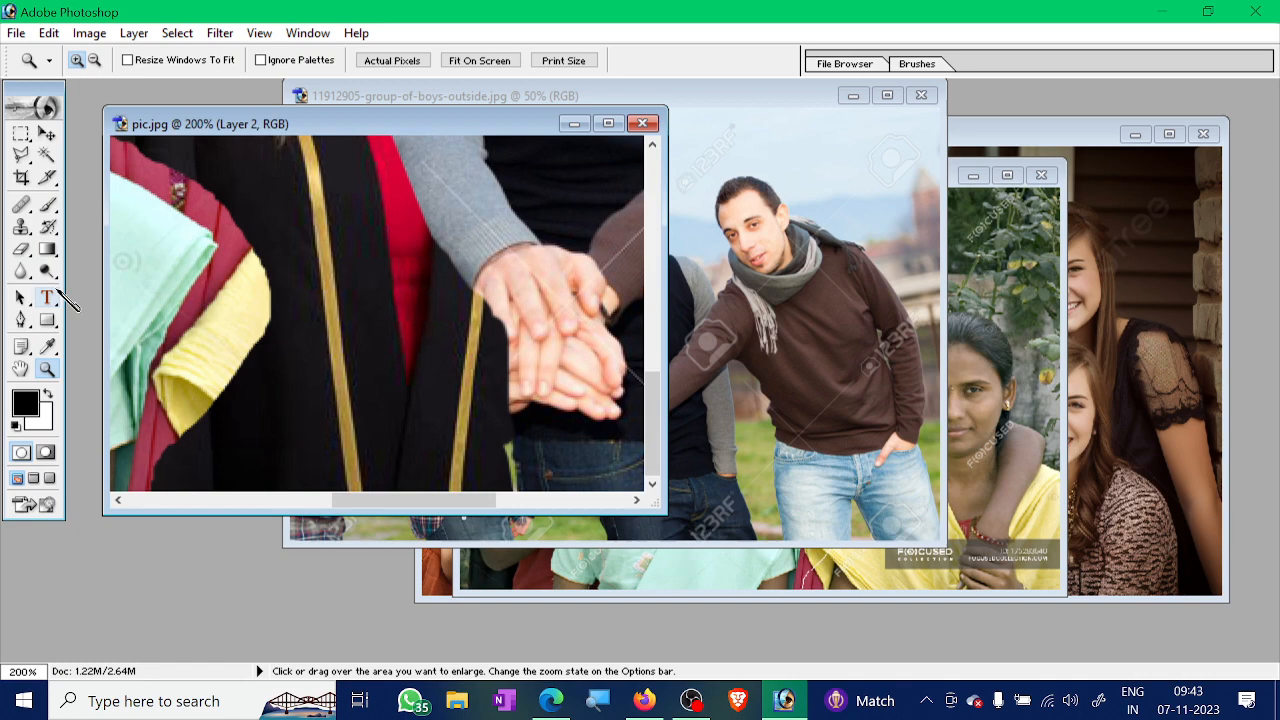
pyautogui.click(95, 60)
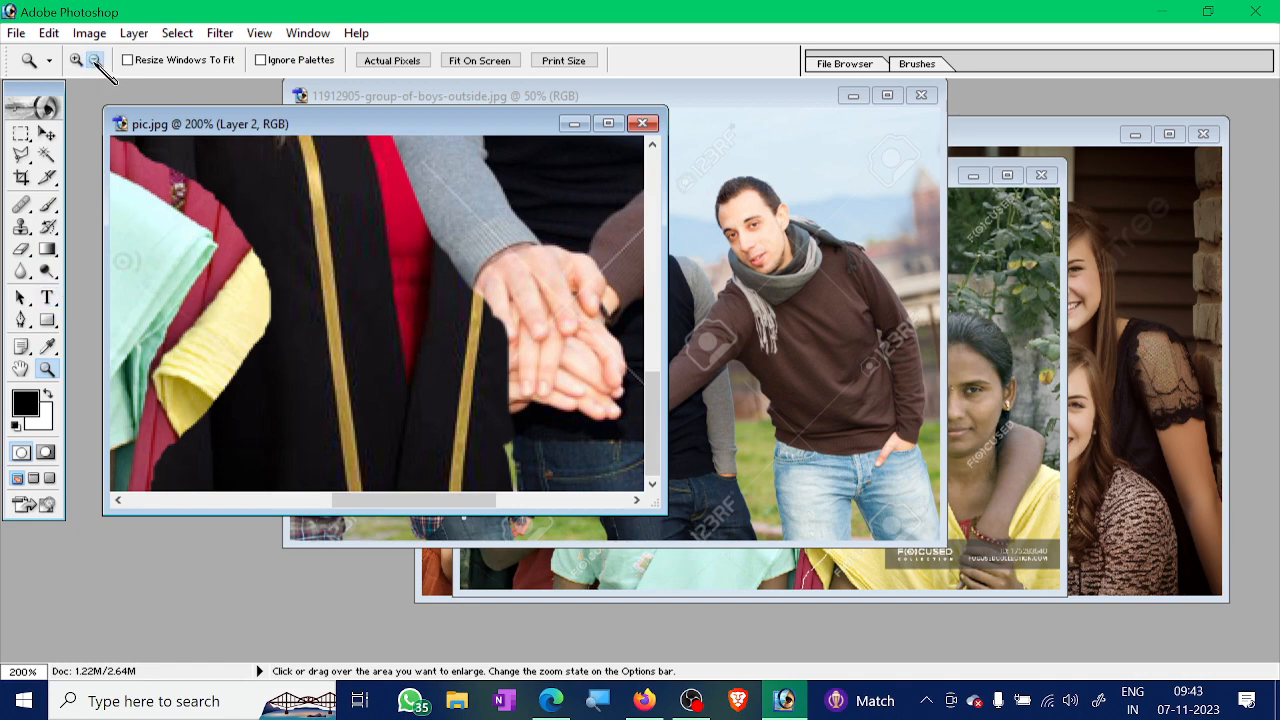
pyautogui.click(331, 284)
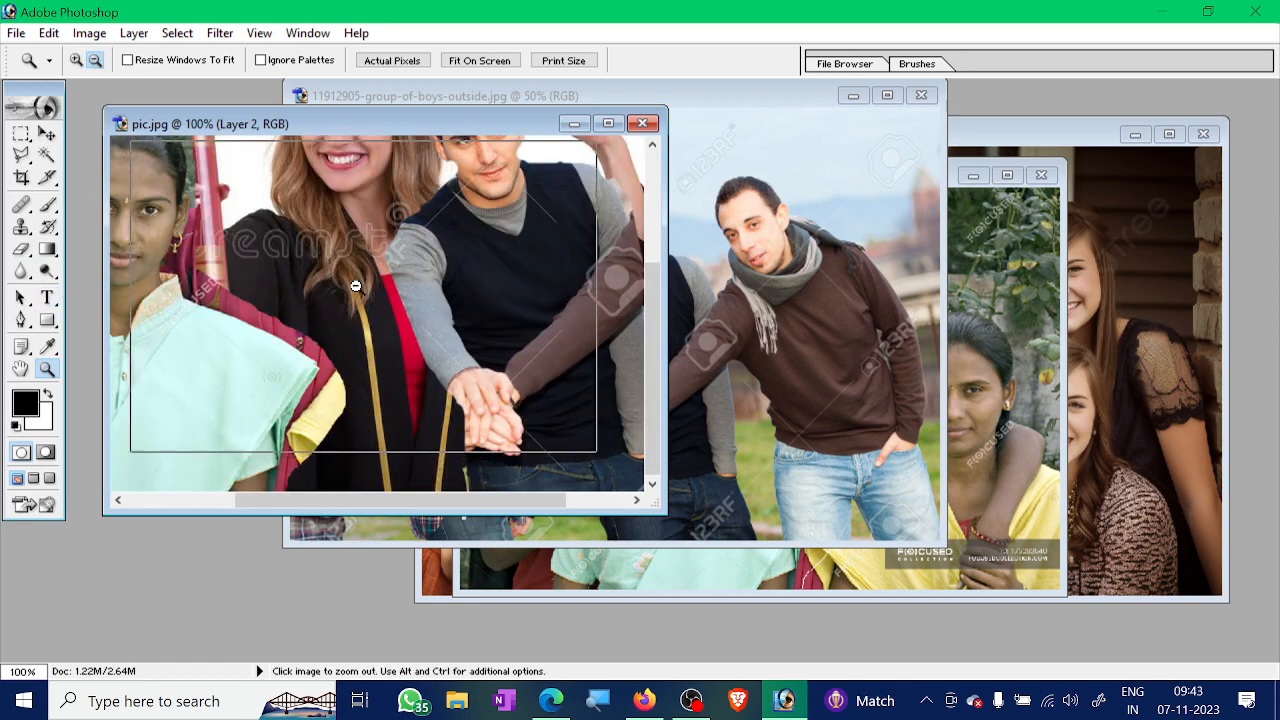
pyautogui.click(385, 286)
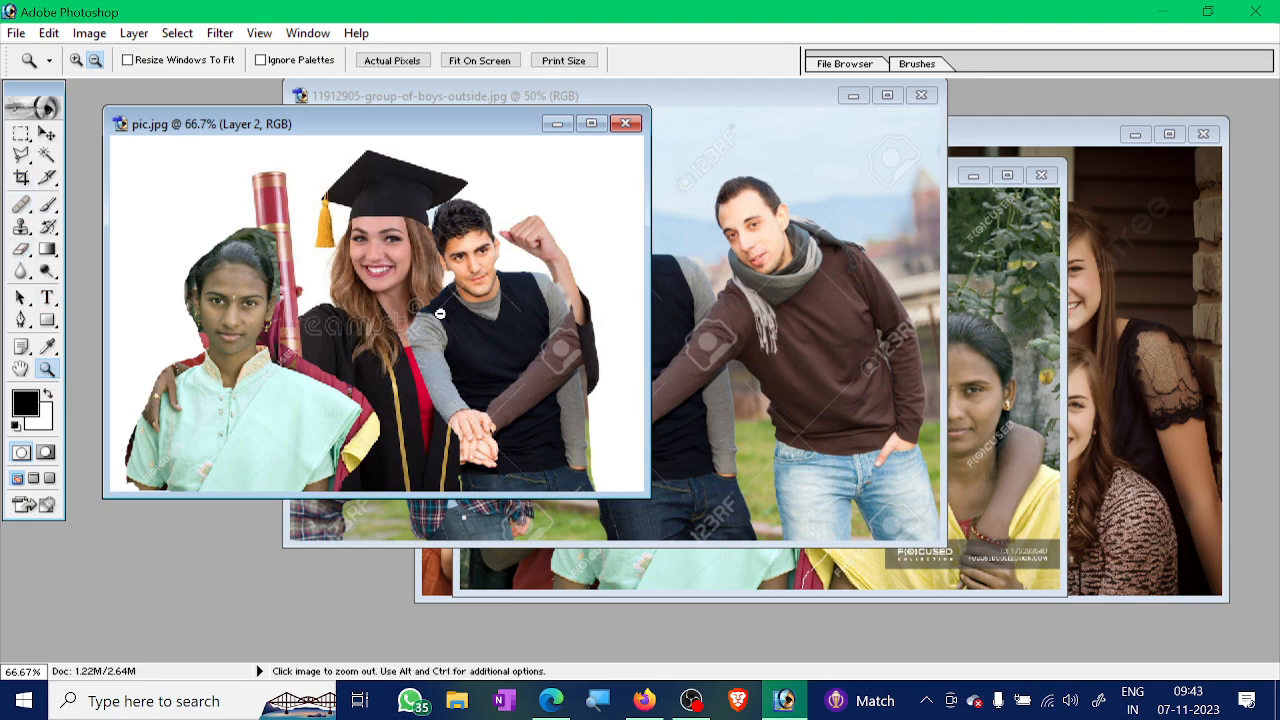
pyautogui.click(783, 355)
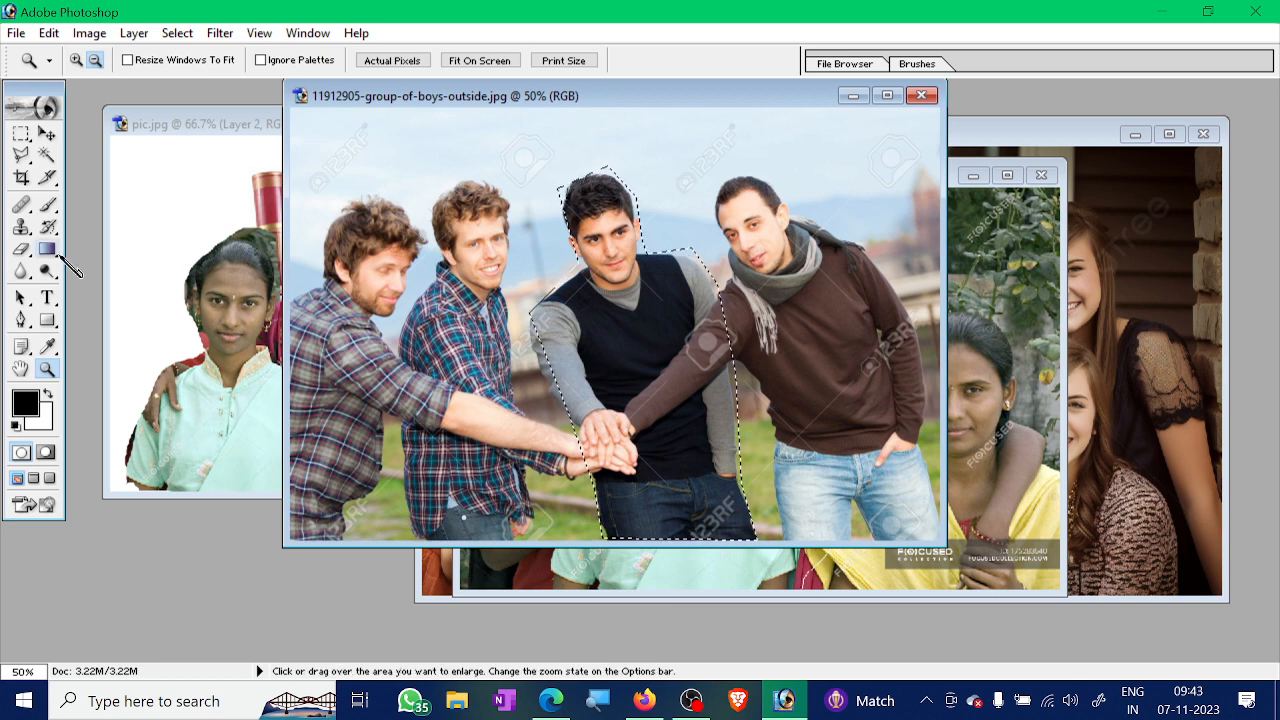
pyautogui.click(21, 154)
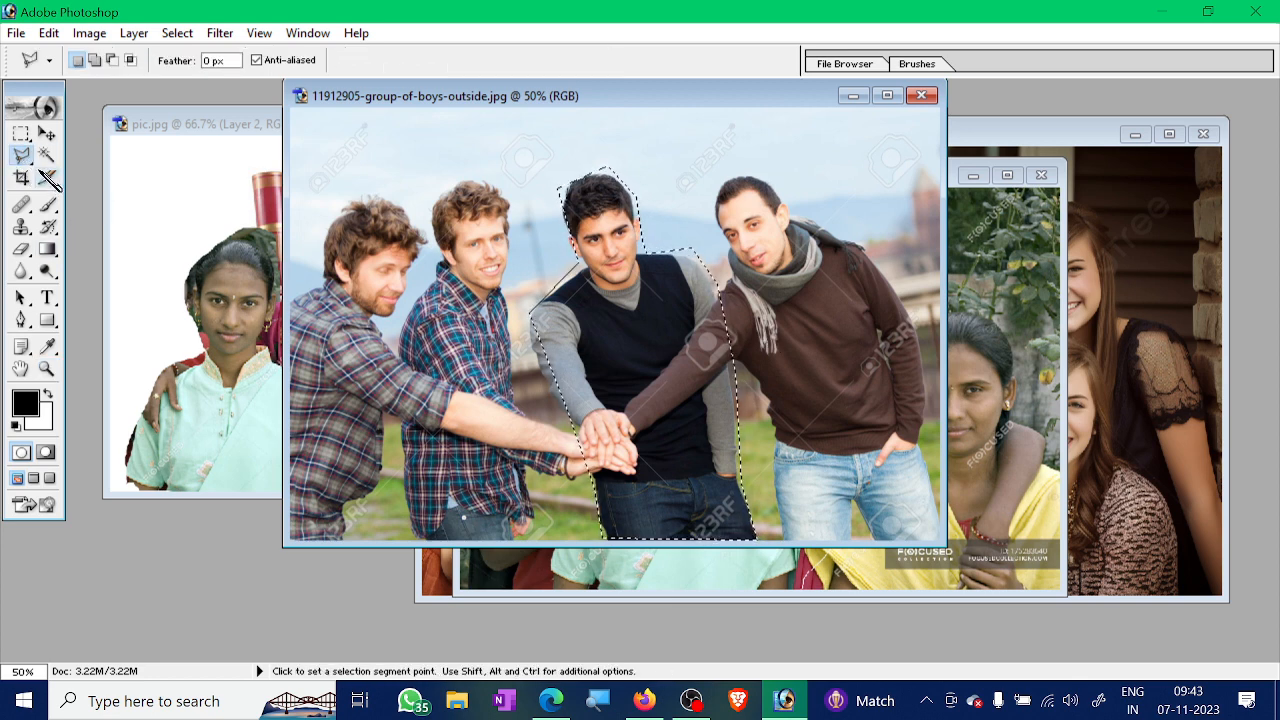
pyautogui.click(22, 155)
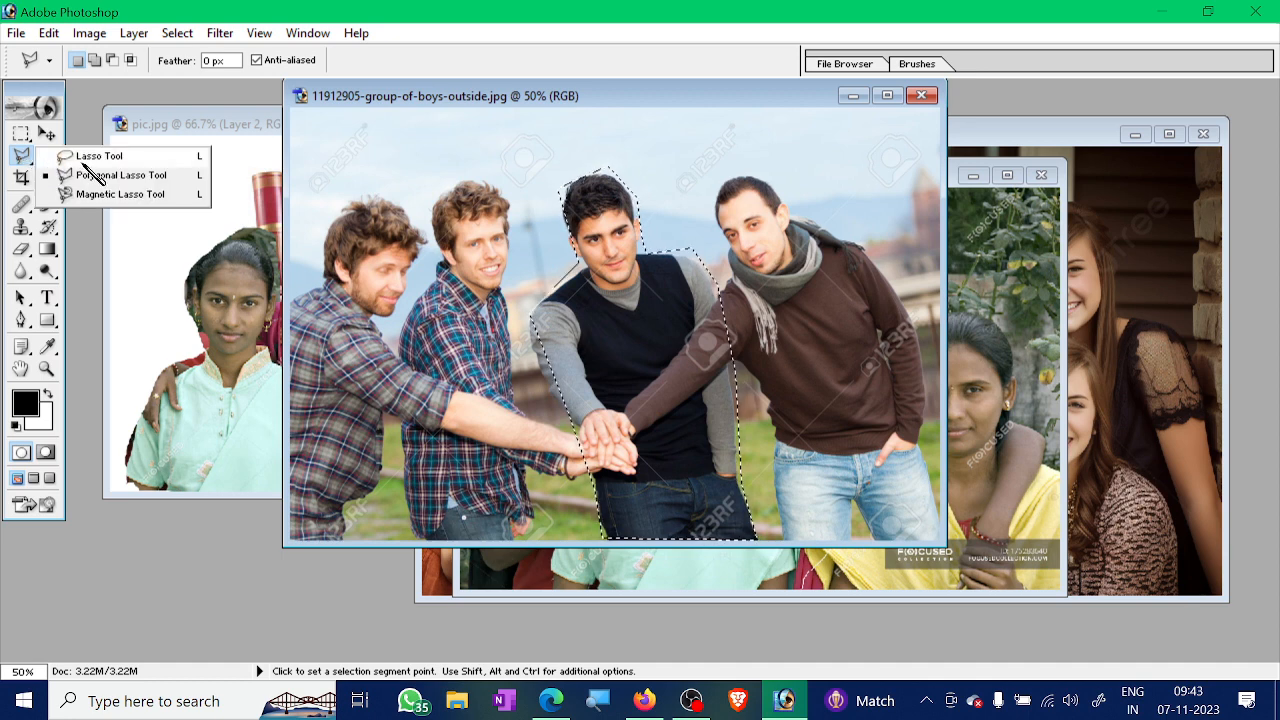
pyautogui.click(82, 160)
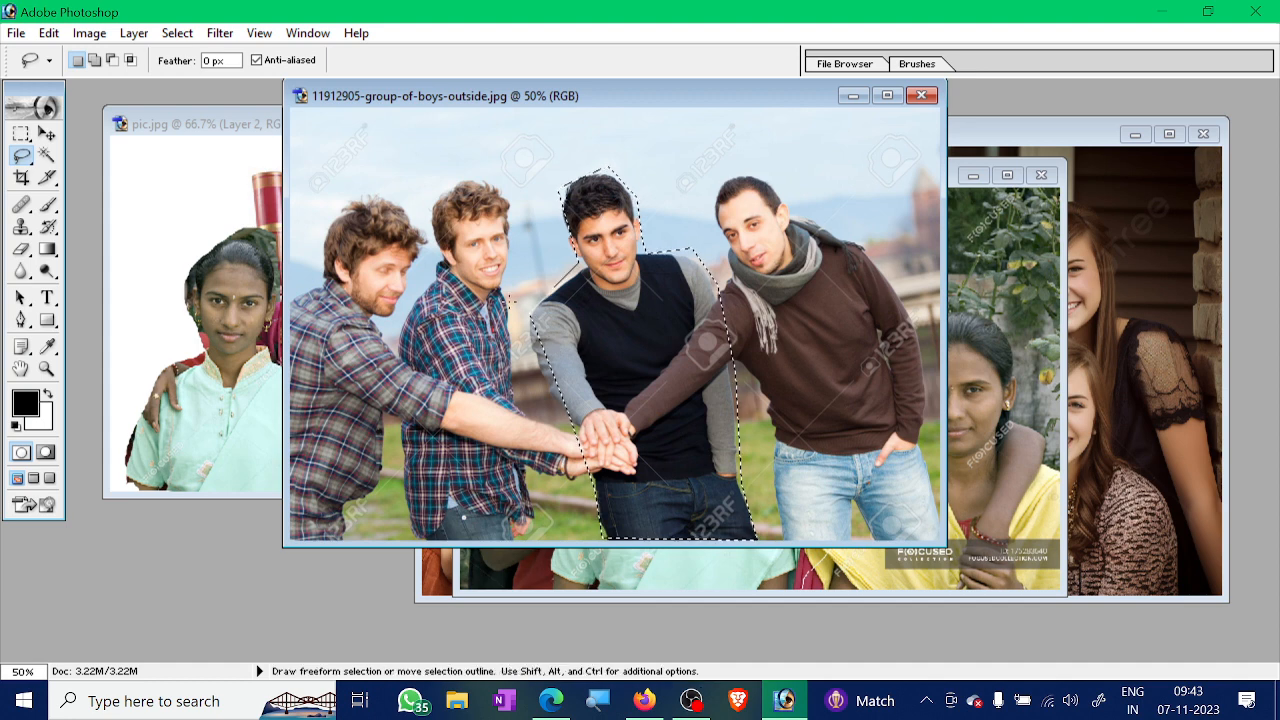
pyautogui.click(523, 330)
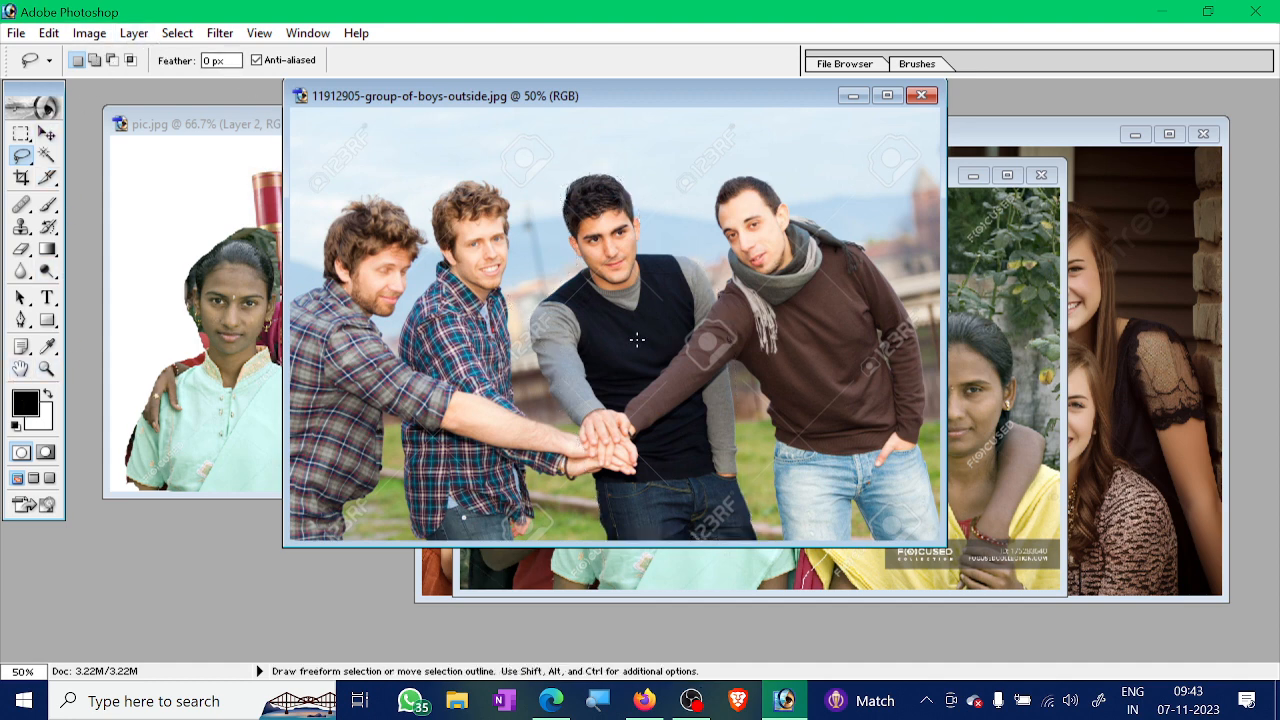
# Magnify the group-of-boys photo to 100% with the Zoom tool, framing the boy in the vest
pyautogui.click(46, 368)
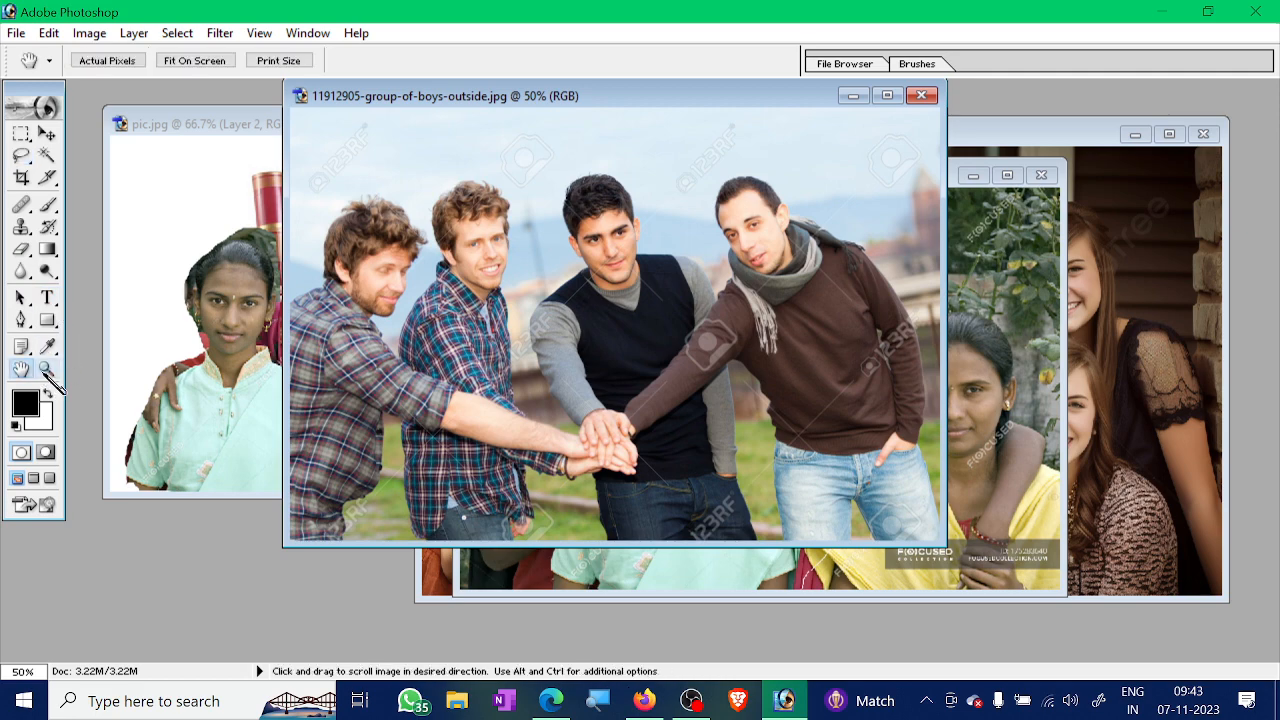
pyautogui.click(77, 61)
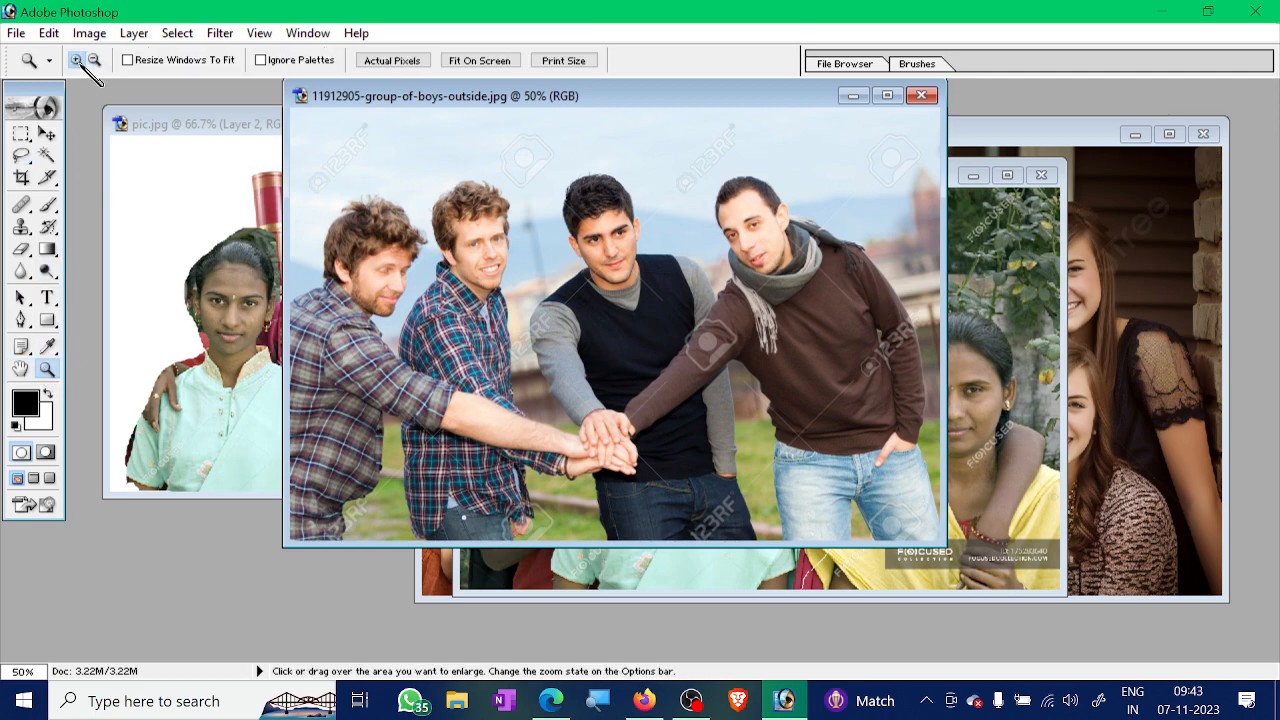
pyautogui.click(669, 321)
pyautogui.click(510, 315)
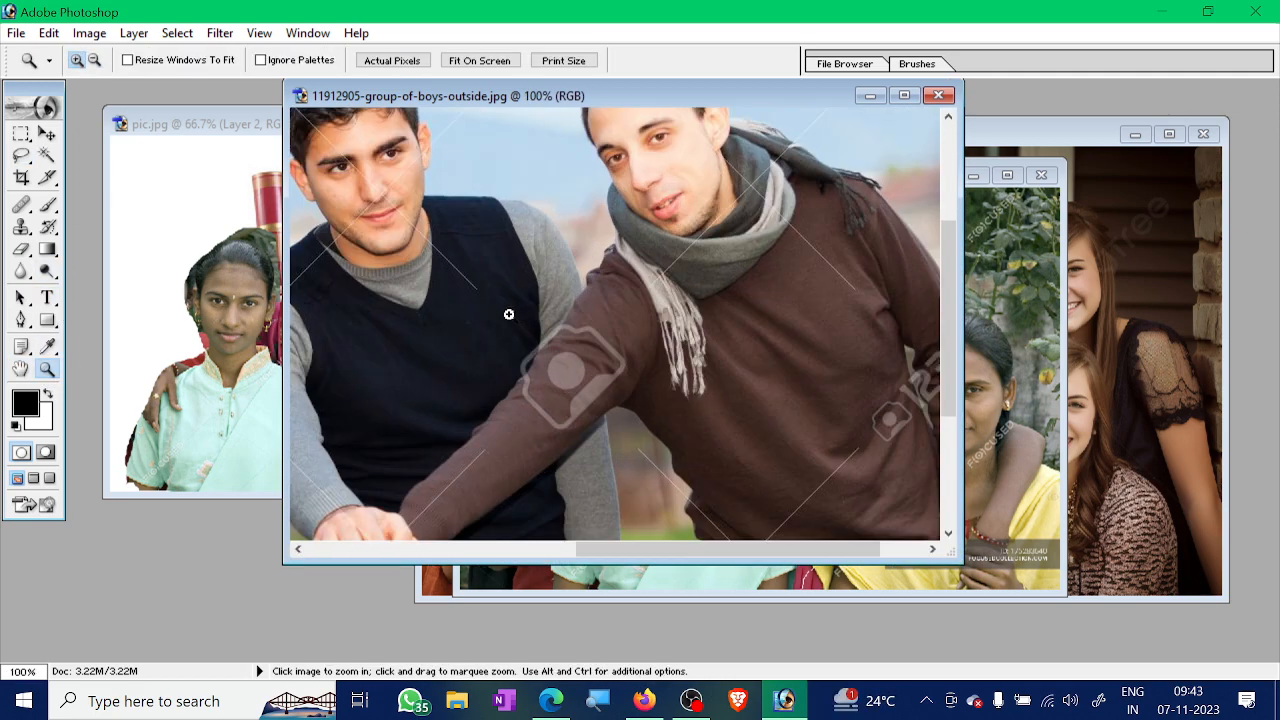
pyautogui.moveTo(623, 565); pyautogui.dragTo(555, 565)
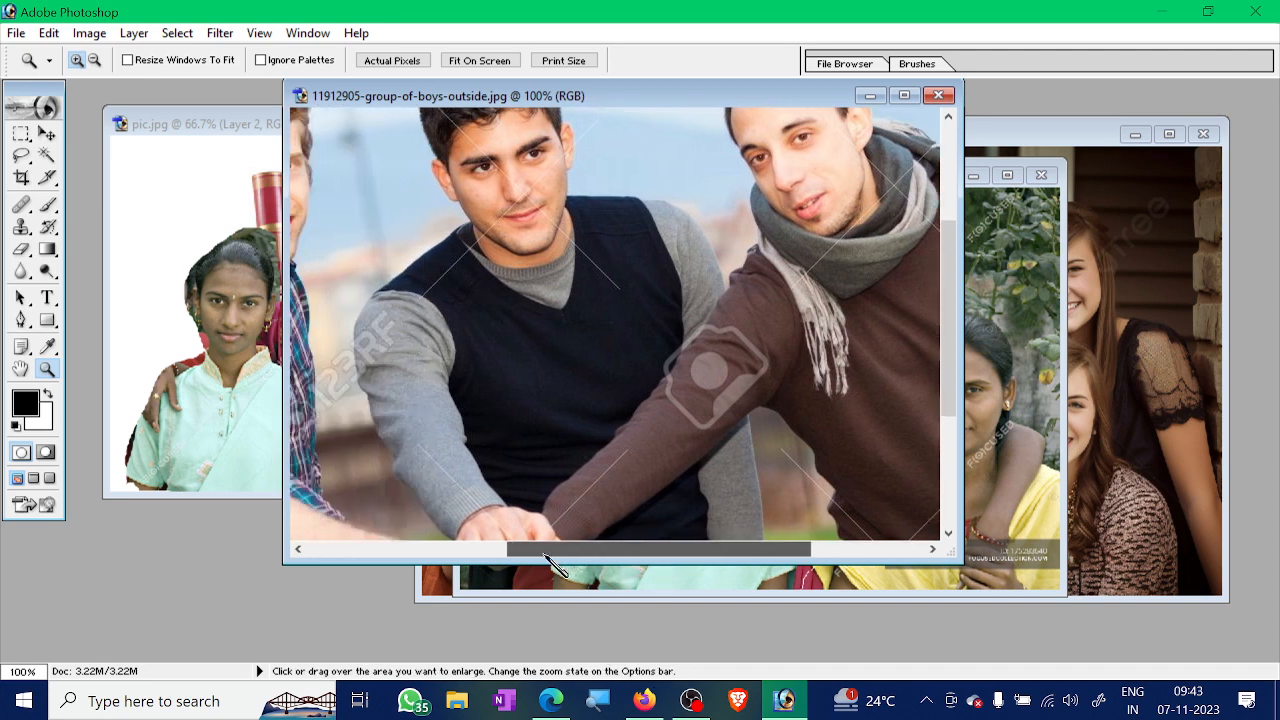
pyautogui.click(554, 370)
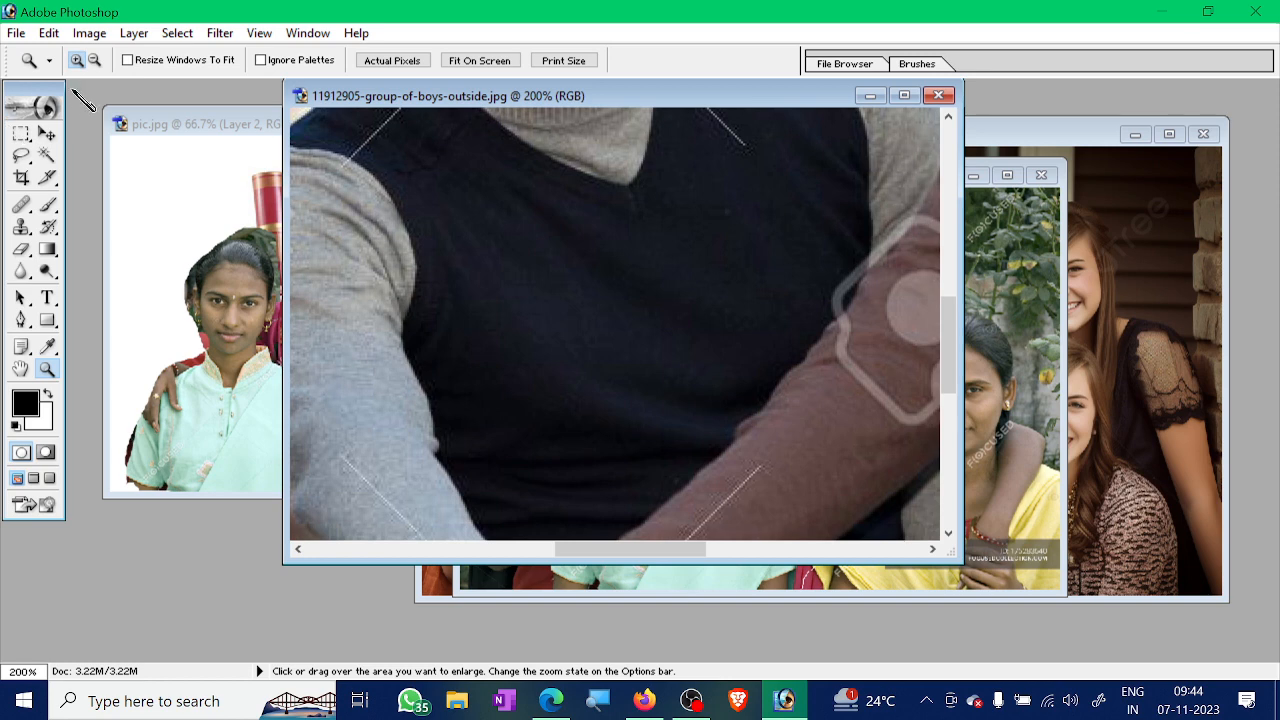
pyautogui.click(95, 60)
pyautogui.click(524, 313)
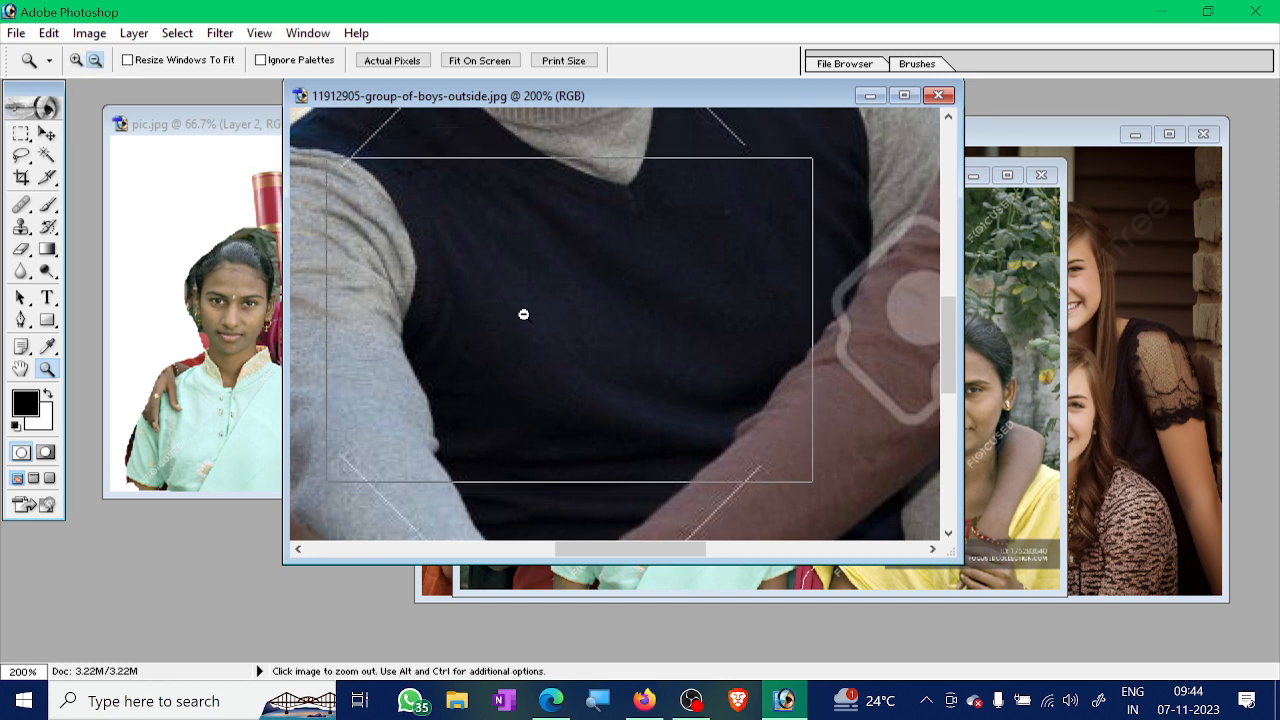
pyautogui.scroll(3, 591, 299)
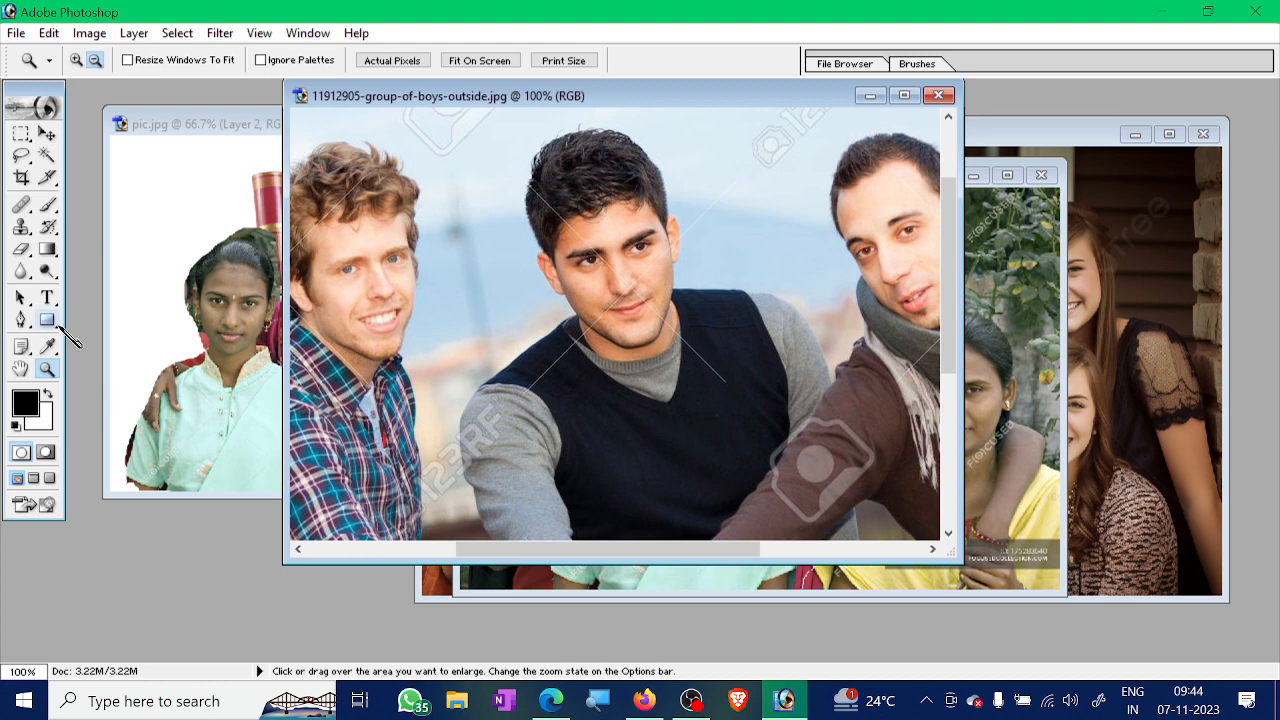
# Outline the vest boy's head and shoulders with the freehand Lasso tool, try moving the selected area, and undo the move
pyautogui.click(21, 155)
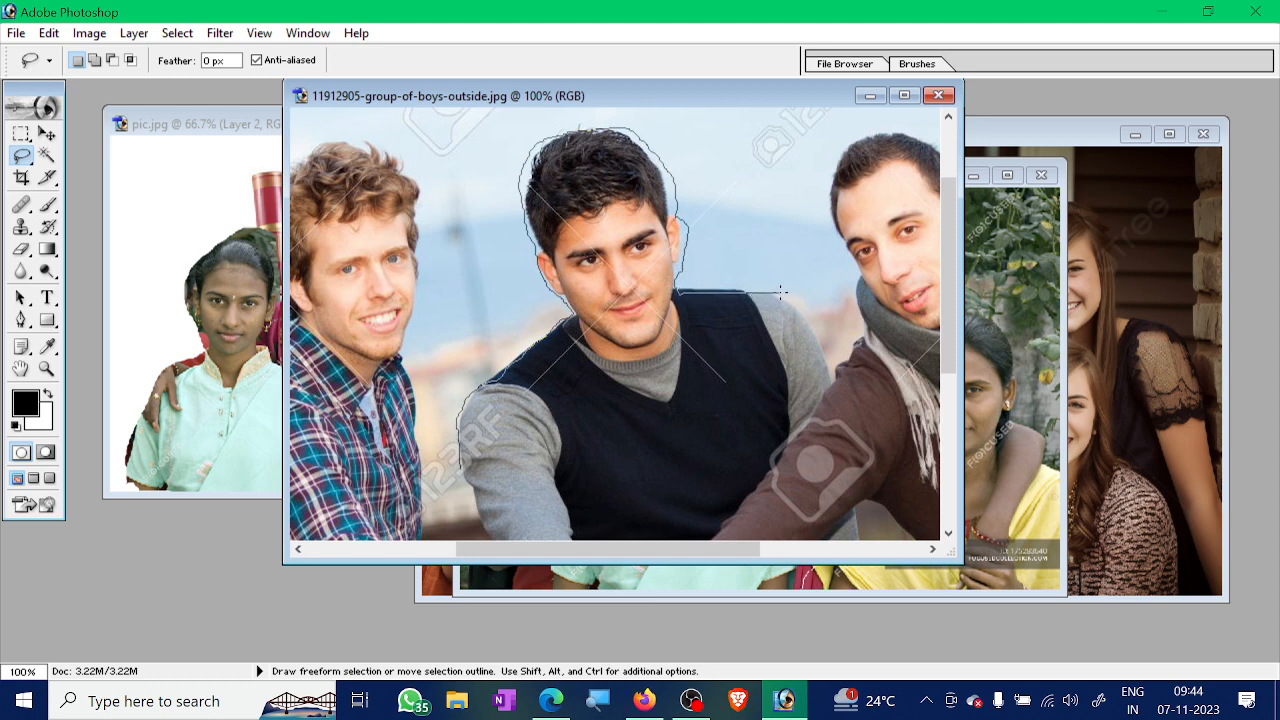
pyautogui.moveTo(781, 292); pyautogui.dragTo(781, 293)
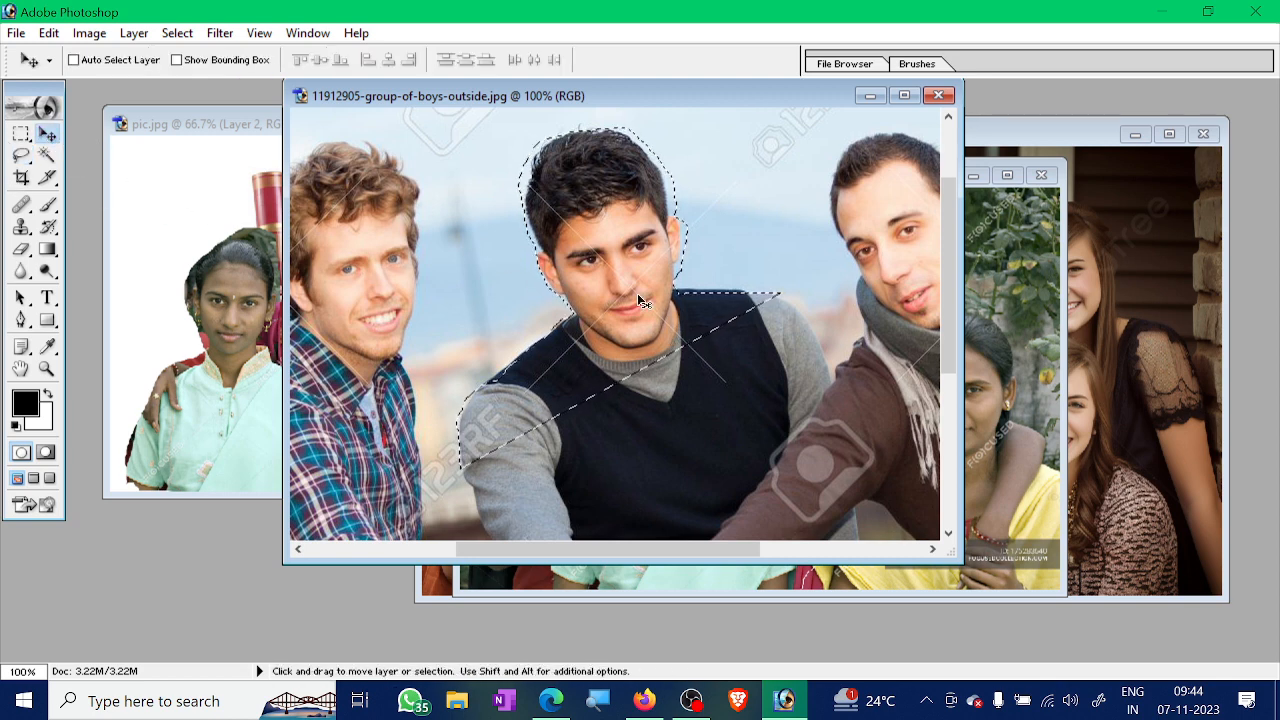
pyautogui.moveTo(640, 288); pyautogui.dragTo(555, 330)
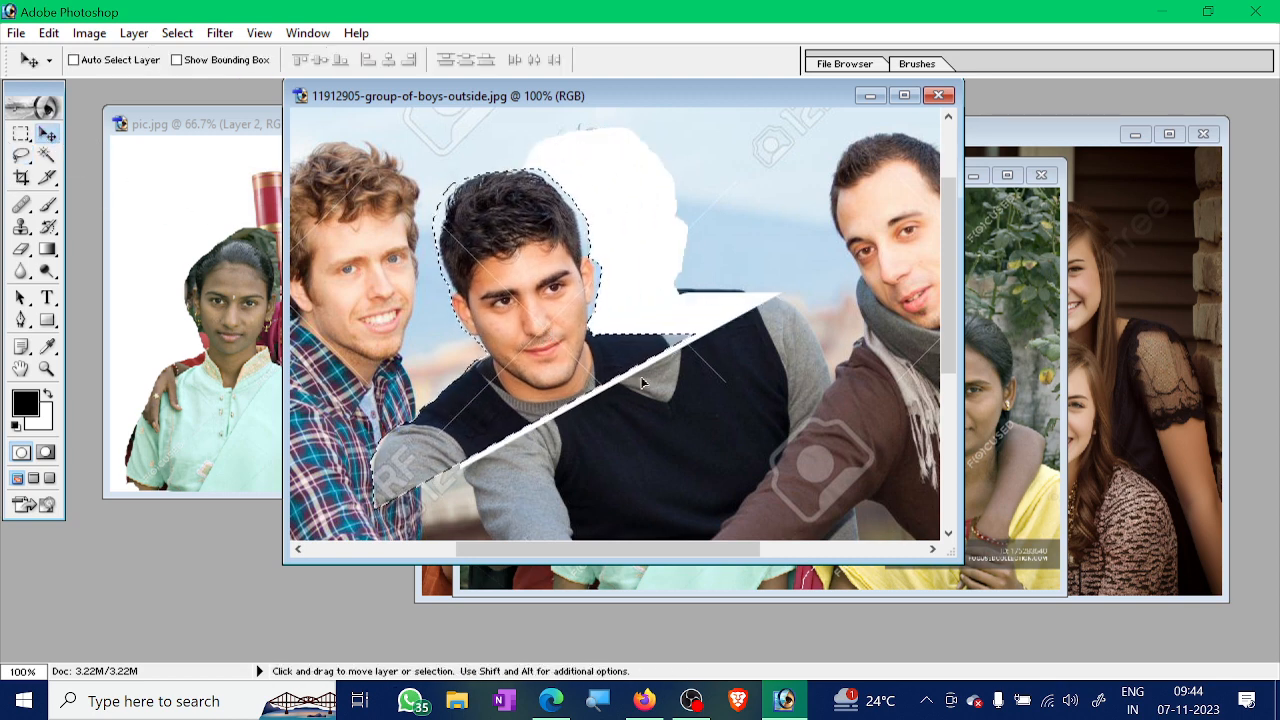
pyautogui.hotkey('ctrl', 'z')
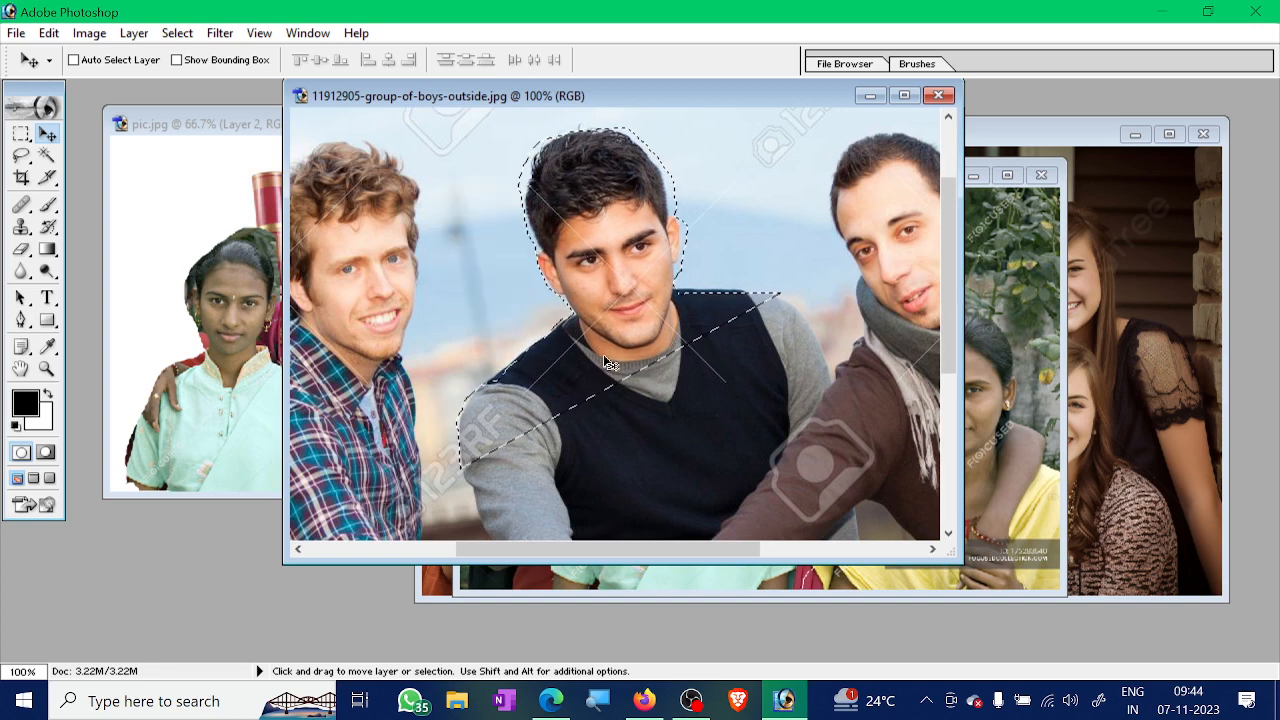
# Replace the freehand selection with a Magnetic Lasso outline of the vest boy's head and upper body, and shift the cutout toward the boy in plaid
pyautogui.click(21, 156)
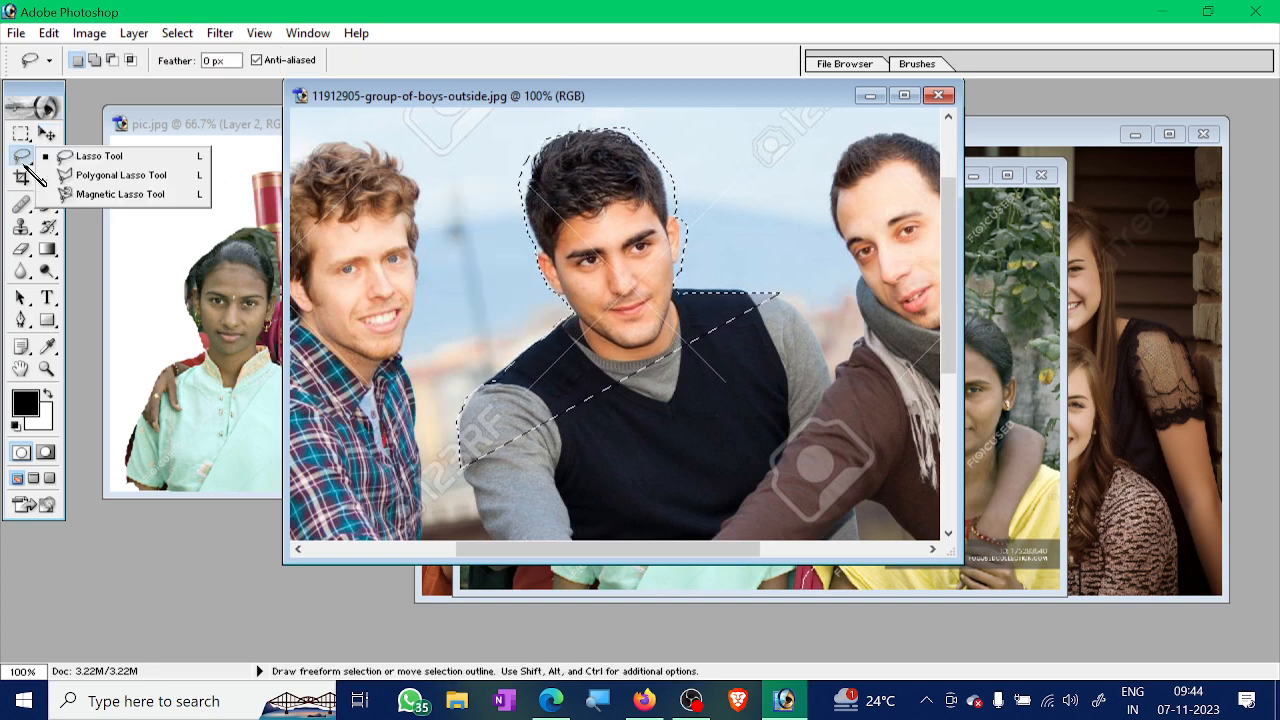
pyautogui.click(101, 196)
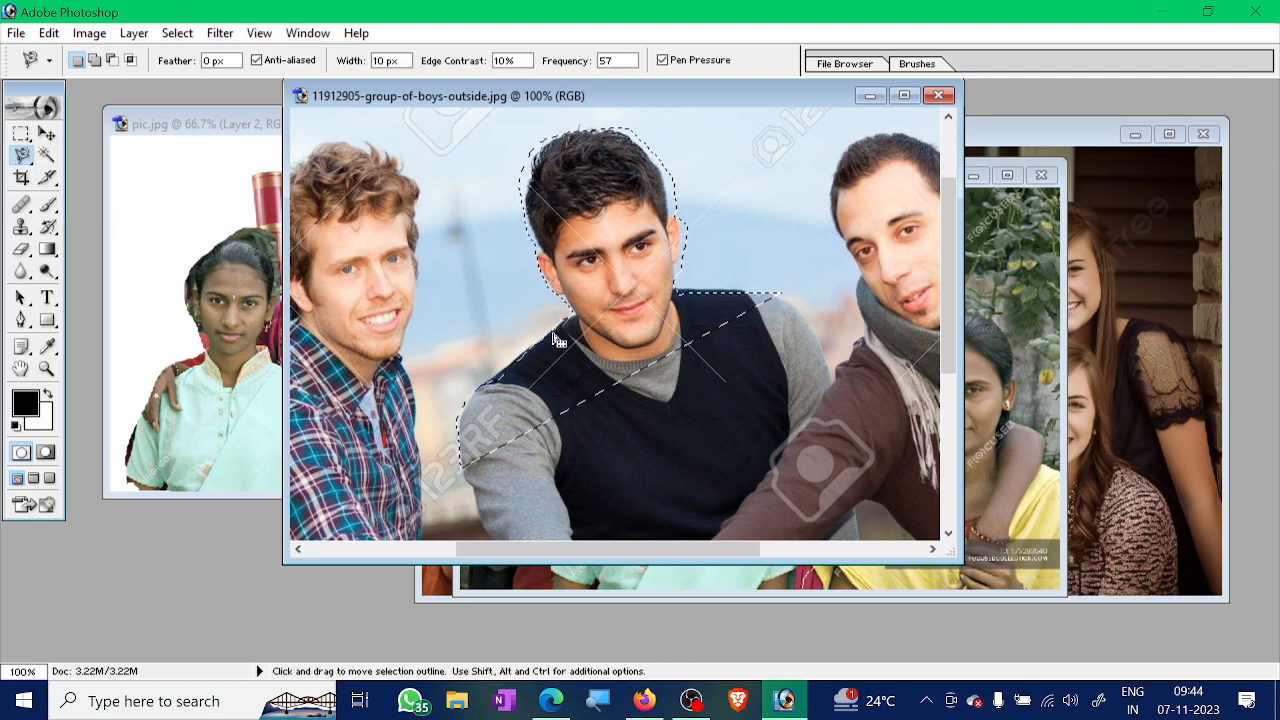
pyautogui.hotkey('ctrl', 'd')
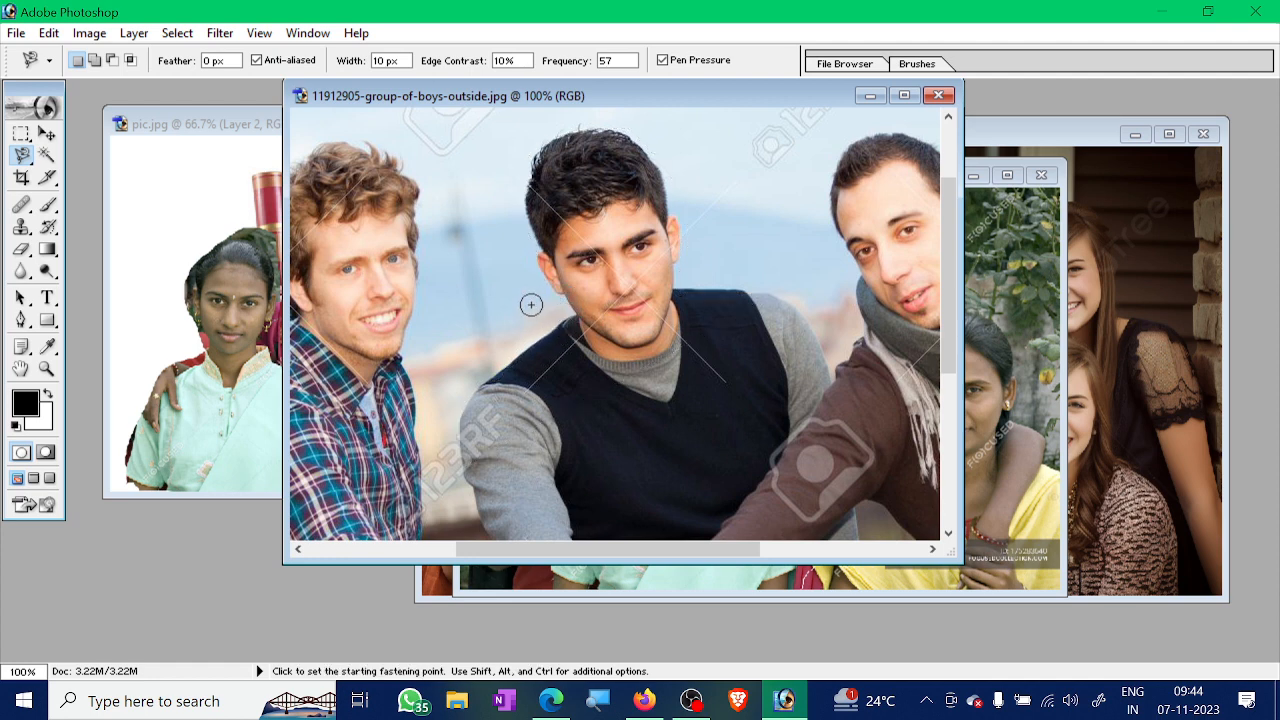
pyautogui.click(473, 389)
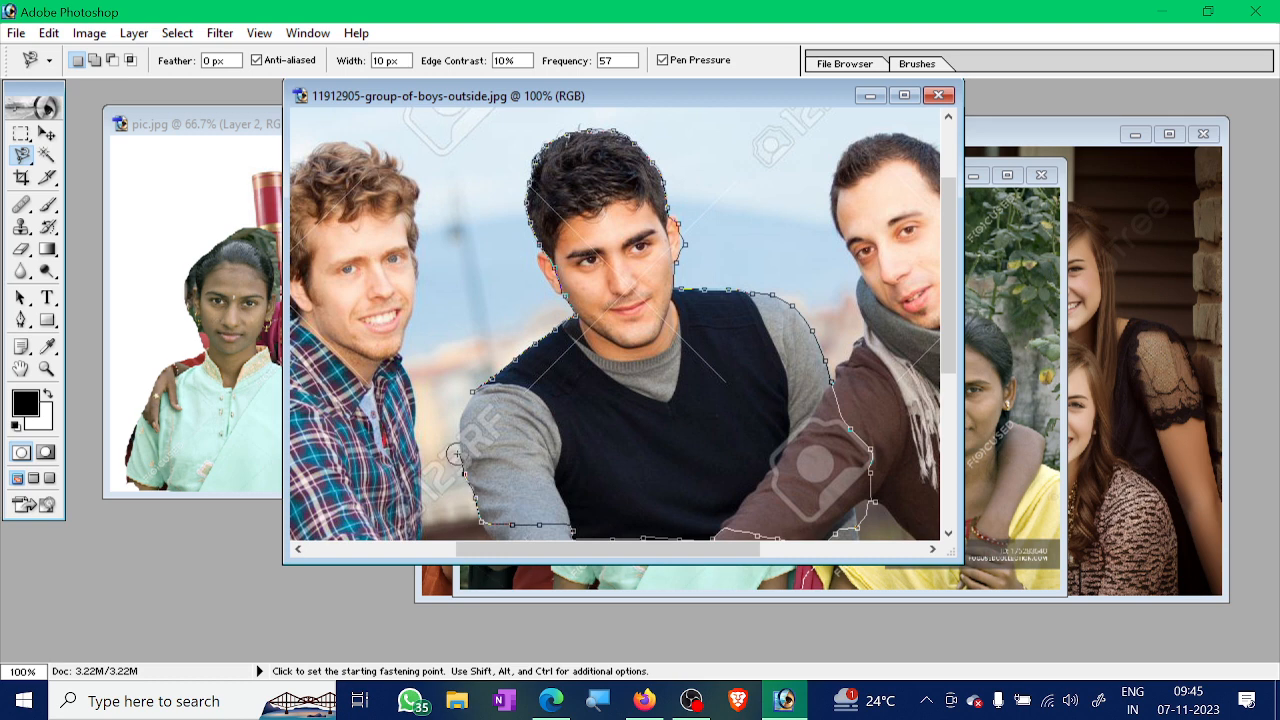
pyautogui.doubleClick(476, 381)
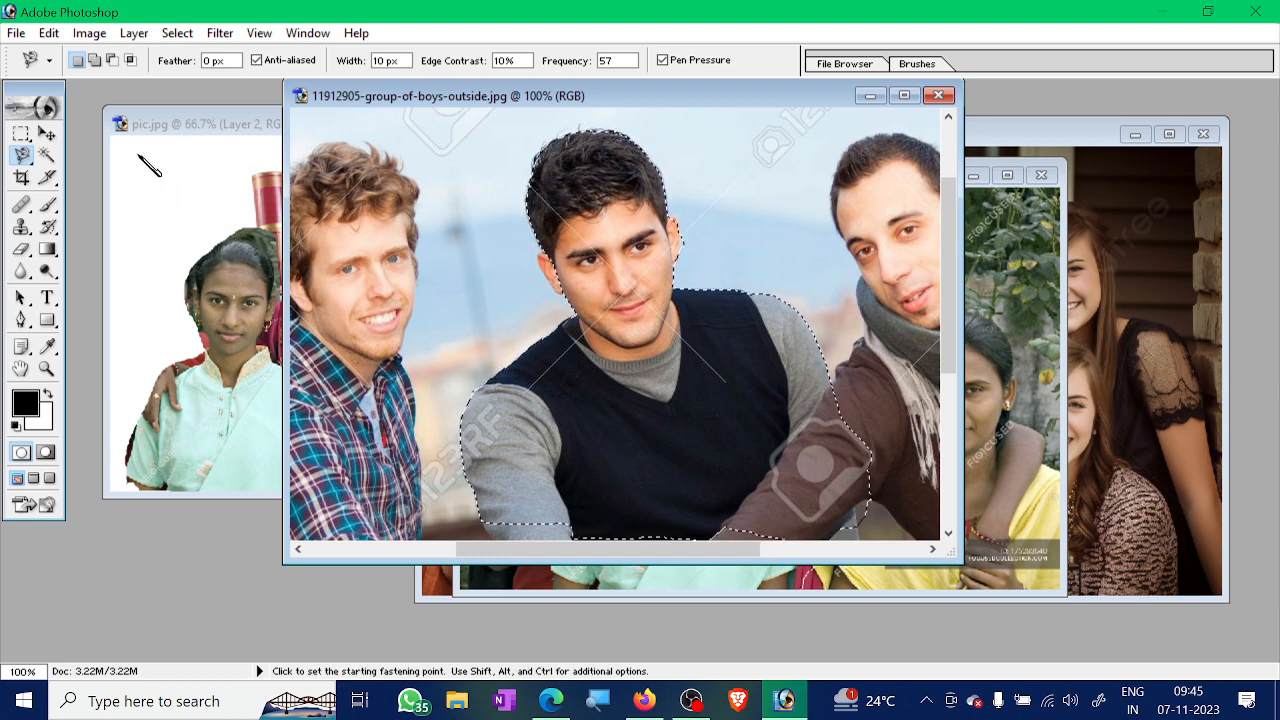
pyautogui.click(47, 133)
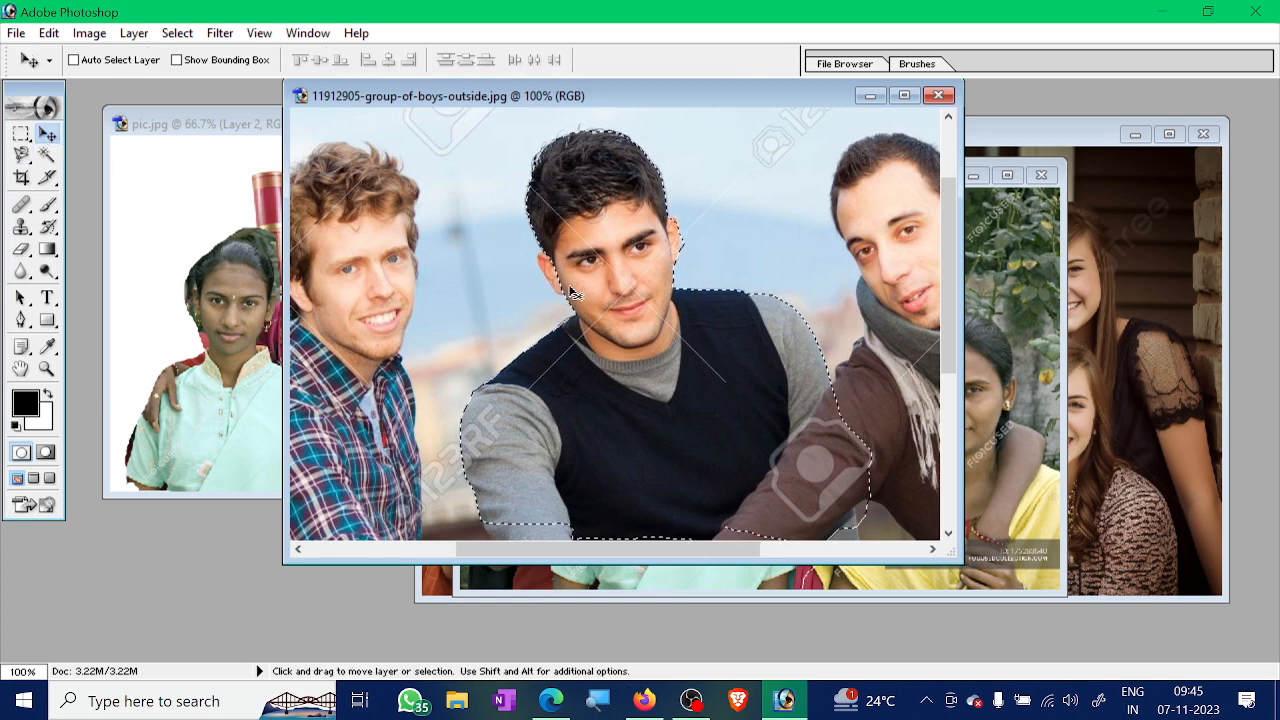
pyautogui.moveTo(583, 289); pyautogui.dragTo(508, 287)
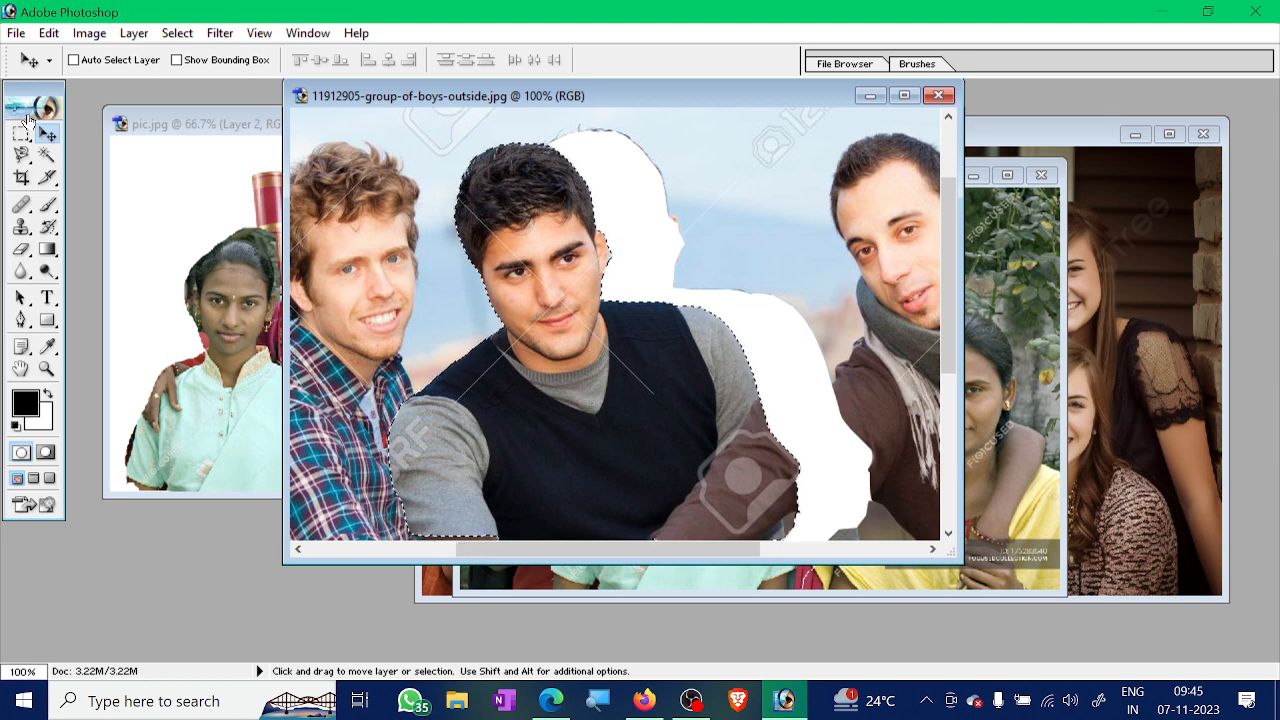
# Revert pic.jpg to its last saved version
pyautogui.click(213, 221)
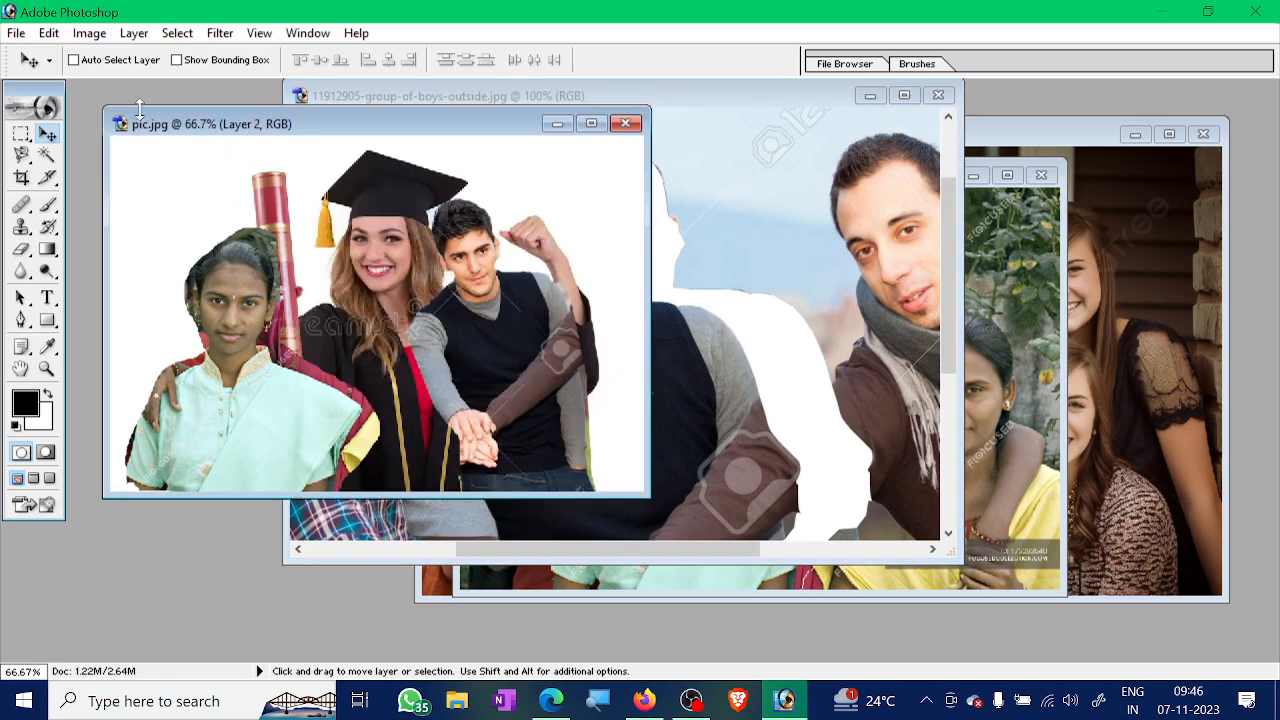
pyautogui.click(16, 33)
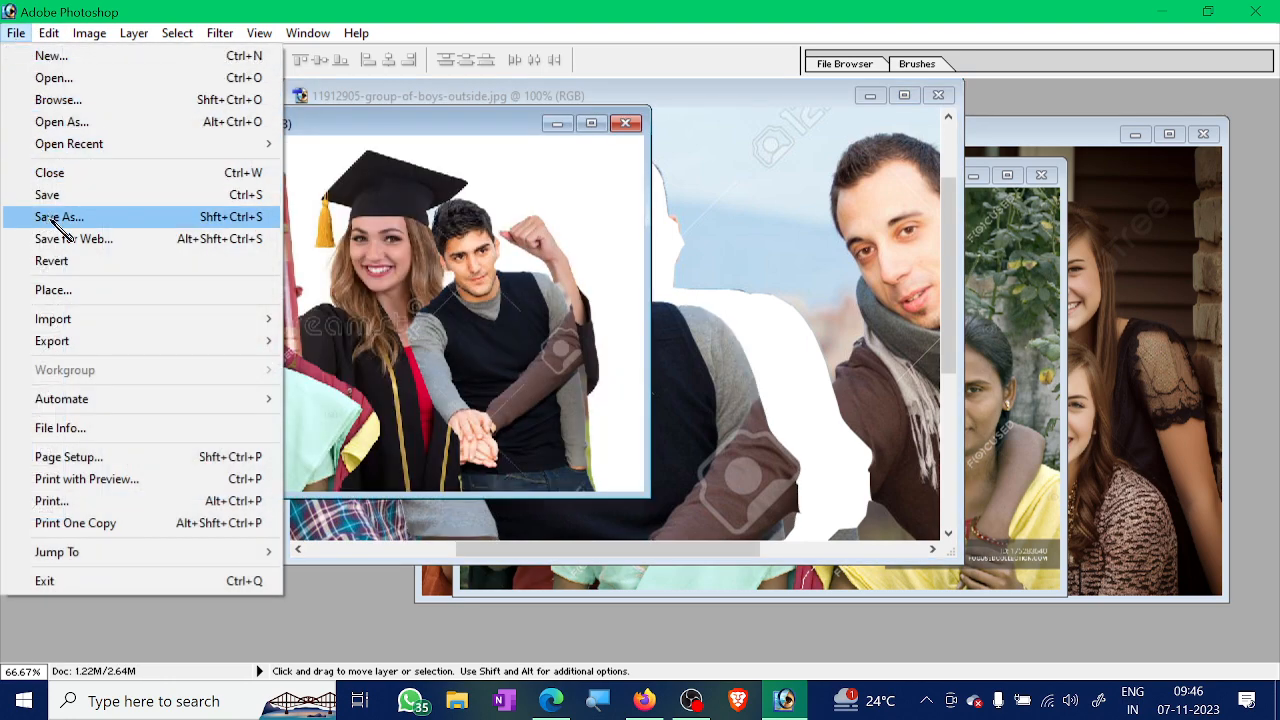
pyautogui.click(108, 263)
# Place the selected boy in the vest into pic.jpg, beside the graduate on her diploma side
pyautogui.click(705, 385)
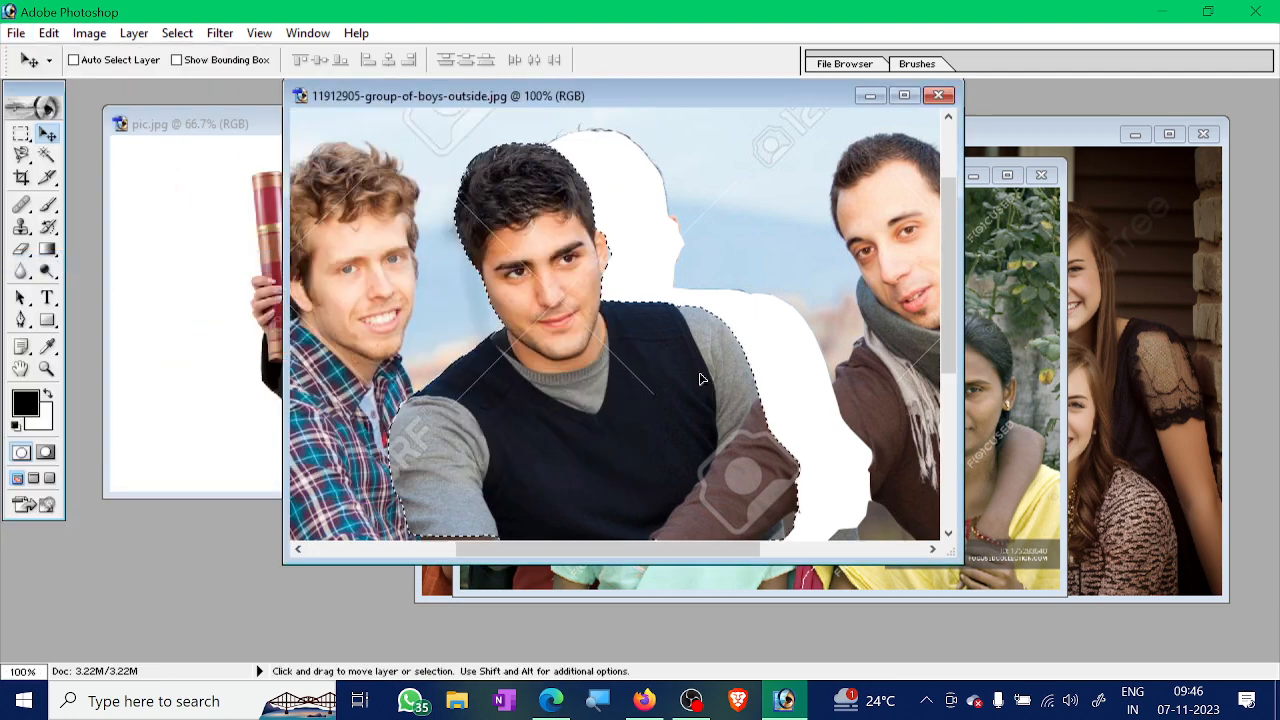
pyautogui.moveTo(546, 391); pyautogui.dragTo(188, 426)
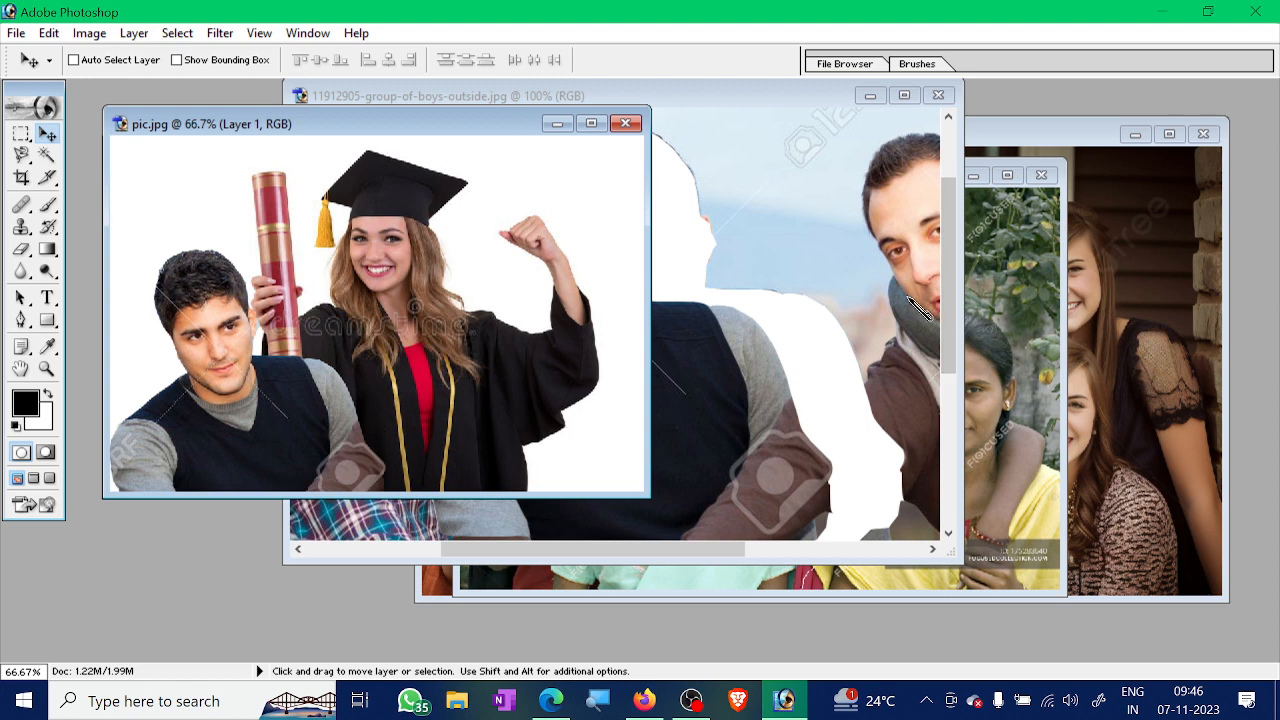
# Revert the group-of-boys photo to its last saved version
pyautogui.click(751, 101)
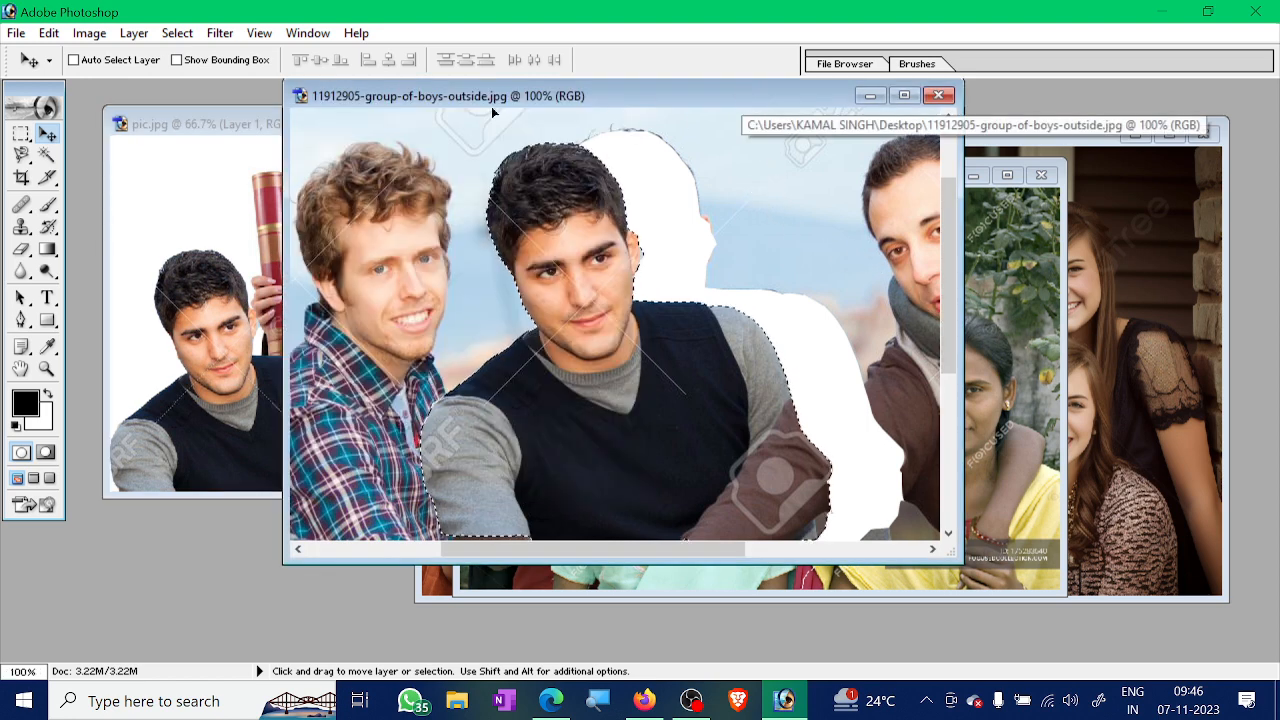
pyautogui.click(16, 33)
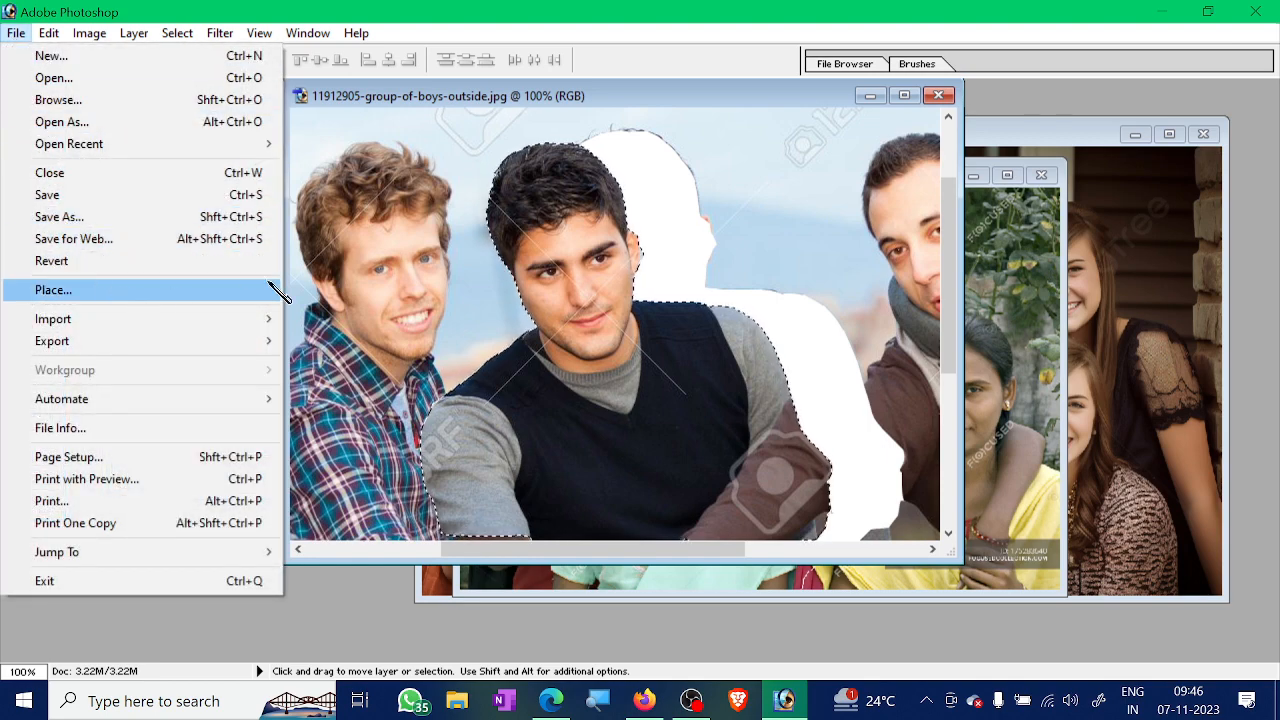
pyautogui.click(90, 262)
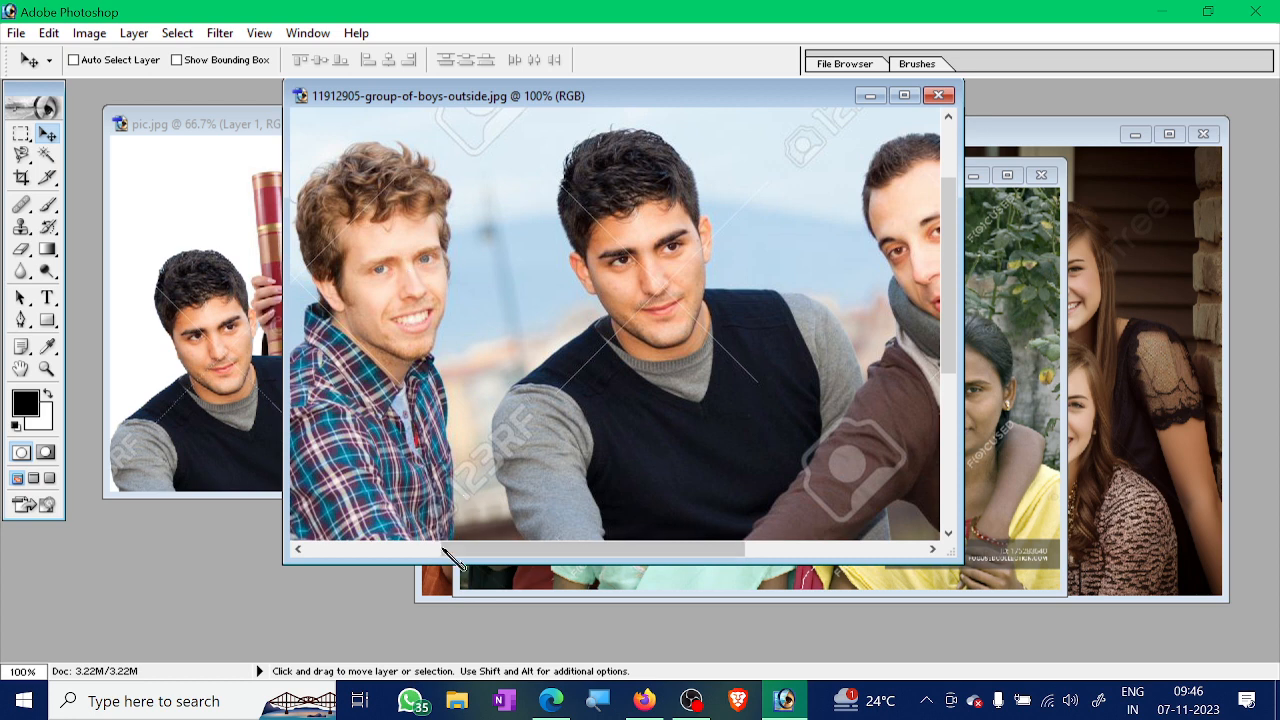
# Try tracing the boy in the scarf with the Magnetic Lasso tool, and remove the outline's fastening points
pyautogui.moveTo(471, 549); pyautogui.dragTo(330, 556)
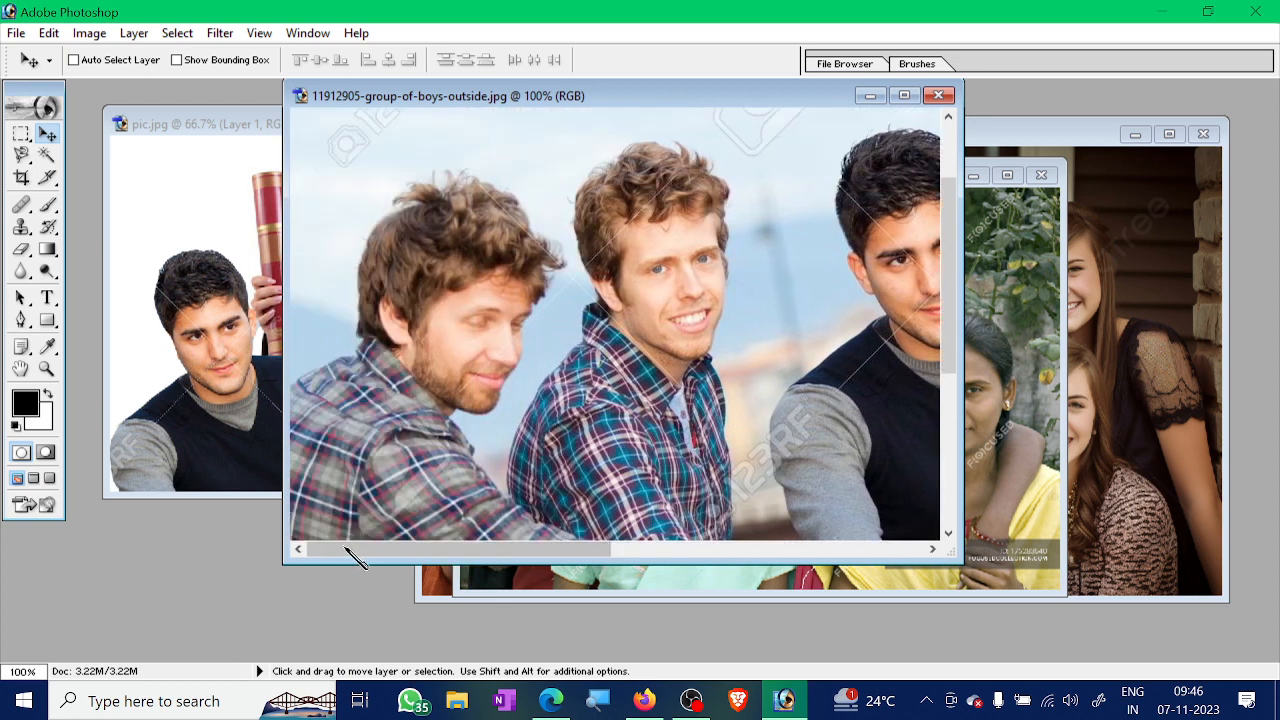
pyautogui.moveTo(588, 545); pyautogui.dragTo(905, 568)
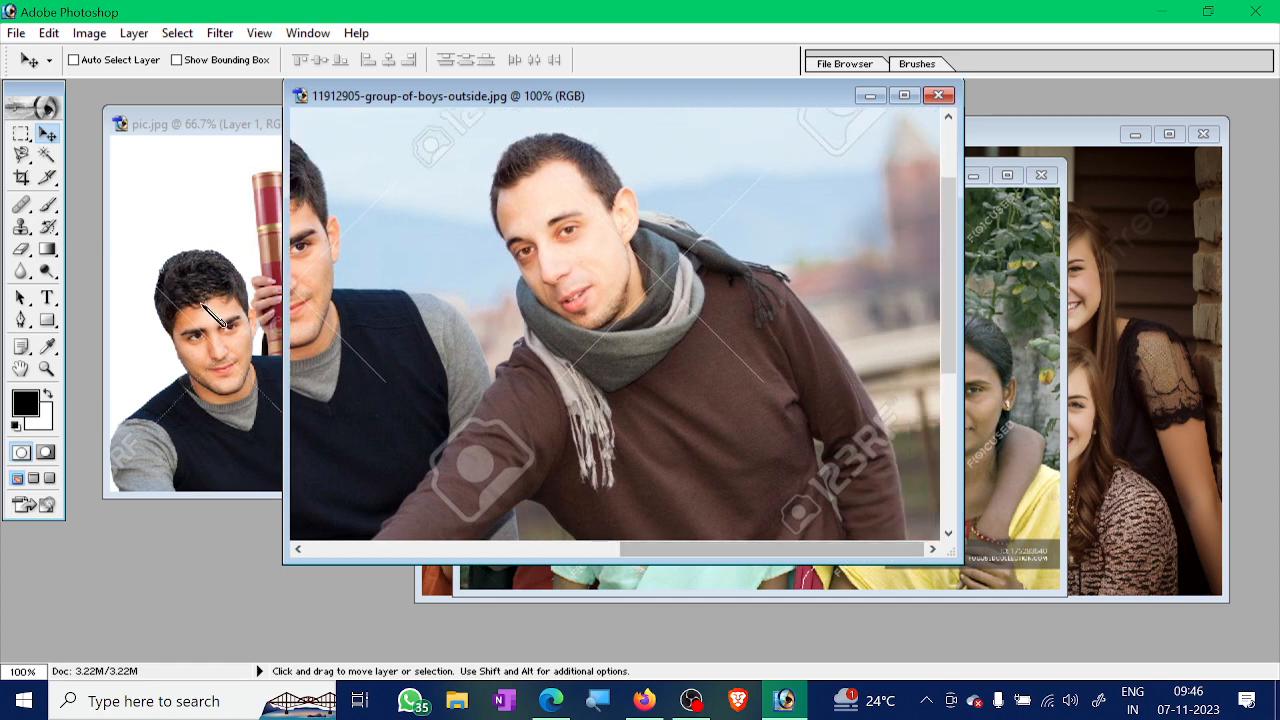
pyautogui.click(22, 155)
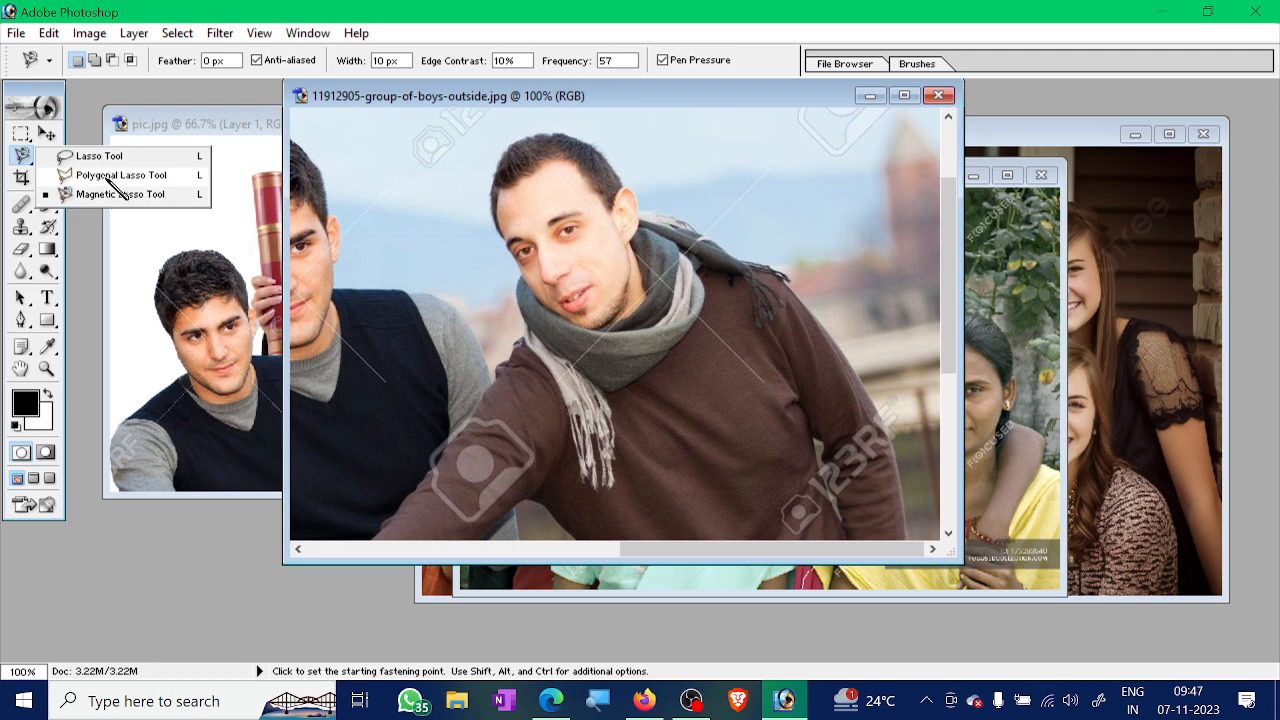
pyautogui.click(237, 12)
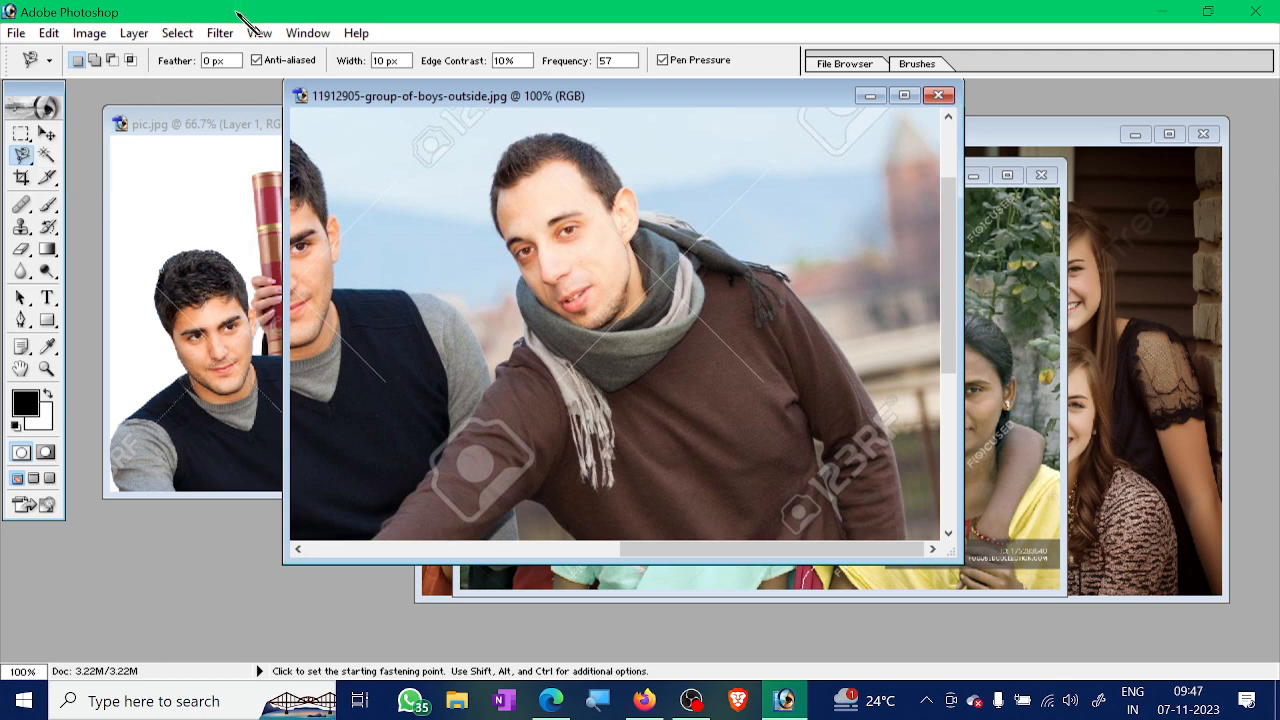
pyautogui.click(22, 155)
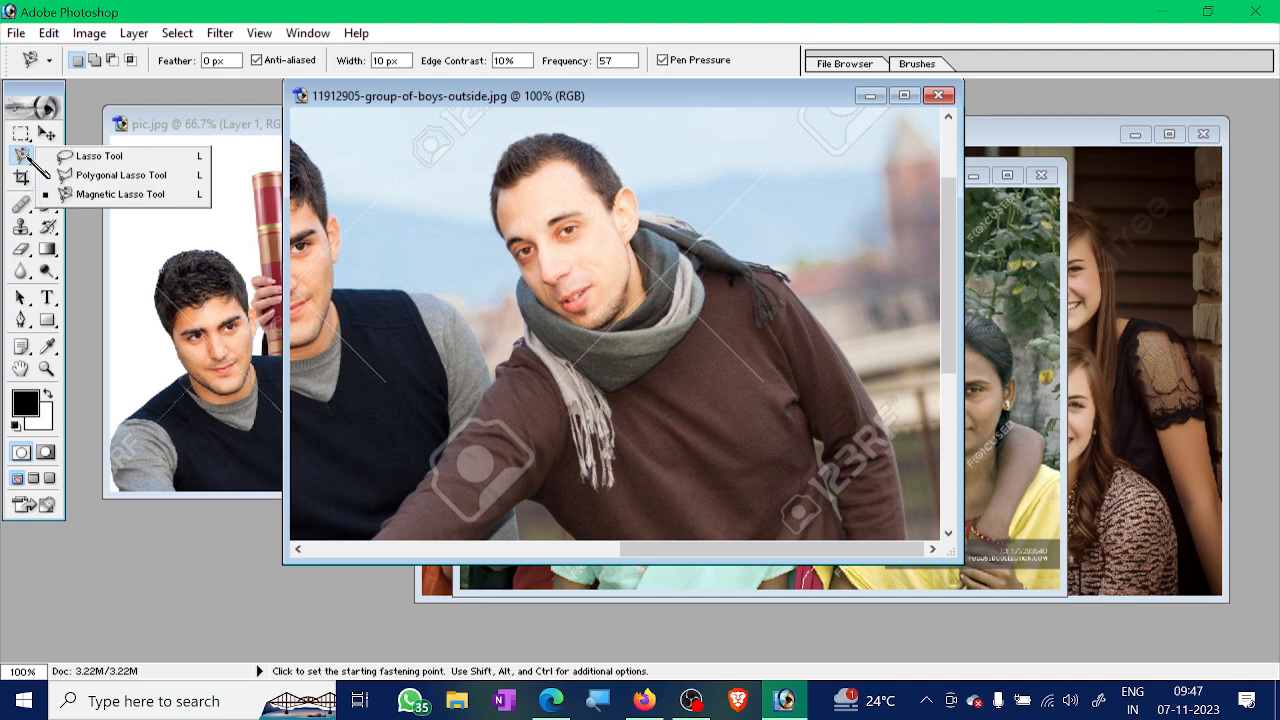
pyautogui.click(86, 199)
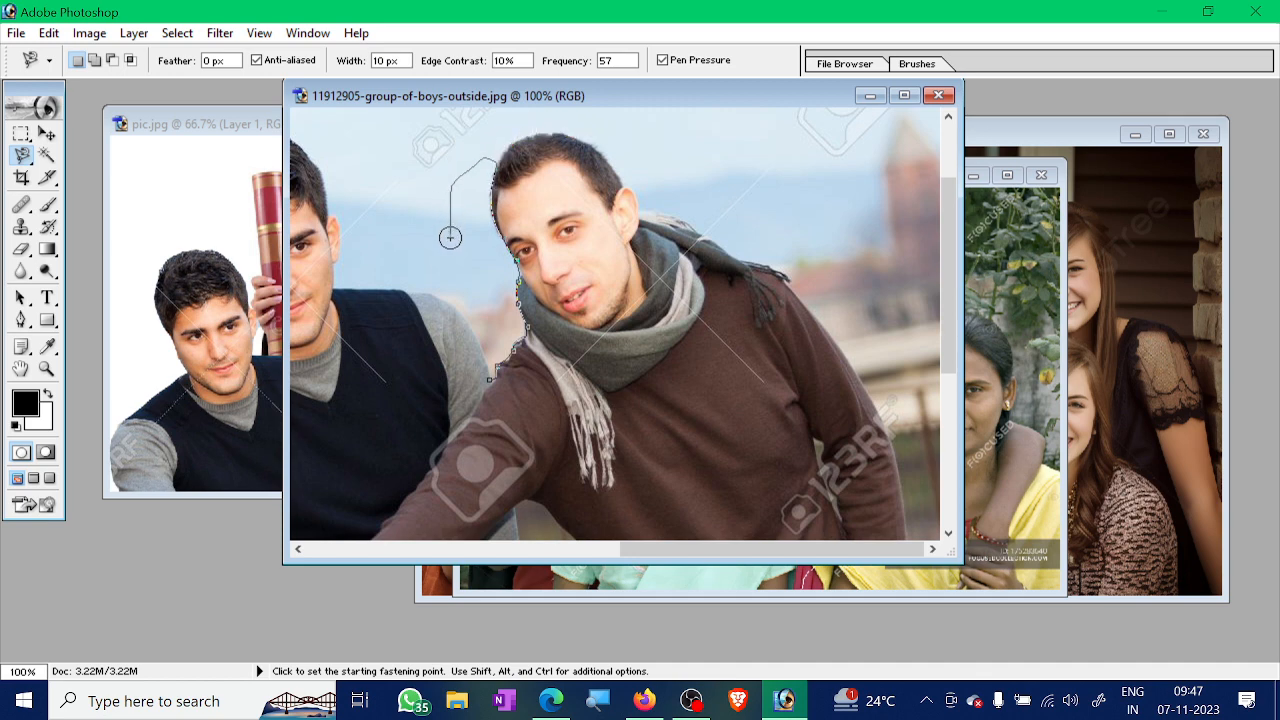
pyautogui.press('Delete')
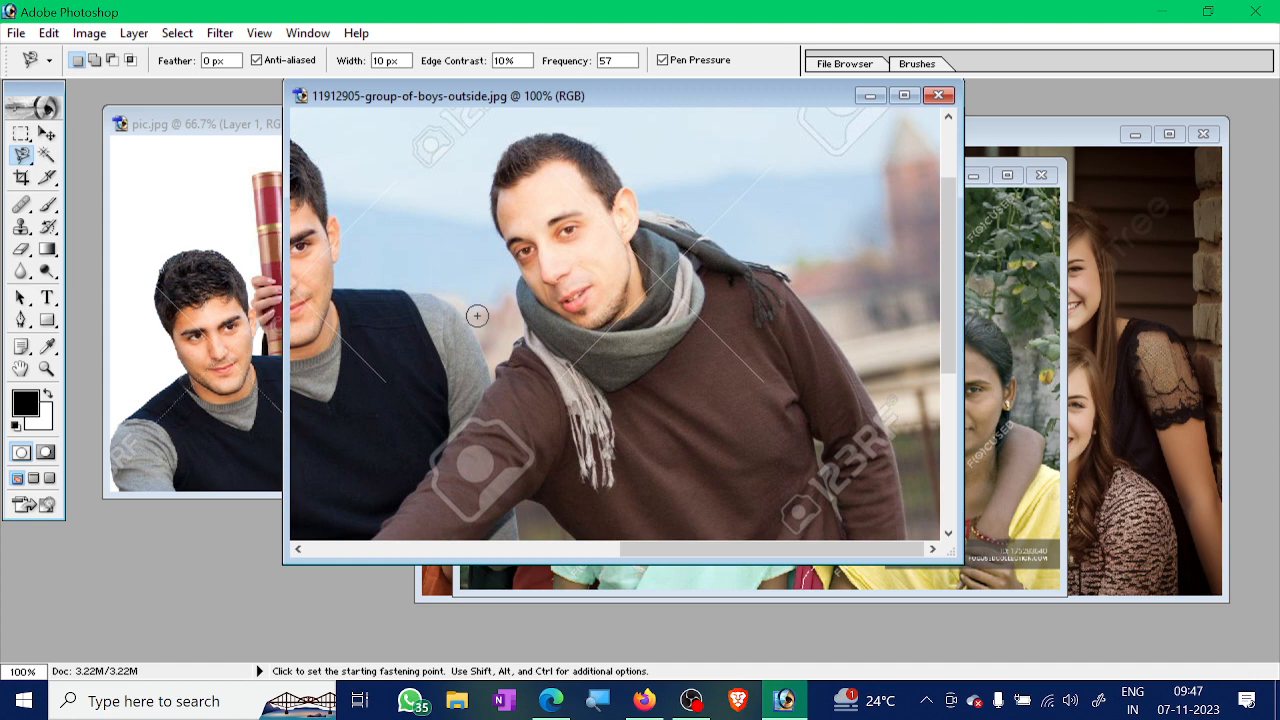
# Select the empty area around the pasted boy on pic.jpg's Layer 1 with the Magic Wand
pyautogui.click(33, 156)
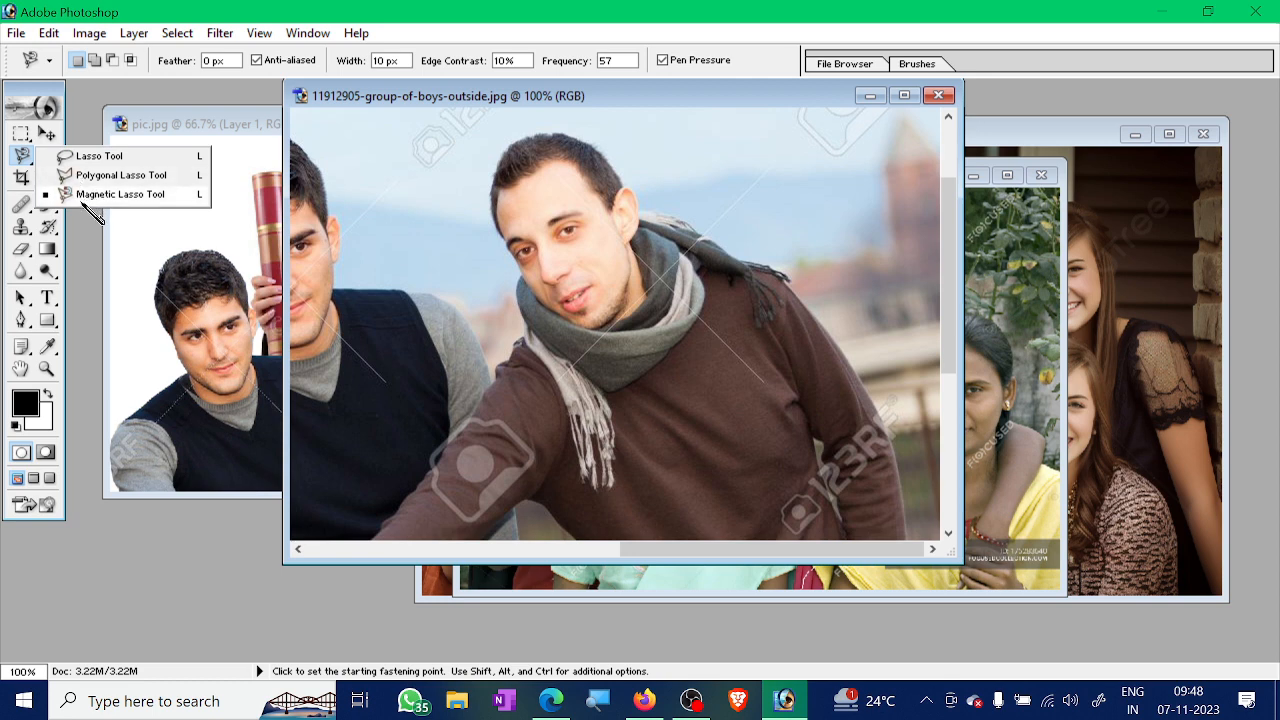
pyautogui.click(150, 122)
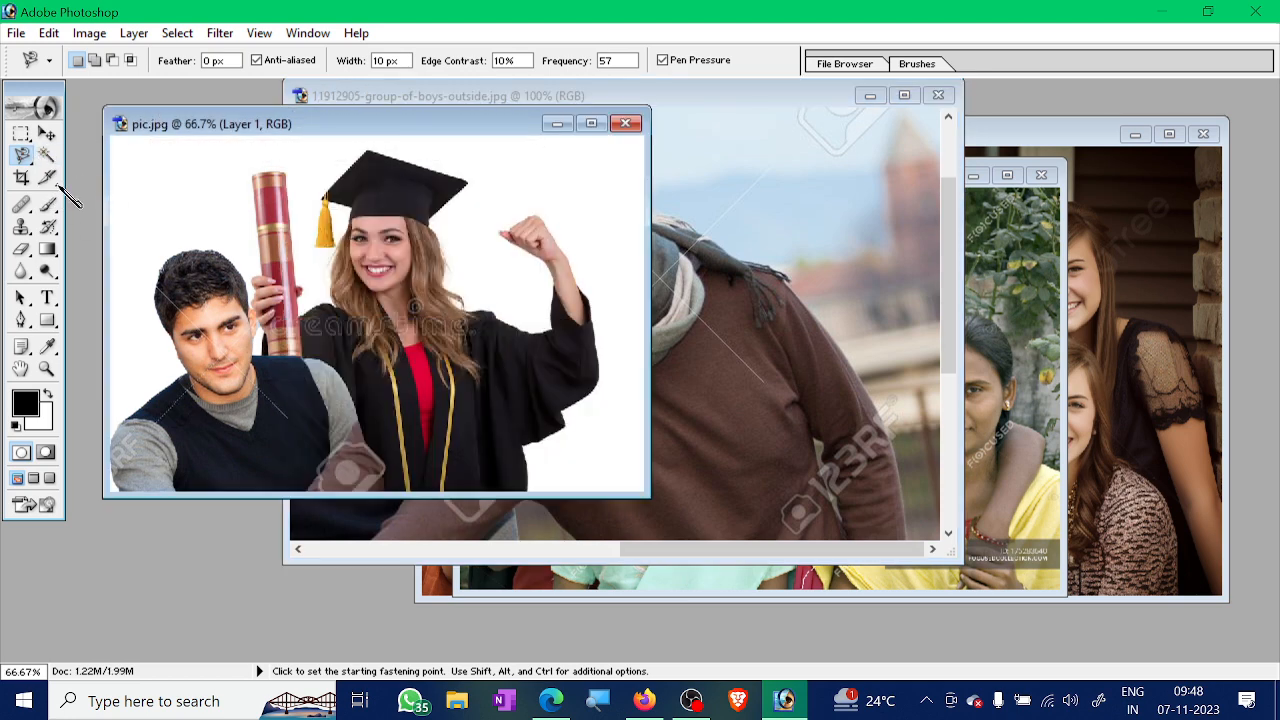
pyautogui.click(46, 155)
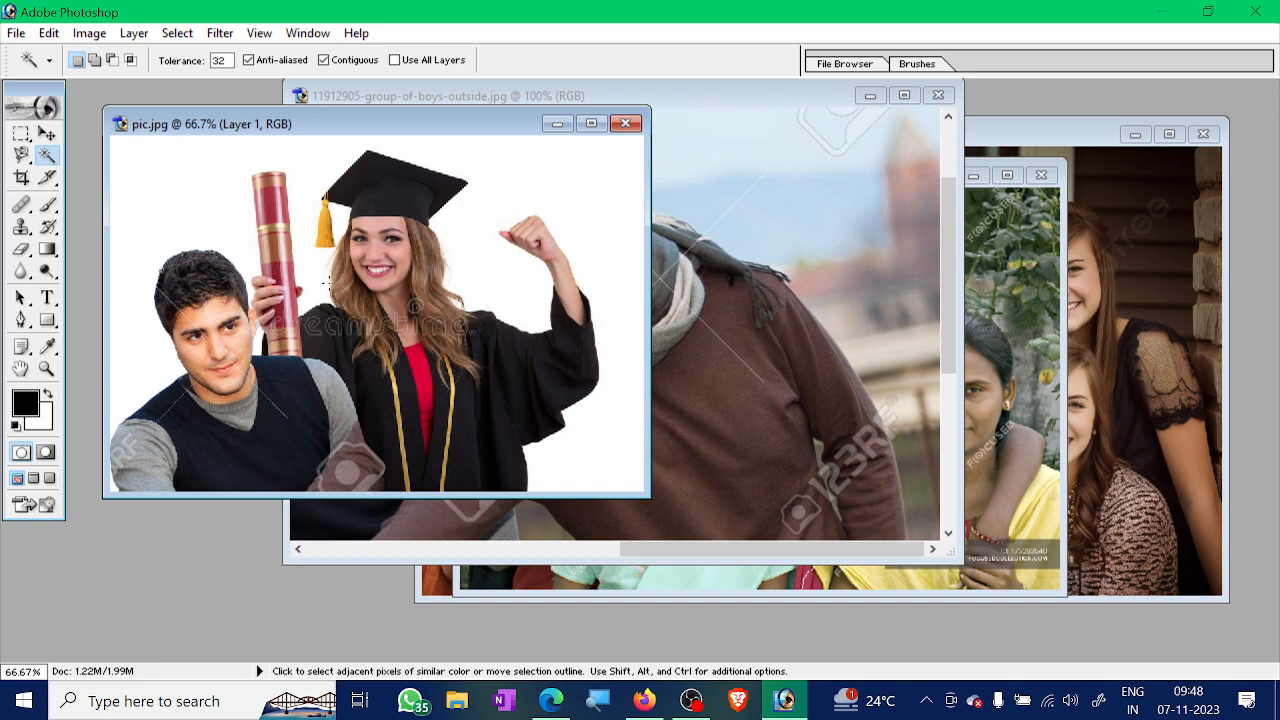
pyautogui.click(315, 280)
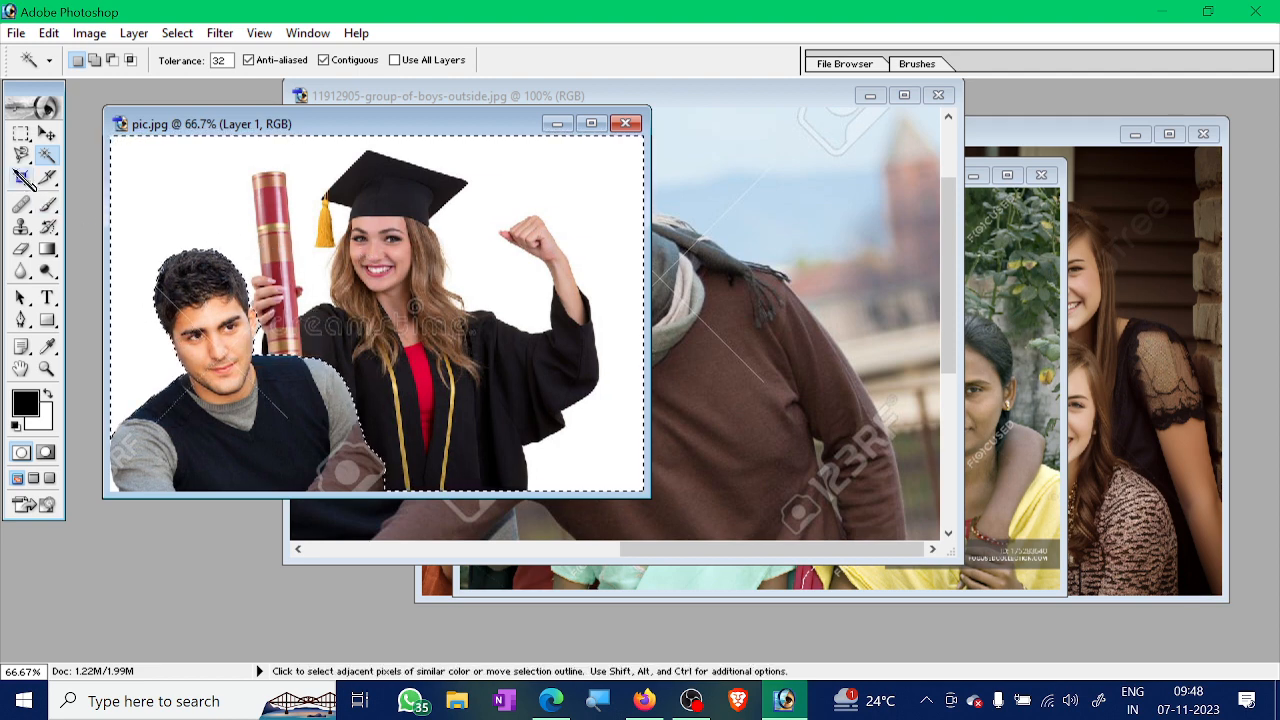
# Convert pic.jpg to CMYK Color mode, flattening its layers
pyautogui.click(48, 205)
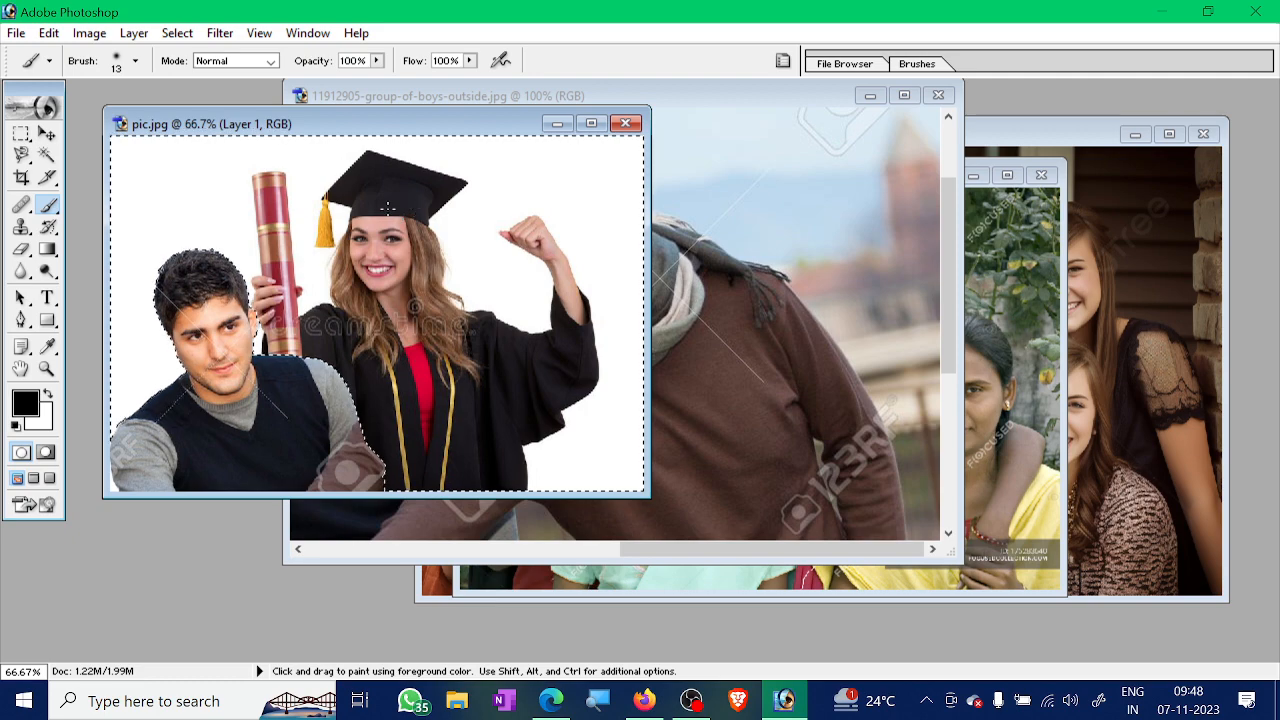
pyautogui.click(96, 35)
pyautogui.moveTo(215, 56)
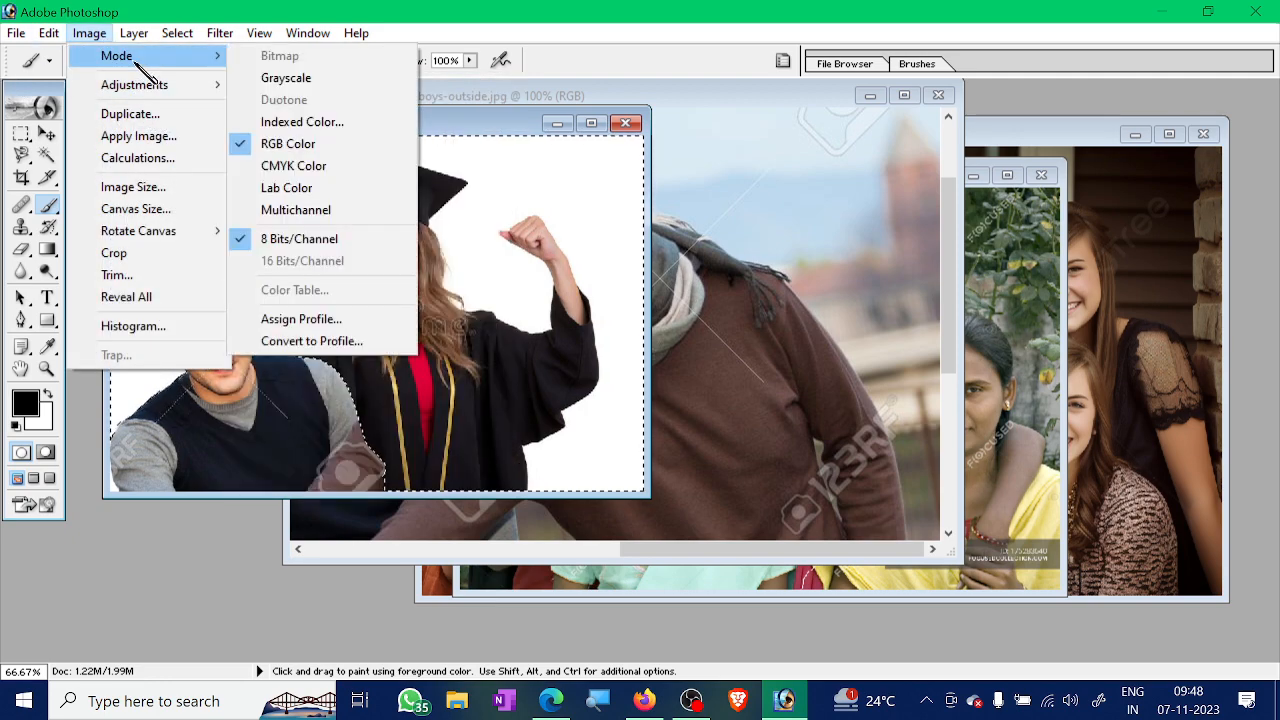
pyautogui.click(290, 170)
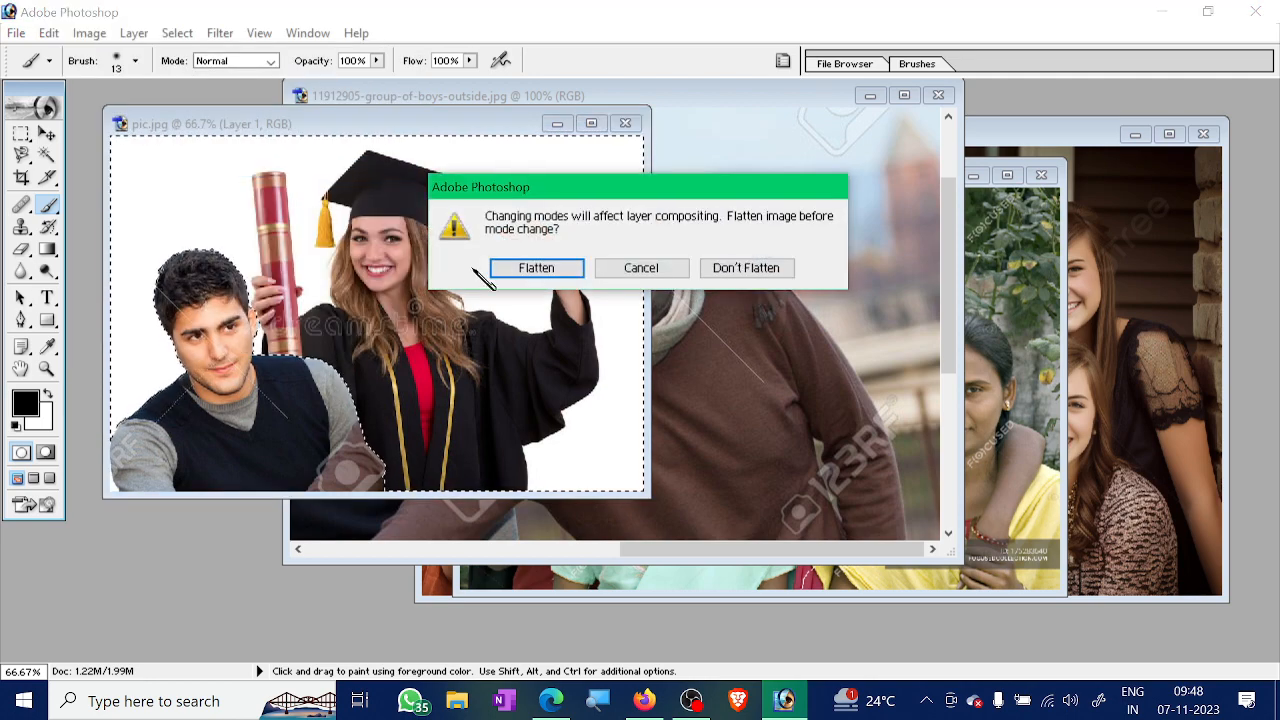
pyautogui.click(536, 268)
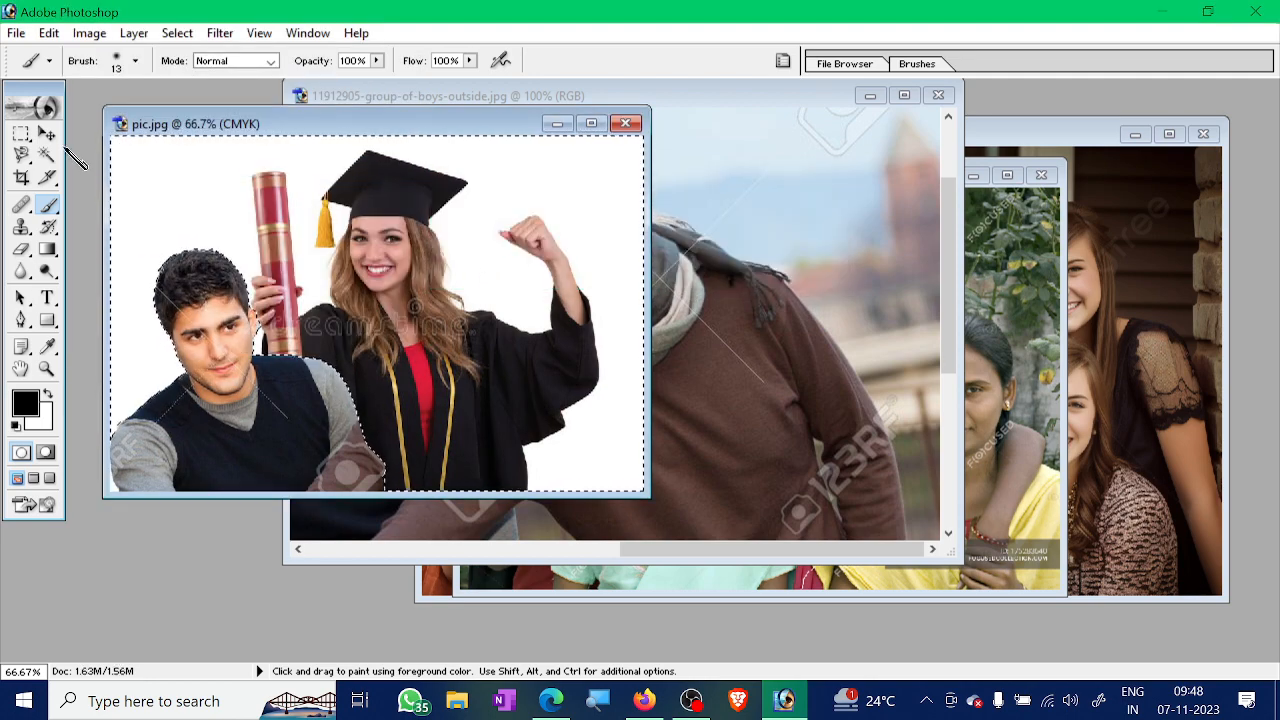
# Convert pic.jpg to Lab Color mode
pyautogui.click(89, 33)
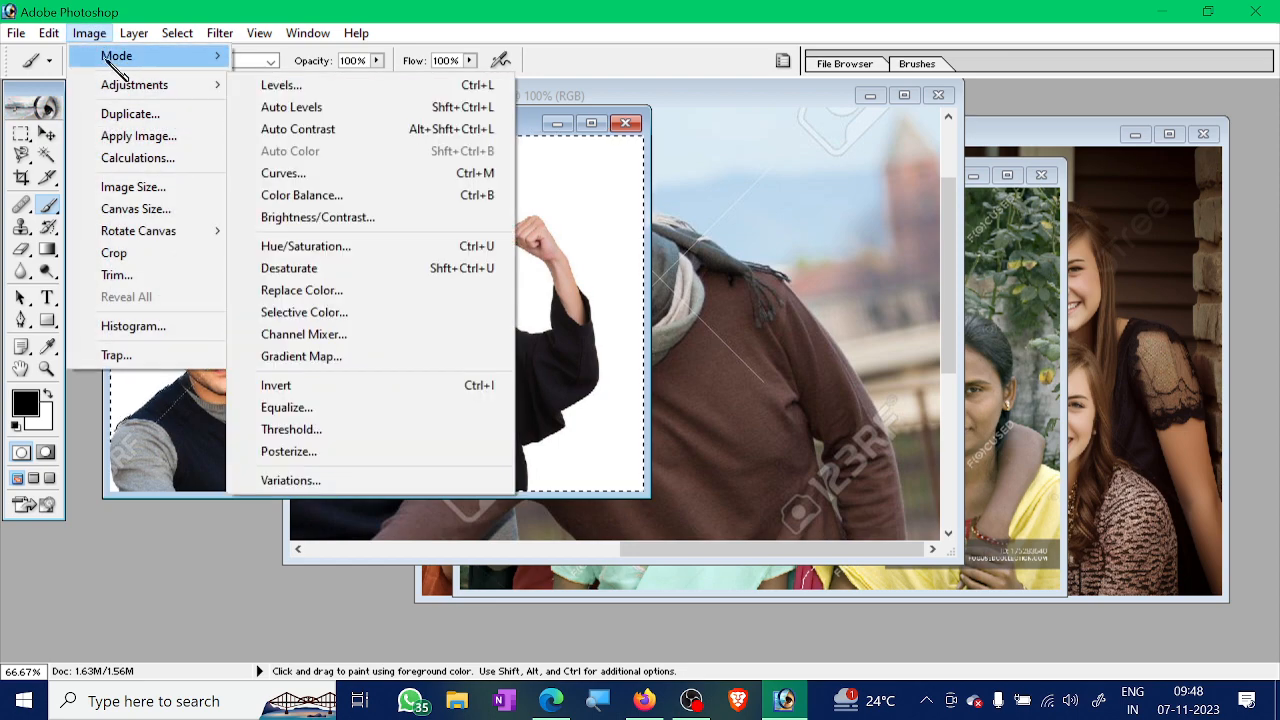
pyautogui.moveTo(118, 60)
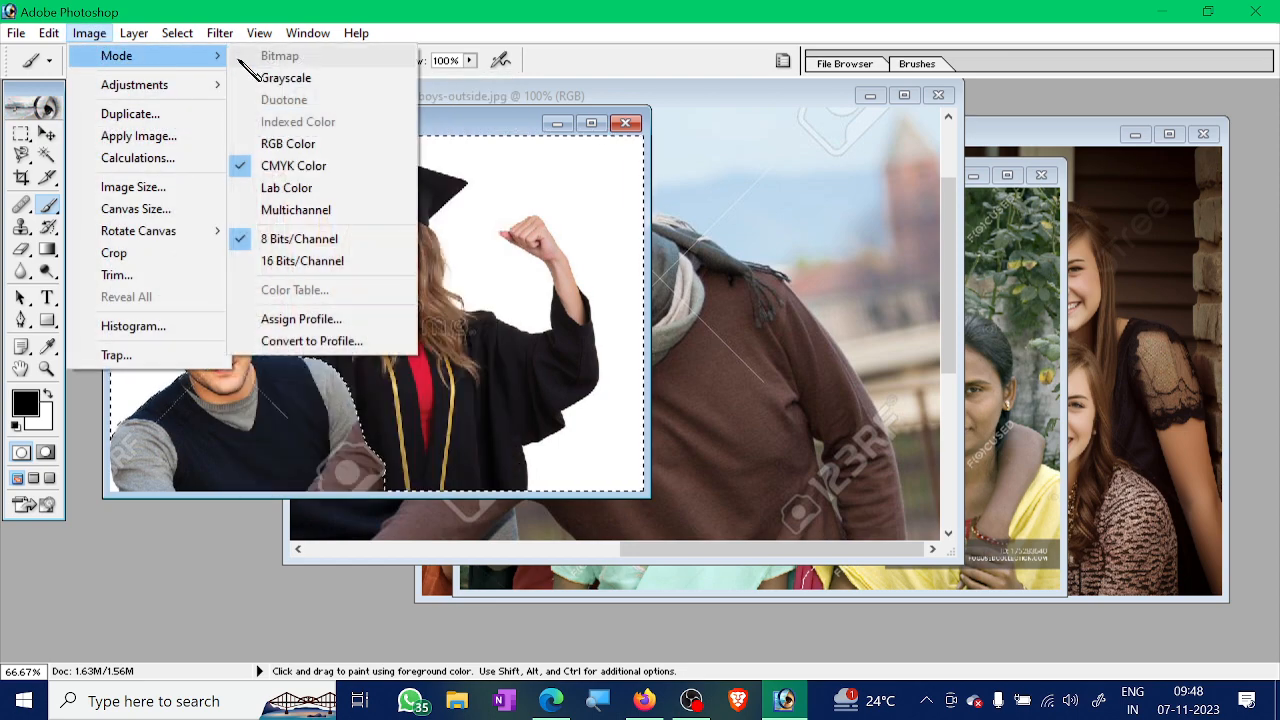
pyautogui.click(266, 189)
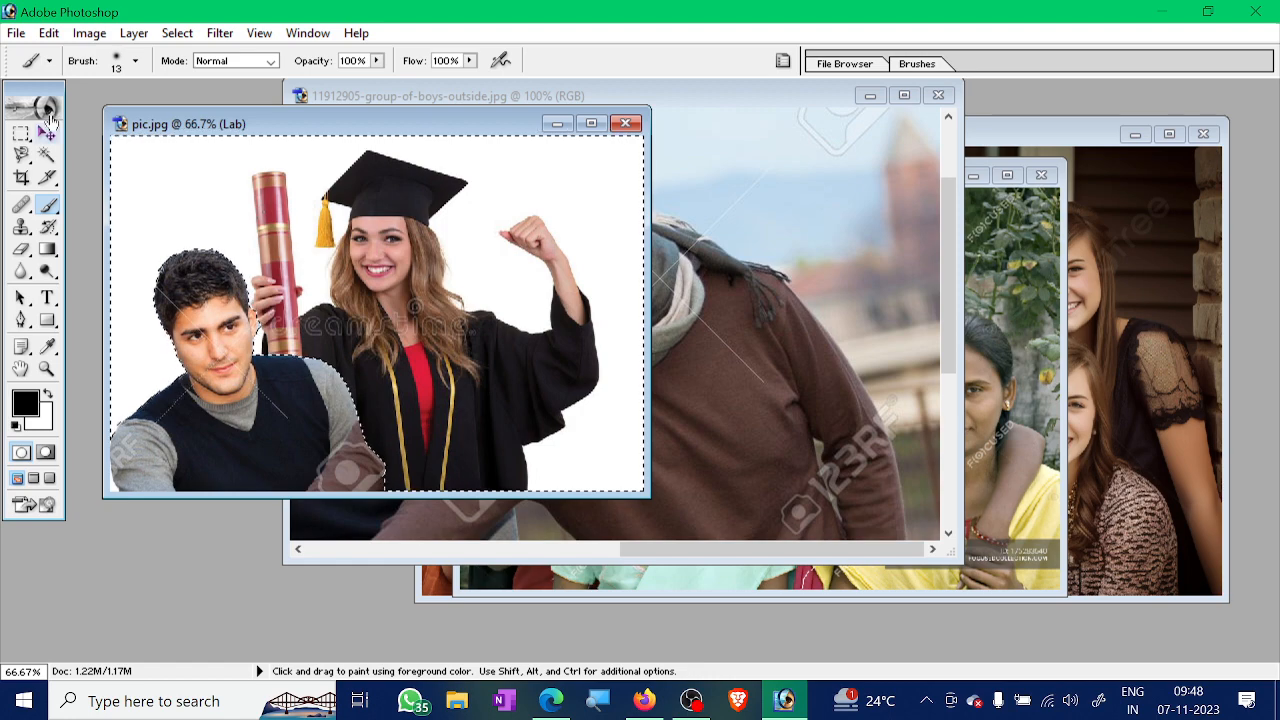
# Revert pic.jpg to its last saved version and select the white background around the graduate with the Magic Wand
pyautogui.click(16, 33)
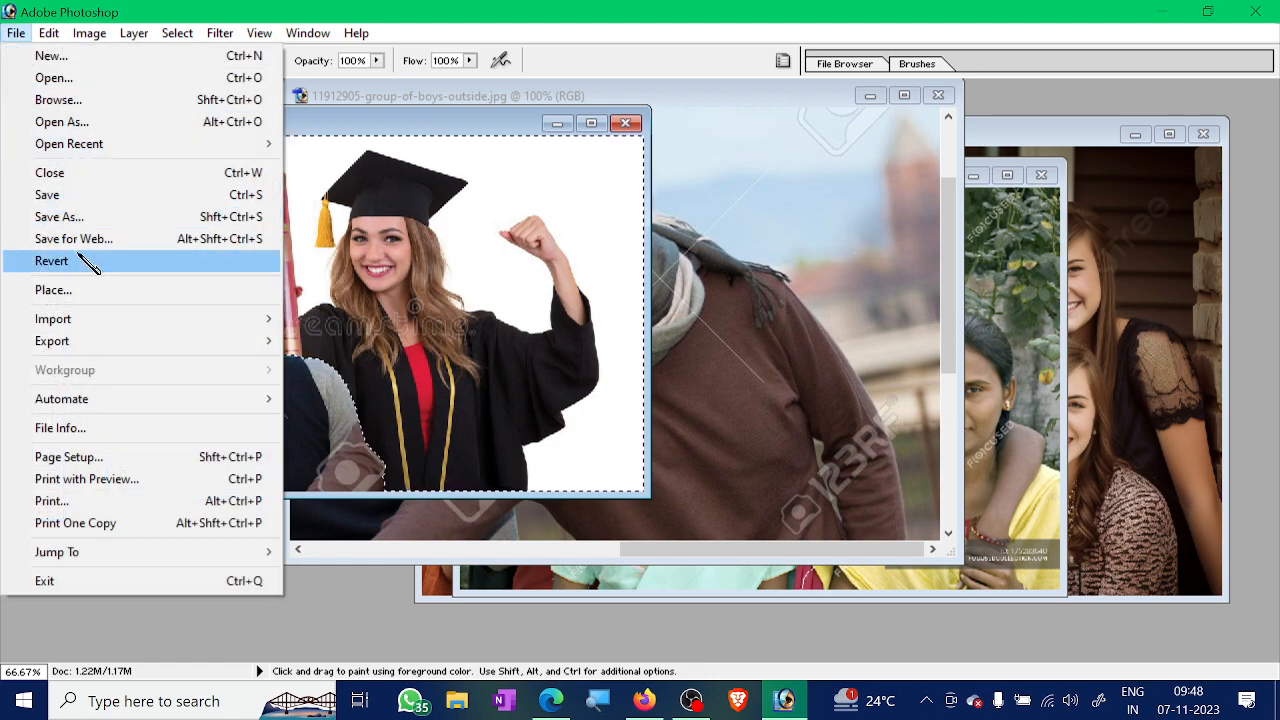
pyautogui.click(80, 259)
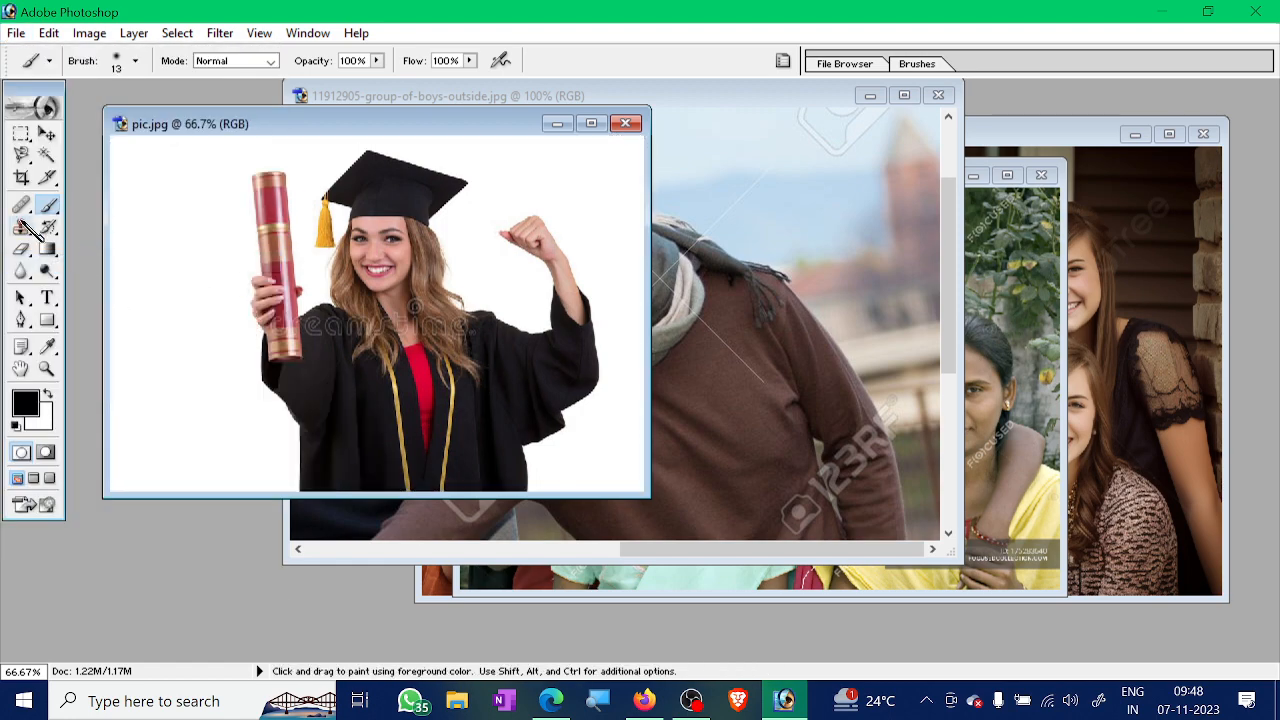
pyautogui.click(46, 154)
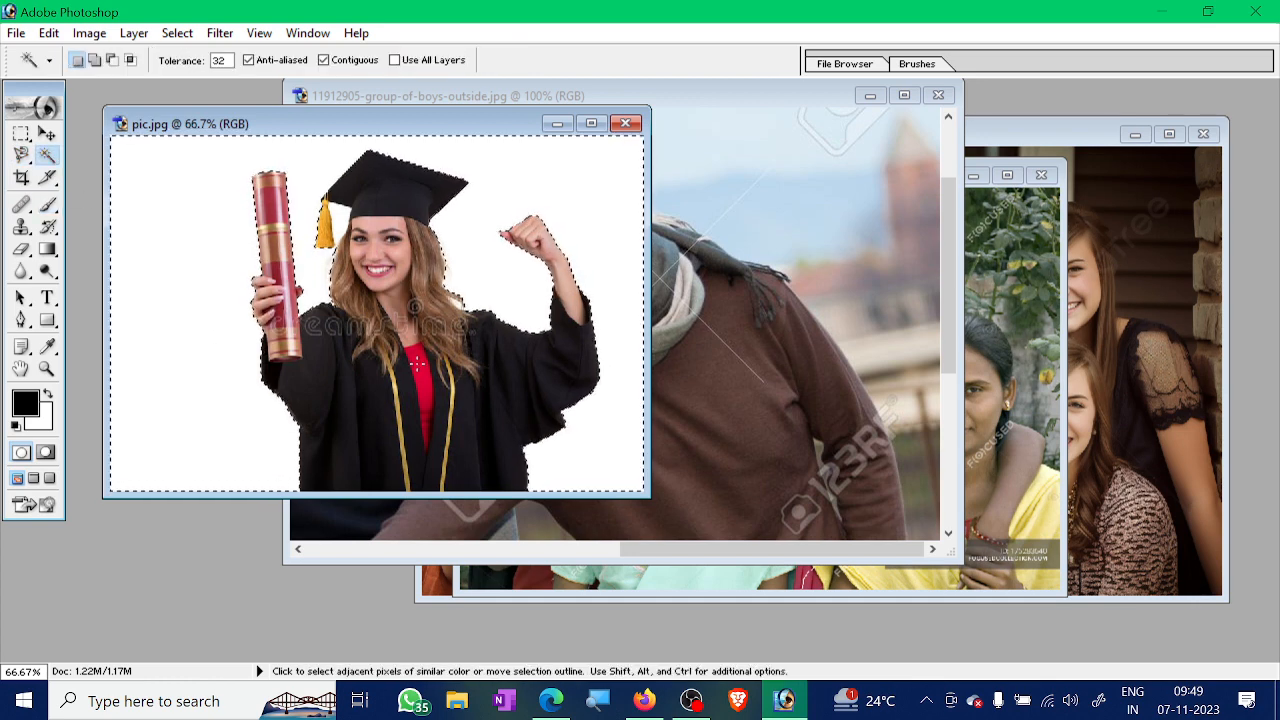
# Set the foreground color to bright green (14E318) for painting with the Brush tool
pyautogui.click(50, 207)
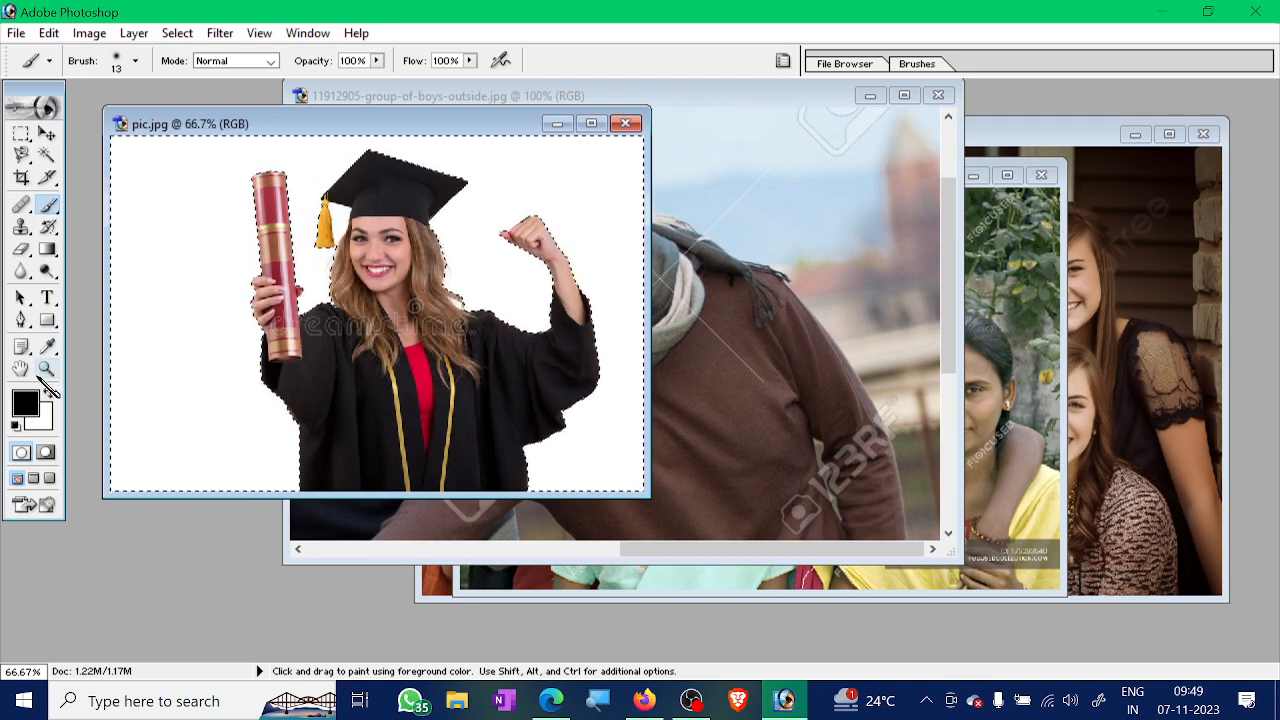
pyautogui.click(31, 405)
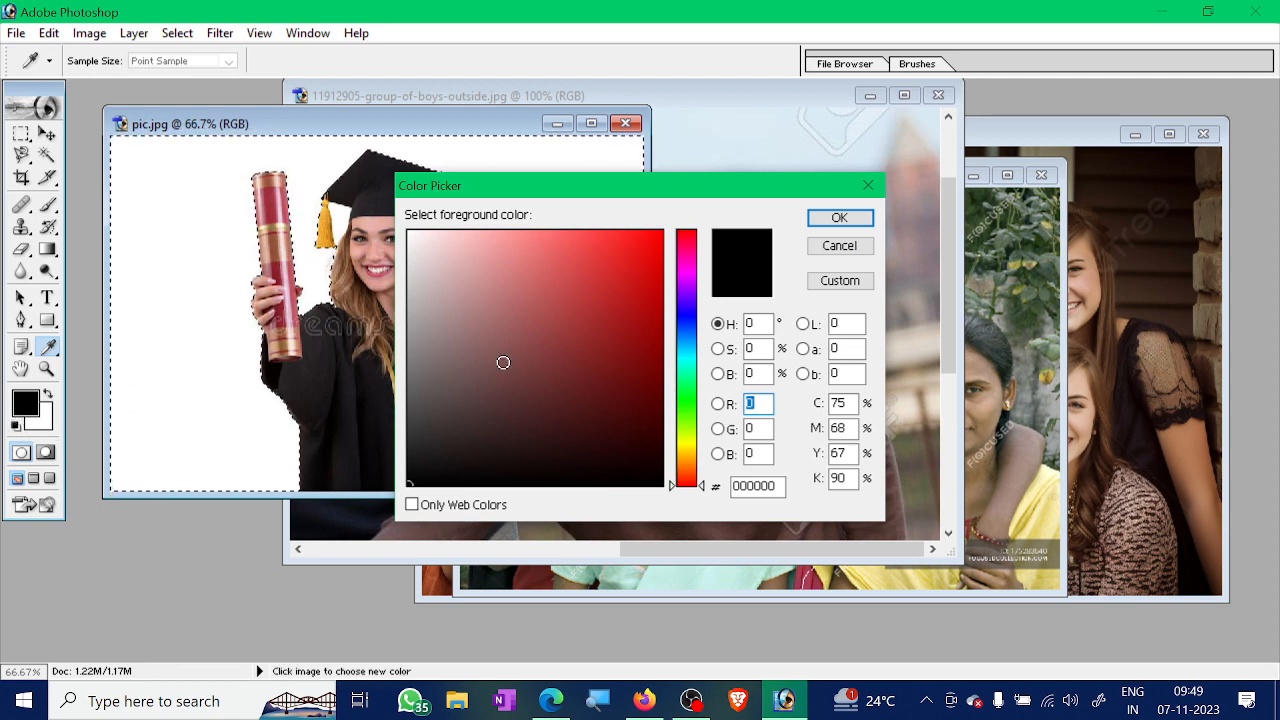
pyautogui.click(607, 294)
pyautogui.click(686, 372)
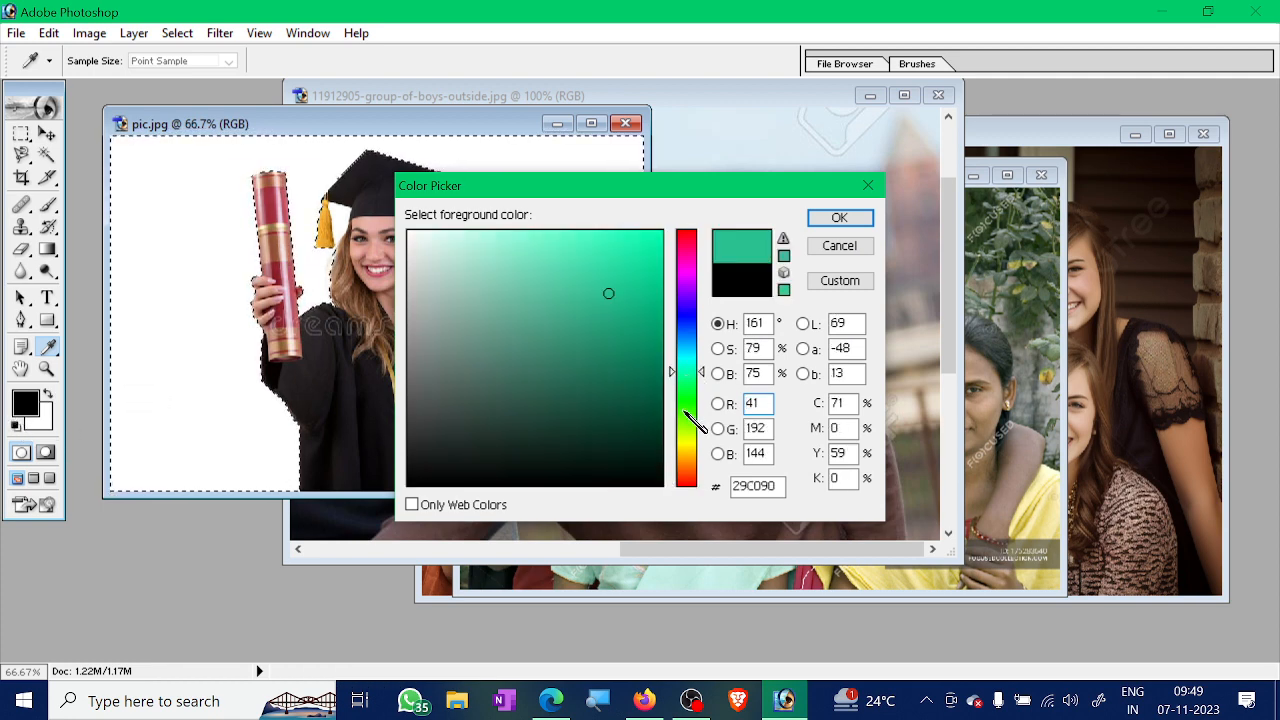
pyautogui.click(687, 400)
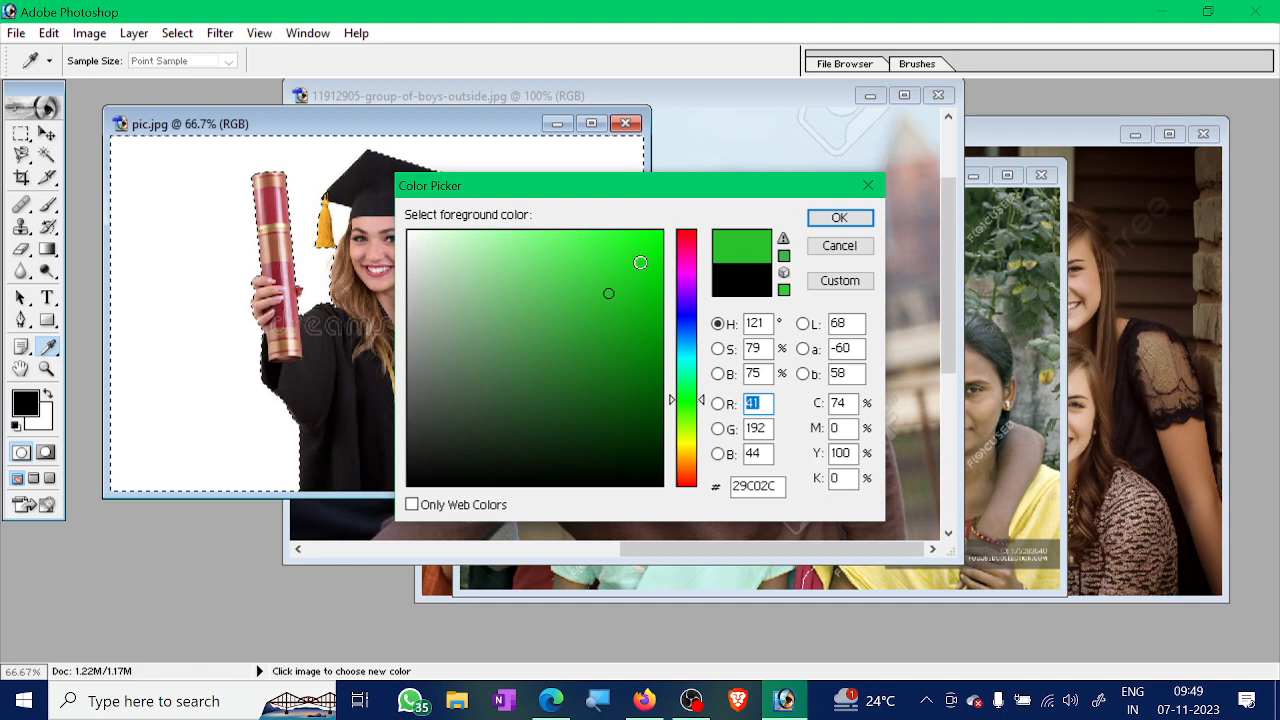
pyautogui.click(640, 260)
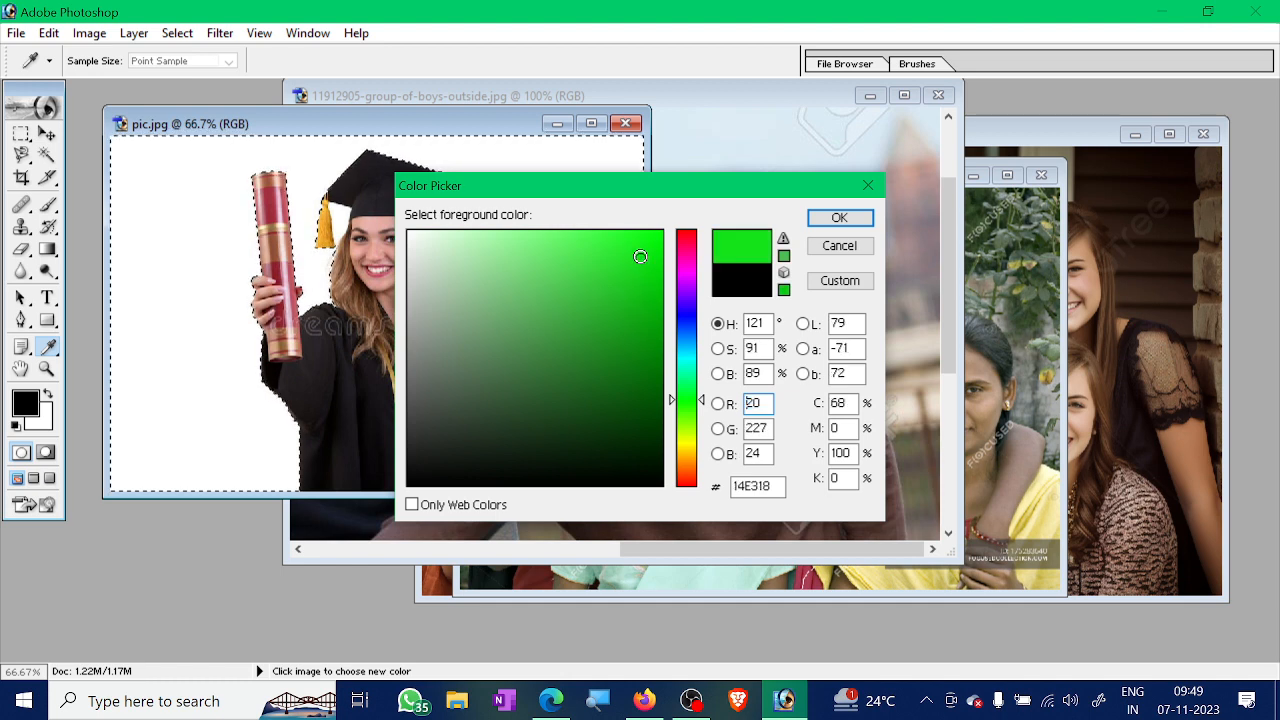
pyautogui.click(839, 218)
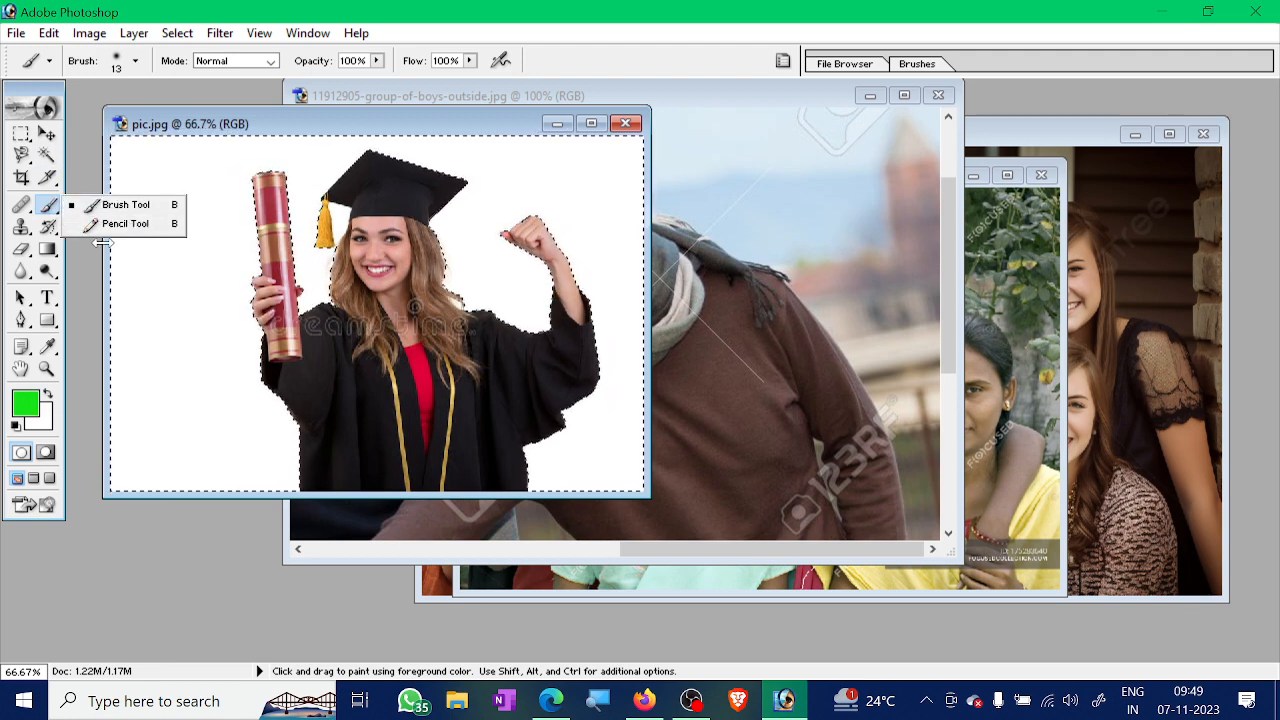
# Paint the selected background around the graduate green with the Brush tool at a 63 px diameter
pyautogui.click(112, 206)
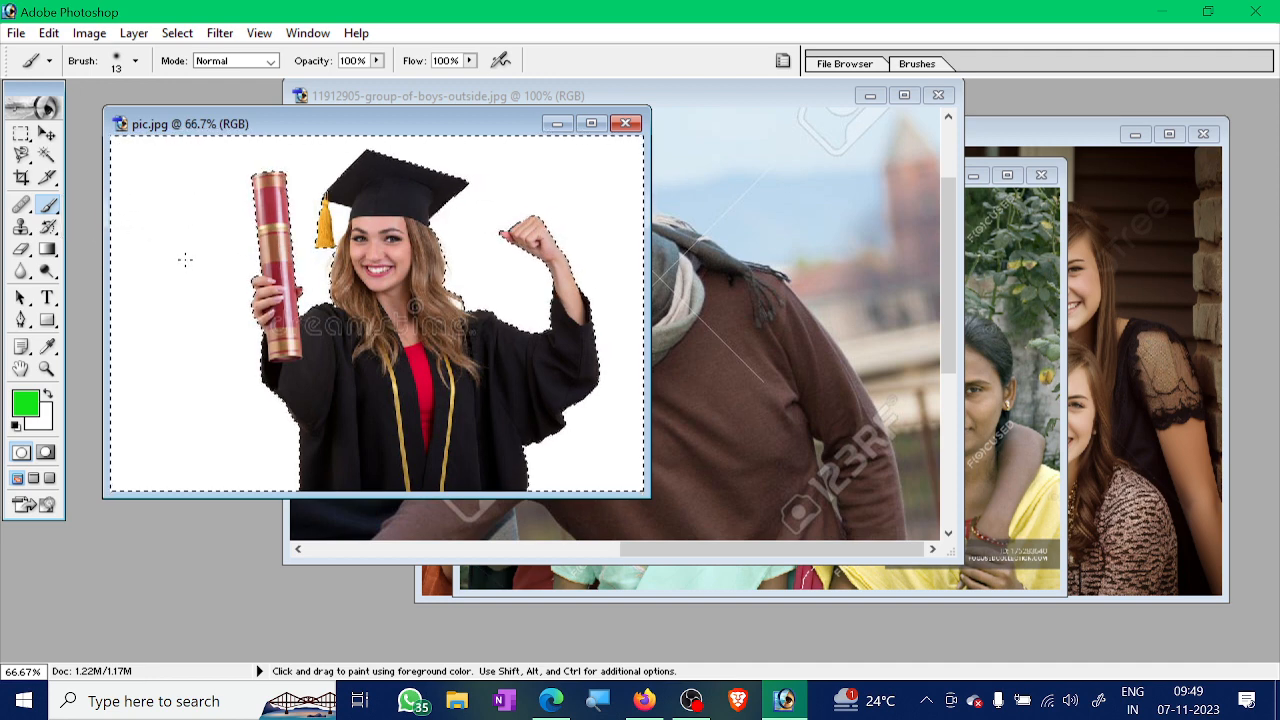
pyautogui.rightClick(199, 296)
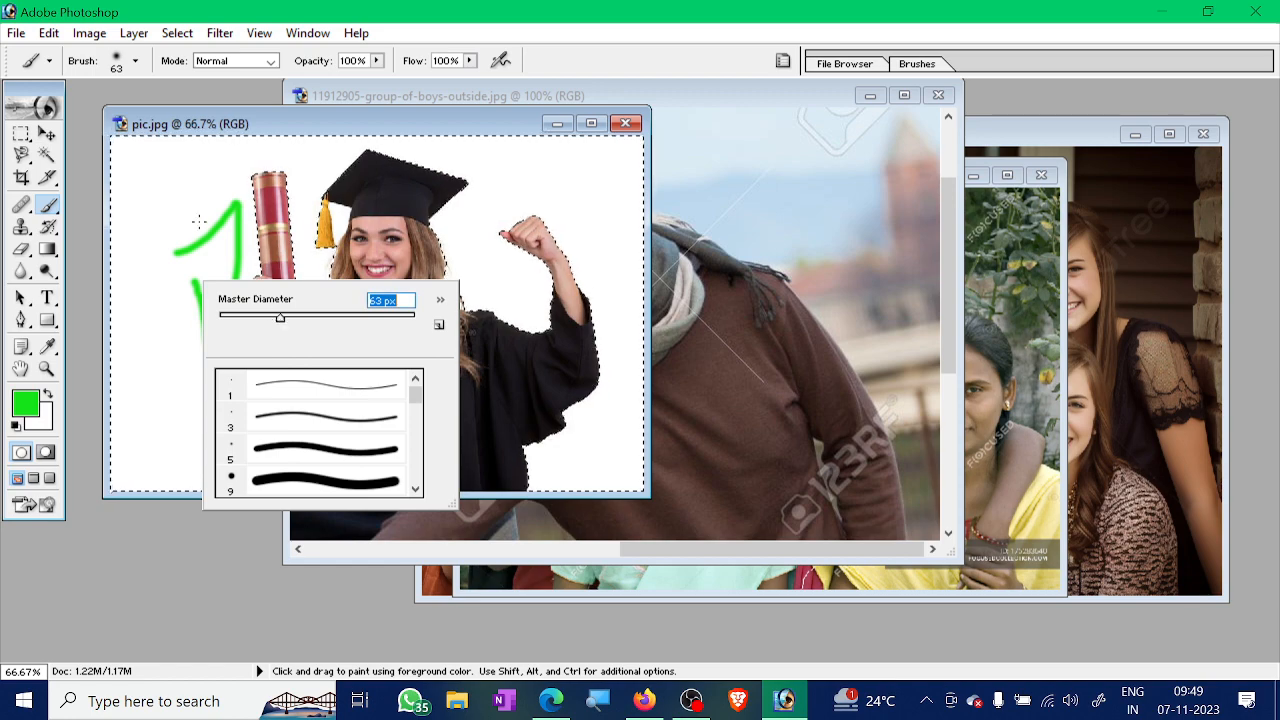
pyautogui.moveTo(205, 152); pyautogui.dragTo(200, 385)
pyautogui.moveTo(221, 123)
pyautogui.mouseDown()
pyautogui.moveTo(256, 286)
pyautogui.moveTo(235, 112)
pyautogui.mouseUp()
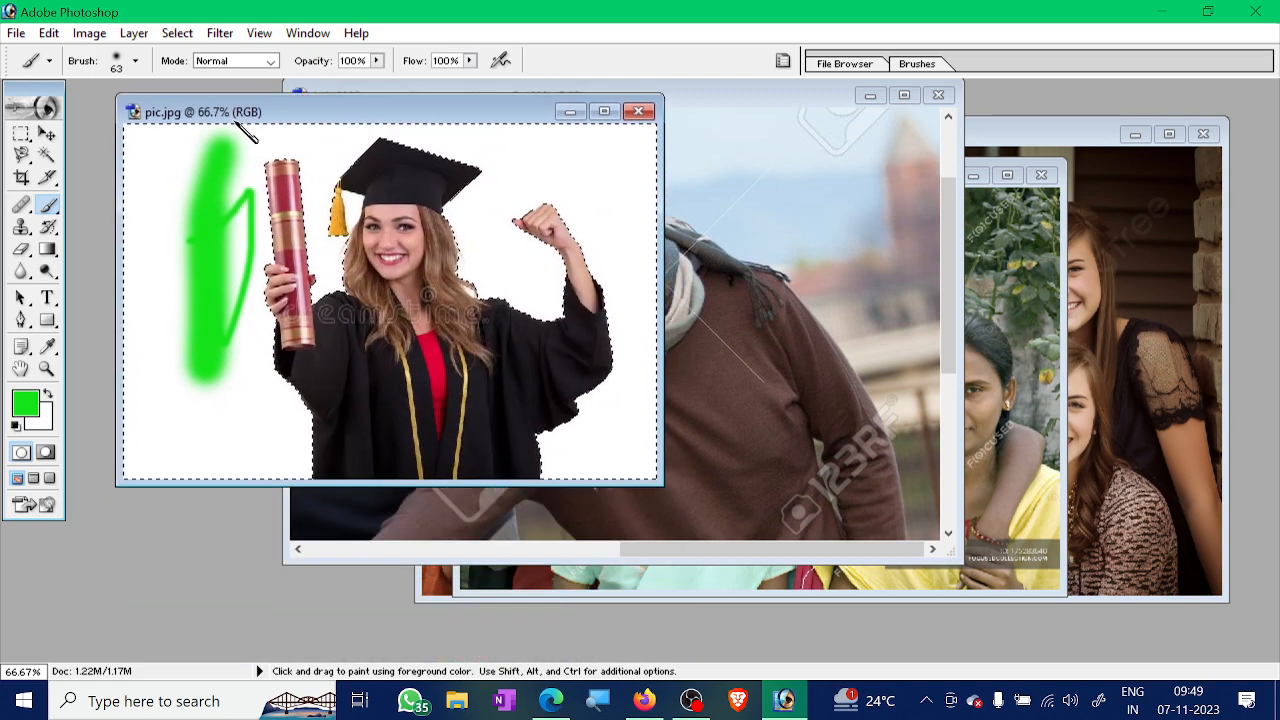
pyautogui.moveTo(225, 294)
pyautogui.mouseDown()
pyautogui.moveTo(201, 436)
pyautogui.moveTo(204, 296)
pyautogui.mouseUp()
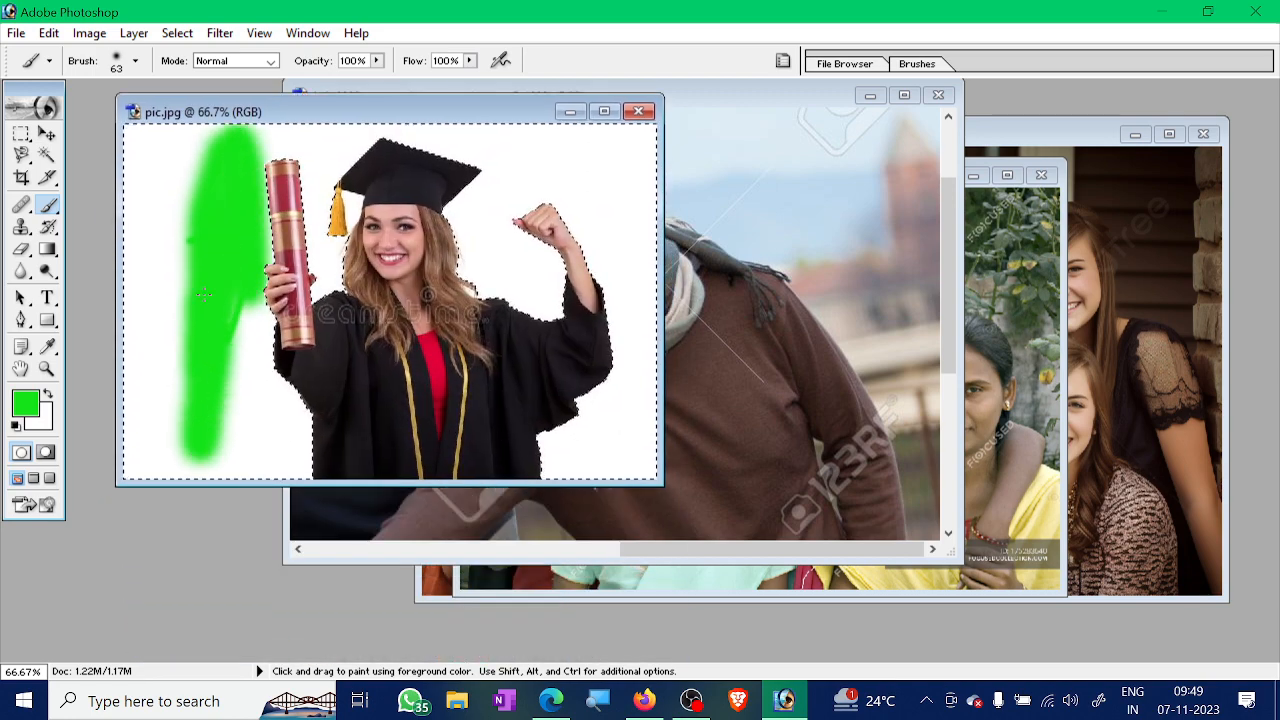
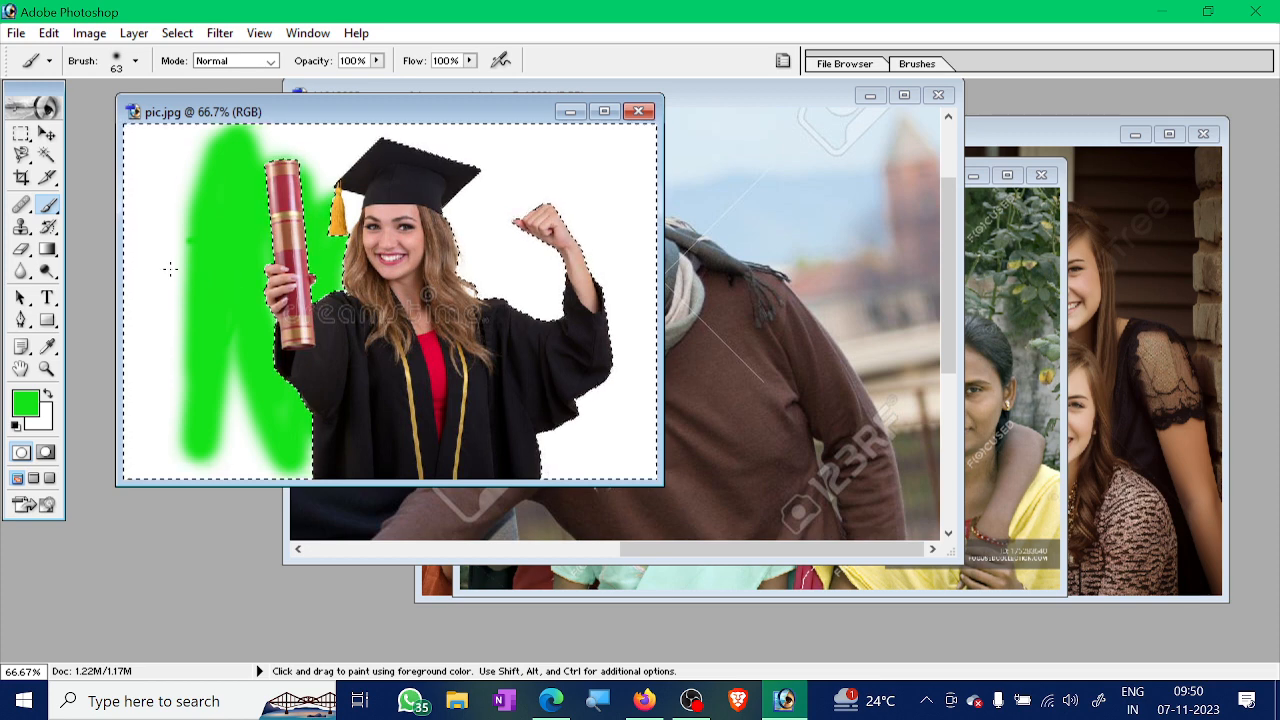
pyautogui.moveTo(170, 268)
pyautogui.mouseDown()
pyautogui.moveTo(148, 366)
pyautogui.moveTo(170, 247)
pyautogui.moveTo(174, 407)
pyautogui.moveTo(102, 446)
pyautogui.moveTo(236, 381)
pyautogui.moveTo(69, 445)
pyautogui.moveTo(172, 432)
pyautogui.moveTo(182, 448)
pyautogui.moveTo(156, 465)
pyautogui.moveTo(339, 468)
pyautogui.mouseUp()
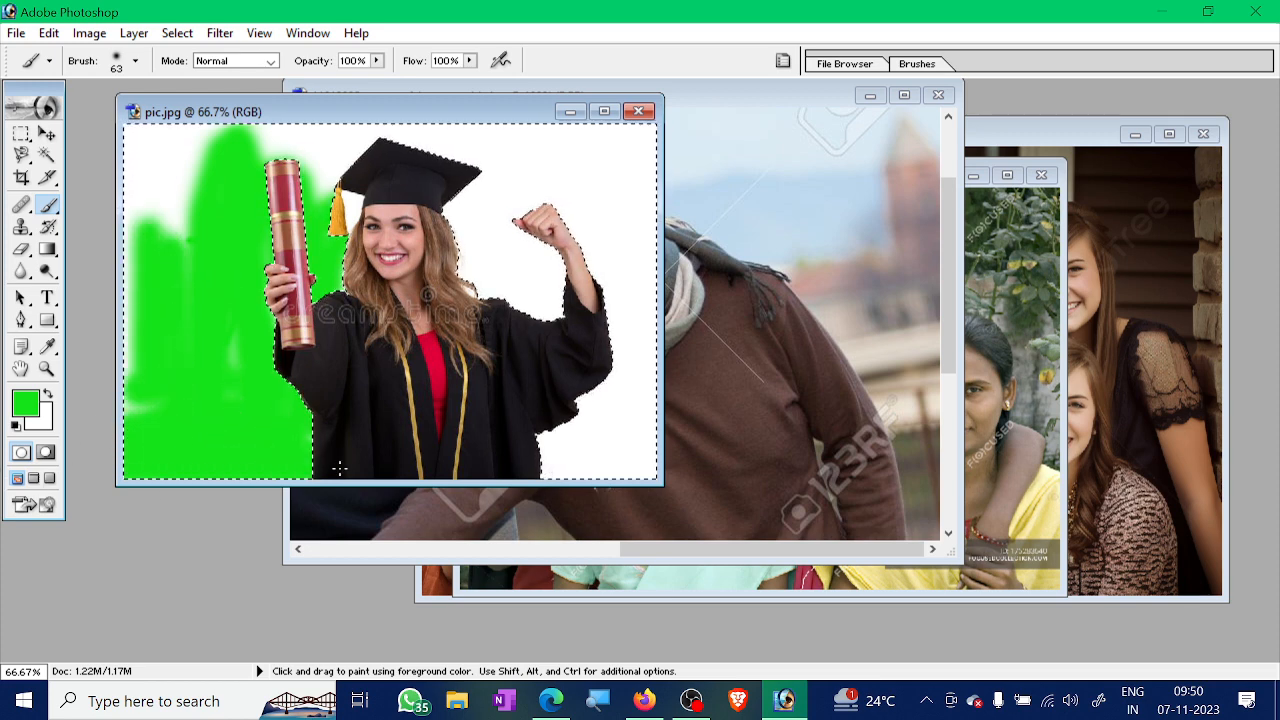
pyautogui.moveTo(130, 360); pyautogui.dragTo(135, 387)
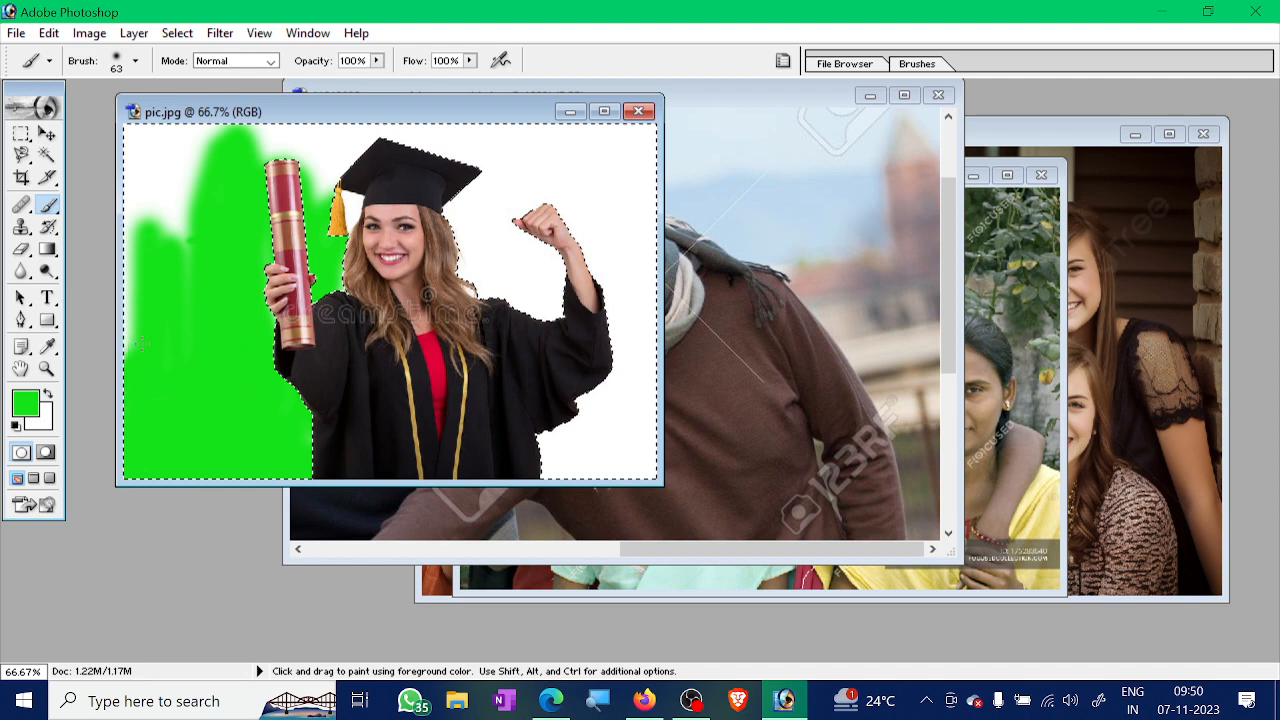
pyautogui.moveTo(143, 344)
pyautogui.mouseDown()
pyautogui.moveTo(156, 277)
pyautogui.moveTo(135, 193)
pyautogui.moveTo(120, 213)
pyautogui.moveTo(132, 165)
pyautogui.moveTo(208, 235)
pyautogui.moveTo(216, 226)
pyautogui.moveTo(176, 245)
pyautogui.moveTo(163, 142)
pyautogui.moveTo(133, 133)
pyautogui.moveTo(410, 130)
pyautogui.moveTo(257, 157)
pyautogui.mouseUp()
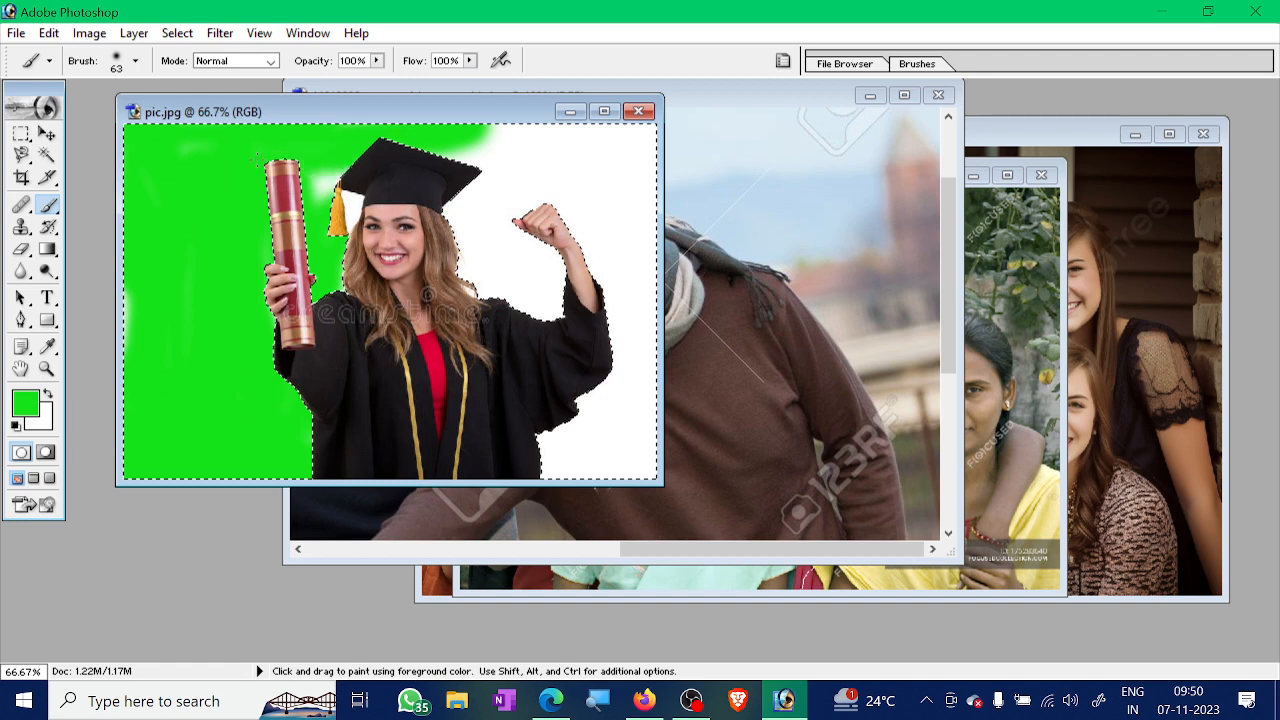
pyautogui.moveTo(445, 160)
pyautogui.mouseDown()
pyautogui.moveTo(605, 135)
pyautogui.moveTo(490, 190)
pyautogui.moveTo(545, 183)
pyautogui.moveTo(470, 240)
pyautogui.moveTo(500, 275)
pyautogui.moveTo(630, 190)
pyautogui.moveTo(518, 300)
pyautogui.moveTo(645, 255)
pyautogui.moveTo(615, 222)
pyautogui.moveTo(600, 285)
pyautogui.moveTo(617, 448)
pyautogui.moveTo(620, 285)
pyautogui.moveTo(640, 460)
pyautogui.moveTo(658, 186)
pyautogui.moveTo(565, 465)
pyautogui.moveTo(545, 440)
pyautogui.moveTo(590, 420)
pyautogui.moveTo(592, 453)
pyautogui.mouseUp()
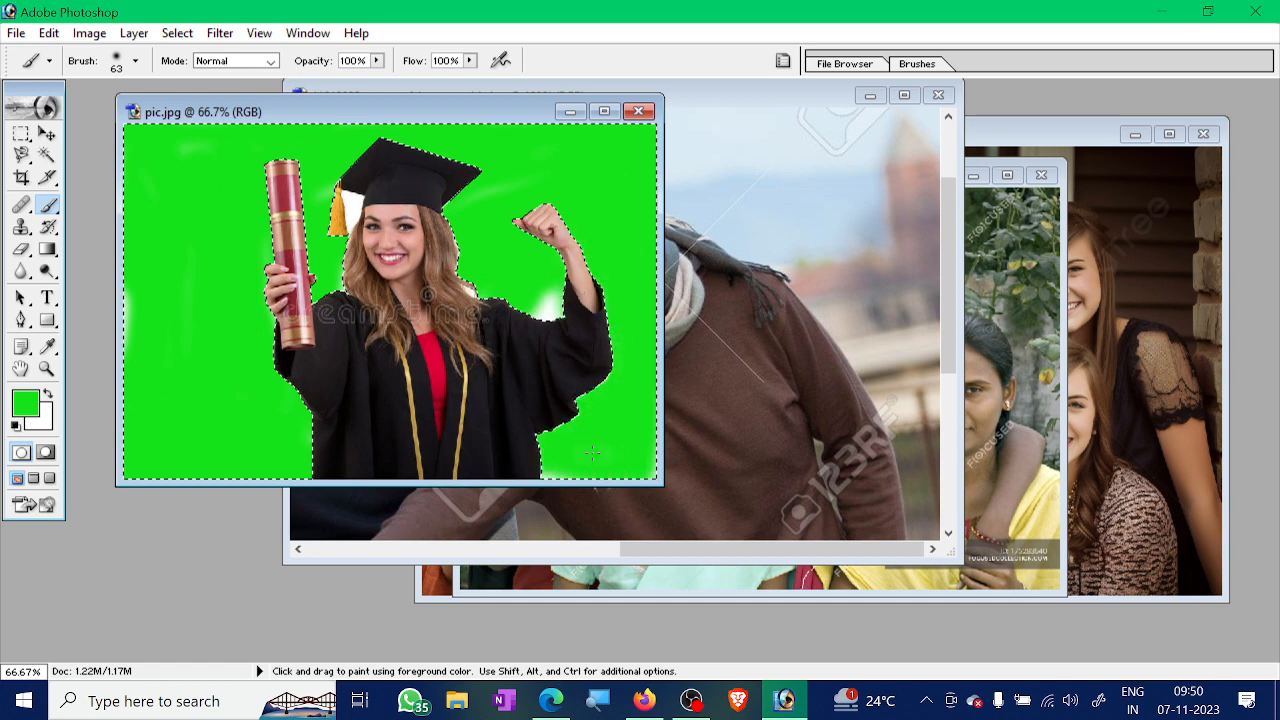
pyautogui.moveTo(556, 306)
pyautogui.mouseDown()
pyautogui.moveTo(591, 320)
pyautogui.moveTo(543, 311)
pyautogui.mouseUp()
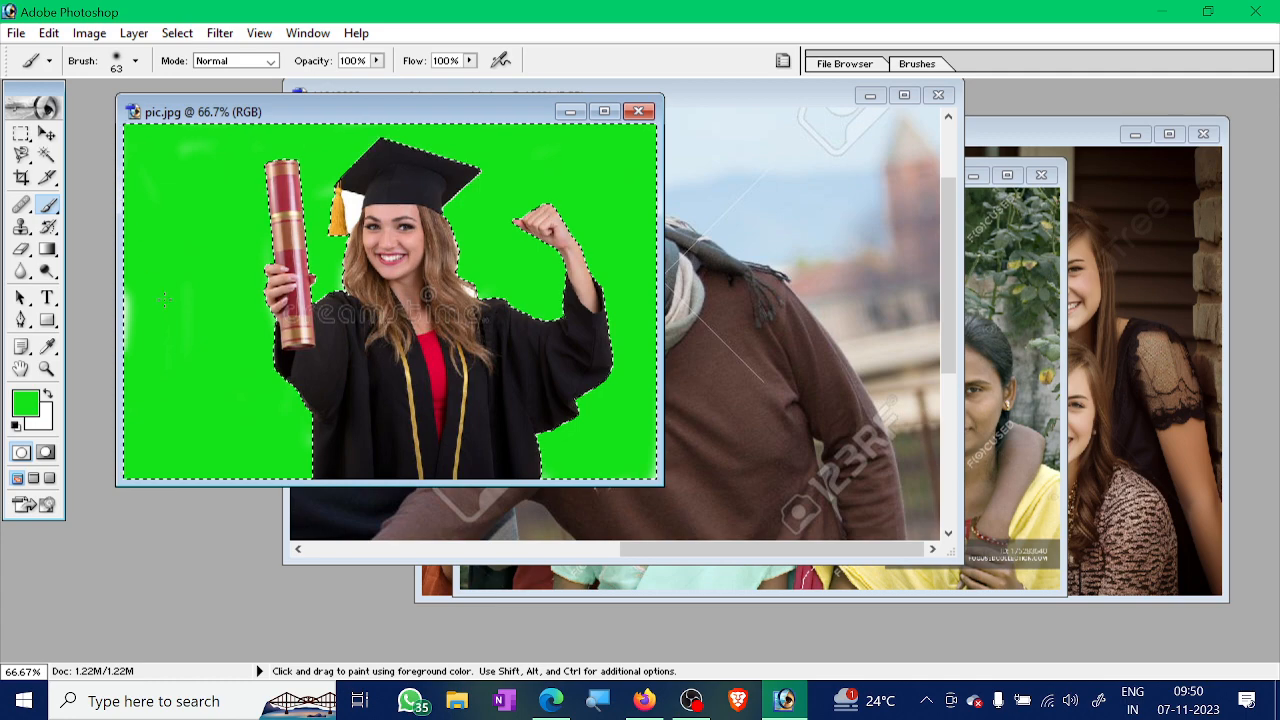
# Revert pic.jpg to its last saved version
pyautogui.click(18, 33)
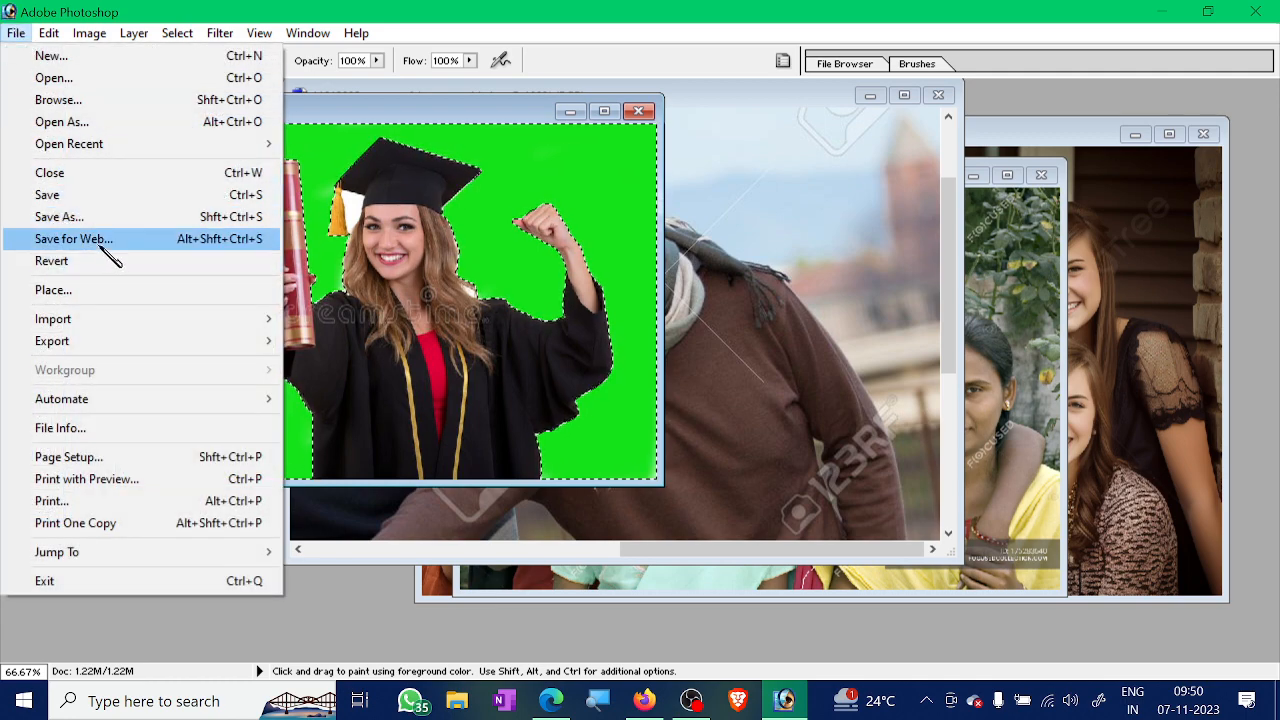
pyautogui.click(118, 268)
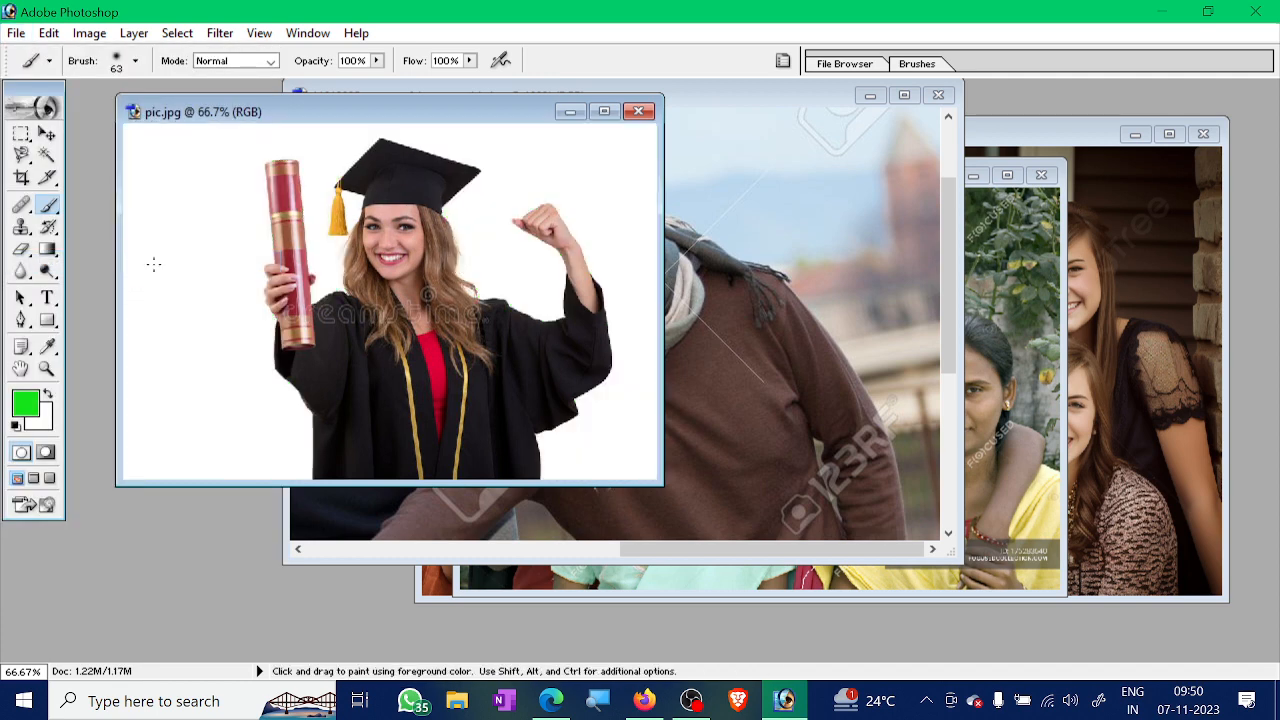
# Select the white background with the Magic Wand, and replace that selection with the small white gap between the tassel and the graduate's hair
pyautogui.click(47, 155)
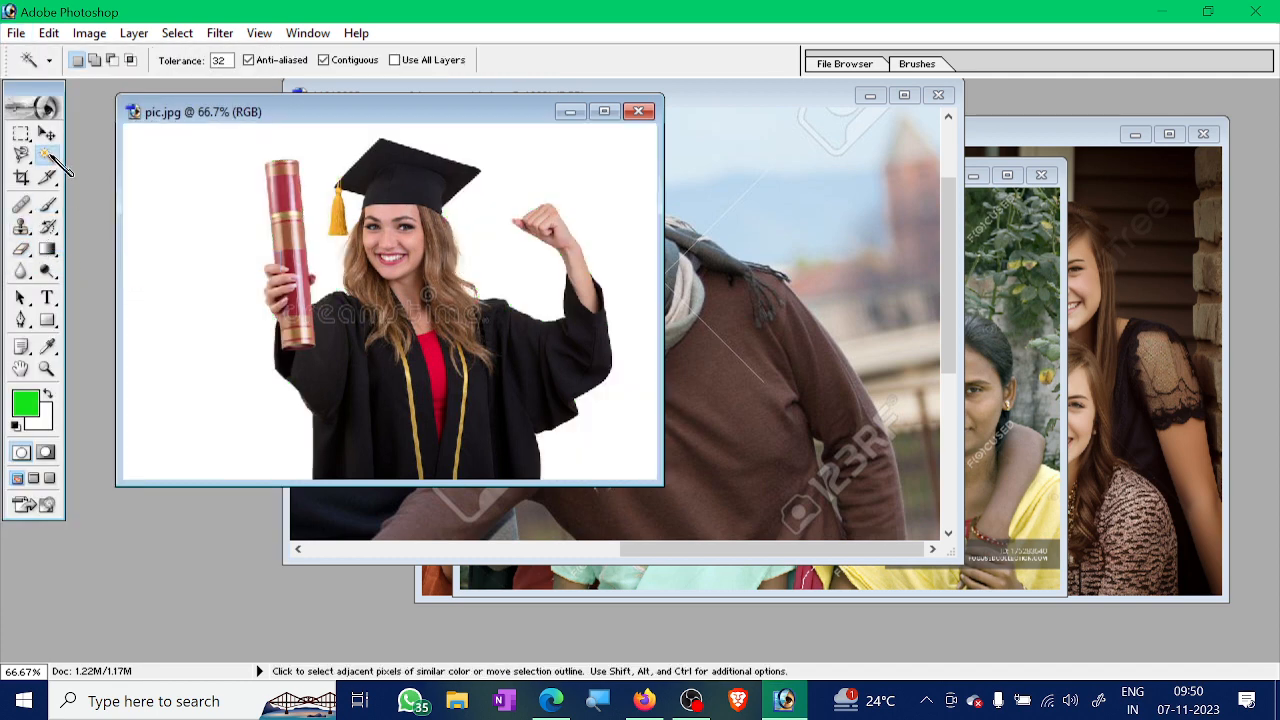
pyautogui.click(214, 254)
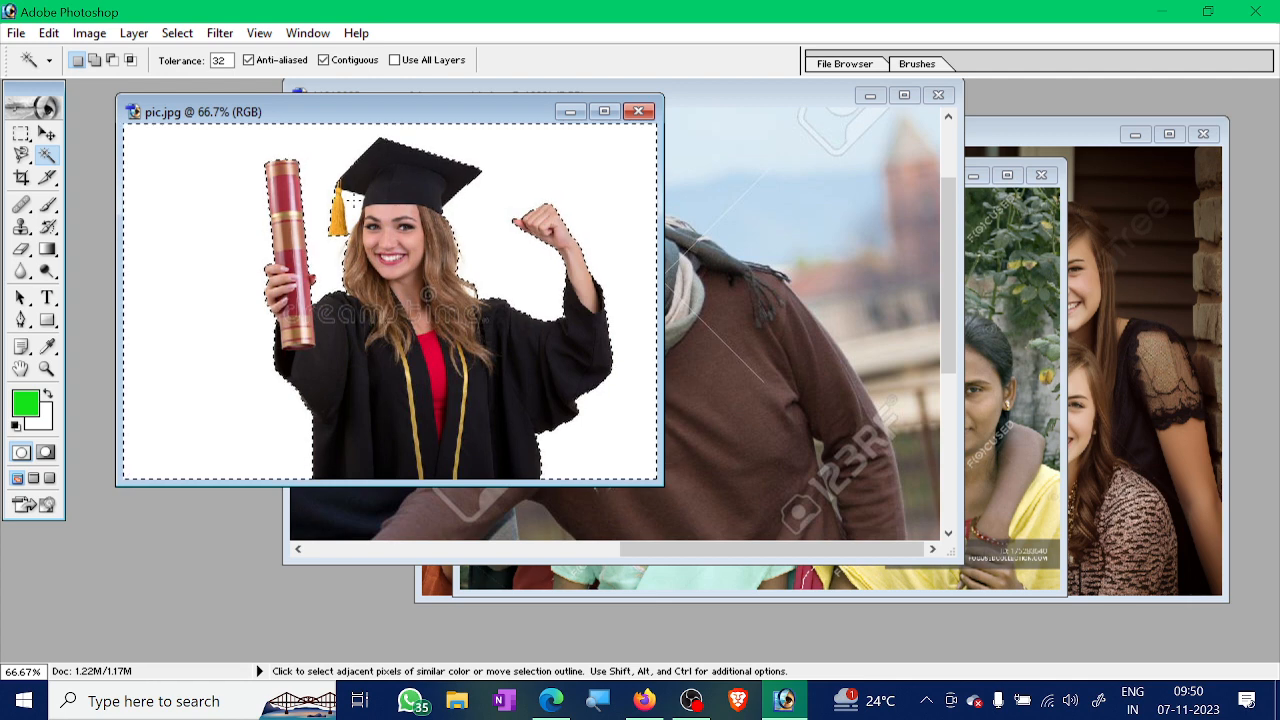
pyautogui.click(362, 207)
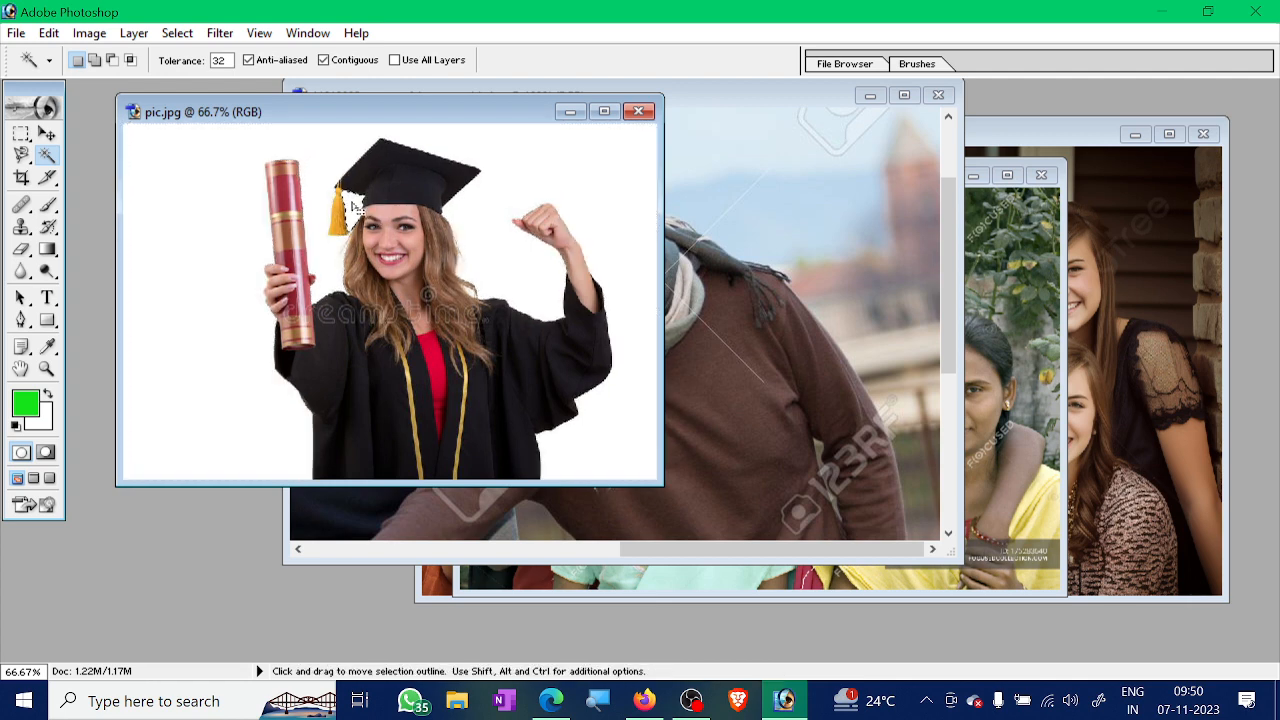
# Clear the selection in pic.jpg, and select the sky in 11912905-group-of-boys-outside.jpg with the Magic Wand
pyautogui.hotkey('ctrl', 'd')
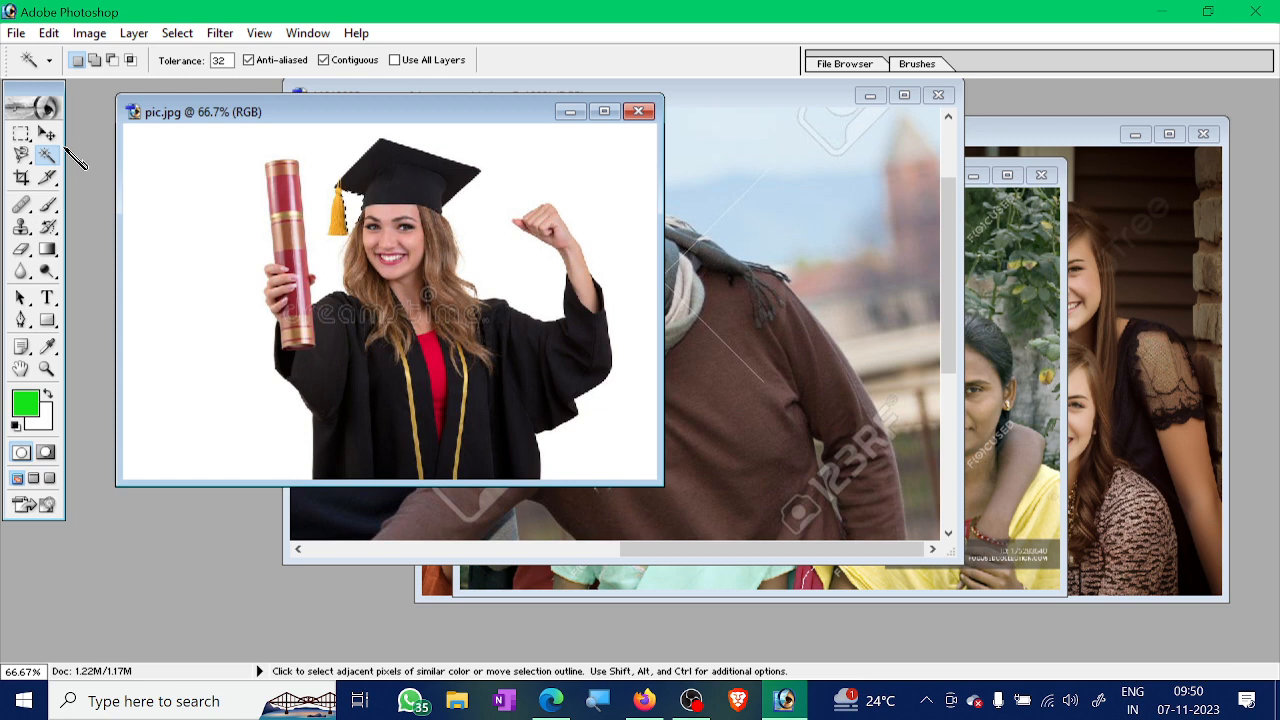
pyautogui.click(870, 204)
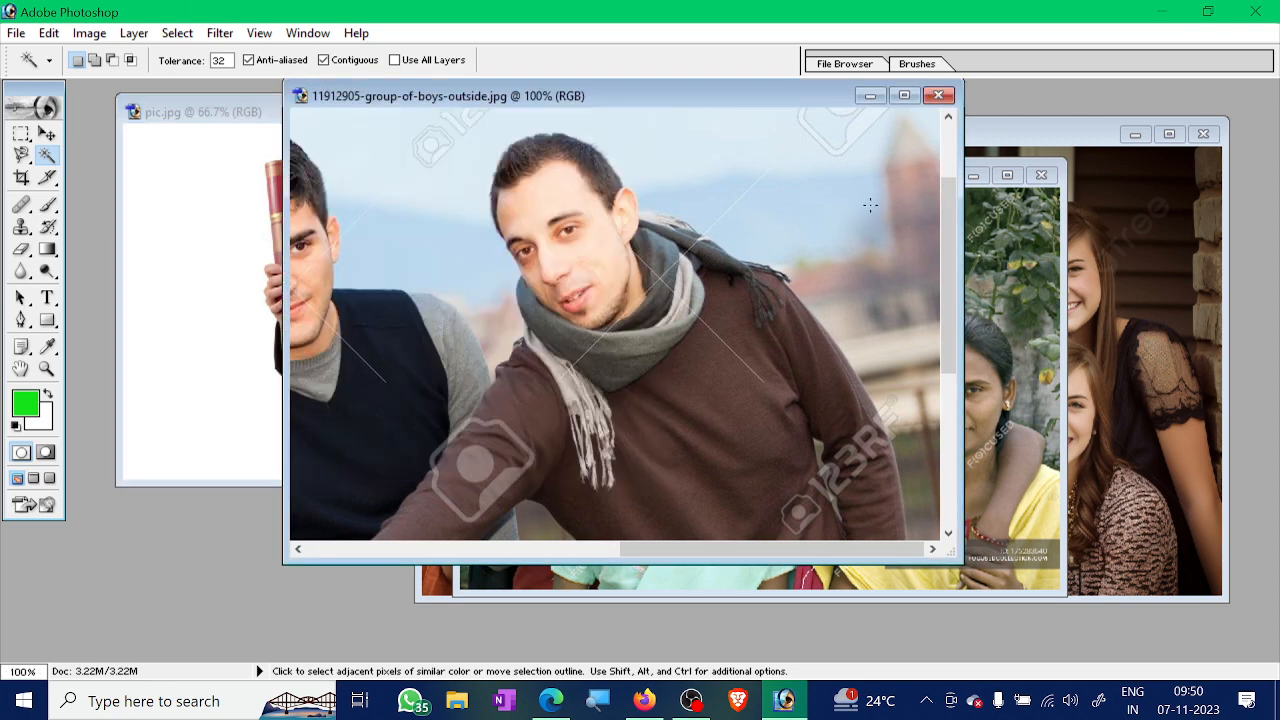
pyautogui.click(725, 217)
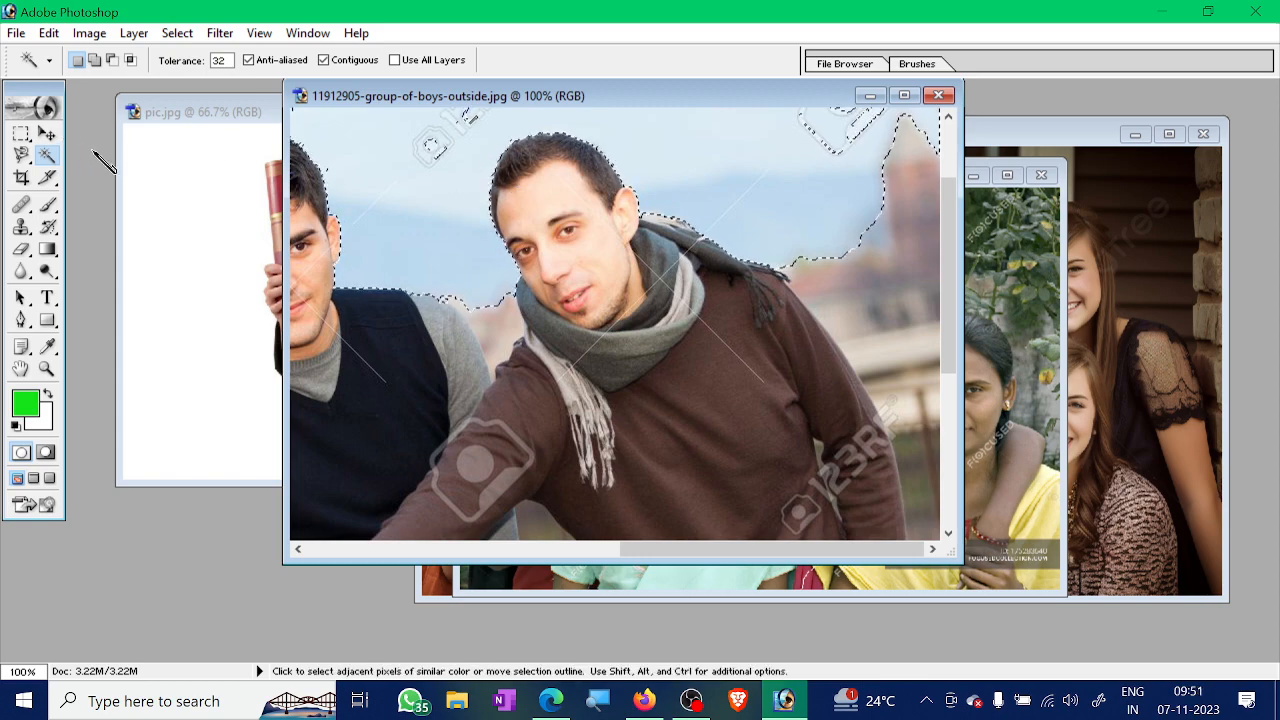
# Try shifting the selected sky down over the two men with the Move tool, and undo the move
pyautogui.click(47, 133)
pyautogui.moveTo(372, 214); pyautogui.dragTo(434, 286)
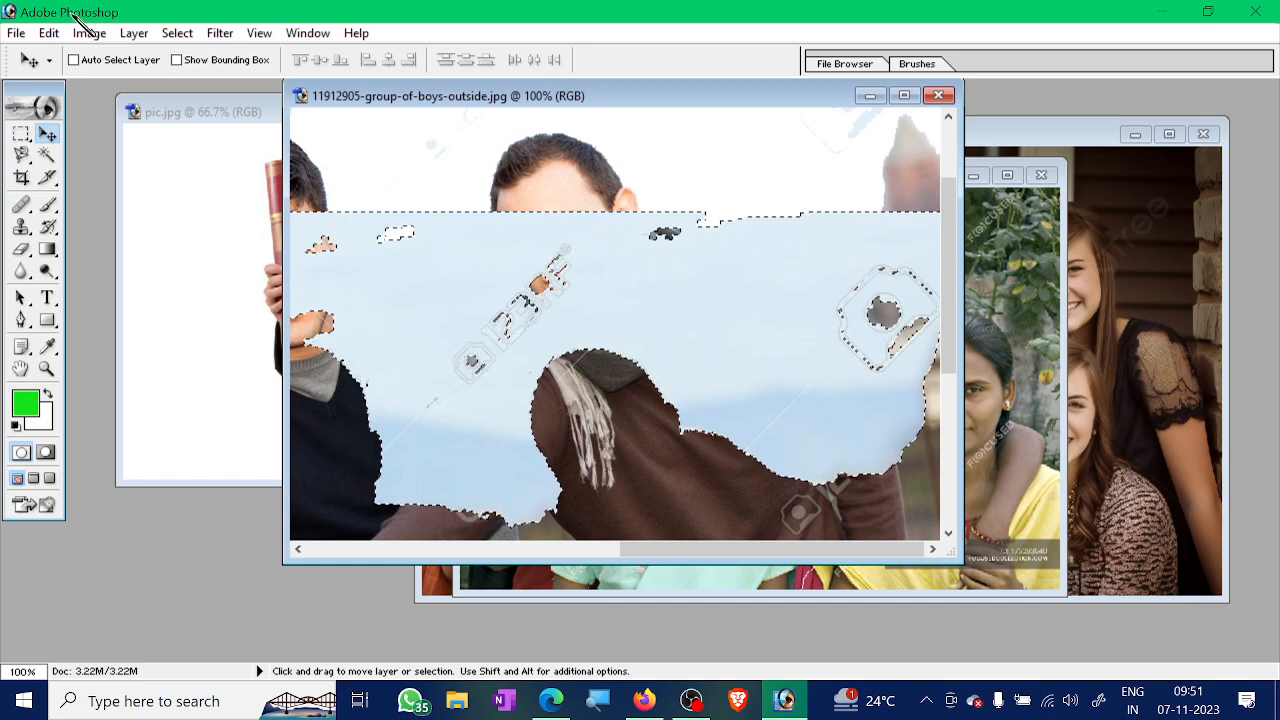
pyautogui.click(134, 33)
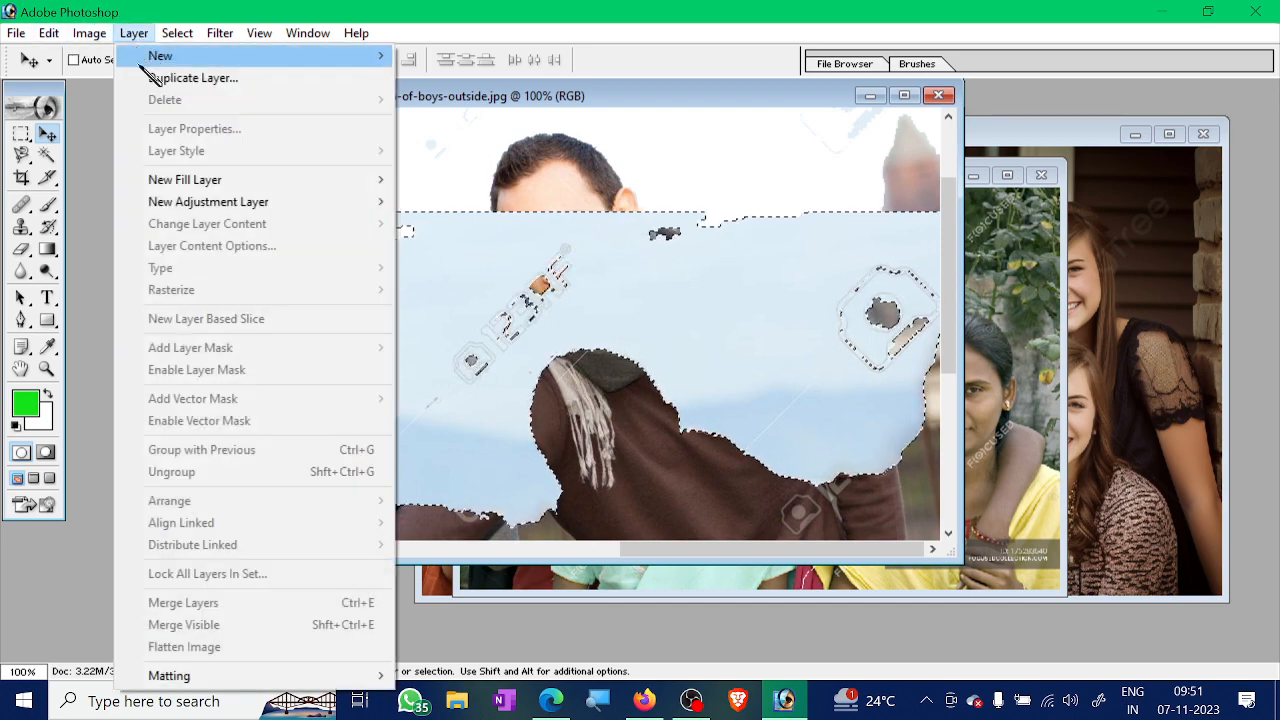
pyautogui.click(560, 248)
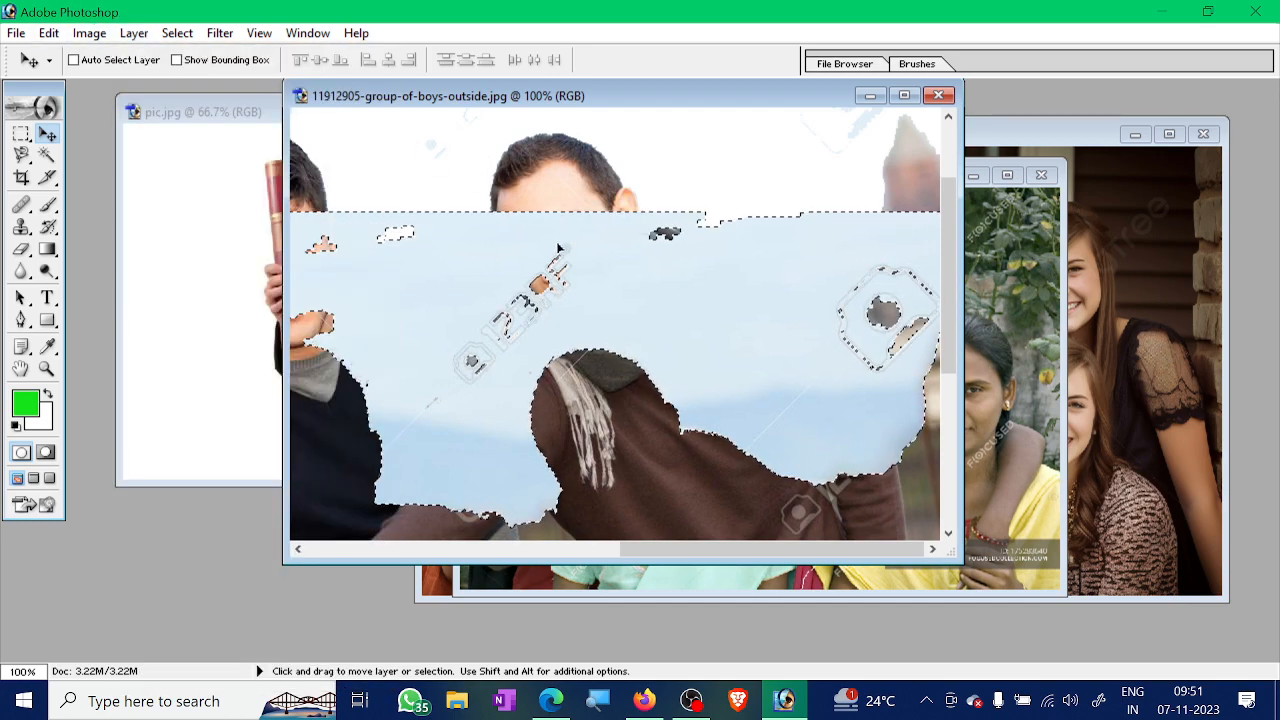
pyautogui.moveTo(560, 248); pyautogui.dragTo(642, 288)
pyautogui.hotkey('ctrl', 'z')
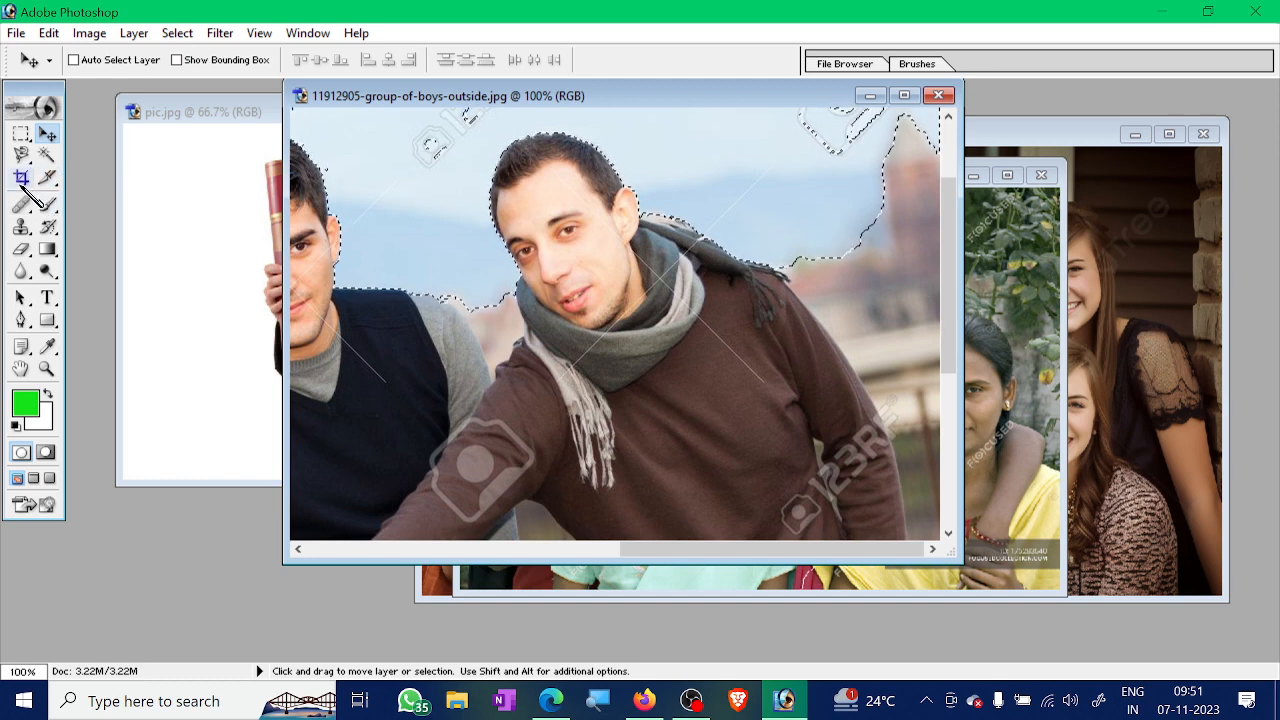
# Paint a green patch in the sky between the two men with the Brush tool, and draw a thin horizontal line in the sky with the Pencil tool
pyautogui.click(50, 205)
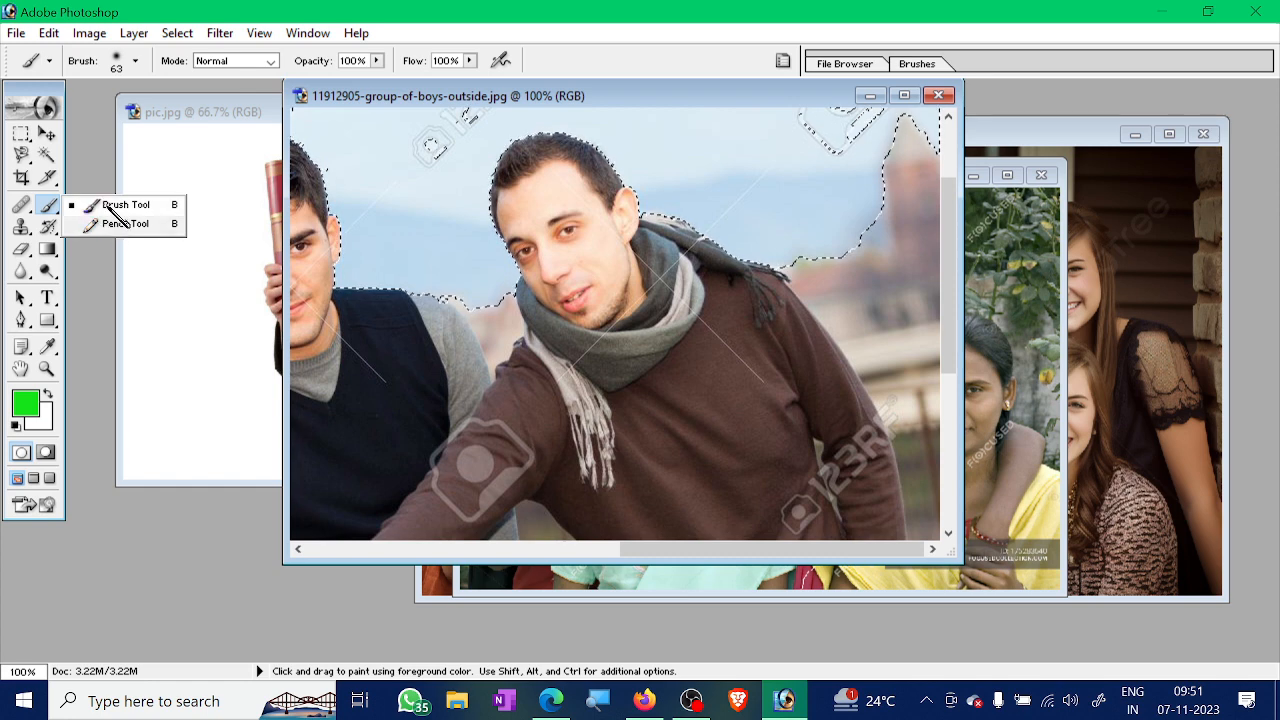
pyautogui.click(118, 206)
pyautogui.click(443, 209)
pyautogui.click(386, 214)
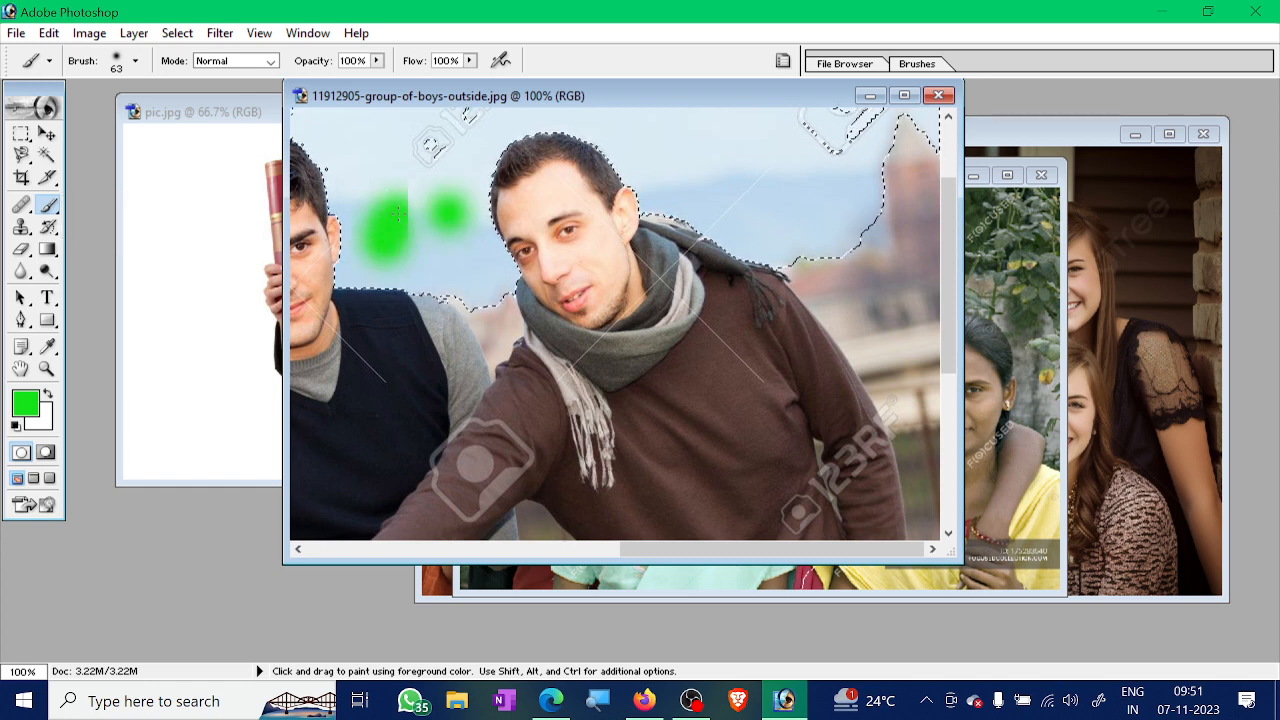
pyautogui.moveTo(380, 212); pyautogui.dragTo(440, 240)
pyautogui.click(48, 206)
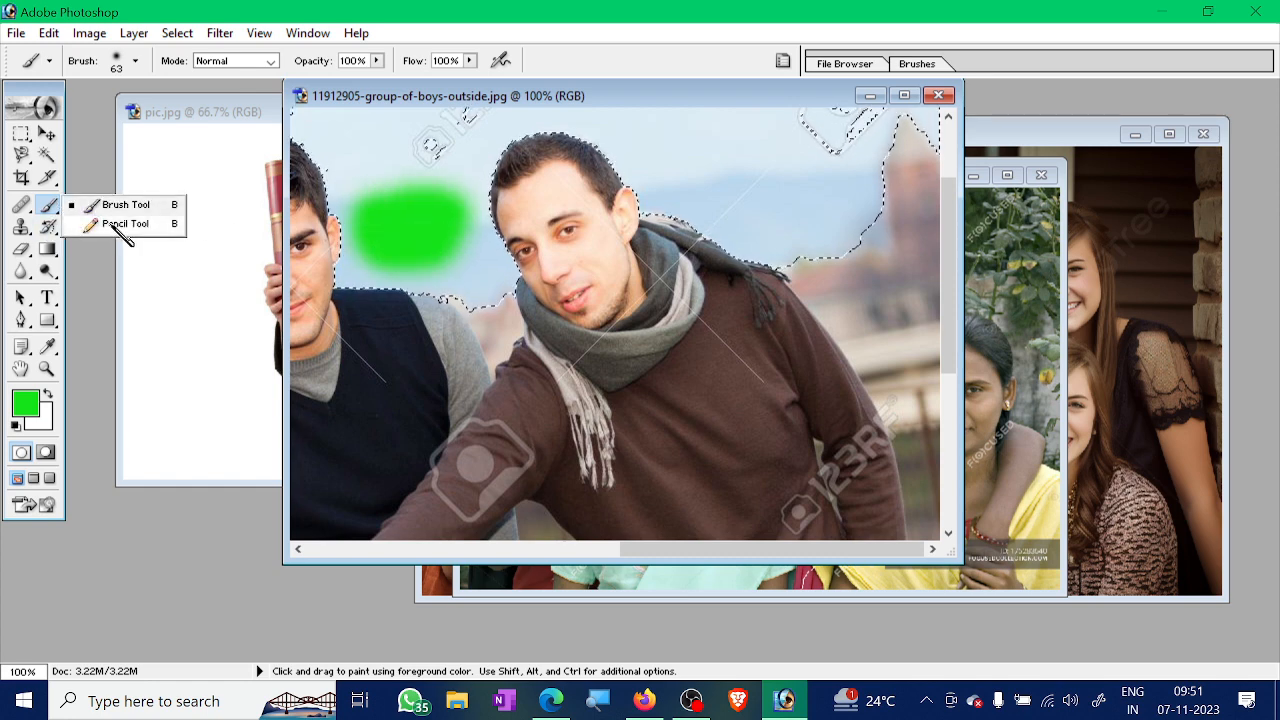
pyautogui.click(125, 223)
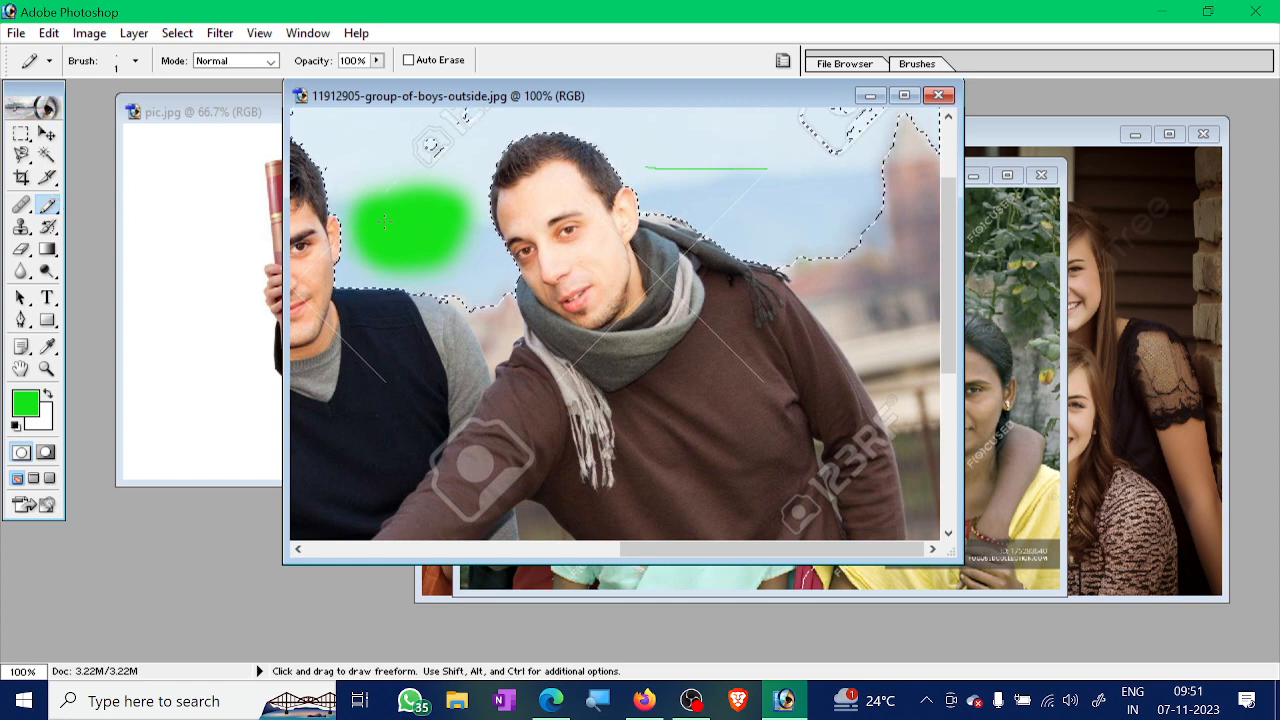
# Switch to pic.jpg and select the white background around the graduate with the Magic Wand
pyautogui.click(210, 214)
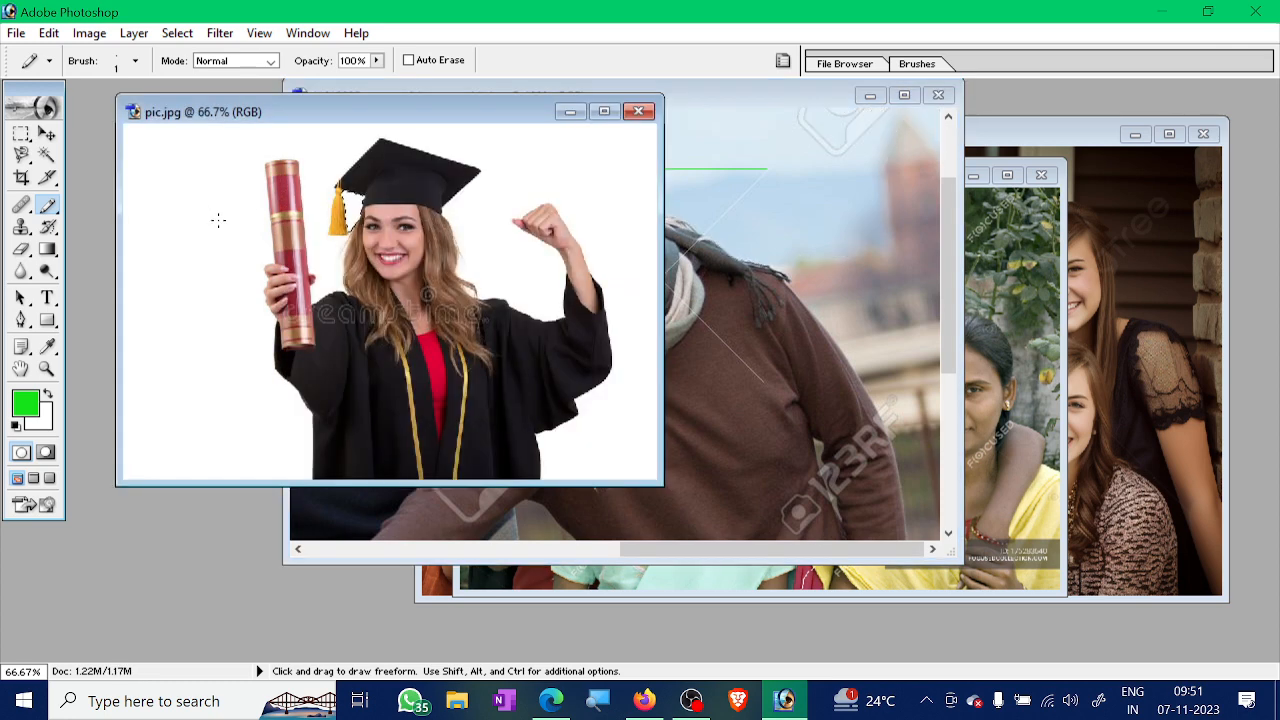
pyautogui.click(46, 155)
pyautogui.click(222, 278)
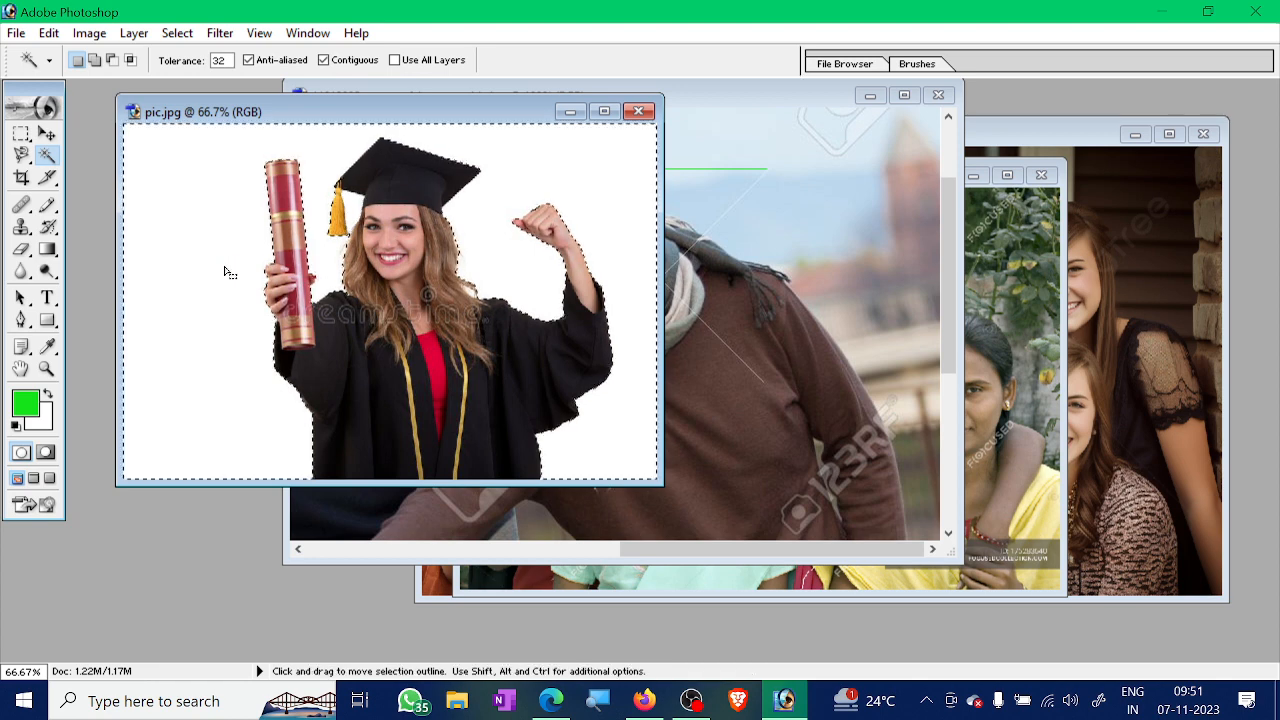
# Examine the tool presets with the Pencil tool active, switch to the Brush tool, and examine the presets again
pyautogui.click(47, 205)
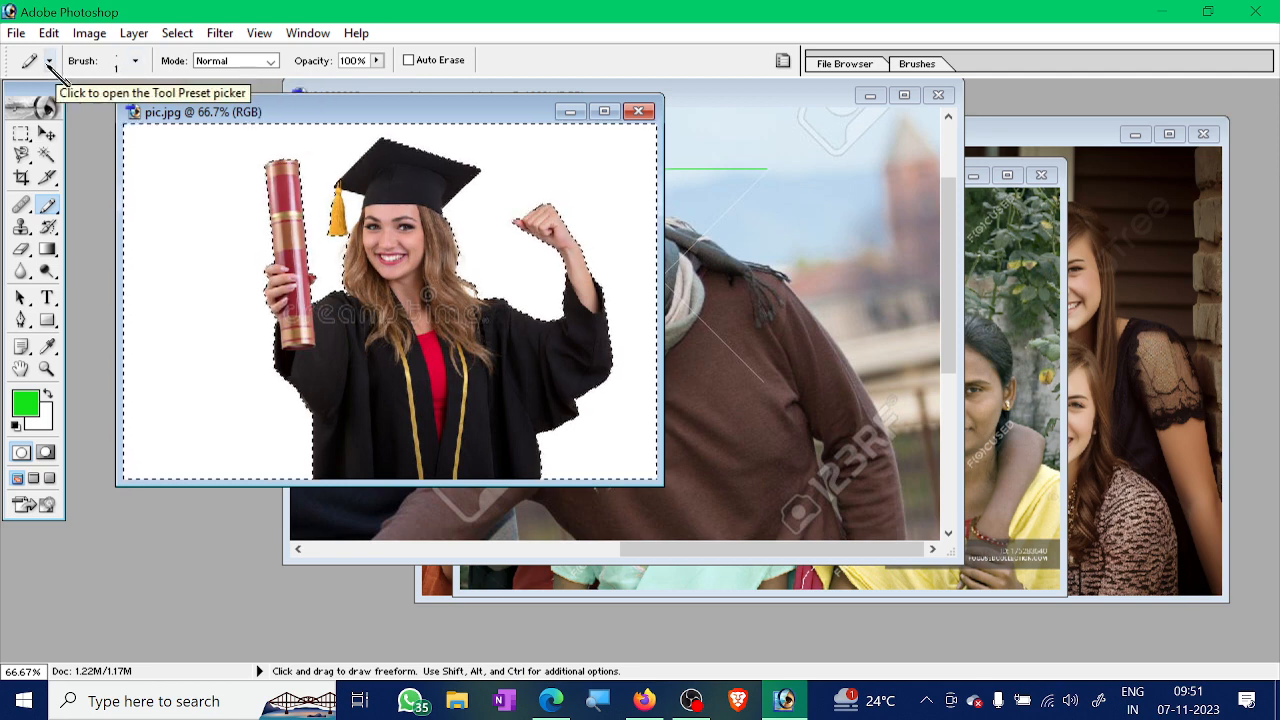
pyautogui.click(48, 62)
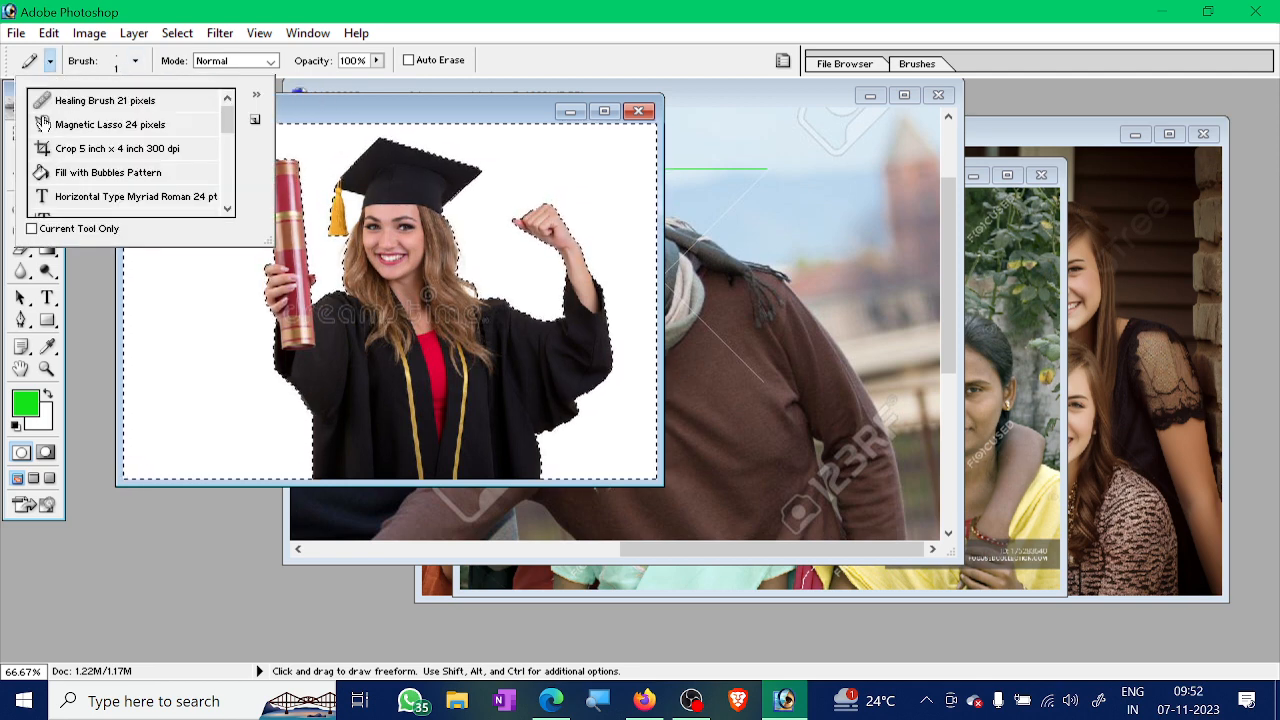
pyautogui.click(326, 5)
pyautogui.click(55, 213)
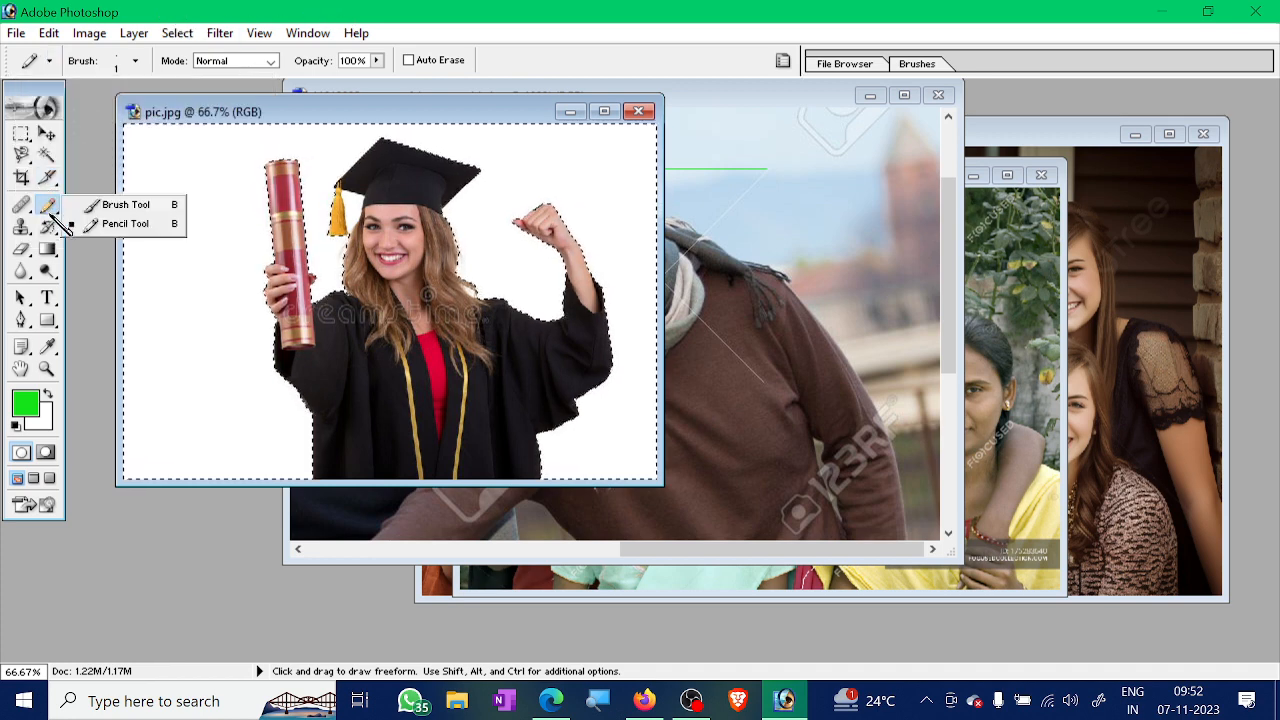
pyautogui.click(110, 205)
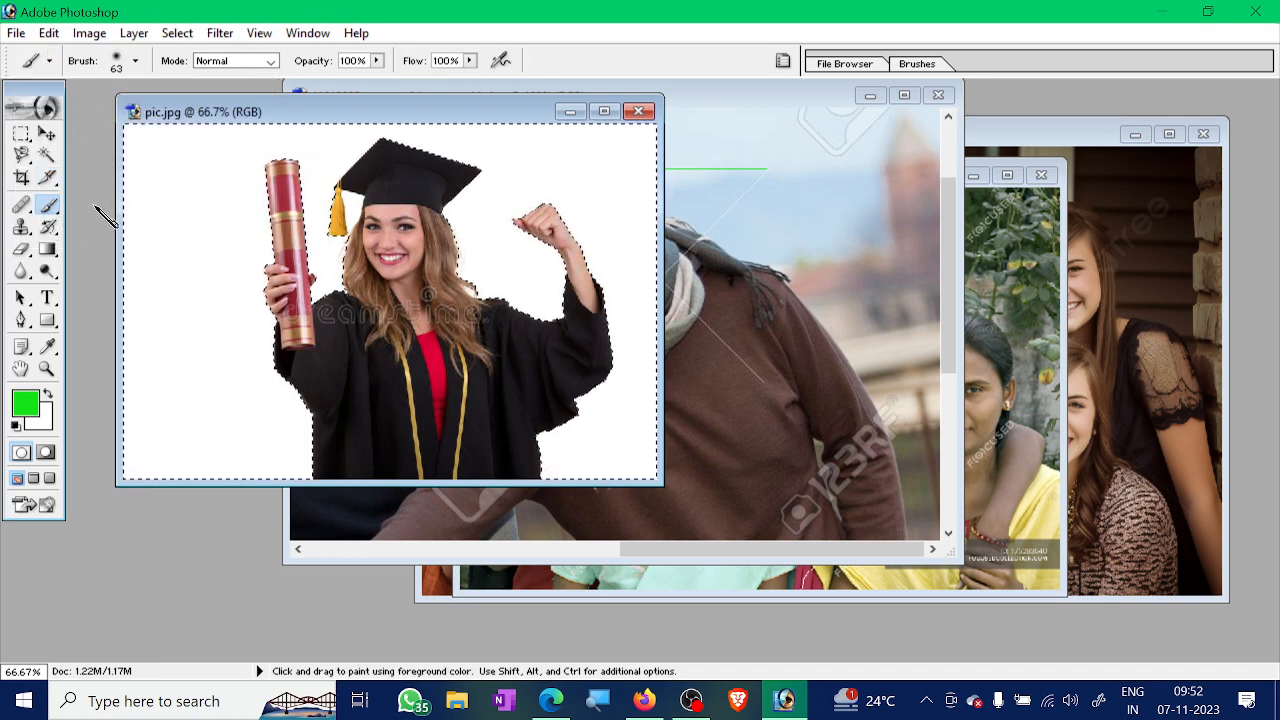
pyautogui.click(49, 61)
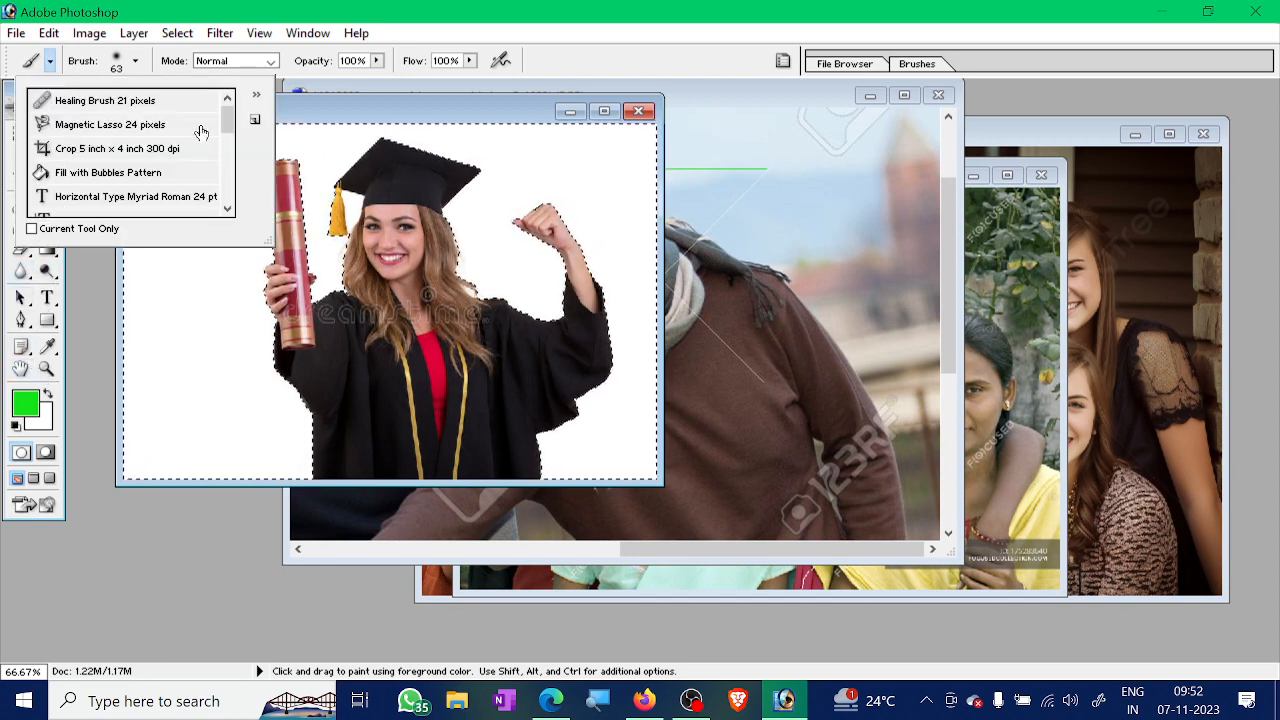
pyautogui.click(352, 12)
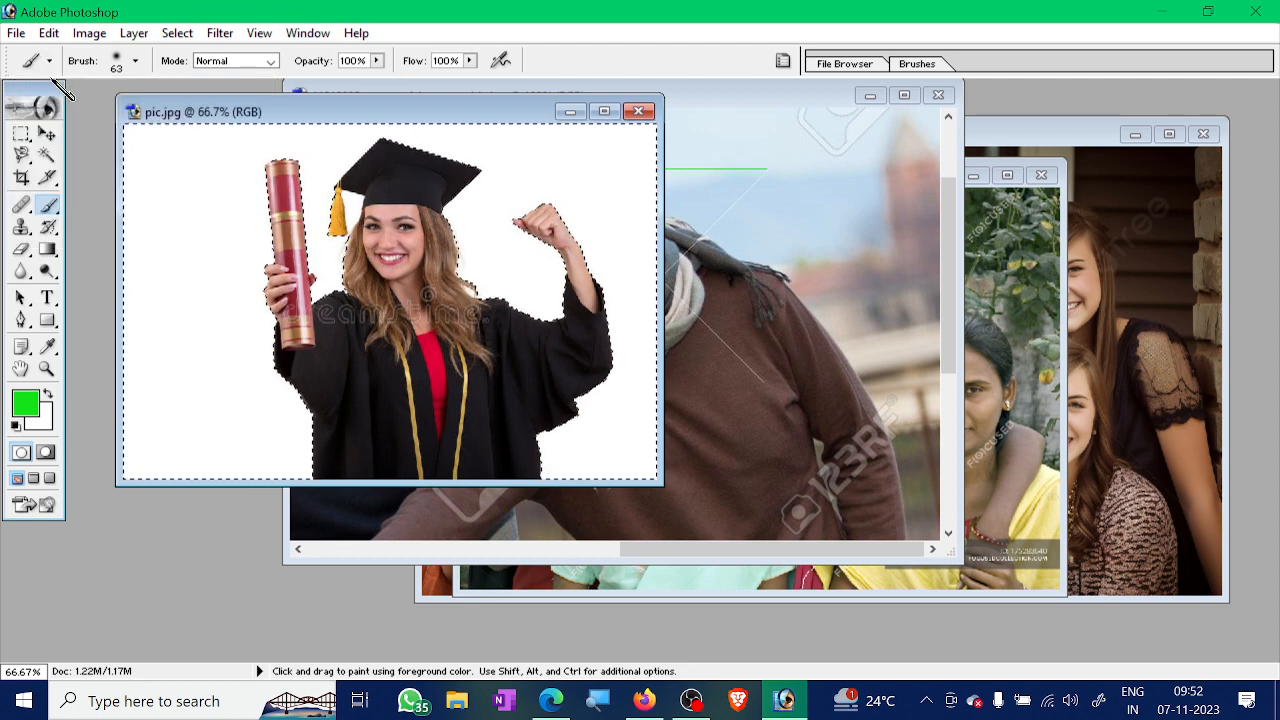
# Examine the Brush tool's available brush tips and its list of blending modes
pyautogui.click(135, 61)
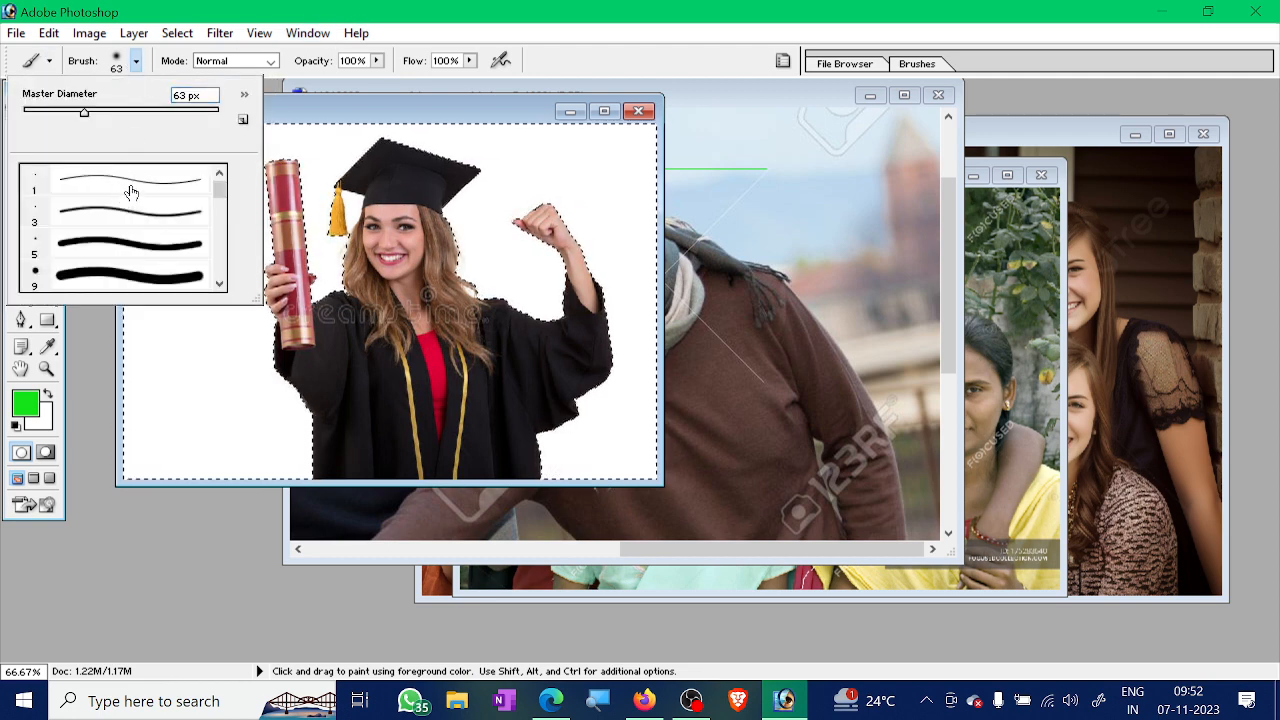
pyautogui.scroll(-3, 108, 250)
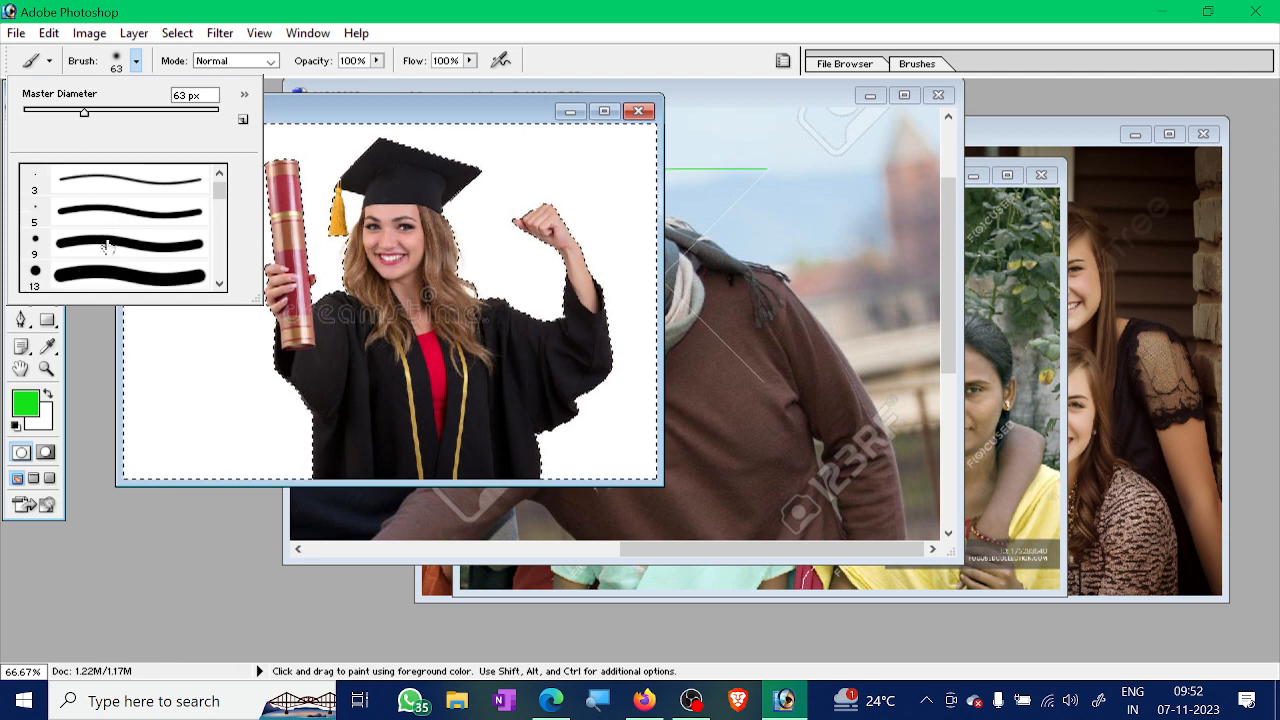
pyautogui.scroll(3, 110, 259)
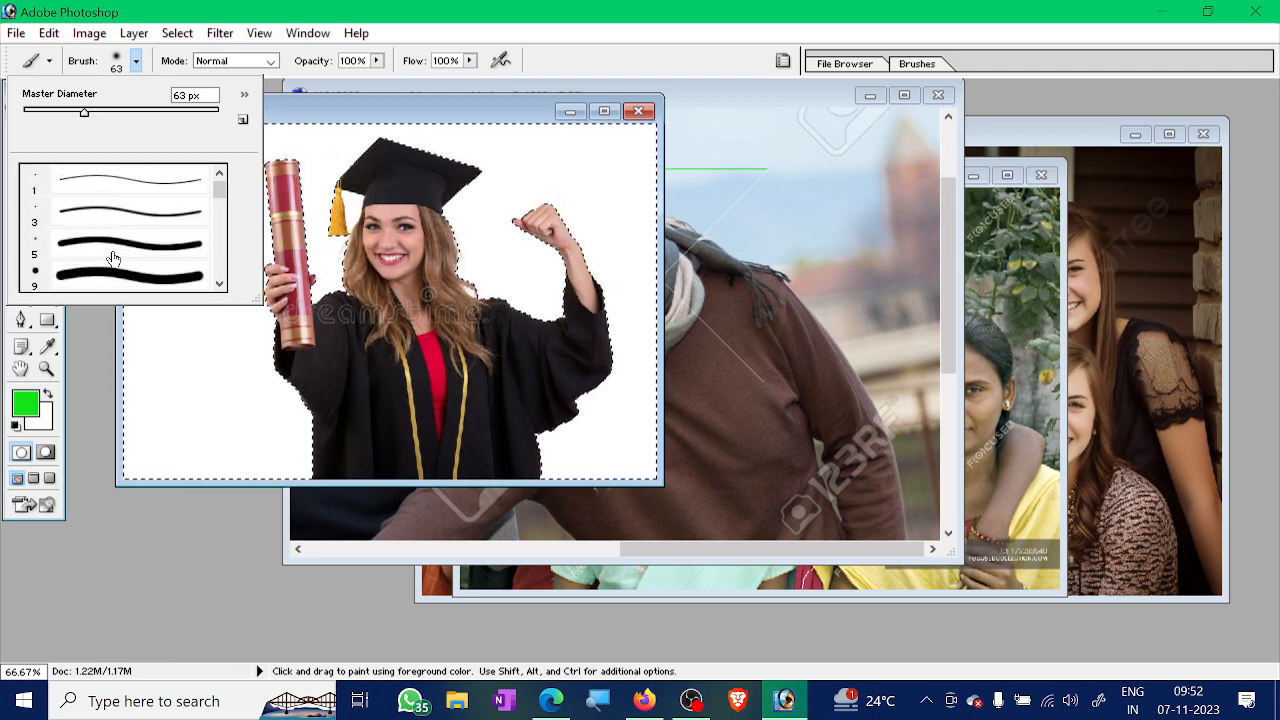
pyautogui.click(343, 3)
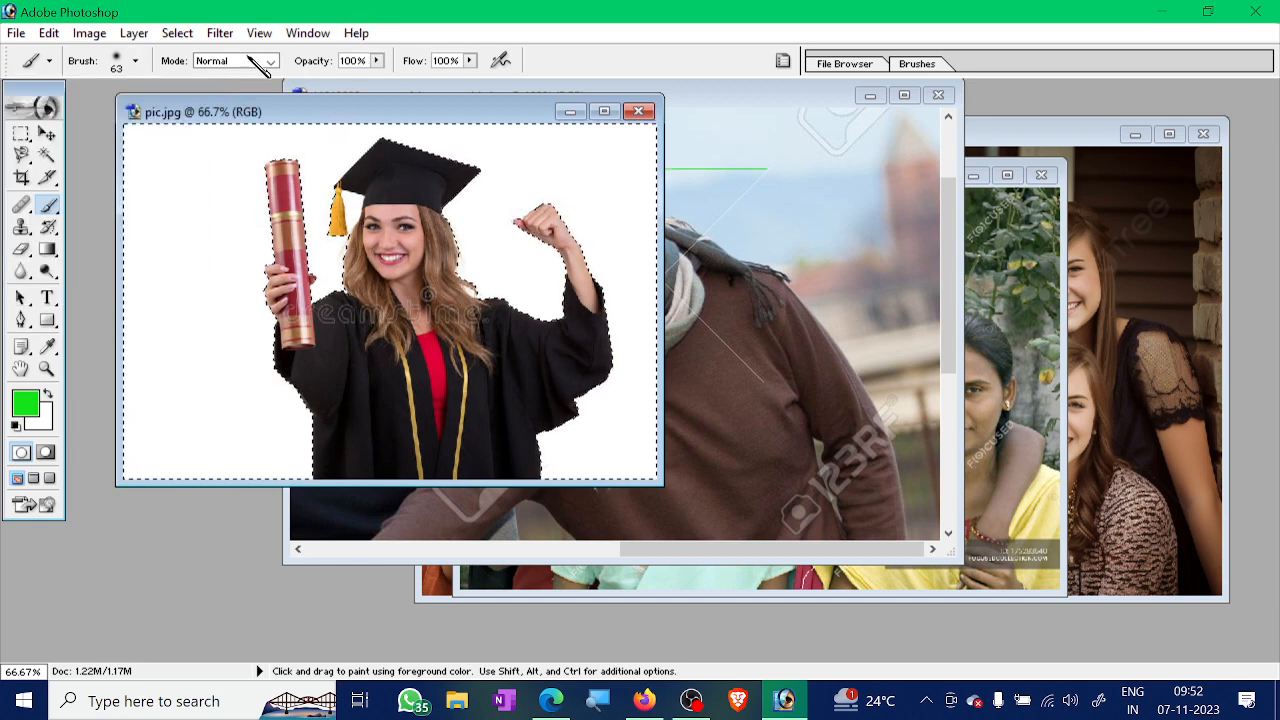
pyautogui.click(271, 61)
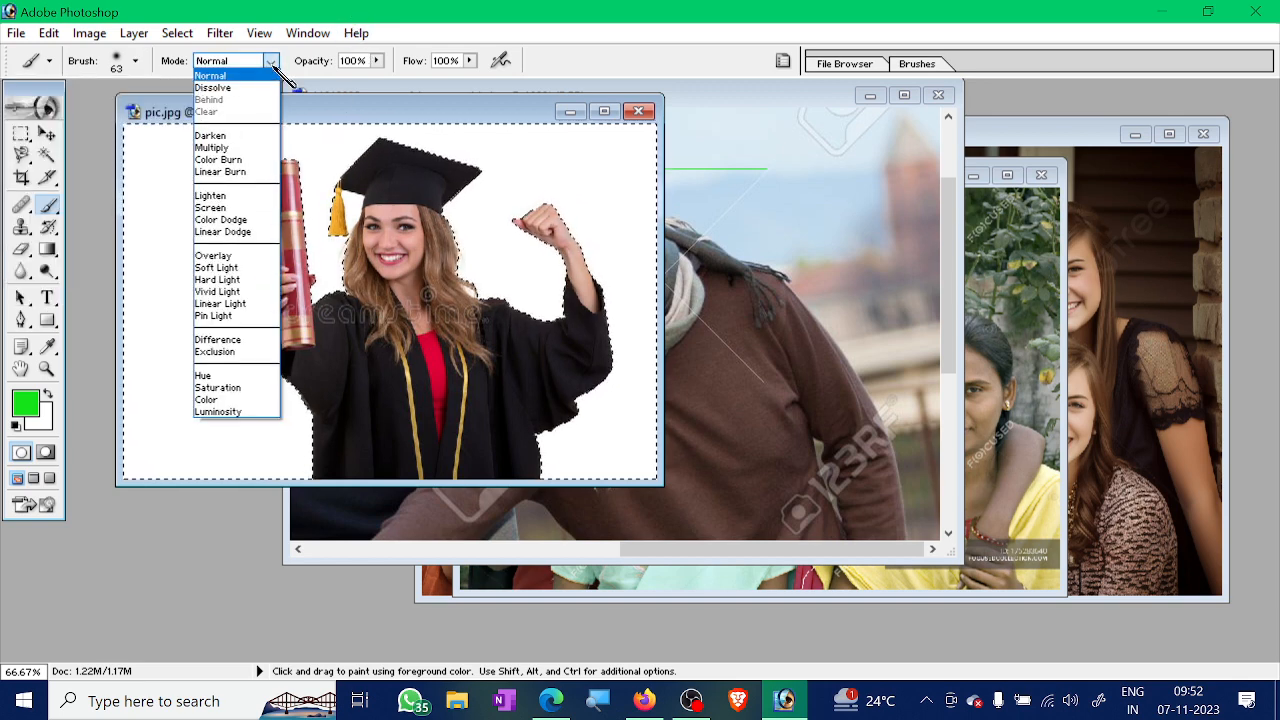
pyautogui.press('Escape')
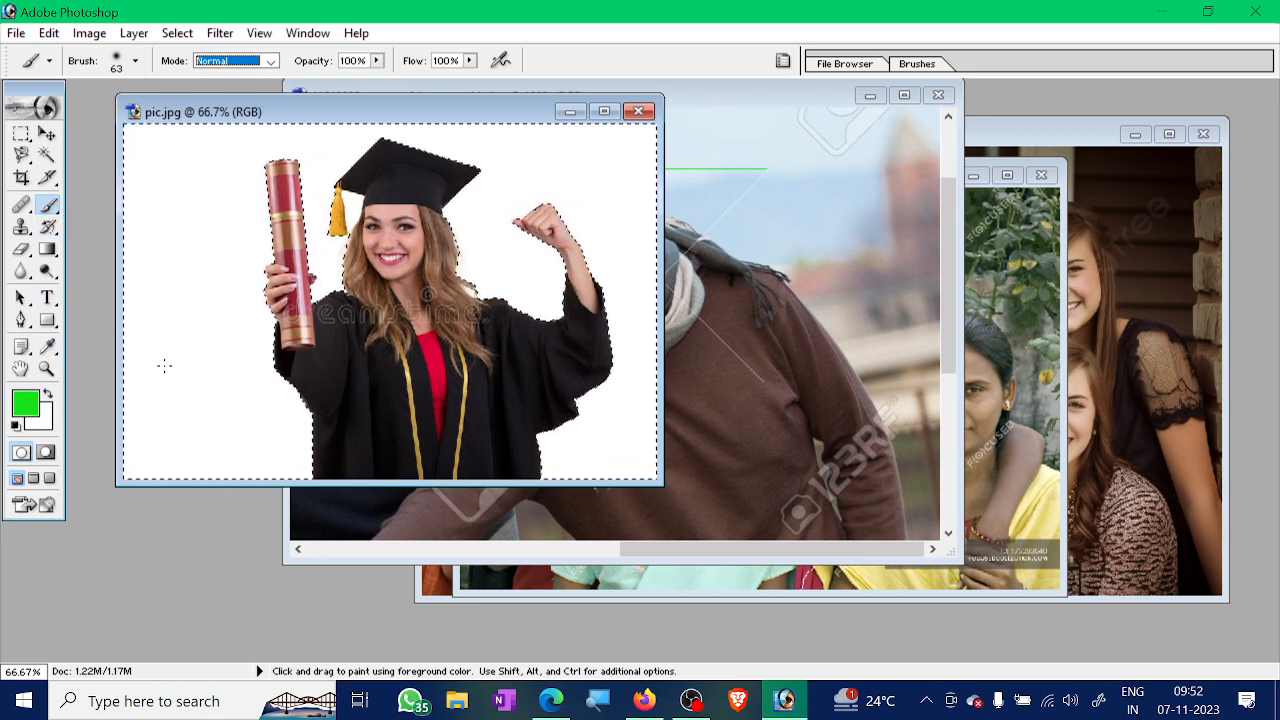
# Paint diagonal green strokes on the background in the lower-left area of pic.jpg, one in Normal mode and one in Dissolve mode
pyautogui.moveTo(134, 363); pyautogui.dragTo(145, 378)
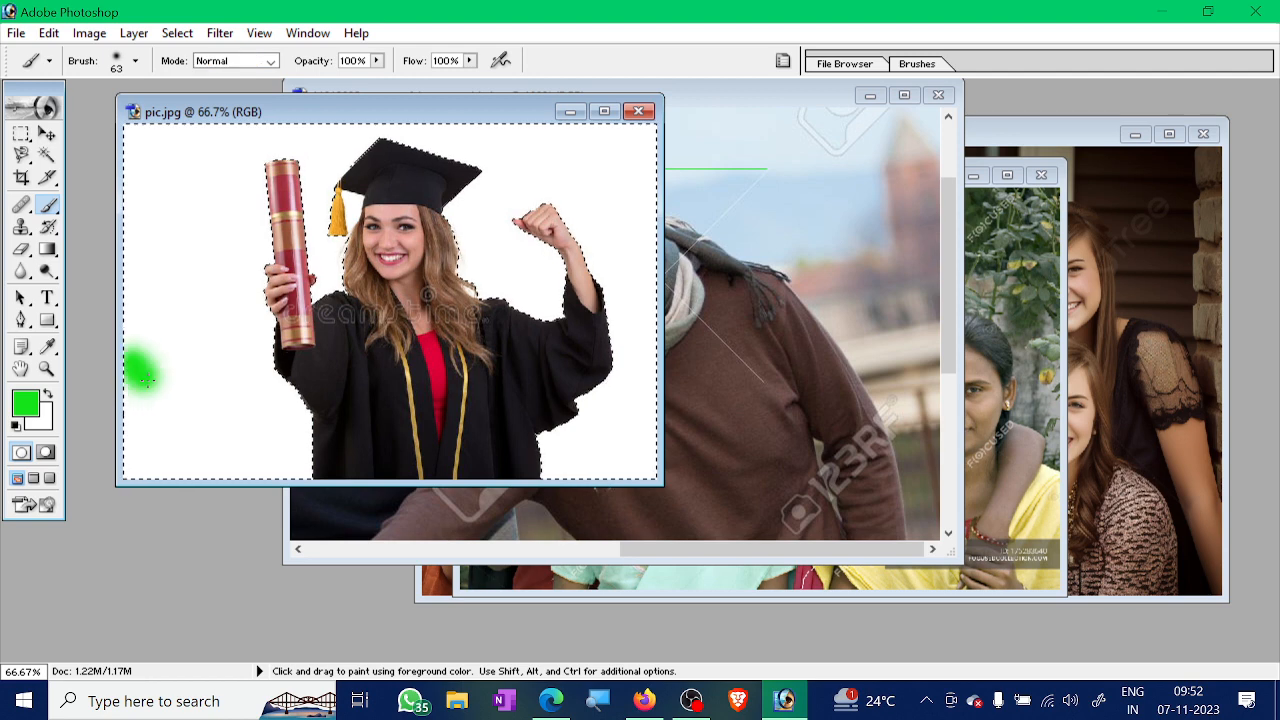
pyautogui.moveTo(197, 424); pyautogui.dragTo(222, 456)
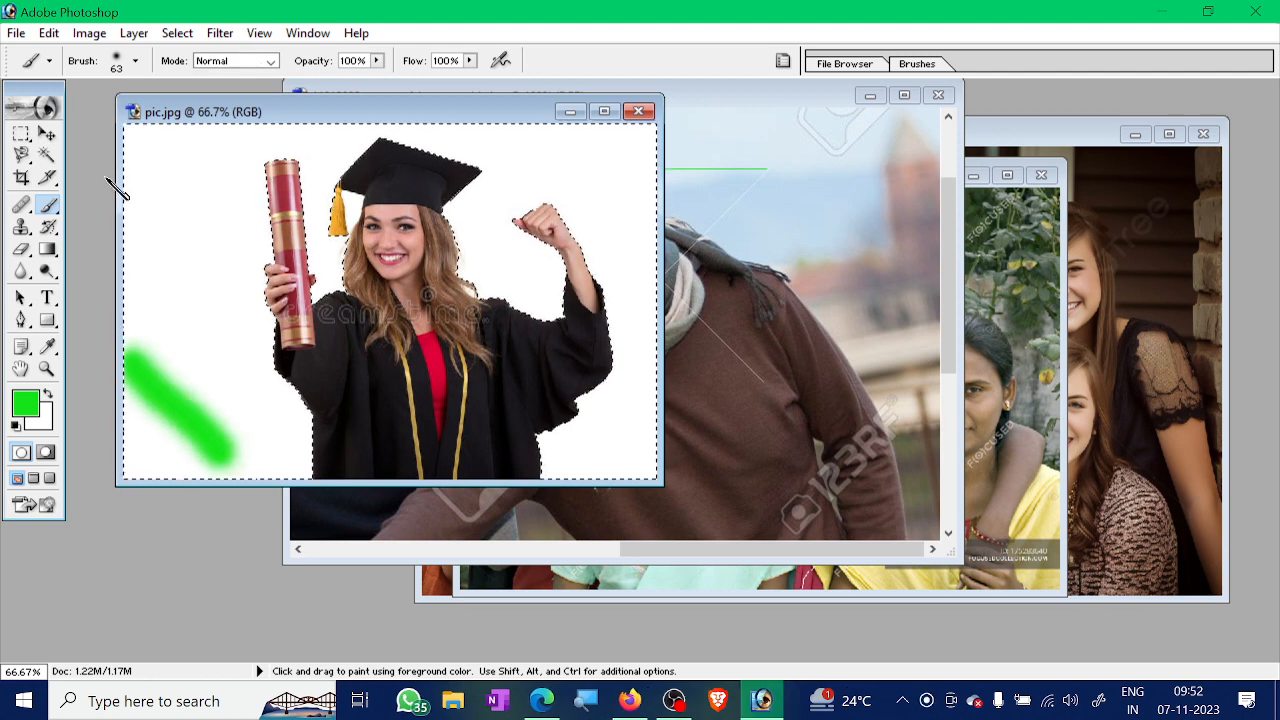
pyautogui.click(272, 61)
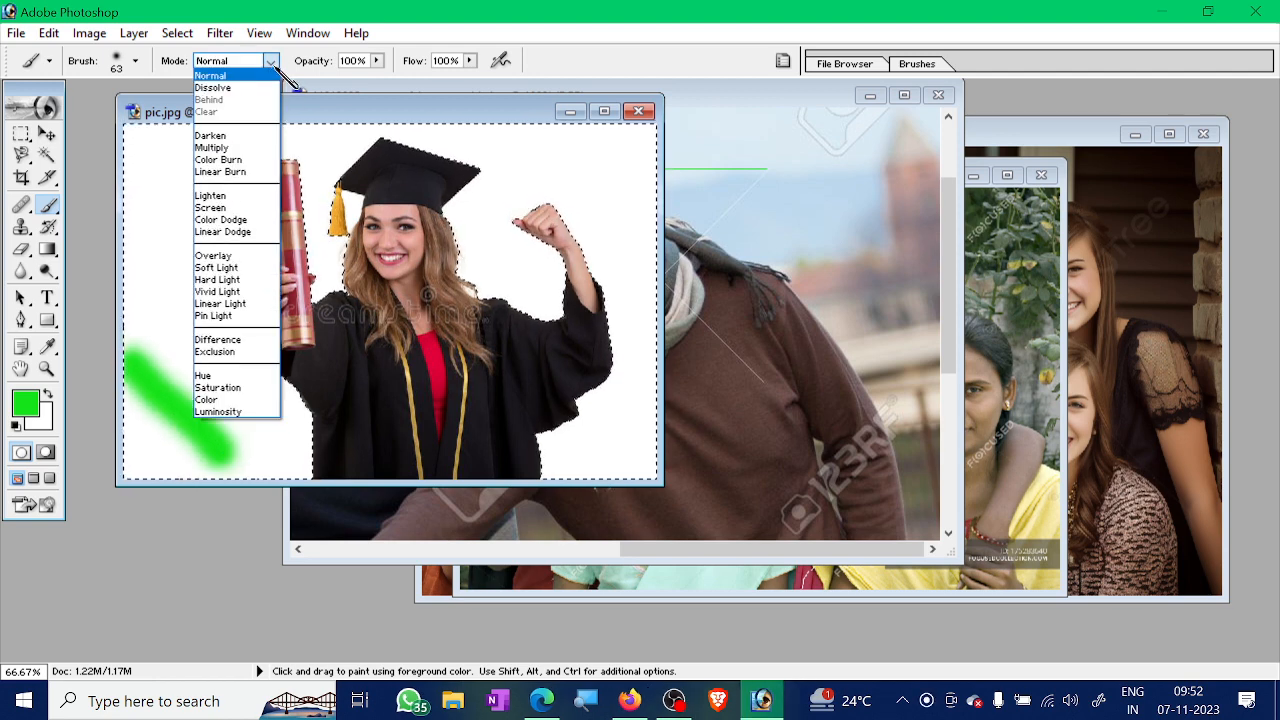
pyautogui.click(213, 88)
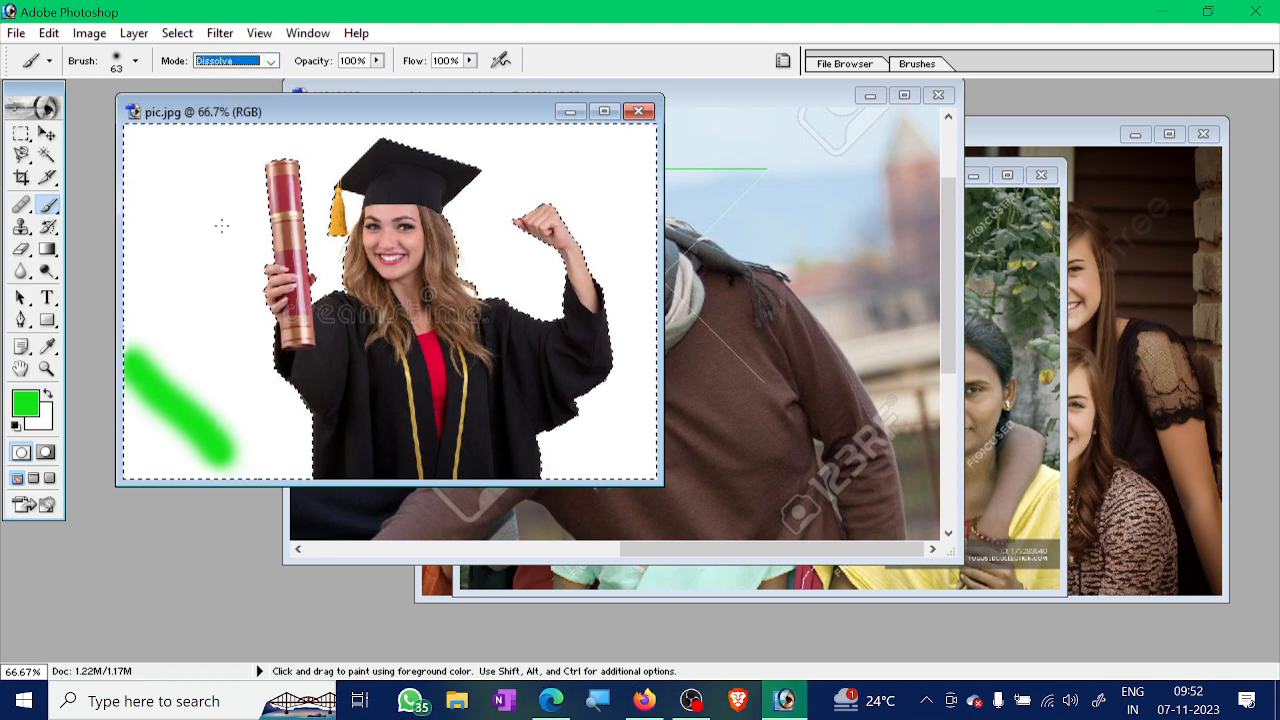
pyautogui.moveTo(147, 316); pyautogui.dragTo(172, 334)
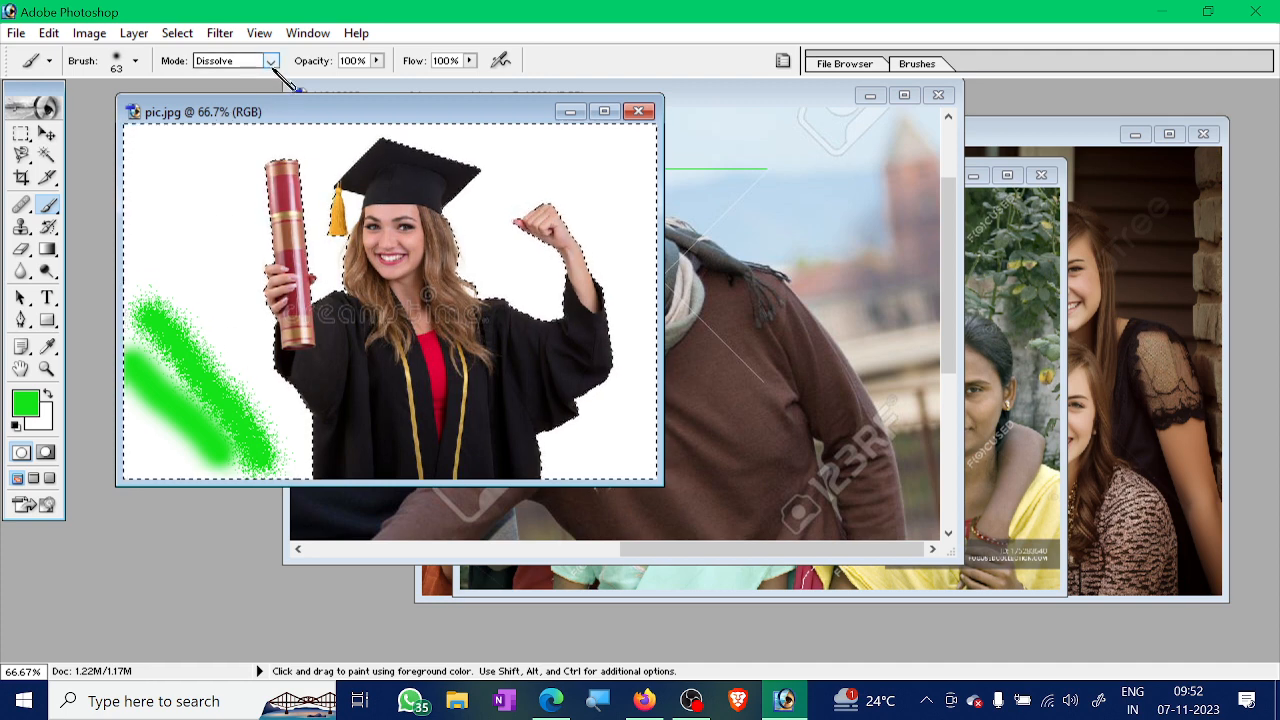
# Set the brush mode to Darken and paint a diagonal green stroke above the Dissolve stroke
pyautogui.click(272, 61)
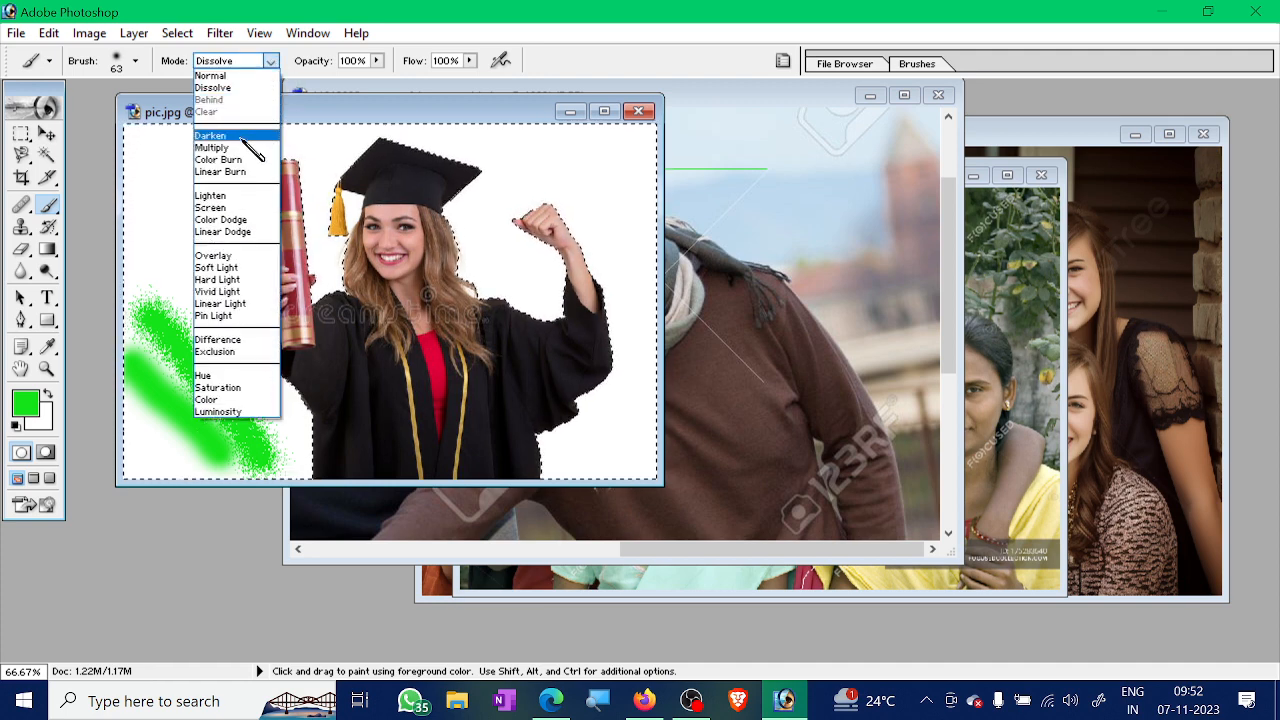
pyautogui.click(210, 135)
pyautogui.moveTo(162, 260); pyautogui.dragTo(213, 321)
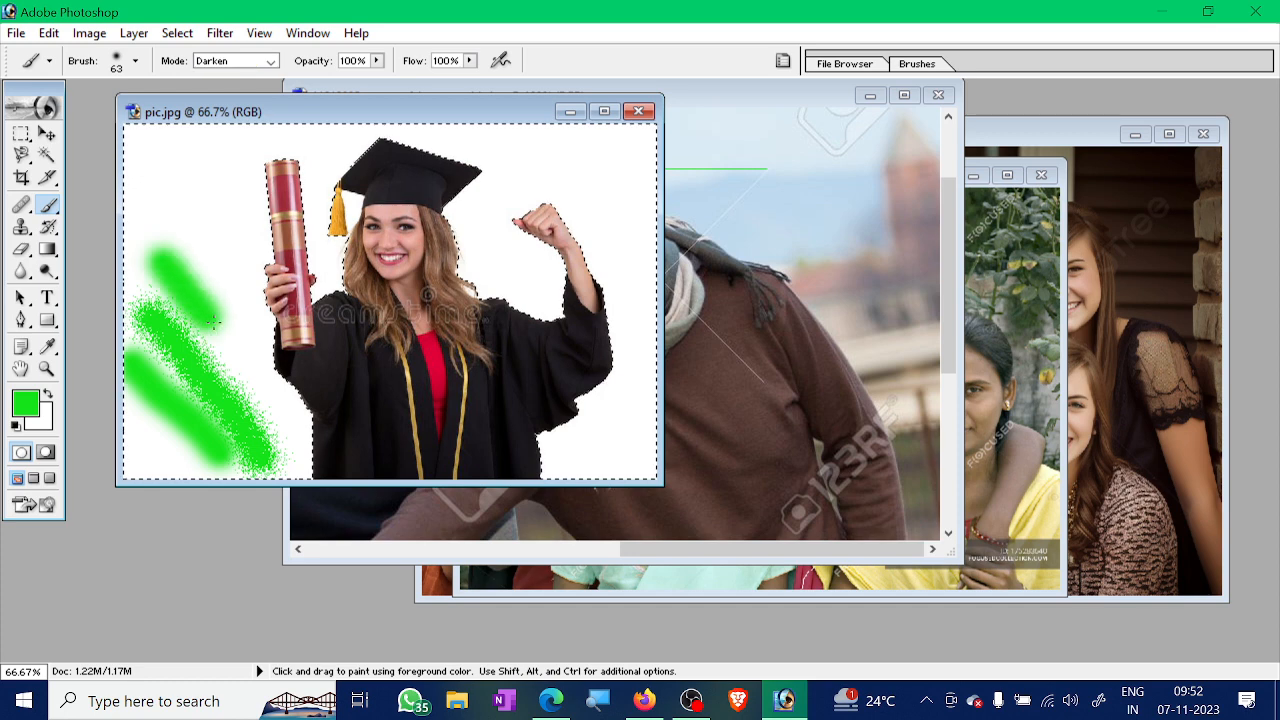
# Set the brush mode to Multiply, paint a diagonal green stroke above the Darken stroke, and revert pic.jpg to its last saved version
pyautogui.click(270, 61)
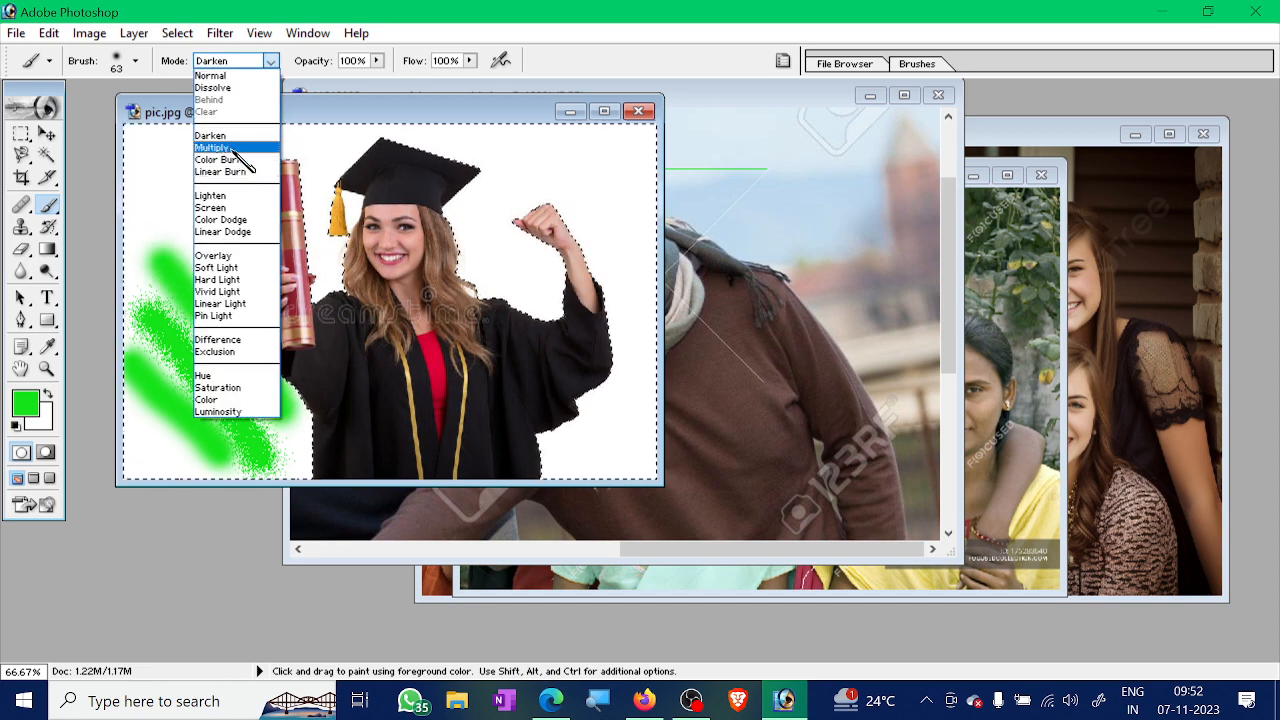
pyautogui.click(215, 148)
pyautogui.click(169, 204)
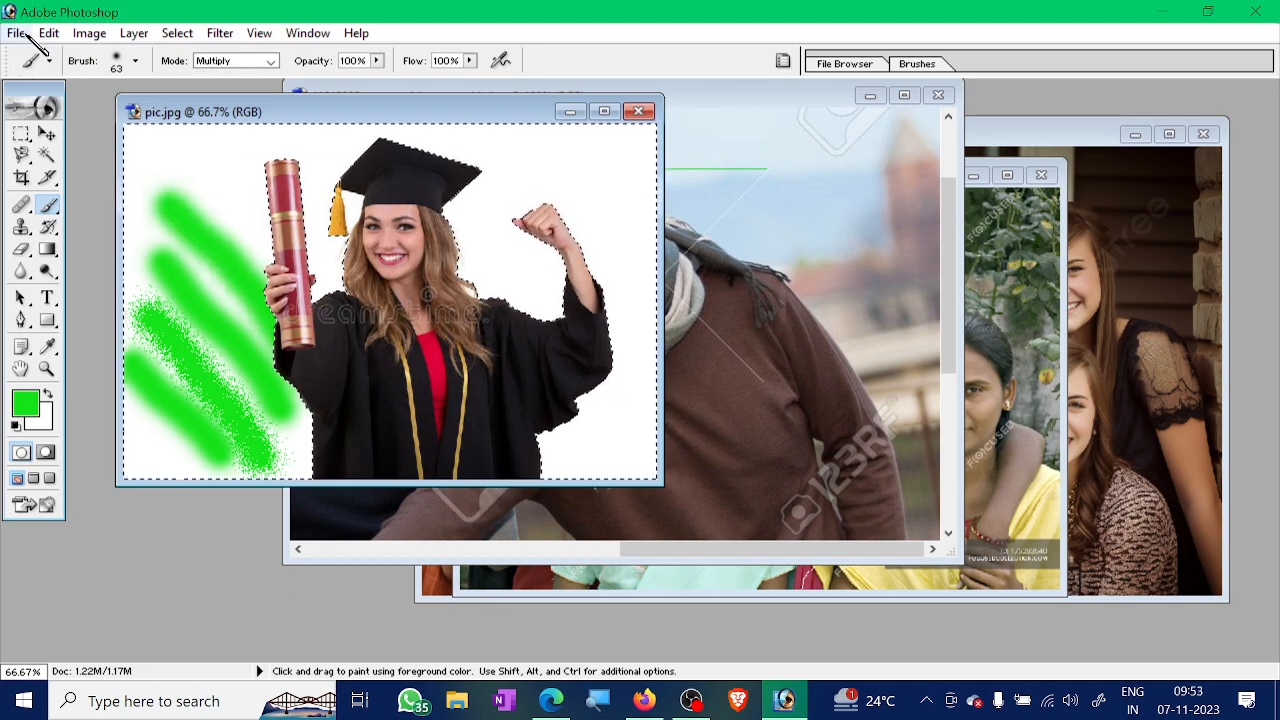
pyautogui.click(17, 33)
pyautogui.click(55, 262)
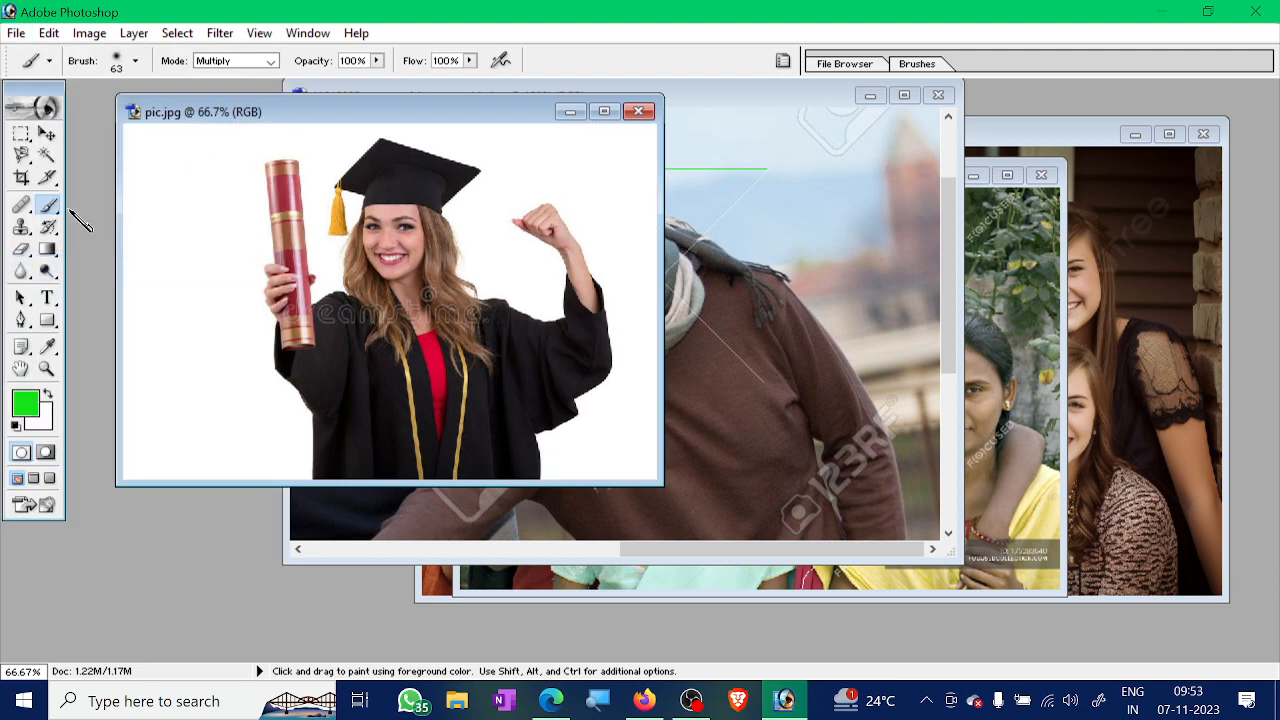
# Paint a horizontal green stroke across the face in Multiply mode and another just below it in Normal mode
pyautogui.moveTo(48, 205)
pyautogui.mouseDown()
pyautogui.moveTo(106, 228)
pyautogui.moveTo(103, 208)
pyautogui.moveTo(522, 225)
pyautogui.mouseUp()
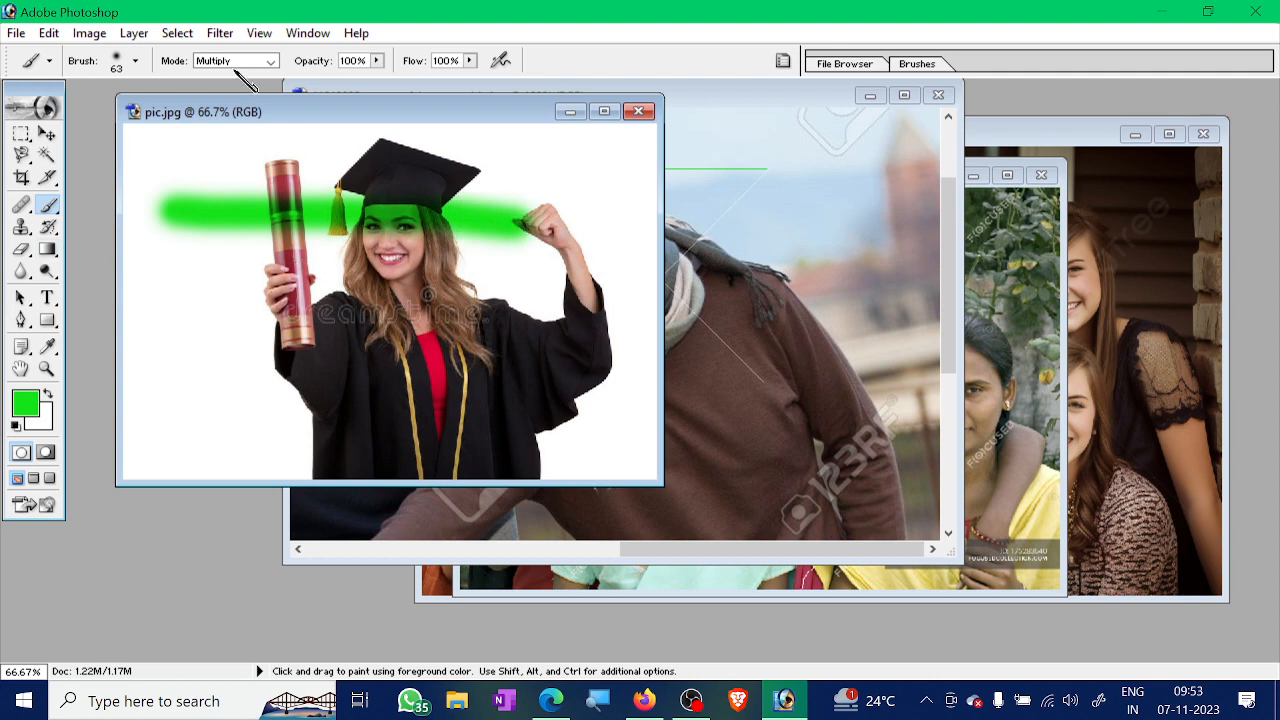
pyautogui.click(271, 61)
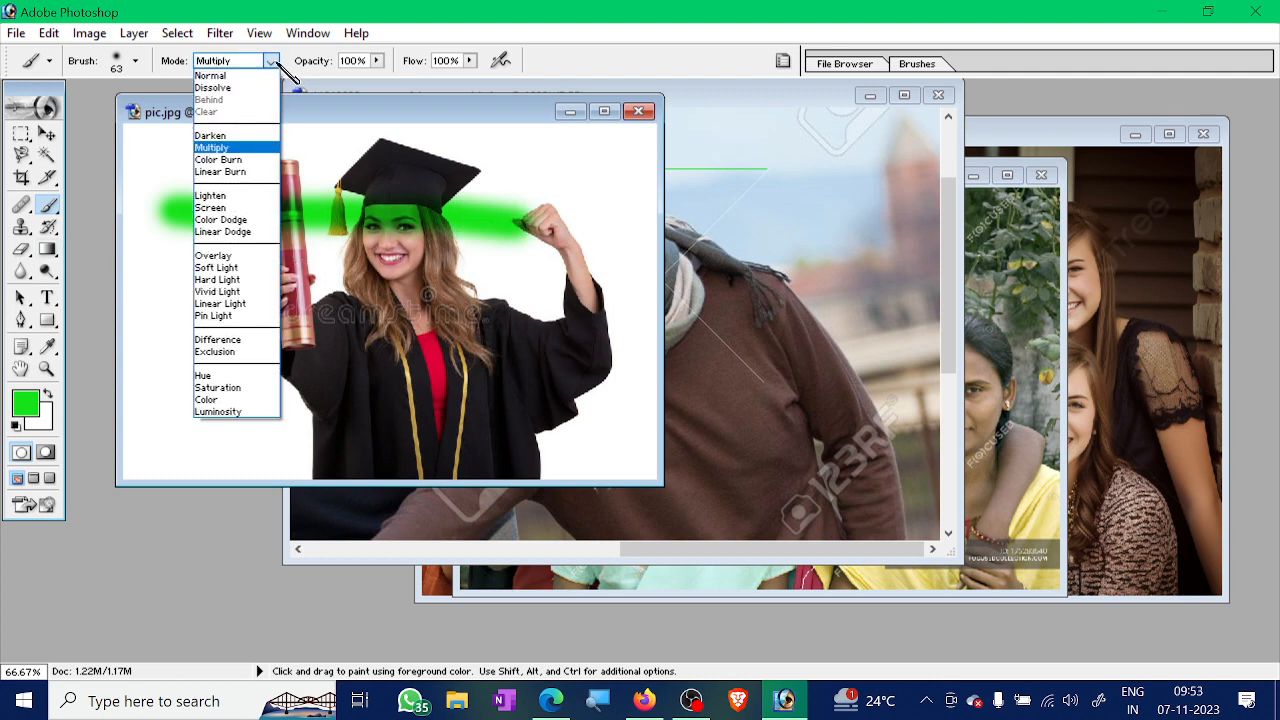
pyautogui.click(225, 72)
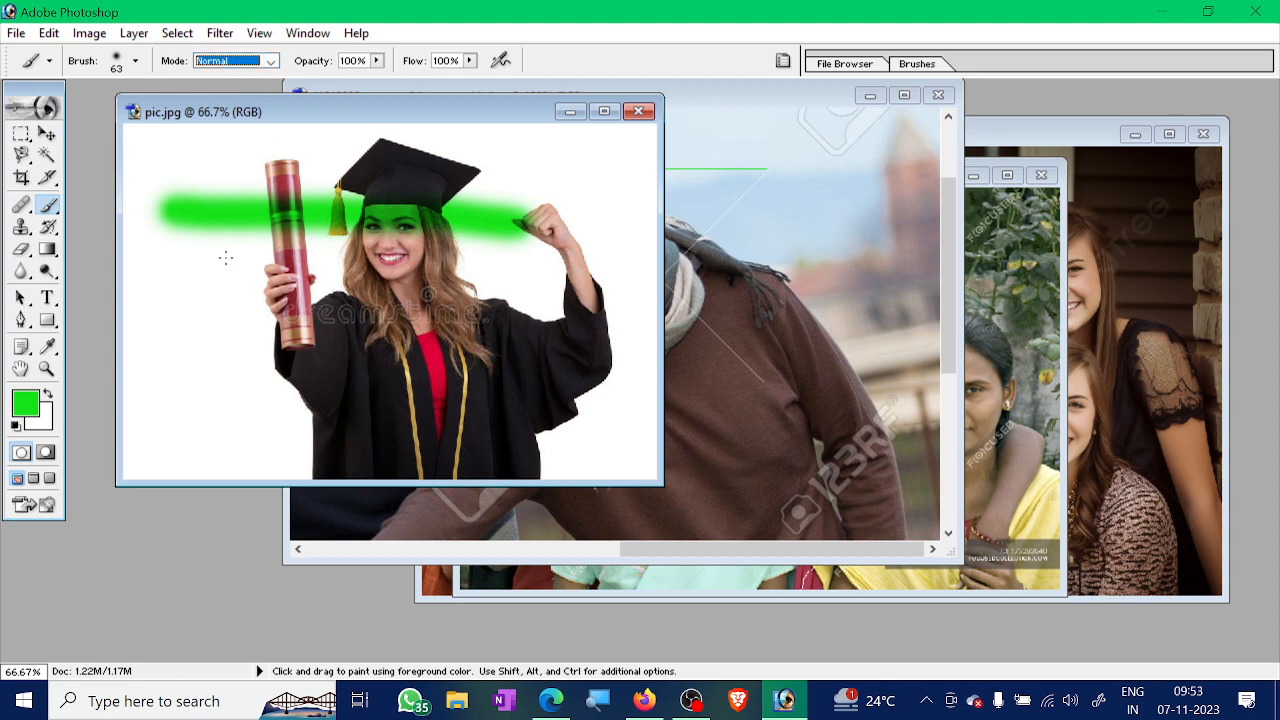
pyautogui.moveTo(197, 262); pyautogui.dragTo(634, 246)
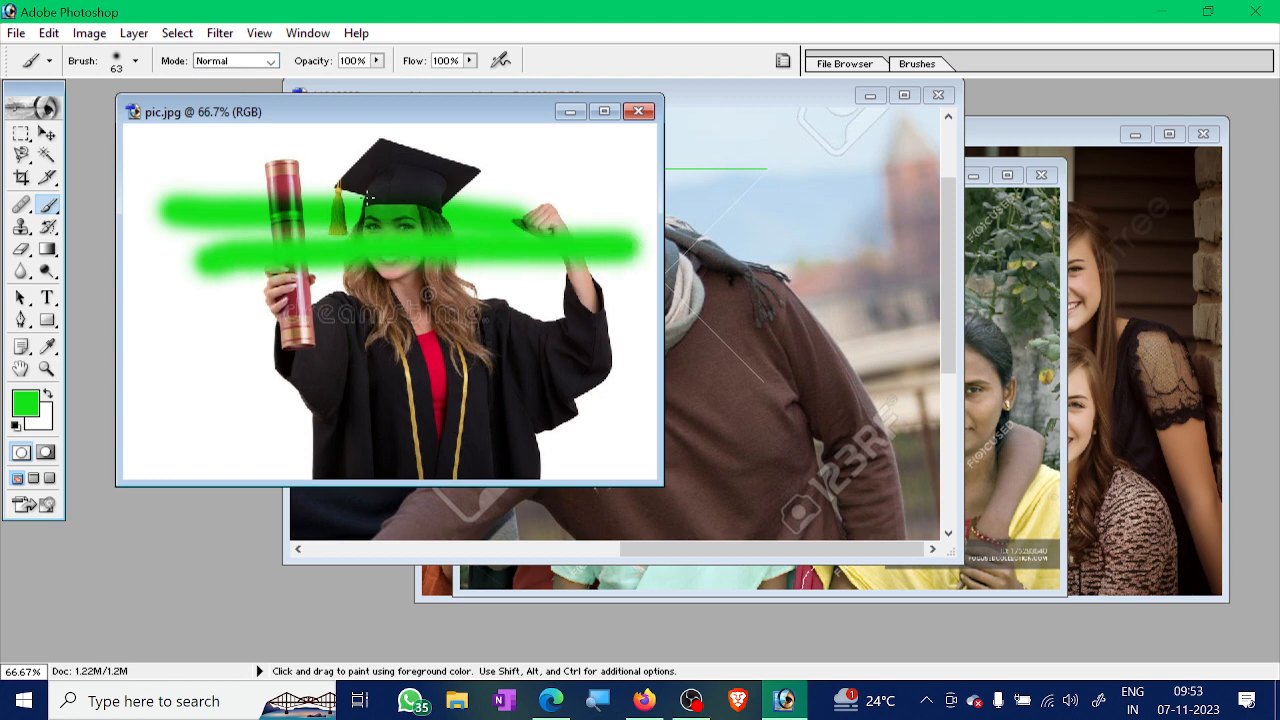
# Paint green strokes over the certificate, hair and gown in Color Burn mode, and revert pic.jpg to its last saved version
pyautogui.click(270, 61)
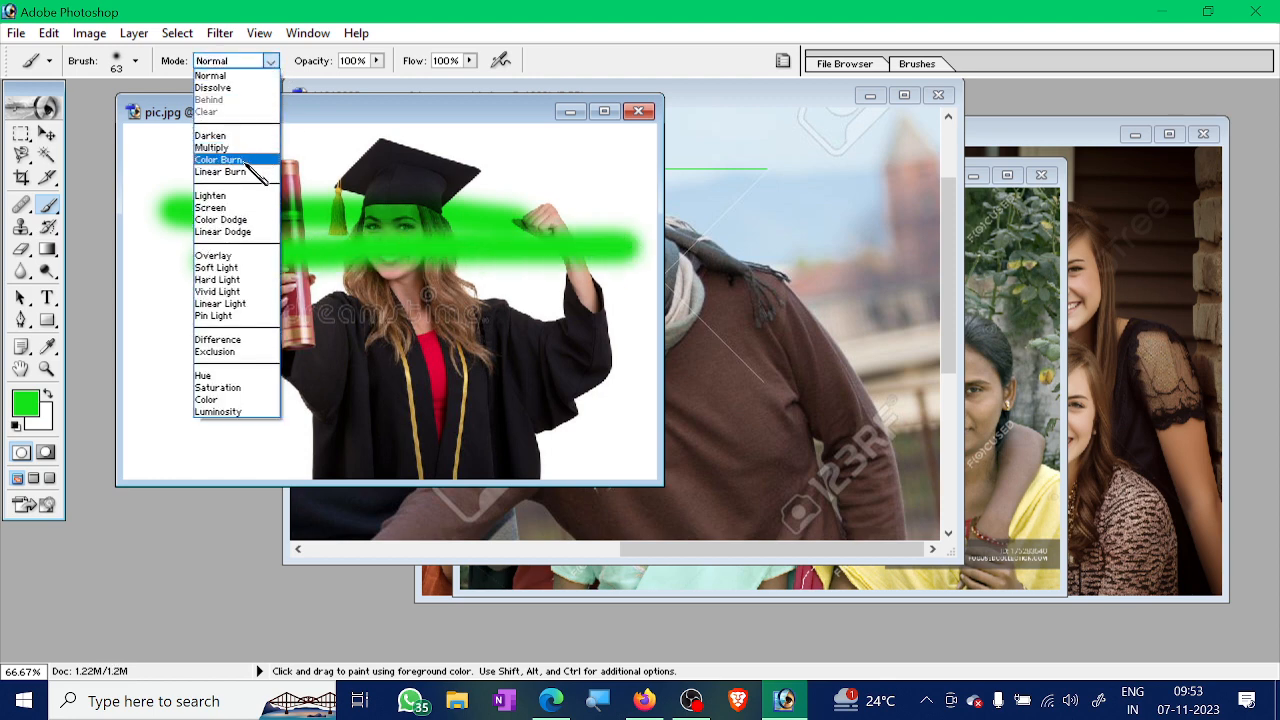
pyautogui.click(255, 160)
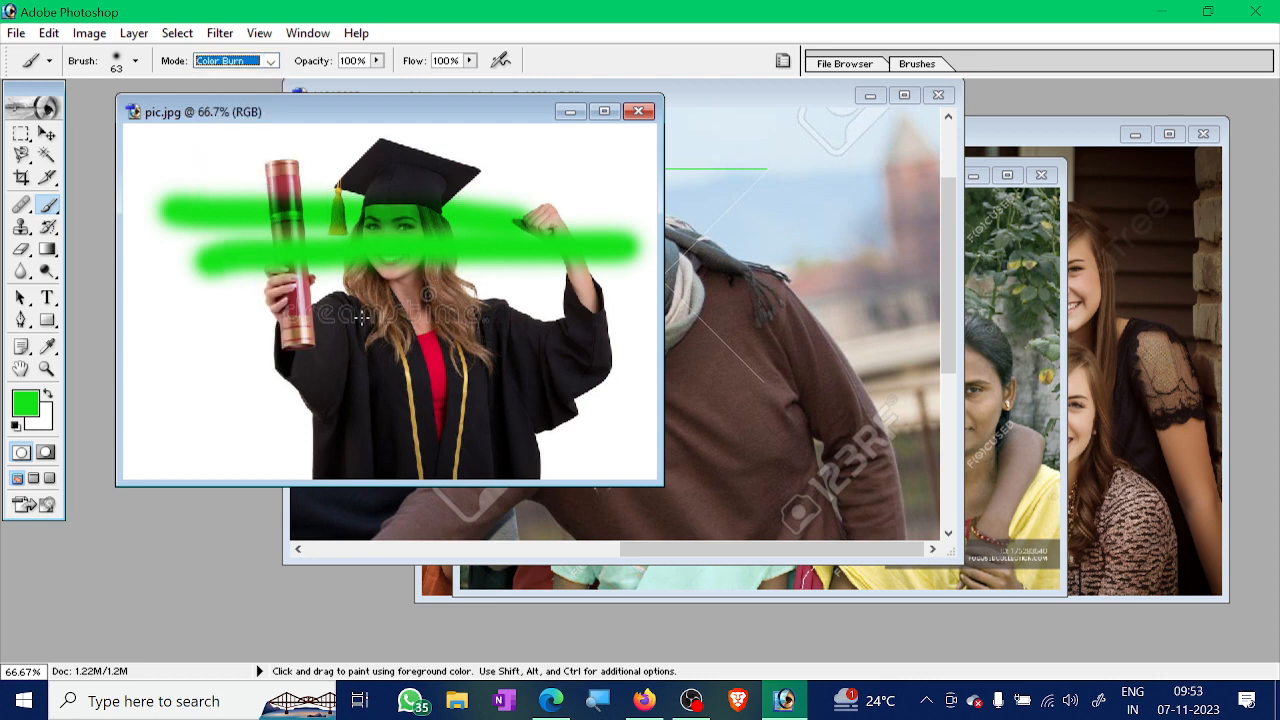
pyautogui.moveTo(197, 313); pyautogui.dragTo(628, 263)
pyautogui.moveTo(224, 335); pyautogui.dragTo(599, 327)
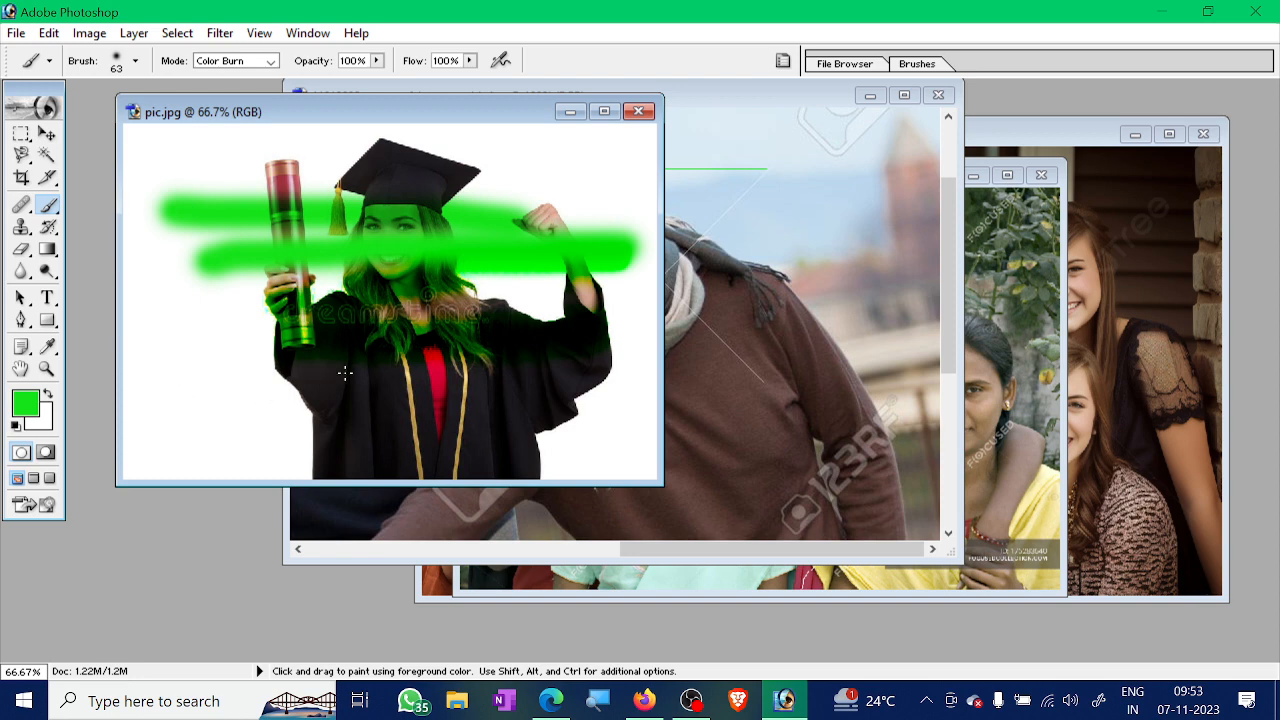
pyautogui.moveTo(291, 347)
pyautogui.mouseDown()
pyautogui.moveTo(598, 351)
pyautogui.moveTo(280, 397)
pyautogui.moveTo(265, 405)
pyautogui.moveTo(532, 394)
pyautogui.moveTo(289, 448)
pyautogui.moveTo(382, 439)
pyautogui.moveTo(492, 370)
pyautogui.moveTo(394, 356)
pyautogui.moveTo(279, 387)
pyautogui.moveTo(472, 385)
pyautogui.moveTo(471, 371)
pyautogui.moveTo(275, 363)
pyautogui.moveTo(468, 332)
pyautogui.moveTo(624, 326)
pyautogui.moveTo(604, 360)
pyautogui.moveTo(377, 474)
pyautogui.moveTo(567, 385)
pyautogui.mouseUp()
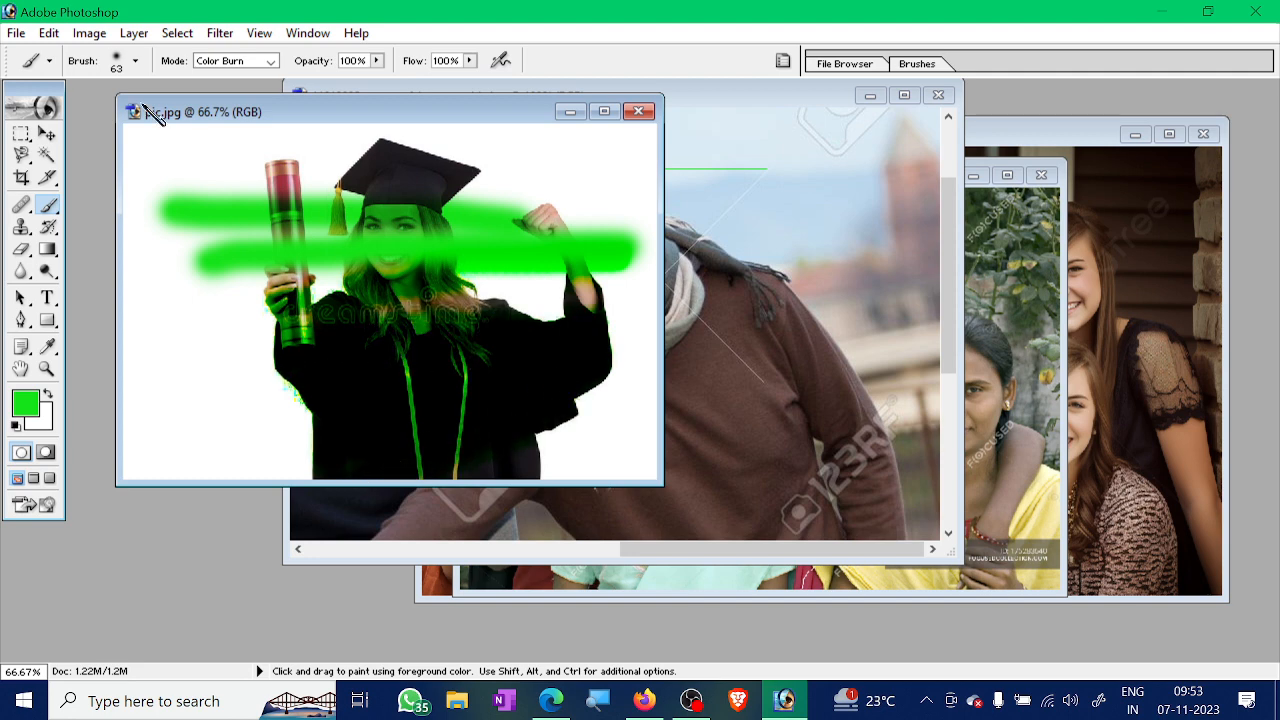
pyautogui.click(16, 33)
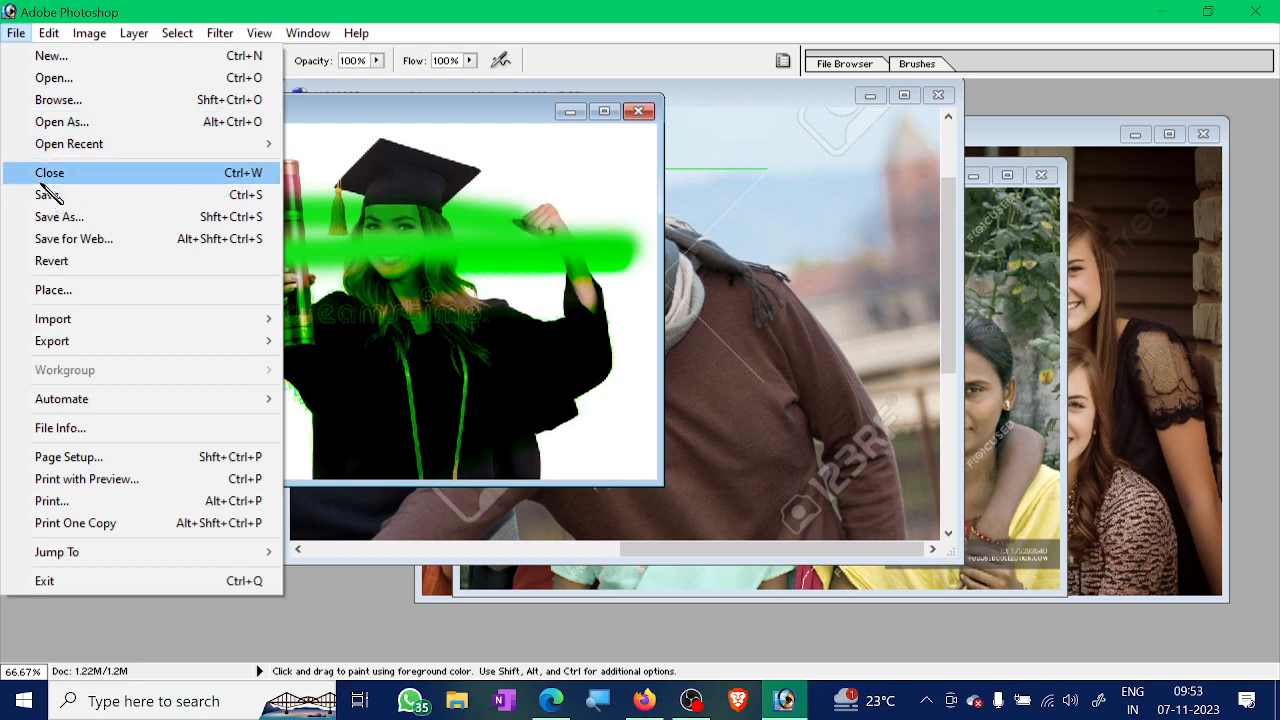
pyautogui.click(52, 261)
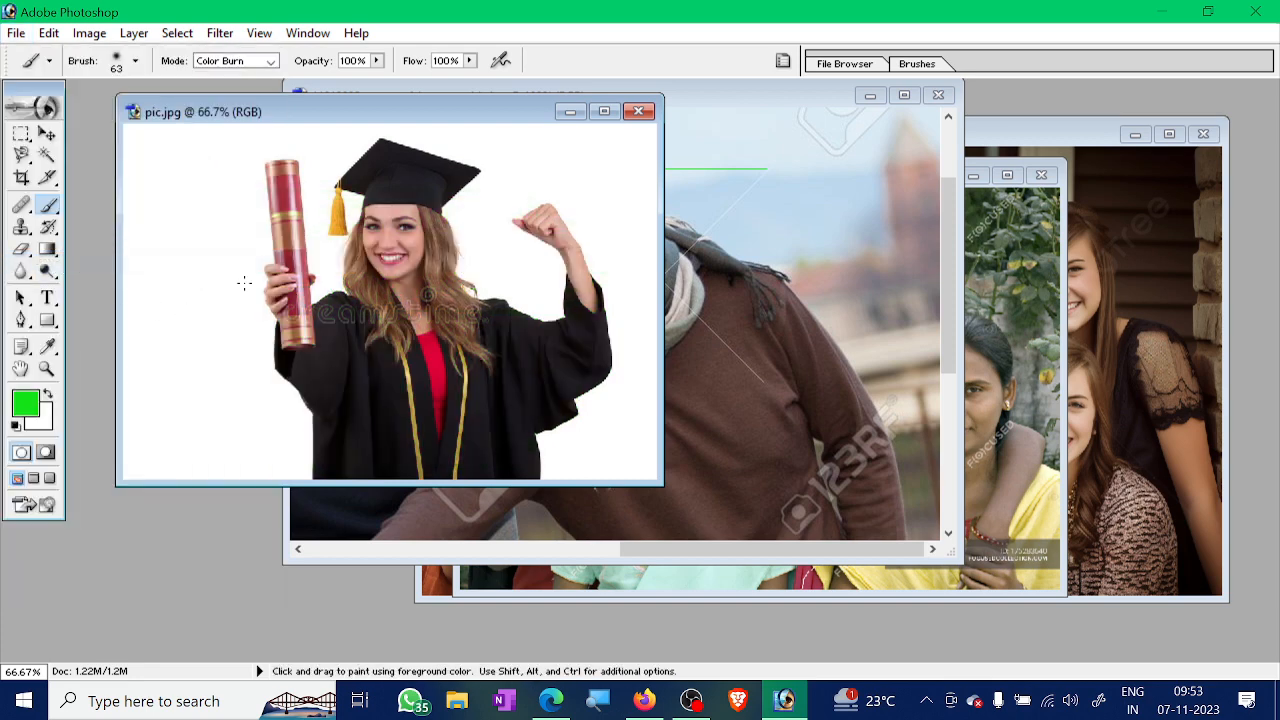
# Tint the graduate's face, cap, certificate and gown green with the brush in Soft Light mode, and revert pic.jpg
pyautogui.click(270, 61)
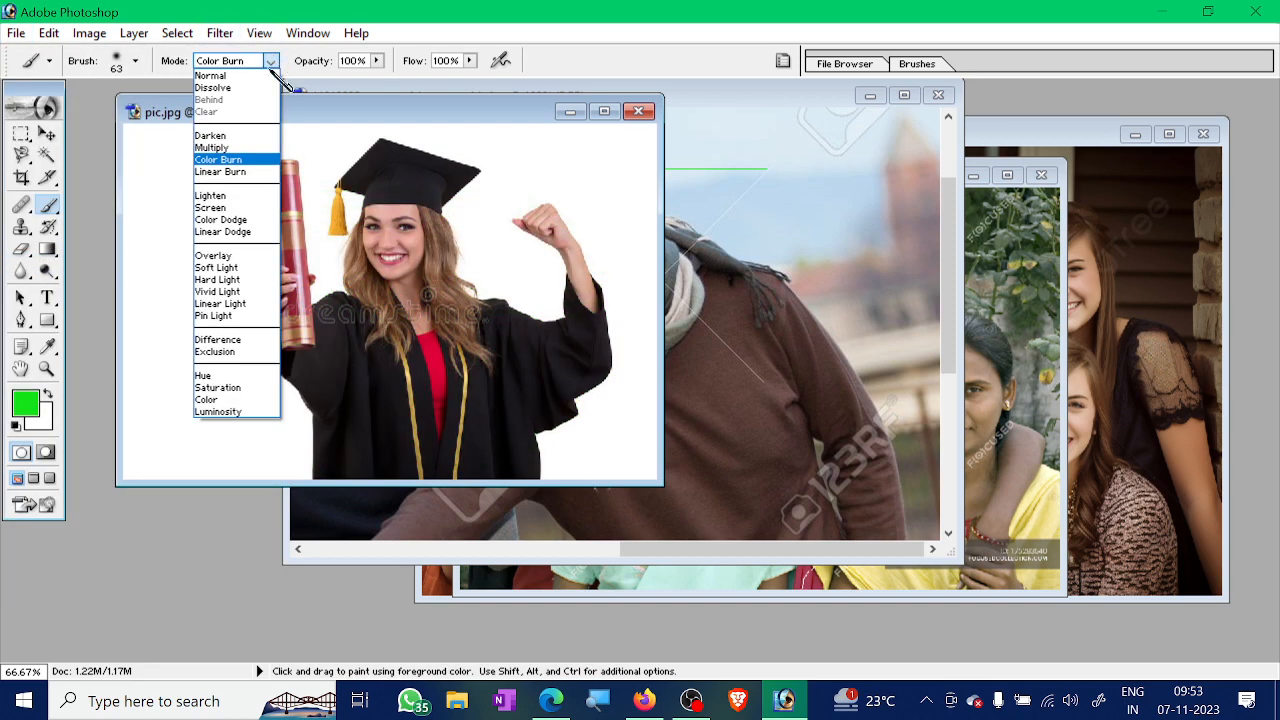
pyautogui.click(243, 267)
pyautogui.moveTo(327, 271)
pyautogui.mouseDown()
pyautogui.moveTo(285, 284)
pyautogui.moveTo(574, 258)
pyautogui.moveTo(264, 241)
pyautogui.moveTo(559, 228)
pyautogui.mouseUp()
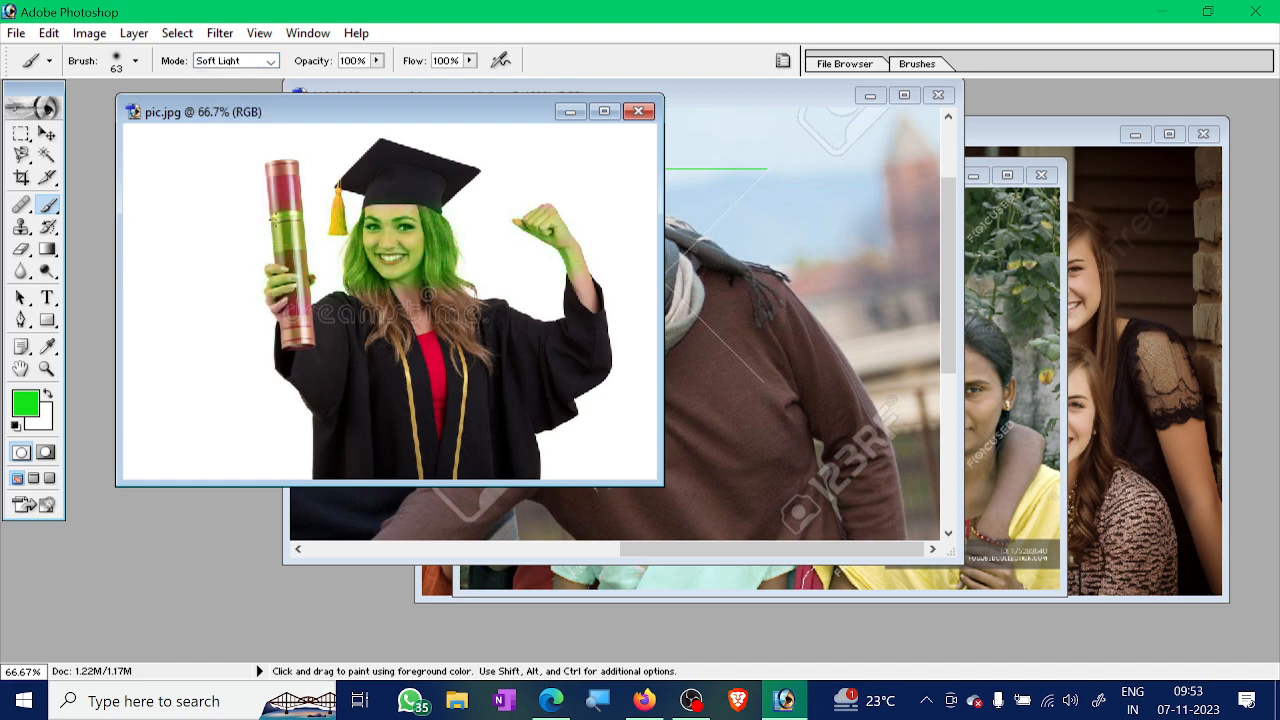
pyautogui.moveTo(270, 195)
pyautogui.mouseDown()
pyautogui.moveTo(491, 197)
pyautogui.moveTo(168, 181)
pyautogui.moveTo(512, 173)
pyautogui.mouseUp()
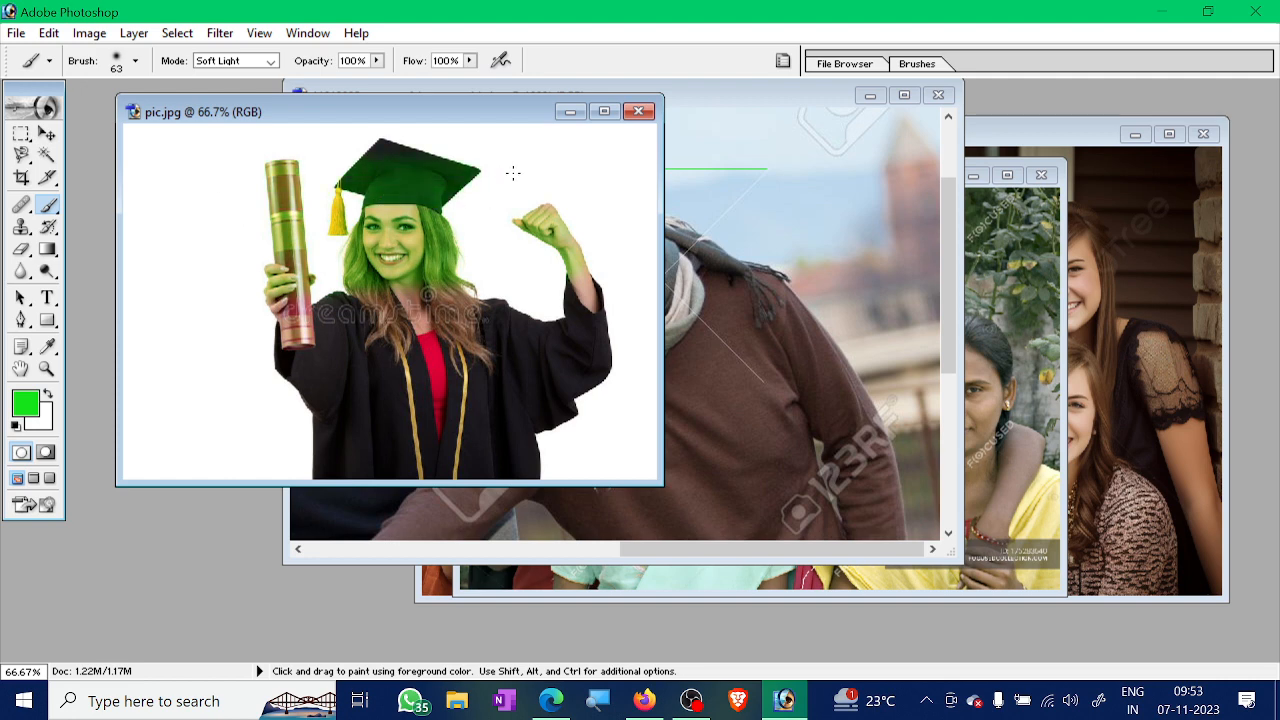
pyautogui.moveTo(294, 157)
pyautogui.mouseDown()
pyautogui.moveTo(491, 147)
pyautogui.moveTo(339, 362)
pyautogui.moveTo(143, 370)
pyautogui.moveTo(521, 275)
pyautogui.moveTo(258, 363)
pyautogui.moveTo(337, 322)
pyautogui.moveTo(494, 311)
pyautogui.moveTo(307, 372)
pyautogui.mouseUp()
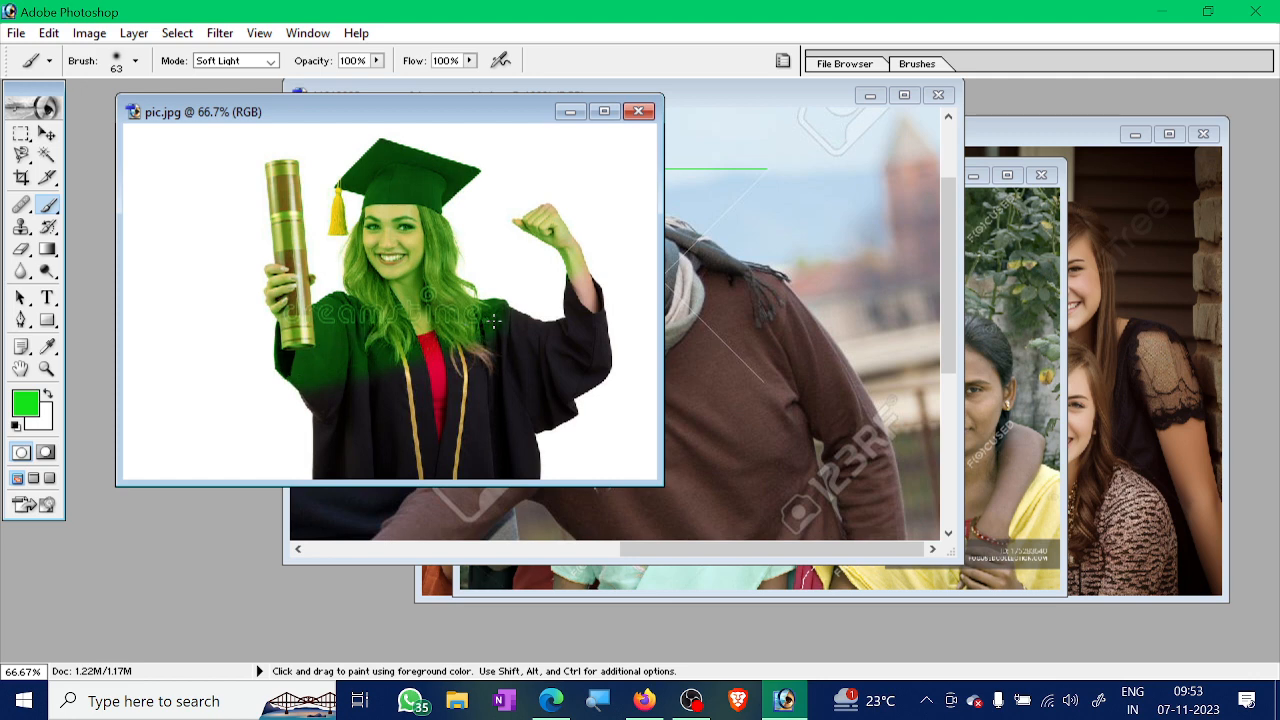
pyautogui.moveTo(493, 320)
pyautogui.mouseDown()
pyautogui.moveTo(557, 188)
pyautogui.moveTo(535, 198)
pyautogui.moveTo(563, 343)
pyautogui.moveTo(181, 367)
pyautogui.moveTo(549, 381)
pyautogui.moveTo(242, 424)
pyautogui.mouseUp()
pyautogui.moveTo(499, 387)
pyautogui.mouseDown()
pyautogui.moveTo(291, 434)
pyautogui.moveTo(382, 455)
pyautogui.moveTo(488, 420)
pyautogui.moveTo(361, 463)
pyautogui.mouseUp()
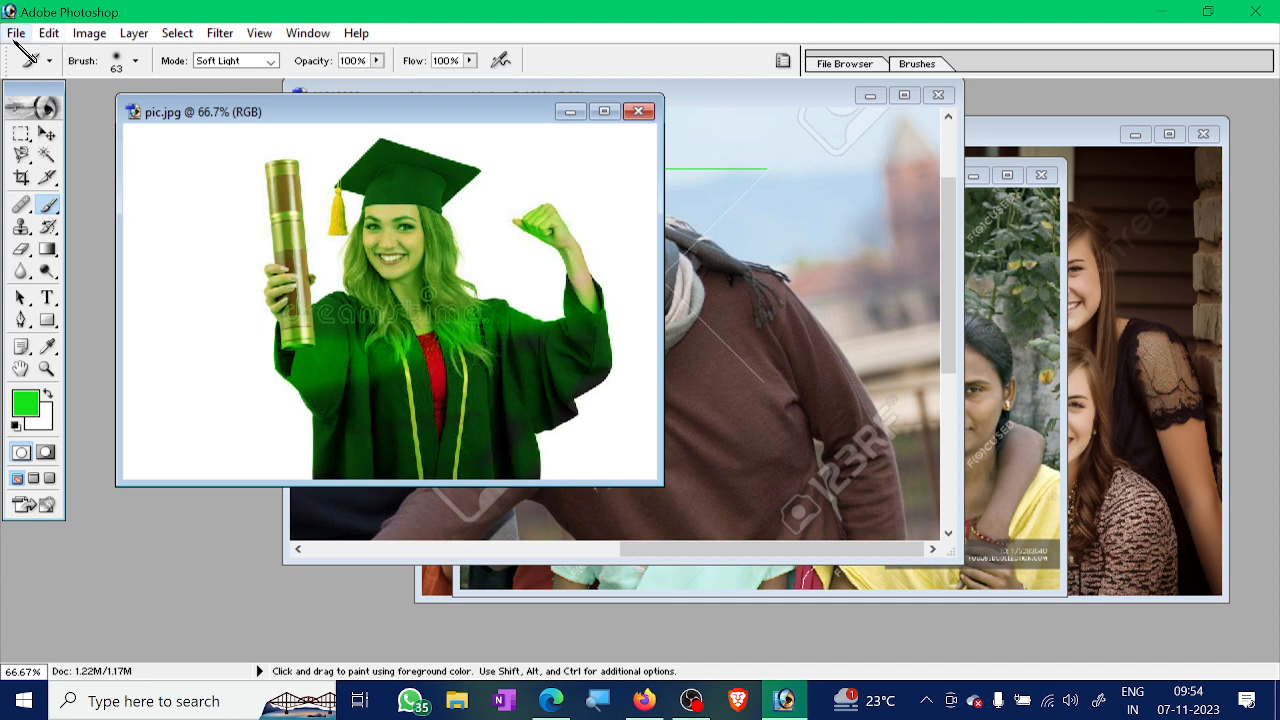
pyautogui.click(16, 33)
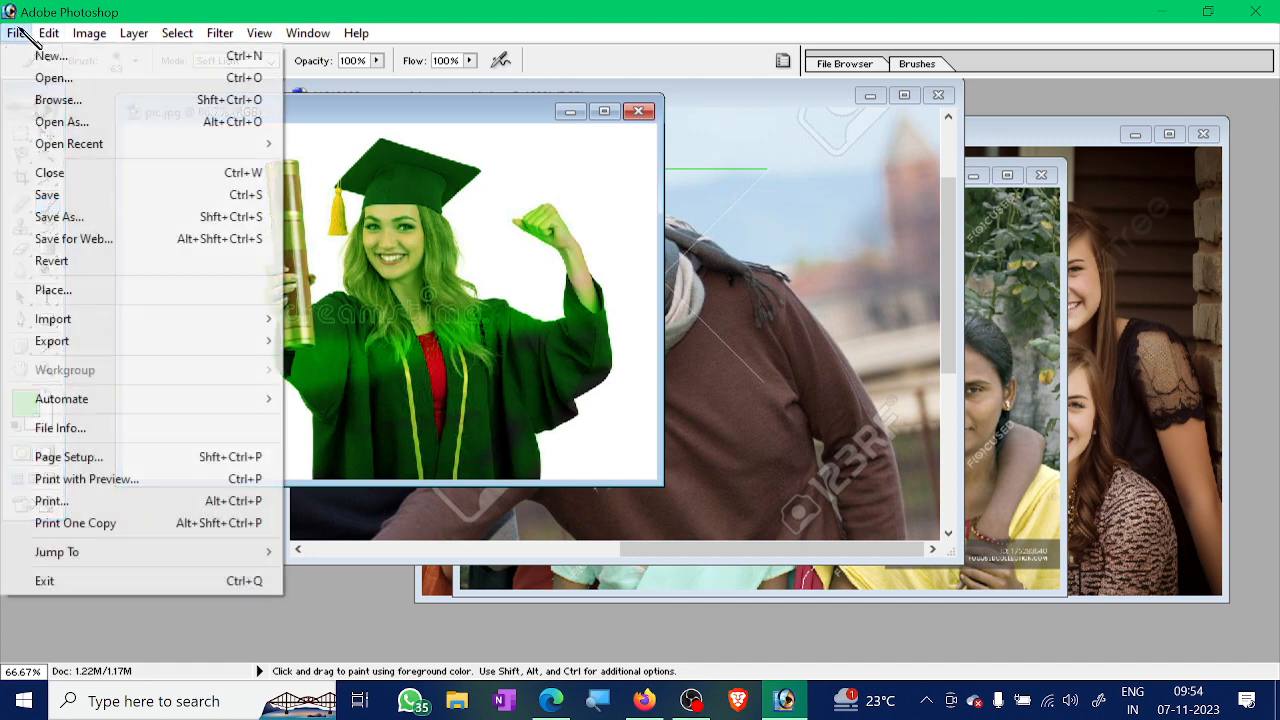
pyautogui.click(64, 266)
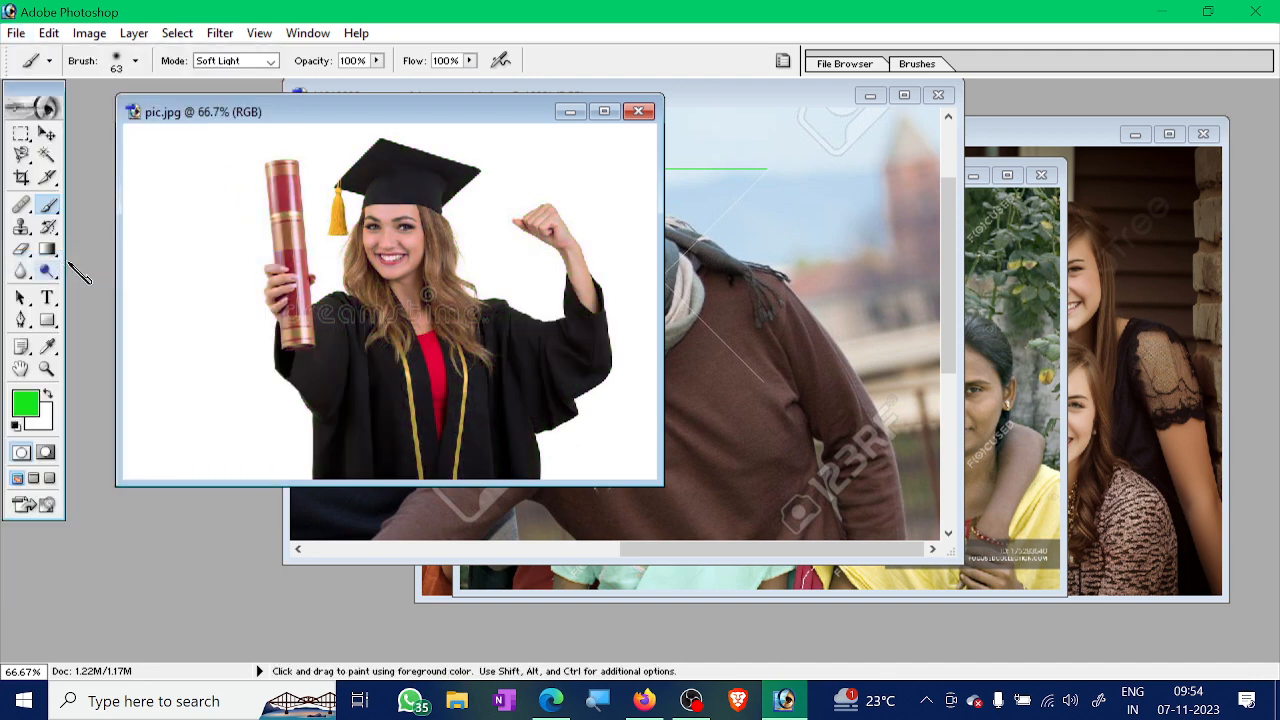
# Set the brush to Pin Light mode with a 110 px diameter and paint a green zigzag over the graduate
pyautogui.click(270, 61)
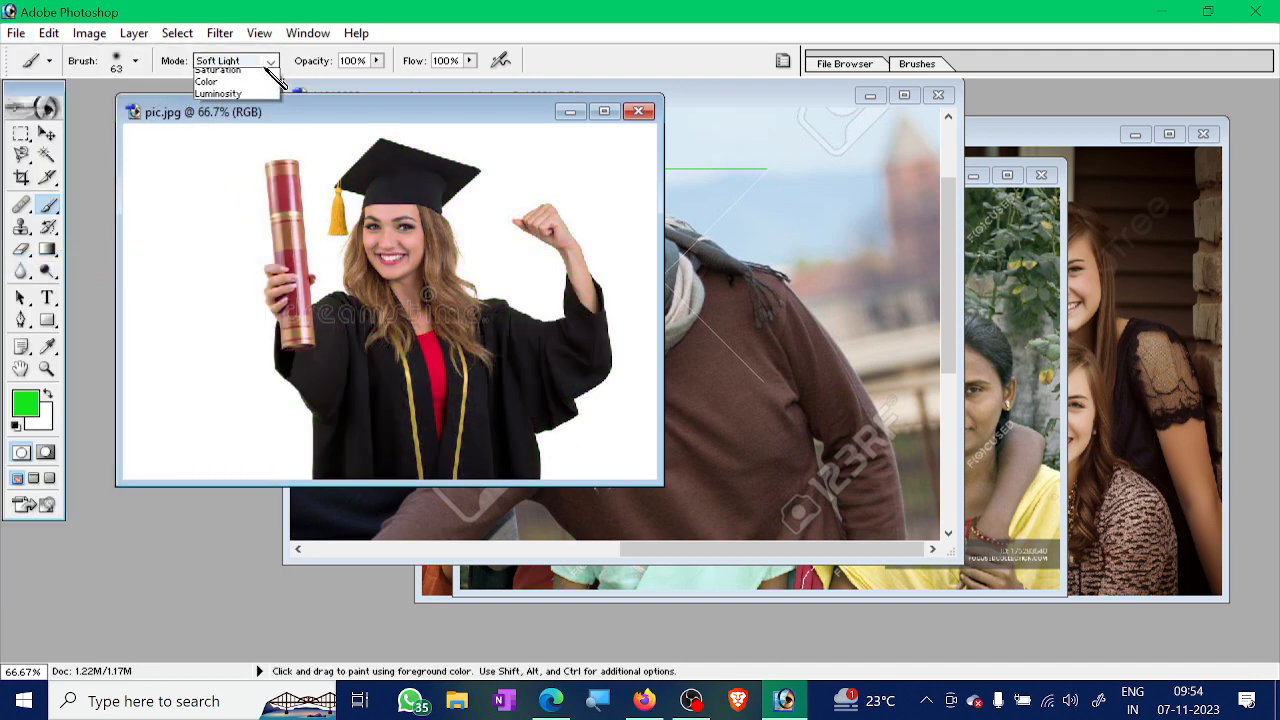
pyautogui.click(262, 314)
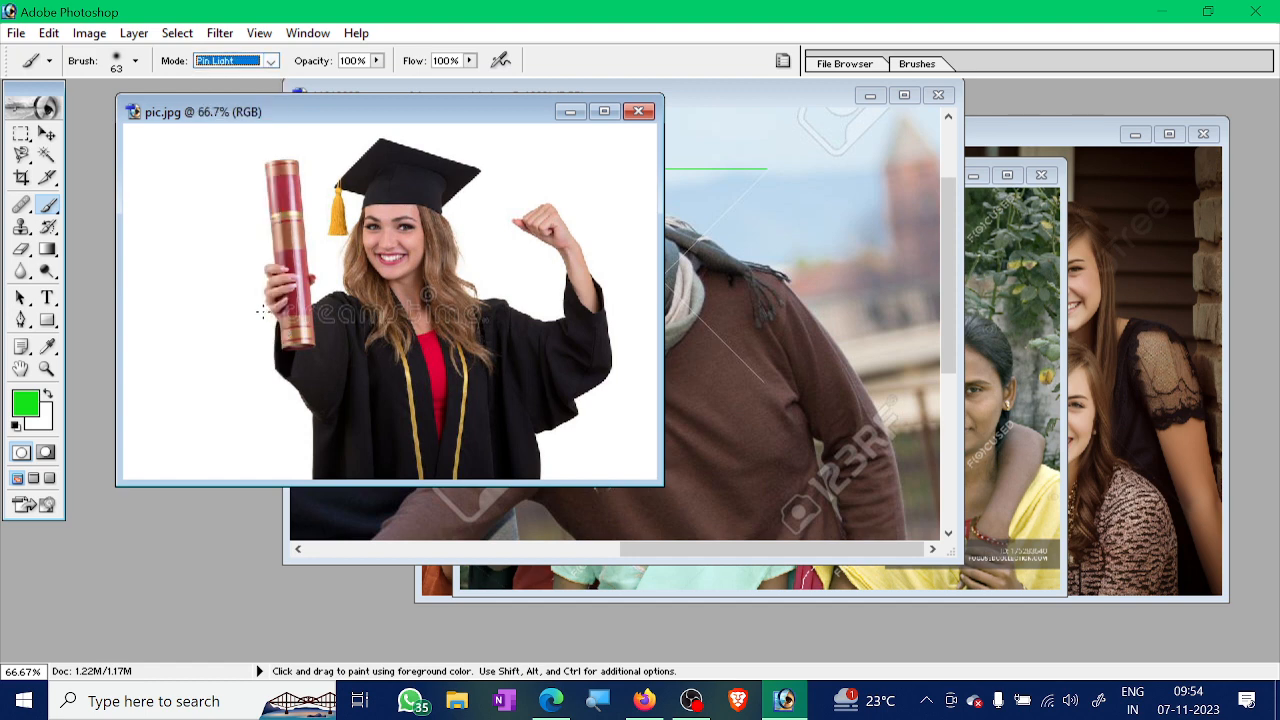
pyautogui.rightClick(444, 260)
pyautogui.click(565, 295)
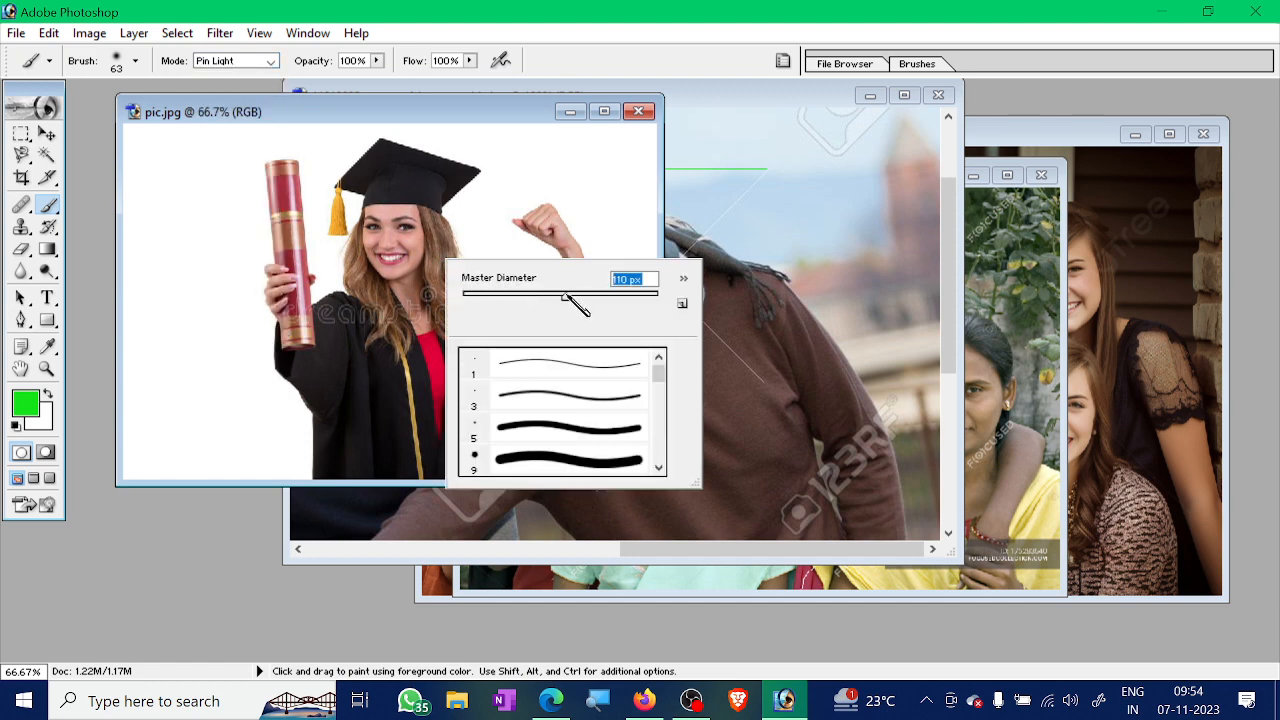
pyautogui.moveTo(333, 240)
pyautogui.mouseDown()
pyautogui.moveTo(333, 352)
pyautogui.moveTo(436, 153)
pyautogui.moveTo(424, 527)
pyautogui.moveTo(480, 260)
pyautogui.moveTo(535, 168)
pyautogui.mouseUp()
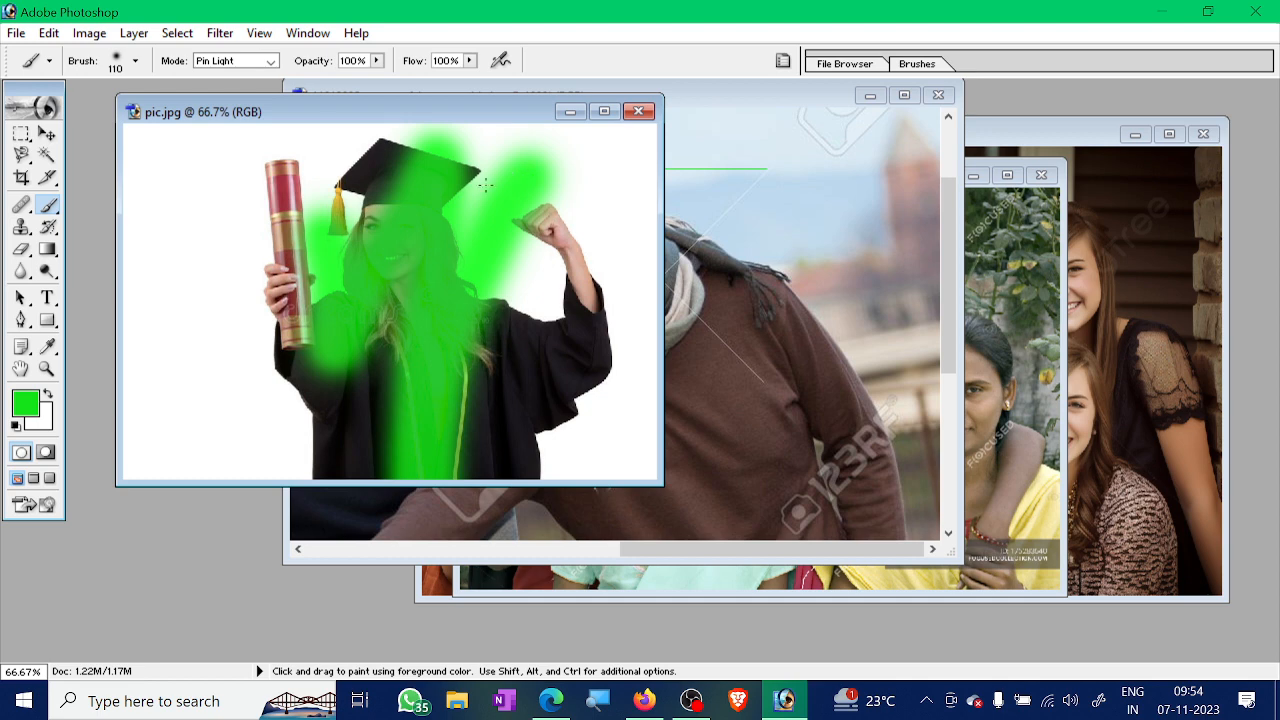
# Paint over the certificate and sleeve with the brush in Saturation mode, and revert pic.jpg to its last saved version
pyautogui.click(270, 61)
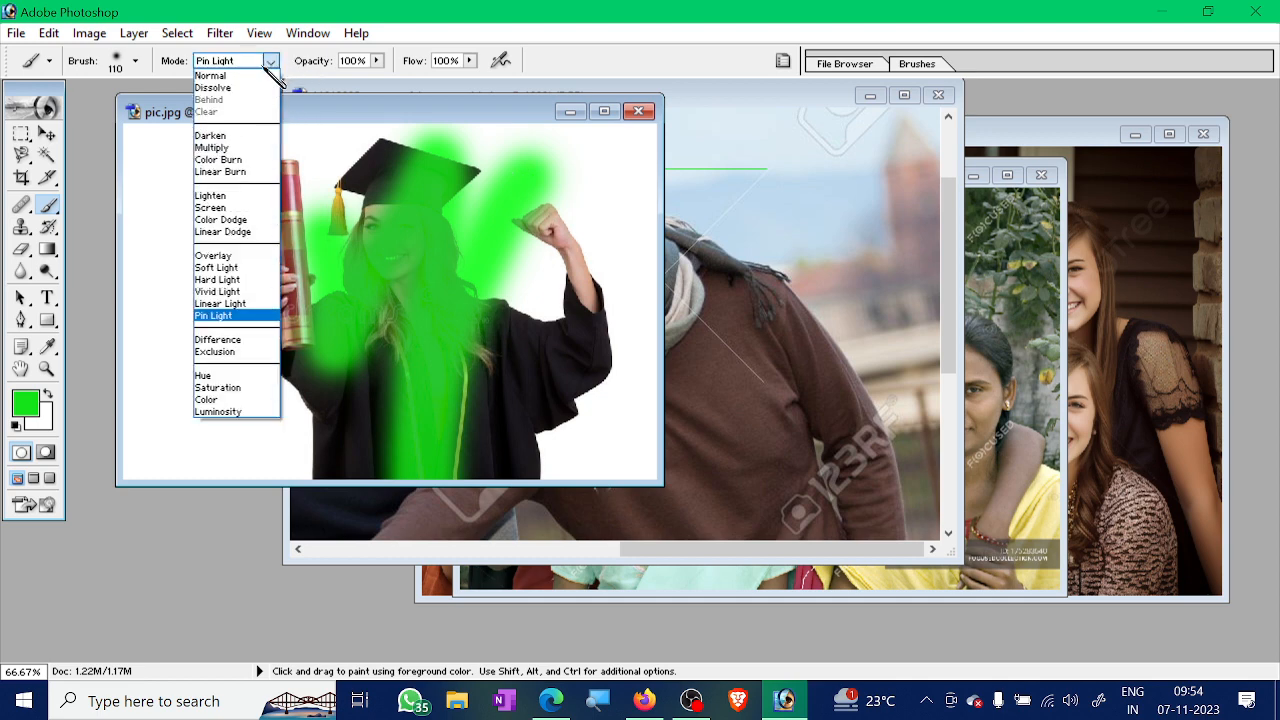
pyautogui.click(234, 390)
pyautogui.moveTo(290, 330)
pyautogui.mouseDown()
pyautogui.moveTo(320, 457)
pyautogui.moveTo(421, 226)
pyautogui.mouseUp()
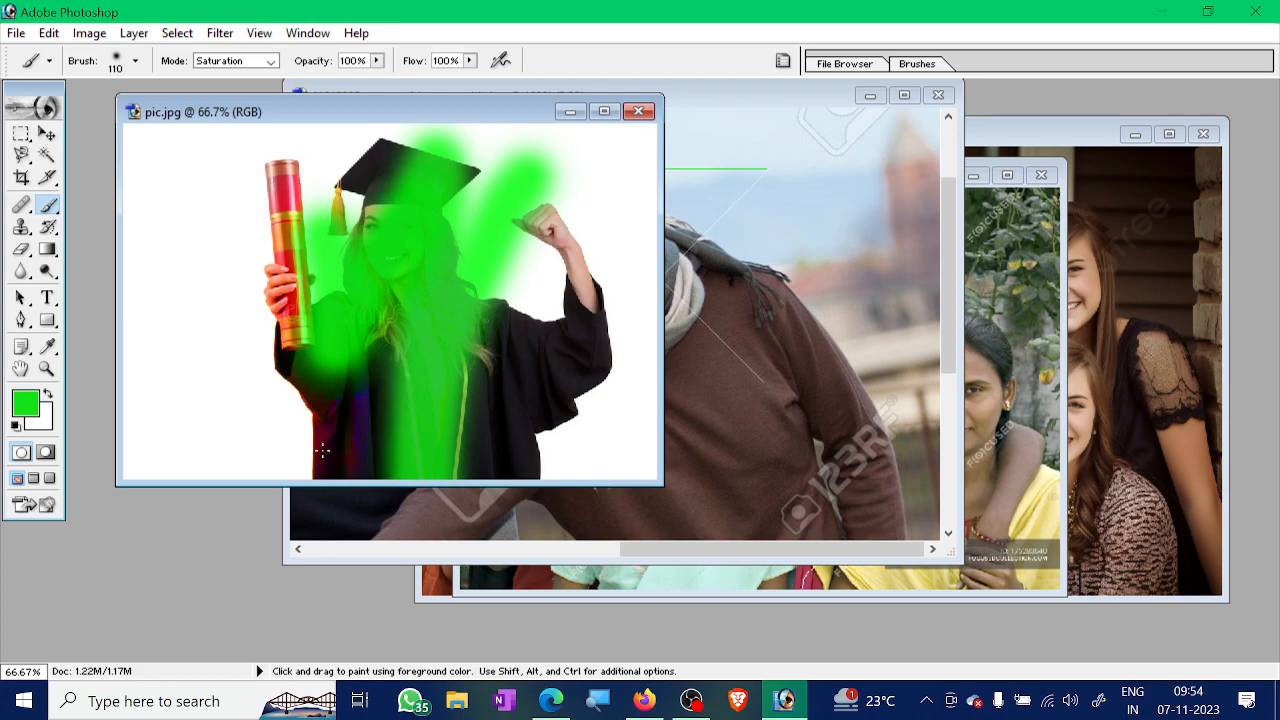
pyautogui.click(16, 33)
pyautogui.click(66, 266)
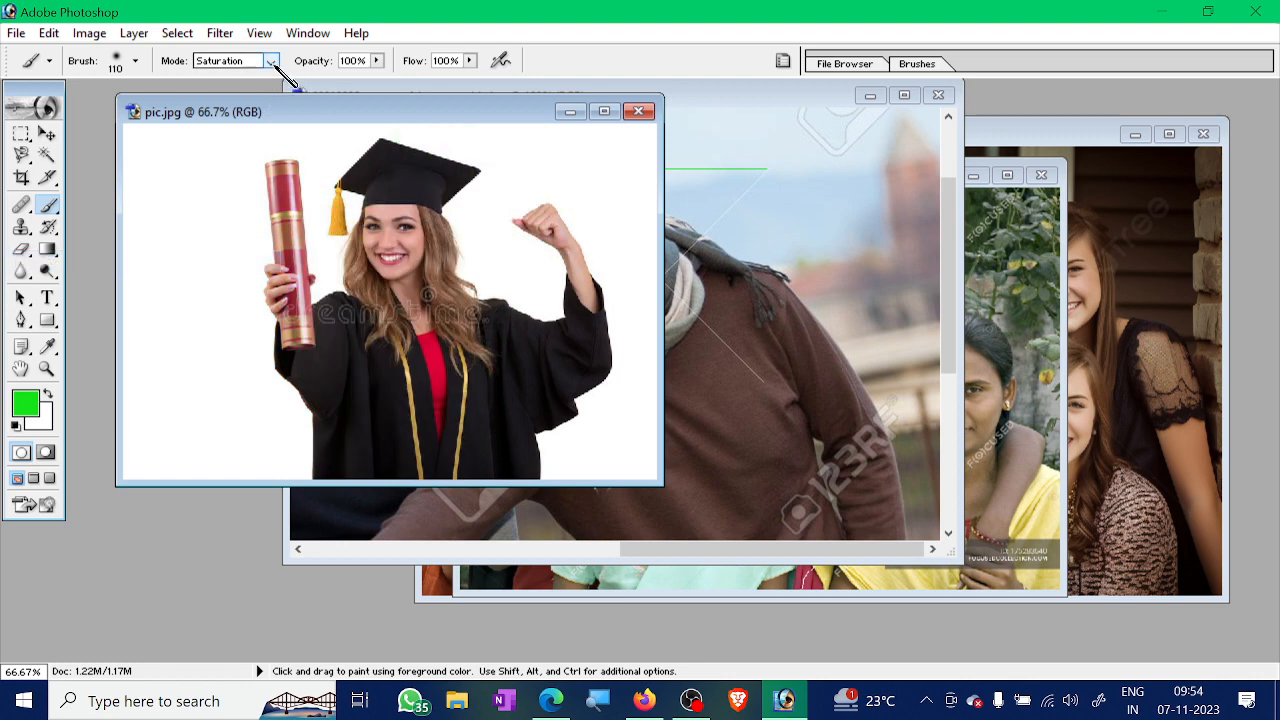
# Set the brush's blending mode back to Normal
pyautogui.click(270, 62)
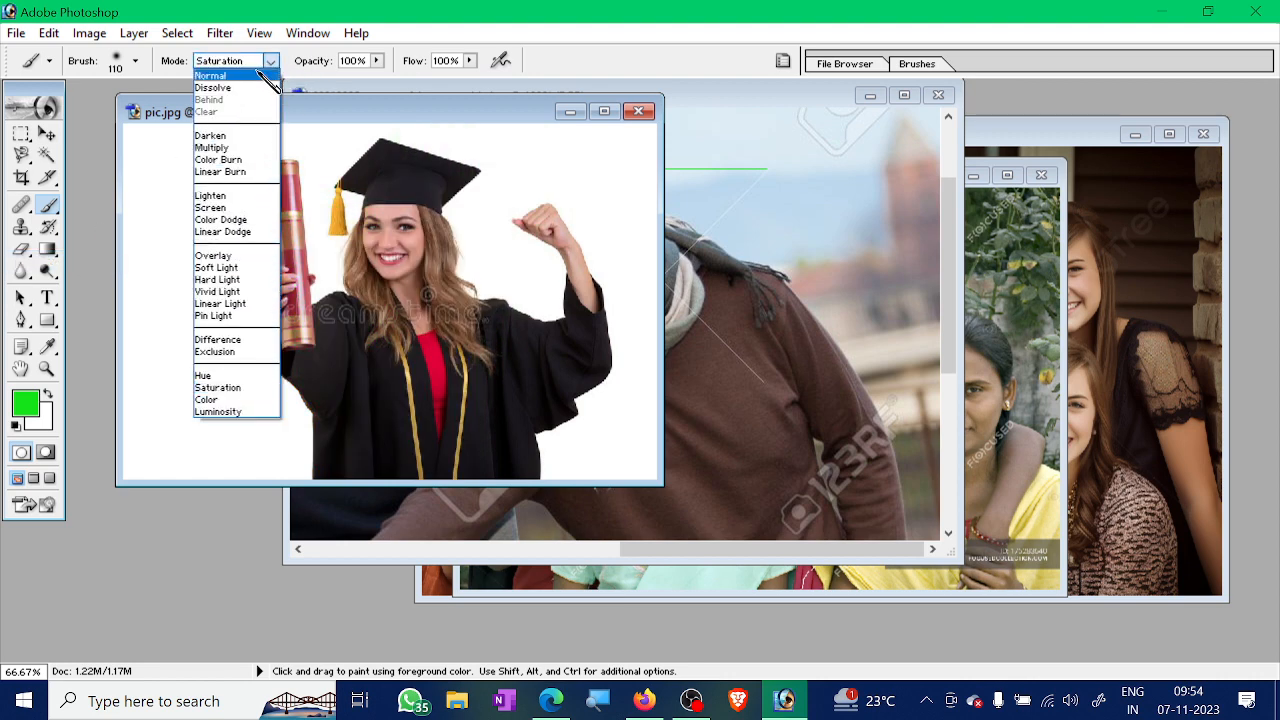
pyautogui.click(259, 75)
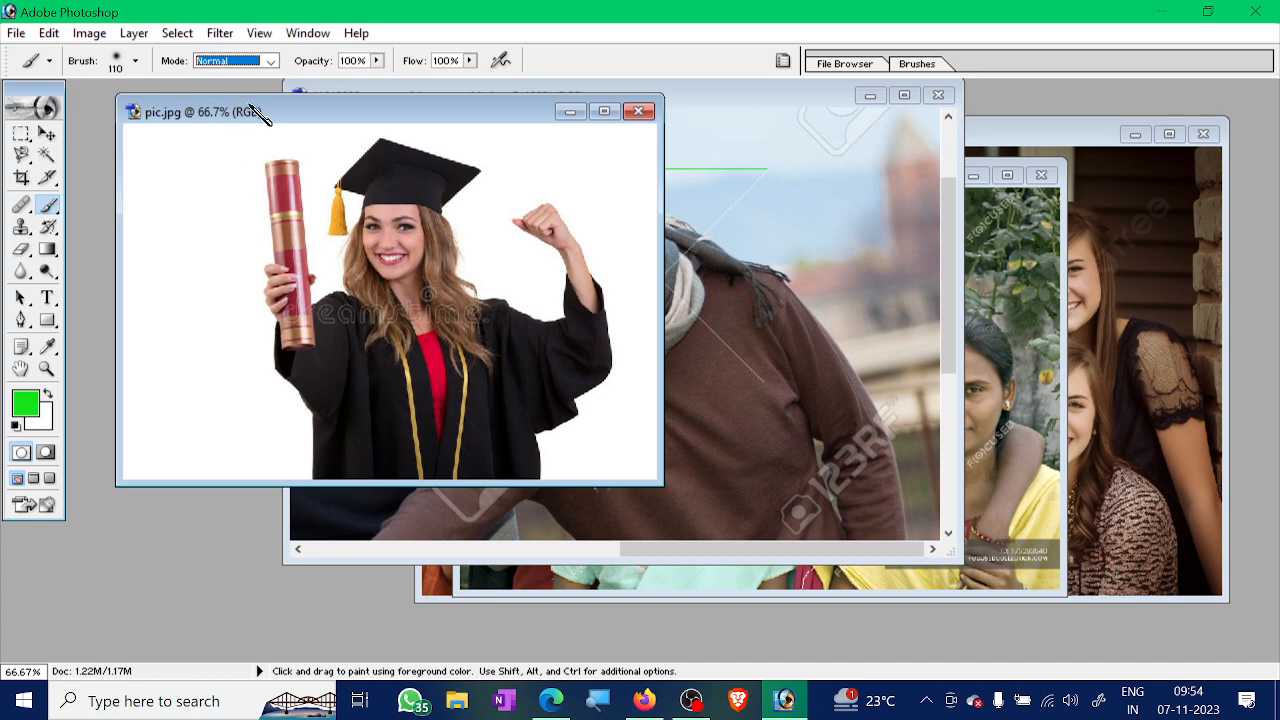
pyautogui.click(270, 61)
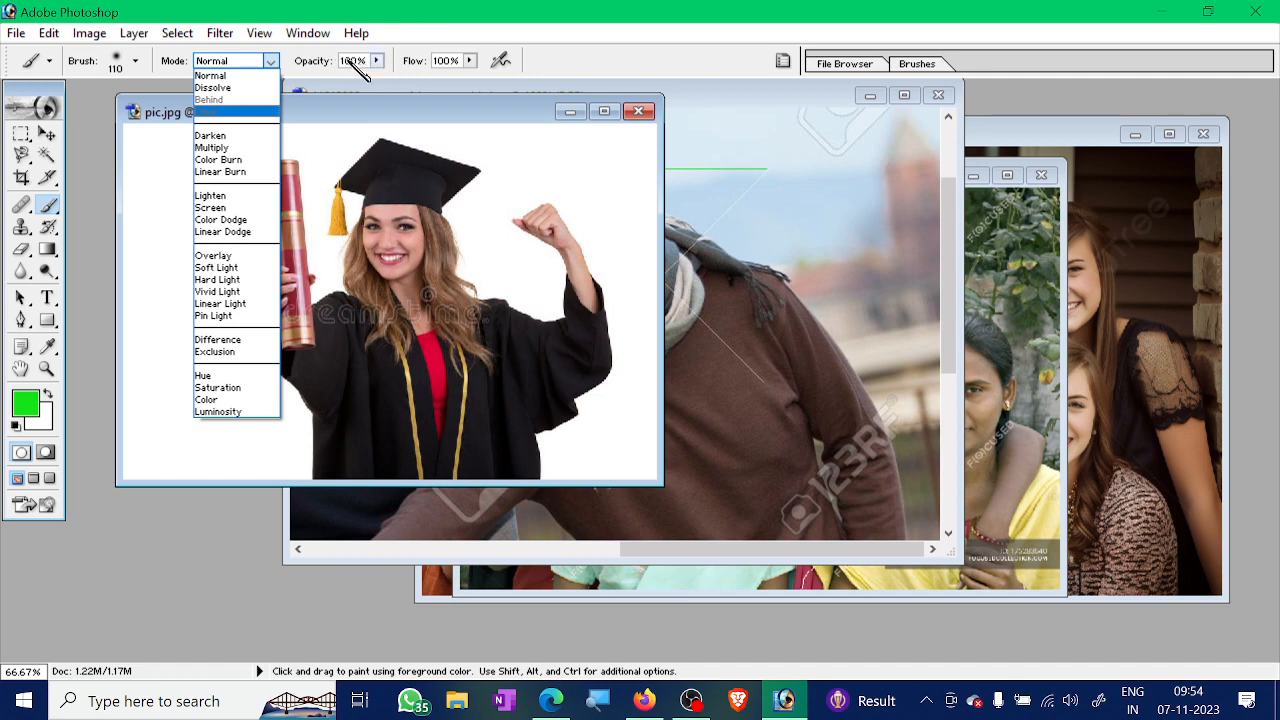
pyautogui.click(262, 75)
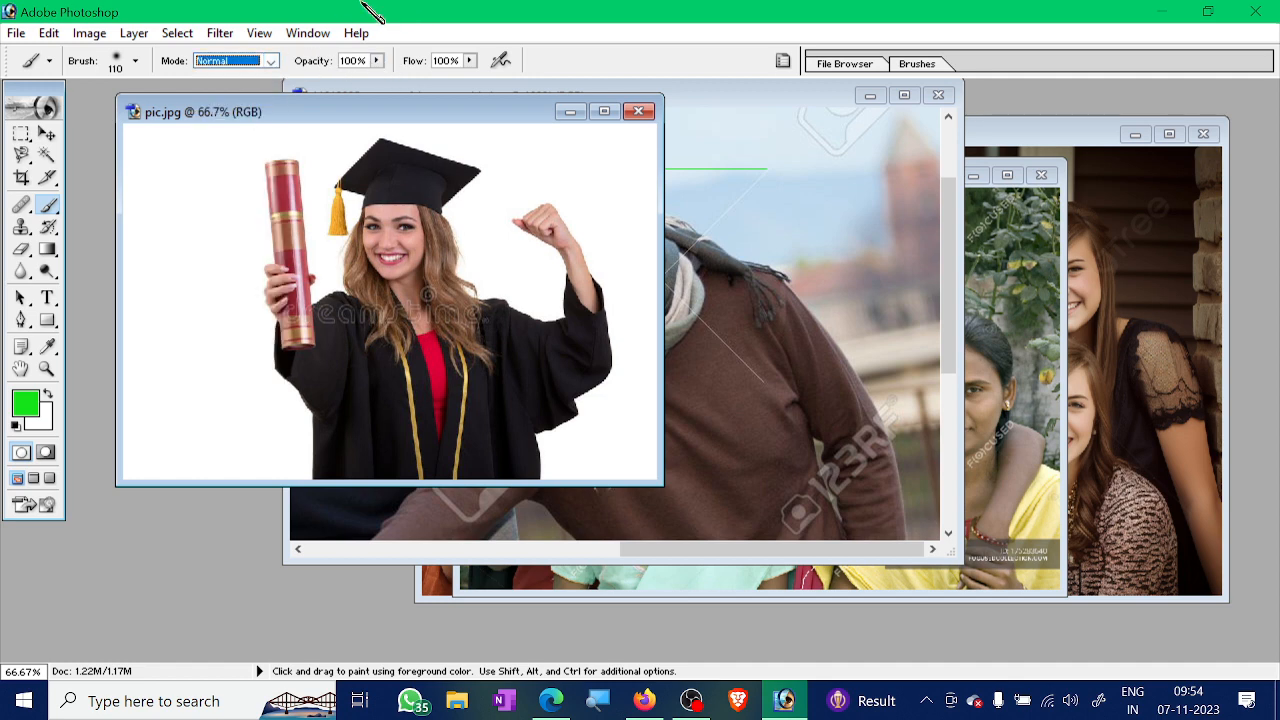
# Paint a green zigzag from the white background across the certificate at 100% opacity, and revert pic.jpg
pyautogui.click(378, 61)
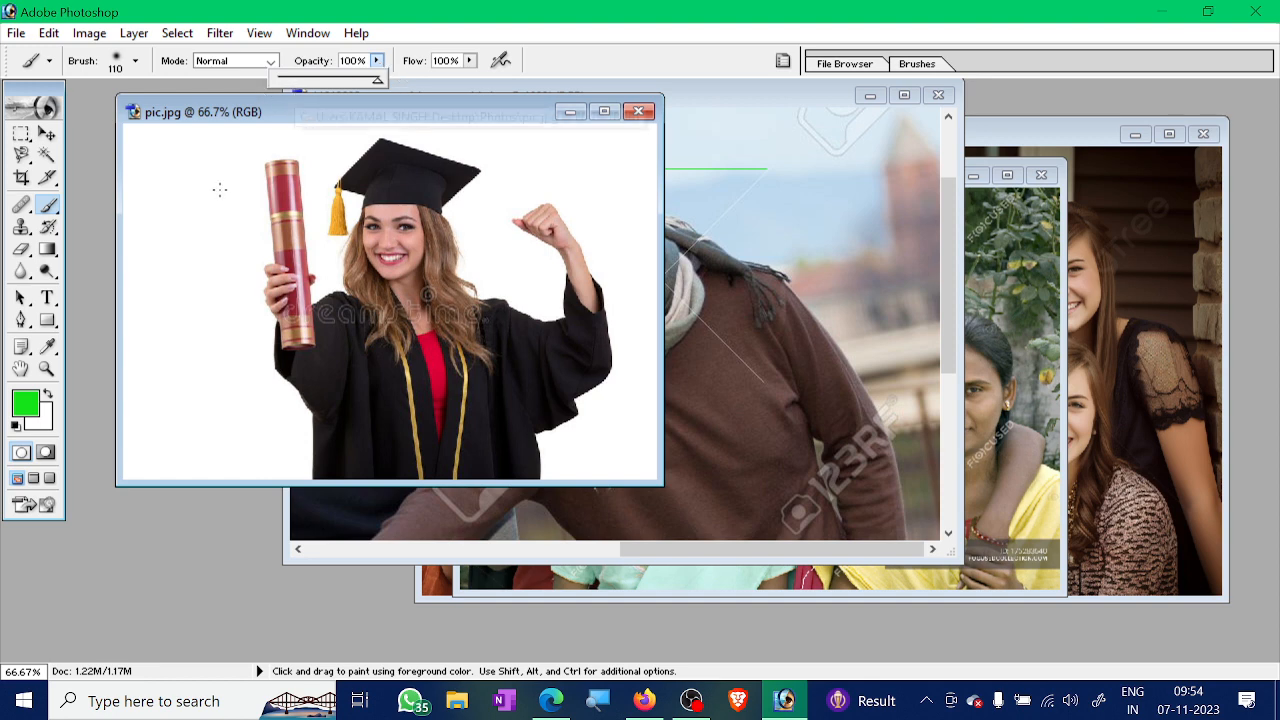
pyautogui.click(207, 228)
pyautogui.moveTo(160, 268)
pyautogui.mouseDown()
pyautogui.moveTo(270, 168)
pyautogui.moveTo(305, 305)
pyautogui.moveTo(356, 232)
pyautogui.mouseUp()
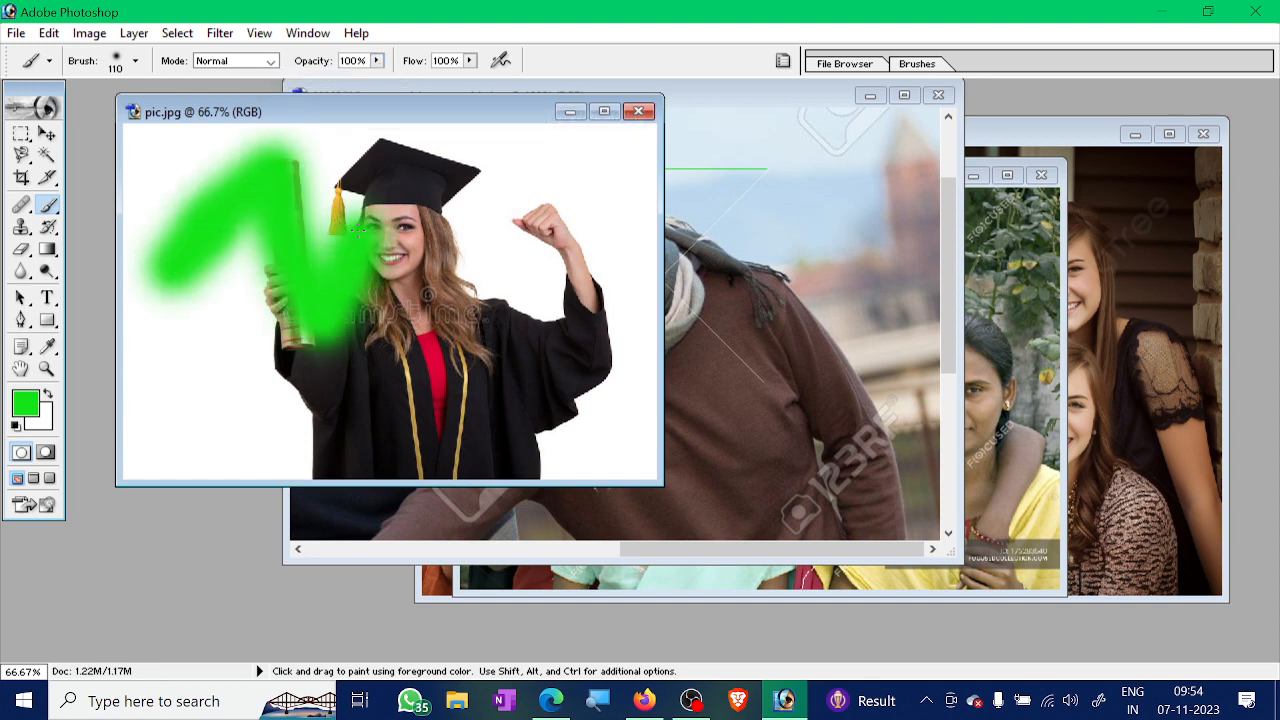
pyautogui.click(16, 33)
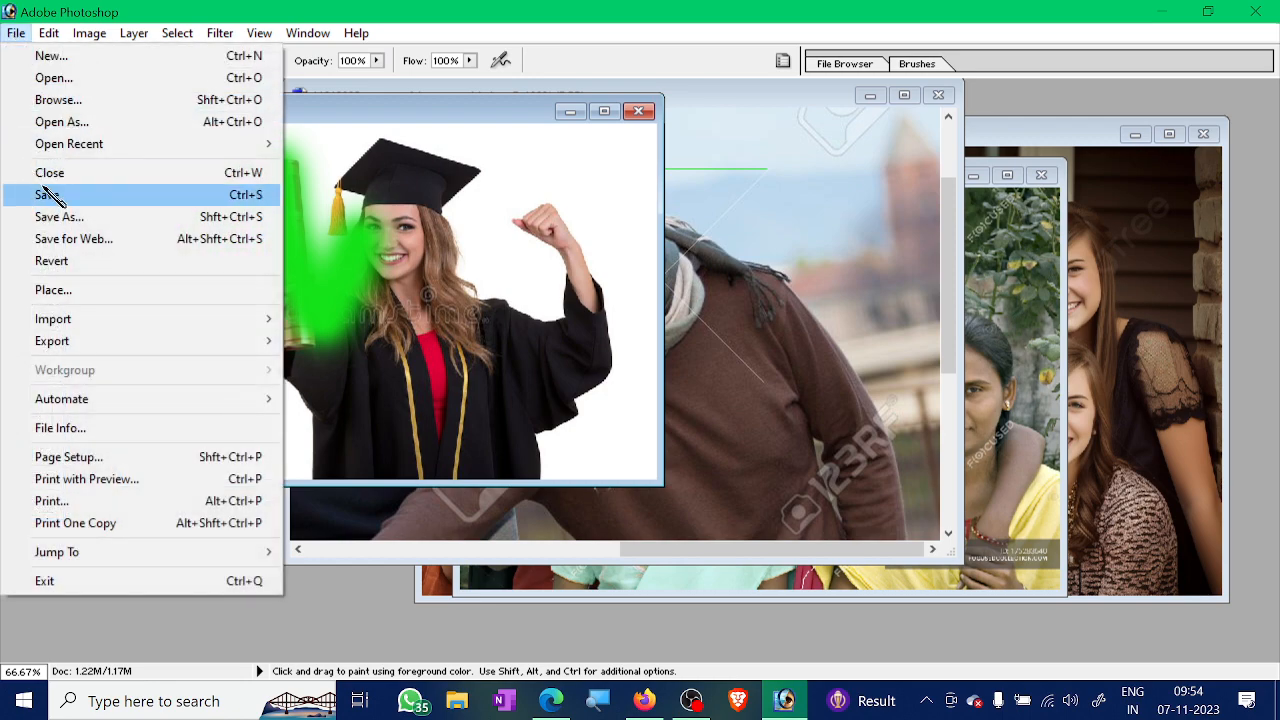
pyautogui.click(84, 261)
# Paint a diagonal green stroke across the graduate's face at 38% opacity, and paint beside the certificate at 12% opacity
pyautogui.click(376, 60)
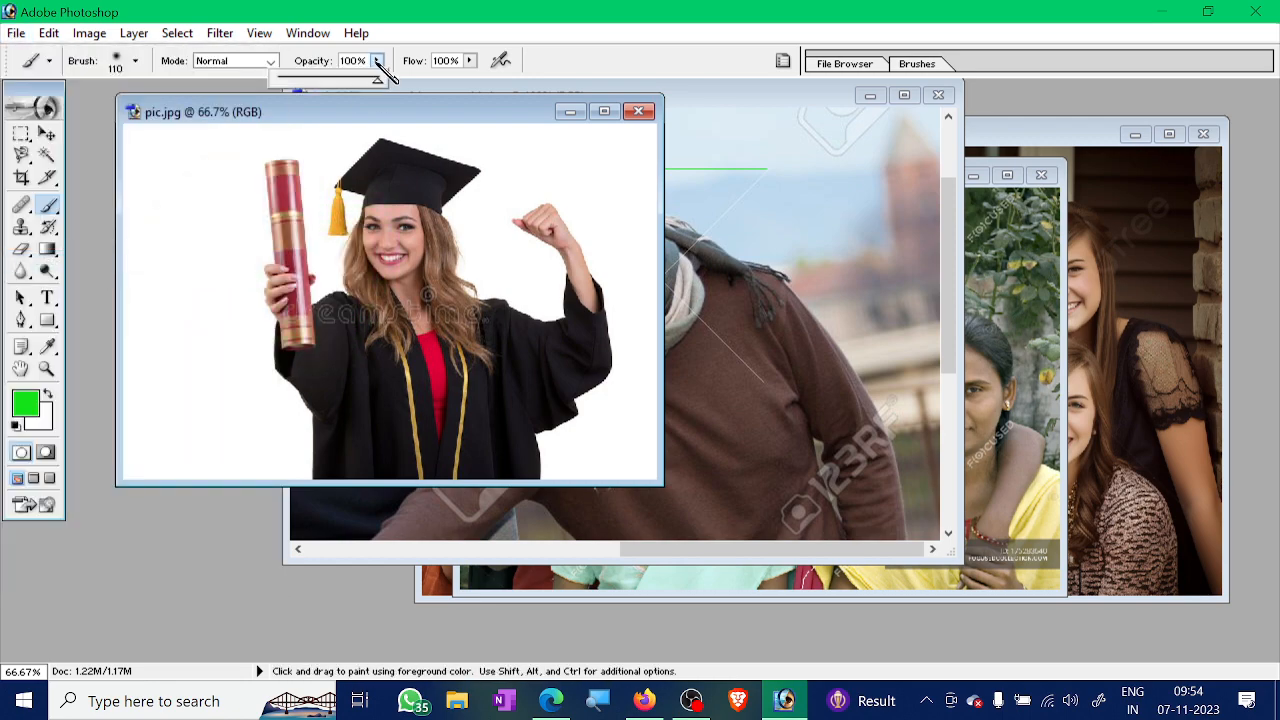
pyautogui.moveTo(358, 82); pyautogui.dragTo(320, 84)
pyautogui.moveTo(178, 334)
pyautogui.mouseDown()
pyautogui.moveTo(425, 236)
pyautogui.moveTo(552, 208)
pyautogui.mouseUp()
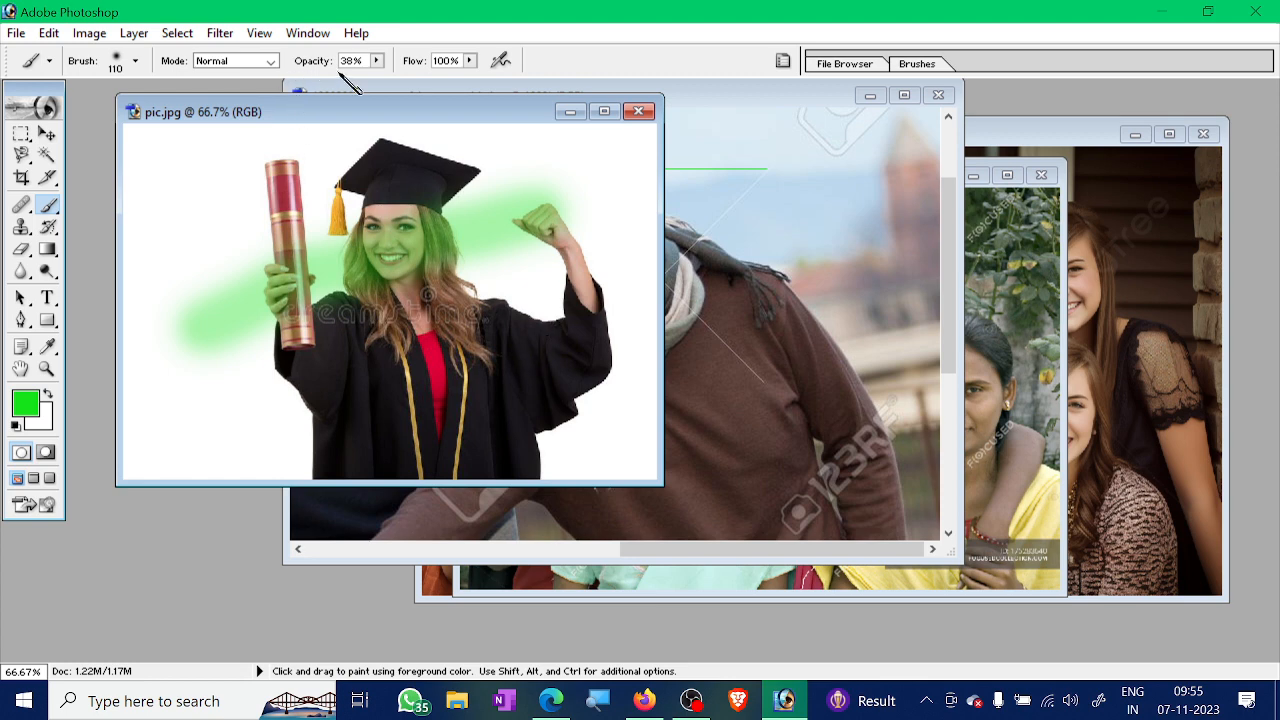
pyautogui.click(377, 61)
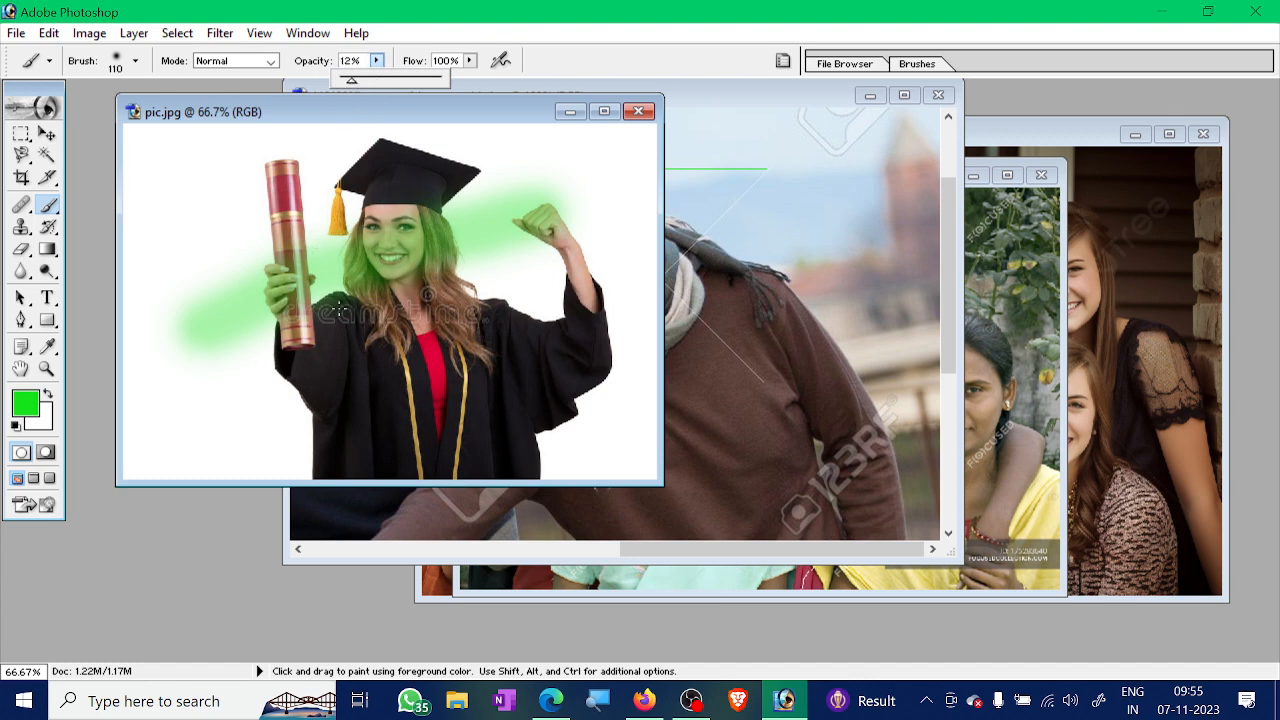
pyautogui.click(323, 228)
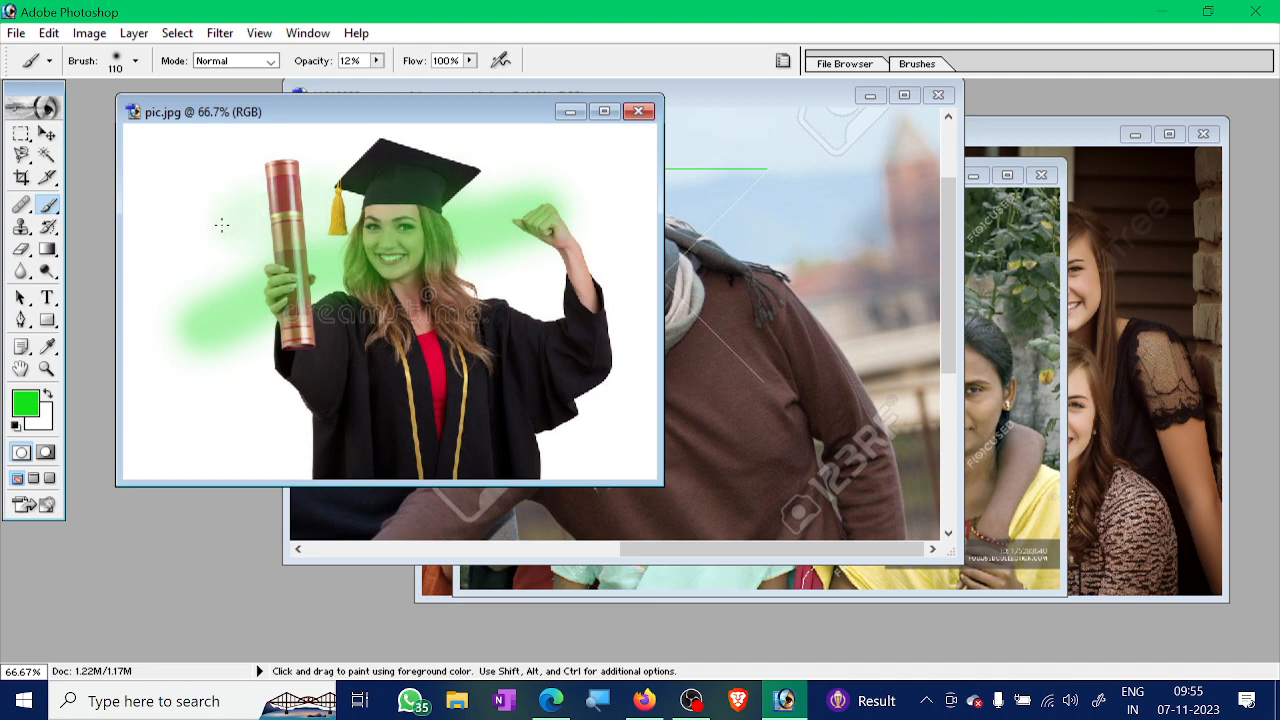
# Paint faint green strokes at 12% opacity over the white background, around the certificate and across the graduate
pyautogui.moveTo(568, 142)
pyautogui.mouseDown()
pyautogui.moveTo(180, 235)
pyautogui.moveTo(394, 182)
pyautogui.mouseUp()
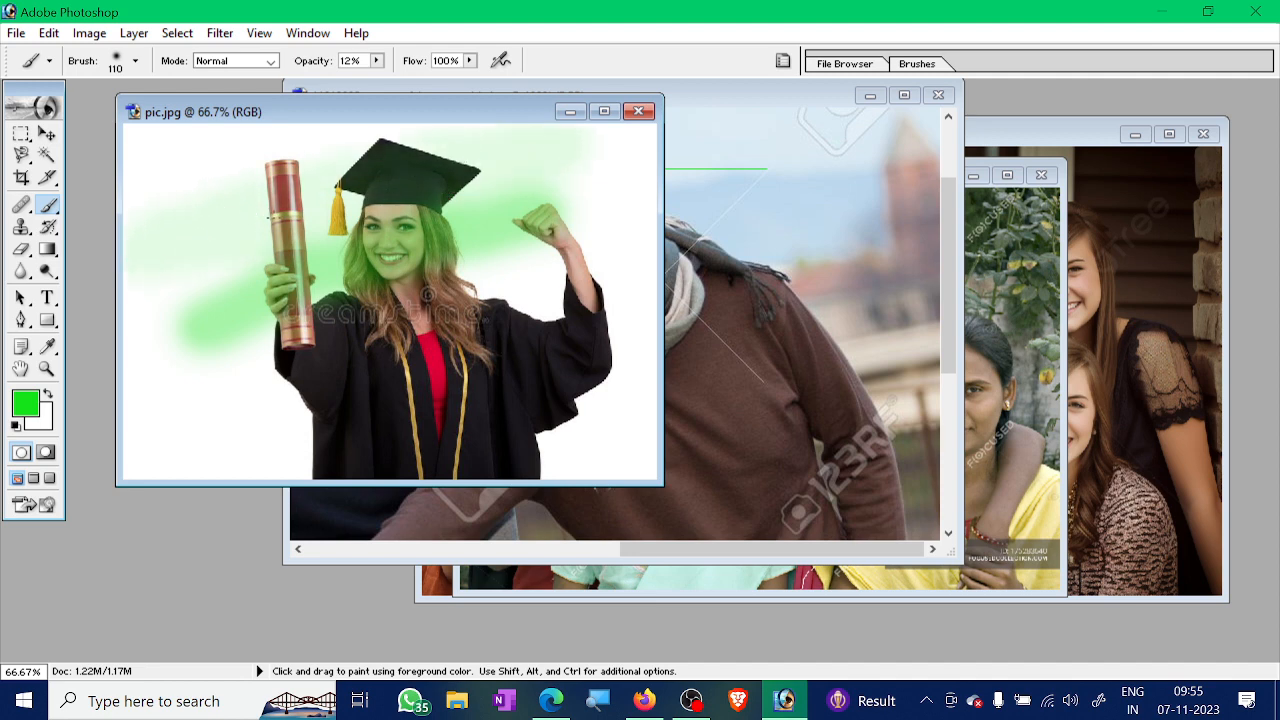
pyautogui.moveTo(176, 345)
pyautogui.mouseDown()
pyautogui.moveTo(212, 373)
pyautogui.moveTo(147, 408)
pyautogui.moveTo(300, 372)
pyautogui.moveTo(144, 357)
pyautogui.moveTo(194, 430)
pyautogui.moveTo(322, 415)
pyautogui.moveTo(177, 432)
pyautogui.moveTo(191, 480)
pyautogui.moveTo(351, 446)
pyautogui.mouseUp()
pyautogui.moveTo(318, 232)
pyautogui.mouseDown()
pyautogui.moveTo(500, 175)
pyautogui.moveTo(630, 270)
pyautogui.mouseUp()
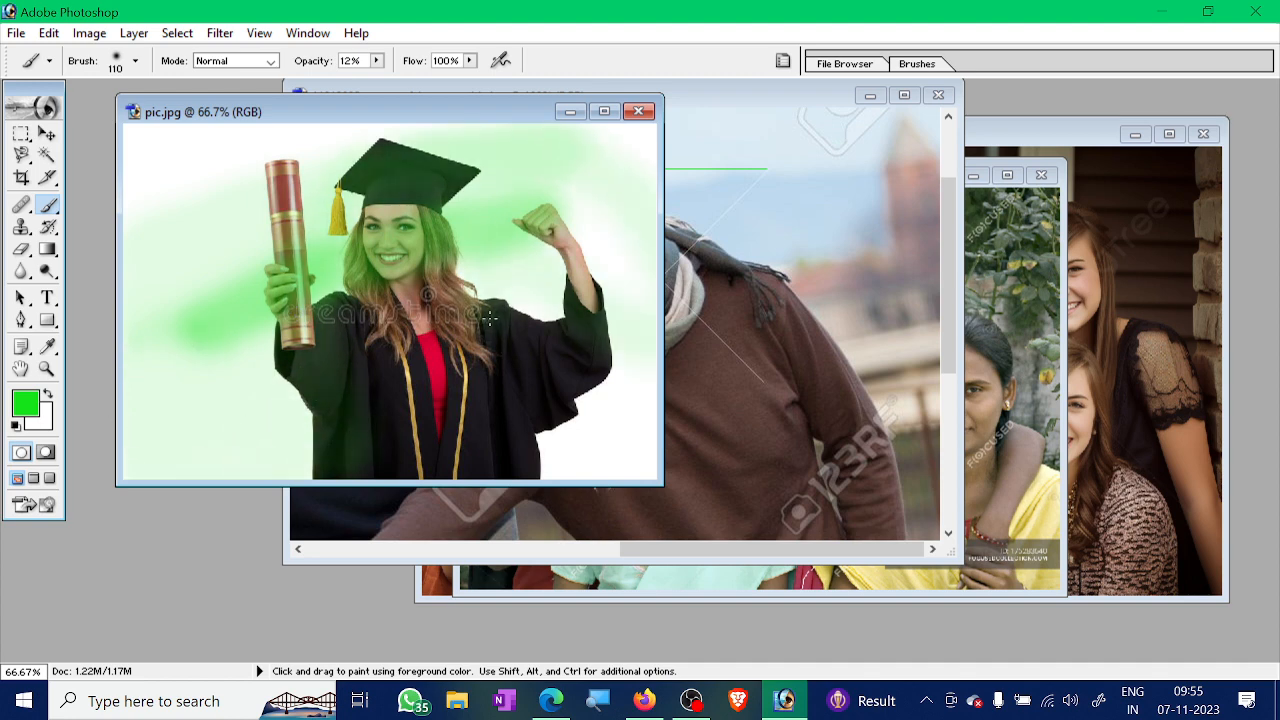
# Set the brush opacity to 100%, and paint a looping green stroke from the background across the certificate to the face
pyautogui.click(377, 61)
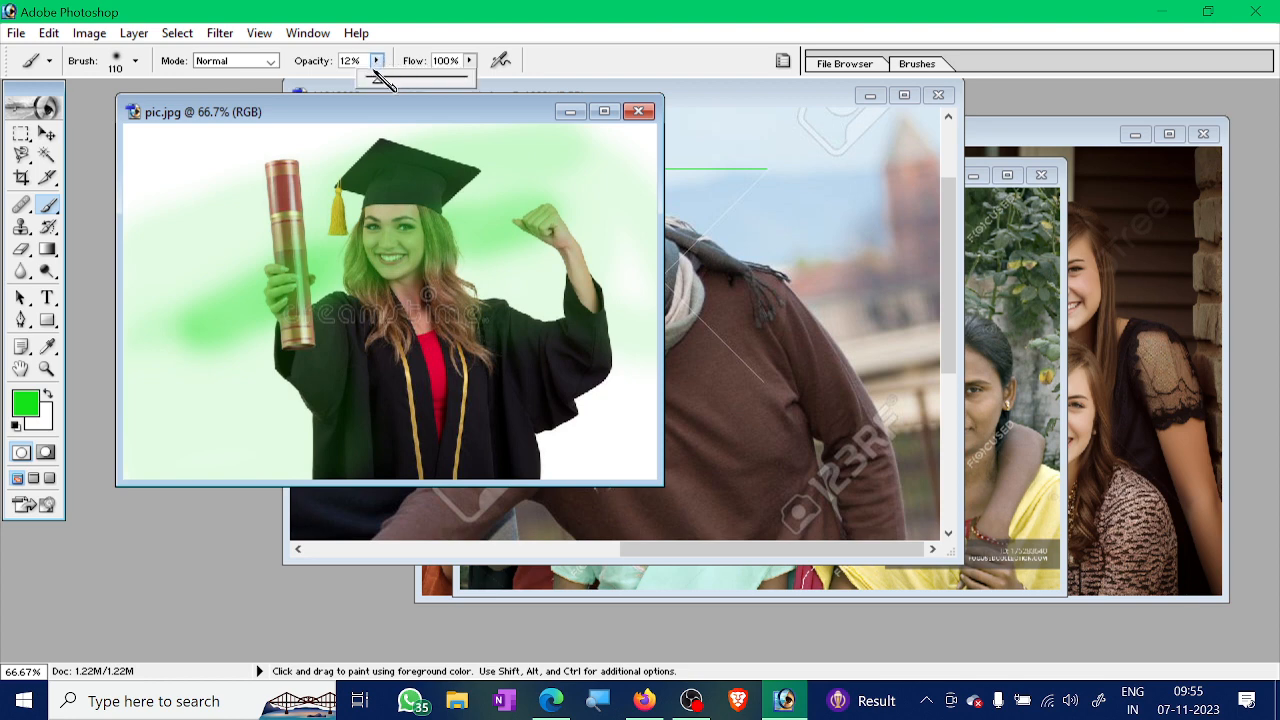
pyautogui.moveTo(387, 80); pyautogui.dragTo(526, 99)
pyautogui.moveTo(184, 156)
pyautogui.mouseDown()
pyautogui.moveTo(245, 160)
pyautogui.moveTo(182, 210)
pyautogui.moveTo(116, 316)
pyautogui.moveTo(150, 384)
pyautogui.moveTo(222, 285)
pyautogui.moveTo(242, 171)
pyautogui.moveTo(365, 195)
pyautogui.moveTo(390, 250)
pyautogui.mouseUp()
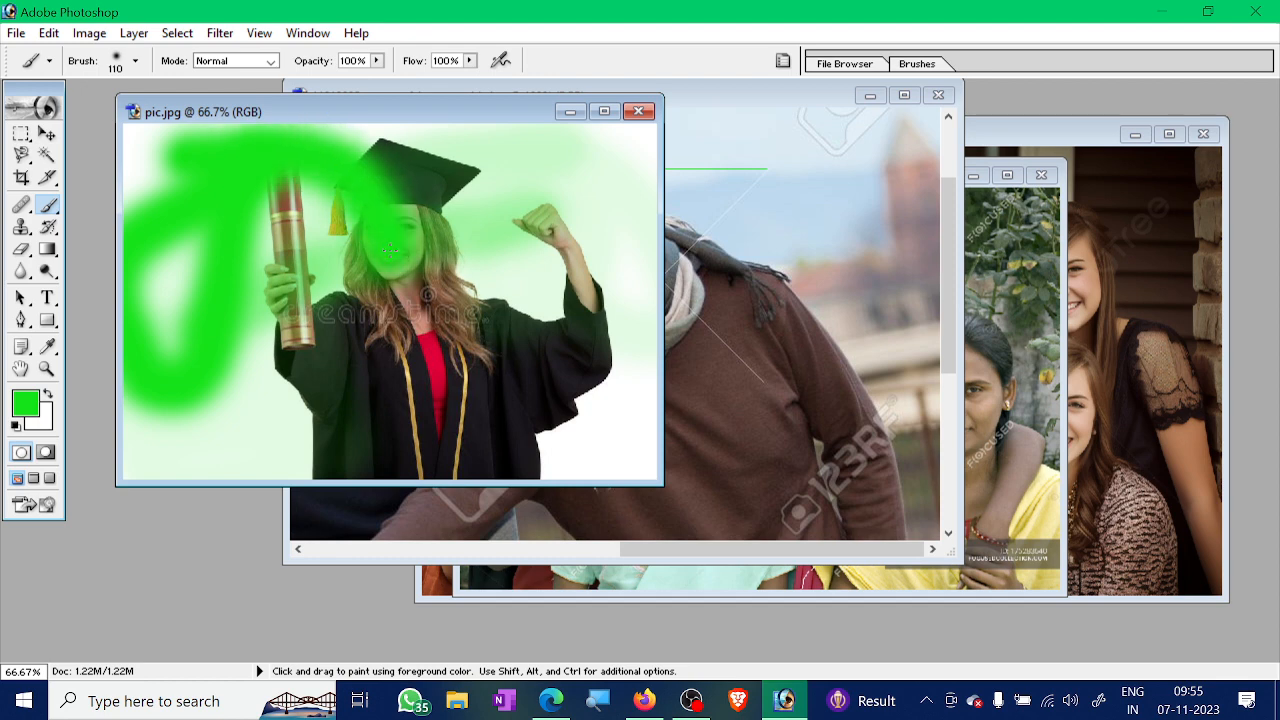
# Paint over the background and gown with the brush at 10% opacity, and revert pic.jpg to its last saved version
pyautogui.click(377, 61)
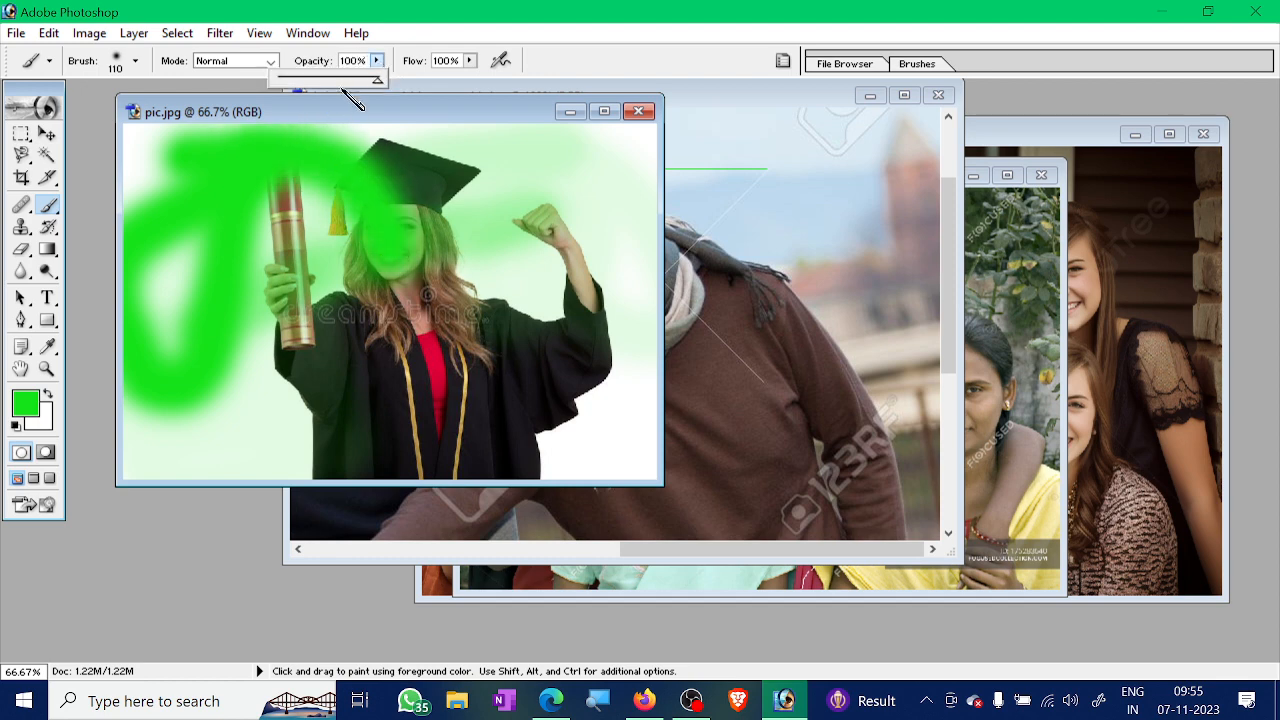
pyautogui.moveTo(333, 75); pyautogui.dragTo(288, 82)
pyautogui.click(276, 237)
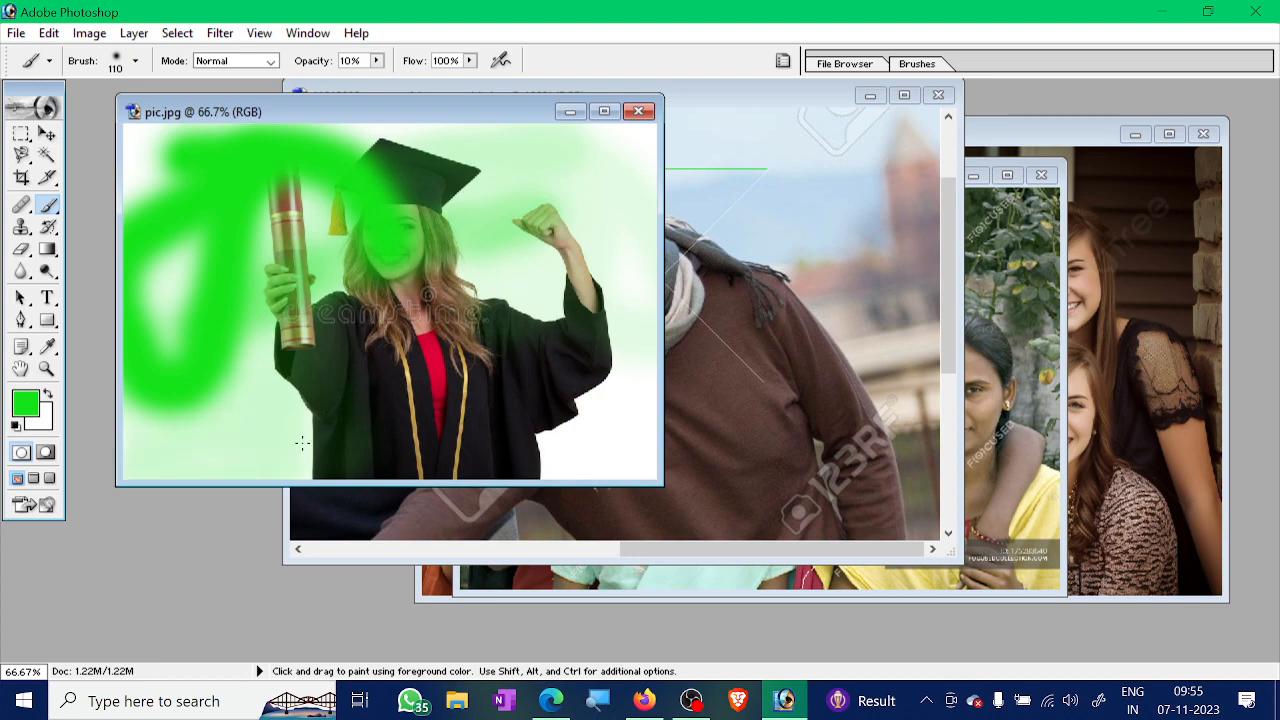
pyautogui.moveTo(480, 370)
pyautogui.mouseDown()
pyautogui.moveTo(640, 410)
pyautogui.moveTo(588, 424)
pyautogui.mouseUp()
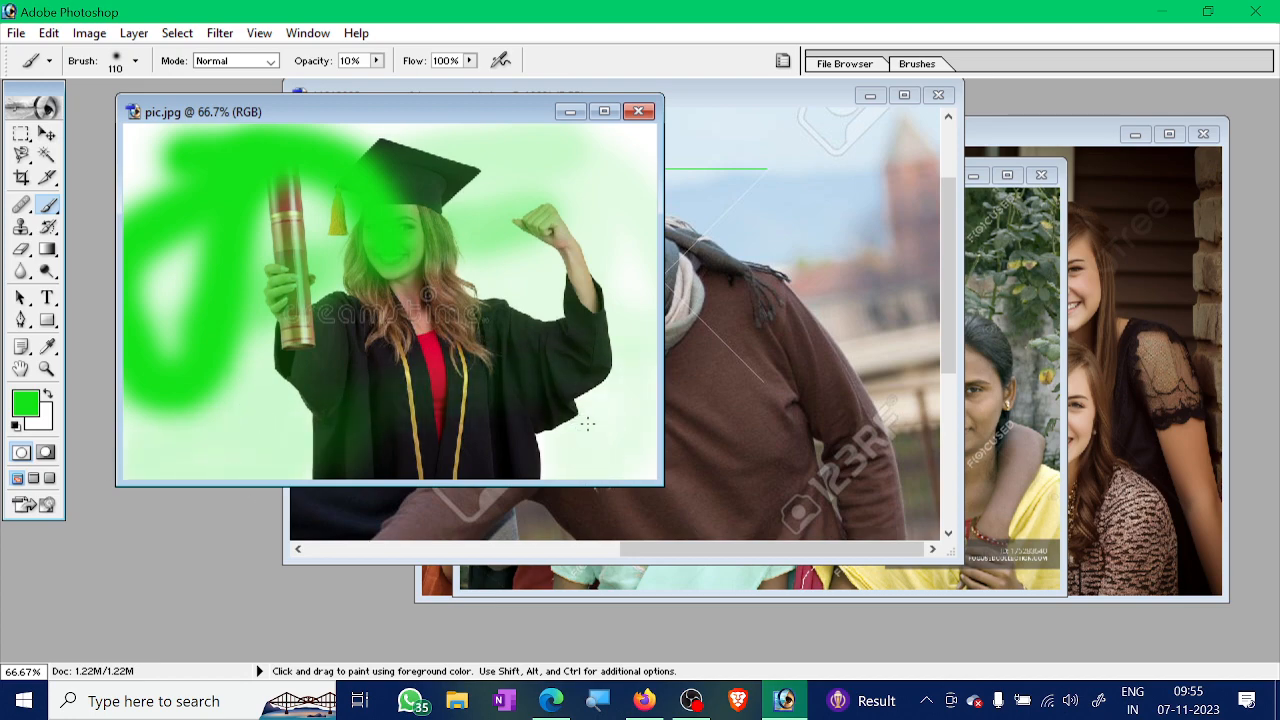
pyautogui.click(16, 33)
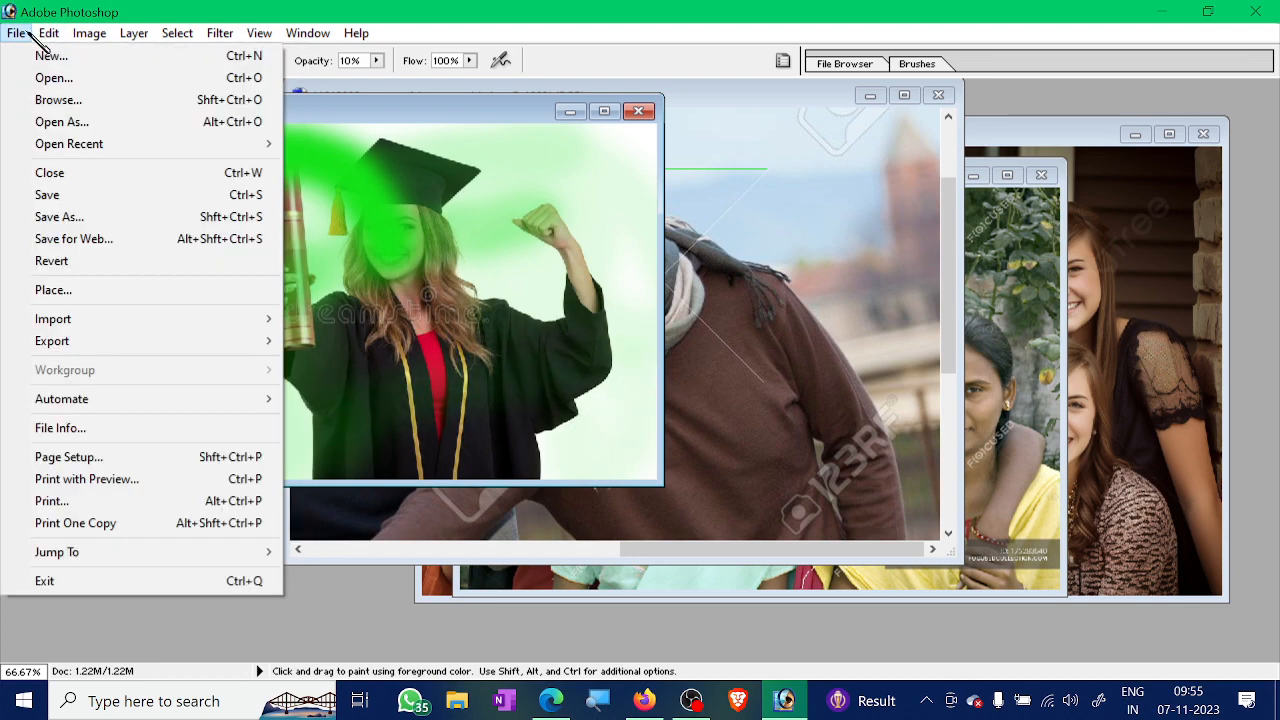
pyautogui.click(100, 262)
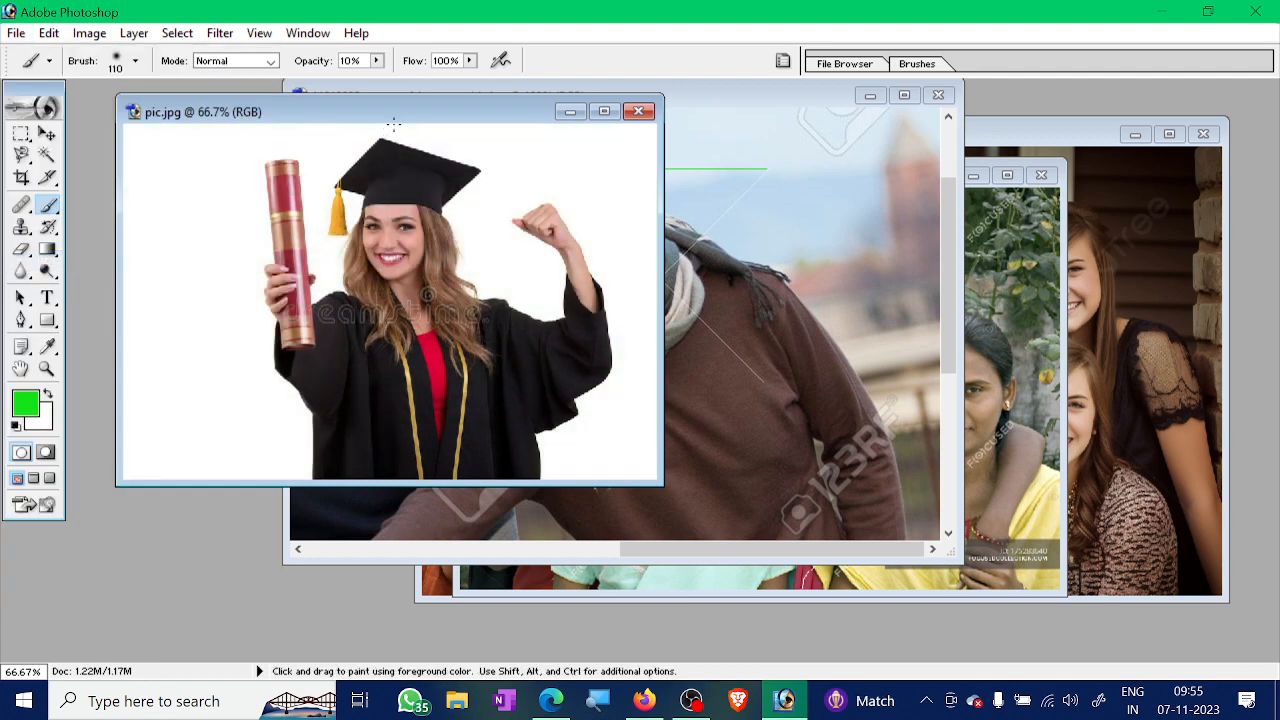
# Set the brush opacity to 100%, paint a diagonal green stroke from the face across the certificate, and revert pic.jpg
pyautogui.click(469, 61)
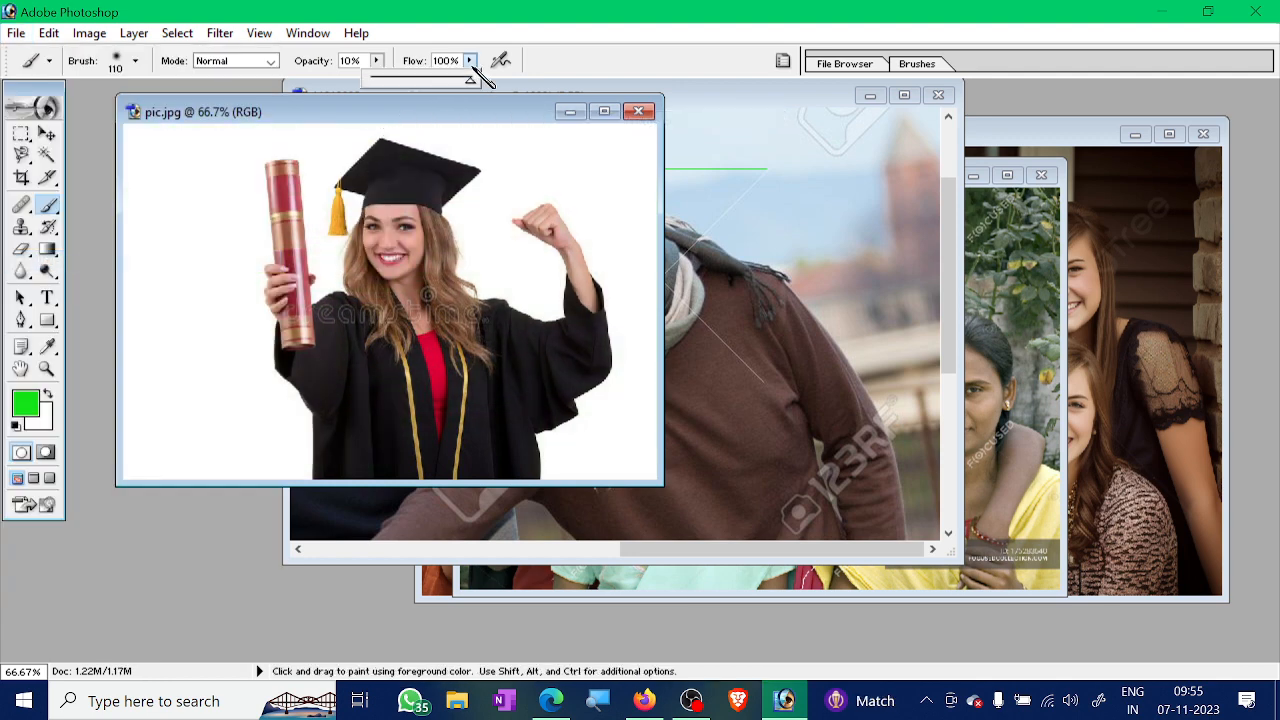
pyautogui.click(377, 61)
pyautogui.moveTo(380, 81); pyautogui.dragTo(491, 94)
pyautogui.moveTo(435, 236); pyautogui.dragTo(202, 323)
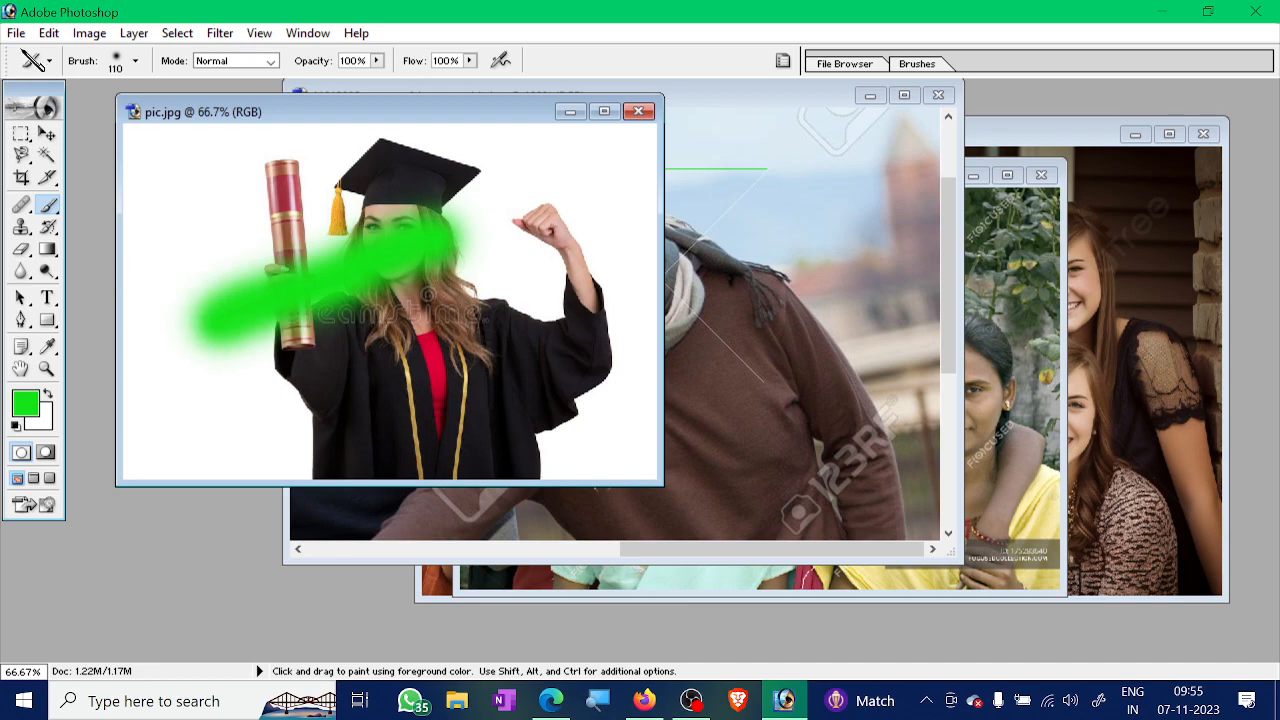
pyautogui.click(16, 33)
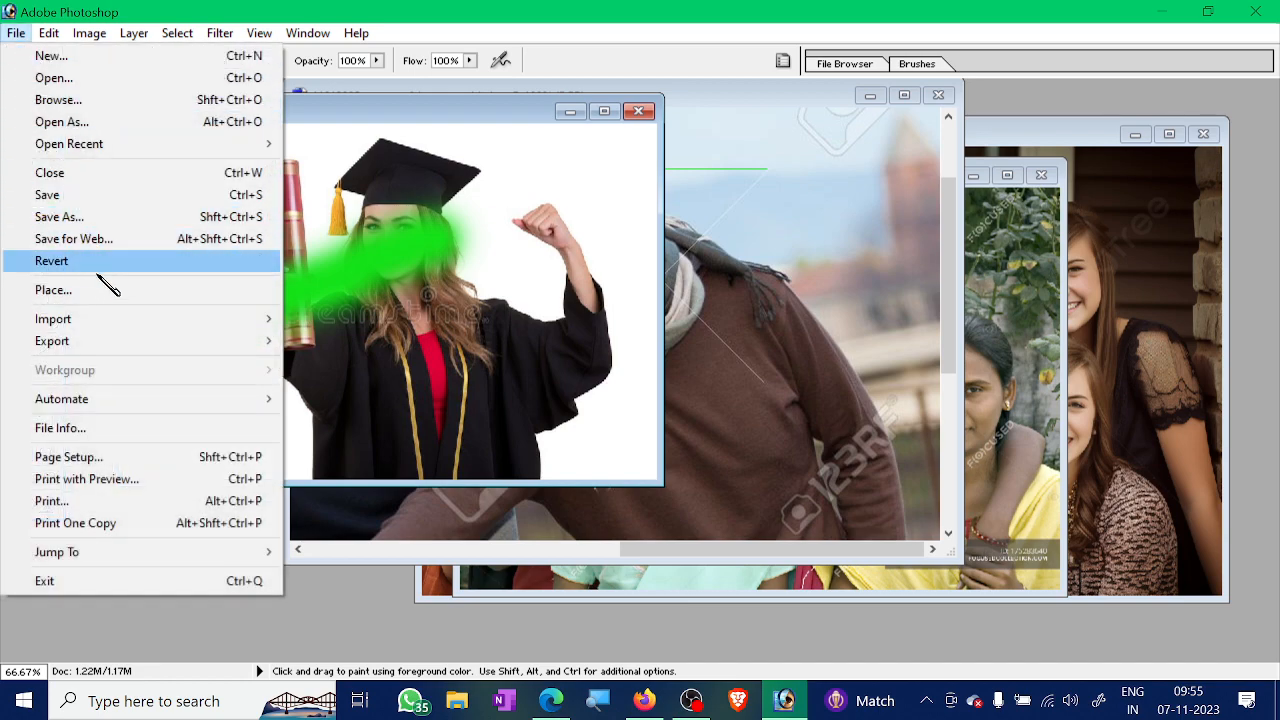
pyautogui.click(94, 262)
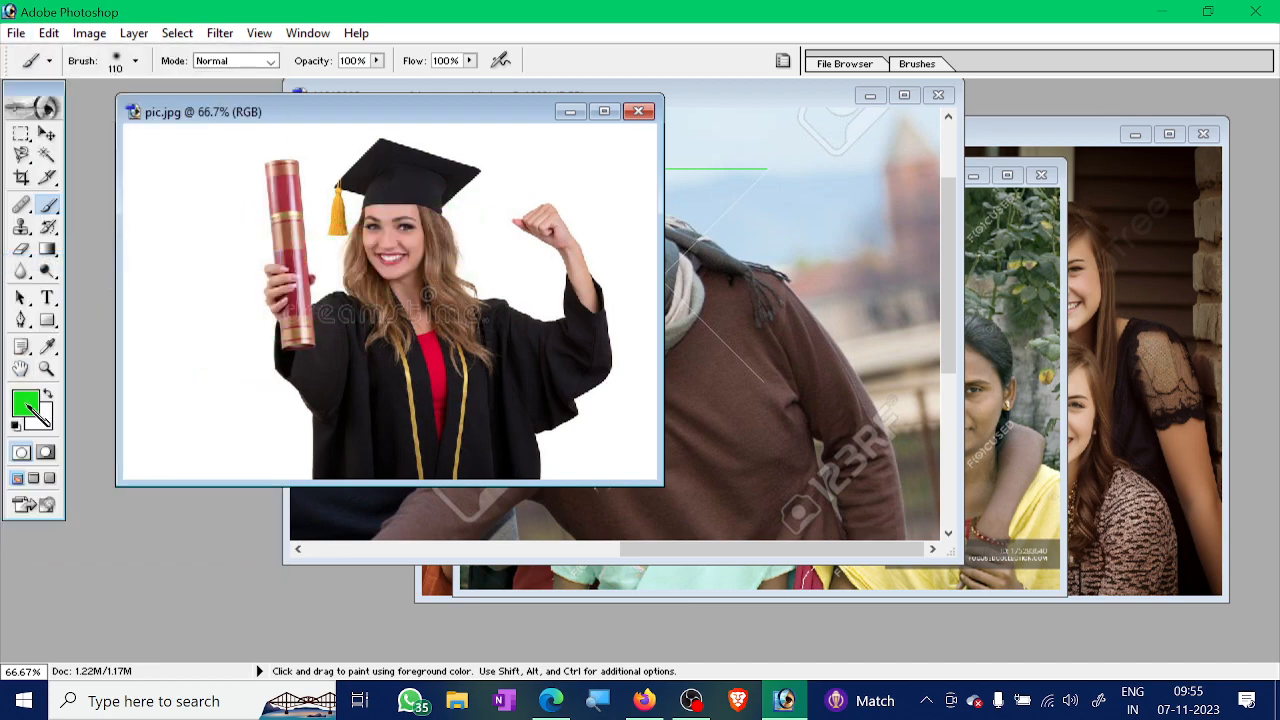
# Try red, dark green and teal shades in the color picker, and set the foreground color to a slightly lighter green
pyautogui.click(28, 404)
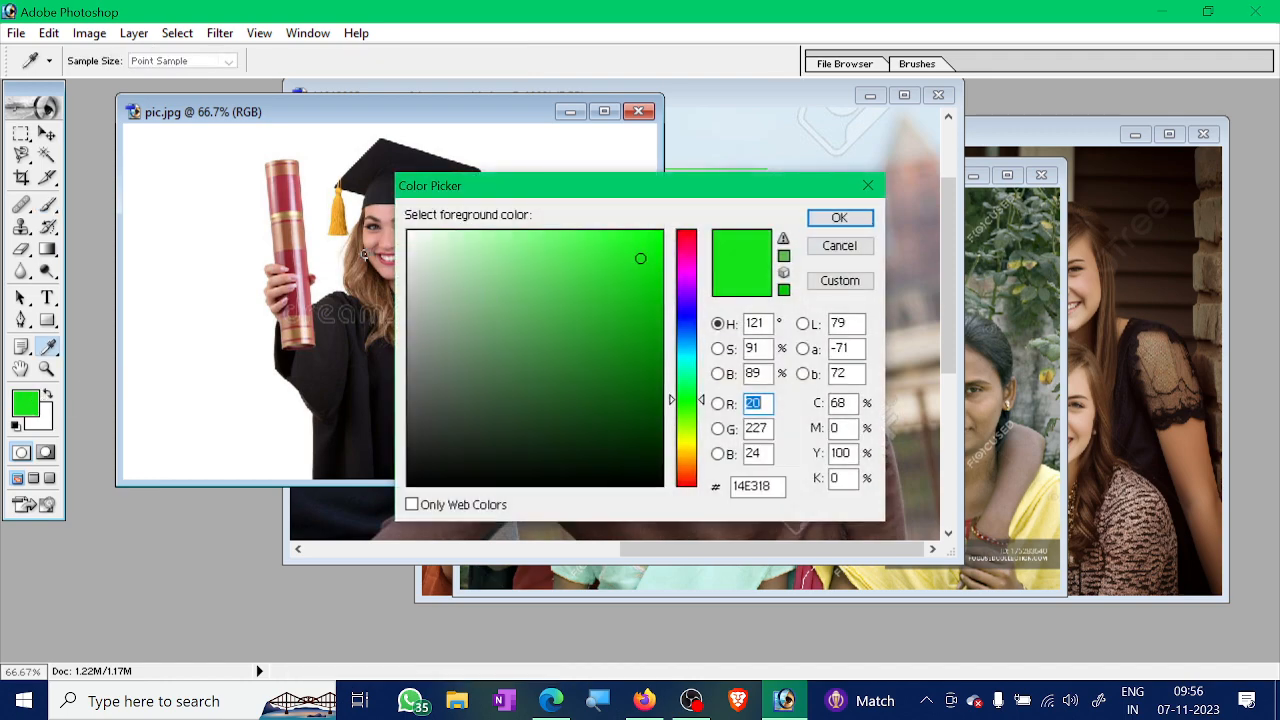
pyautogui.click(288, 272)
pyautogui.click(584, 259)
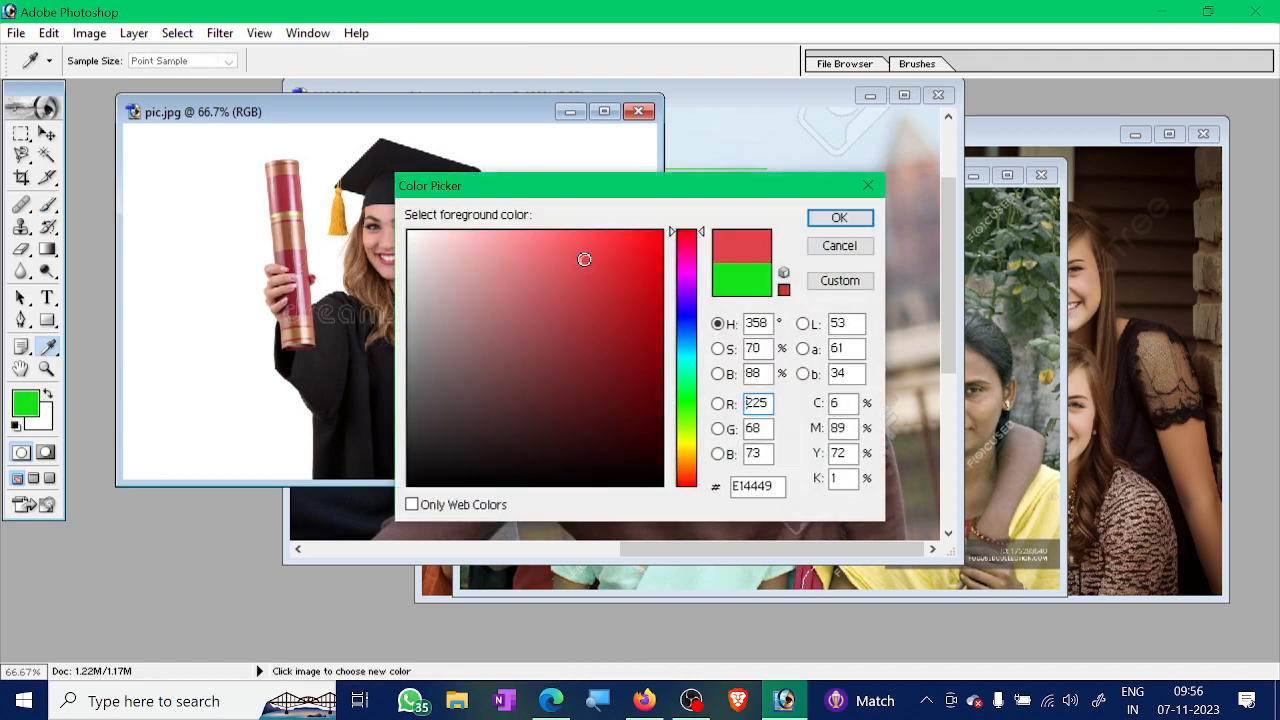
pyautogui.click(625, 257)
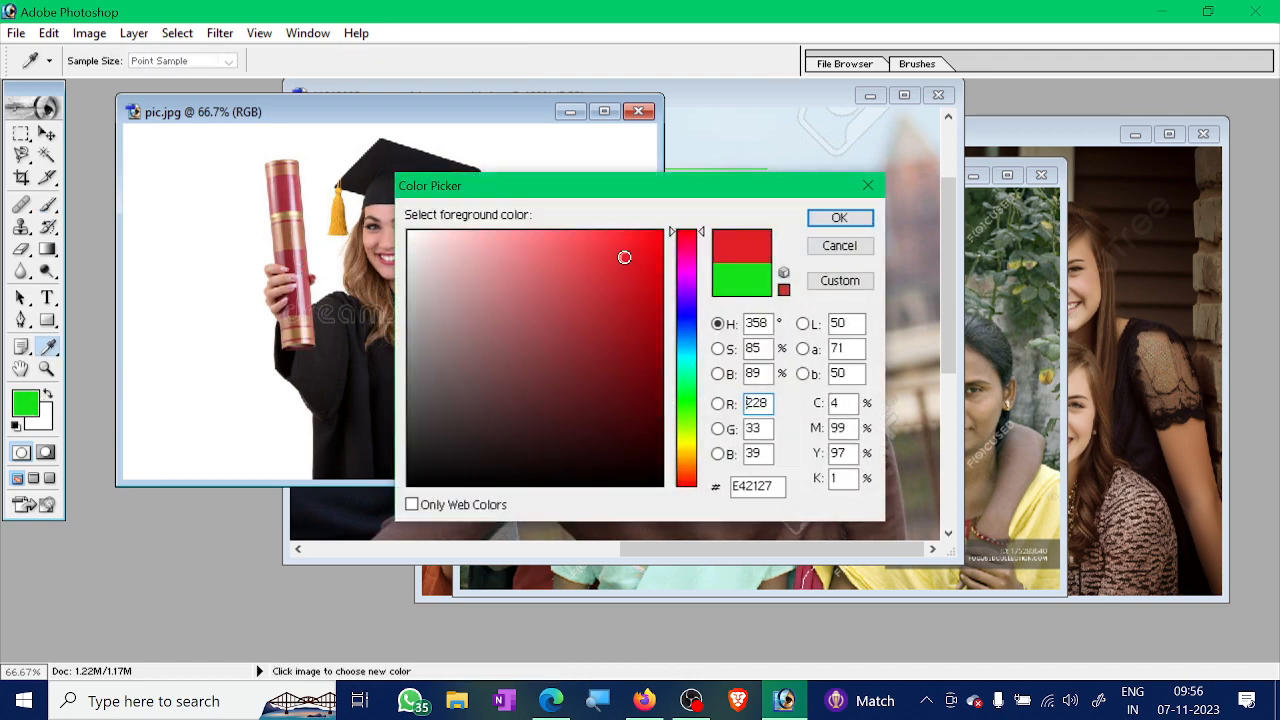
pyautogui.click(748, 287)
pyautogui.click(611, 308)
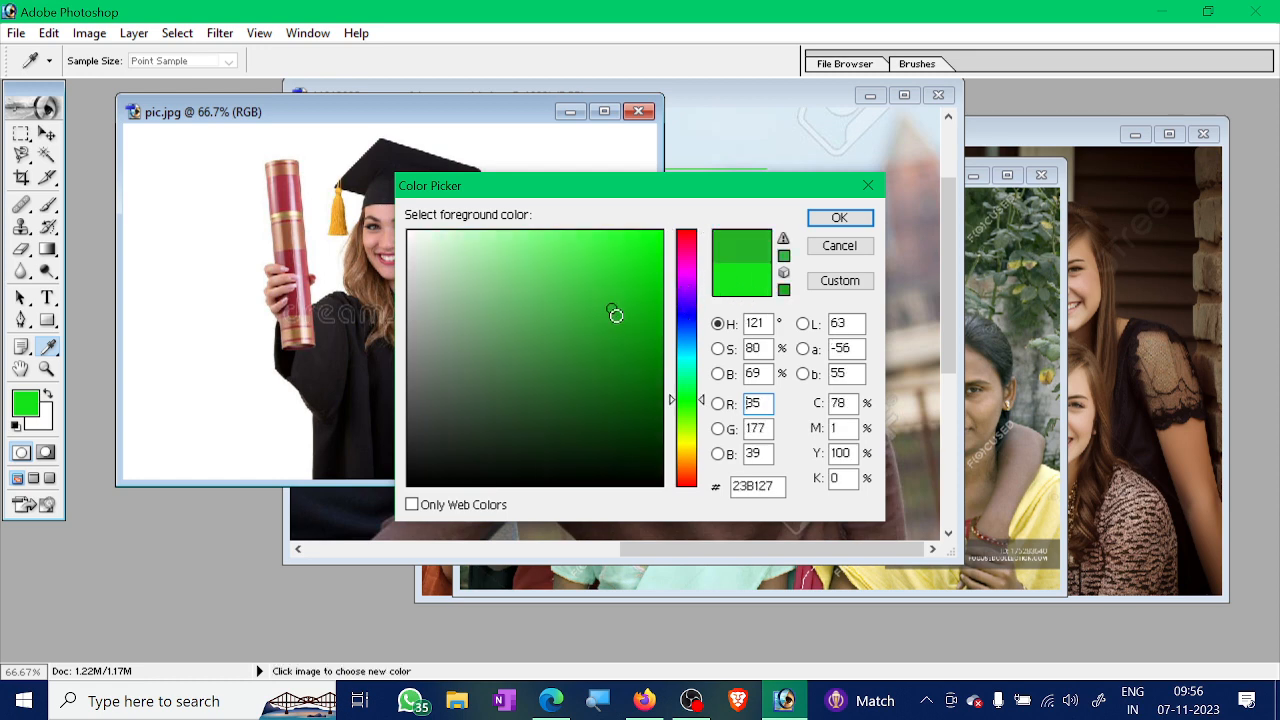
pyautogui.click(691, 364)
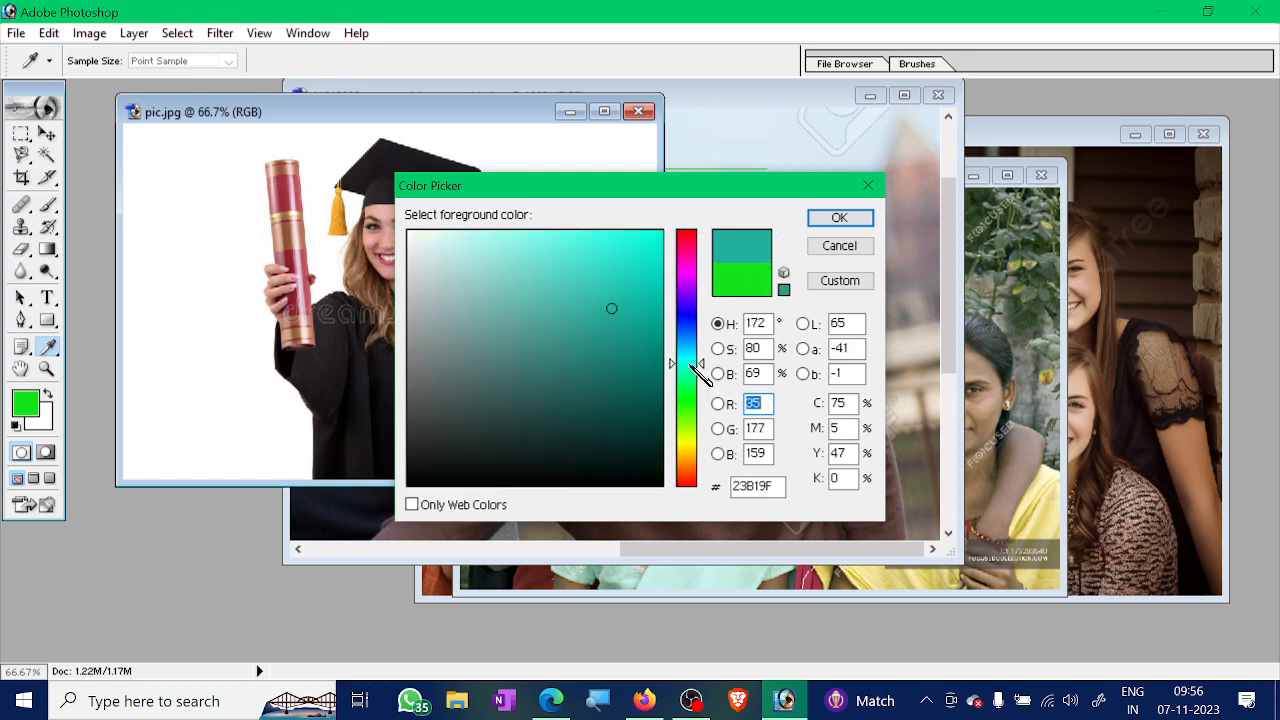
pyautogui.click(757, 287)
pyautogui.click(651, 244)
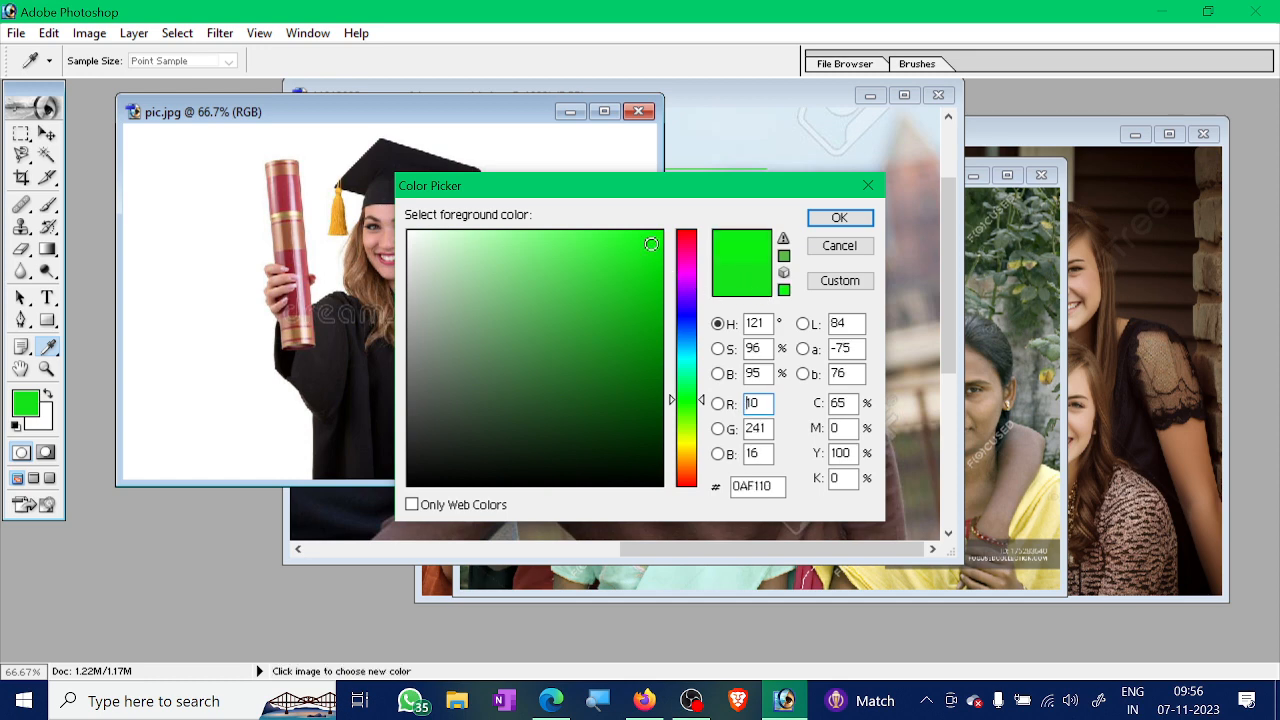
pyautogui.moveTo(620, 268); pyautogui.dragTo(608, 253)
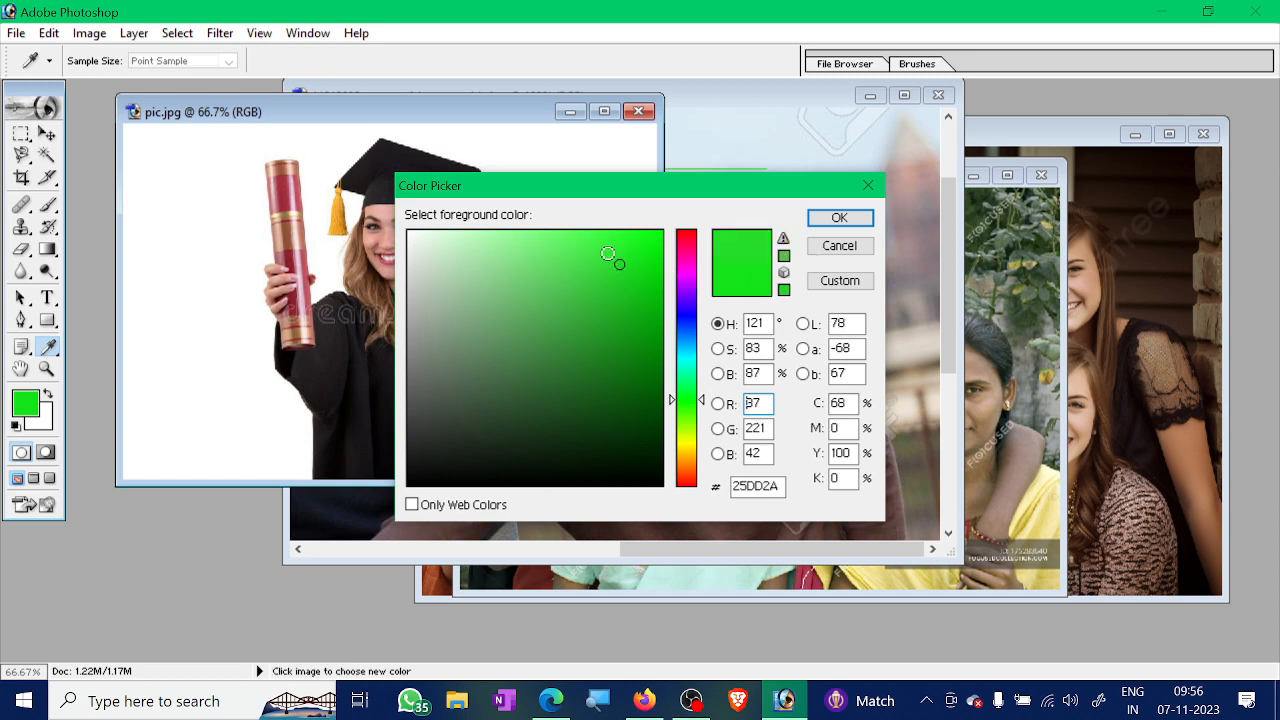
pyautogui.click(845, 217)
# Paint a short green dab on the white background beside the certificate, and undo it
pyautogui.press('b')
pyautogui.moveTo(206, 305); pyautogui.dragTo(234, 245)
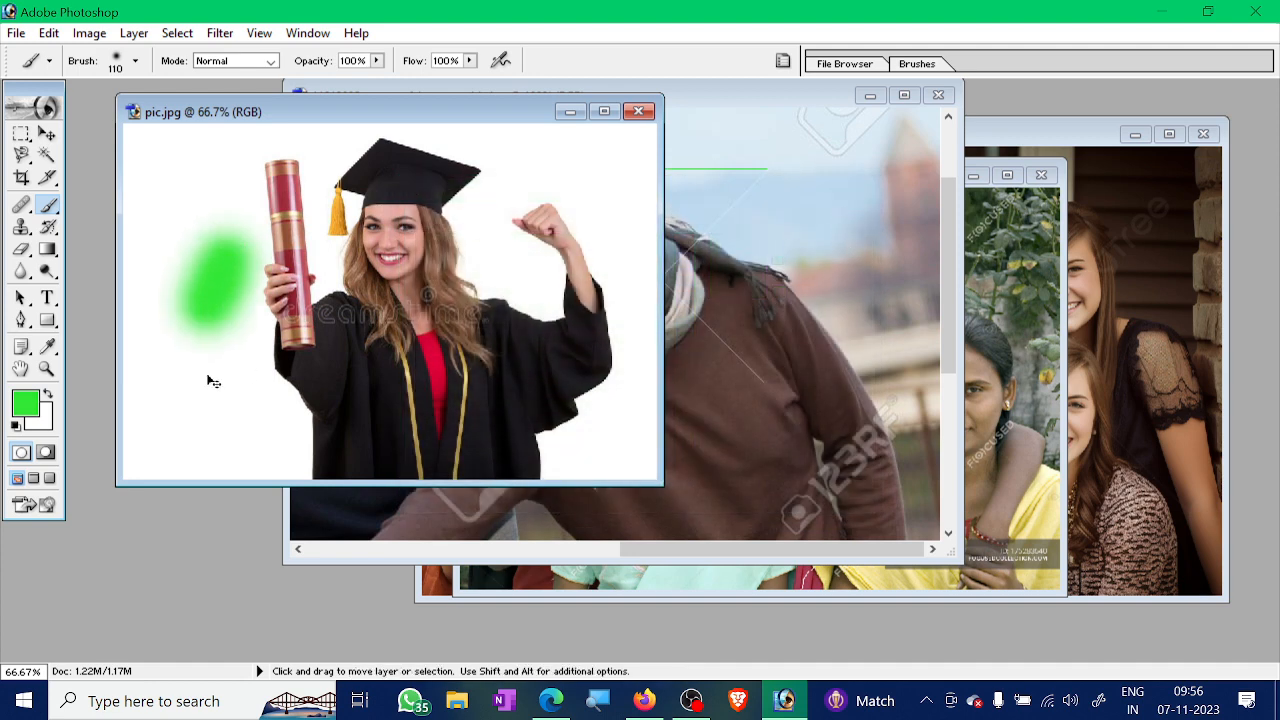
pyautogui.hotkey('ctrl', 'z')
# Choose the 14 px spatter brush preset, and paint a thin green loop on the white background beside the certificate
pyautogui.click(137, 62)
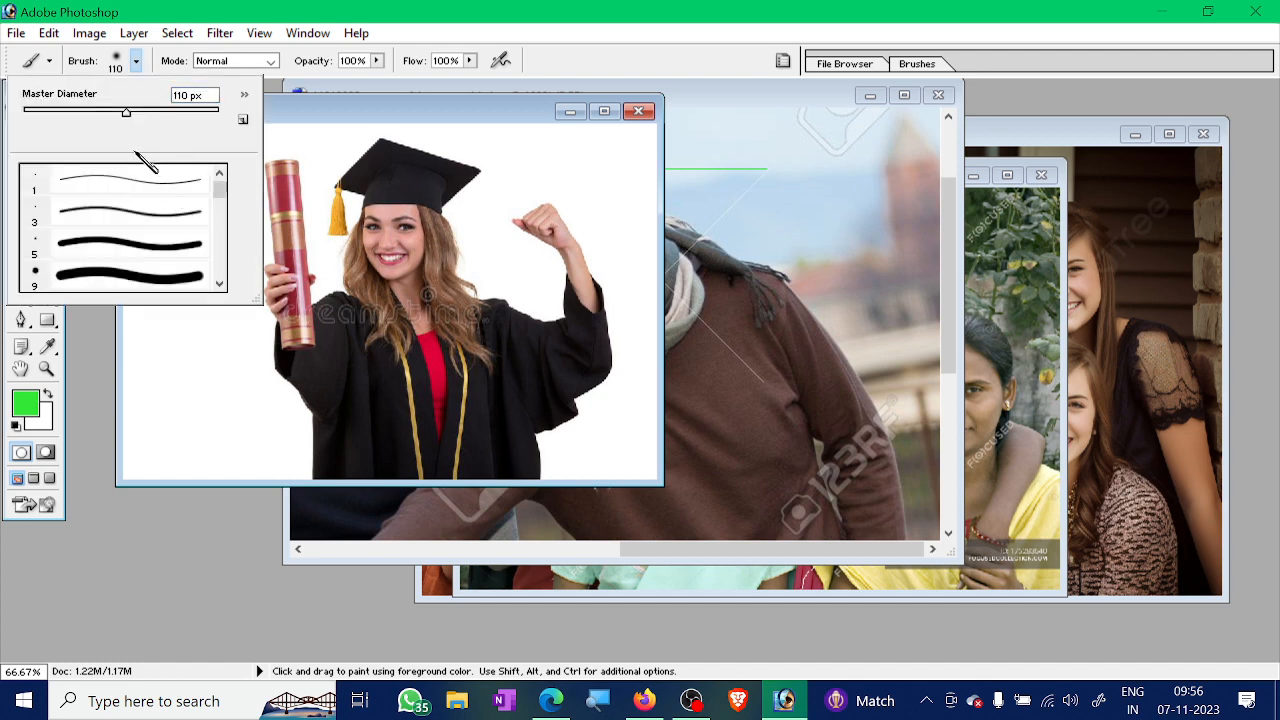
pyautogui.click(219, 284)
pyautogui.click(219, 284)
pyautogui.click(219, 284)
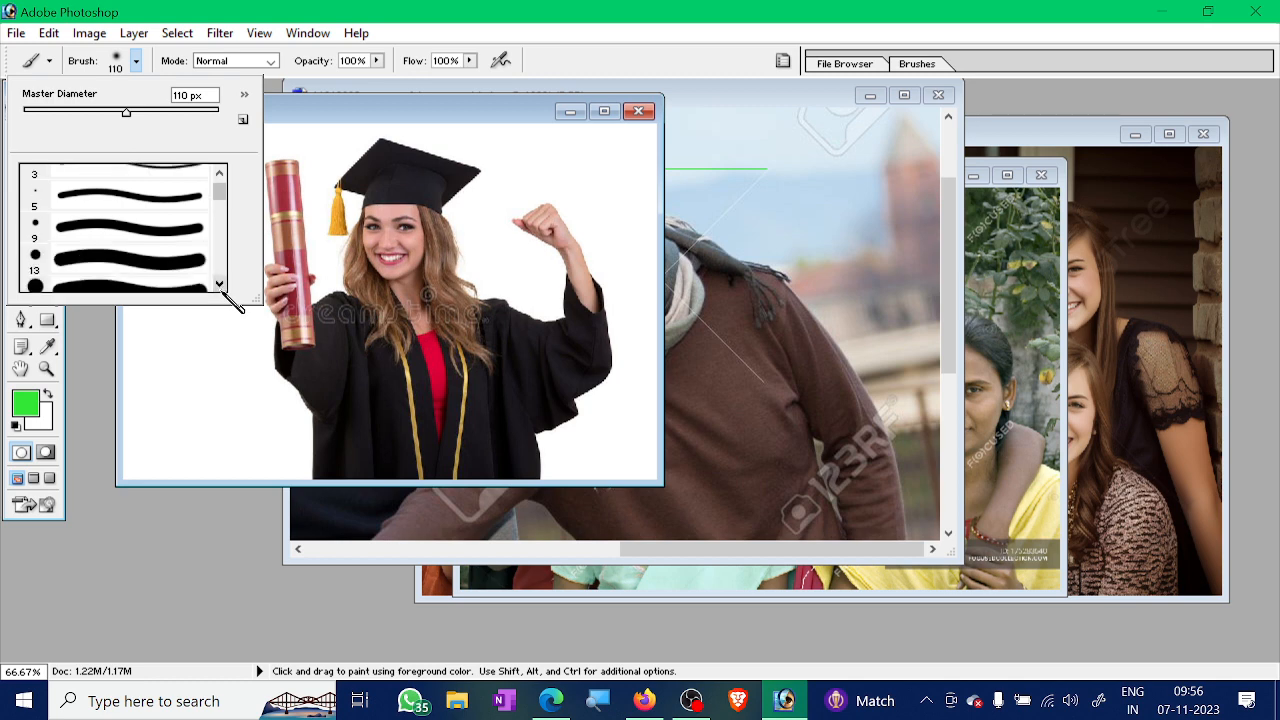
pyautogui.click(219, 284)
pyautogui.click(219, 284)
pyautogui.click(219, 284)
pyautogui.click(219, 284)
pyautogui.click(219, 284)
pyautogui.click(219, 284)
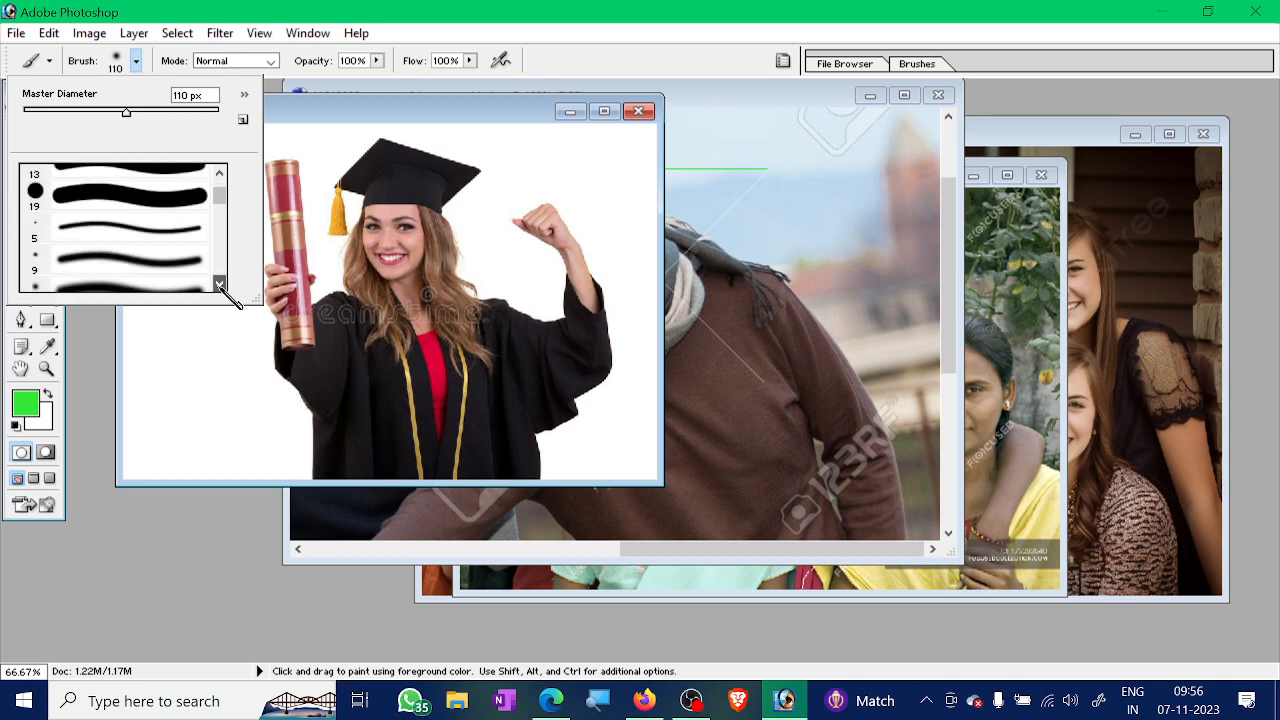
pyautogui.click(219, 284)
pyautogui.click(219, 284)
pyautogui.click(219, 284)
pyautogui.click(219, 284)
pyautogui.click(219, 284)
pyautogui.click(219, 284)
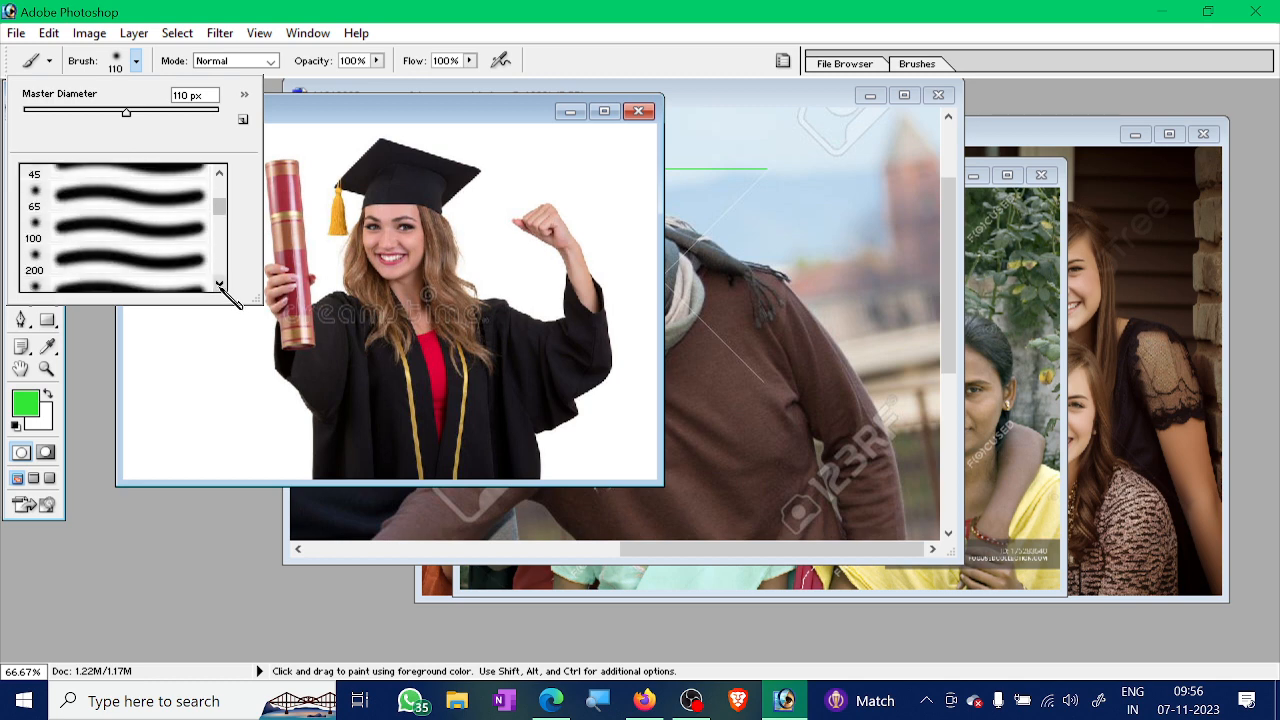
pyautogui.click(219, 284)
pyautogui.click(219, 284)
pyautogui.click(219, 284)
pyautogui.click(219, 284)
pyautogui.click(219, 284)
pyautogui.click(219, 284)
pyautogui.click(219, 284)
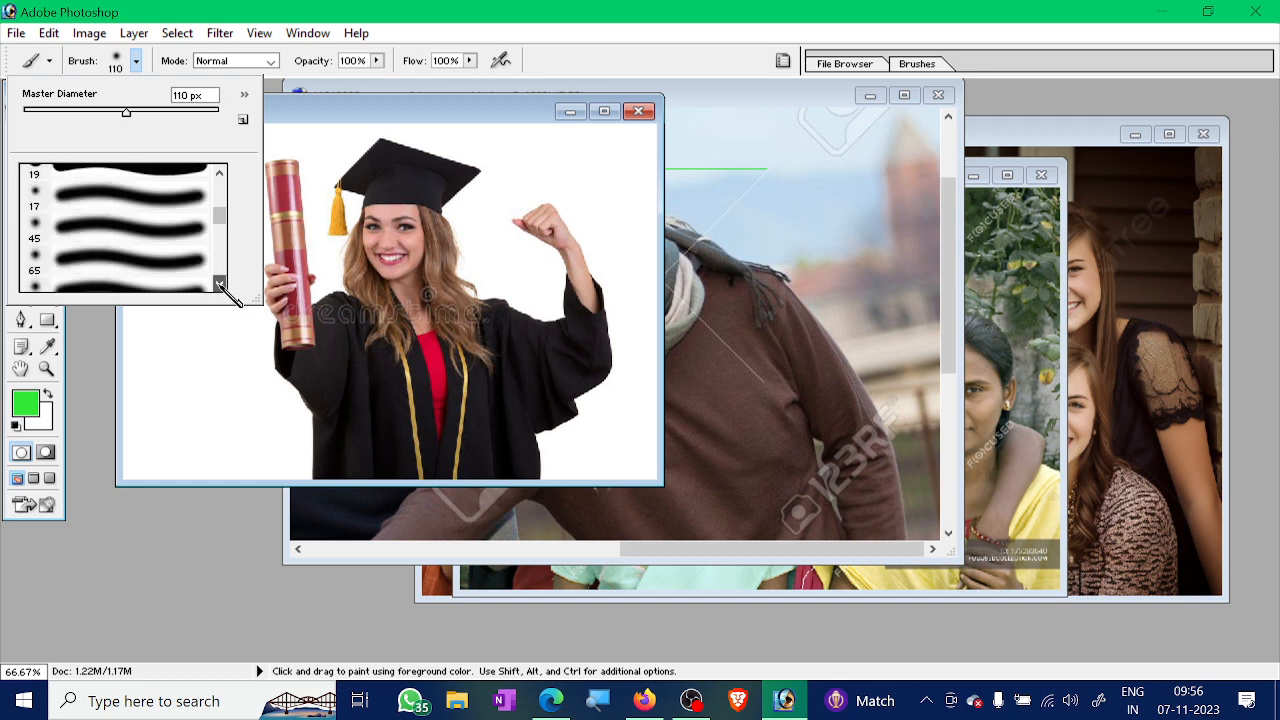
pyautogui.click(219, 284)
pyautogui.click(219, 284)
pyautogui.click(219, 284)
pyautogui.click(219, 284)
pyautogui.click(219, 284)
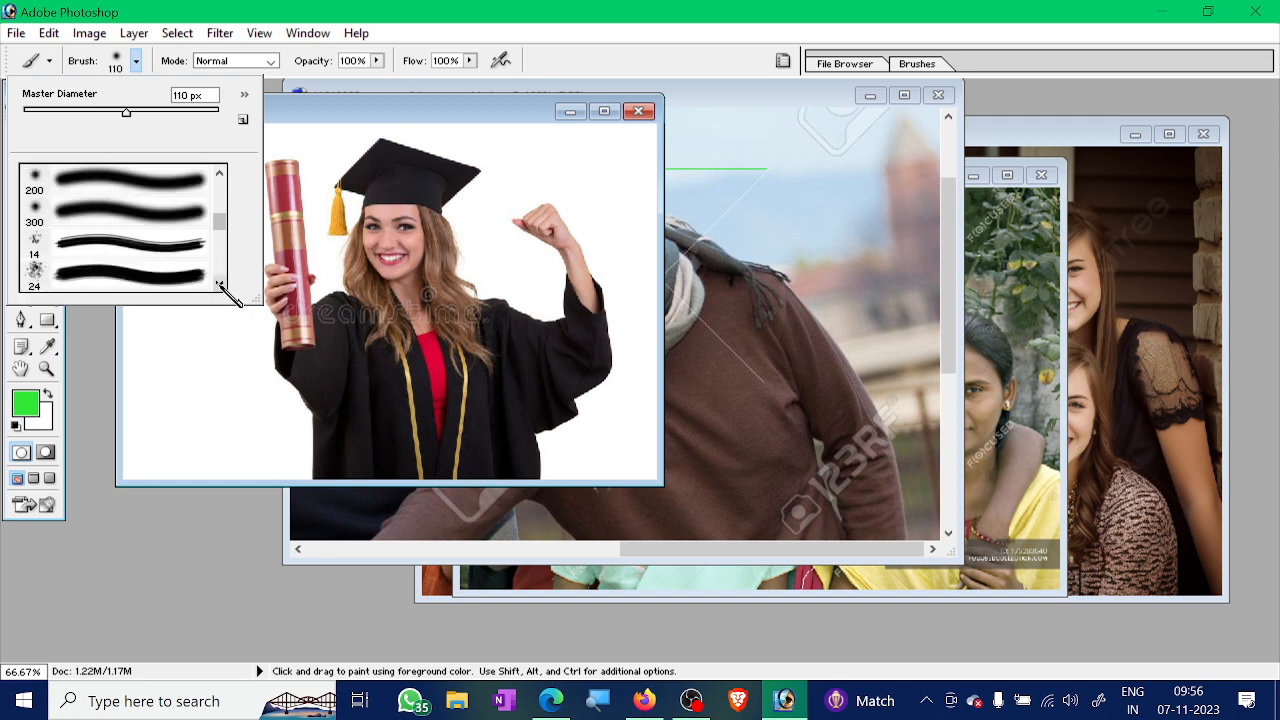
pyautogui.click(24, 250)
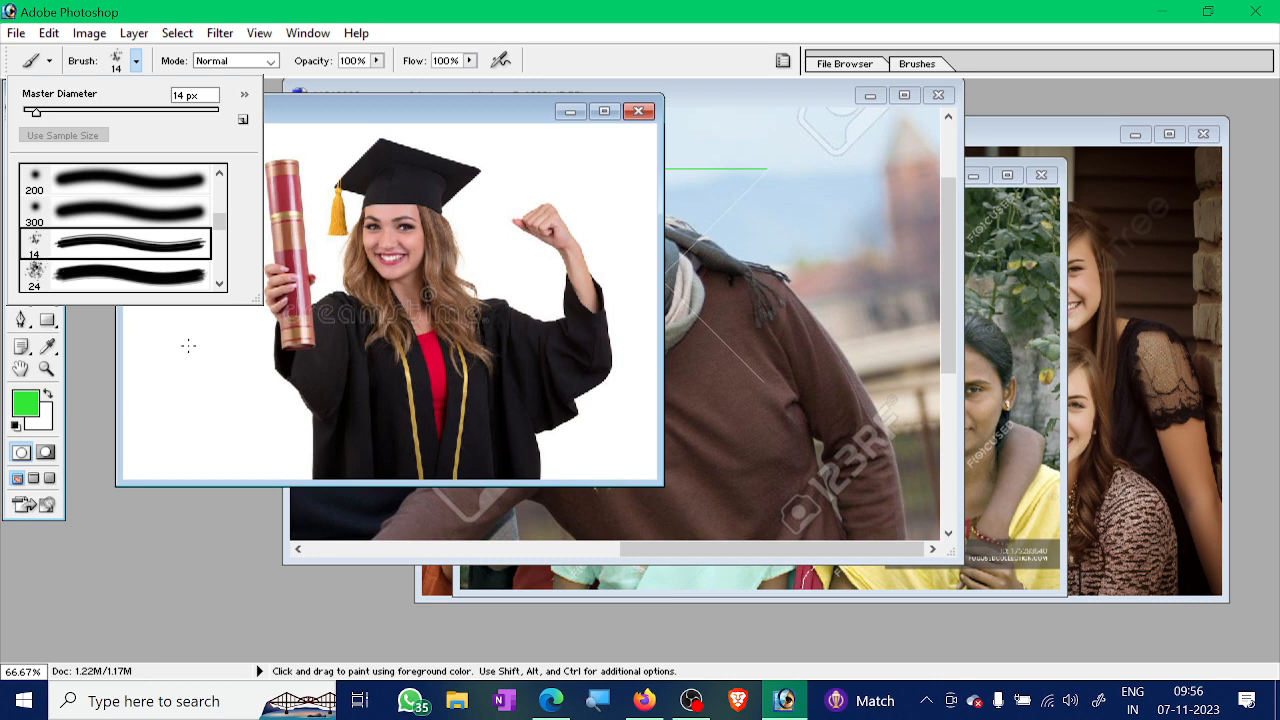
pyautogui.moveTo(193, 372)
pyautogui.mouseDown()
pyautogui.moveTo(237, 310)
pyautogui.moveTo(243, 248)
pyautogui.moveTo(220, 222)
pyautogui.moveTo(211, 332)
pyautogui.mouseUp()
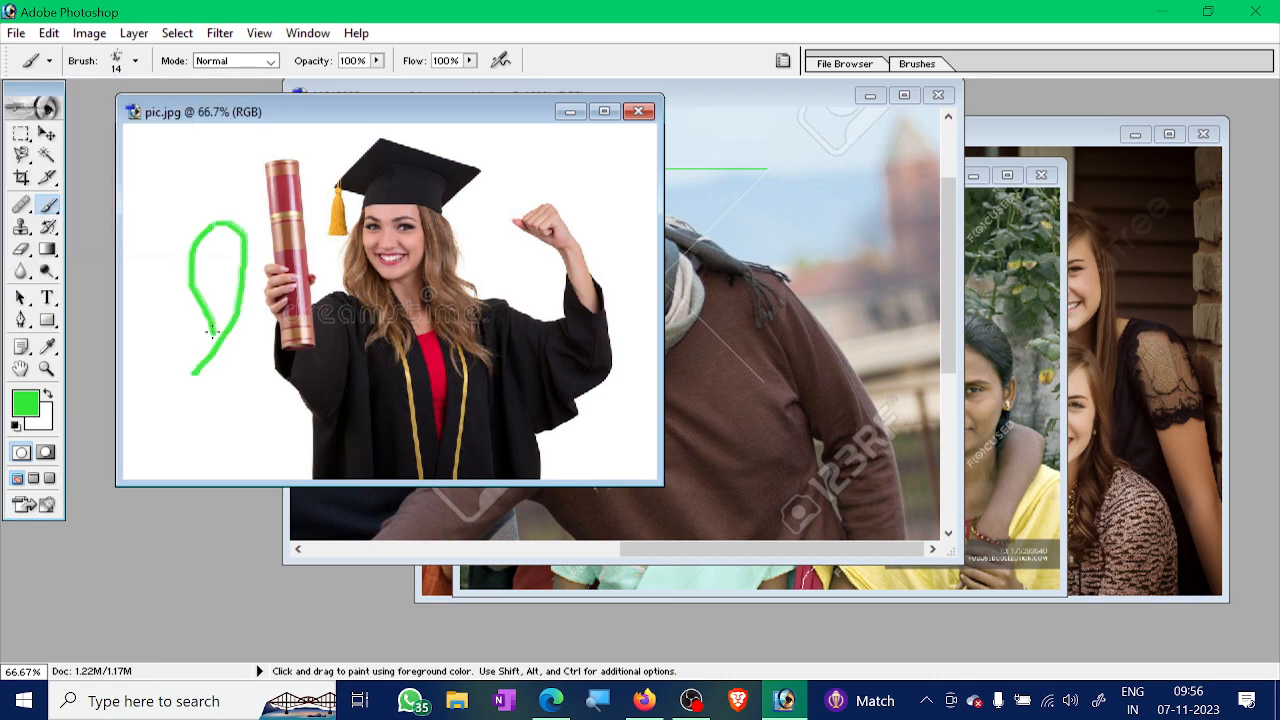
# Switch to the 24 px spatter brush preset, paint a jagged green squiggle beside the certificate, and revert pic.jpg
pyautogui.click(135, 61)
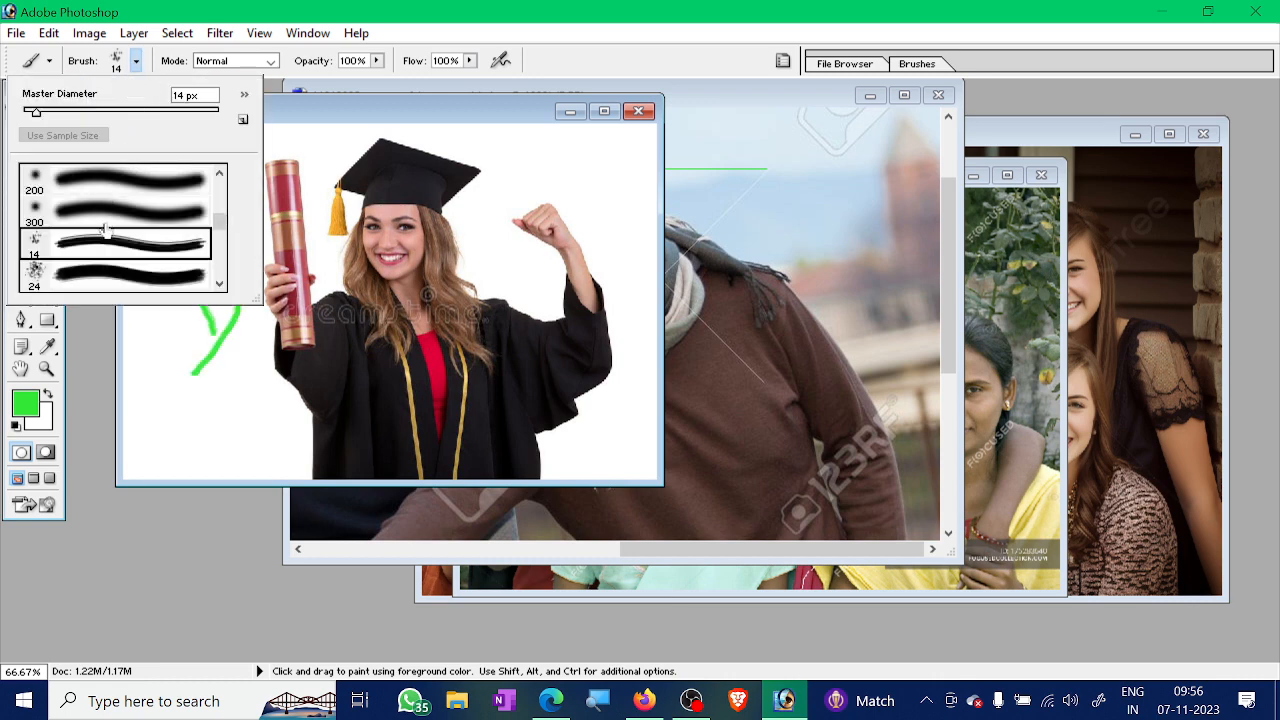
pyautogui.click(36, 276)
pyautogui.click(127, 343)
pyautogui.moveTo(138, 370)
pyautogui.mouseDown()
pyautogui.moveTo(170, 441)
pyautogui.moveTo(181, 228)
pyautogui.moveTo(224, 397)
pyautogui.moveTo(224, 459)
pyautogui.mouseUp()
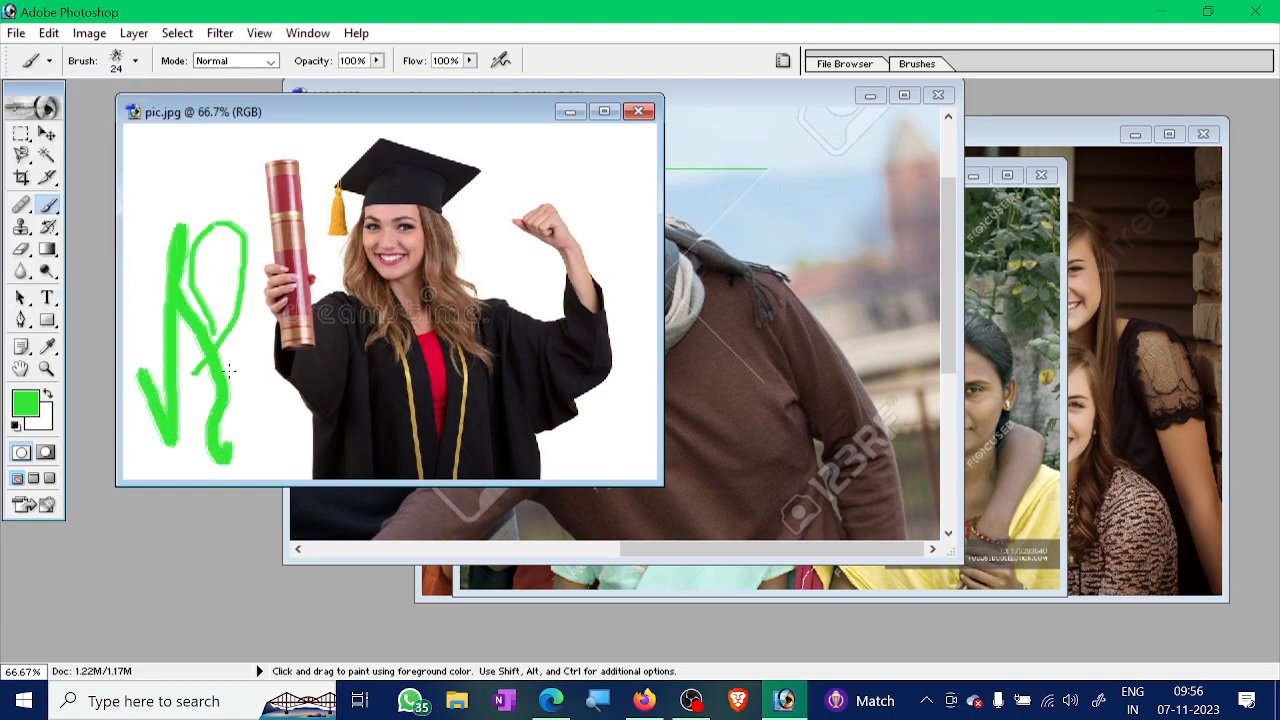
pyautogui.click(16, 33)
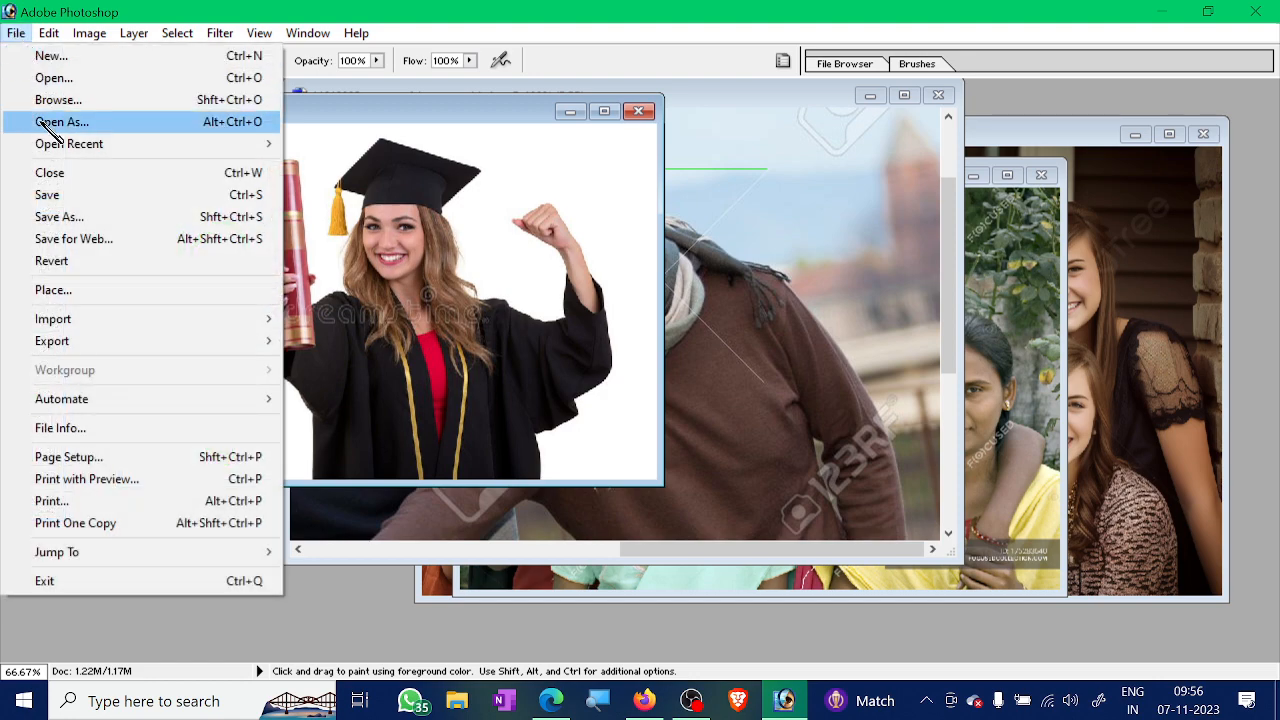
pyautogui.click(52, 258)
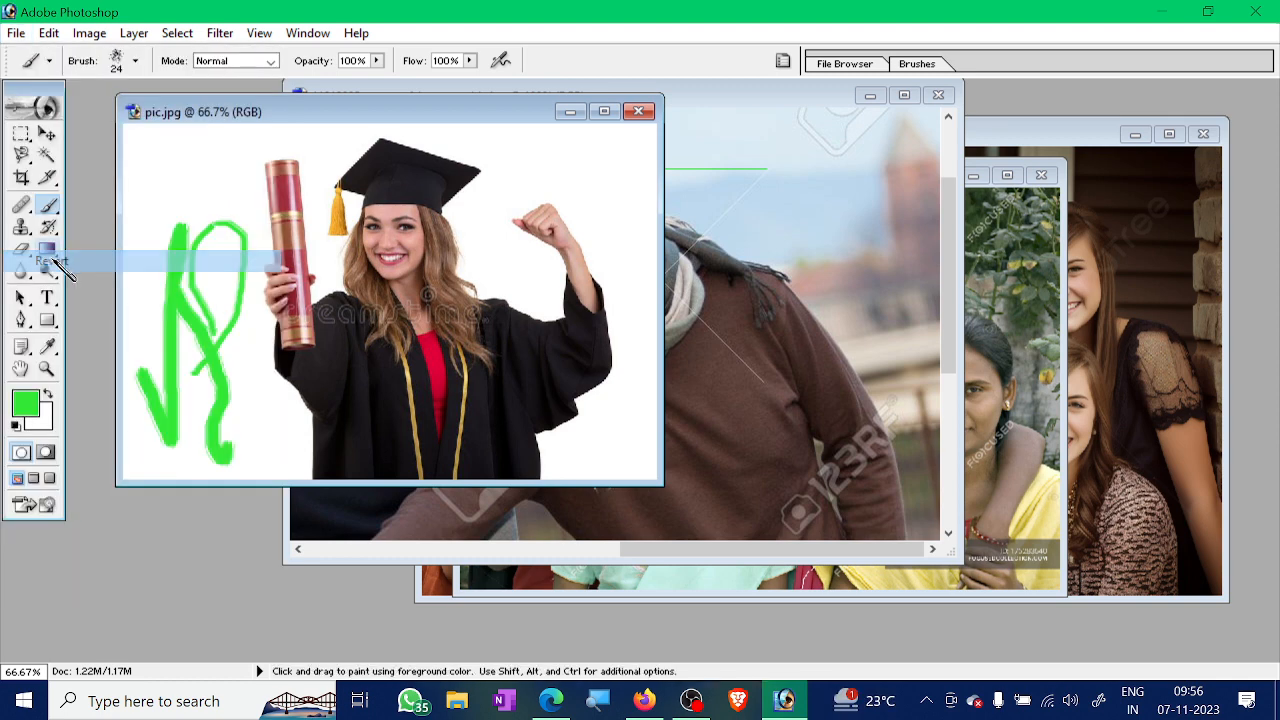
# Choose the 44 px rough-textured brush preset for the Brush tool
pyautogui.click(136, 61)
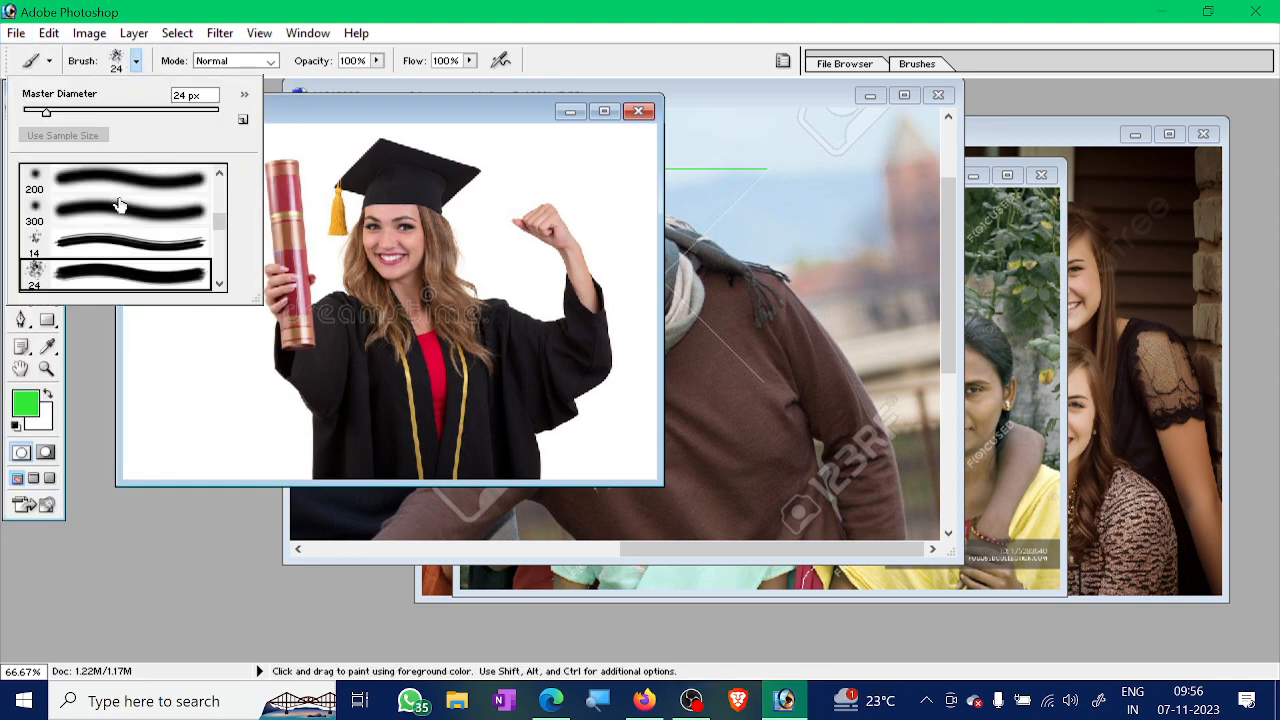
pyautogui.scroll(-3, 116, 215)
pyautogui.scroll(-4, 116, 217)
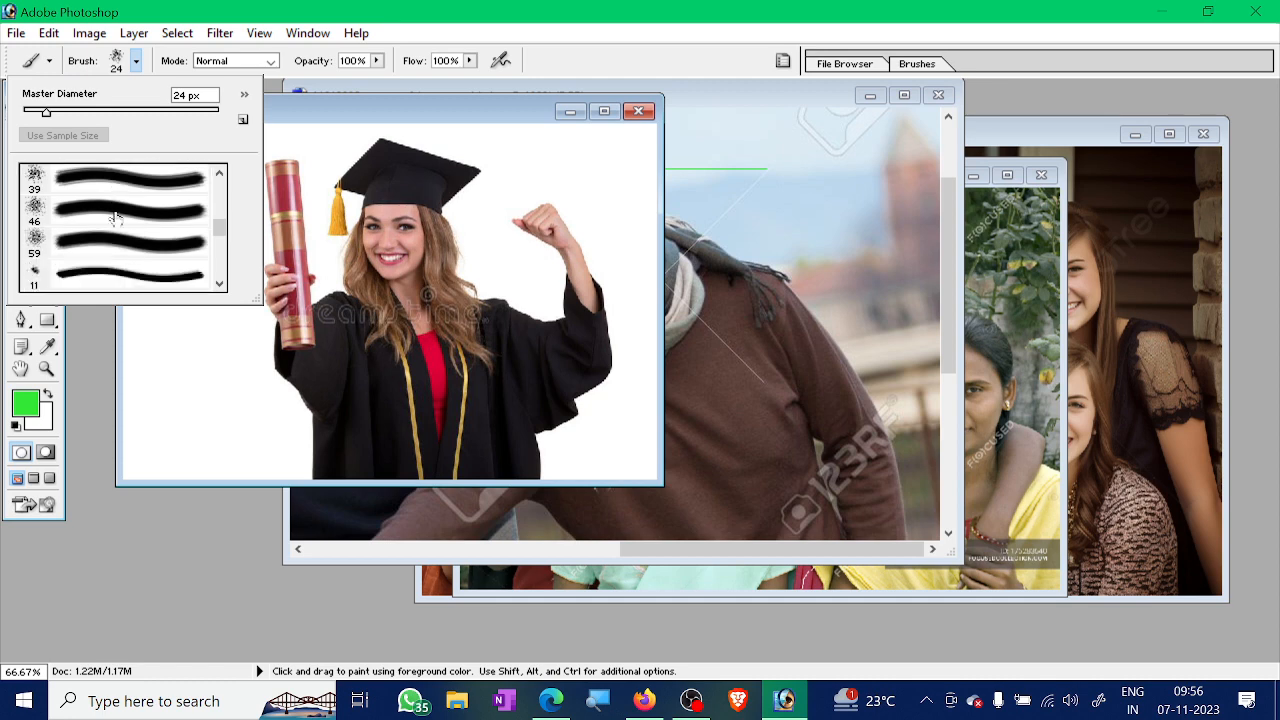
pyautogui.scroll(-4, 116, 218)
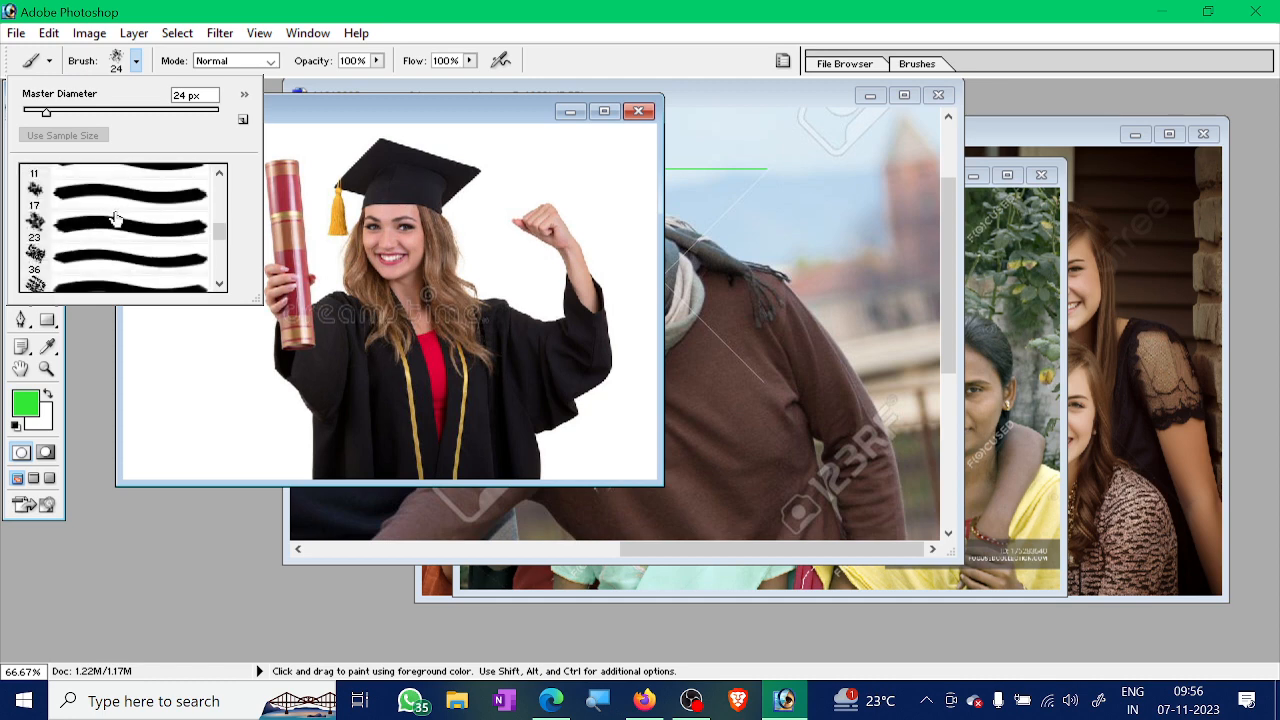
pyautogui.click(30, 242)
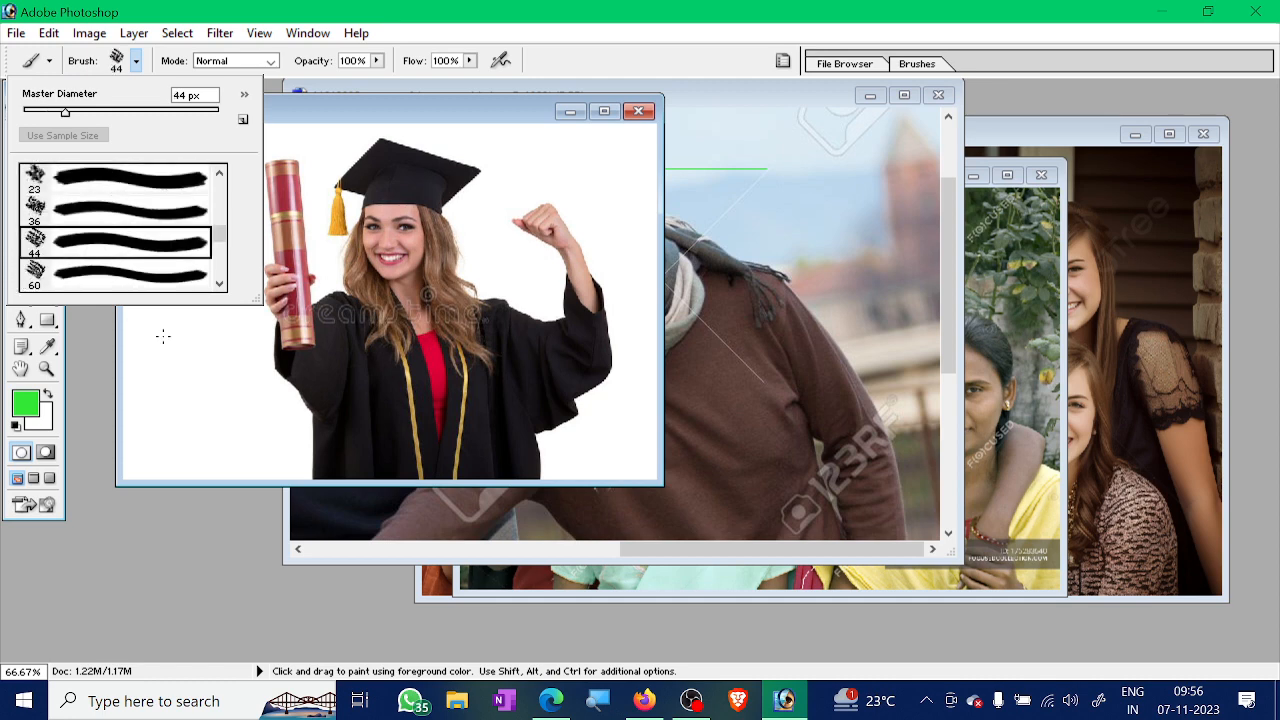
# Paint thick green strokes beside the certificate and across the woman's face, and revert pic.jpg
pyautogui.click(160, 371)
pyautogui.moveTo(155, 372)
pyautogui.mouseDown()
pyautogui.moveTo(423, 189)
pyautogui.moveTo(462, 182)
pyautogui.mouseUp()
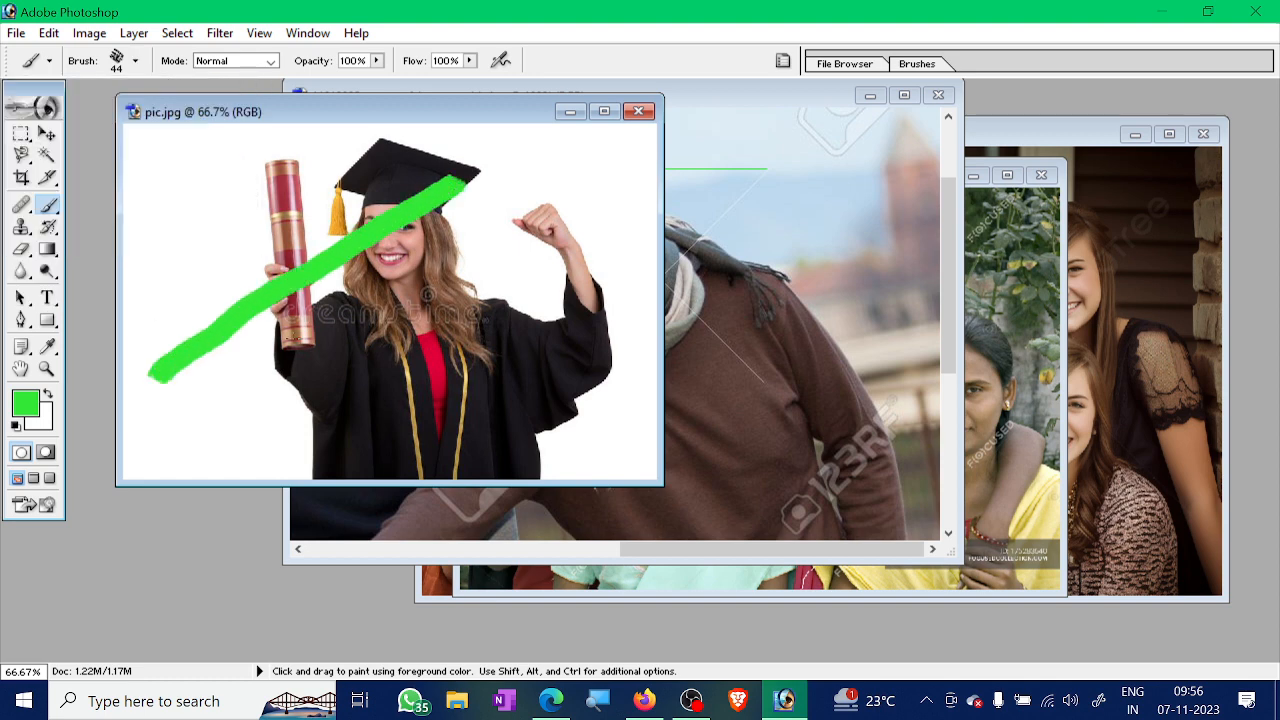
pyautogui.moveTo(155, 430)
pyautogui.mouseDown()
pyautogui.moveTo(175, 404)
pyautogui.moveTo(148, 232)
pyautogui.moveTo(188, 202)
pyautogui.moveTo(280, 464)
pyautogui.moveTo(197, 449)
pyautogui.moveTo(210, 418)
pyautogui.mouseUp()
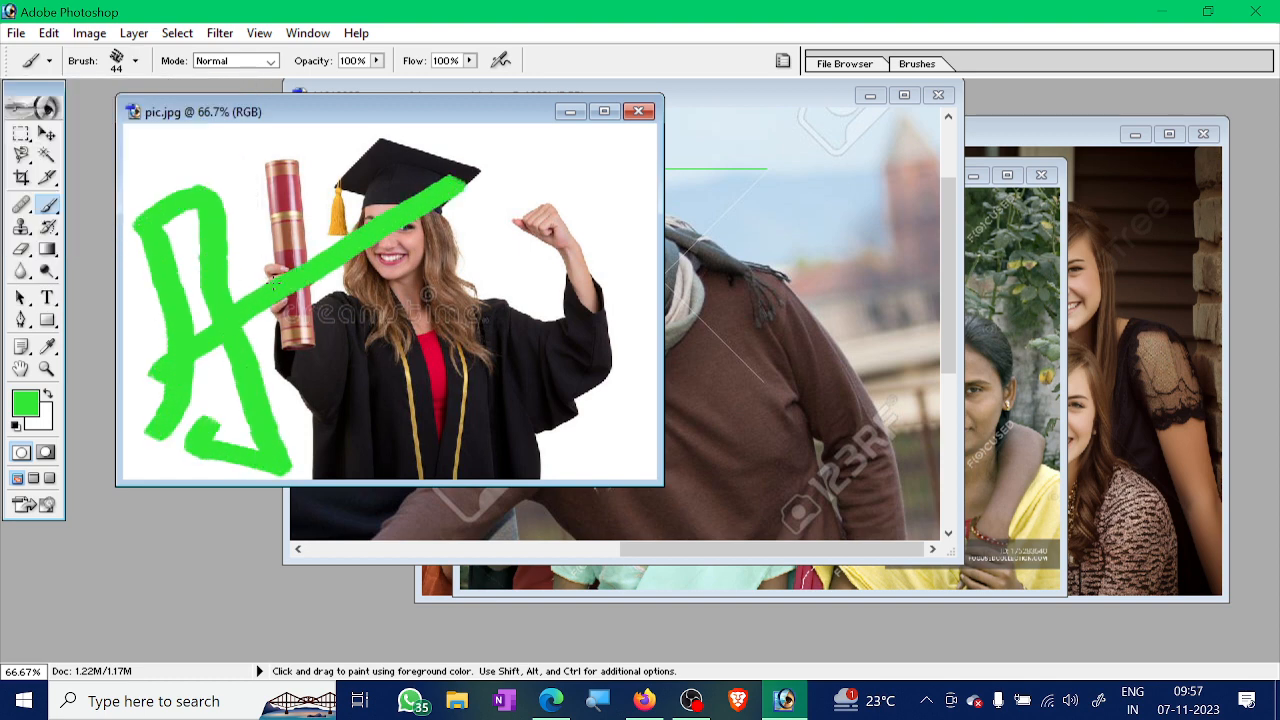
pyautogui.moveTo(240, 175)
pyautogui.mouseDown()
pyautogui.moveTo(250, 262)
pyautogui.moveTo(284, 350)
pyautogui.moveTo(302, 305)
pyautogui.moveTo(405, 243)
pyautogui.moveTo(400, 198)
pyautogui.mouseUp()
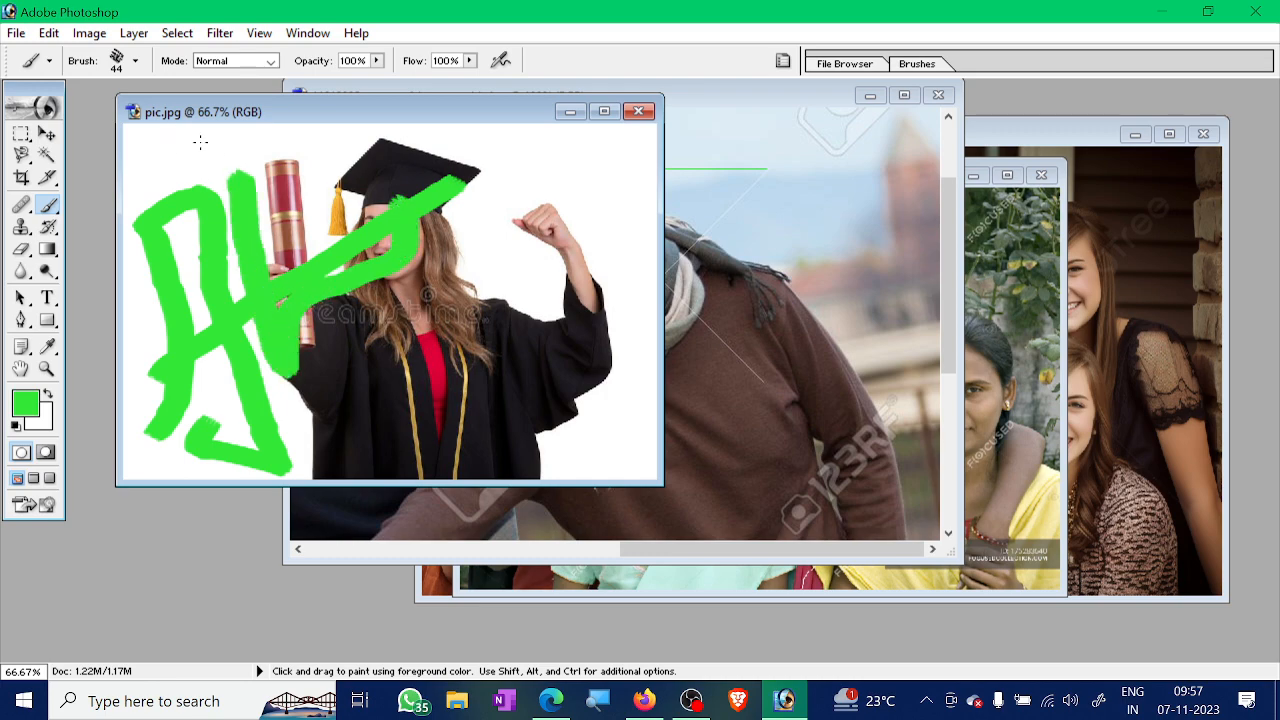
pyautogui.click(16, 33)
pyautogui.click(80, 261)
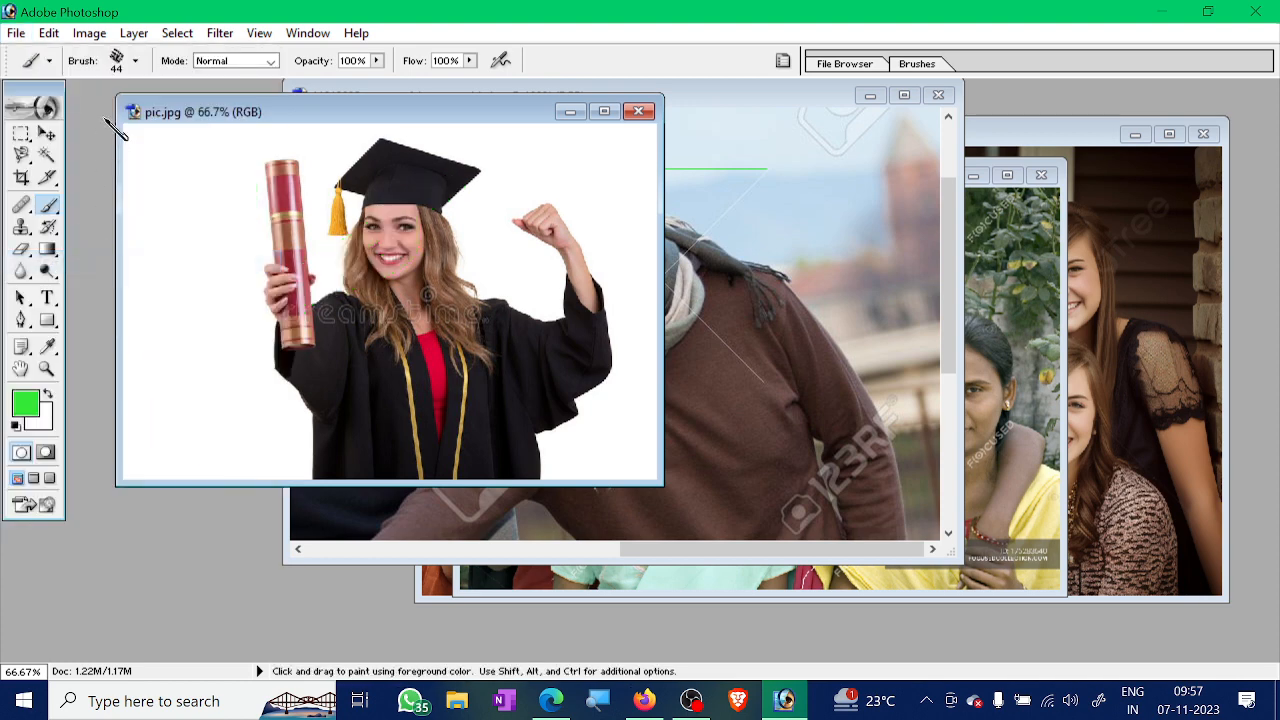
# Switch to the 33 px star-shaped brush preset, paint a thin green curve around the certificate's outer side, and revert pic.jpg
pyautogui.click(139, 61)
pyautogui.scroll(-4, 90, 230)
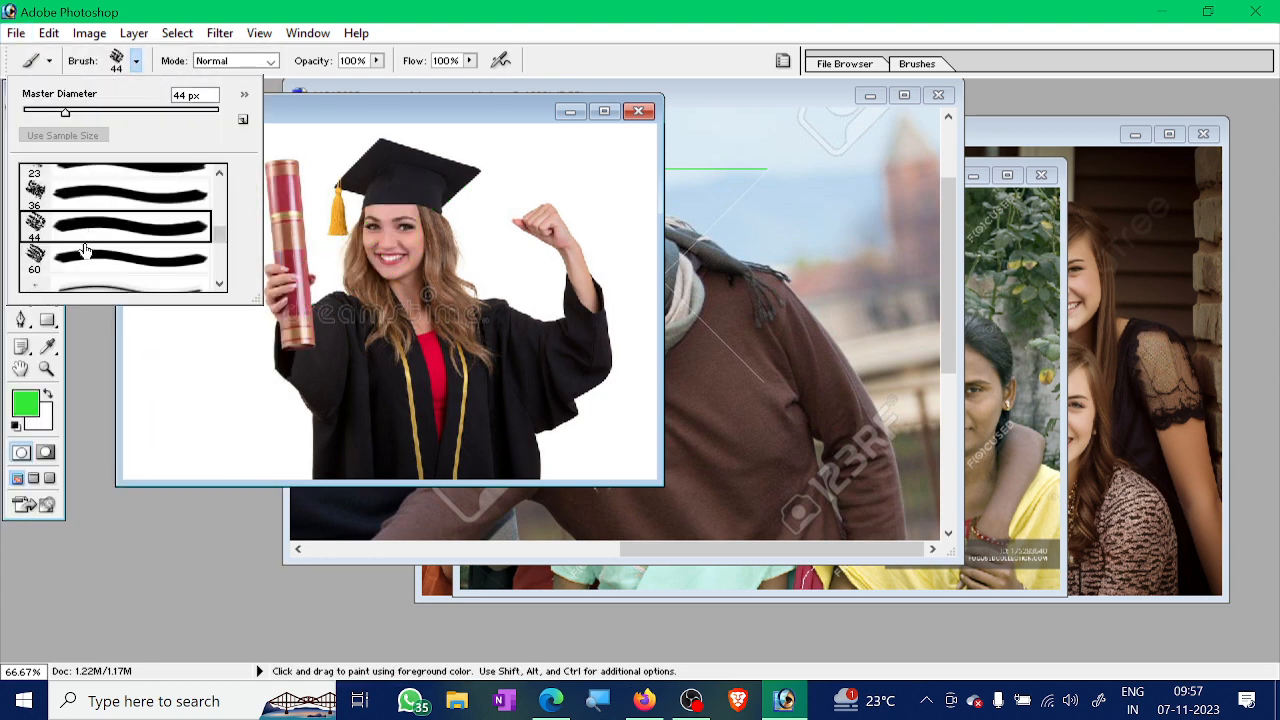
pyautogui.scroll(-1, 85, 251)
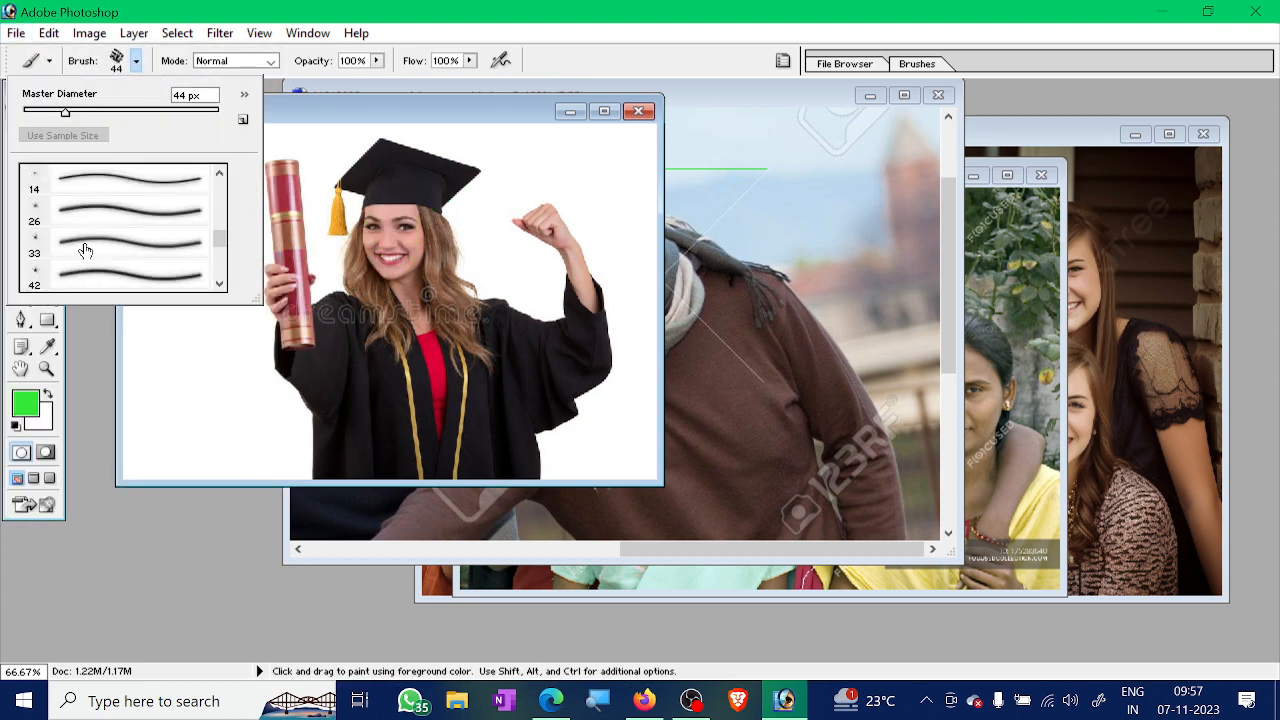
pyautogui.scroll(-1, 85, 252)
pyautogui.click(40, 224)
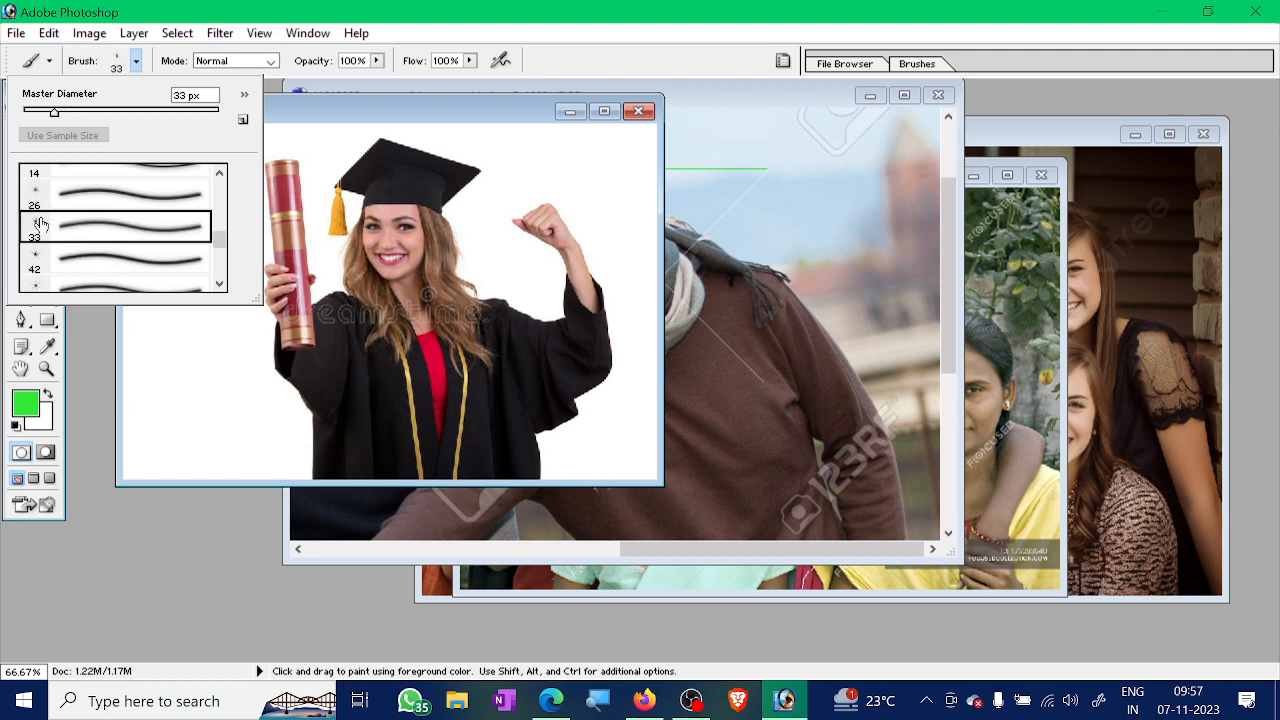
pyautogui.moveTo(217, 342)
pyautogui.mouseDown()
pyautogui.moveTo(260, 314)
pyautogui.moveTo(268, 356)
pyautogui.moveTo(204, 340)
pyautogui.moveTo(181, 179)
pyautogui.moveTo(212, 117)
pyautogui.moveTo(240, 257)
pyautogui.mouseUp()
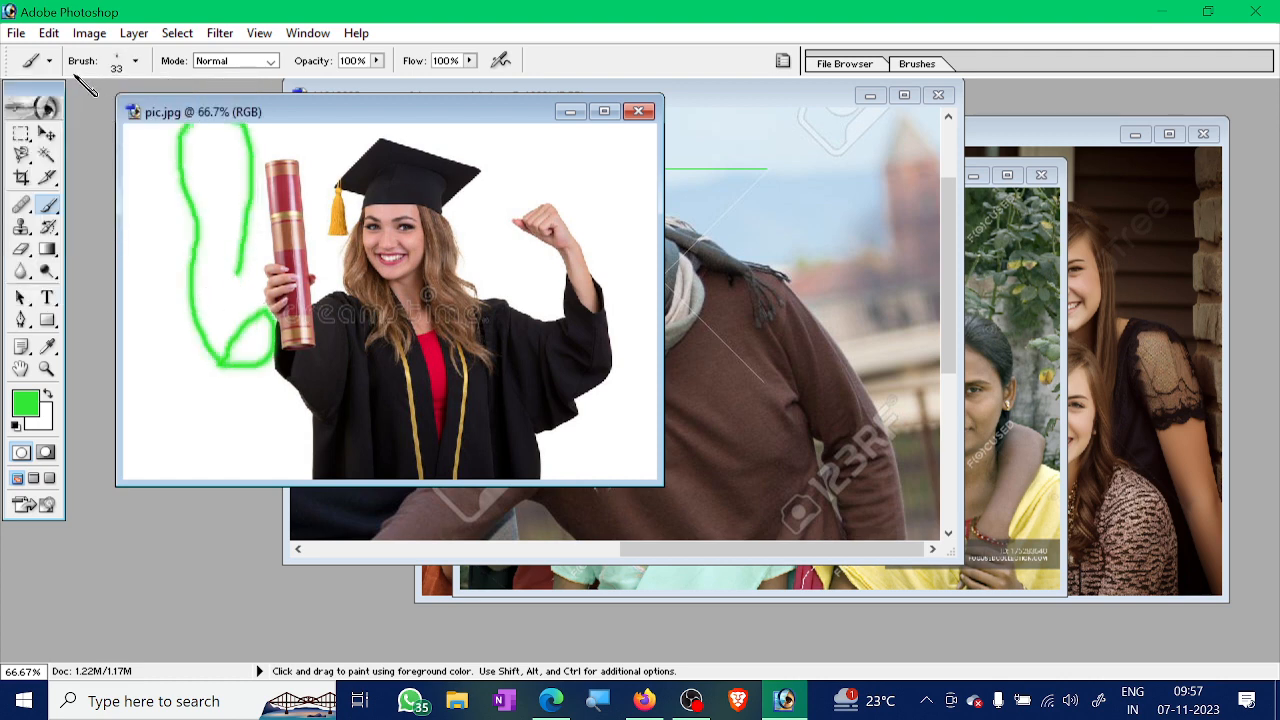
pyautogui.click(16, 33)
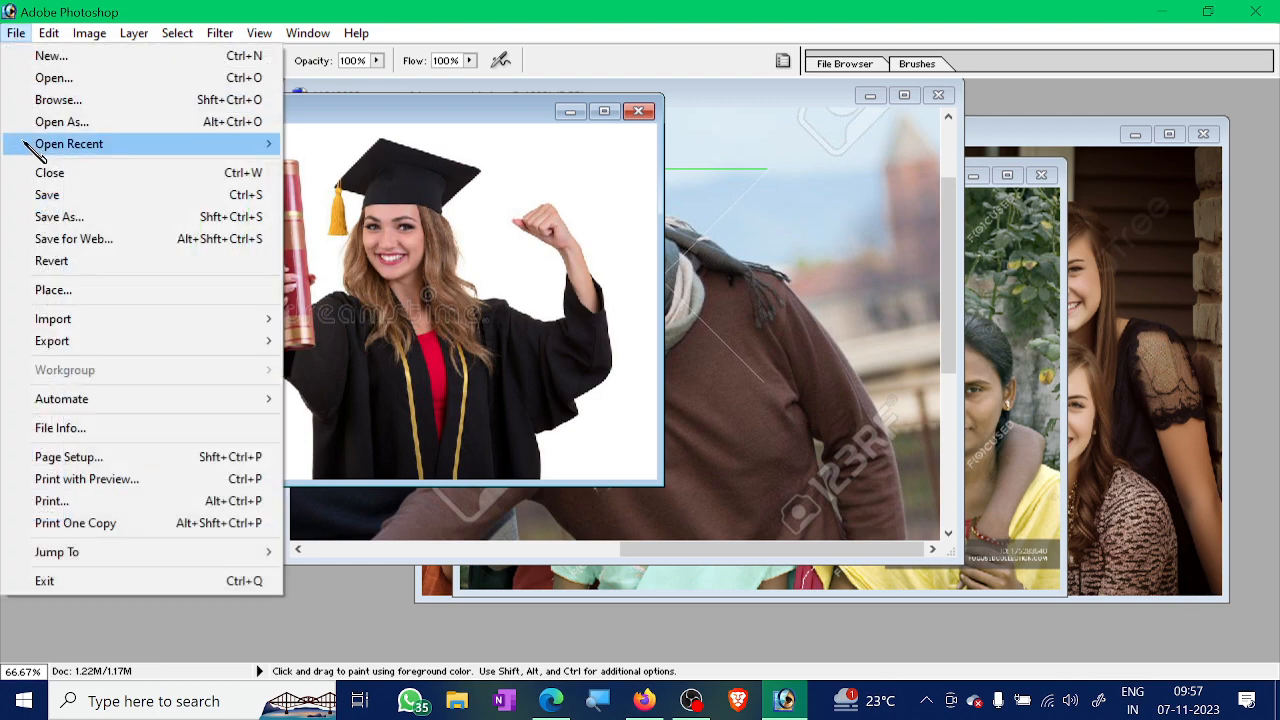
pyautogui.click(52, 261)
# Choose the 112 px grass brush preset for the Brush tool
pyautogui.click(136, 61)
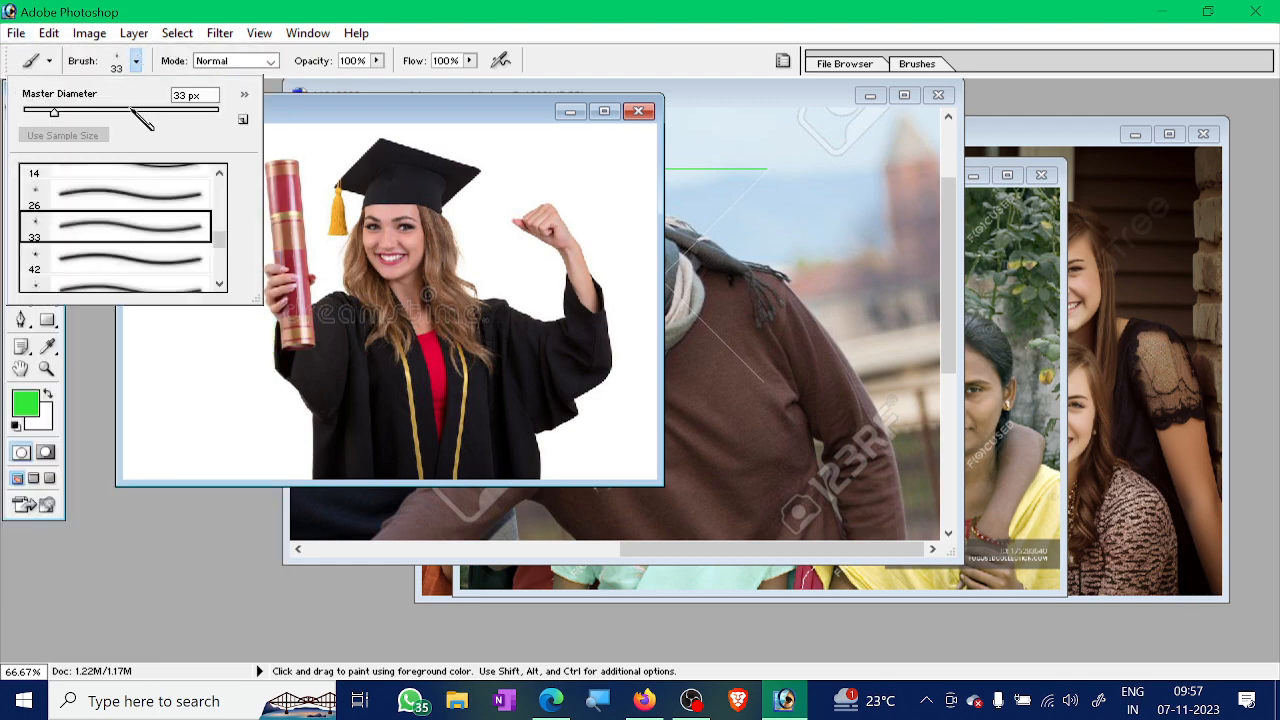
pyautogui.scroll(-4, 110, 228)
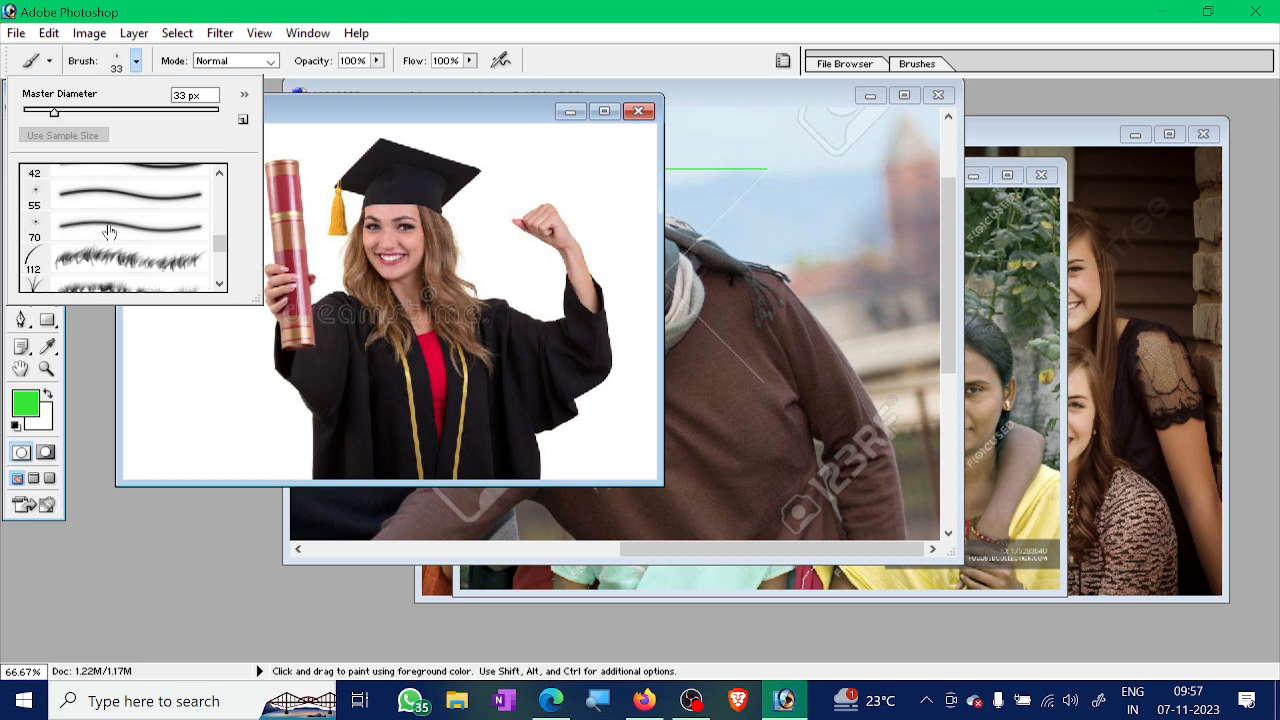
pyautogui.scroll(-1, 110, 232)
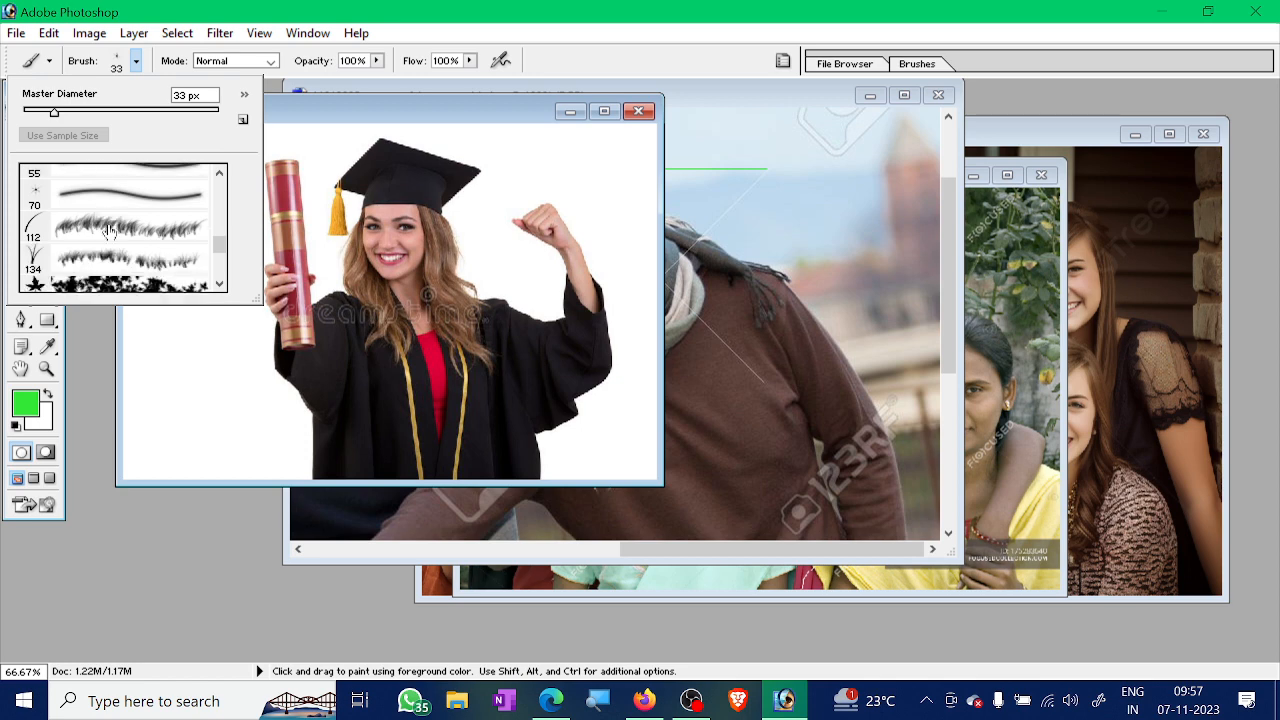
pyautogui.click(33, 224)
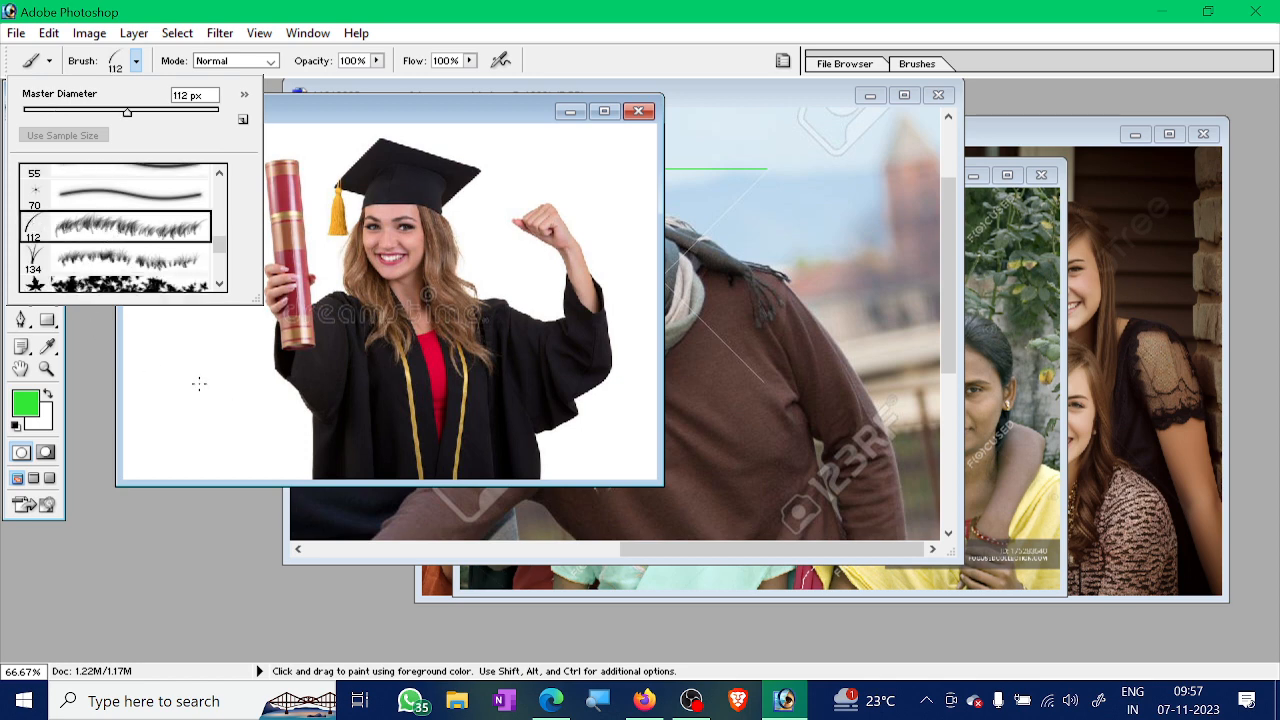
# Paint four diagonal bands of green grass across the woman and the white background, and revert pic.jpg
pyautogui.moveTo(199, 389)
pyautogui.mouseDown()
pyautogui.moveTo(248, 358)
pyautogui.moveTo(298, 354)
pyautogui.moveTo(390, 294)
pyautogui.moveTo(565, 240)
pyautogui.mouseUp()
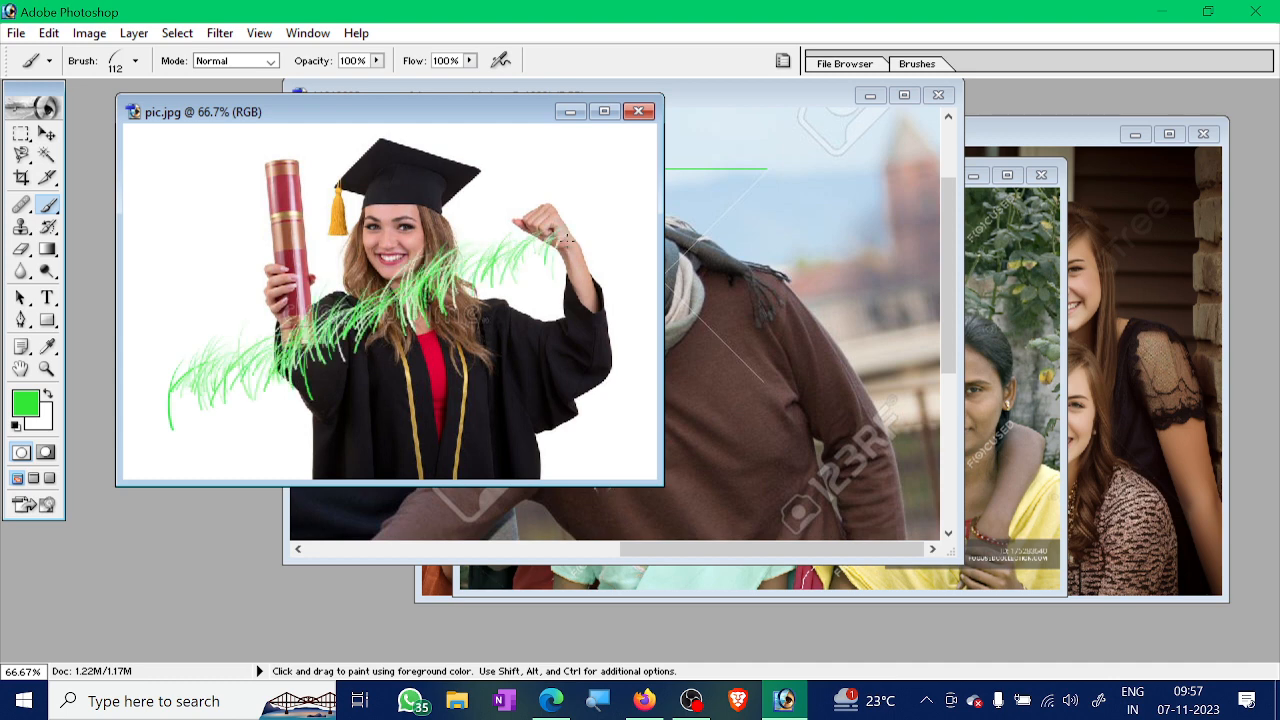
pyautogui.moveTo(190, 457)
pyautogui.mouseDown()
pyautogui.moveTo(260, 416)
pyautogui.moveTo(550, 318)
pyautogui.mouseUp()
pyautogui.moveTo(218, 462)
pyautogui.mouseDown()
pyautogui.moveTo(440, 395)
pyautogui.moveTo(548, 393)
pyautogui.mouseUp()
pyautogui.moveTo(137, 338)
pyautogui.mouseDown()
pyautogui.moveTo(498, 229)
pyautogui.moveTo(528, 190)
pyautogui.mouseUp()
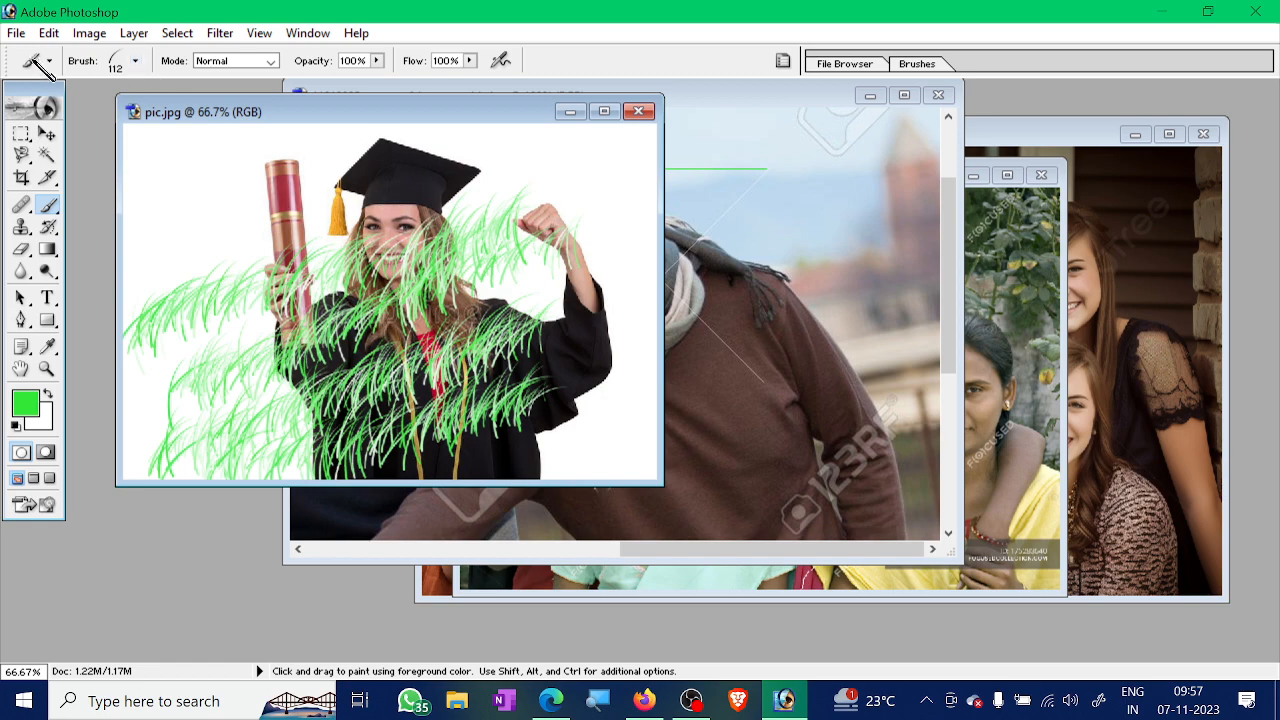
pyautogui.click(16, 33)
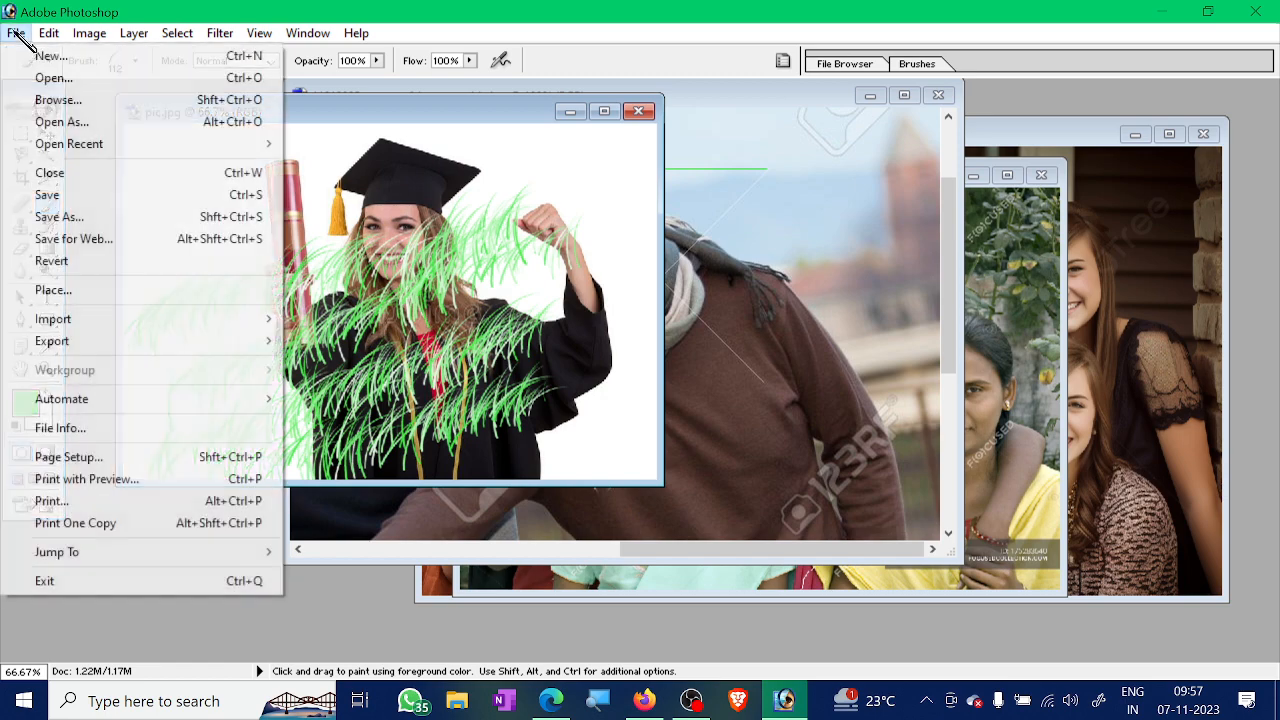
pyautogui.click(60, 262)
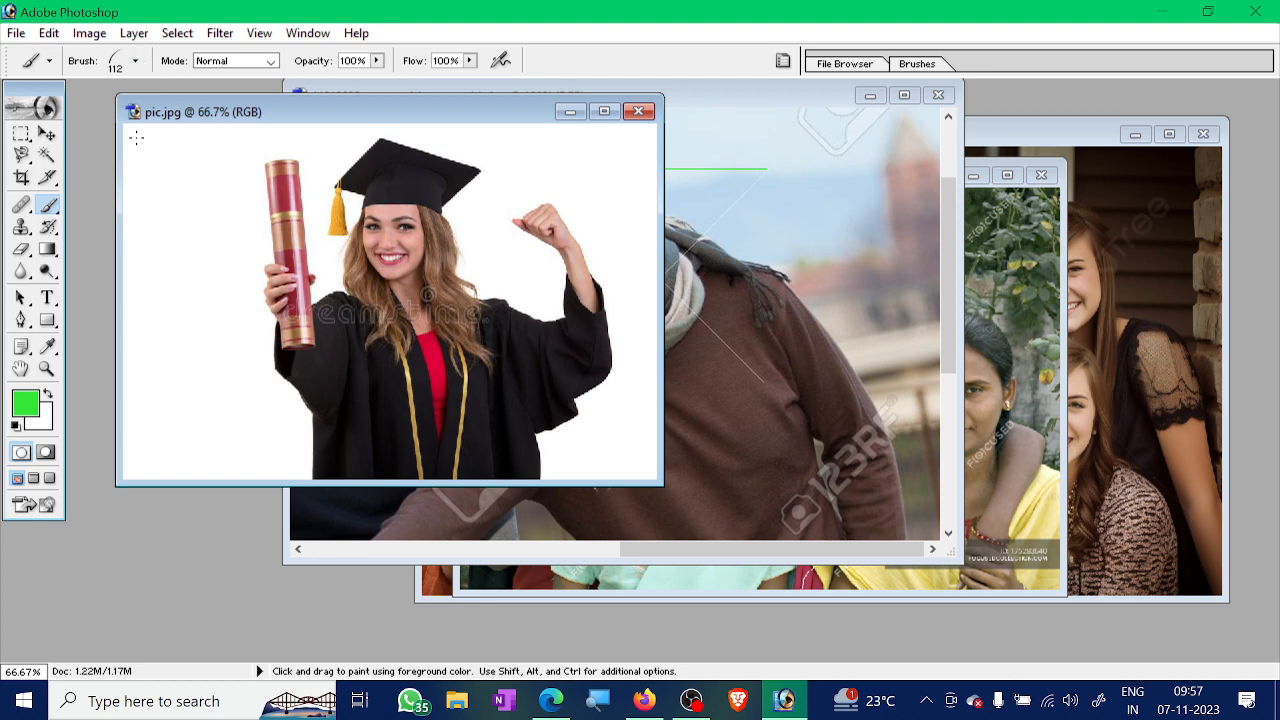
# Set the grass brush's master diameter to 18 px, and paint three short rows of tiny grass on the white background beside the certificate
pyautogui.rightClick(198, 260)
pyautogui.moveTo(281, 297); pyautogui.dragTo(242, 295)
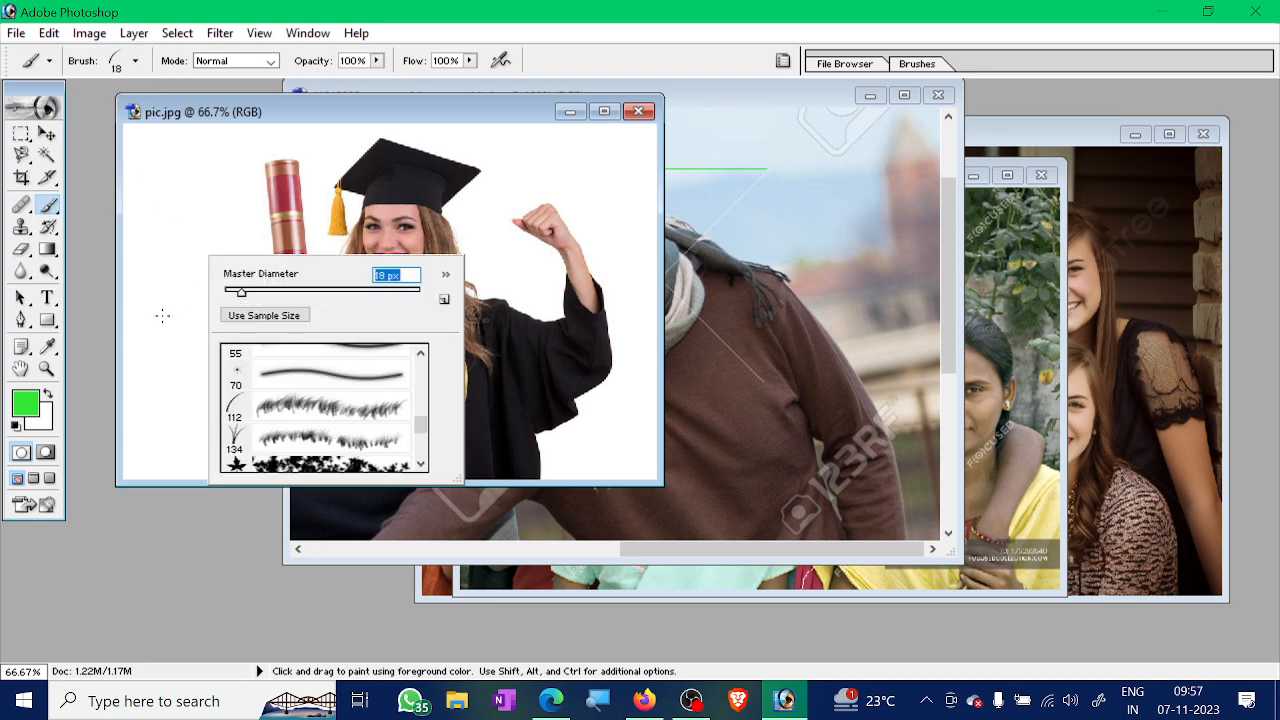
pyautogui.moveTo(160, 317); pyautogui.dragTo(273, 289)
pyautogui.moveTo(150, 333); pyautogui.dragTo(288, 318)
pyautogui.moveTo(189, 373)
pyautogui.mouseDown()
pyautogui.moveTo(340, 316)
pyautogui.moveTo(420, 313)
pyautogui.mouseUp()
# Set the grass brush's master diameter to 435 px, paint a stroke across the photo, and revert pic.jpg
pyautogui.rightClick(213, 274)
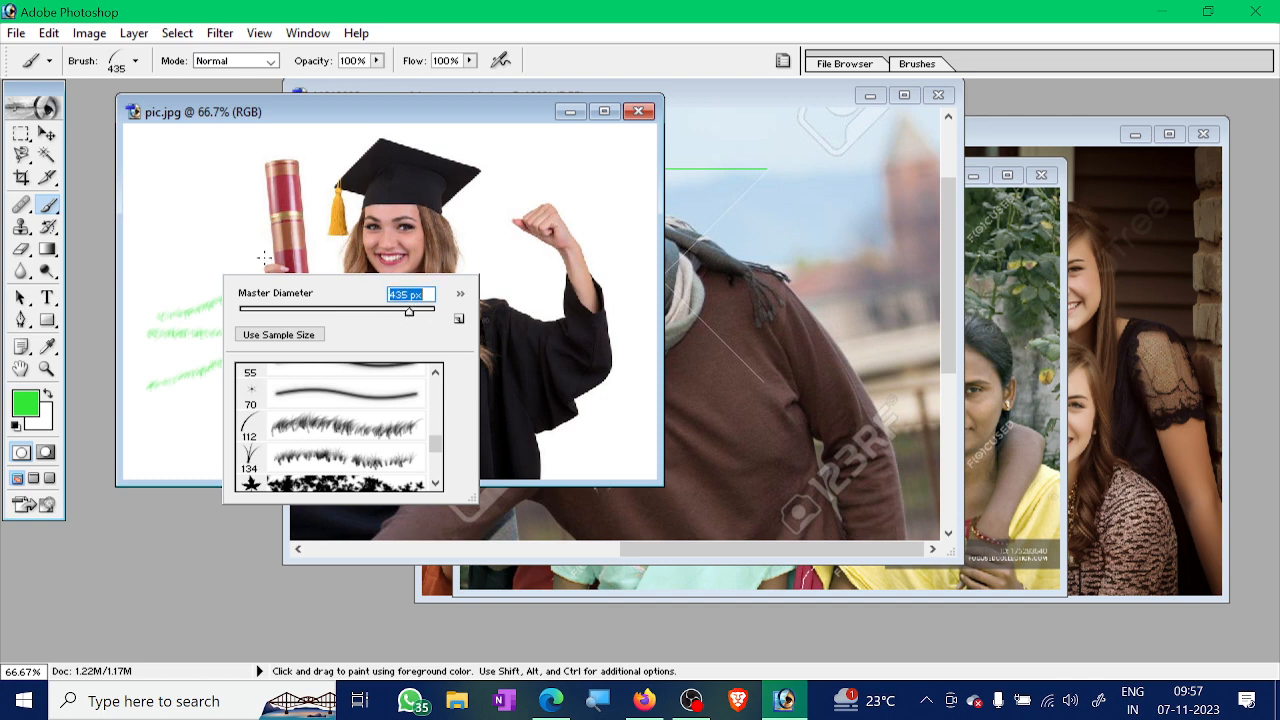
pyautogui.click(182, 226)
pyautogui.moveTo(182, 226)
pyautogui.mouseDown()
pyautogui.moveTo(209, 234)
pyautogui.moveTo(330, 200)
pyautogui.moveTo(500, 250)
pyautogui.moveTo(576, 318)
pyautogui.mouseUp()
pyautogui.click(16, 33)
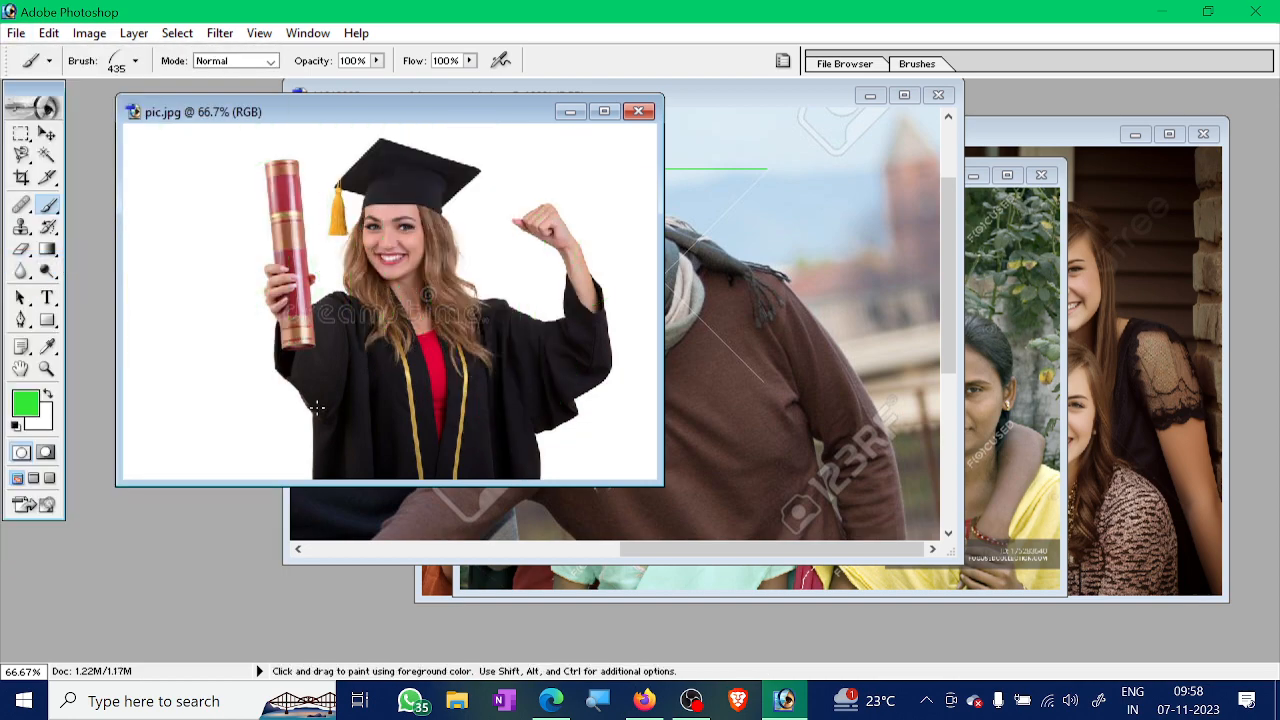
# Paint a band of very large grass blades along the lower part of the photo, and revert pic.jpg
pyautogui.moveTo(187, 431)
pyautogui.mouseDown()
pyautogui.moveTo(400, 440)
pyautogui.moveTo(585, 420)
pyautogui.mouseUp()
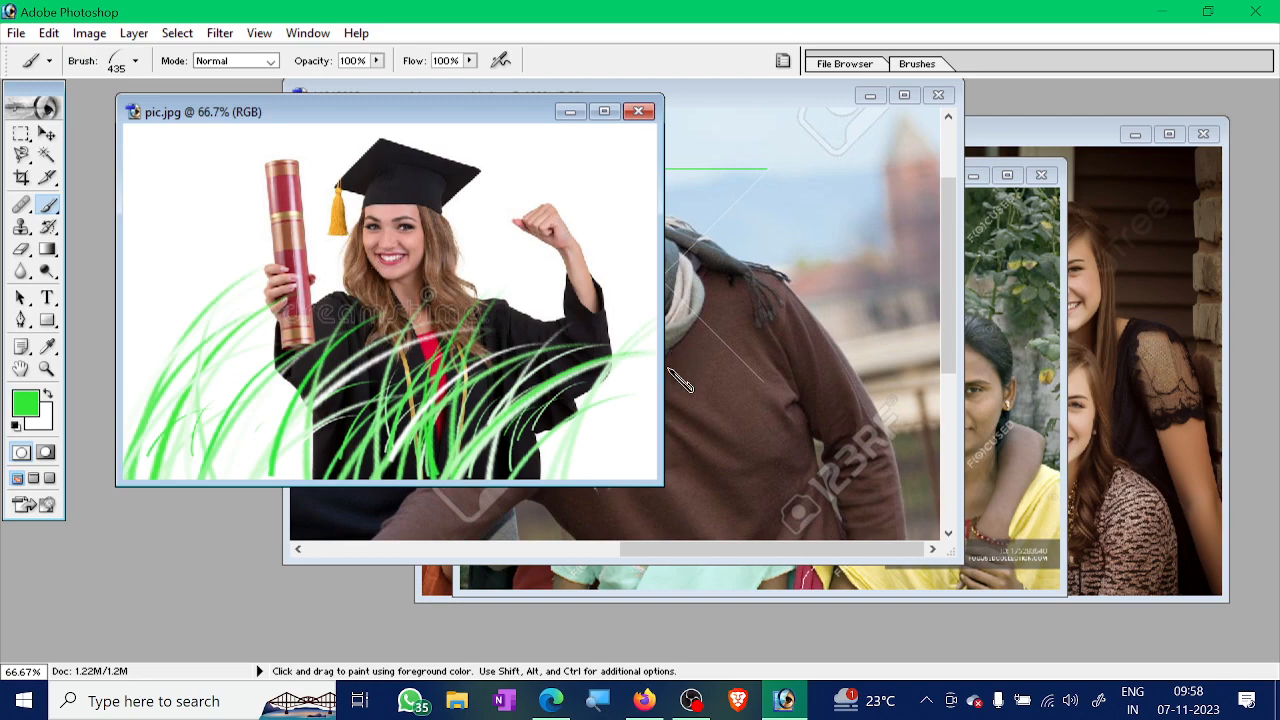
pyautogui.click(16, 33)
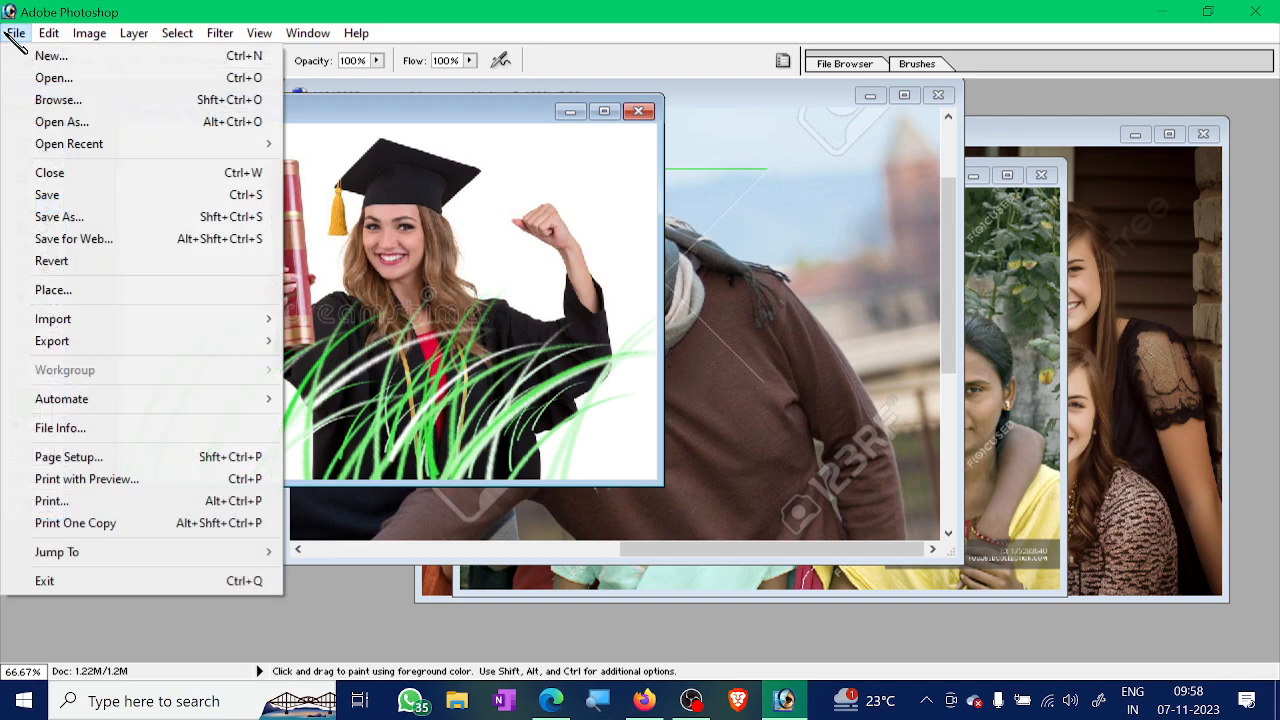
pyautogui.click(84, 262)
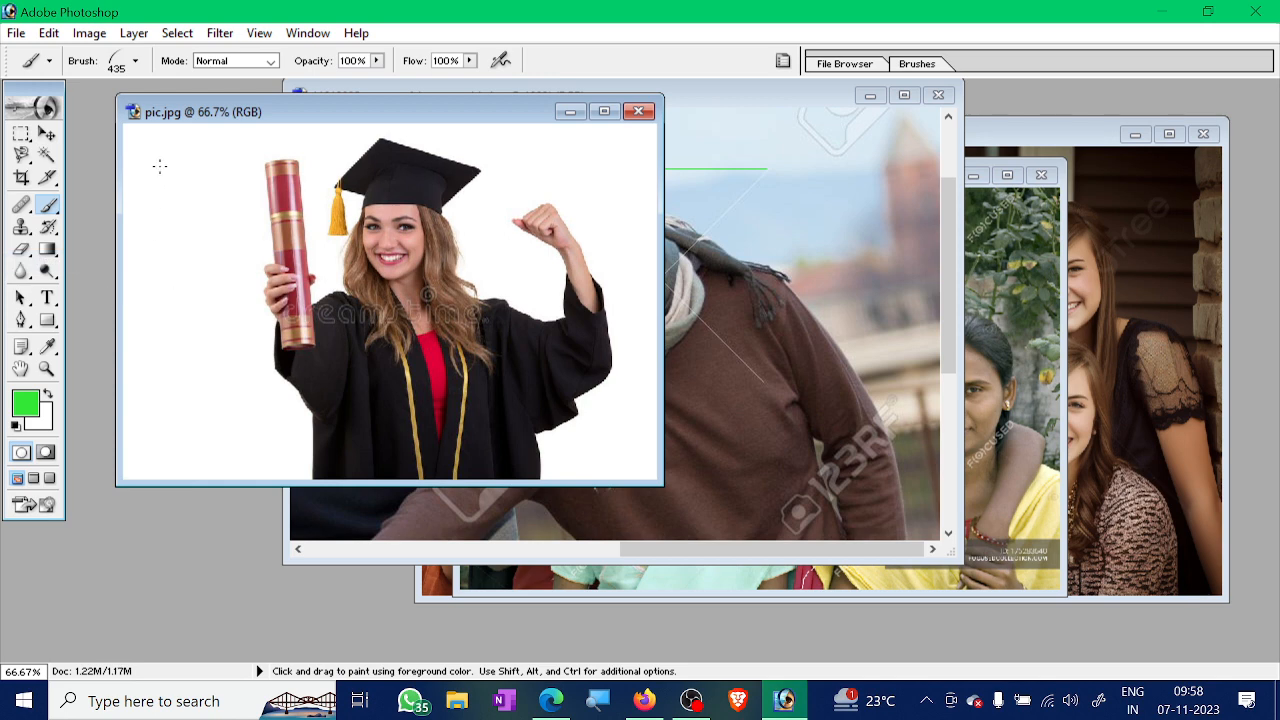
# Set the grass brush's master diameter to 139 px, paint a test stroke across the photo, and undo the stroke
pyautogui.rightClick(298, 218)
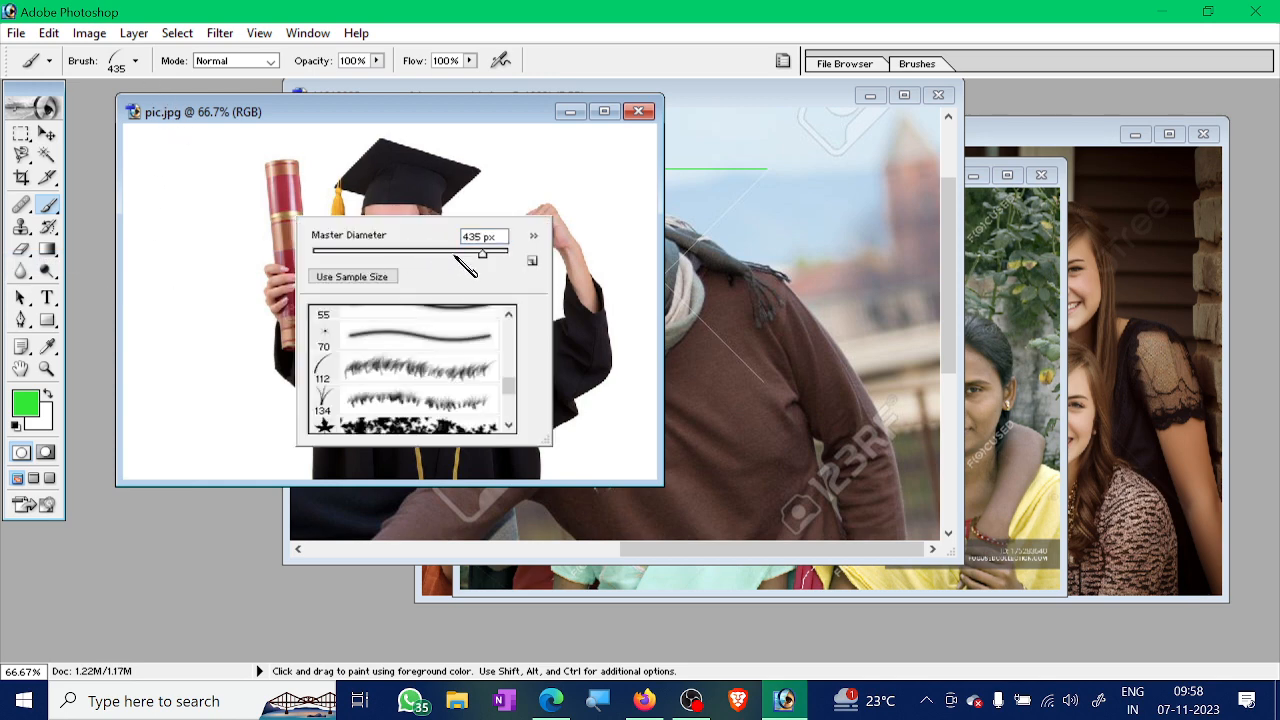
pyautogui.moveTo(455, 256); pyautogui.dragTo(429, 255)
pyautogui.moveTo(196, 249); pyautogui.dragTo(490, 250)
pyautogui.hotkey('ctrl', 'z')
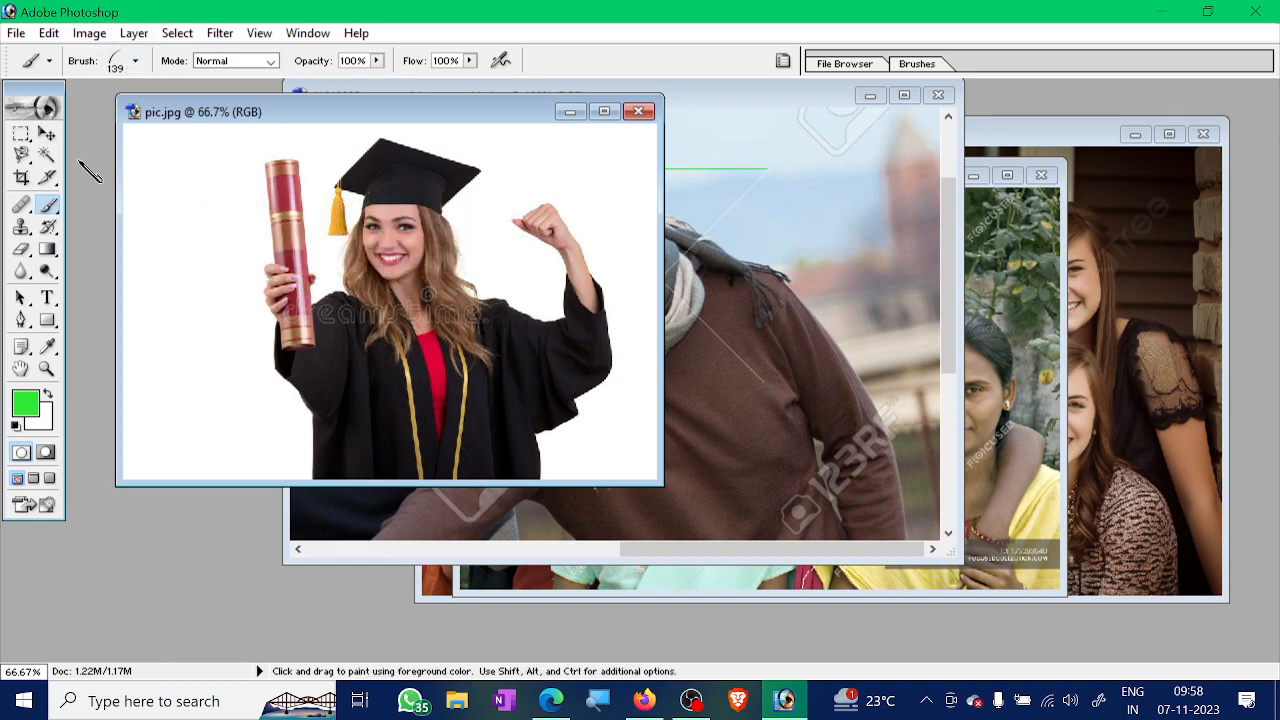
# Set the foreground color to bright pink F0165E
pyautogui.click(32, 404)
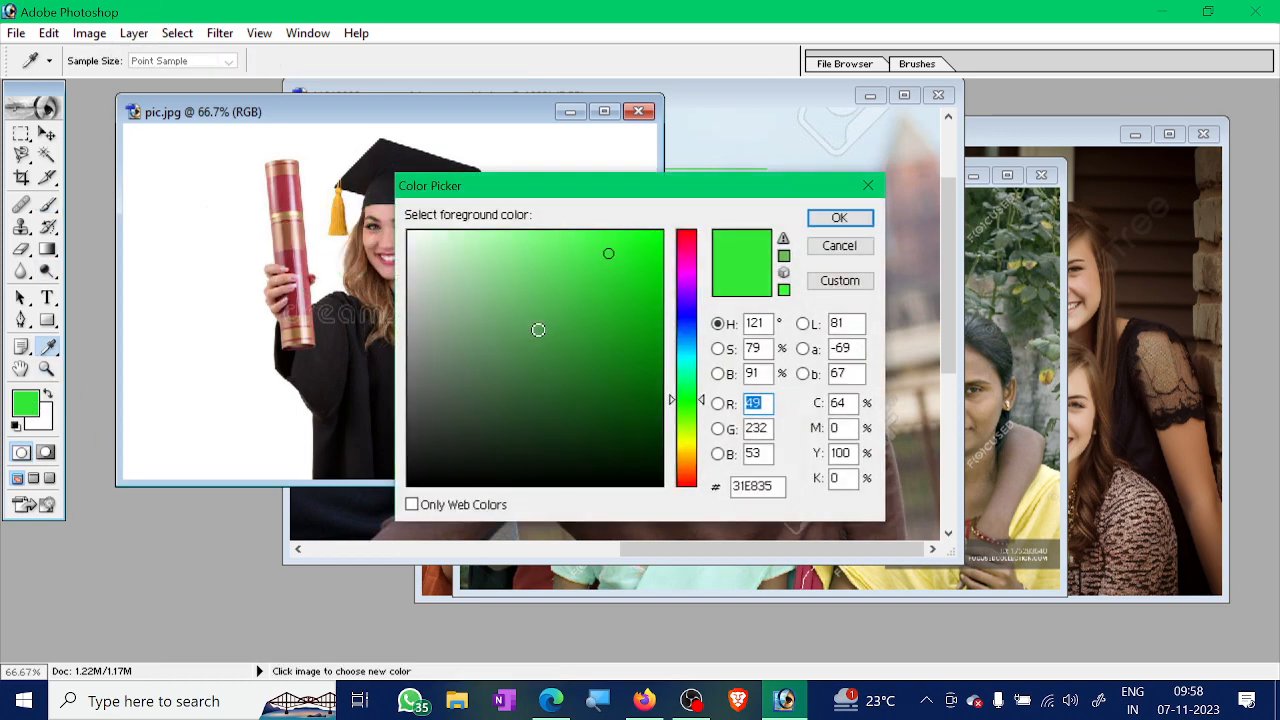
pyautogui.click(567, 335)
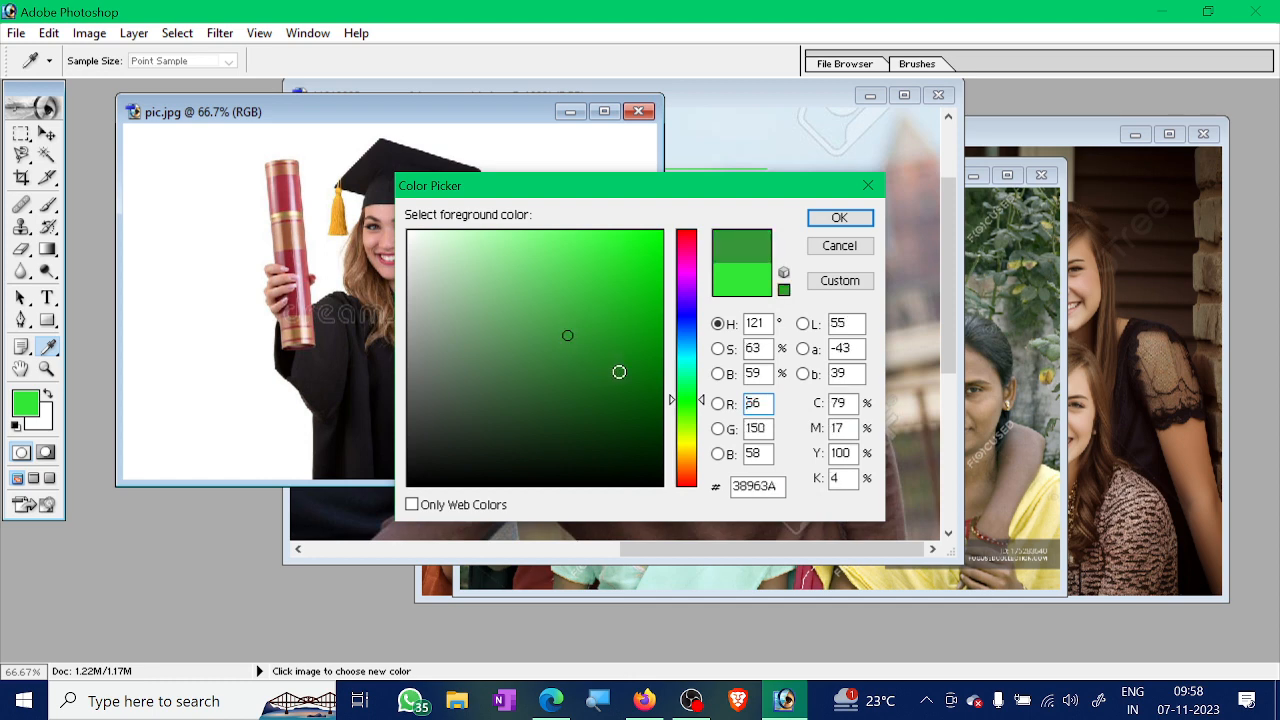
pyautogui.click(690, 344)
pyautogui.click(687, 244)
pyautogui.click(640, 246)
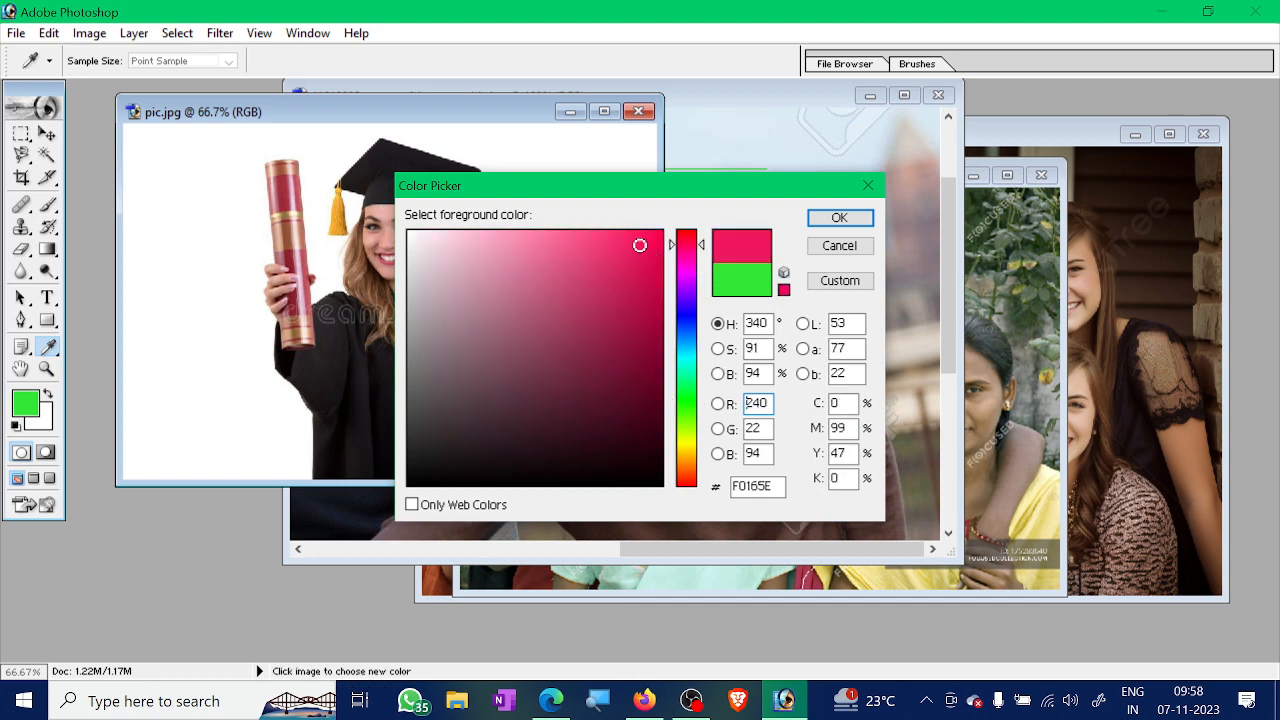
pyautogui.click(839, 217)
# Paint looping bands of pink grass across the woman's gown with the Brush tool, and undo the stroke
pyautogui.press('b')
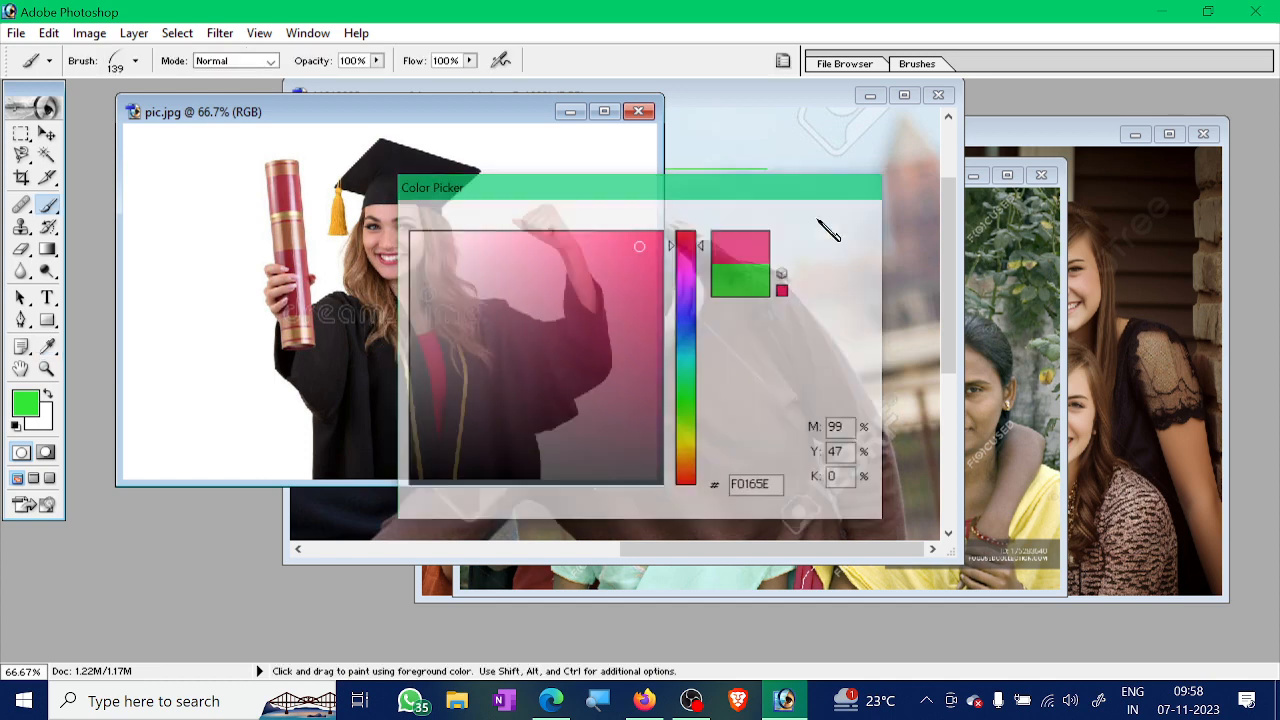
pyautogui.moveTo(173, 339)
pyautogui.mouseDown()
pyautogui.moveTo(400, 330)
pyautogui.moveTo(580, 300)
pyautogui.moveTo(420, 398)
pyautogui.moveTo(135, 440)
pyautogui.mouseUp()
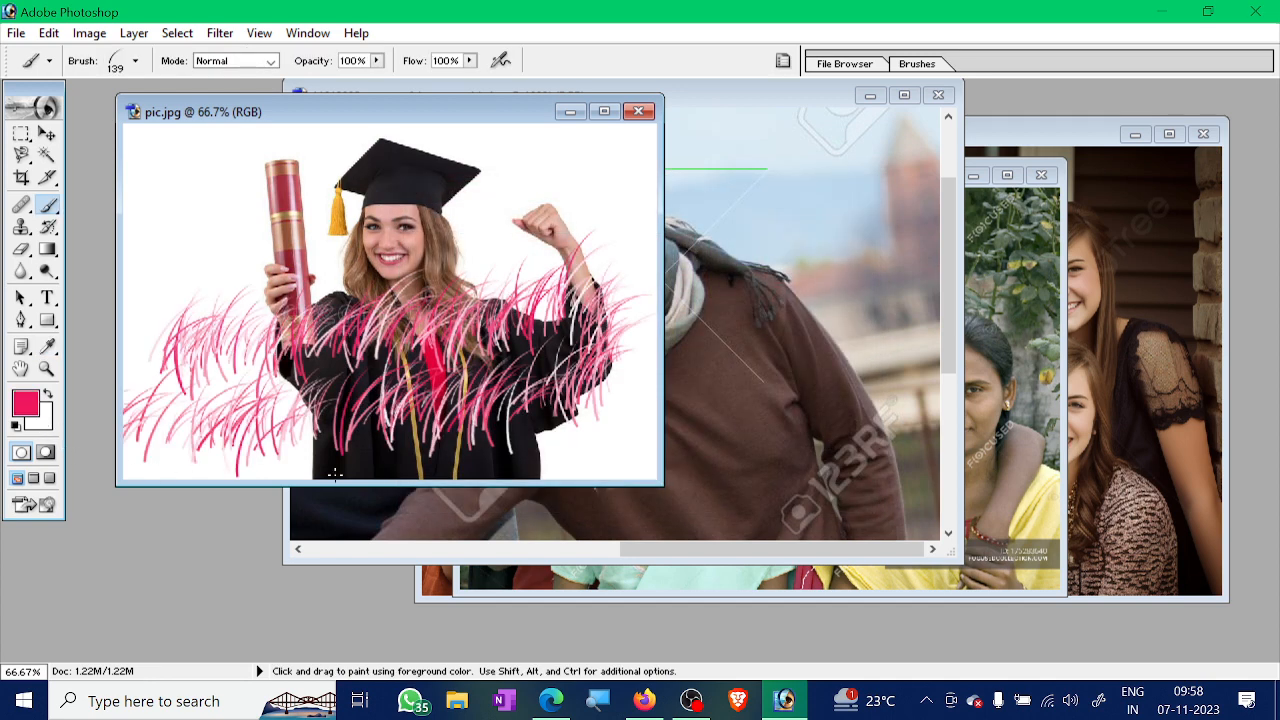
pyautogui.hotkey('ctrl', 'z')
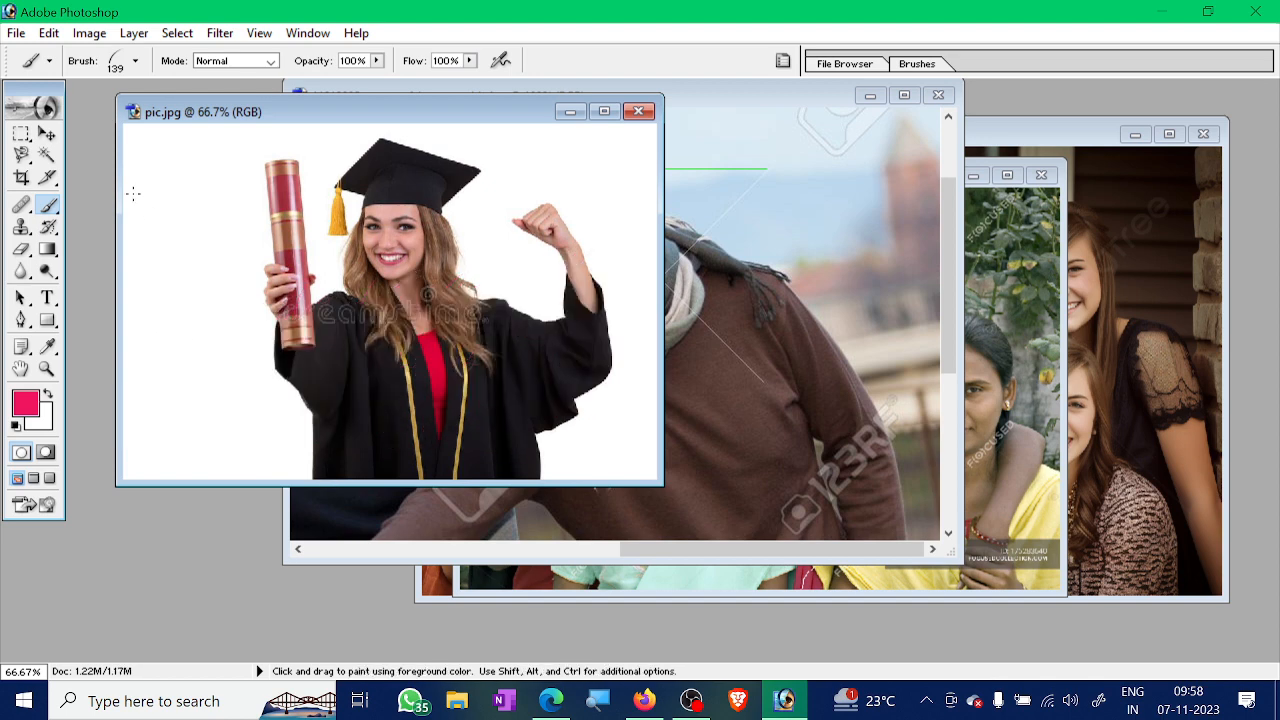
# Paint bands of pink grass blades across the photo with the 134 px grass brush tip, and revert pic.jpg
pyautogui.click(89, 33)
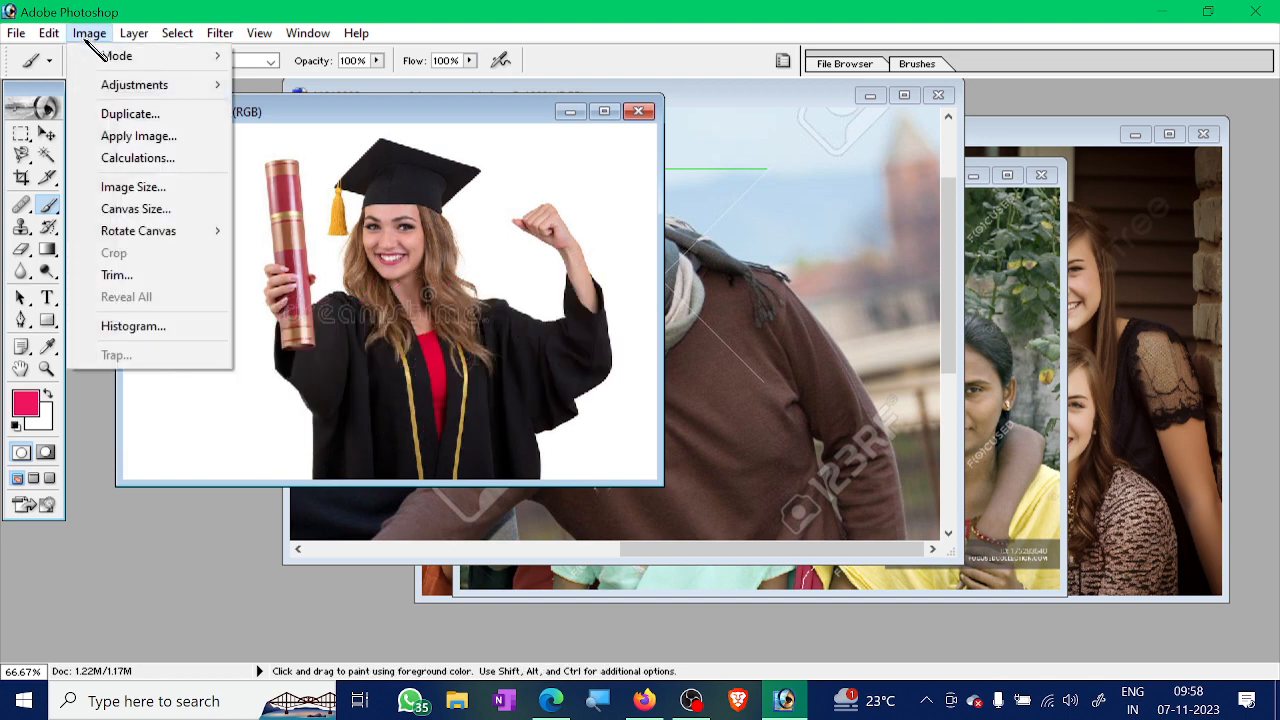
pyautogui.click(161, 5)
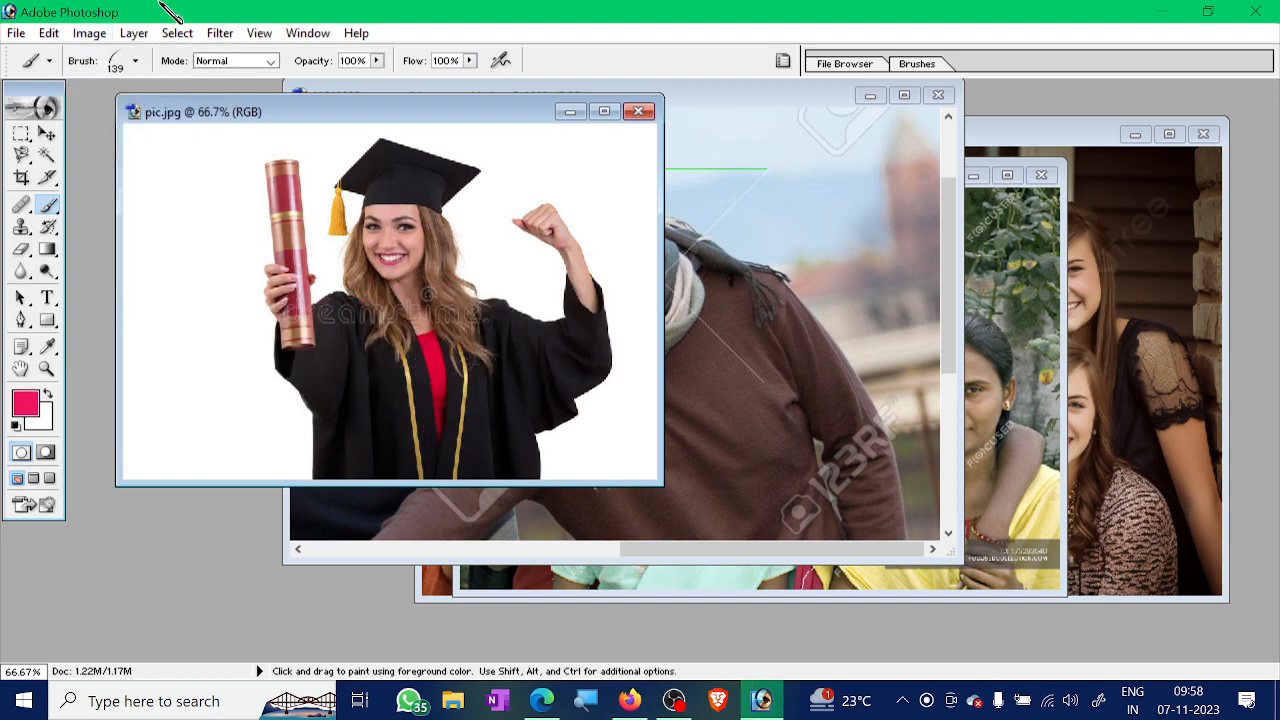
pyautogui.click(137, 61)
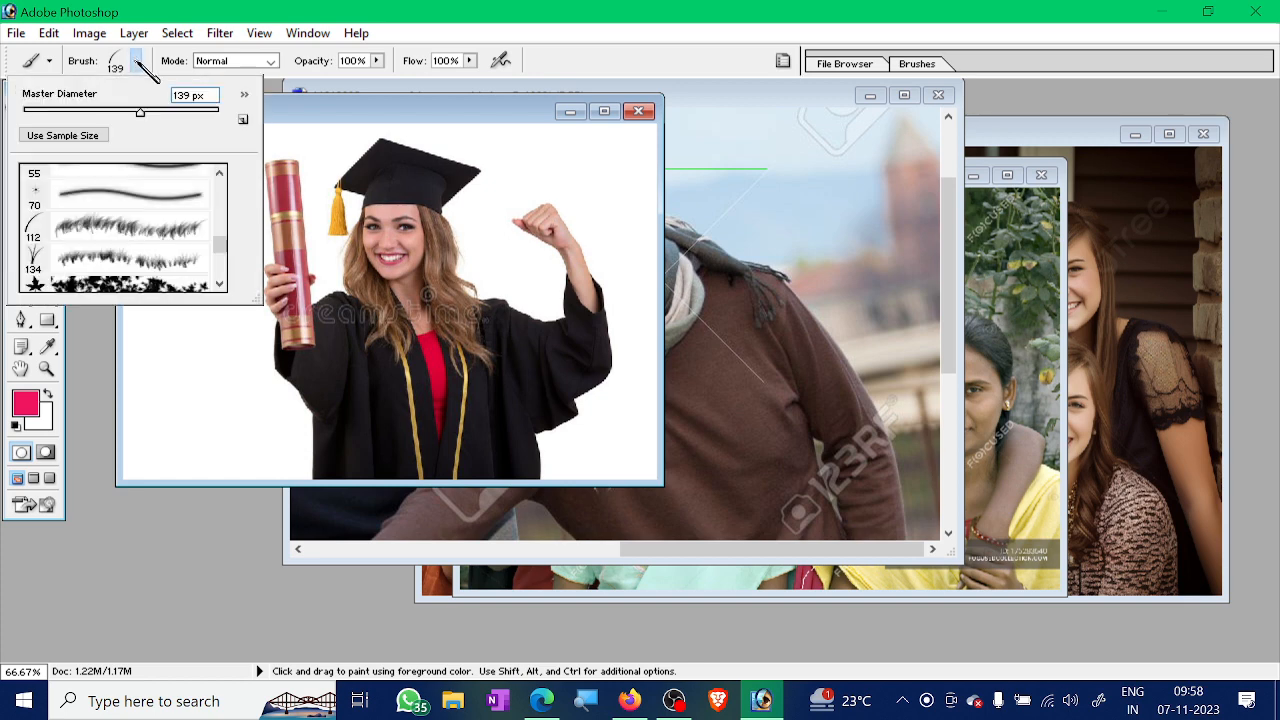
pyautogui.click(27, 262)
pyautogui.click(152, 388)
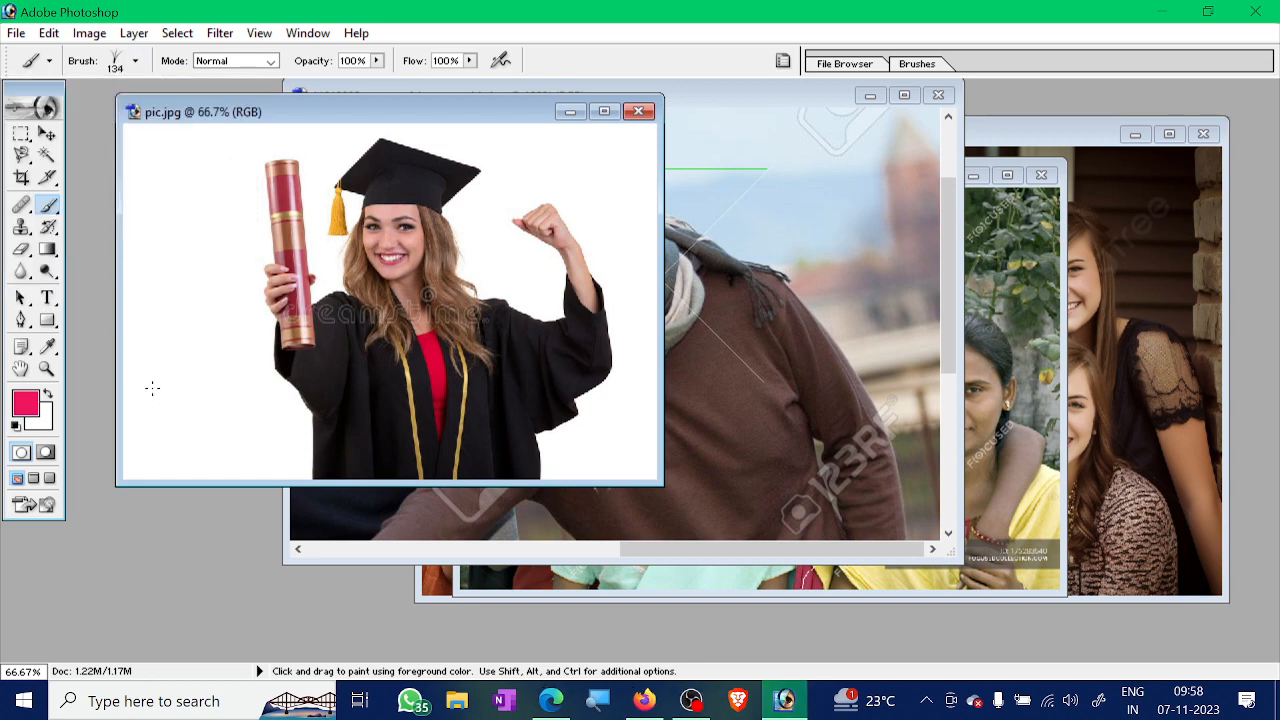
pyautogui.moveTo(152, 388)
pyautogui.mouseDown()
pyautogui.moveTo(375, 323)
pyautogui.moveTo(562, 298)
pyautogui.mouseUp()
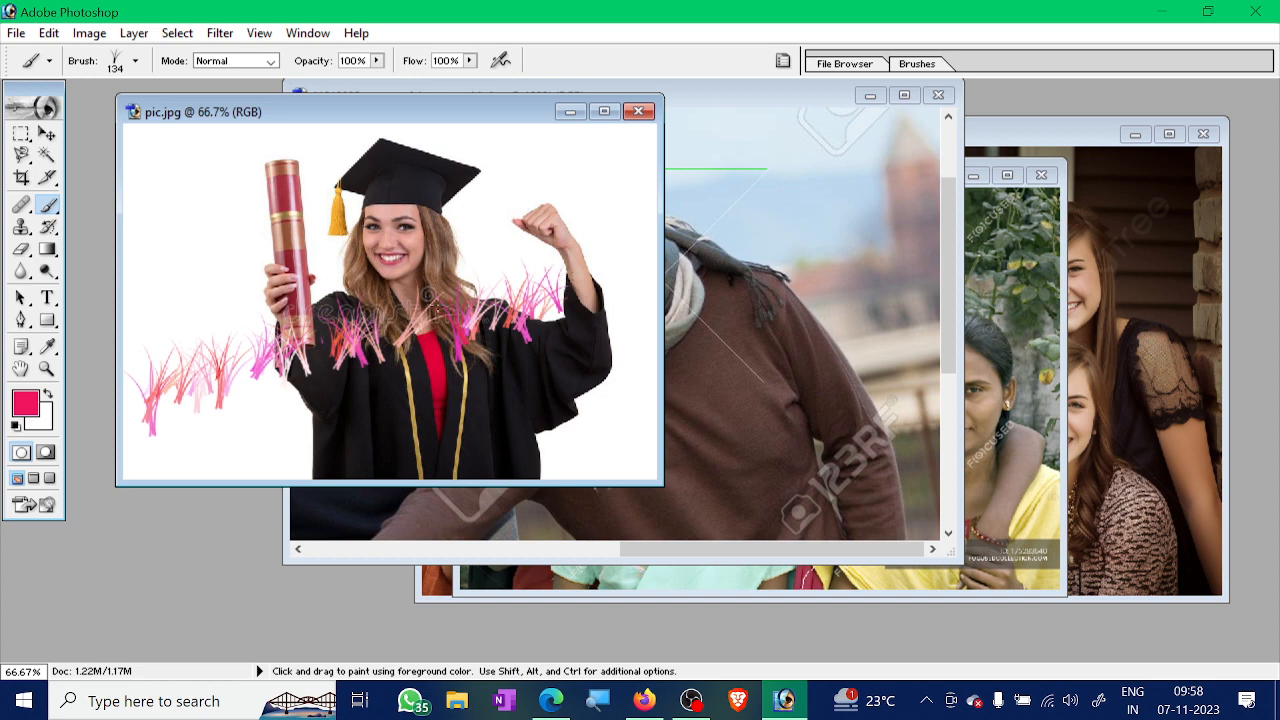
pyautogui.moveTo(133, 463); pyautogui.dragTo(320, 405)
pyautogui.moveTo(182, 313)
pyautogui.mouseDown()
pyautogui.moveTo(250, 237)
pyautogui.moveTo(365, 181)
pyautogui.moveTo(543, 167)
pyautogui.moveTo(577, 200)
pyautogui.moveTo(596, 287)
pyautogui.mouseUp()
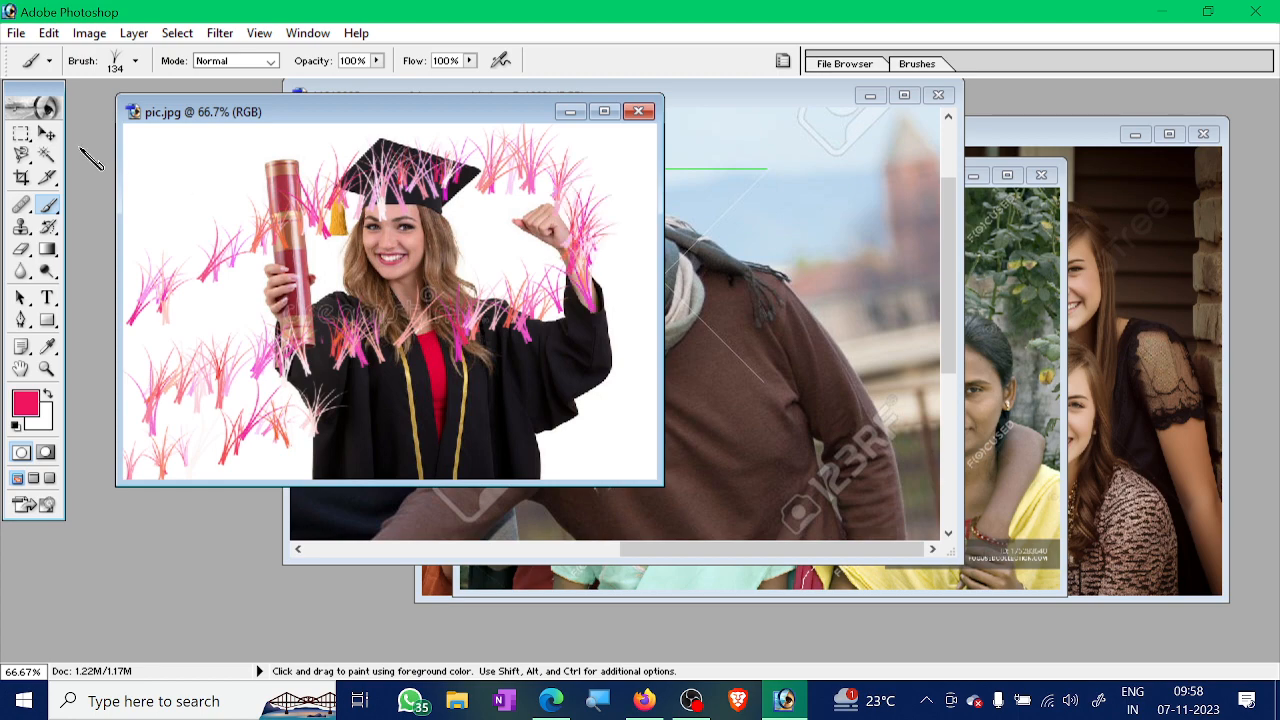
pyautogui.click(16, 33)
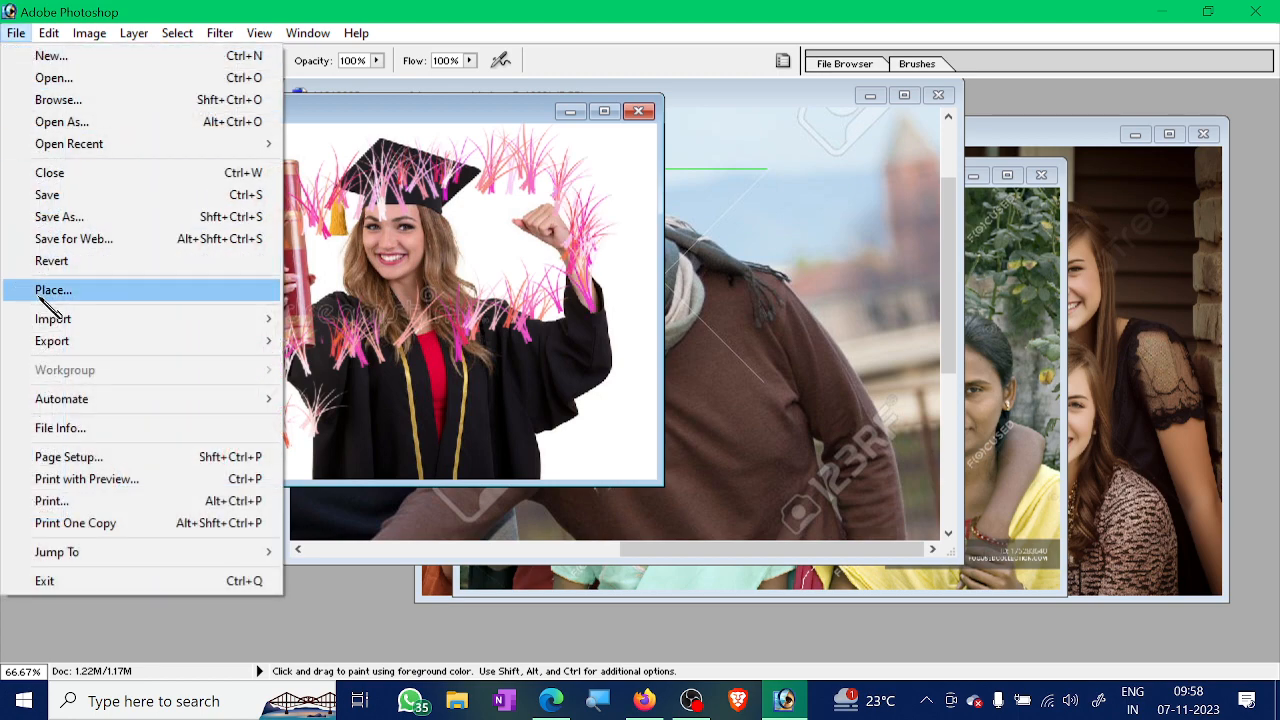
pyautogui.click(51, 261)
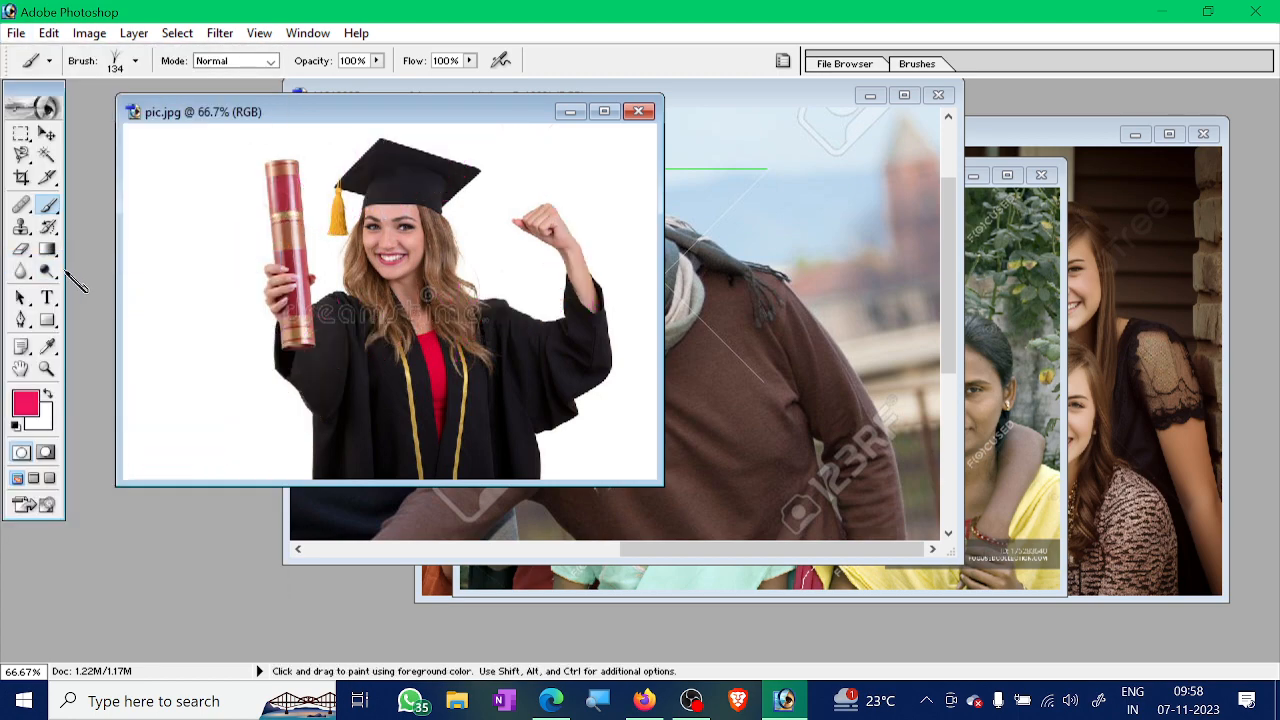
# Choose the 74 px maple leaf brush tip, paint a test stroke across the woman's gown, and undo the stroke
pyautogui.click(135, 61)
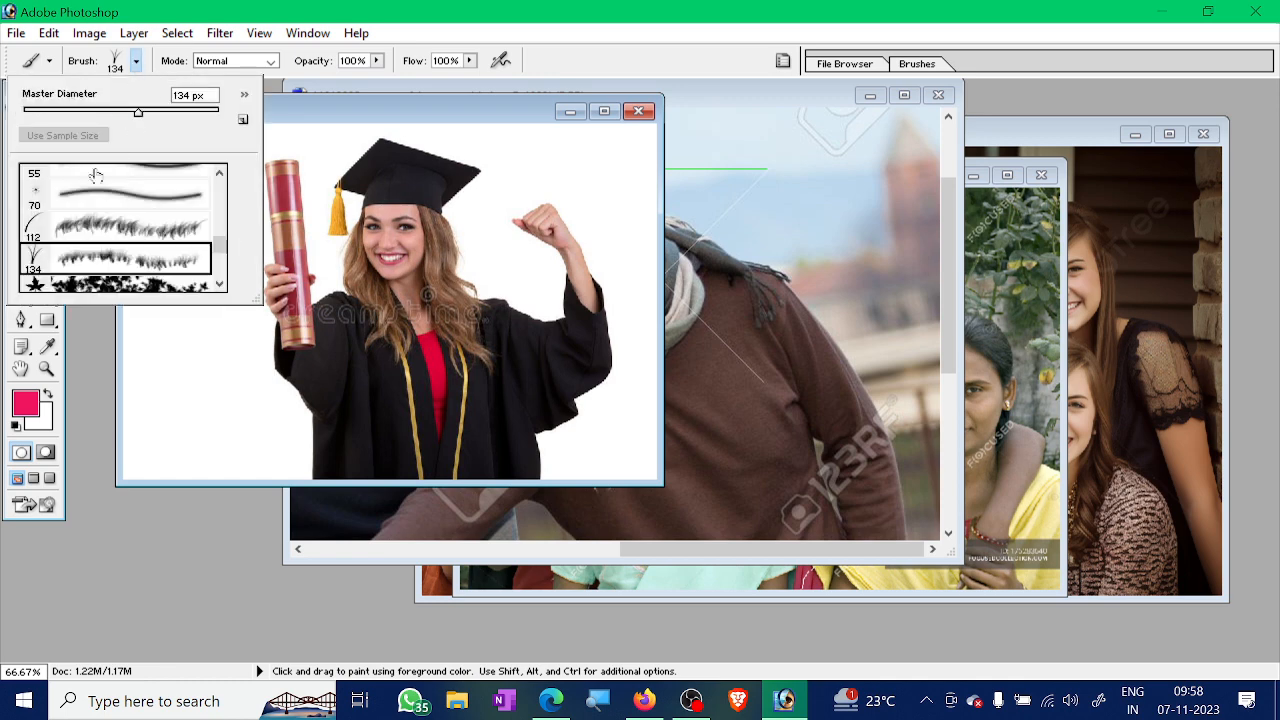
pyautogui.scroll(-3, 48, 240)
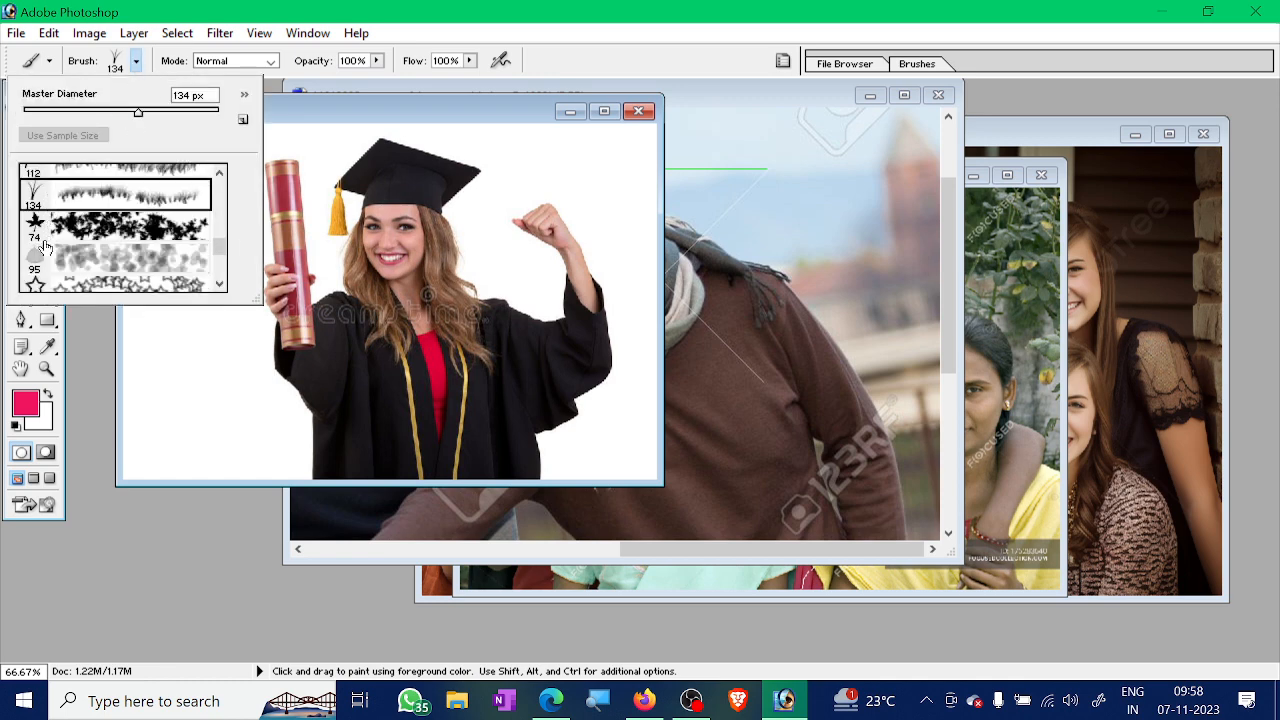
pyautogui.click(36, 230)
pyautogui.click(164, 390)
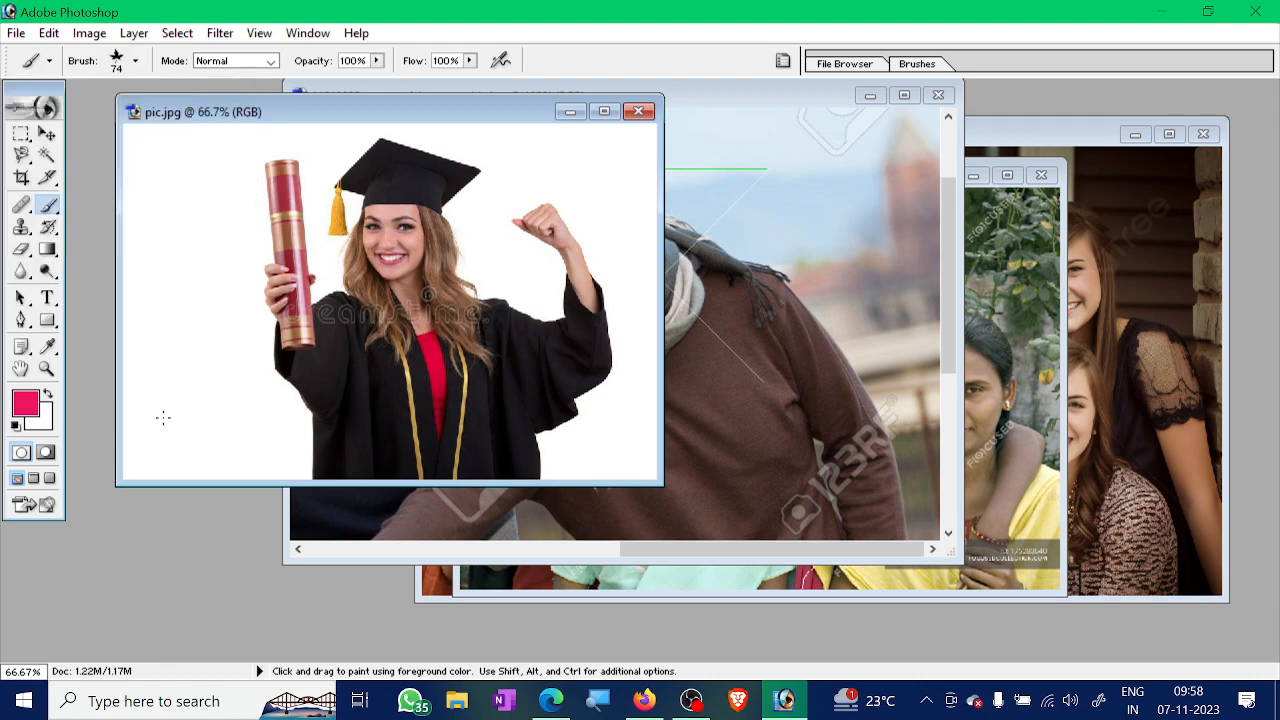
pyautogui.moveTo(163, 417)
pyautogui.mouseDown()
pyautogui.moveTo(190, 363)
pyautogui.moveTo(280, 323)
pyautogui.moveTo(360, 313)
pyautogui.moveTo(430, 323)
pyautogui.moveTo(430, 415)
pyautogui.mouseUp()
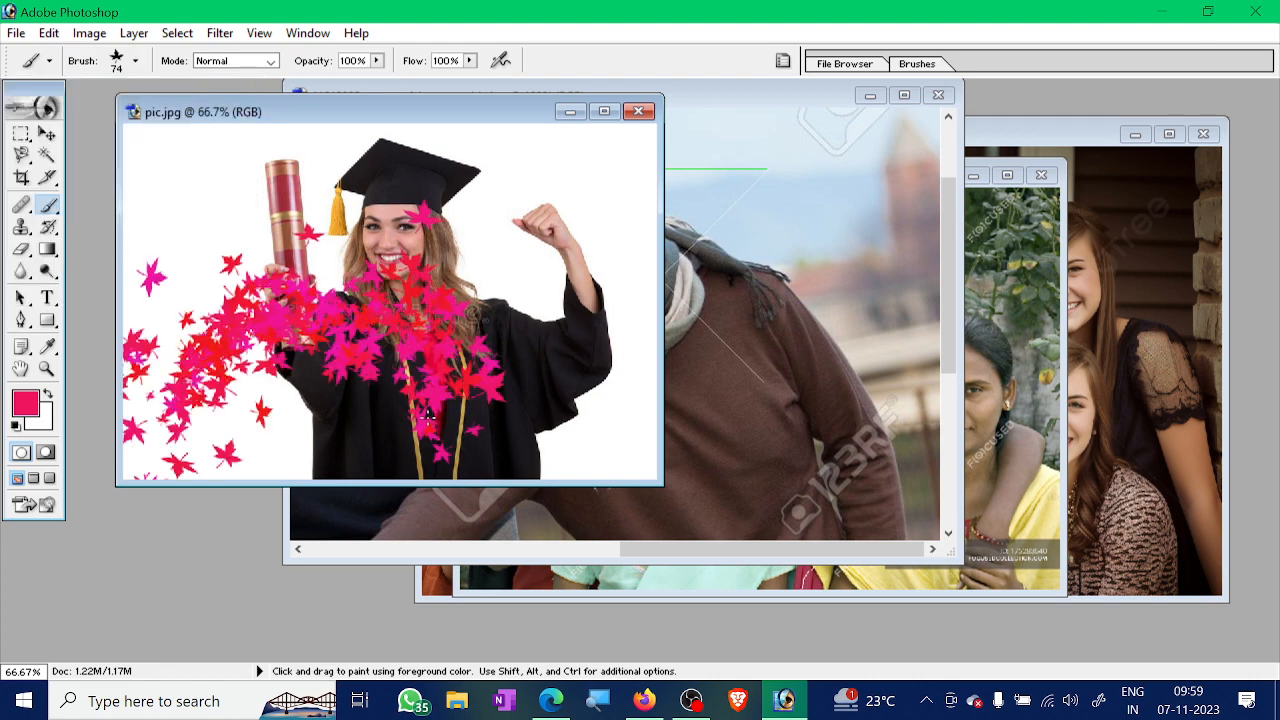
pyautogui.hotkey('ctrl', 'z')
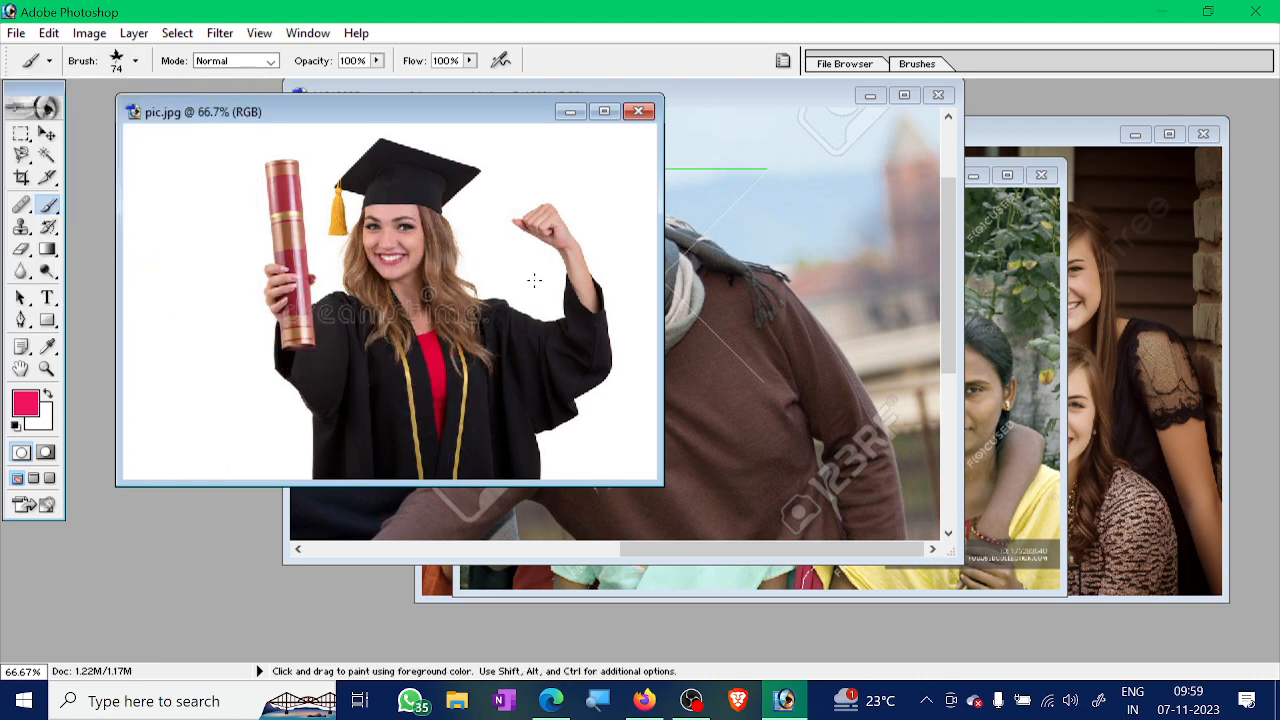
# Paint a wide ring of pink and red maple leaves around the woman, and revert pic.jpg
pyautogui.moveTo(534, 280)
pyautogui.mouseDown()
pyautogui.moveTo(517, 410)
pyautogui.moveTo(195, 405)
pyautogui.moveTo(205, 215)
pyautogui.moveTo(475, 140)
pyautogui.moveTo(570, 300)
pyautogui.mouseUp()
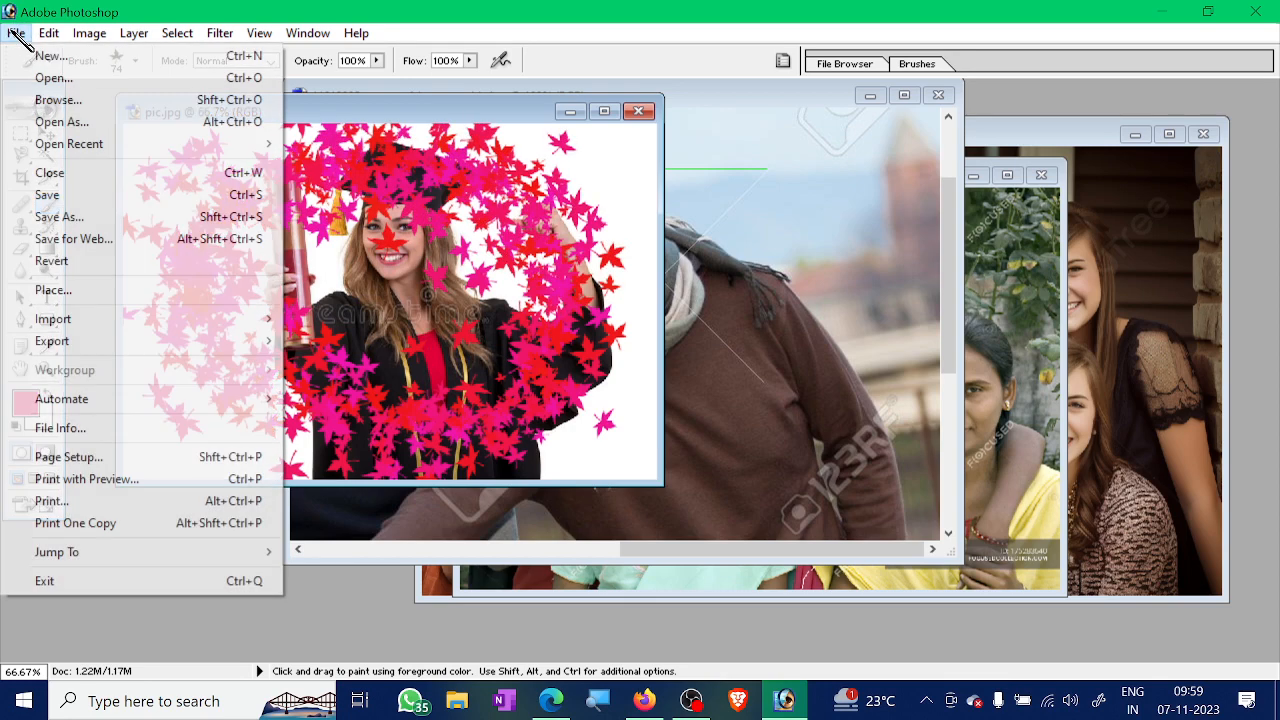
pyautogui.click(16, 33)
pyautogui.click(51, 260)
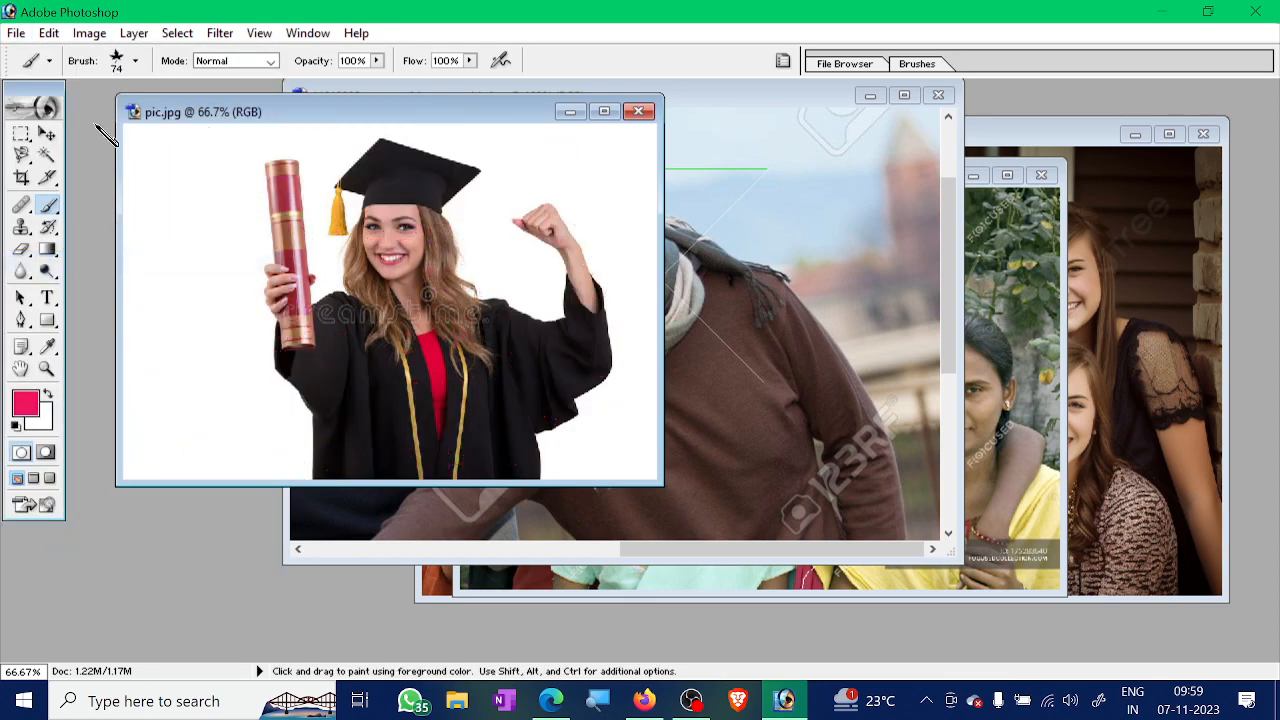
# Scatter translucent pink leaves over the photo with the 95 px leaf brush tip, and revert pic.jpg
pyautogui.click(135, 61)
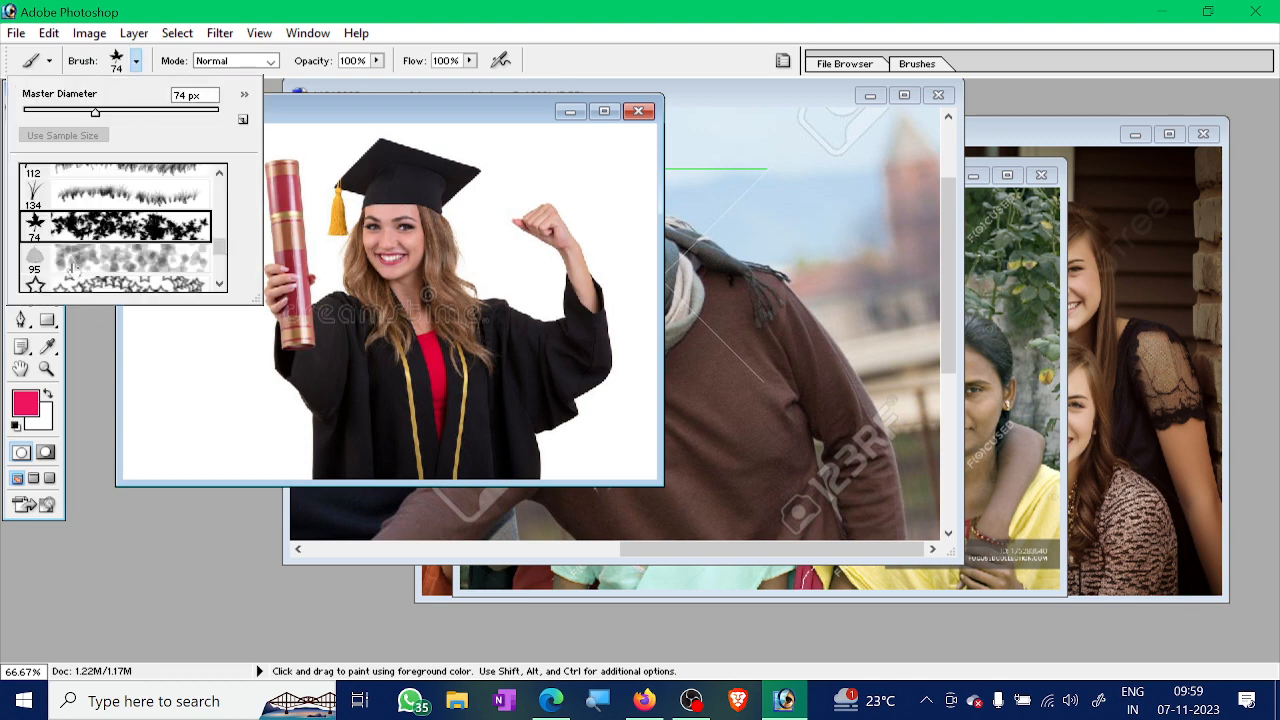
pyautogui.click(34, 264)
pyautogui.click(171, 344)
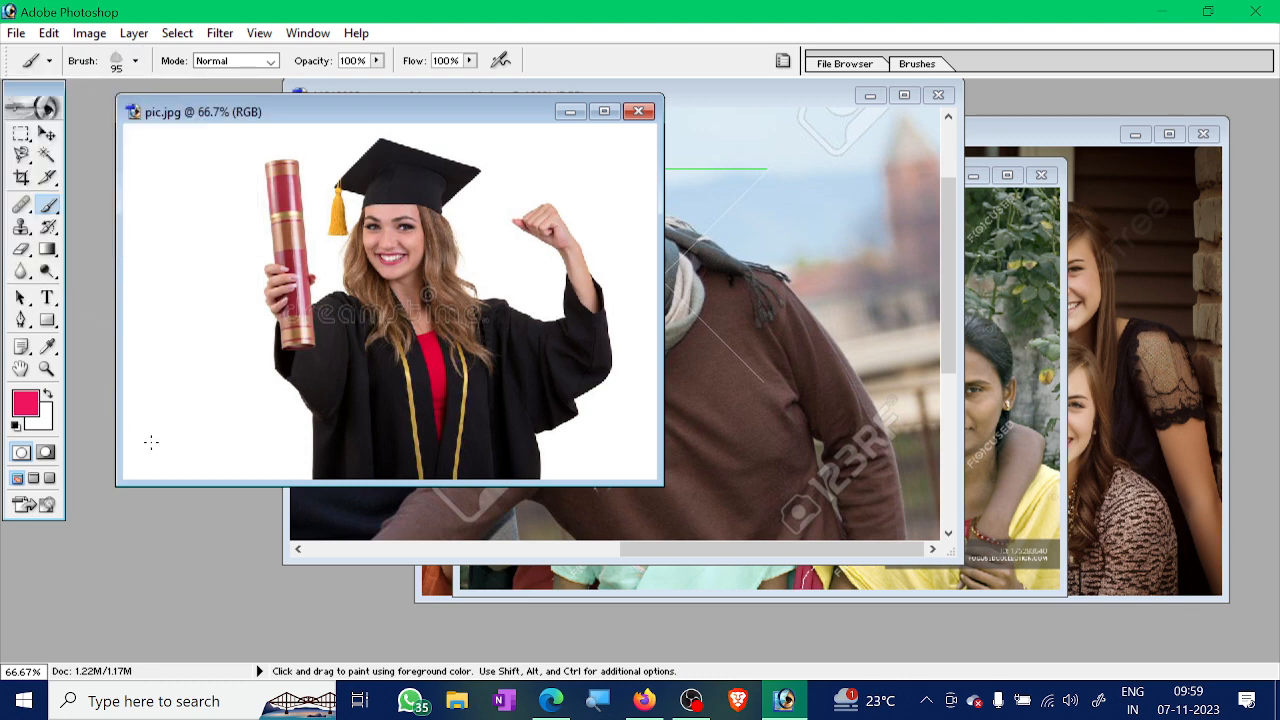
pyautogui.moveTo(151, 440)
pyautogui.mouseDown()
pyautogui.moveTo(177, 266)
pyautogui.moveTo(270, 200)
pyautogui.moveTo(548, 210)
pyautogui.moveTo(553, 302)
pyautogui.mouseUp()
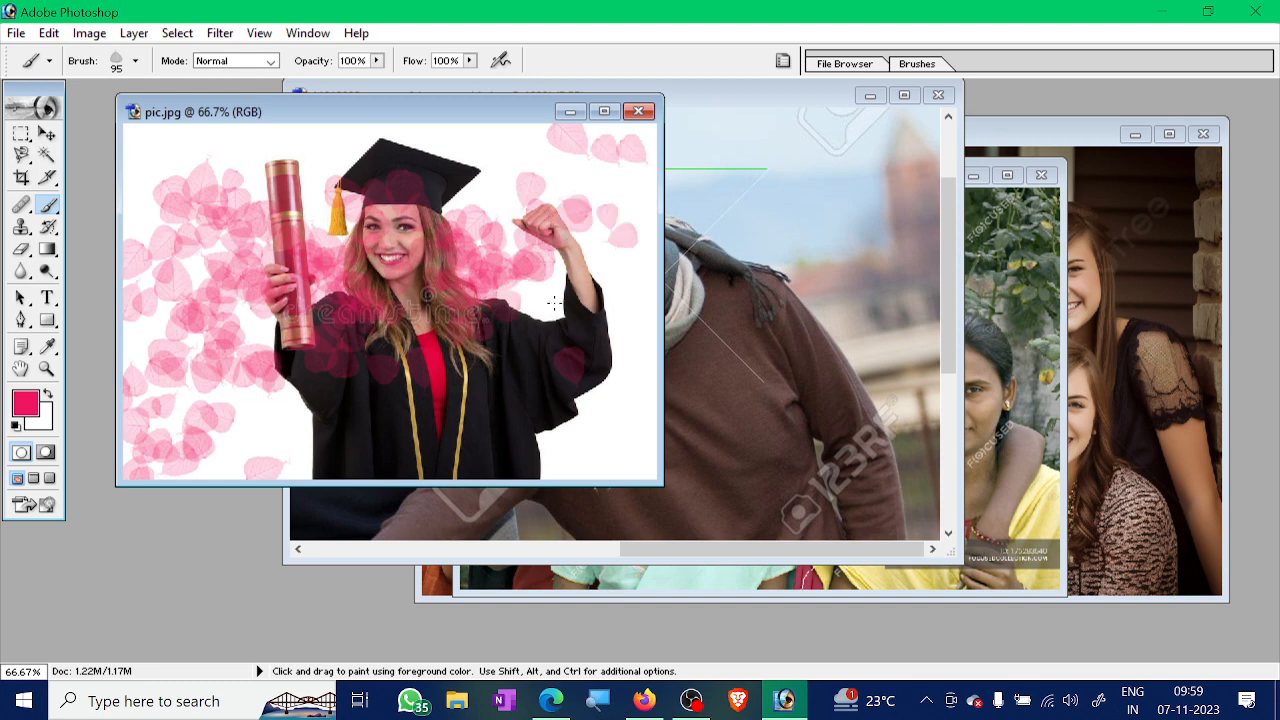
pyautogui.hotkey('ctrl', 'z')
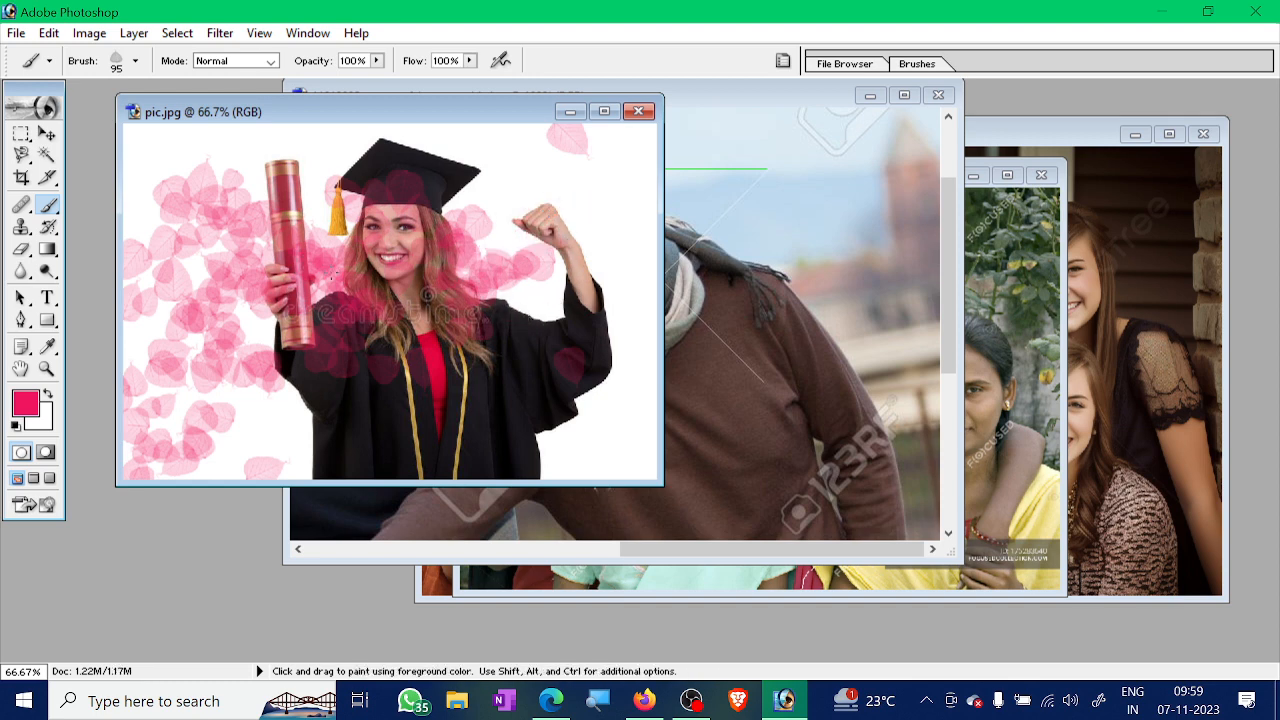
pyautogui.hotkey('ctrl', 'z')
pyautogui.hotkey('ctrl', 'z')
pyautogui.hotkey('ctrl', 'z')
pyautogui.hotkey('ctrl', 'z')
pyautogui.hotkey('ctrl', 'z')
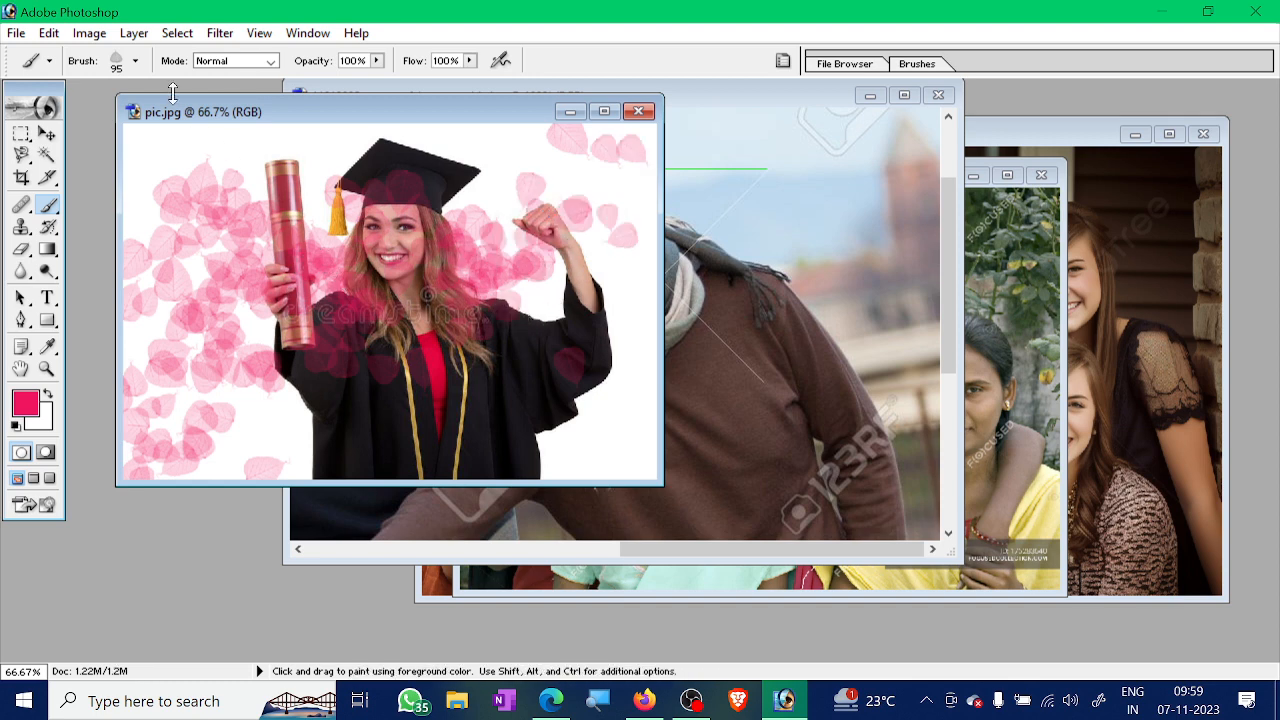
pyautogui.click(16, 33)
pyautogui.click(60, 258)
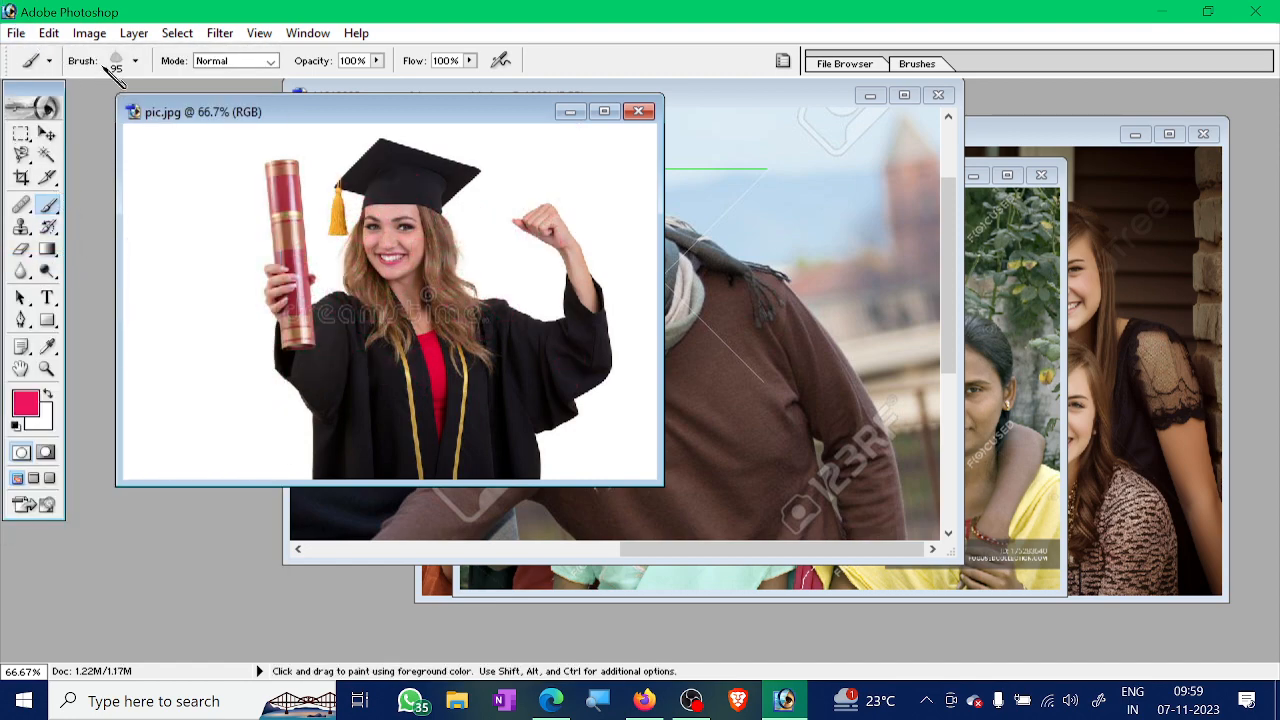
# Choose the 29 px star brush tip and paint a winding trail of pink stars across the woman and background
pyautogui.click(136, 61)
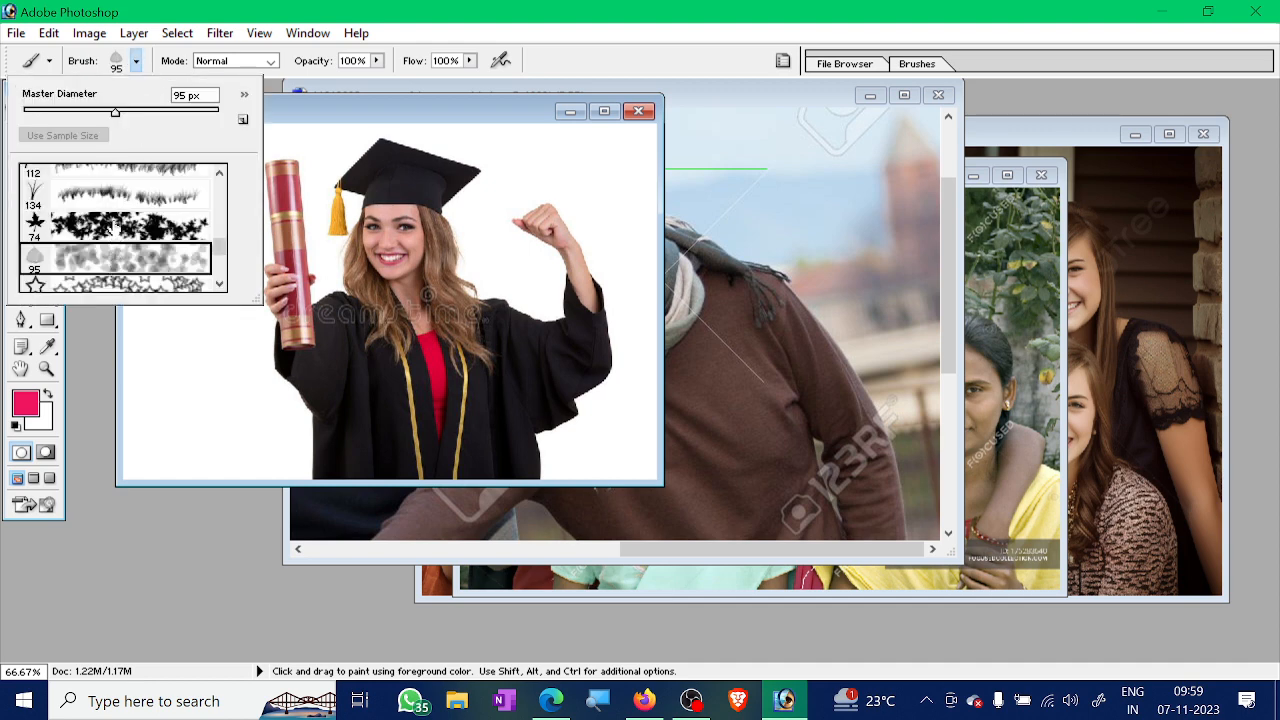
pyautogui.scroll(-2, 100, 228)
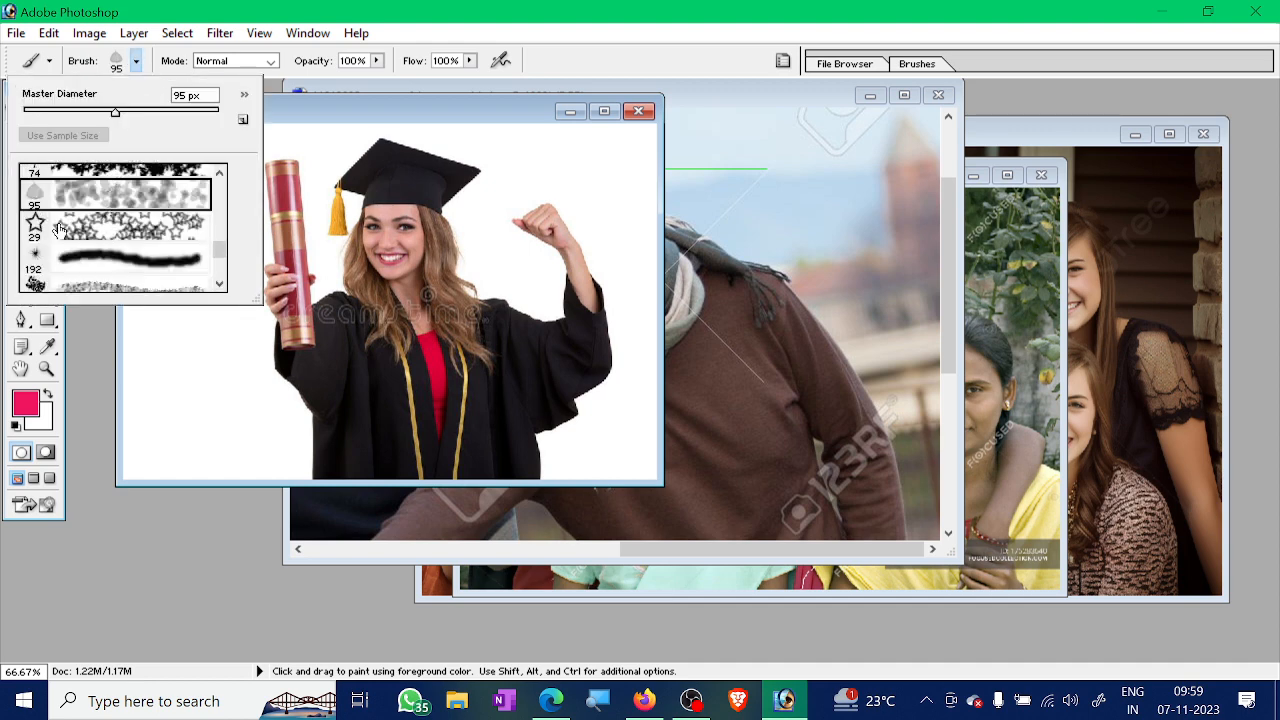
pyautogui.click(58, 229)
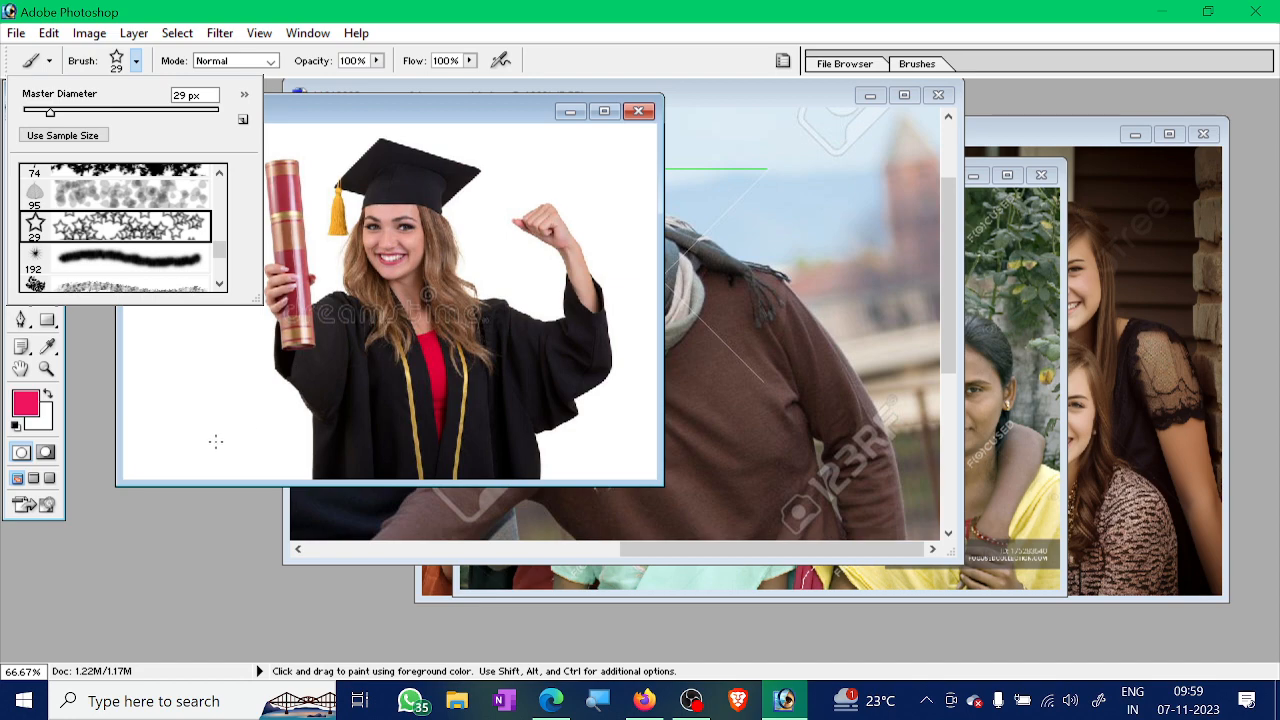
pyautogui.moveTo(215, 441)
pyautogui.mouseDown()
pyautogui.moveTo(227, 252)
pyautogui.moveTo(317, 186)
pyautogui.moveTo(440, 205)
pyautogui.moveTo(358, 396)
pyautogui.moveTo(364, 432)
pyautogui.moveTo(477, 245)
pyautogui.moveTo(563, 213)
pyautogui.moveTo(555, 410)
pyautogui.mouseUp()
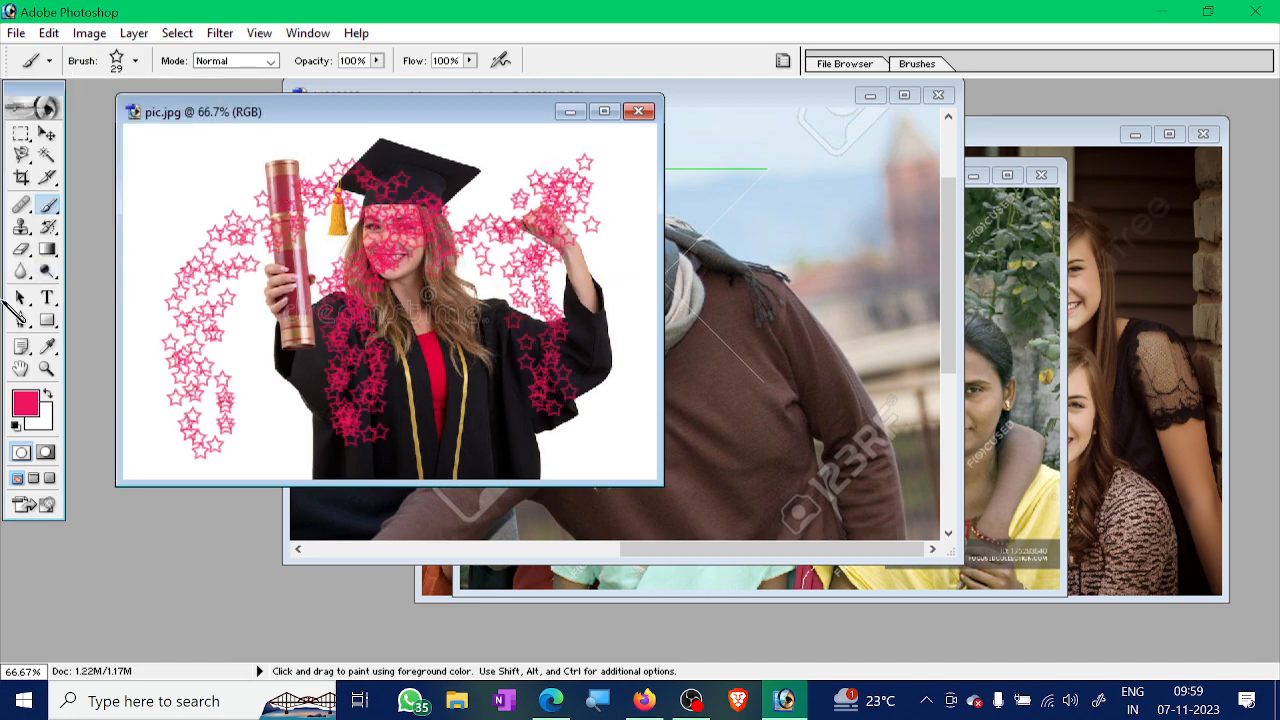
# Set the foreground color to blue 0A41CF for the Brush tool
pyautogui.click(25, 403)
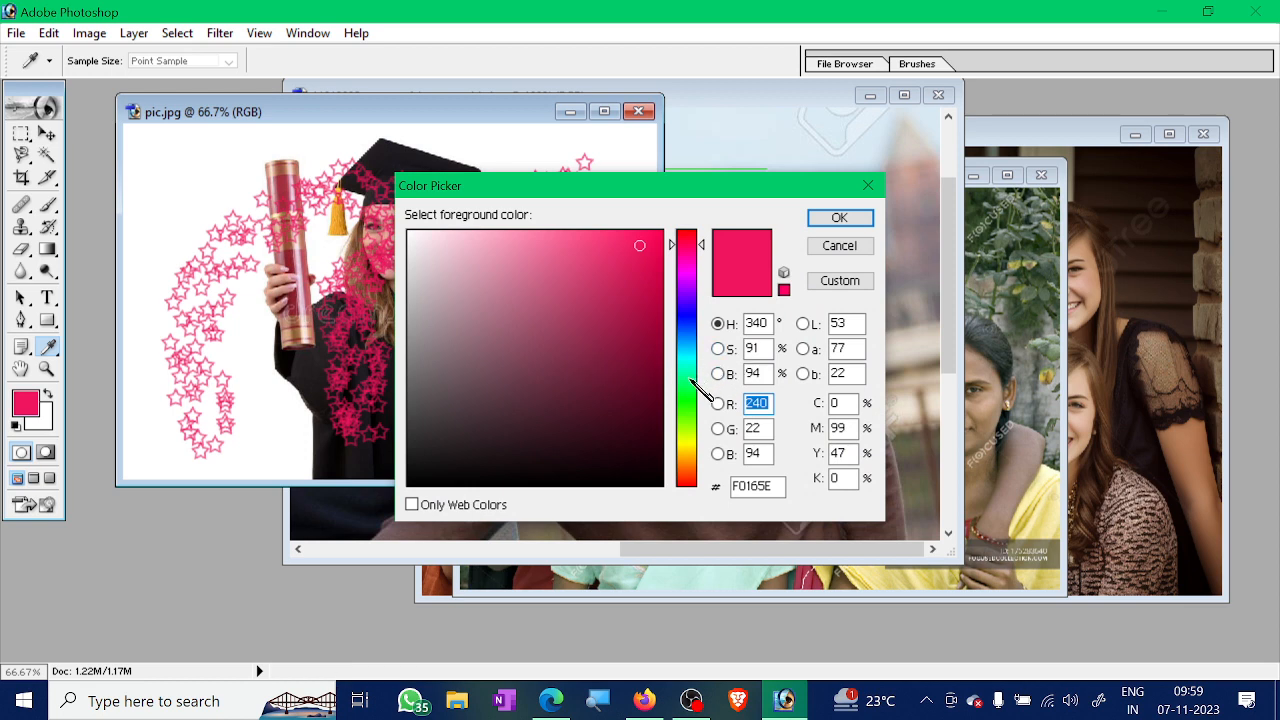
pyautogui.click(686, 378)
pyautogui.click(633, 247)
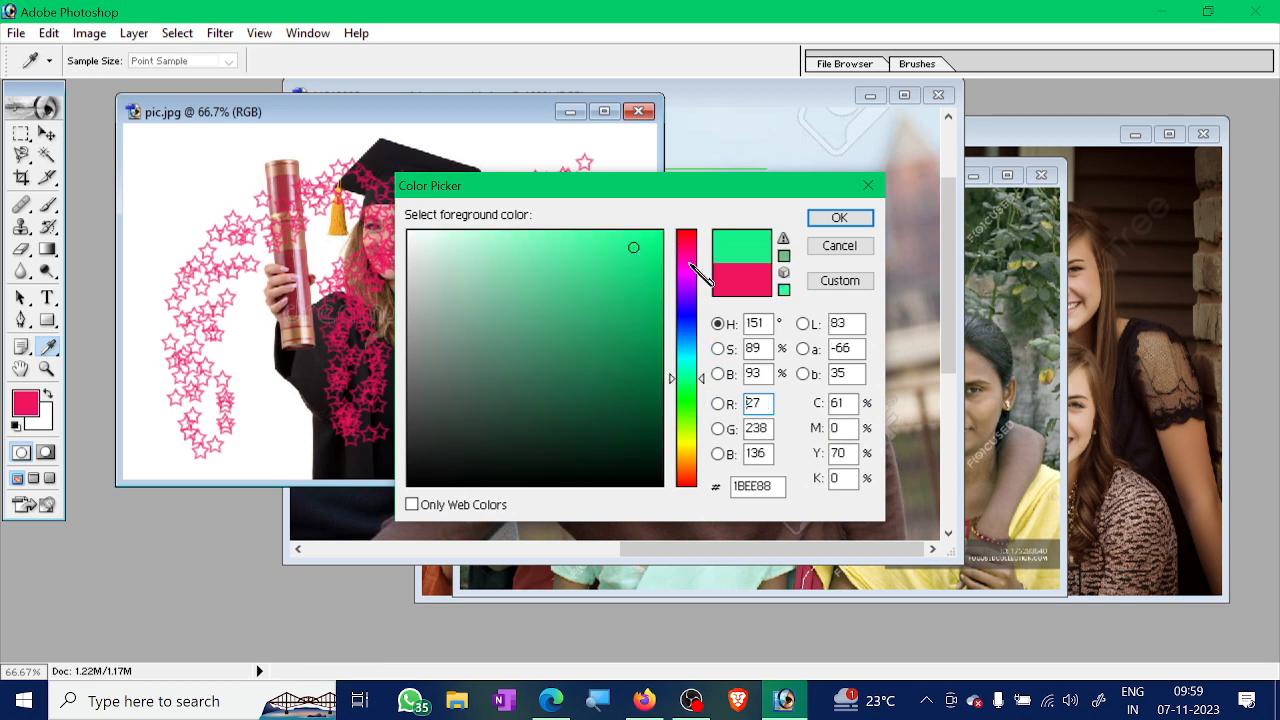
pyautogui.click(688, 327)
pyautogui.click(650, 278)
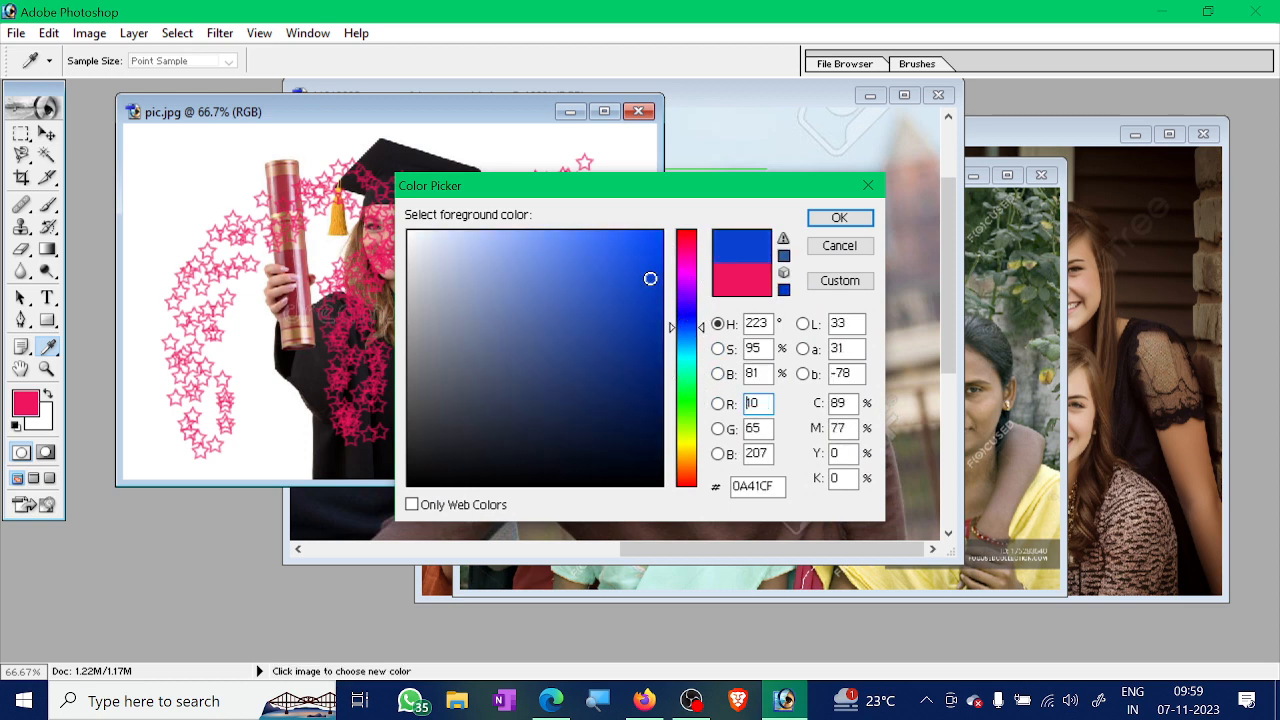
pyautogui.click(839, 218)
pyautogui.press('b')
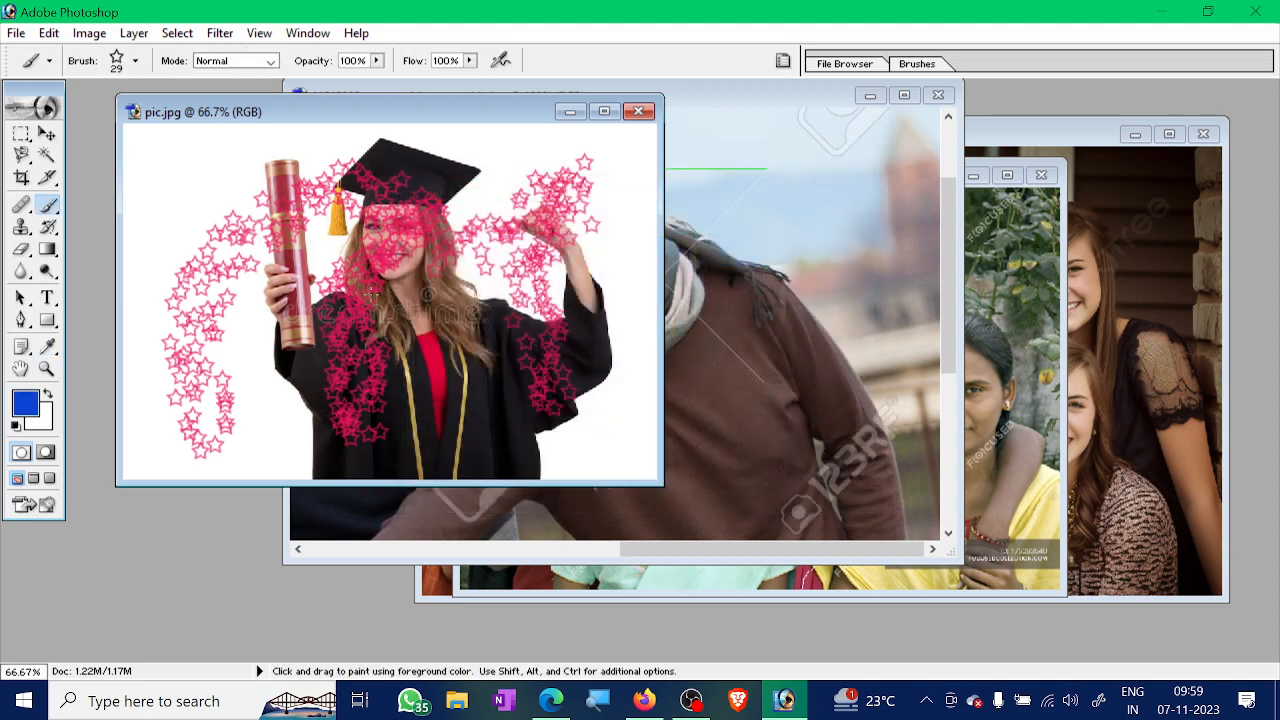
# Paint a winding trail of blue stars over the photo, and revert pic.jpg
pyautogui.moveTo(302, 385)
pyautogui.mouseDown()
pyautogui.moveTo(327, 275)
pyautogui.moveTo(415, 235)
pyautogui.moveTo(568, 299)
pyautogui.moveTo(421, 174)
pyautogui.moveTo(222, 150)
pyautogui.moveTo(145, 207)
pyautogui.moveTo(180, 440)
pyautogui.mouseUp()
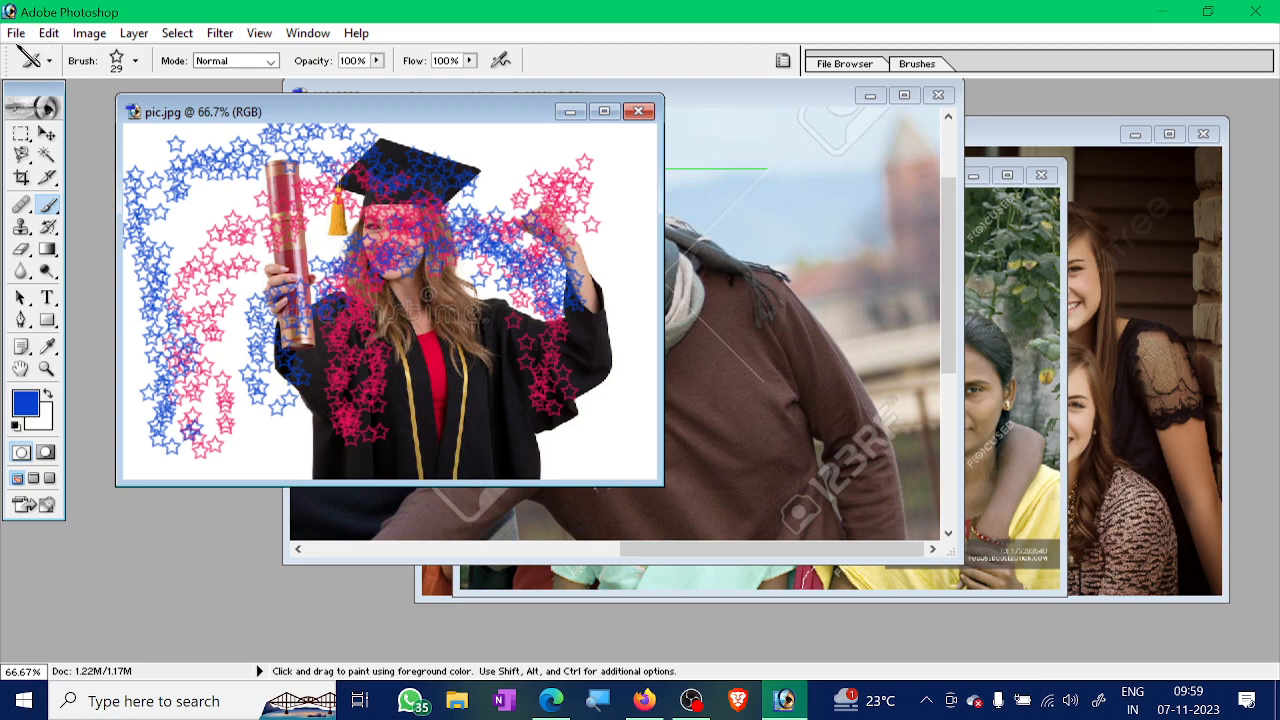
pyautogui.click(16, 33)
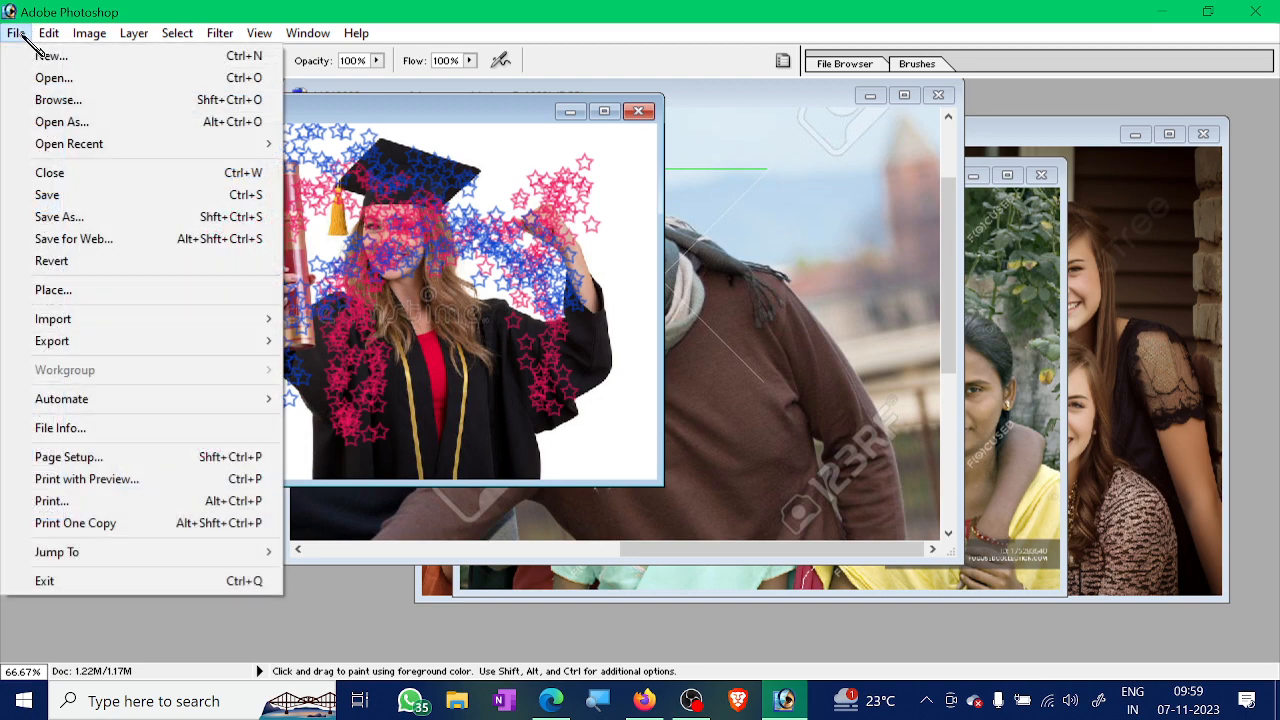
pyautogui.click(58, 262)
# Choose the 100 px textured brush tip, paint a thick blue stroke across the scroll and the woman, and revert pic.jpg
pyautogui.click(136, 60)
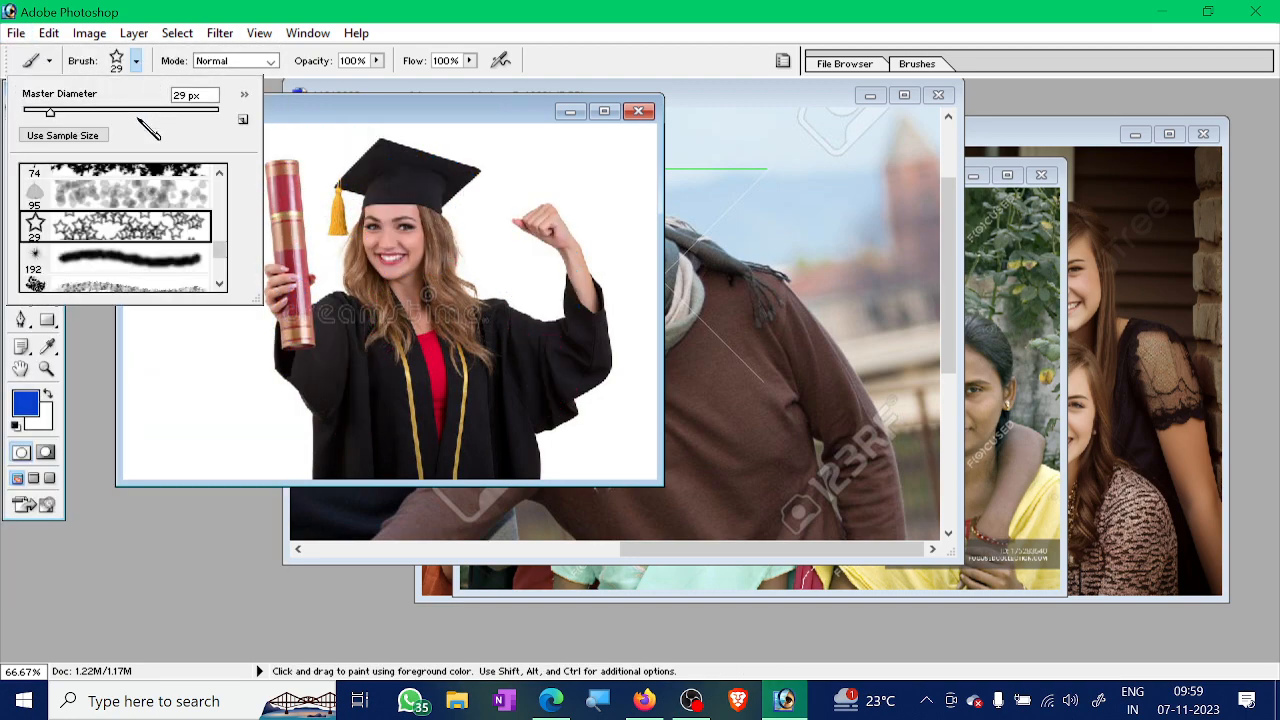
pyautogui.scroll(-5, 92, 243)
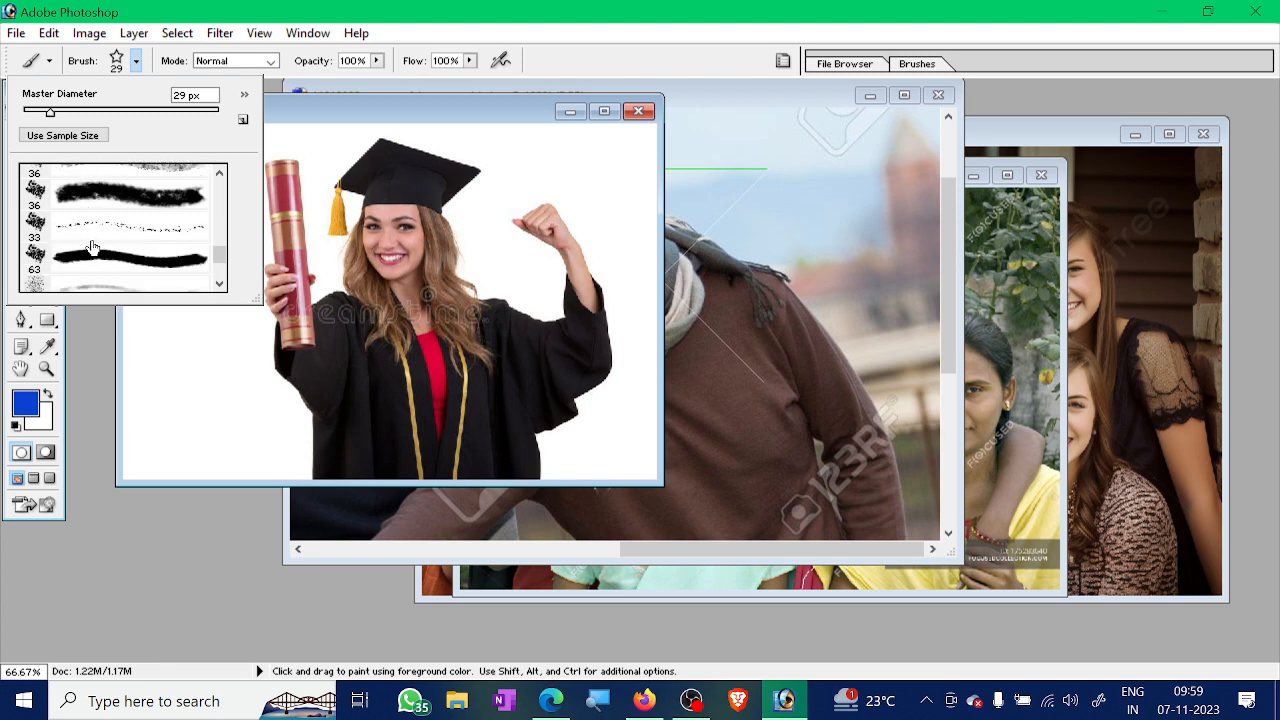
pyautogui.scroll(-4, 92, 247)
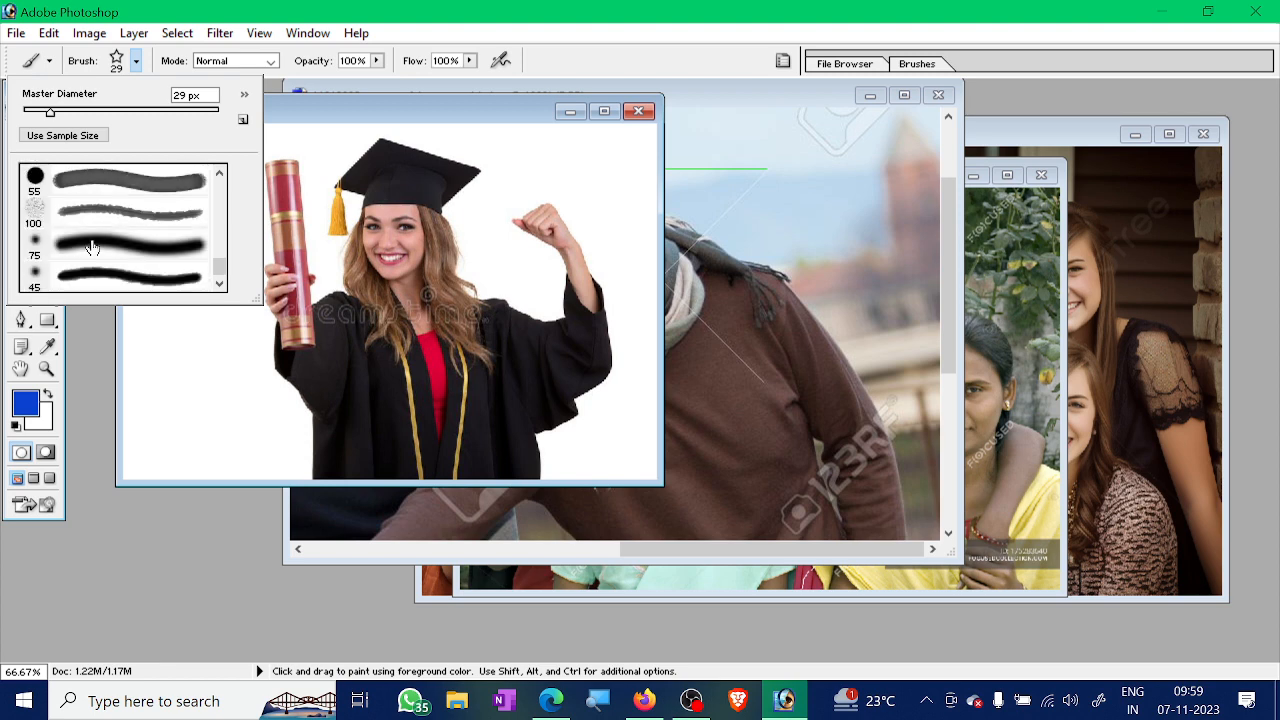
pyautogui.click(42, 214)
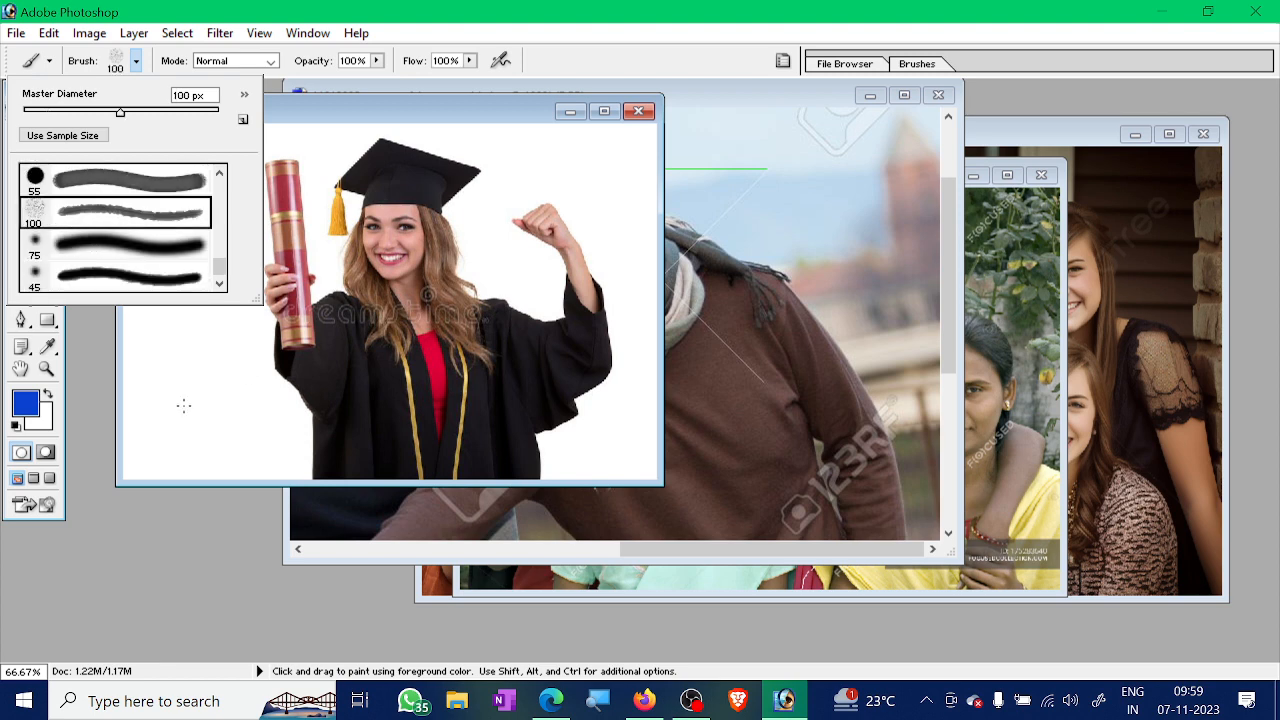
pyautogui.moveTo(183, 405)
pyautogui.mouseDown()
pyautogui.moveTo(182, 315)
pyautogui.moveTo(235, 245)
pyautogui.moveTo(290, 225)
pyautogui.moveTo(305, 295)
pyautogui.moveTo(195, 335)
pyautogui.moveTo(217, 518)
pyautogui.moveTo(328, 352)
pyautogui.moveTo(463, 238)
pyautogui.mouseUp()
pyautogui.click(17, 33)
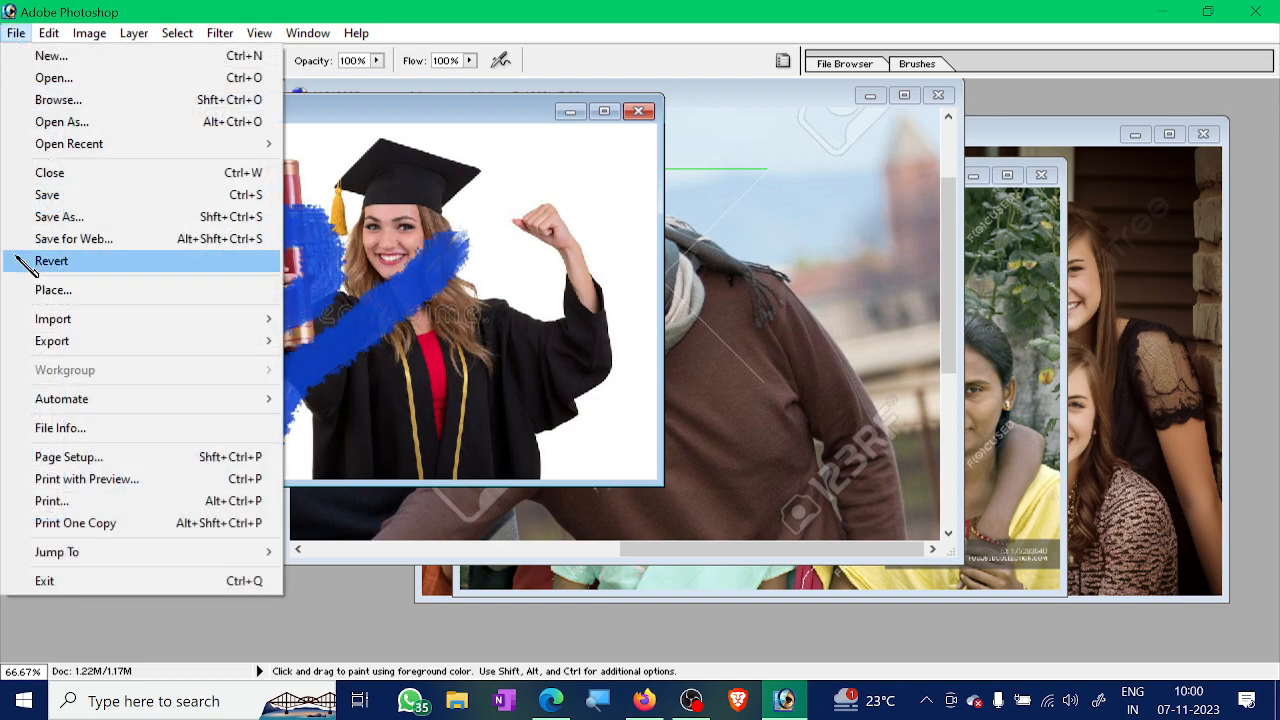
pyautogui.click(45, 262)
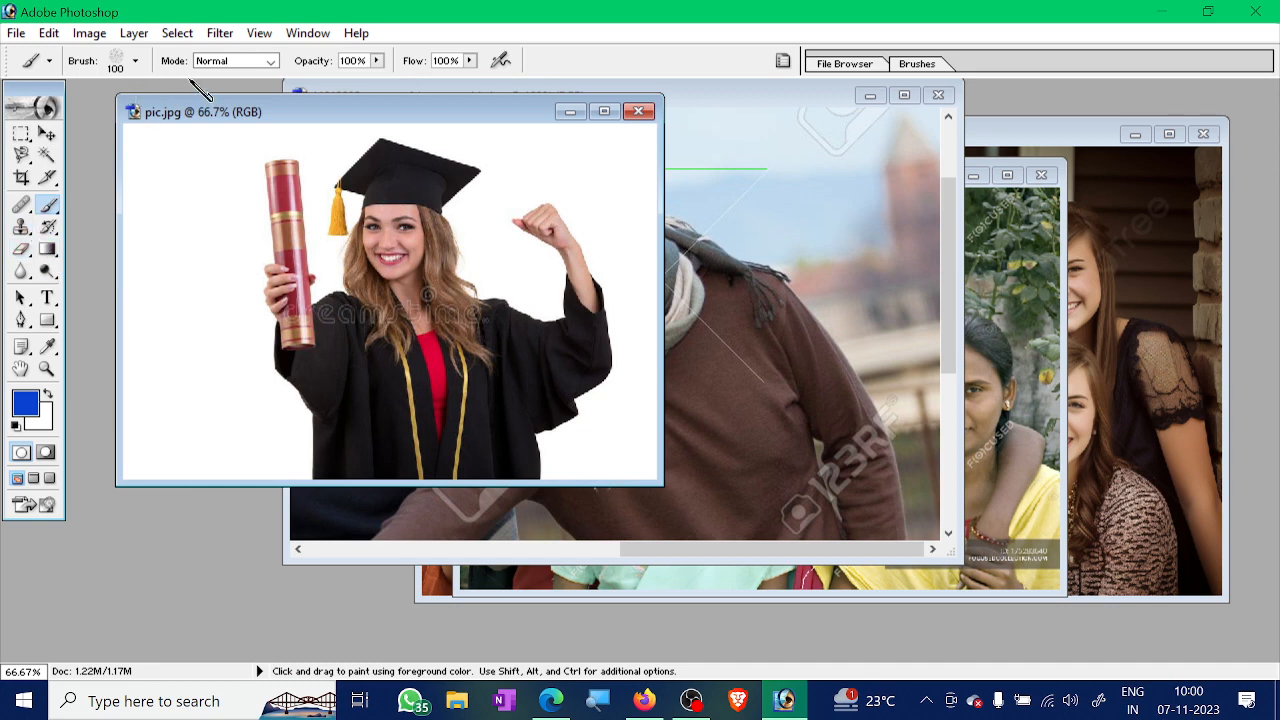
# Choose the 9 px hard round brush tip for the Brush tool
pyautogui.rightClick(52, 208)
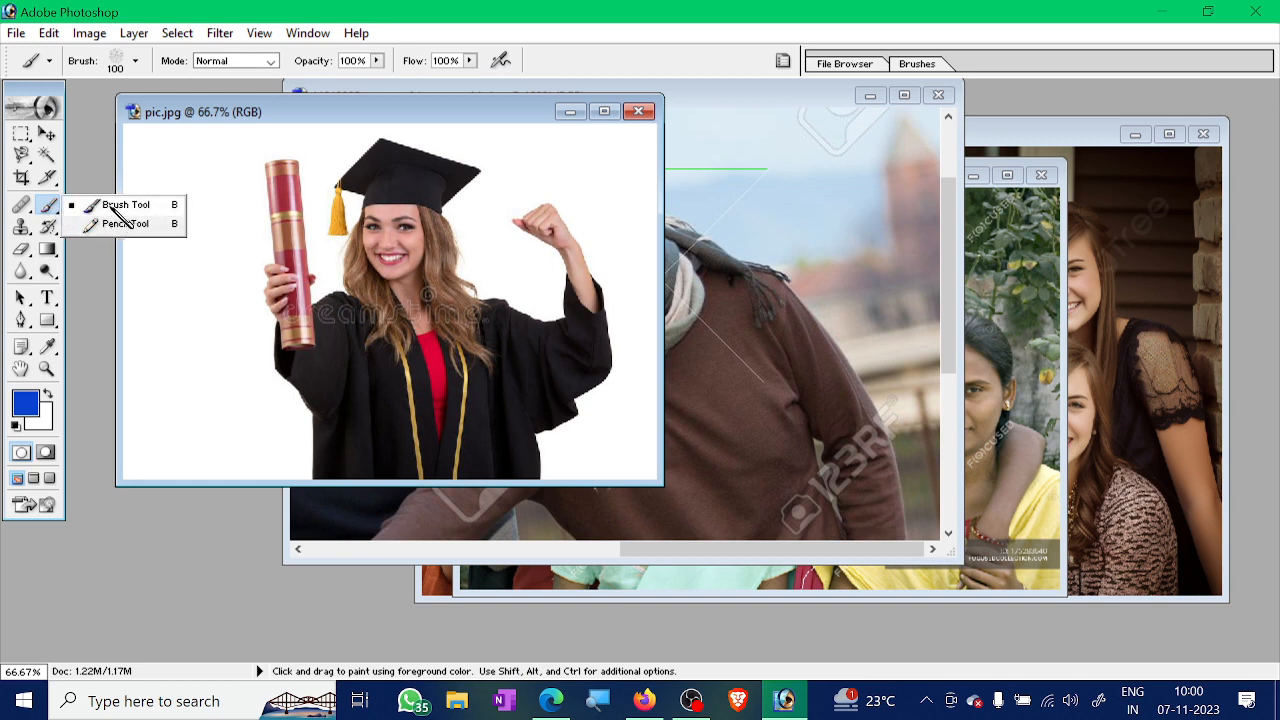
pyautogui.click(135, 61)
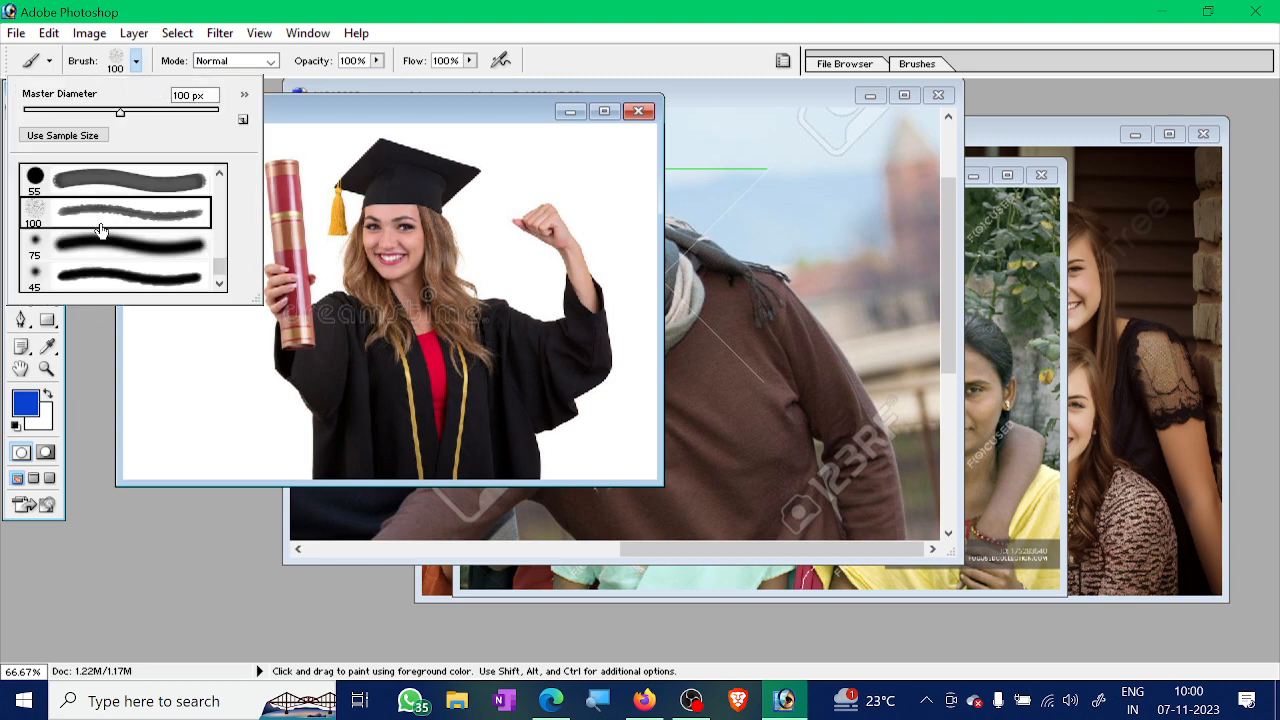
pyautogui.moveTo(220, 266); pyautogui.dragTo(224, 182)
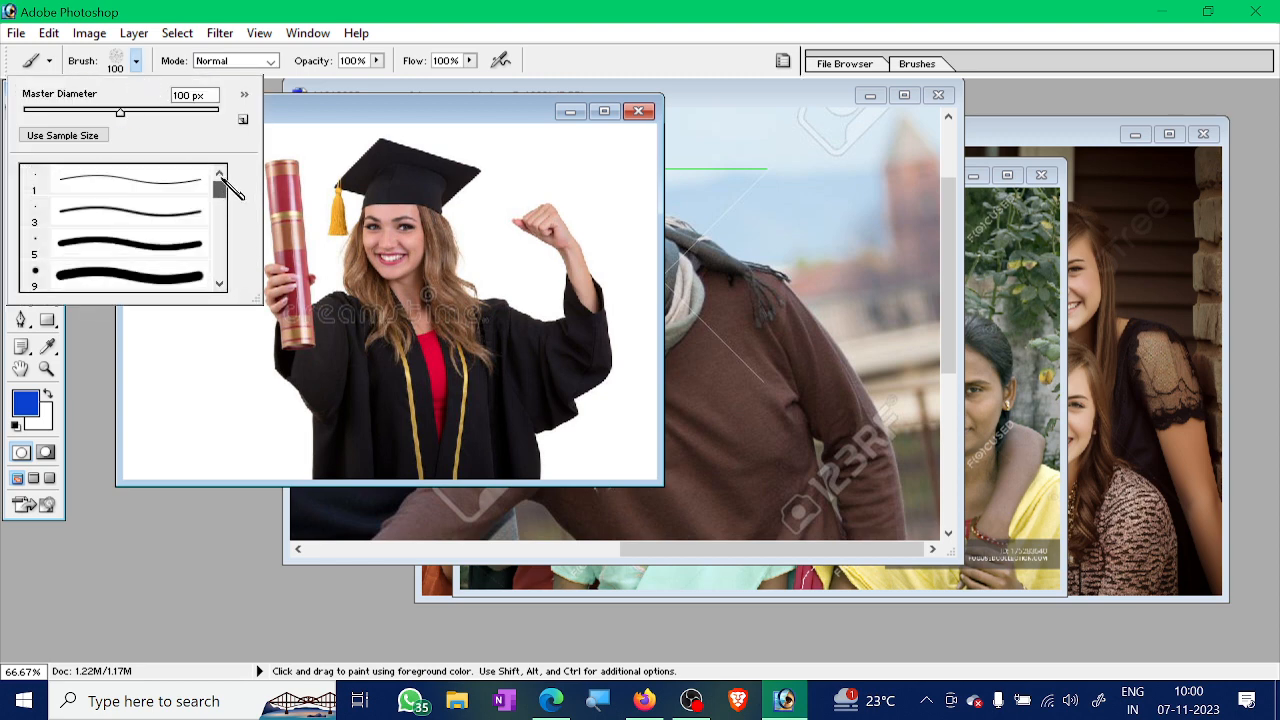
pyautogui.doubleClick(30, 276)
# Paint several short blue strokes on the white background beside the scroll, and revert pic.jpg
pyautogui.moveTo(163, 215)
pyautogui.mouseDown()
pyautogui.moveTo(186, 350)
pyautogui.moveTo(220, 200)
pyautogui.moveTo(233, 316)
pyautogui.moveTo(208, 394)
pyautogui.mouseUp()
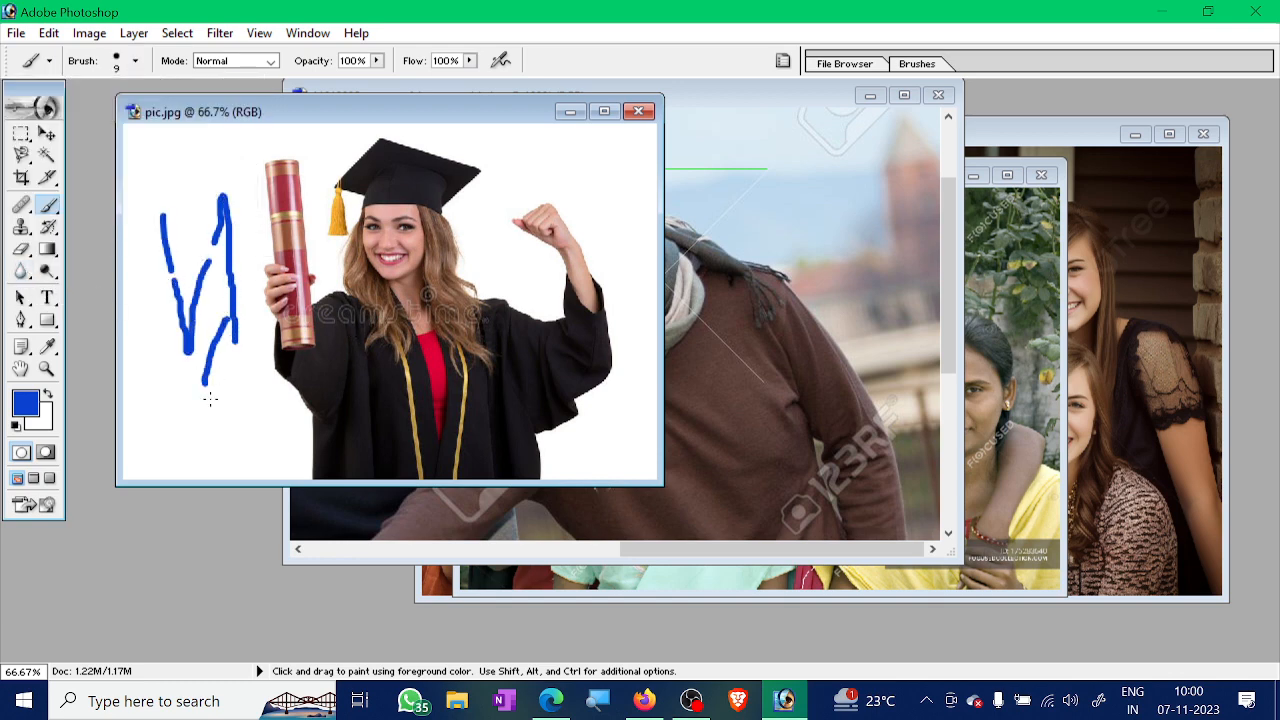
pyautogui.moveTo(231, 352); pyautogui.dragTo(210, 404)
pyautogui.moveTo(256, 330); pyautogui.dragTo(240, 386)
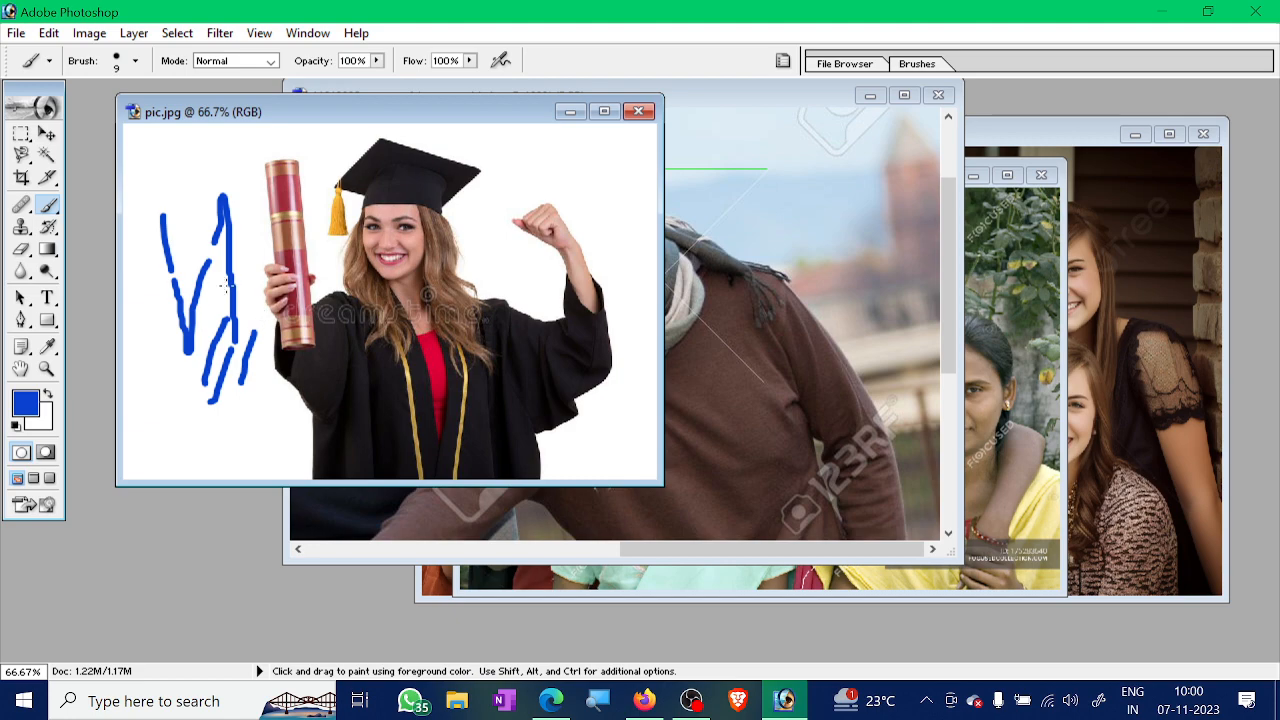
pyautogui.click(16, 33)
pyautogui.click(52, 261)
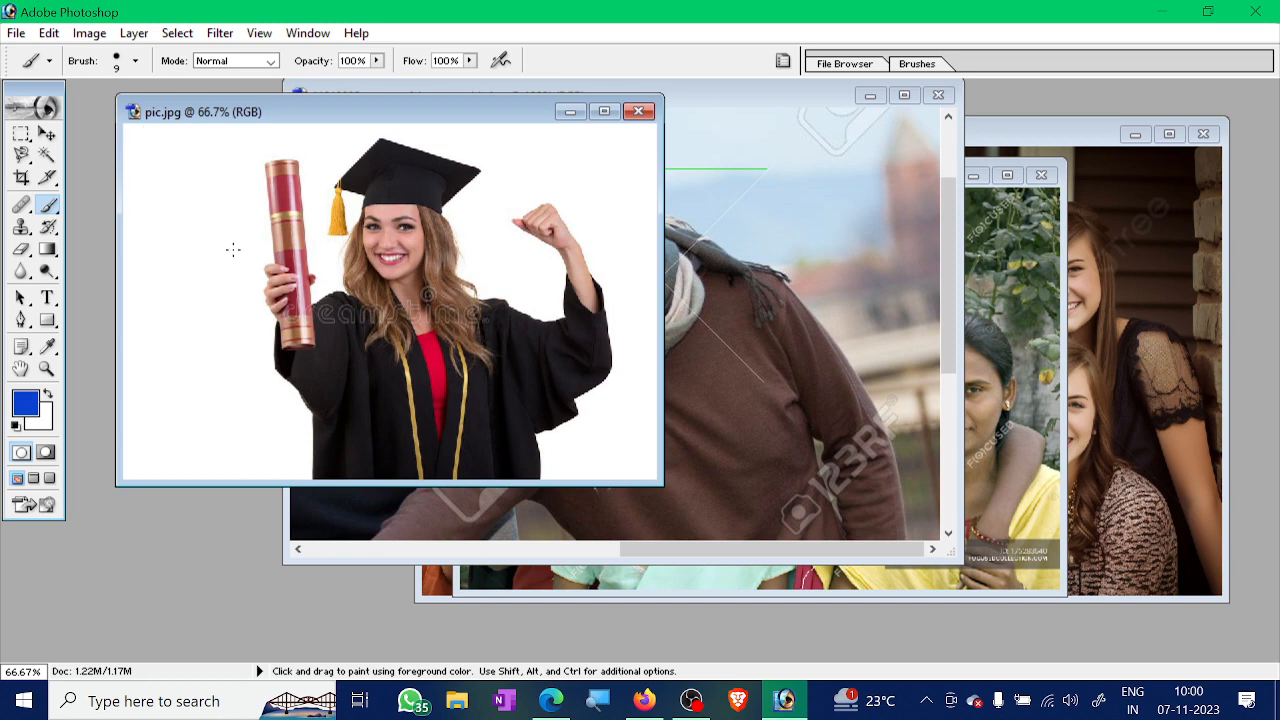
pyautogui.click(24, 157)
pyautogui.moveTo(28, 168); pyautogui.dragTo(114, 195)
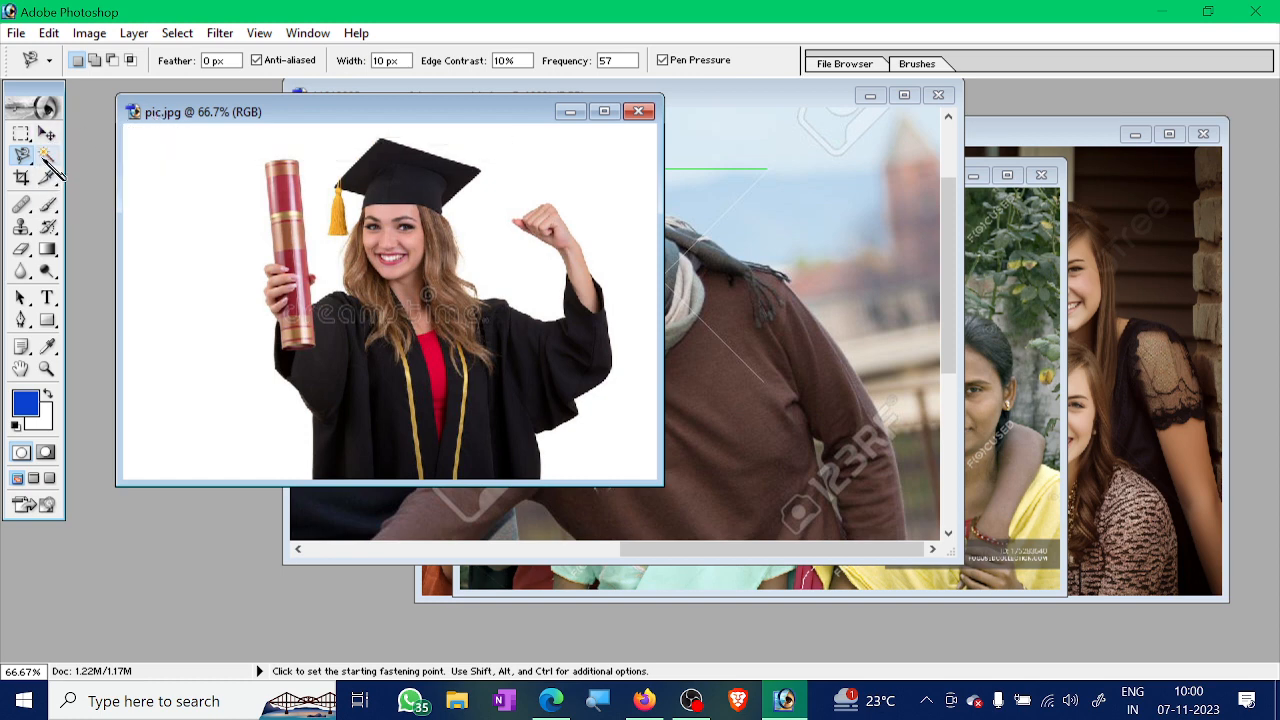
pyautogui.moveTo(48, 205)
pyautogui.mouseDown()
pyautogui.moveTo(140, 212)
pyautogui.moveTo(108, 228)
pyautogui.mouseUp()
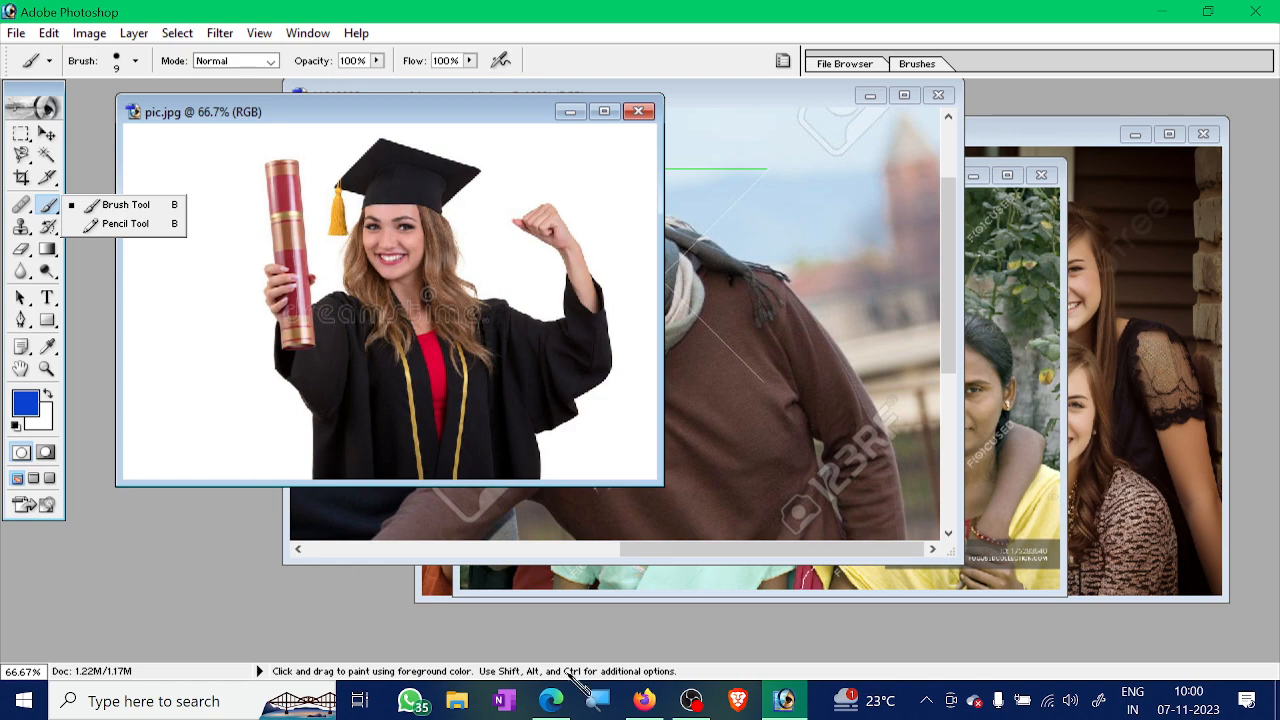
pyautogui.click(691, 700)
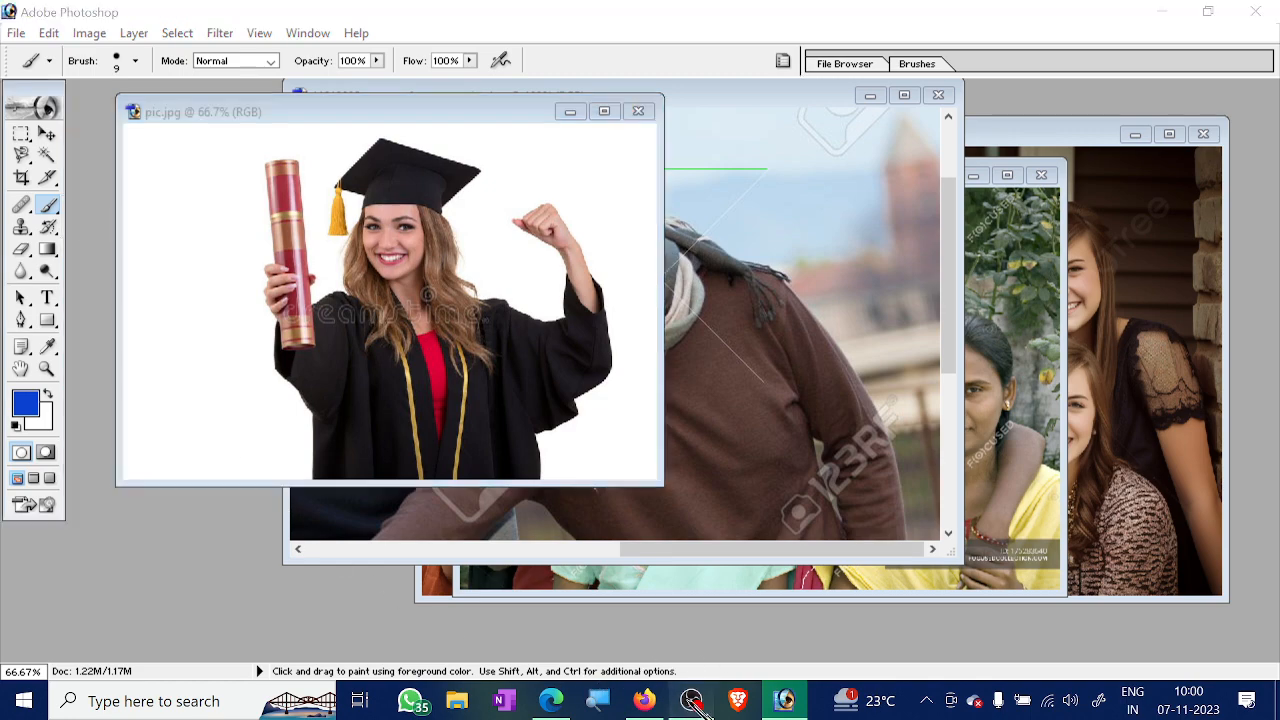